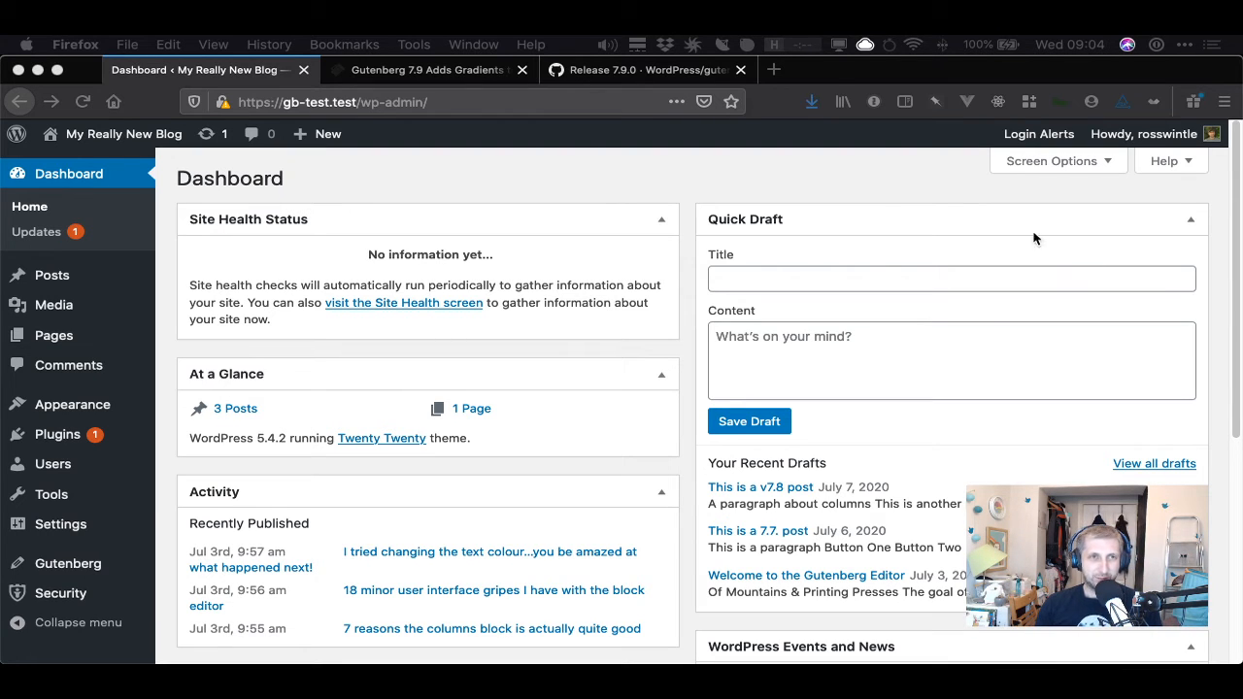
- Switch to iTerm using the app launcher
click(479, 176)
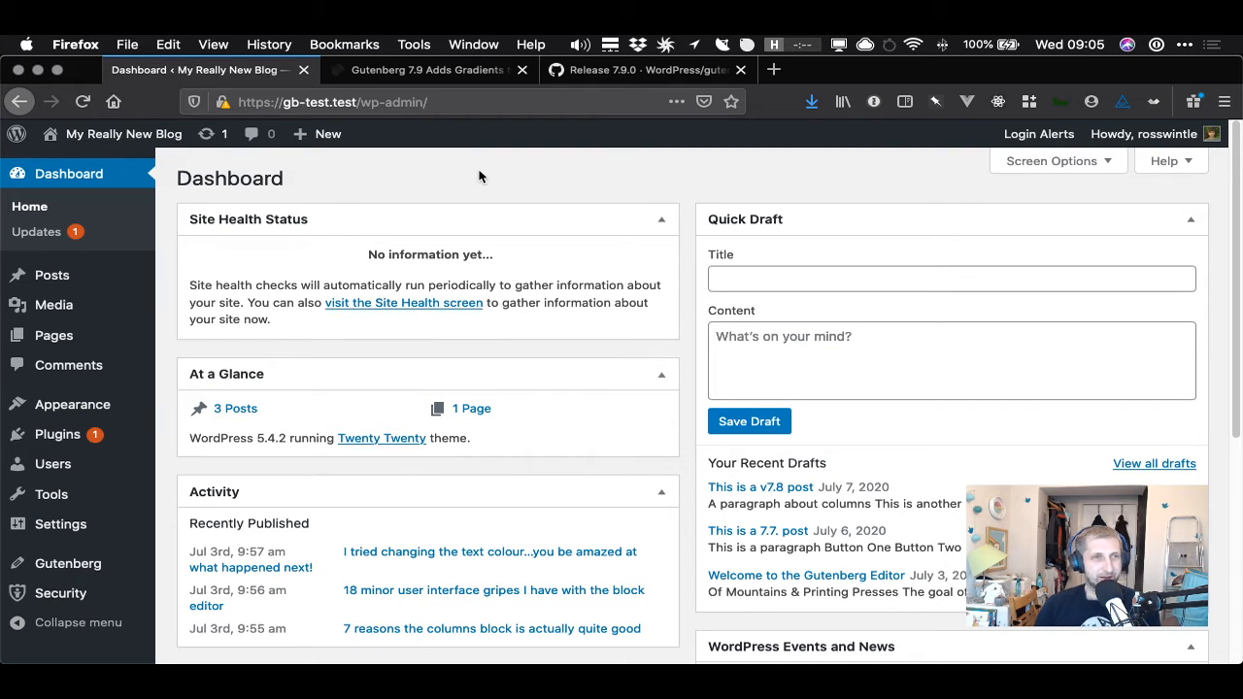
key(alt+space)
text(iterm)
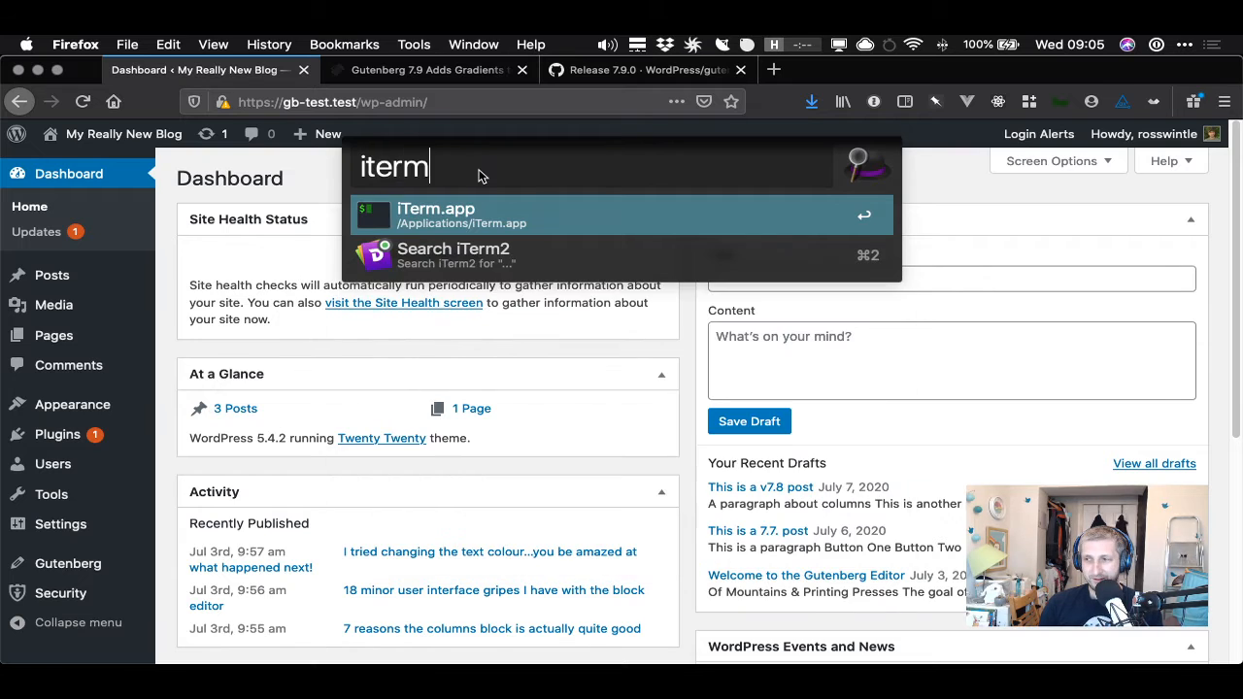
key(Return)
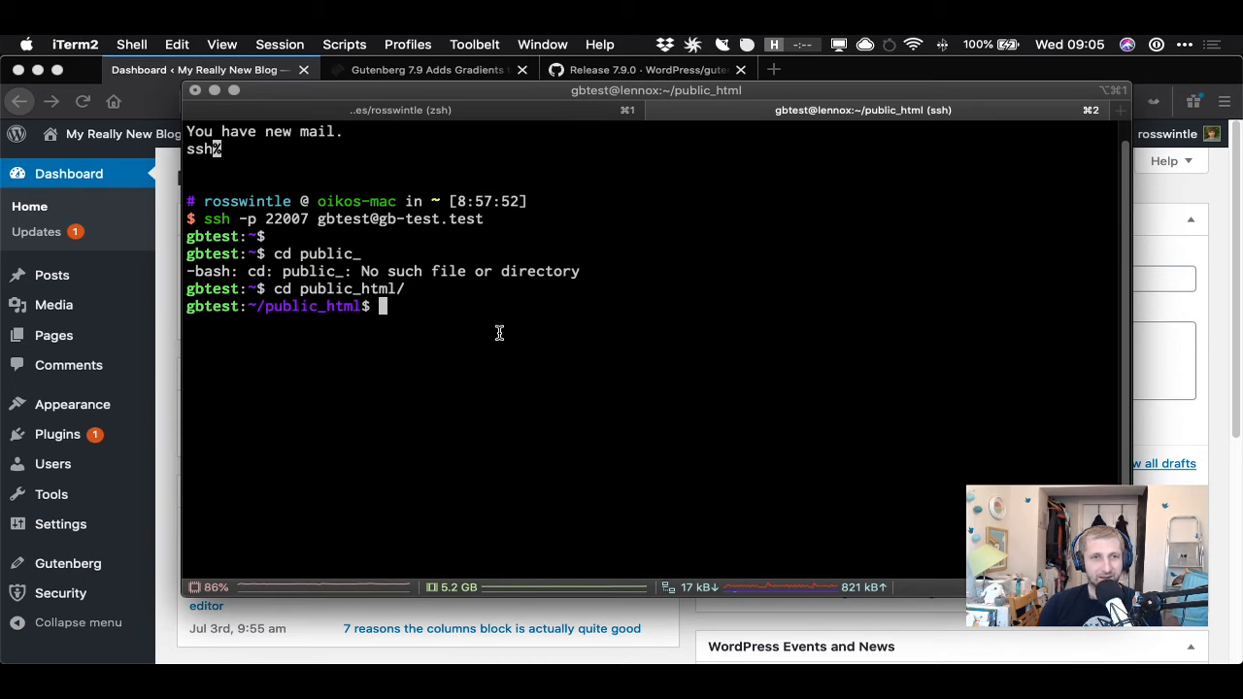
- Clear the terminal and run wp plugin update gutenberg --version=7.9.0 on the test site
key(ctrl+l)
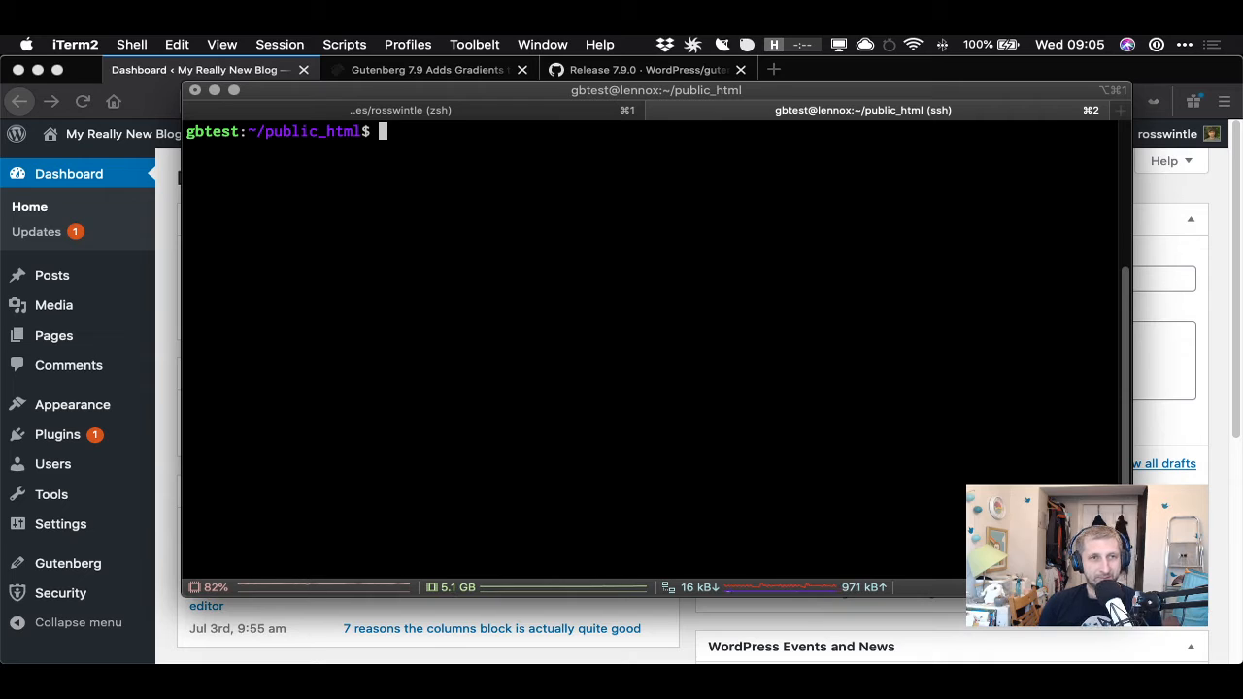
text(wp )
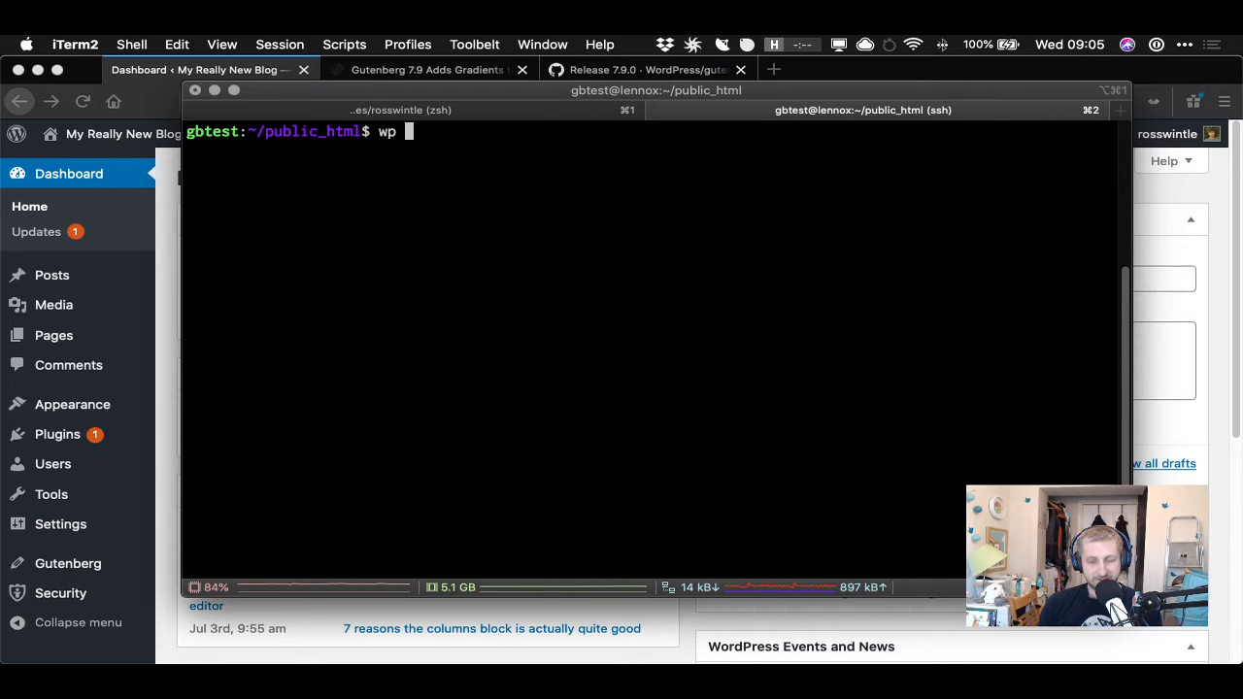
text(plugin up)
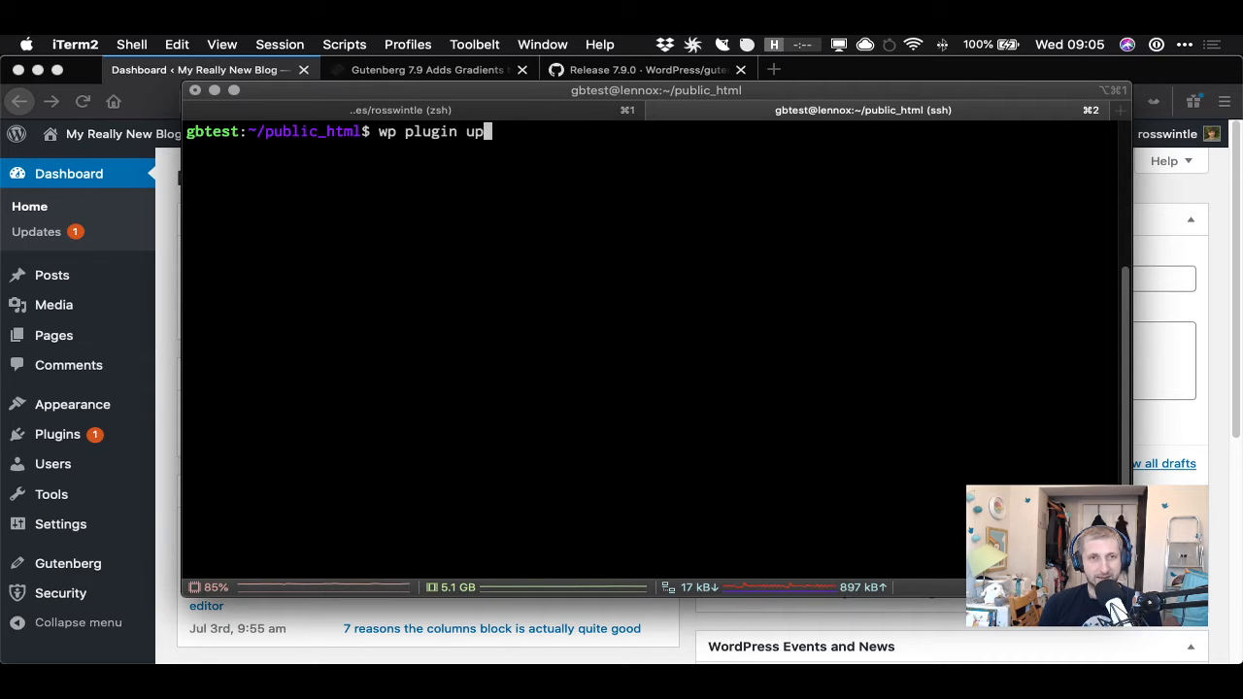
text(date guteb)
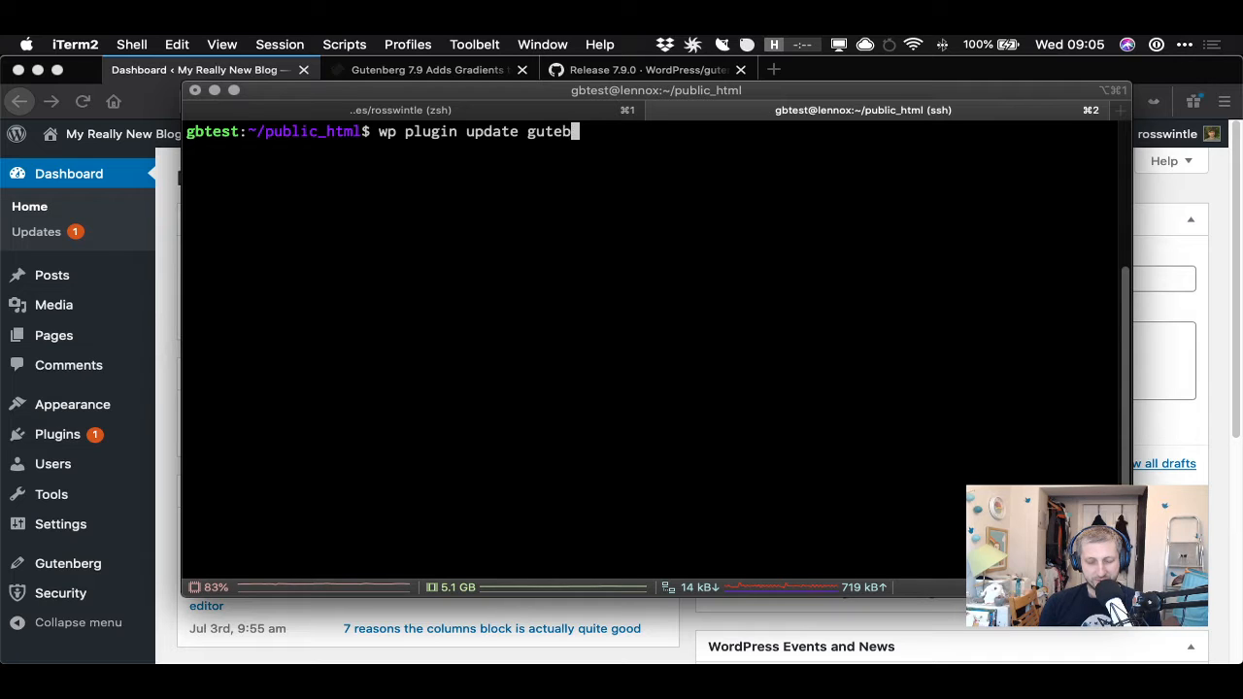
key(BackSpace)
text(nbe)
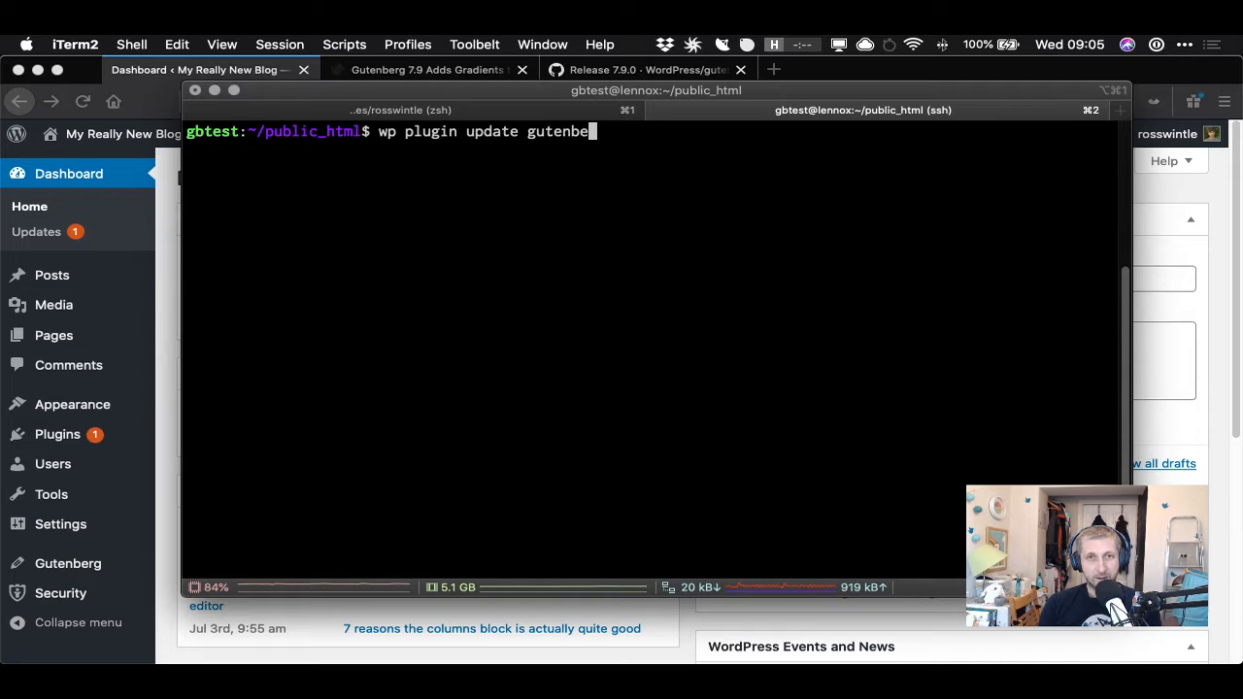
text(rg -)
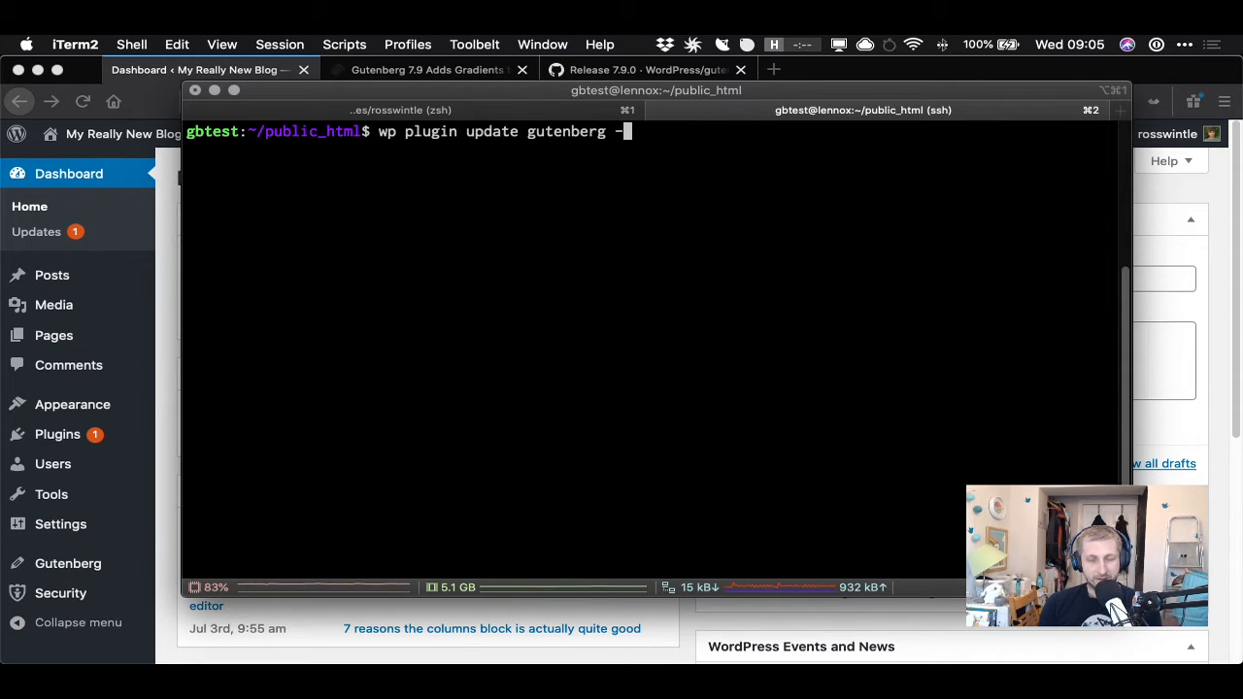
text(-version=)
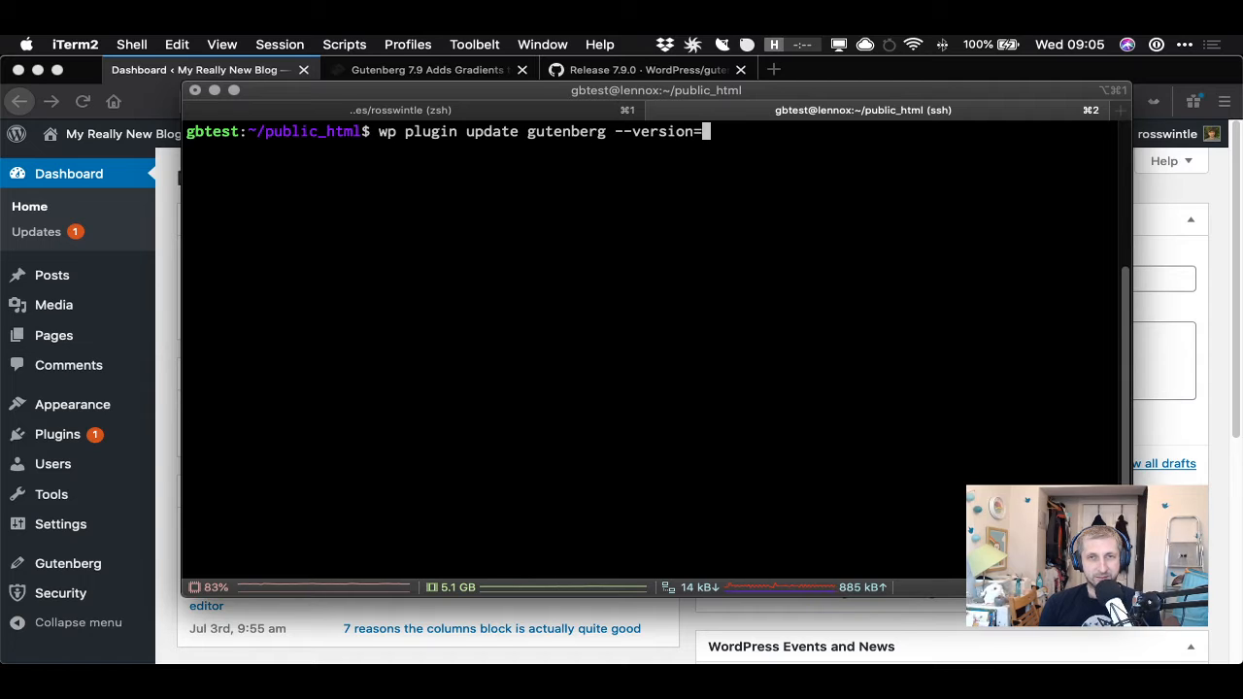
text(7)
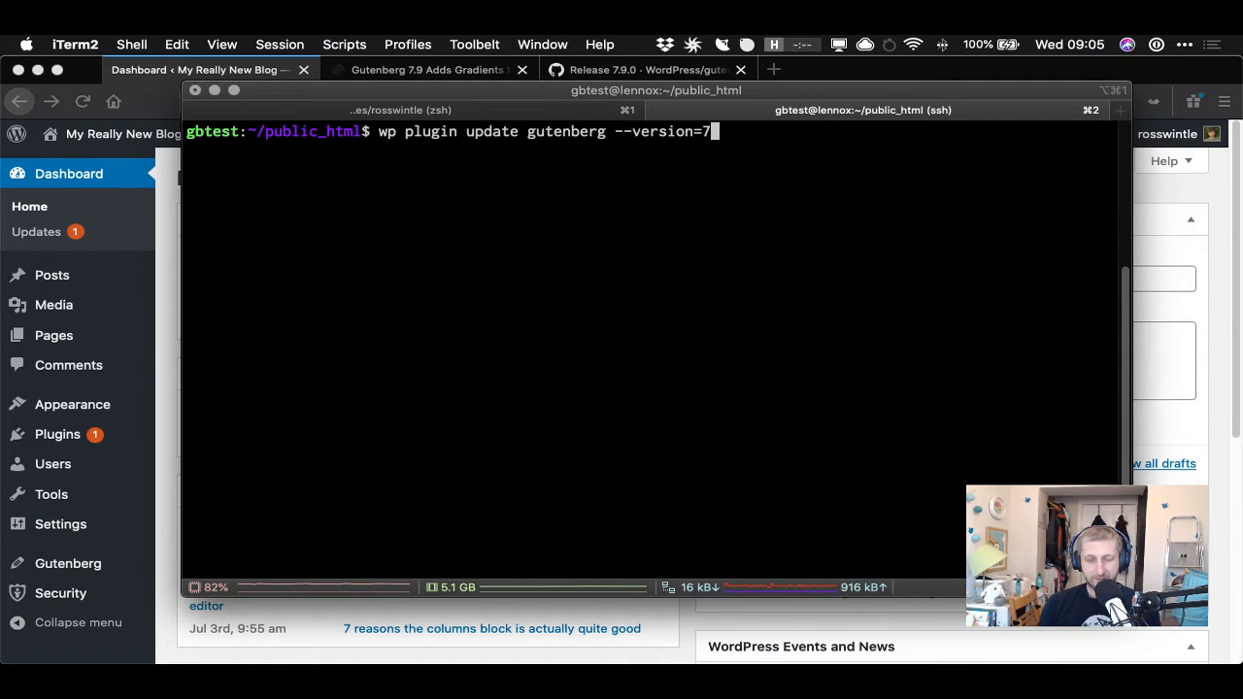
text(.9.0)
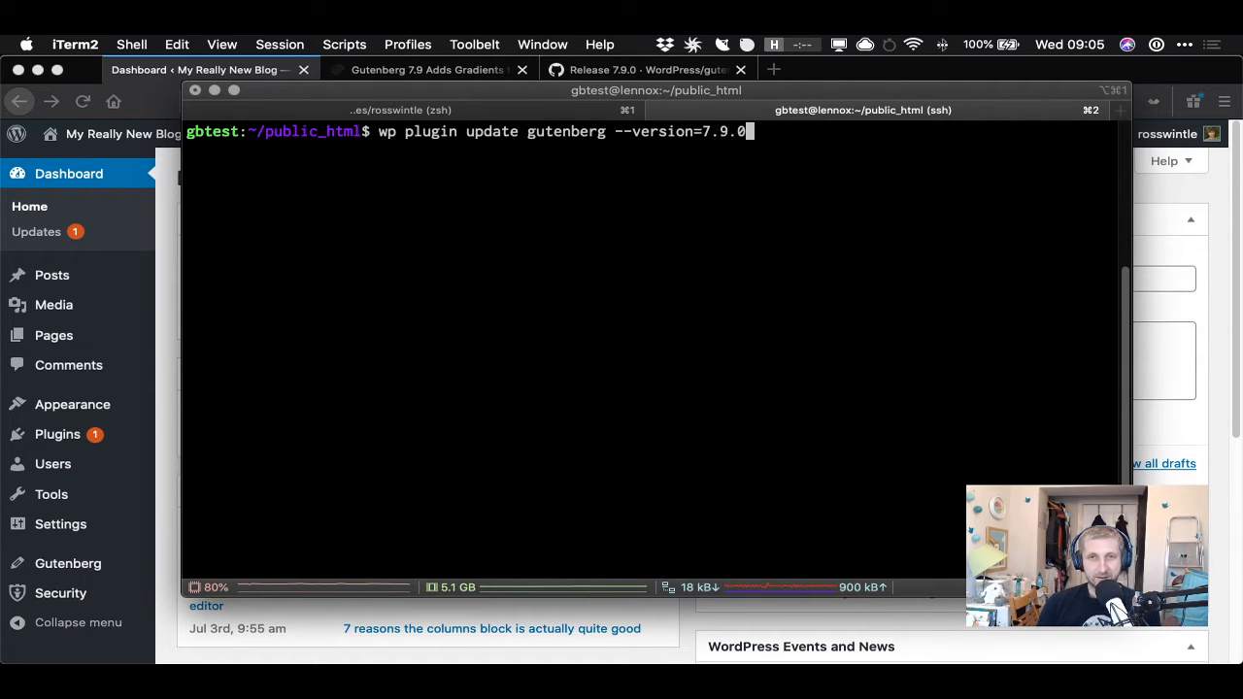
key(Return)
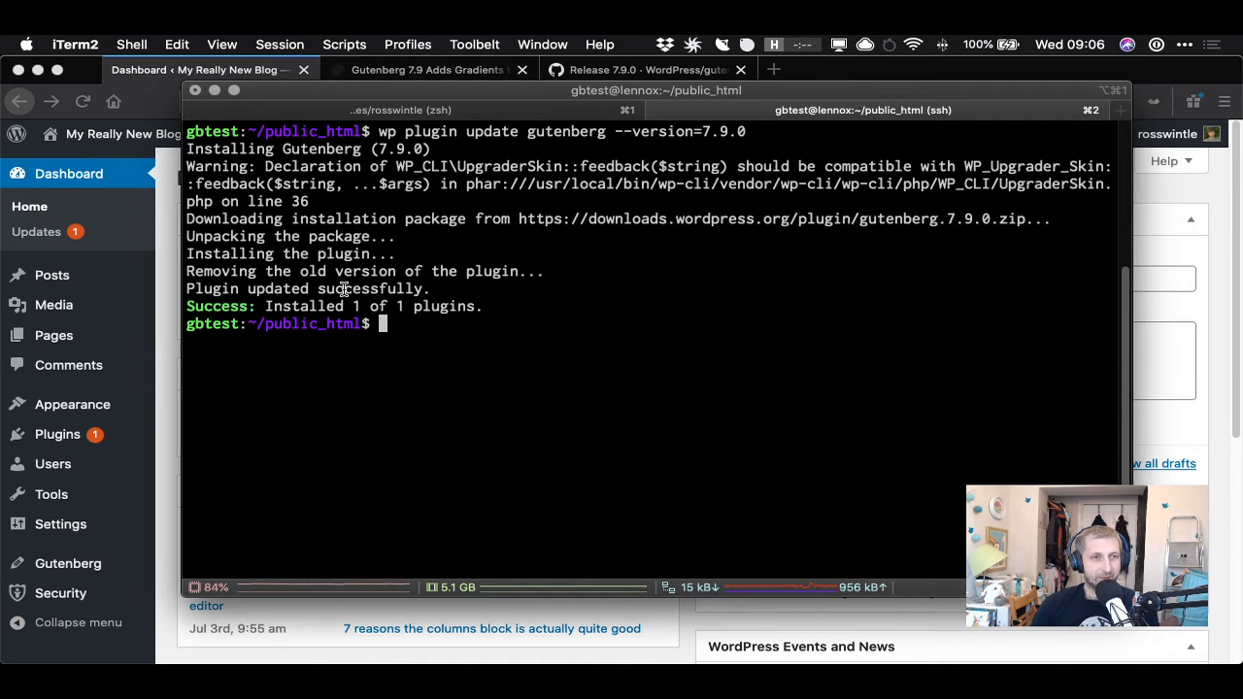
- Open the Plugins page in the WordPress admin and highlight Gutenberg's installed version number
click(58, 437)
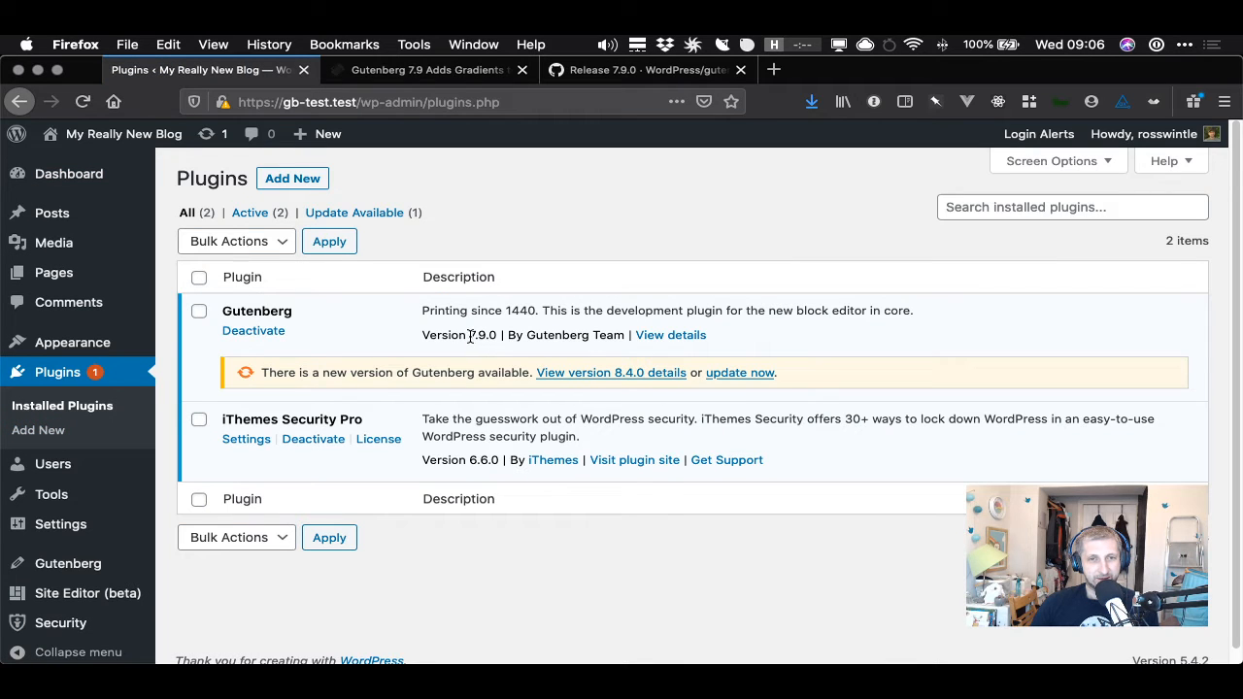
drag(469, 336, 496, 338)
- In the GitHub release tab, edit the release tag URL to open the Gutenberg v7.7.1 release notes
click(612, 78)
click(629, 103)
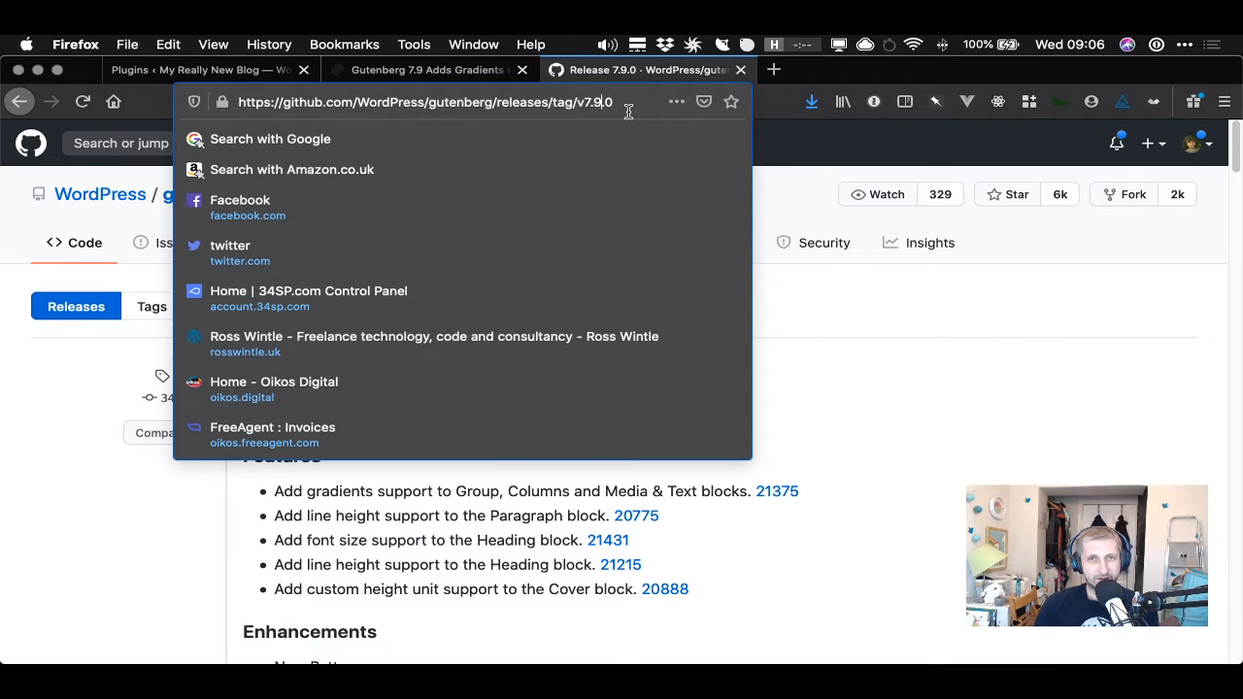
key(BackSpace)
text(7.)
key(Right)
key(Right)
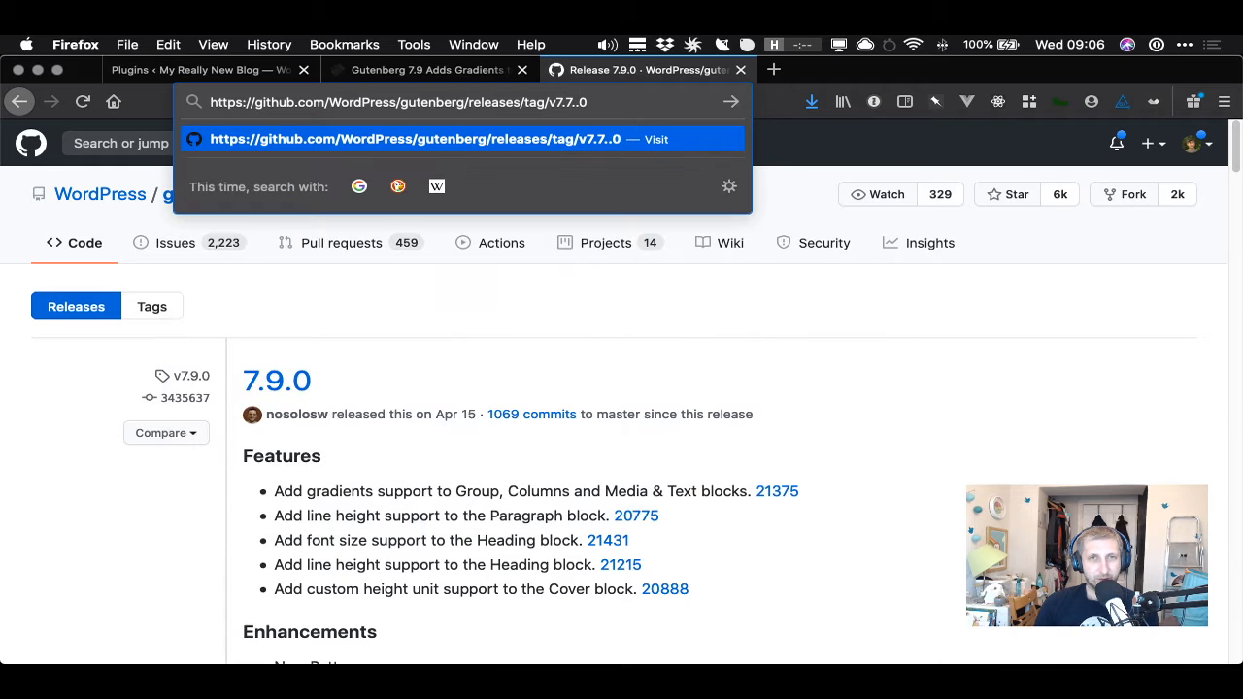
key(BackSpace)
key(BackSpace)
text(1)
key(Return)
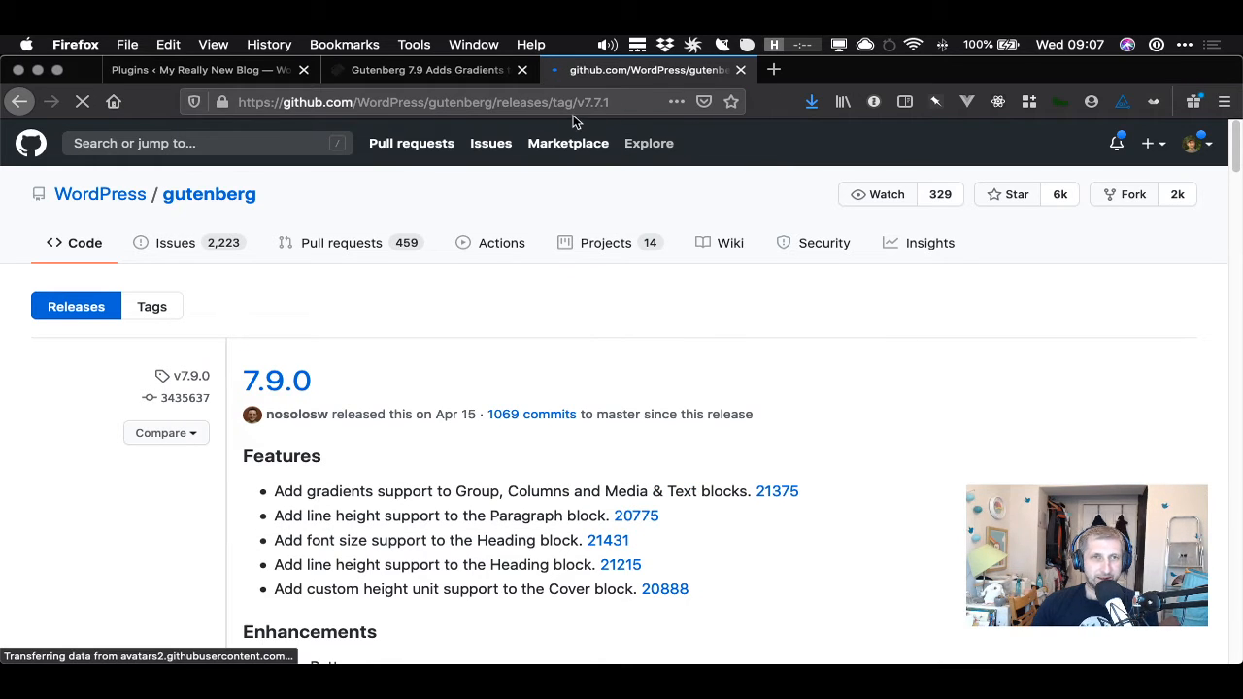
- Edit the release tag URL to view the v7.8.0 and then the v7.8.1 release notes
click(619, 104)
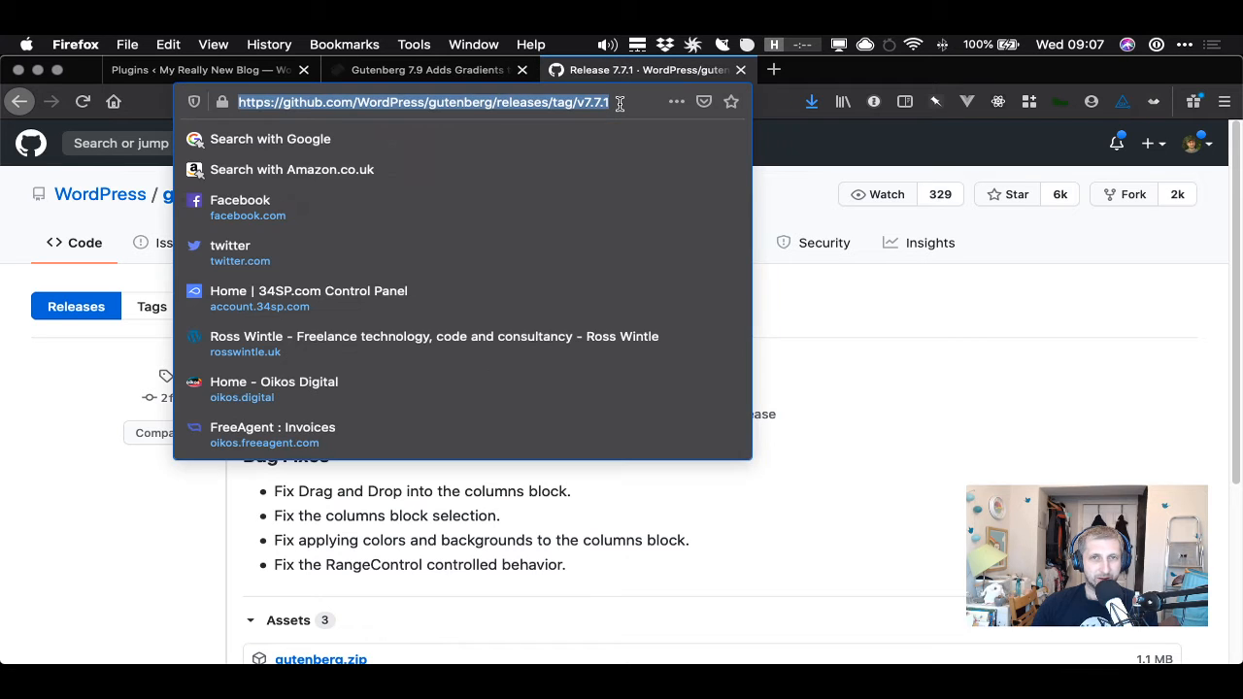
key(BackSpace)
key(BackSpace)
key(BackSpace)
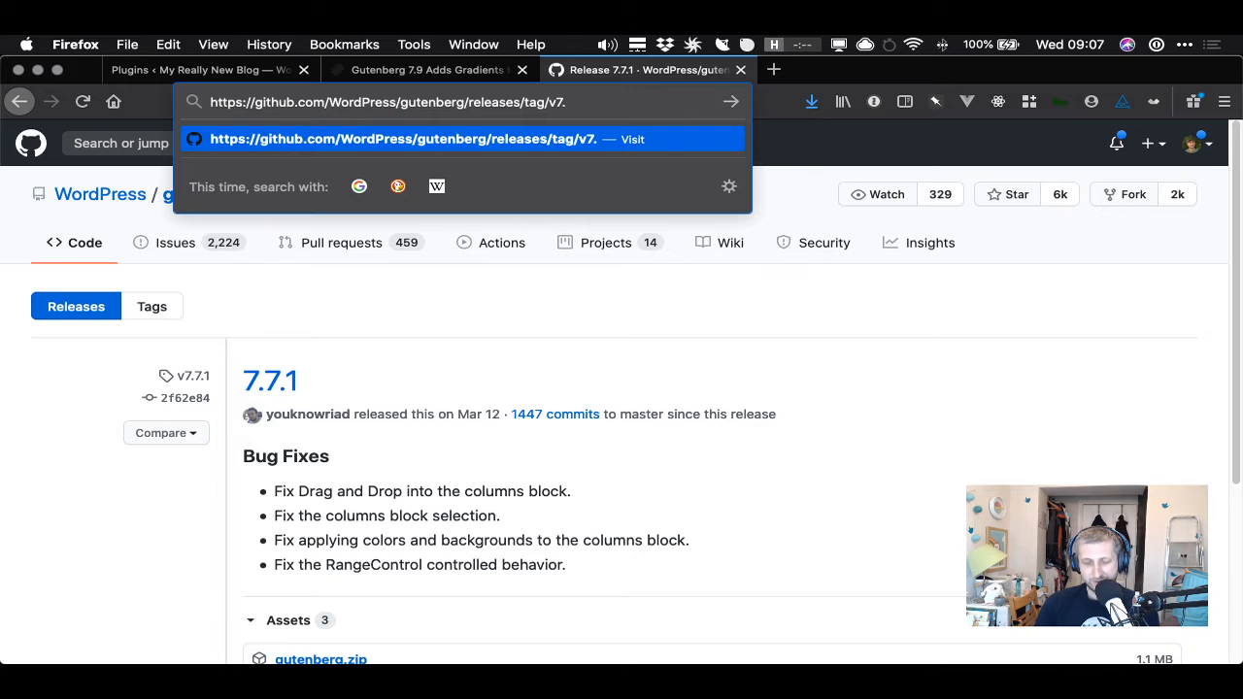
text(8.0)
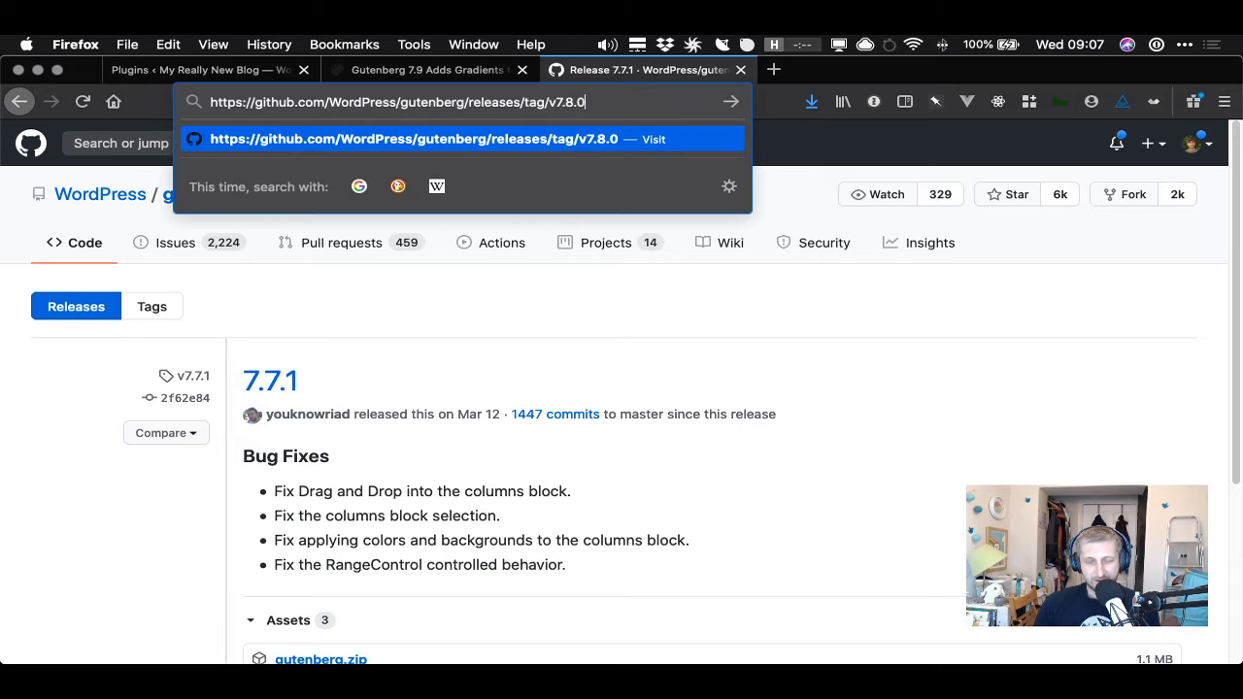
key(Return)
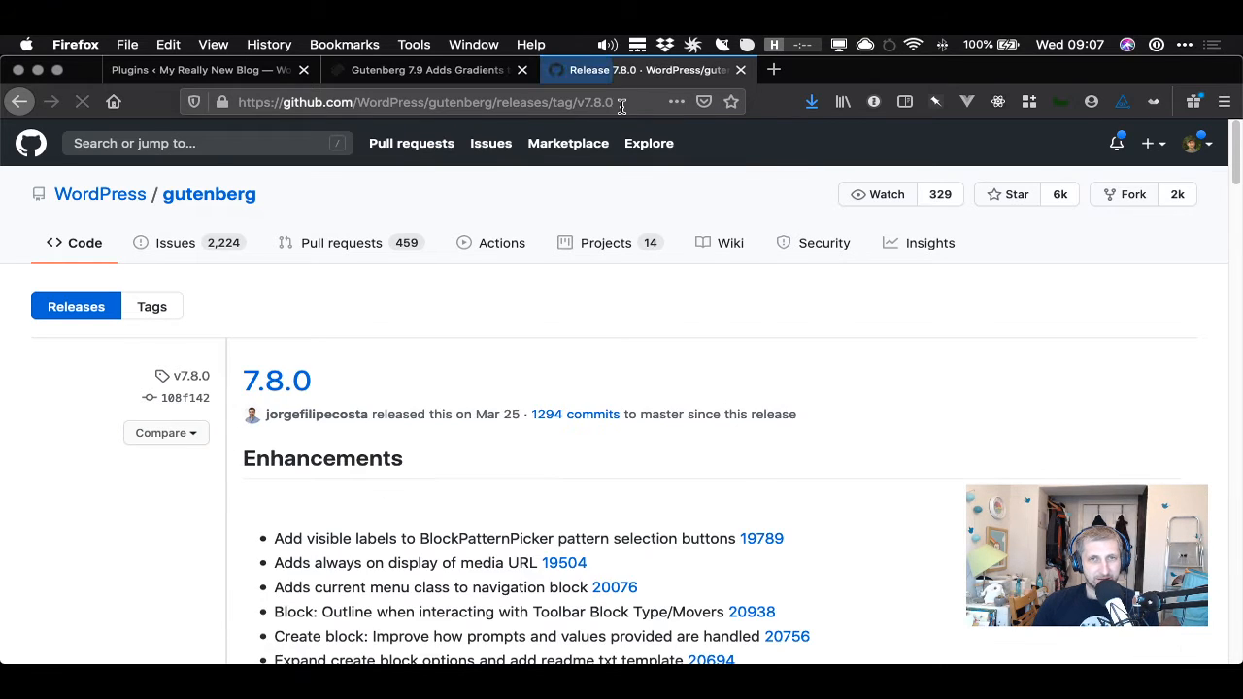
click(616, 103)
key(BackSpace)
text(1)
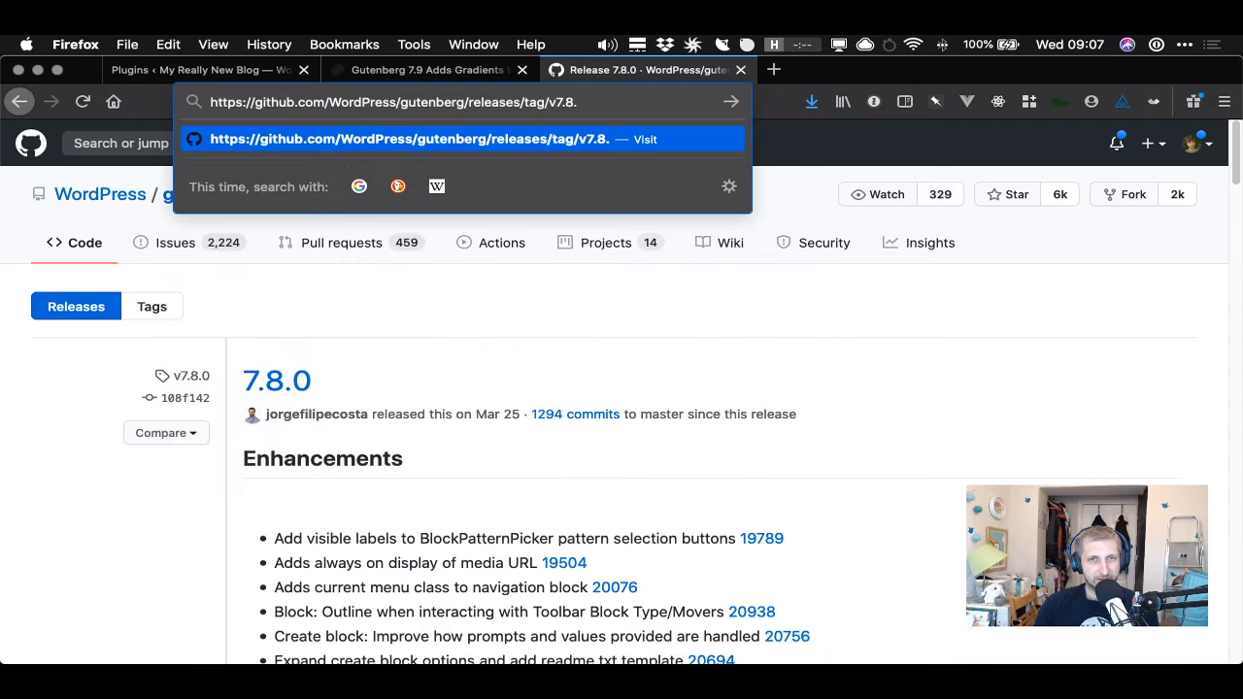
key(Return)
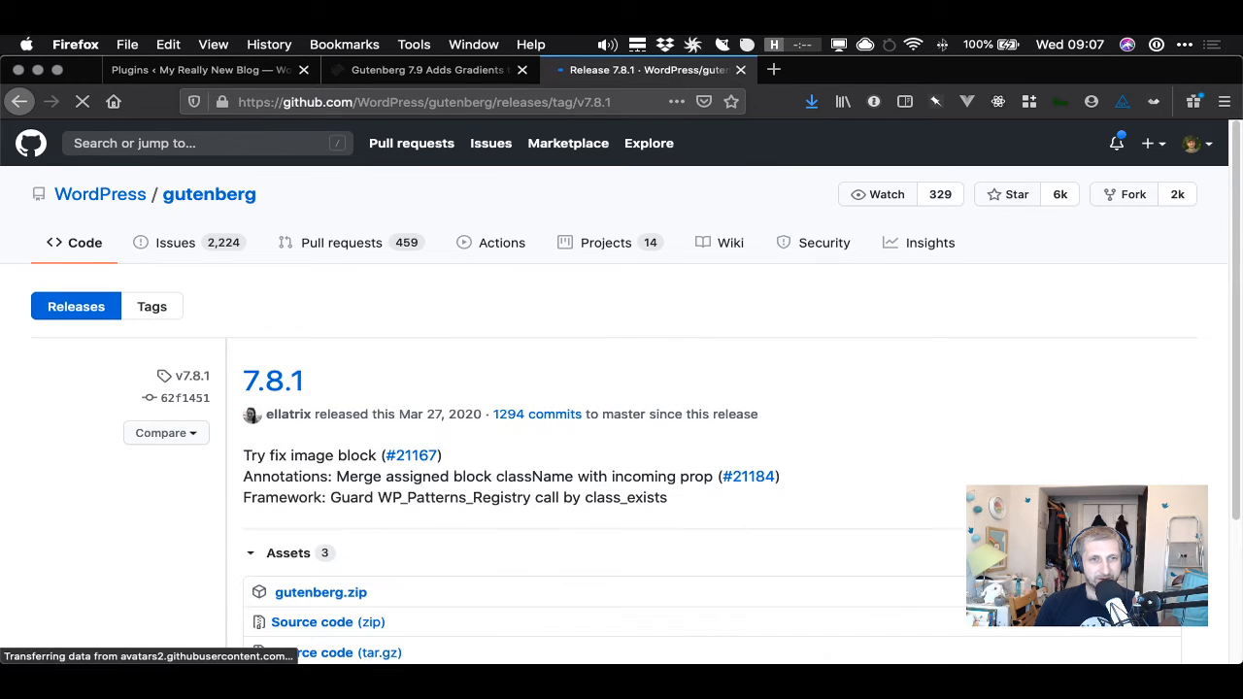
- Edit the release tag URL to view the v7.9.0 and then the v7.9.1 release notes
click(645, 98)
click(616, 100)
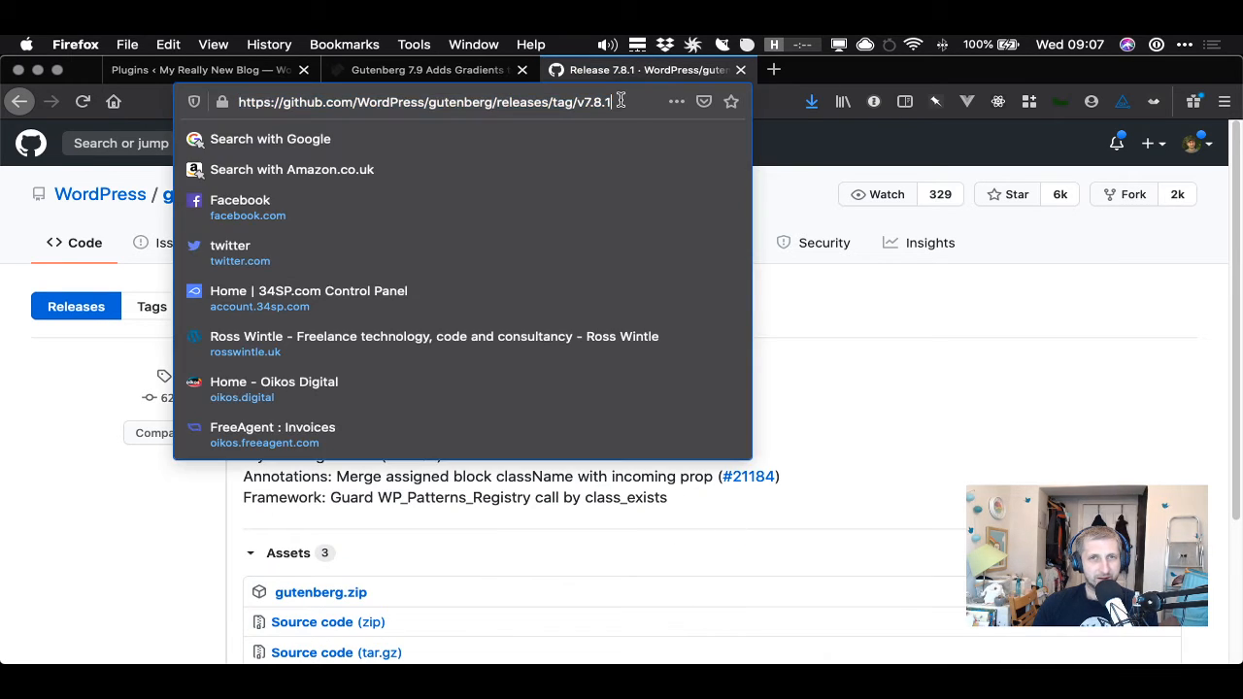
key(BackSpace)
key(BackSpace)
key(BackSpace)
text(9.)
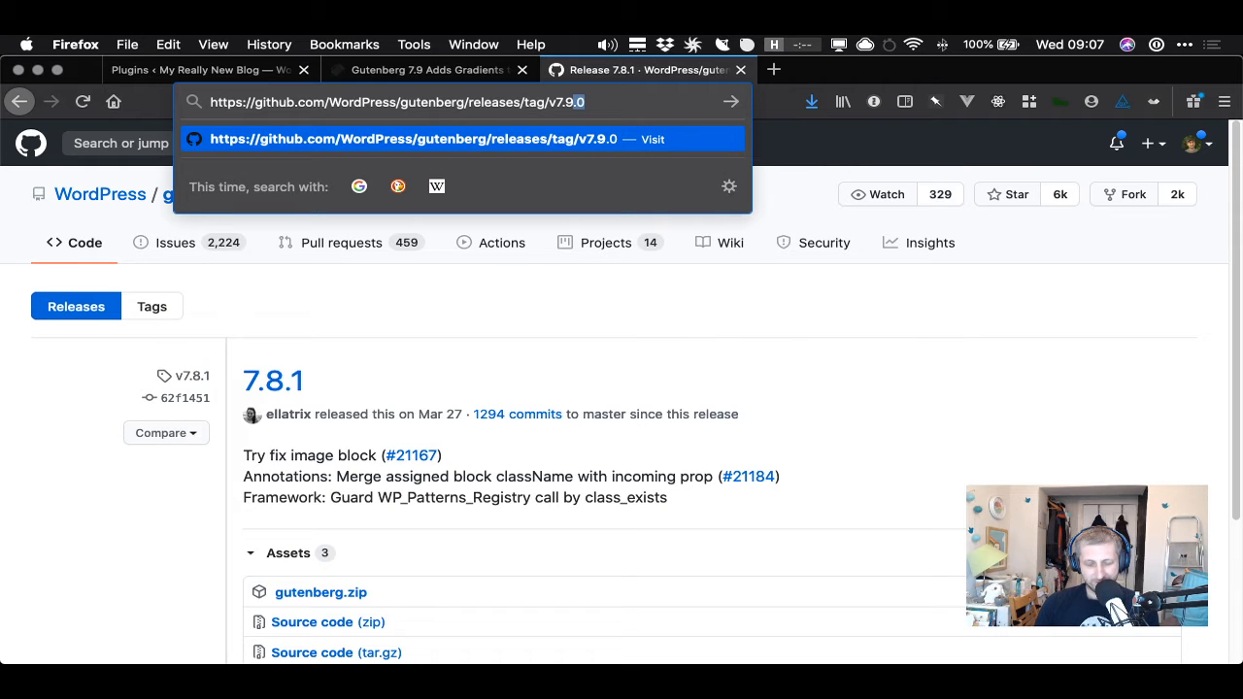
text(0)
key(Return)
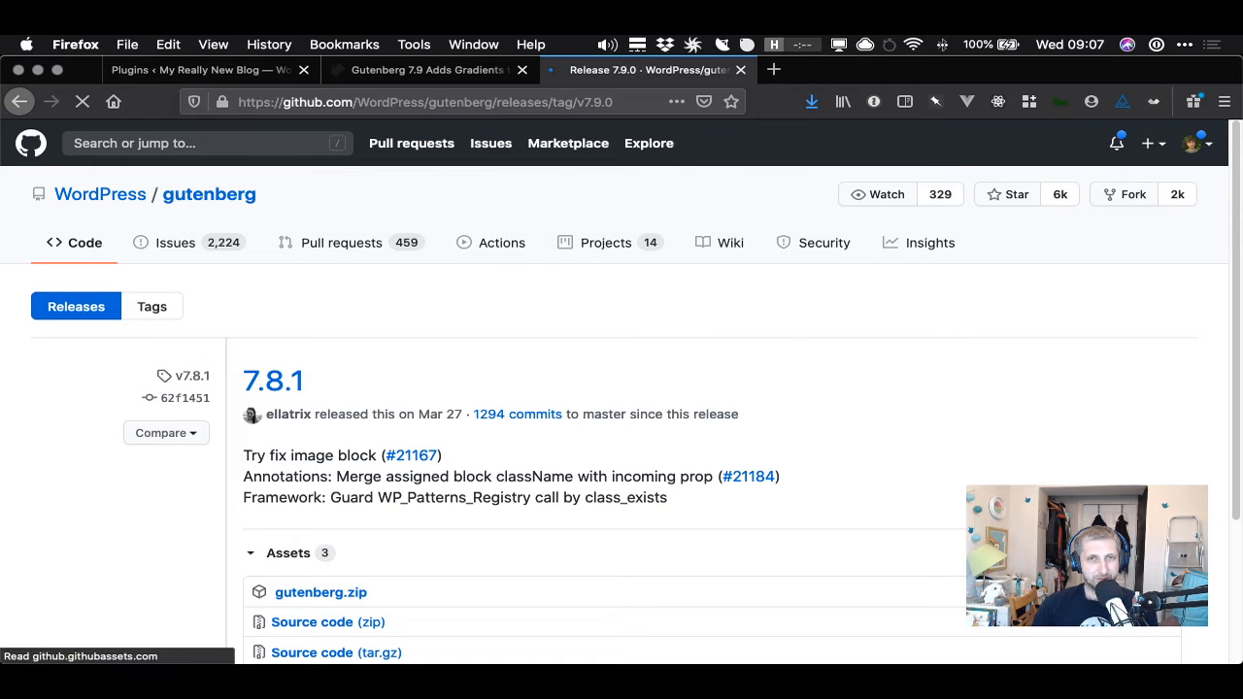
click(626, 102)
click(626, 103)
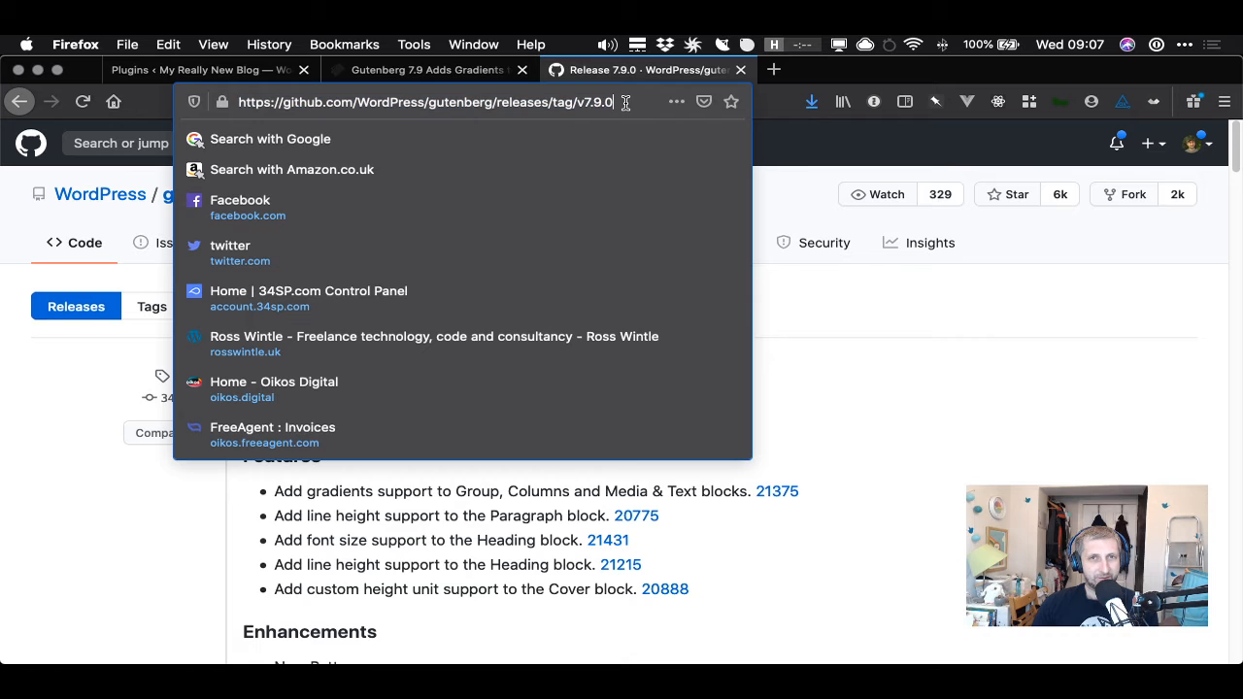
key(BackSpace)
text(1)
key(Return)
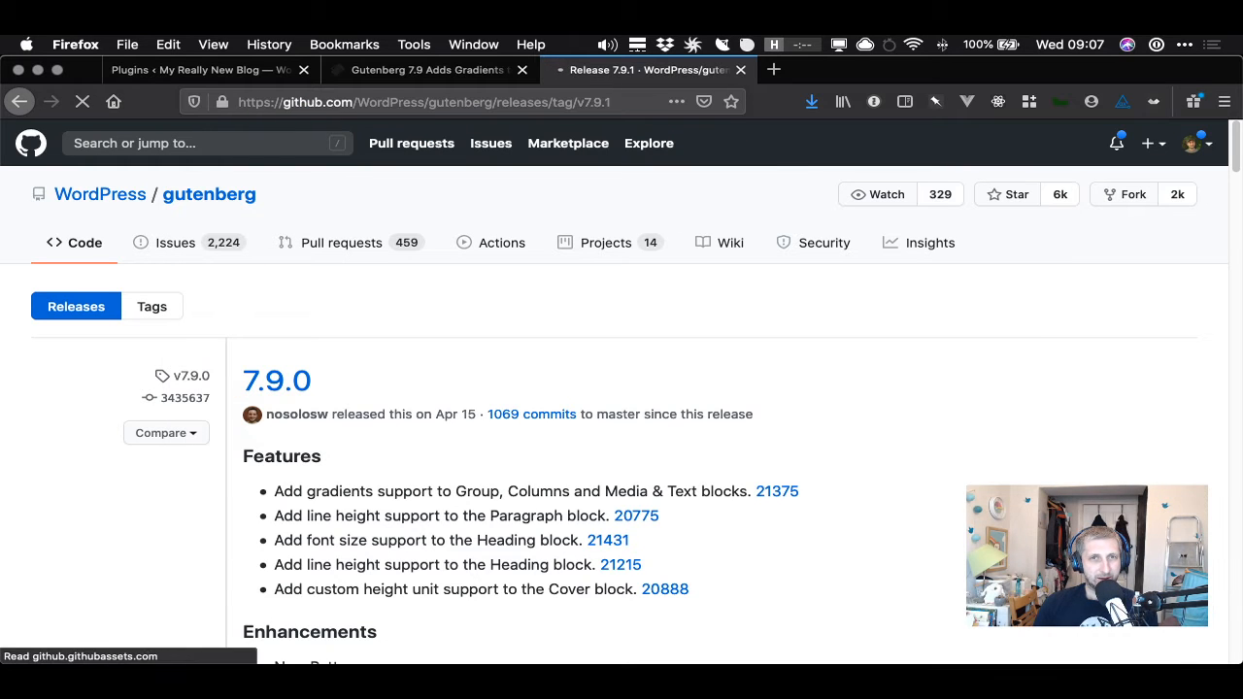
click(626, 102)
click(428, 70)
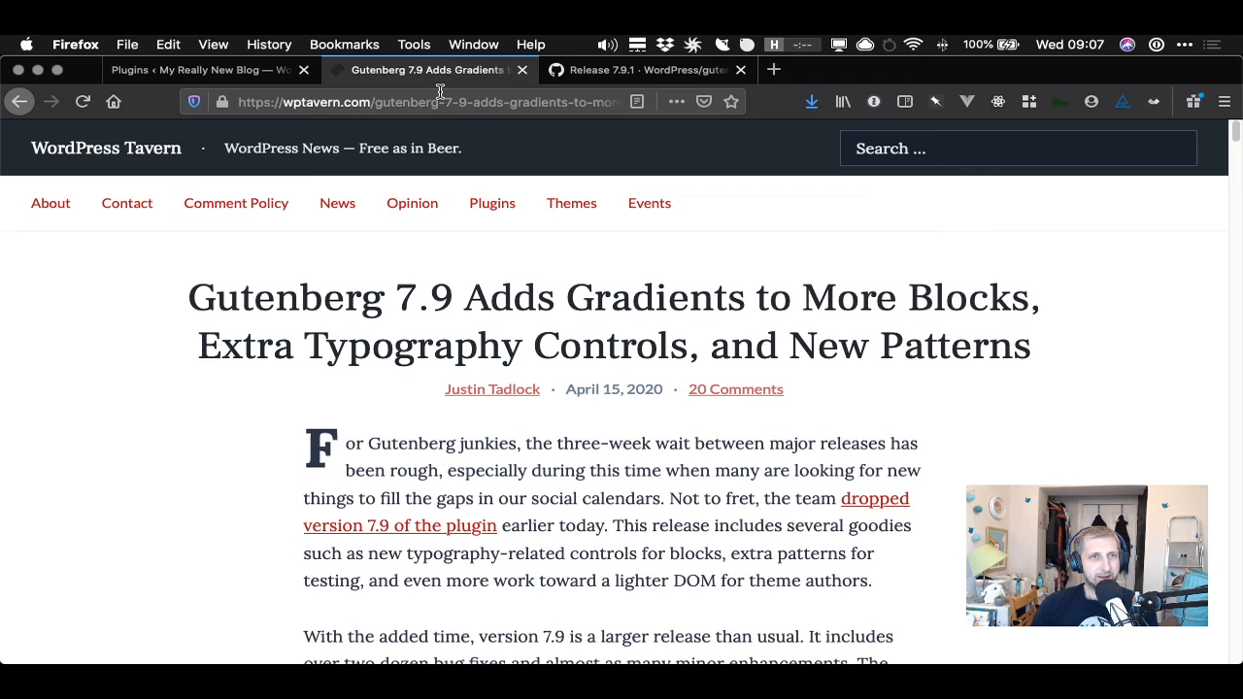
click(221, 70)
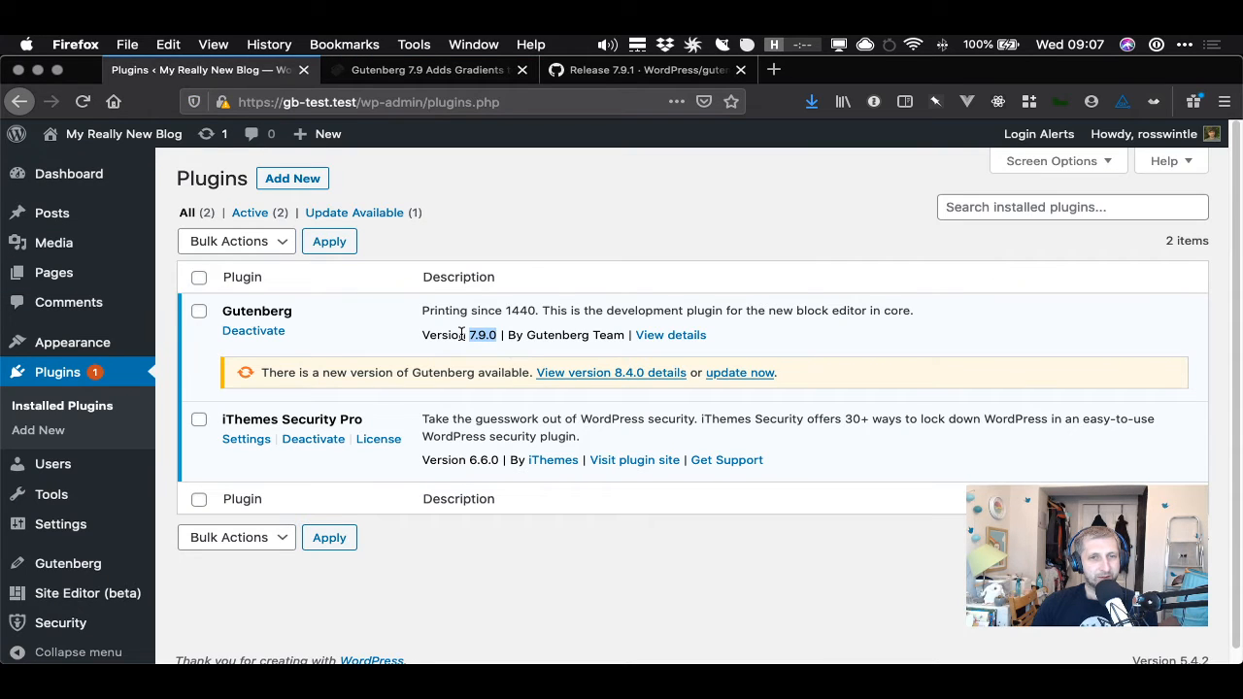
click(631, 71)
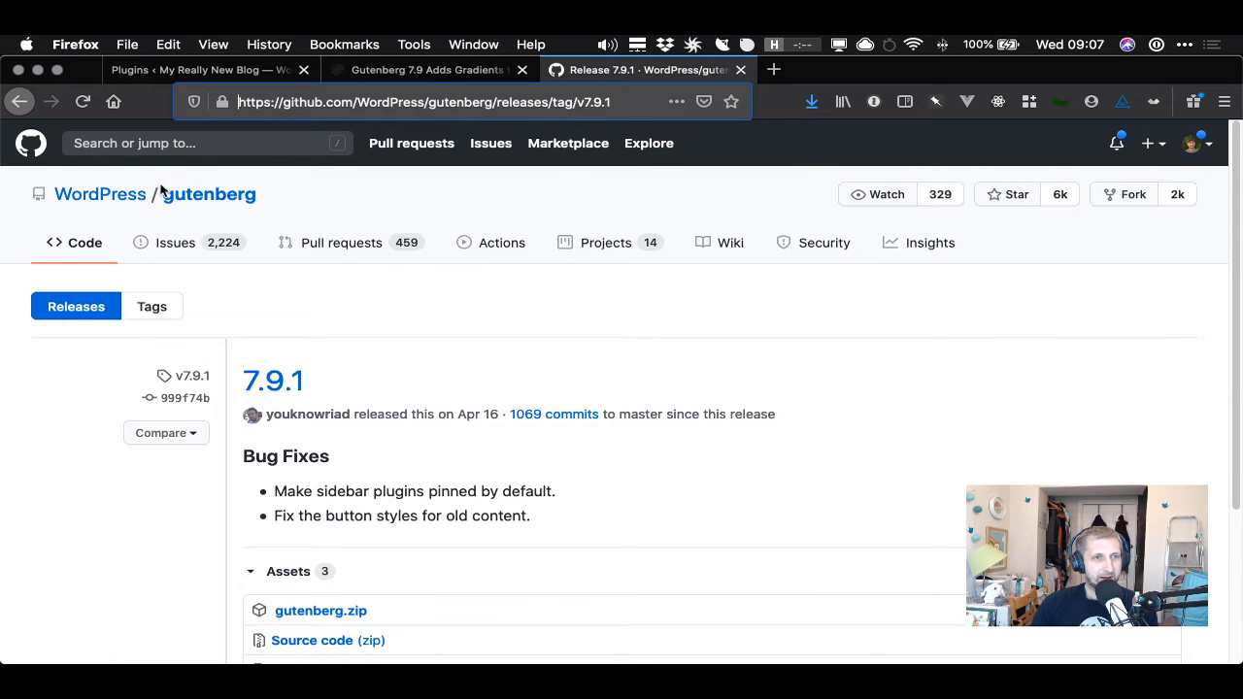
- Go to the Gutenberg repository home and open its full releases list
click(201, 197)
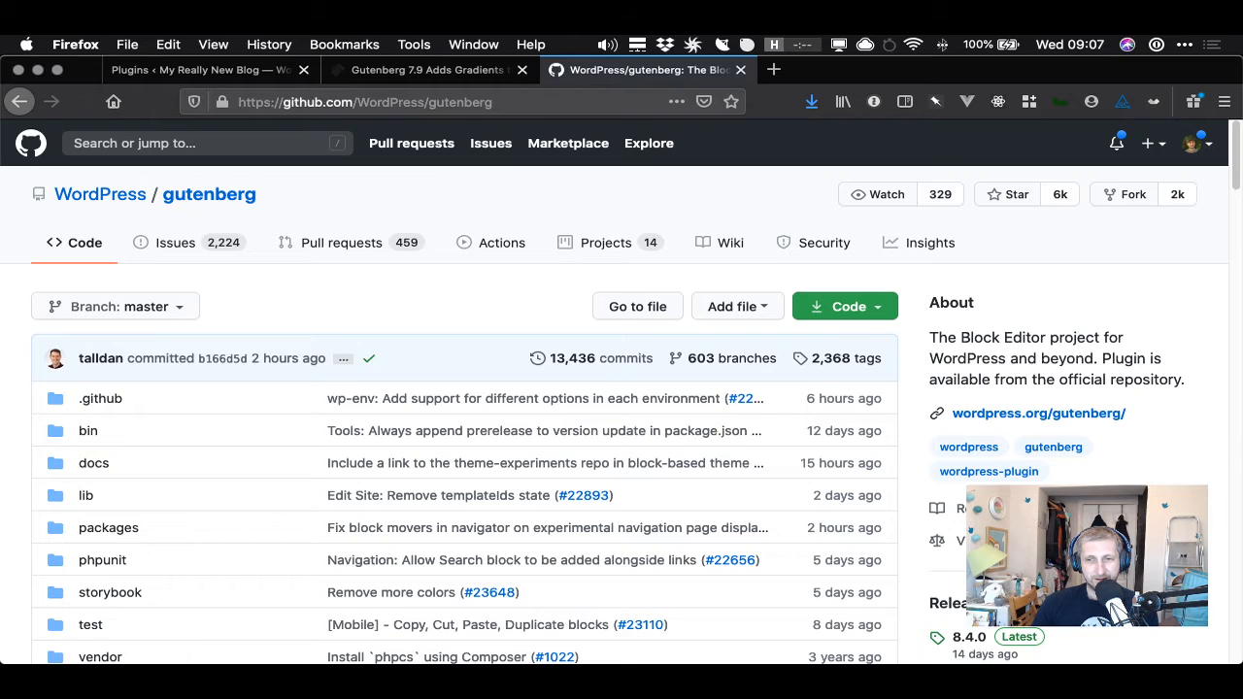
scroll(214, 195, down, 10)
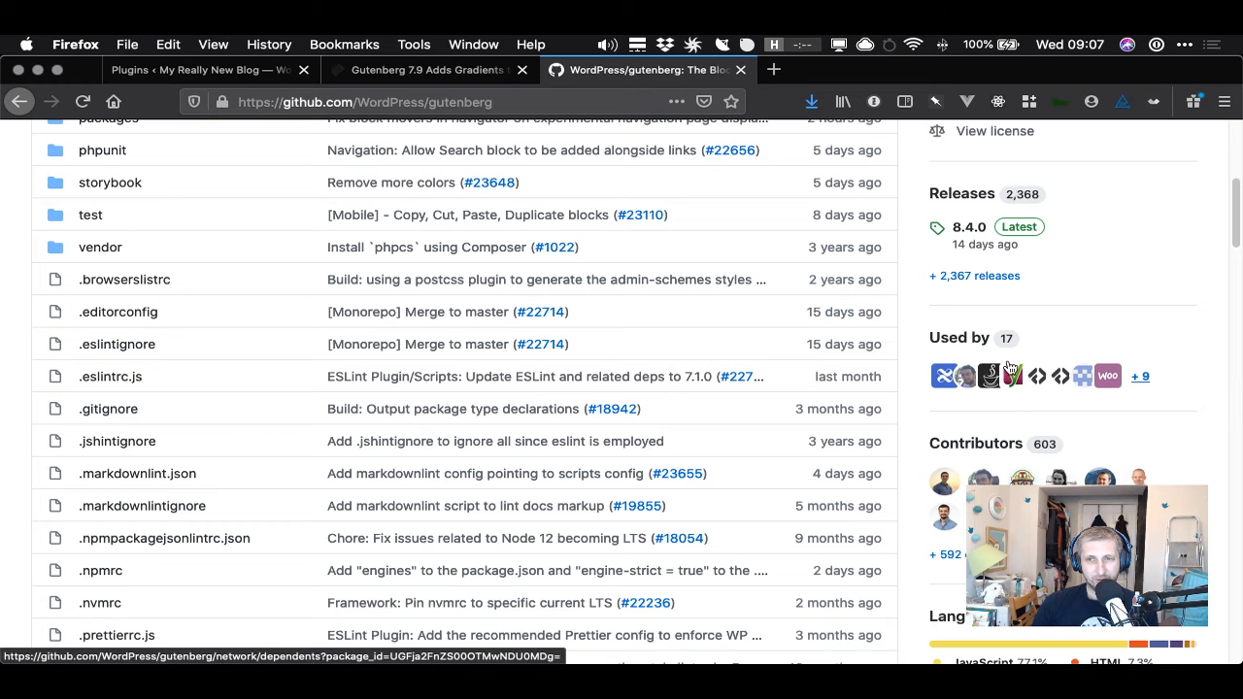
click(969, 280)
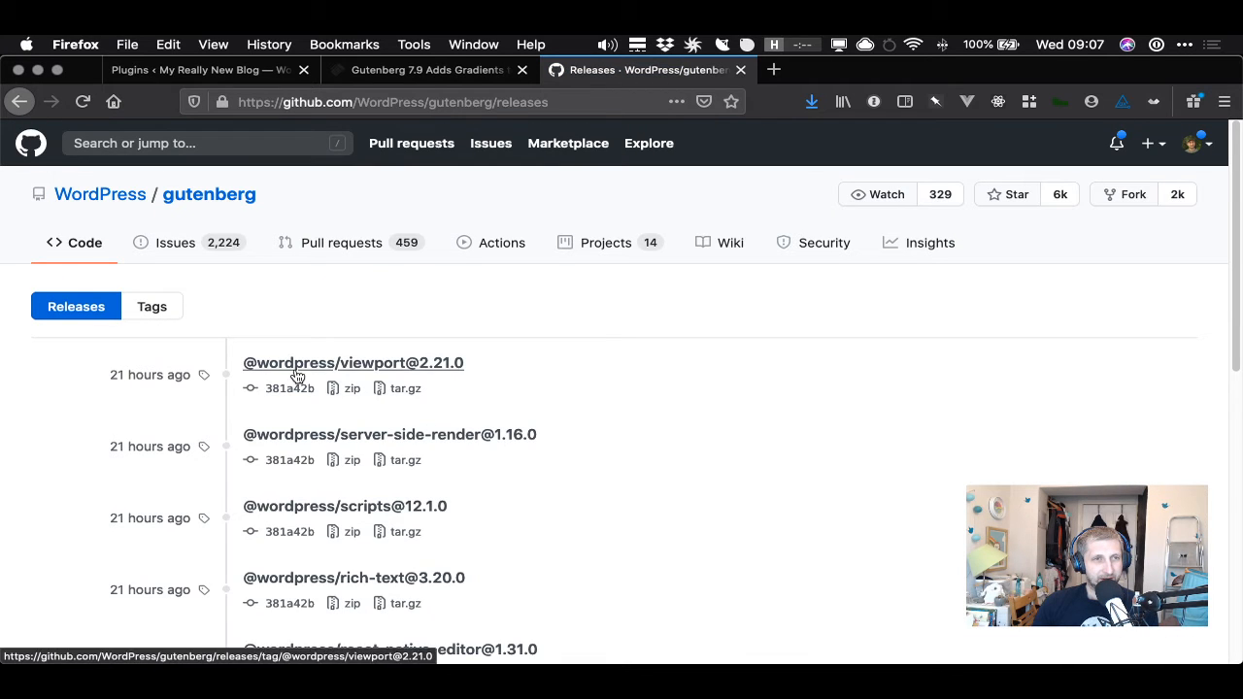
- Browse the Gutenberg repository's releases list and its tags list
scroll(300, 369, down, 2)
scroll(303, 383, down, 2)
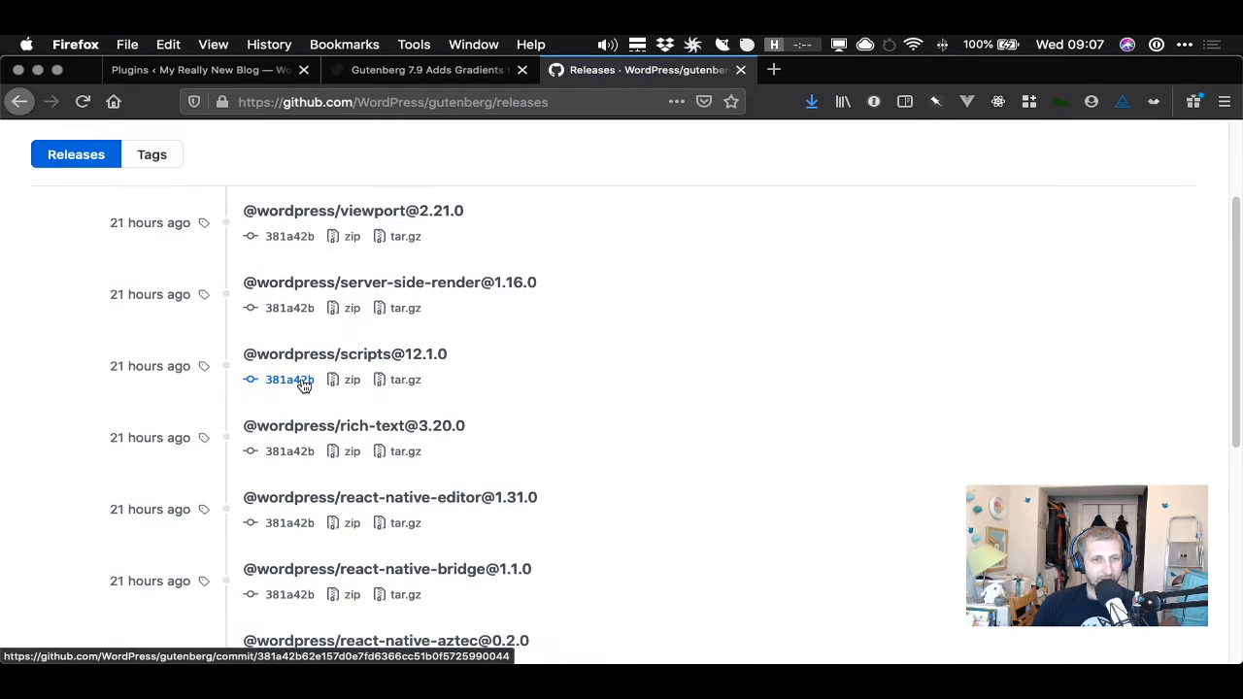
scroll(303, 384, up, 4)
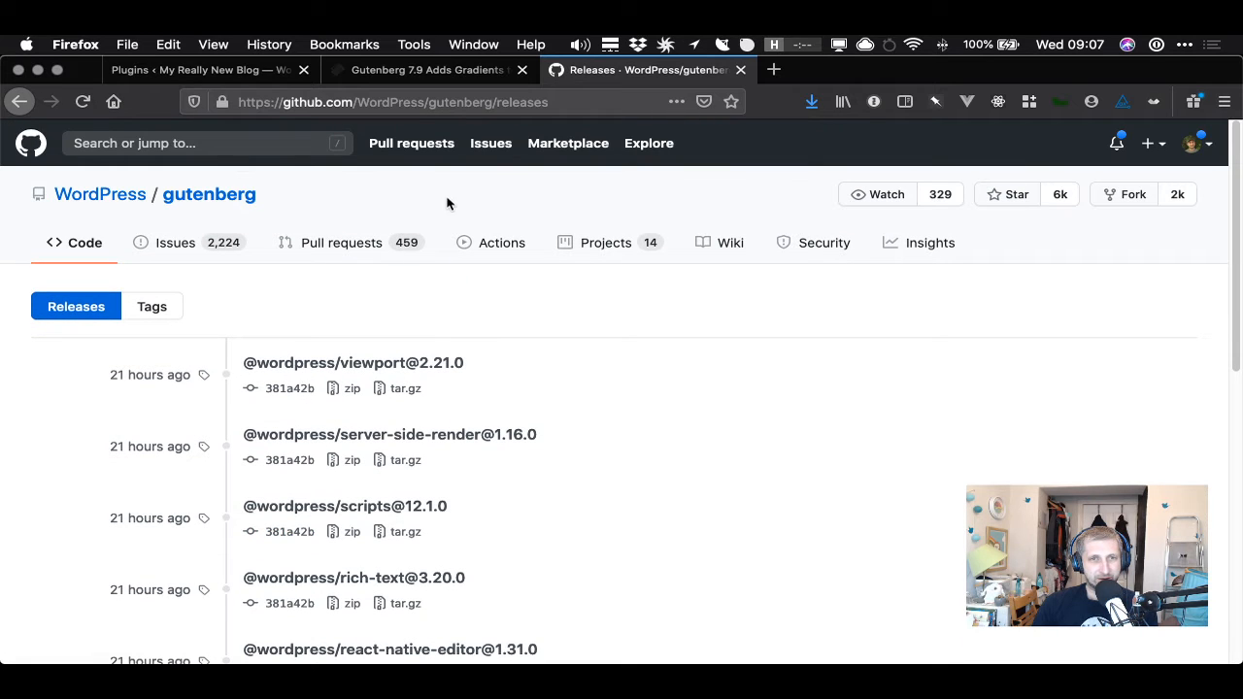
click(160, 313)
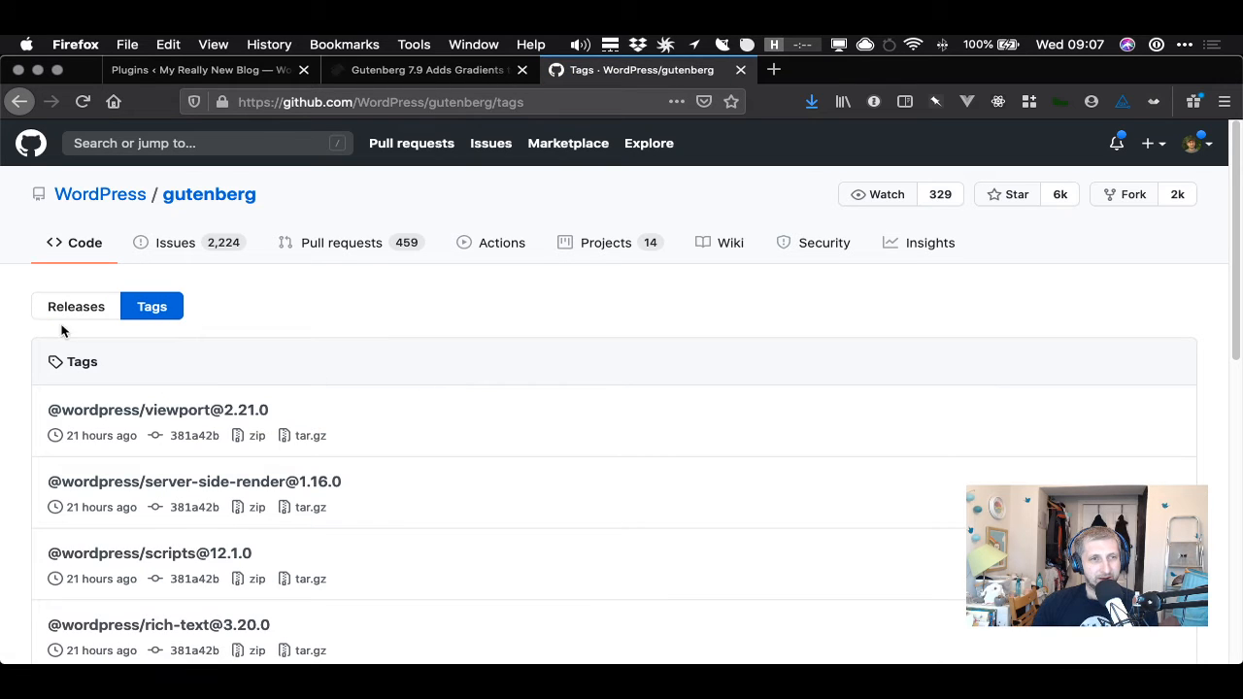
scroll(322, 365, down, 2)
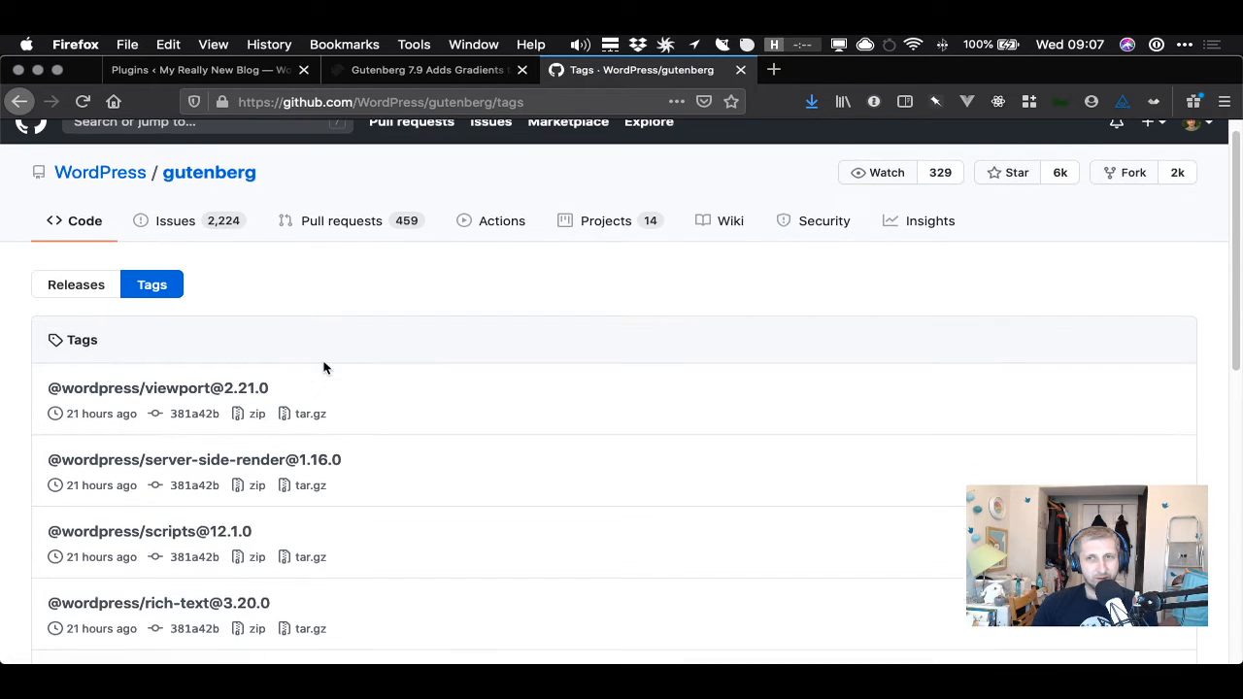
scroll(324, 367, up, 2)
scroll(325, 367, down, 12)
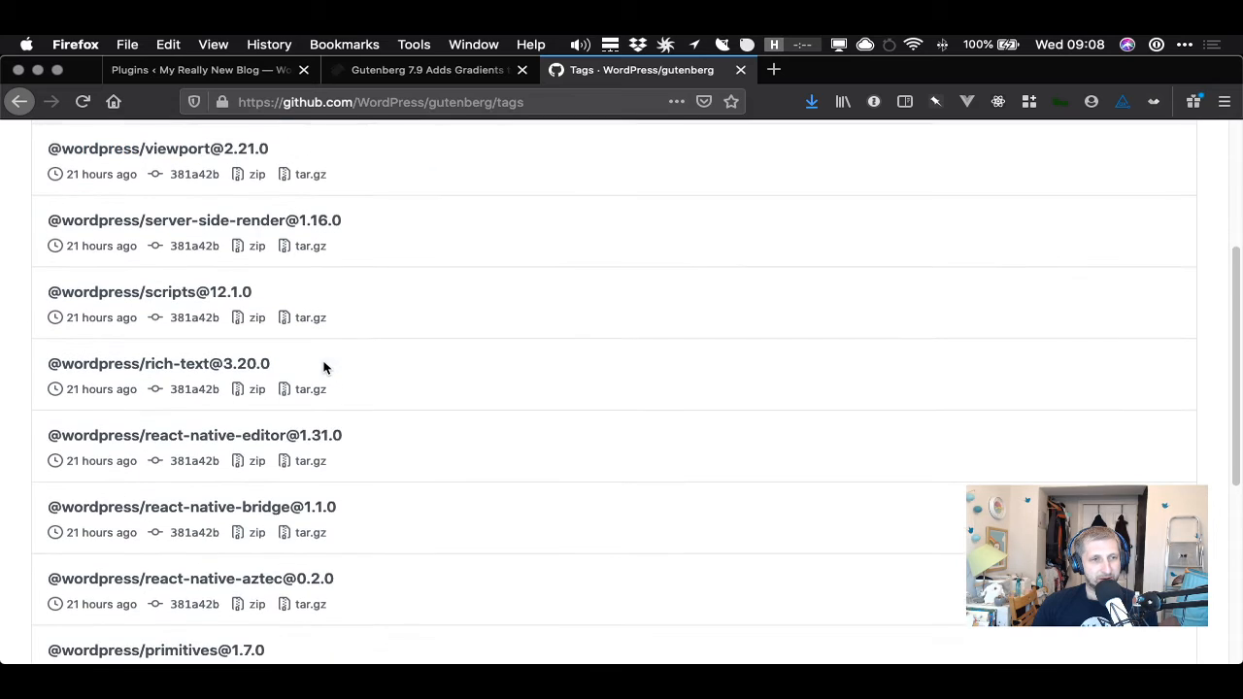
scroll(324, 370, down, 2)
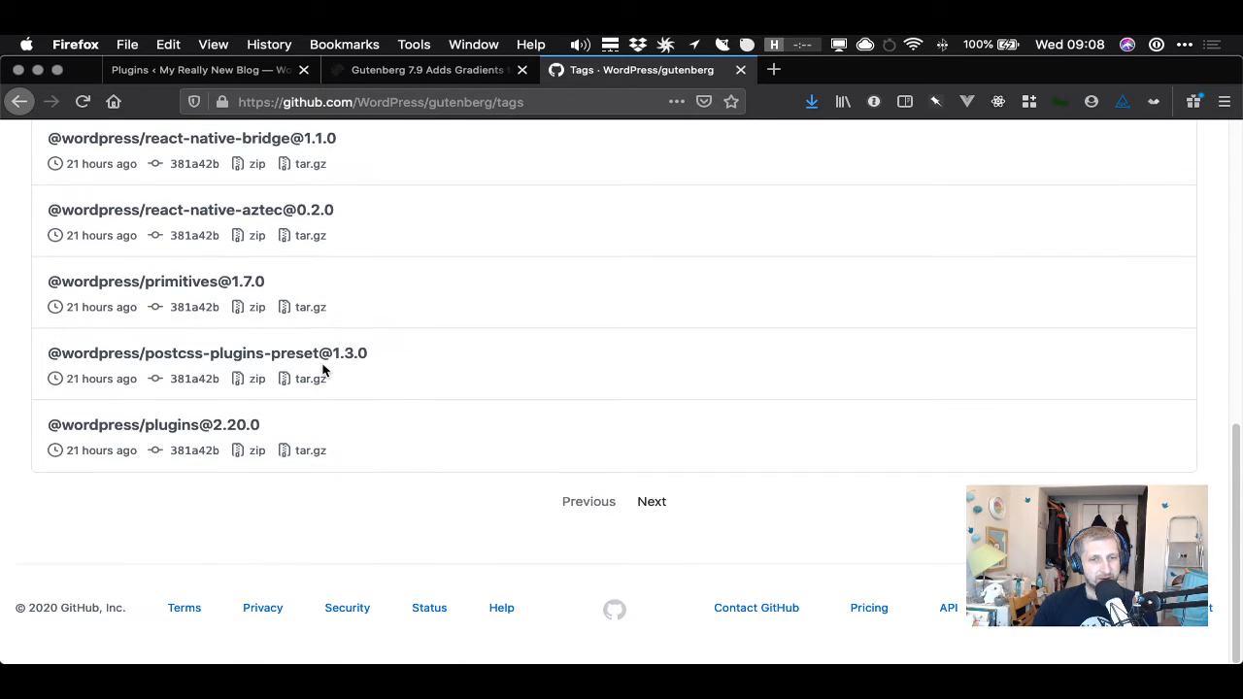
scroll(321, 369, up, 15)
click(84, 306)
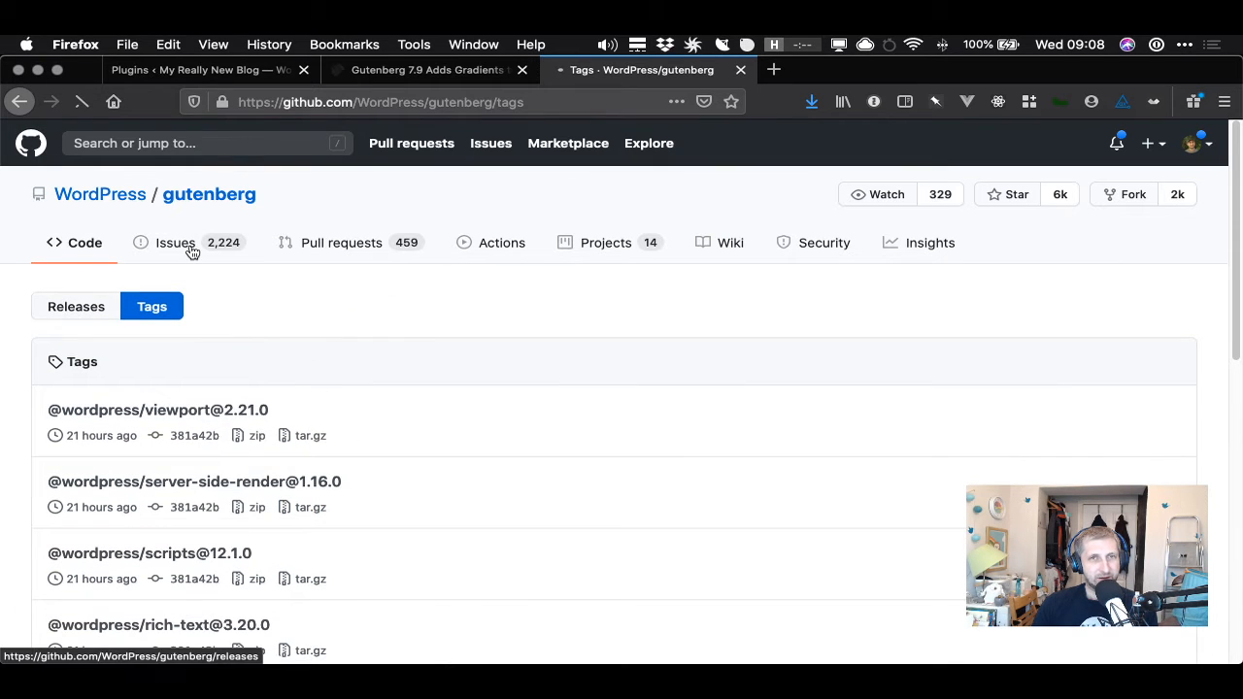
- Open a new tab and go to wordpress.org/plugins/gutenberg/
click(774, 69)
click(476, 102)
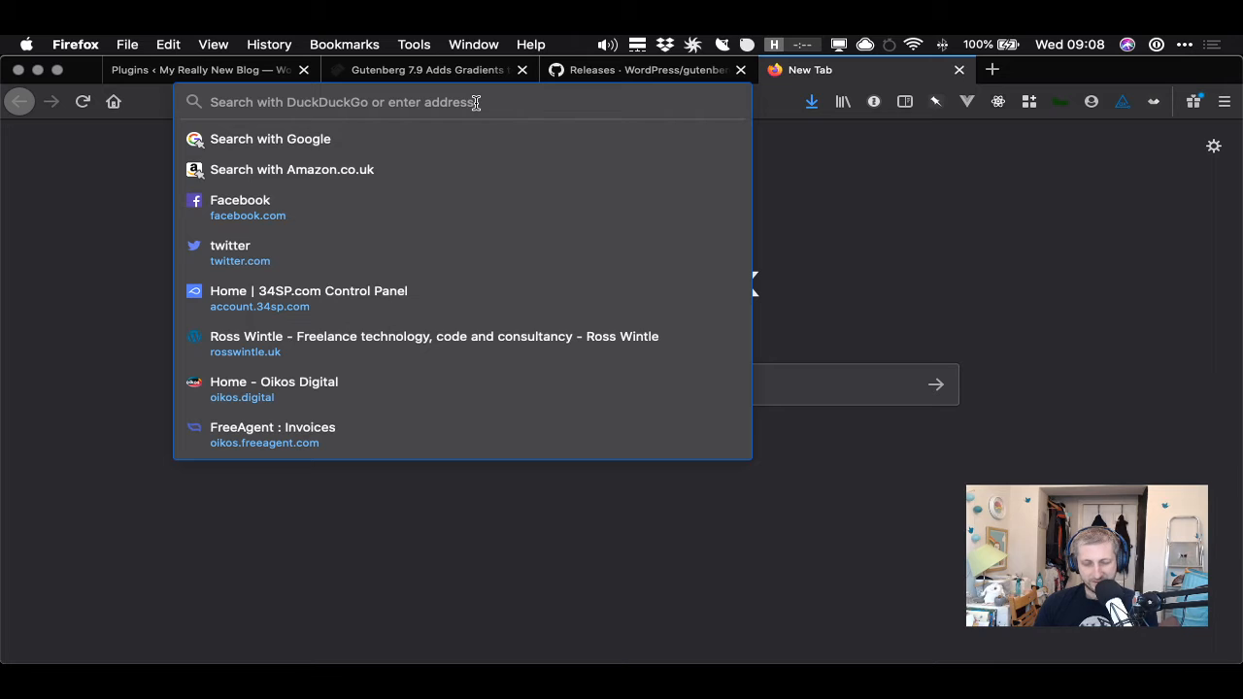
text(wordpress.org/)
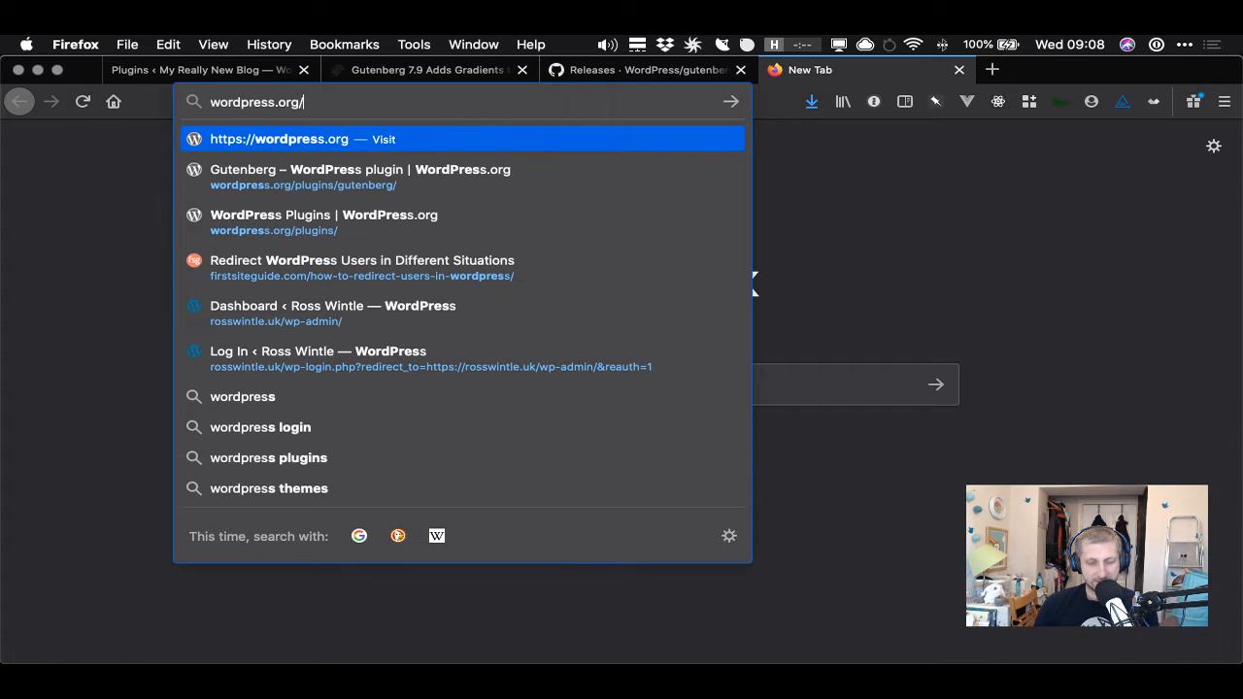
text(plugins/g)
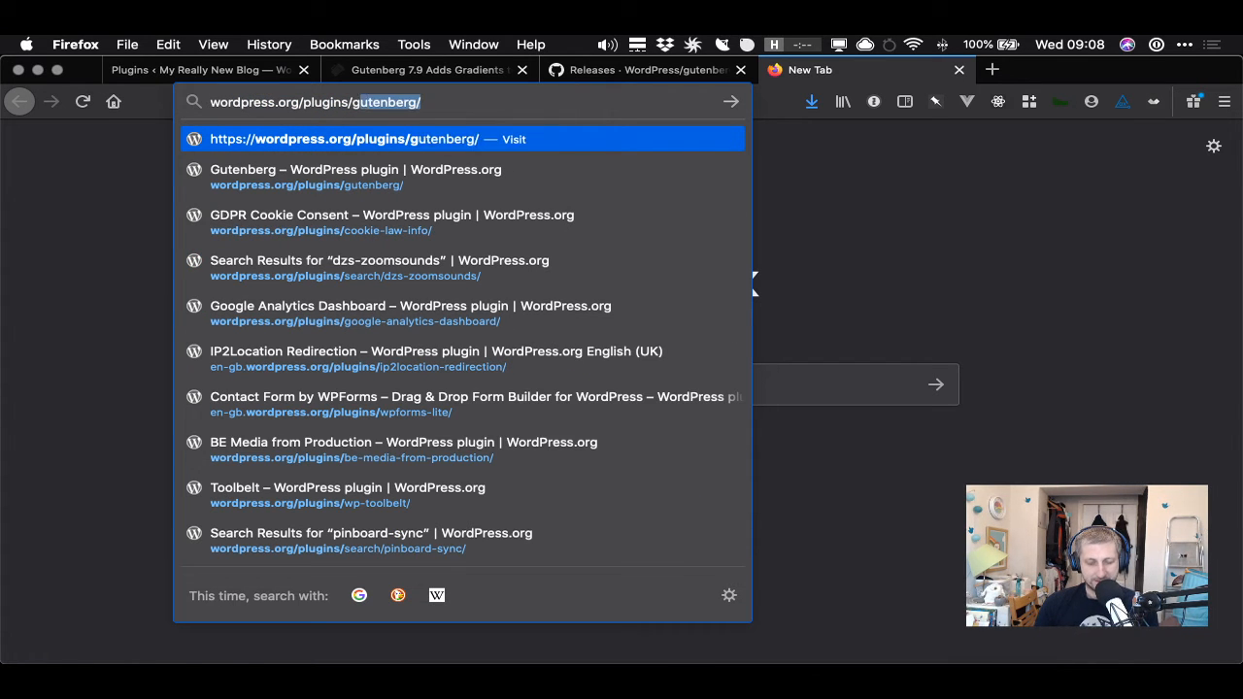
text(utneb)
key(BackSpace)
key(BackSpace)
key(BackSpace)
text(enberg/)
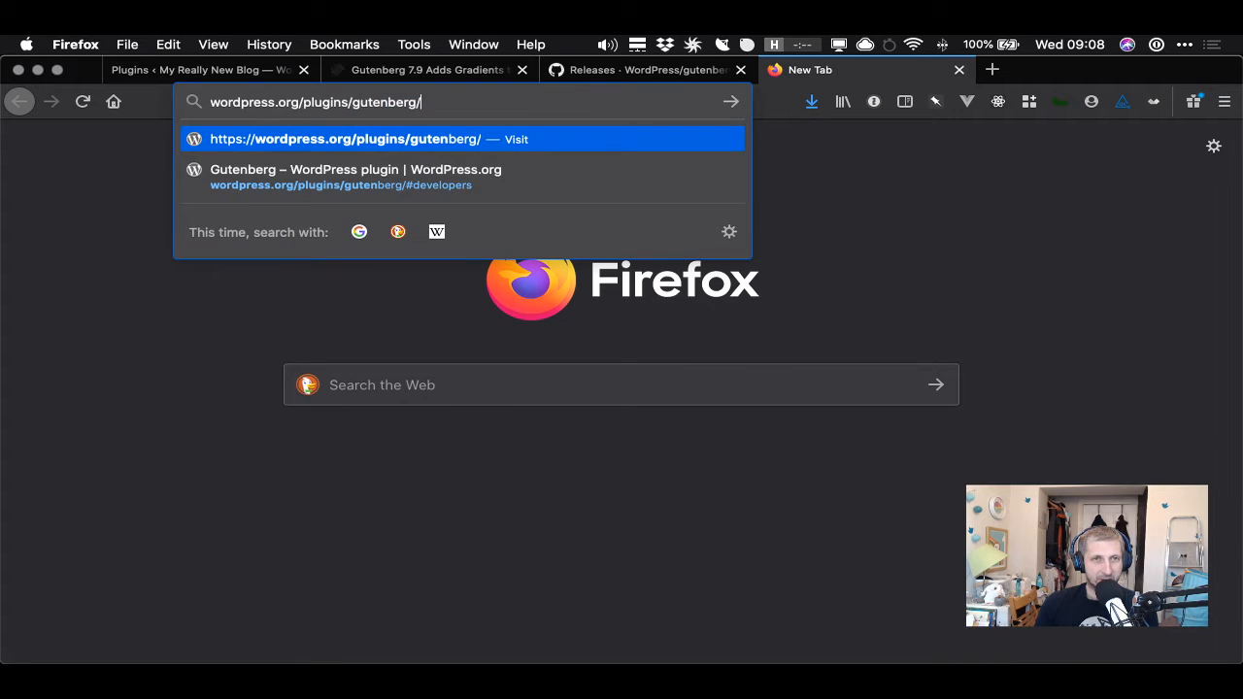
key(Return)
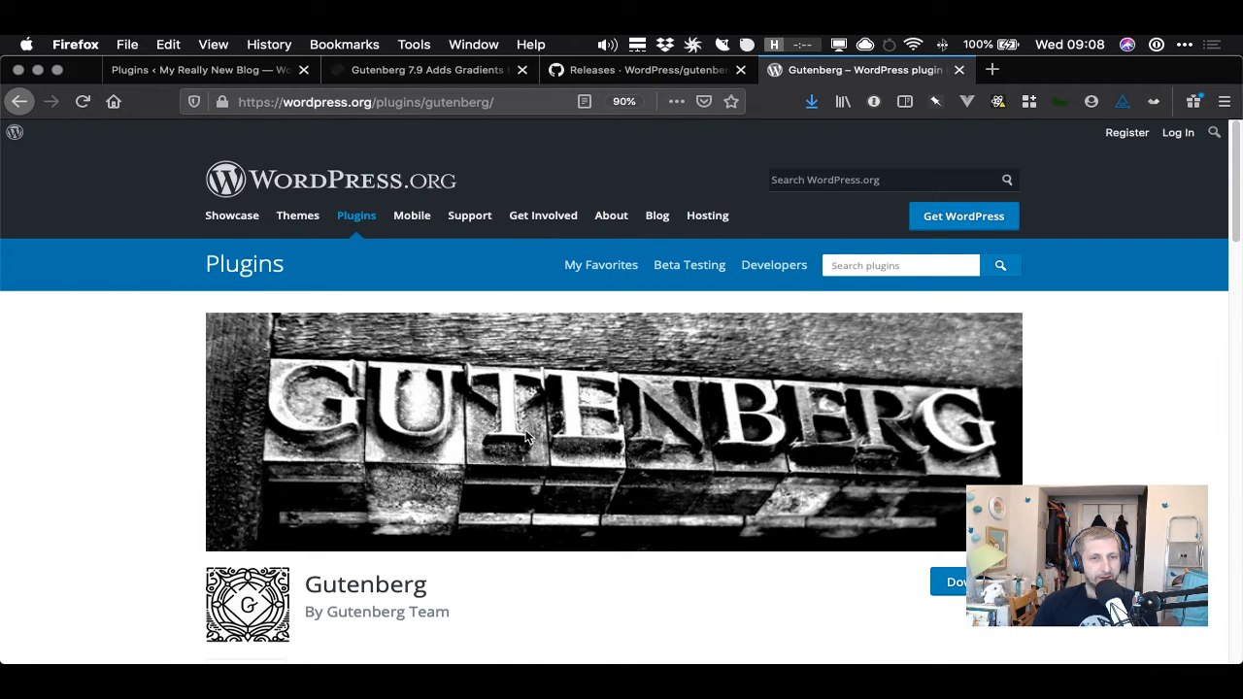
- Open the plugin page's Development section and follow the changelog's release page link
scroll(531, 437, down, 3)
click(533, 542)
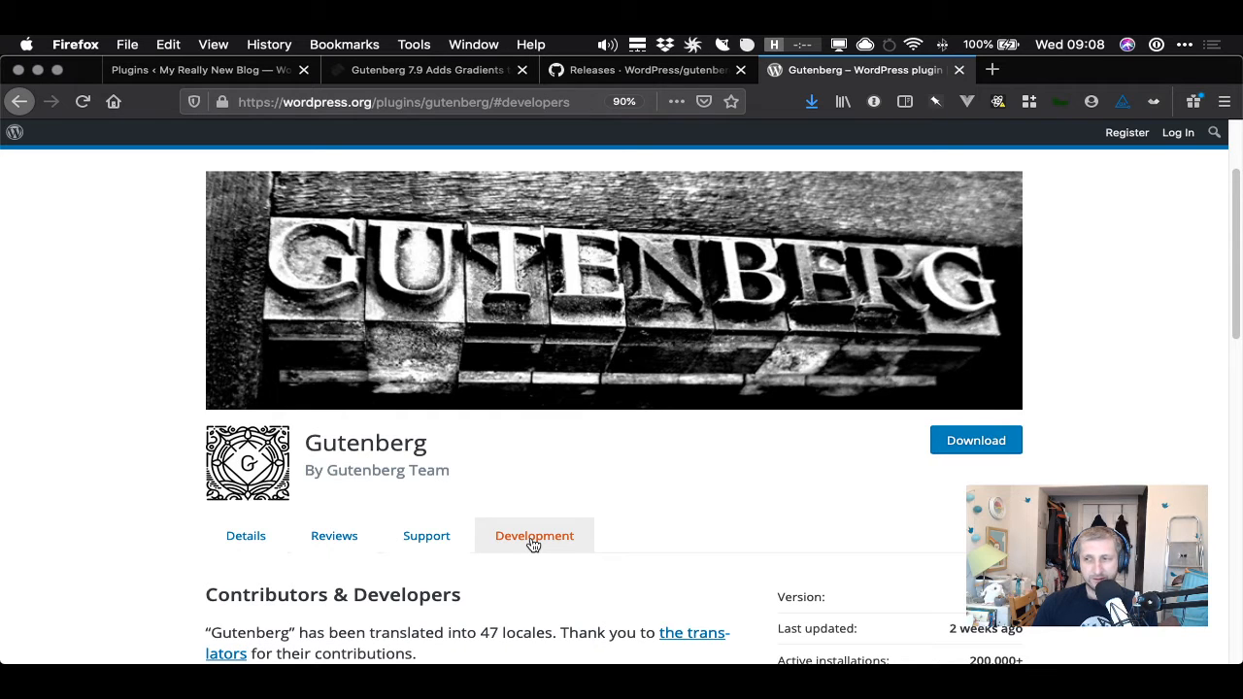
scroll(650, 513, down, 4)
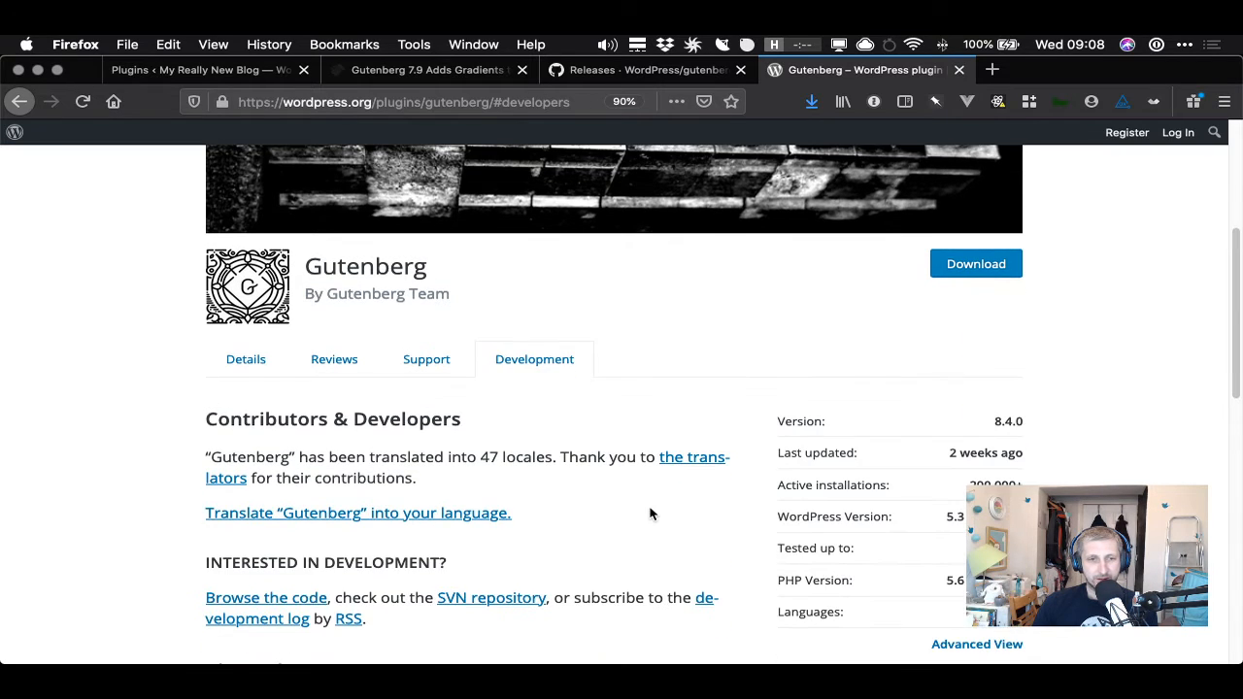
scroll(650, 512, down, 2)
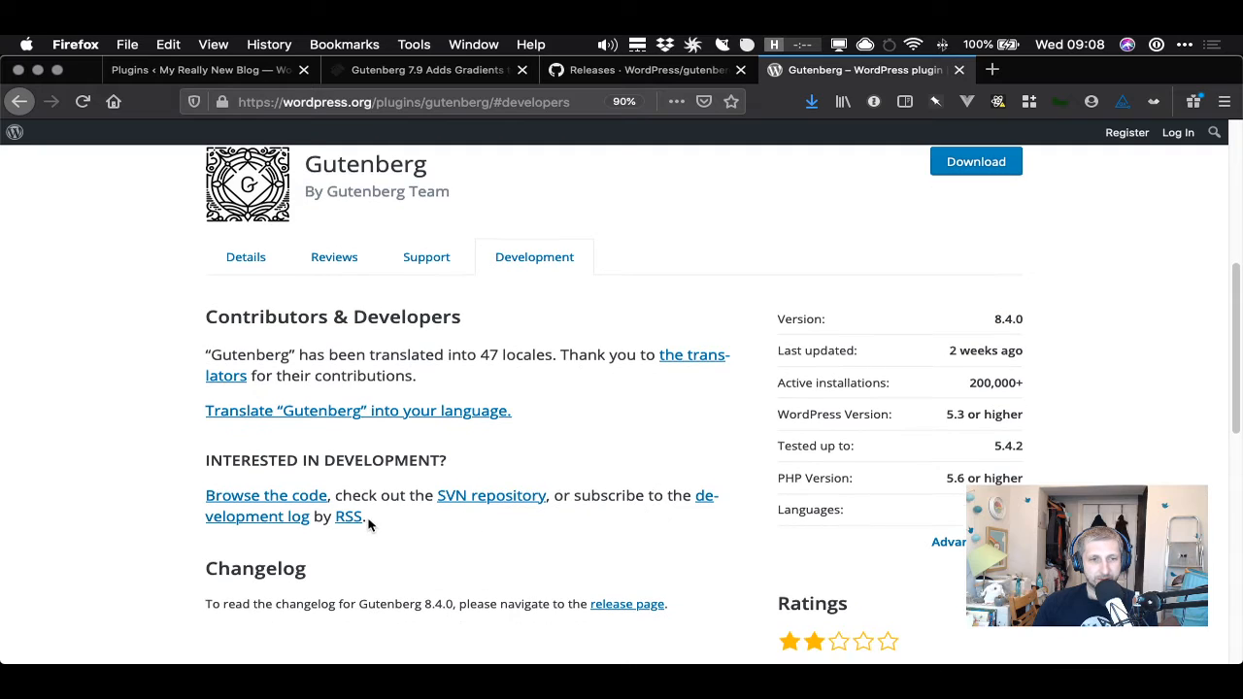
scroll(546, 566, down, 7)
drag(248, 303, 545, 304)
click(545, 304)
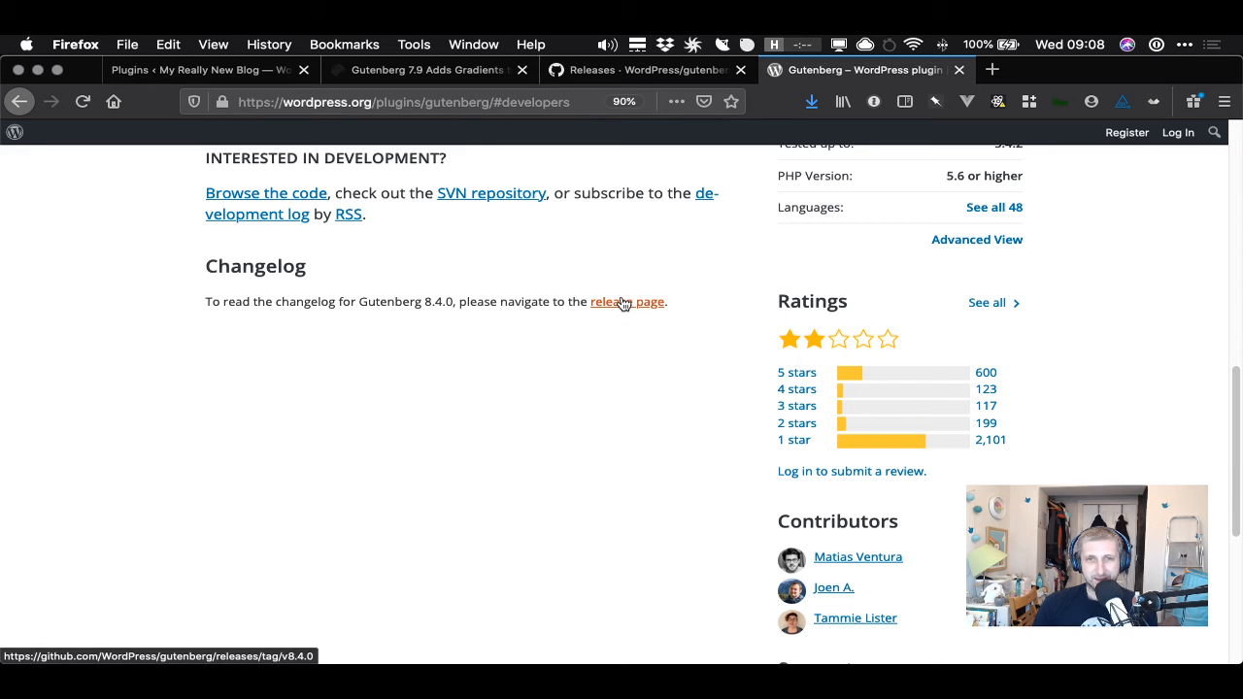
click(623, 304)
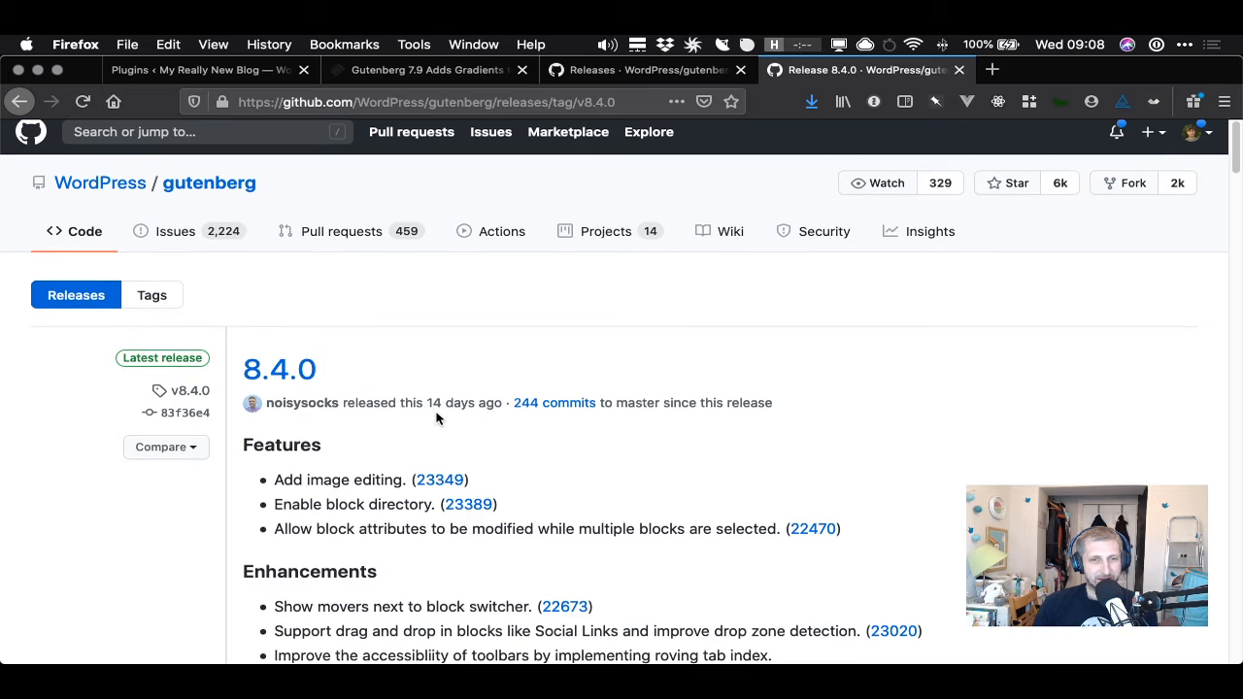
- Edit the release tag URL to open the Gutenberg v7.9.1 release notes
click(637, 95)
click(625, 98)
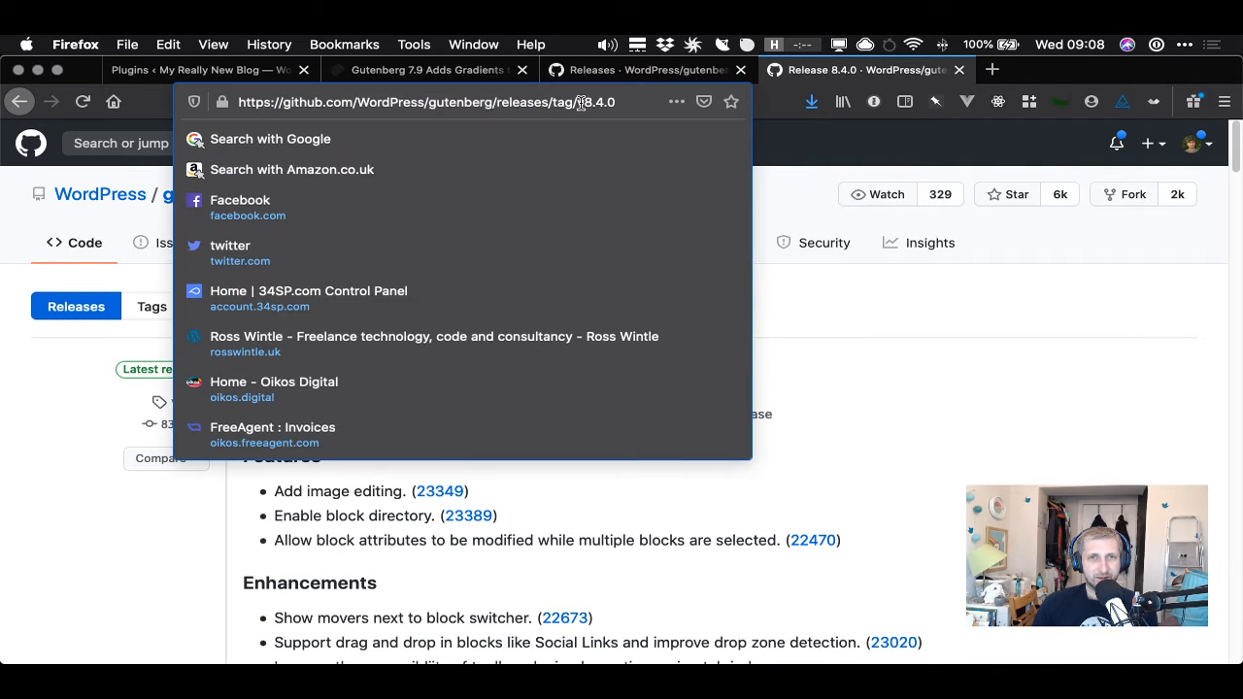
drag(585, 102, 636, 99)
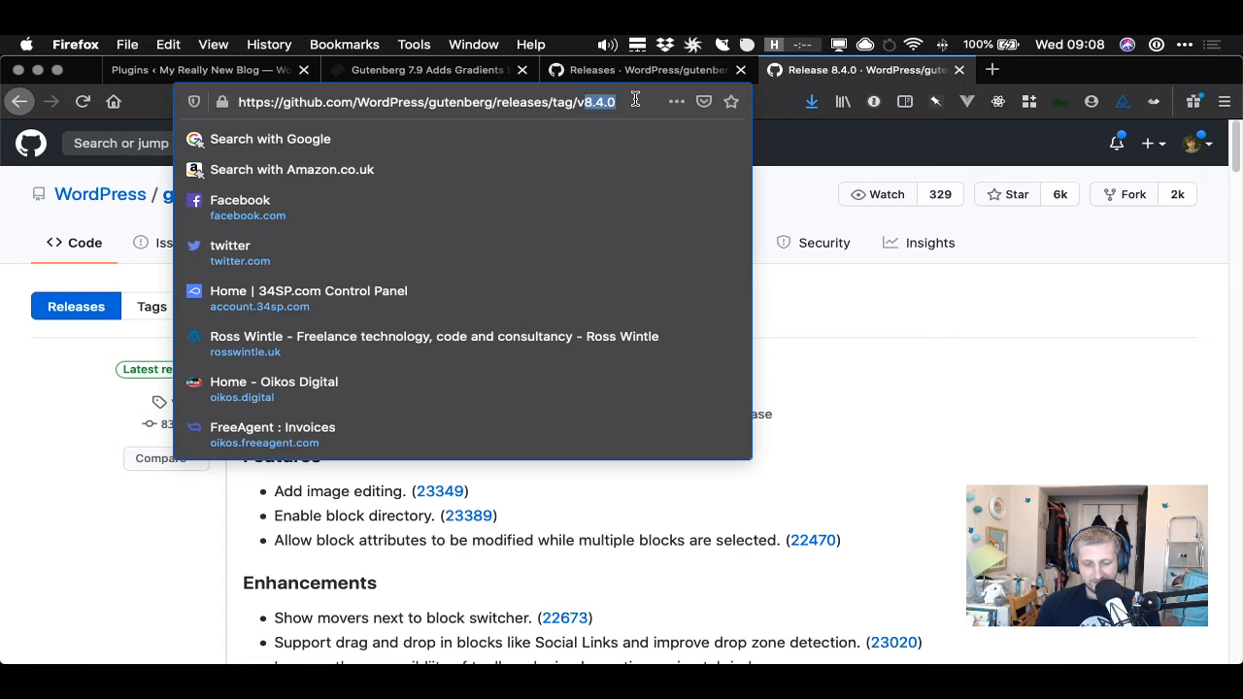
text(7.9.1)
key(Return)
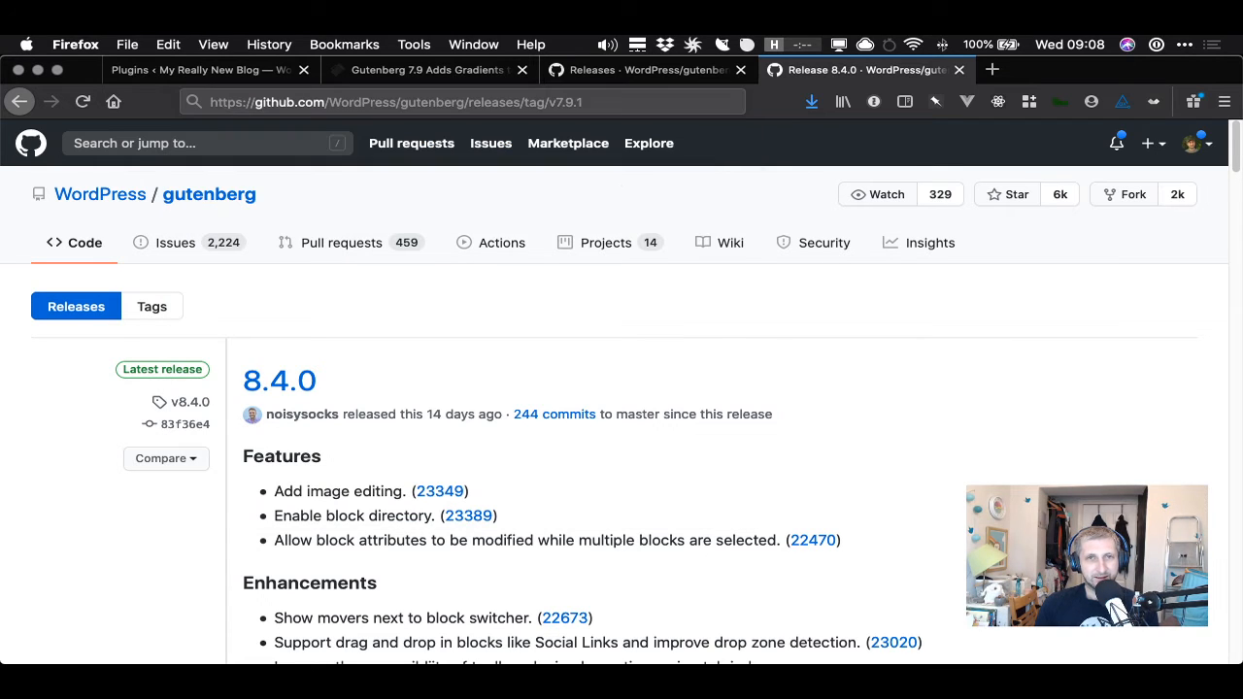
- Try to open the v7.9.2 release notes by editing the tag URL
click(630, 105)
click(629, 103)
key(BackSpace)
text(2)
key(Return)
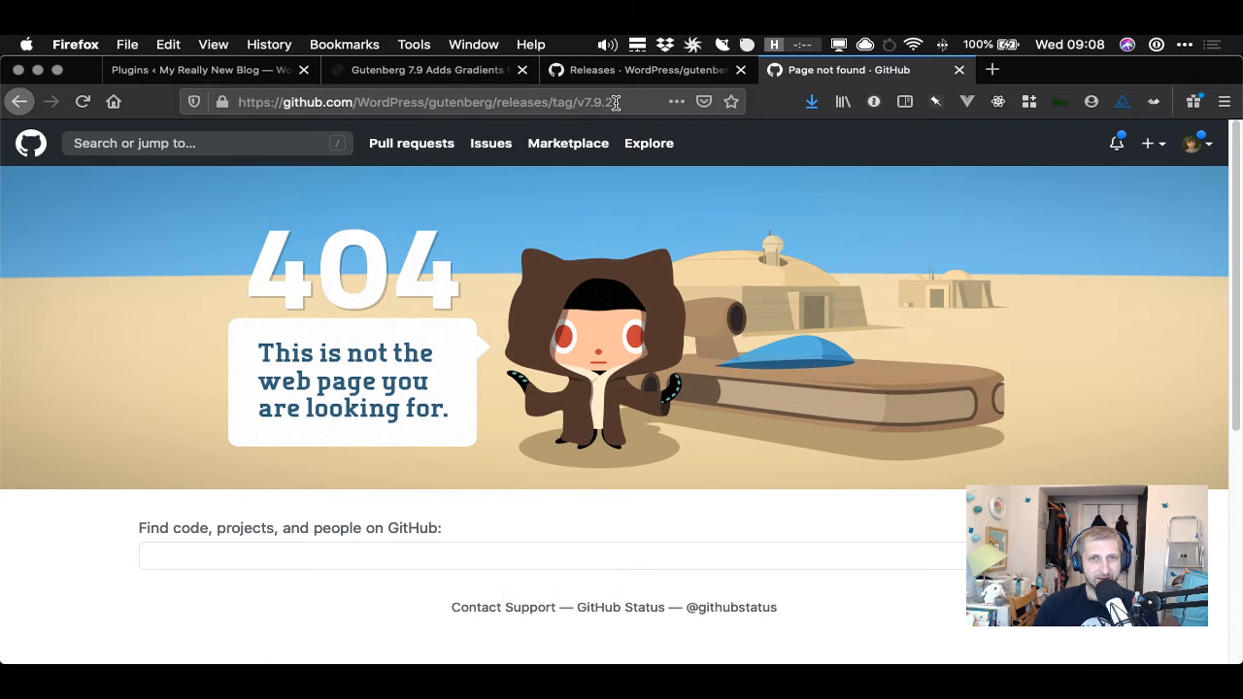
- Edit the release tag URL back to v7.9.1
click(626, 103)
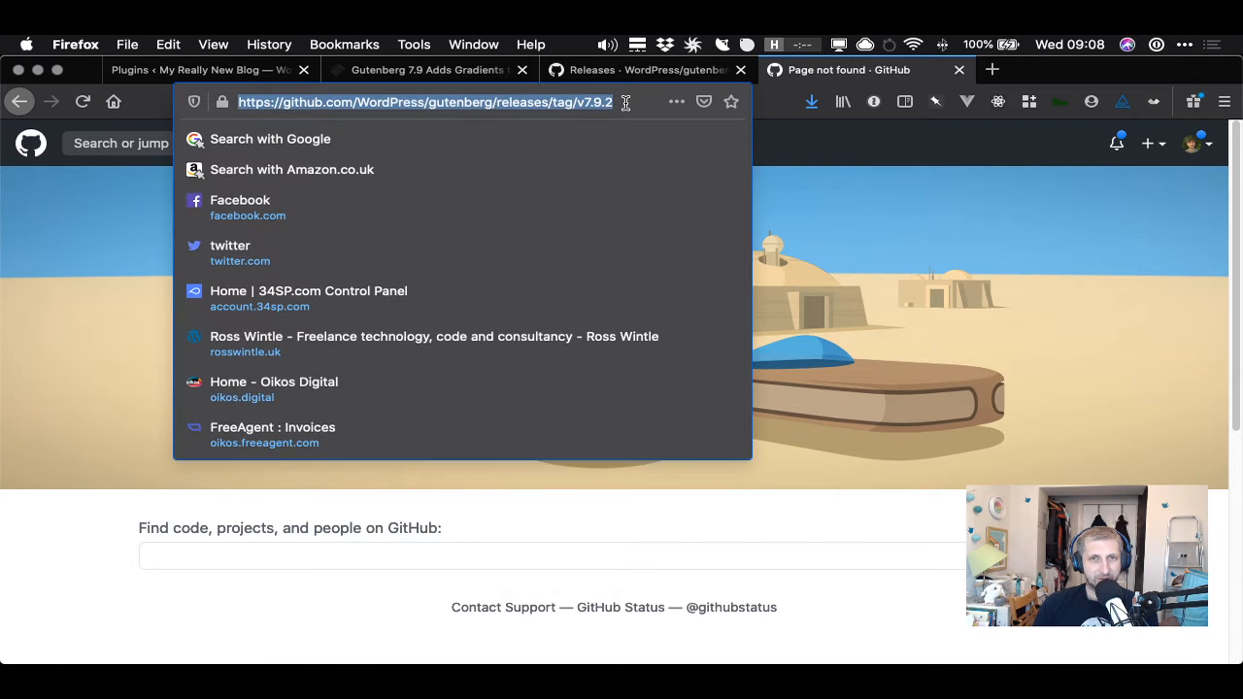
click(626, 103)
key(BackSpace)
text(1)
key(Return)
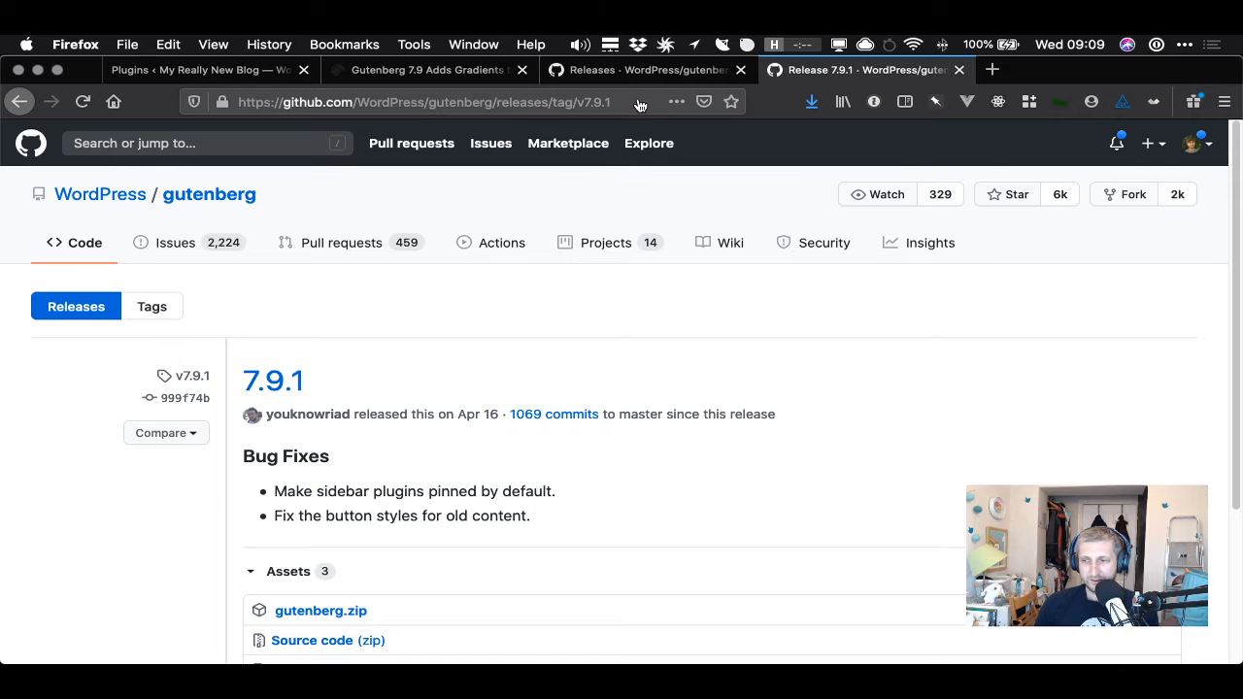
- Switch to the terminal and run wp plugin update gutenberg --version=7.9.1
key(super+Tab)
key(Up)
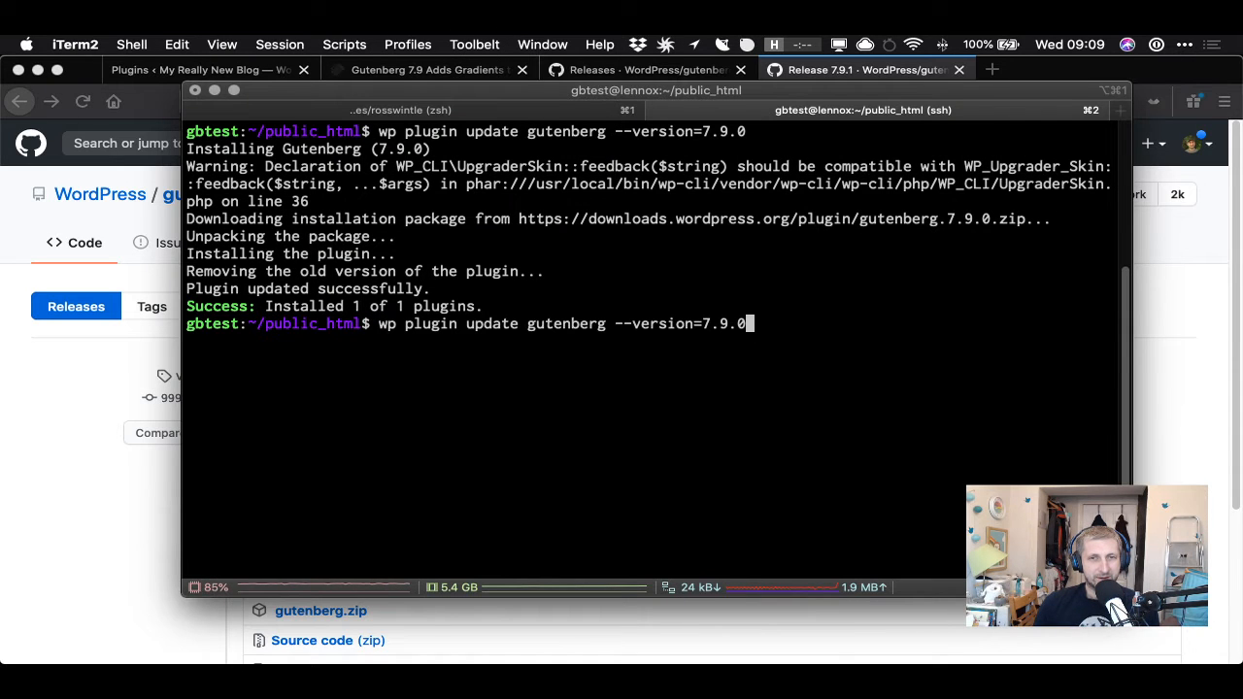
key(BackSpace)
text(1)
key(Return)
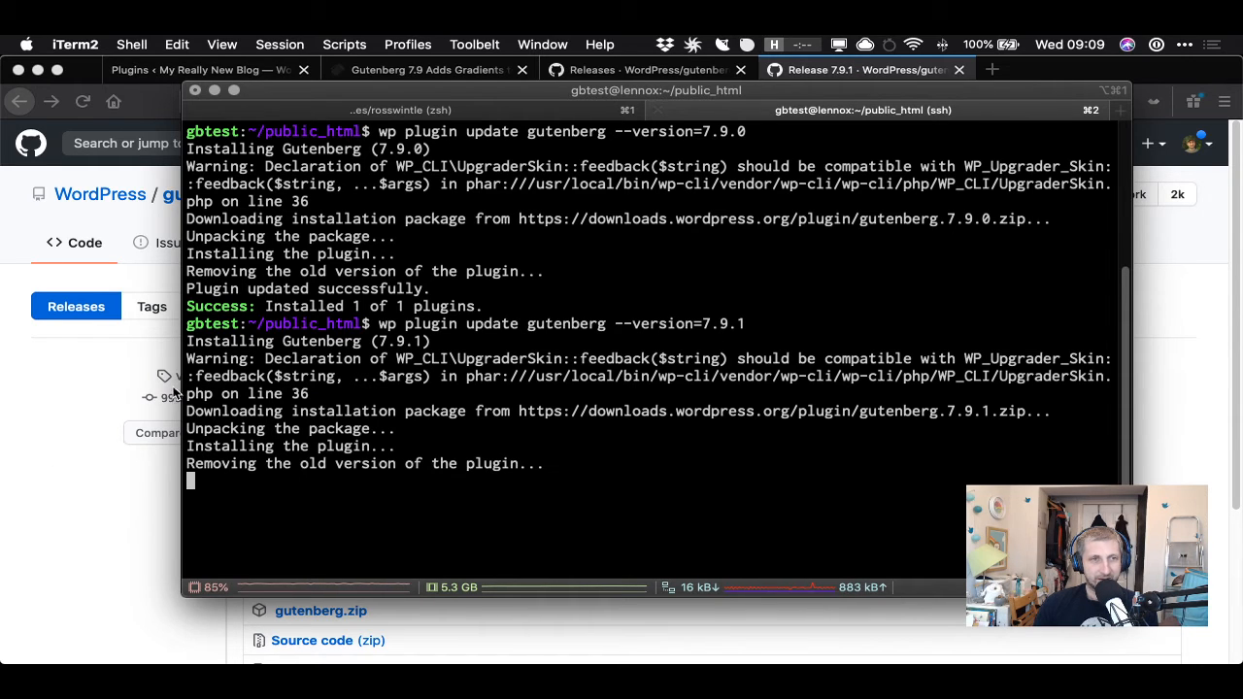
- Copy the UpgraderSkin deprecation warning from the output and paste it at the prompt
drag(191, 359, 360, 398)
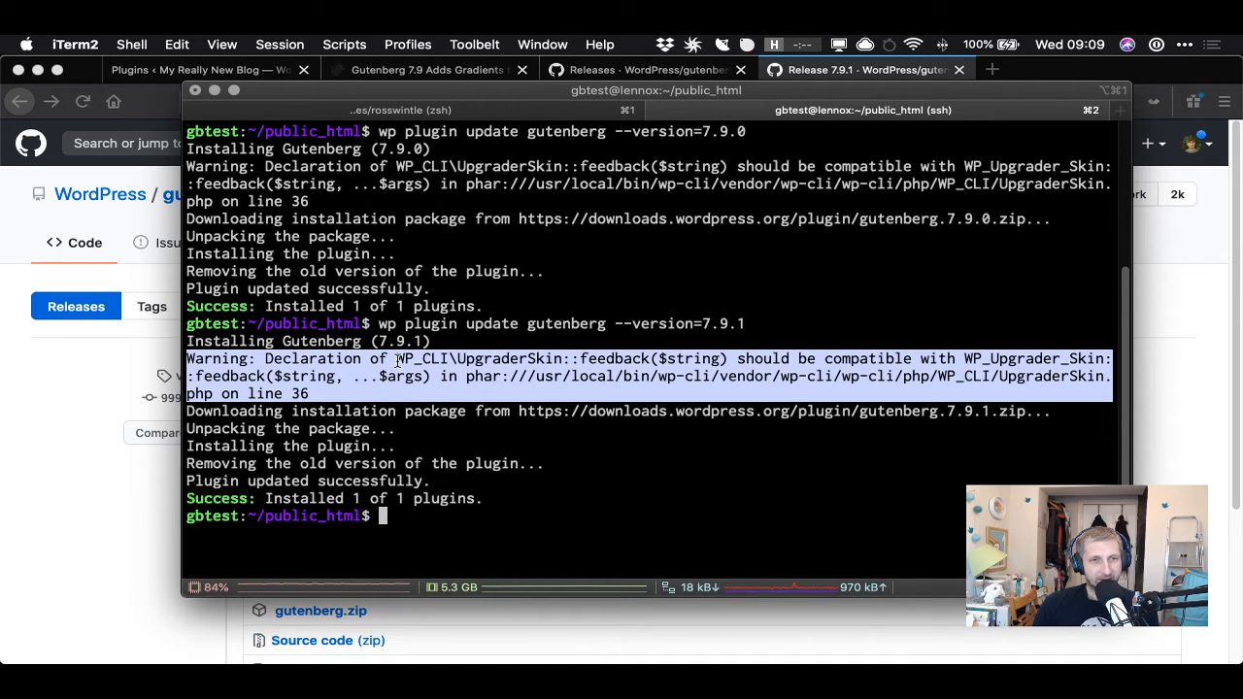
text(Warning: Declaration of WP_CLI\UpgraderSkin::feedback($string) should be compatible with WP_Upgrader_Skin::feedback($string, ...$args) in phar:///usr/local/bin/wp-cli/vendor/wp-cli/wp-cli/php/WP_CLI/UpgraderSkin.php on line 36)
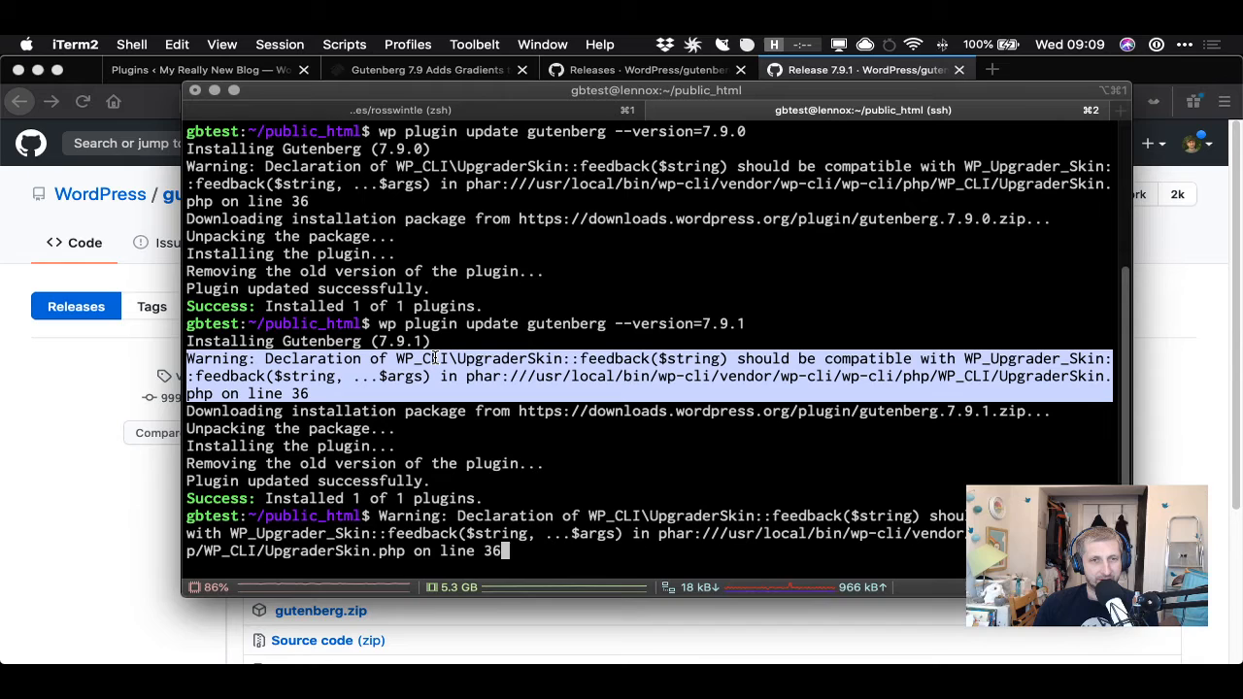
text(Warning: Declaration of WP_CLI\UpgraderSkin::feedback($string) should be compatible with WP_Upgrader_Skin::feedback($string, ...$args) in phar:///usr/local/bin/wp-cli/vendor/wp-cli/wp-cli/php/WP_CLI/UpgraderSkin.php on line 36)
click(612, 361)
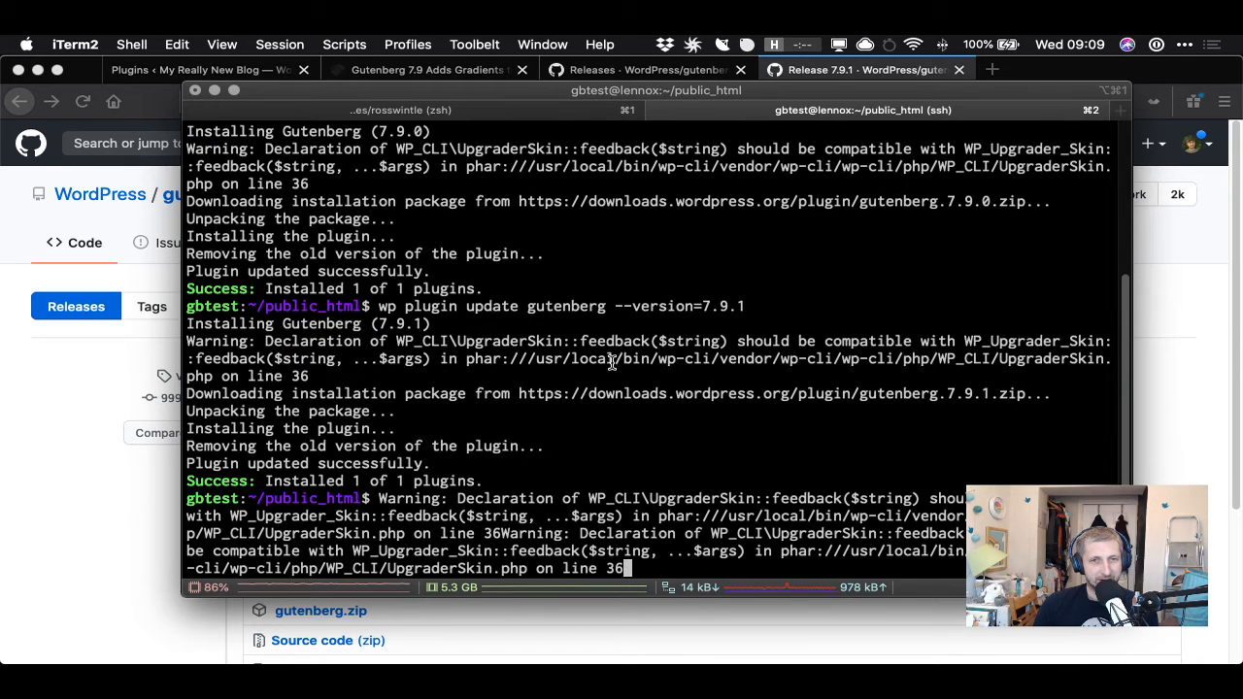
- Highlight parts of the WP_CLI UpgraderSkin warning message to examine it
drag(580, 341, 701, 342)
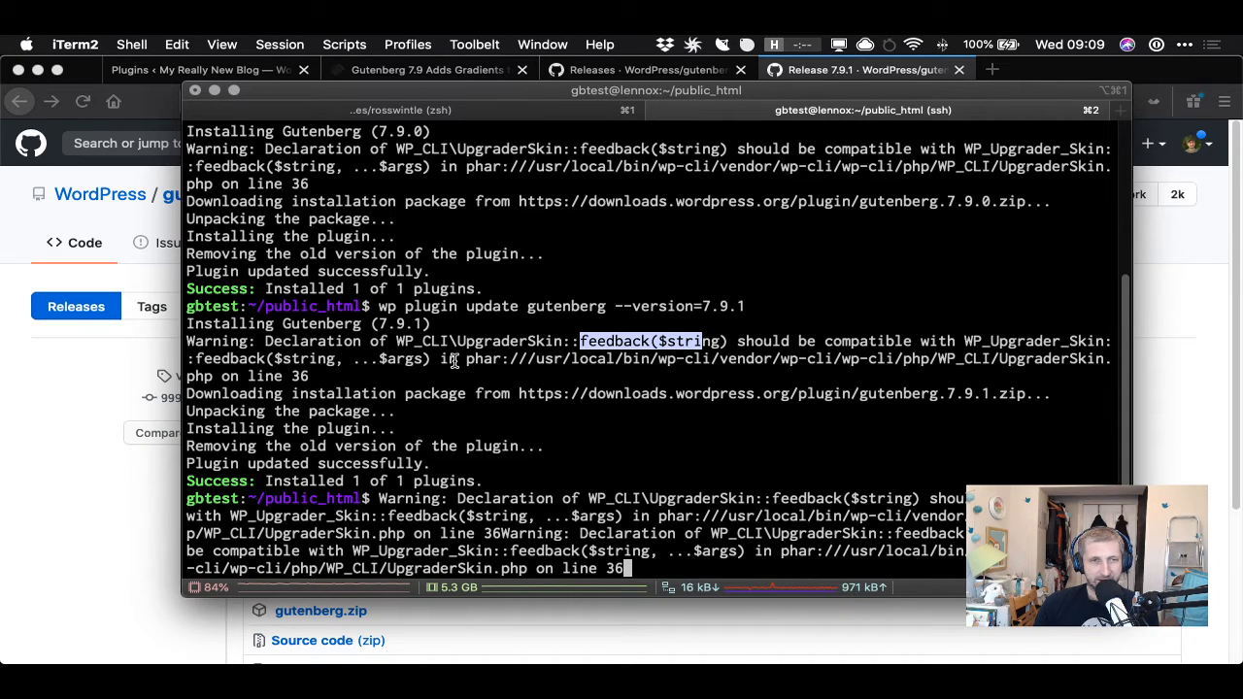
double_click(418, 343)
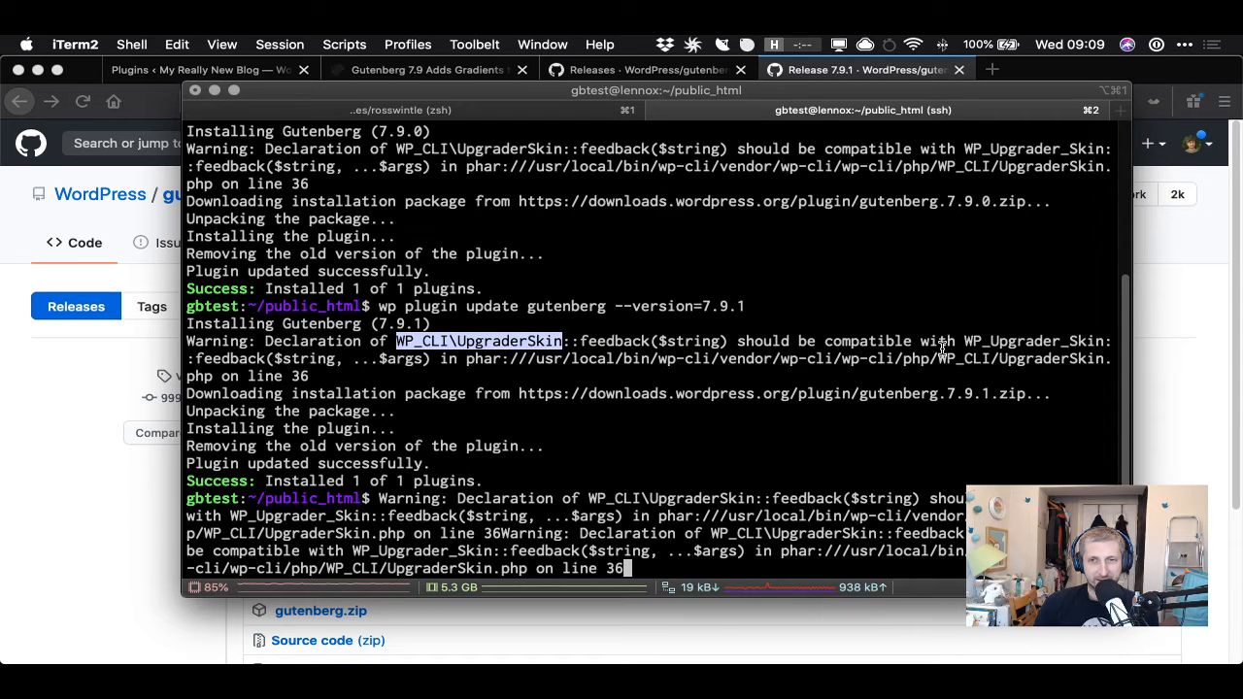
double_click(1010, 342)
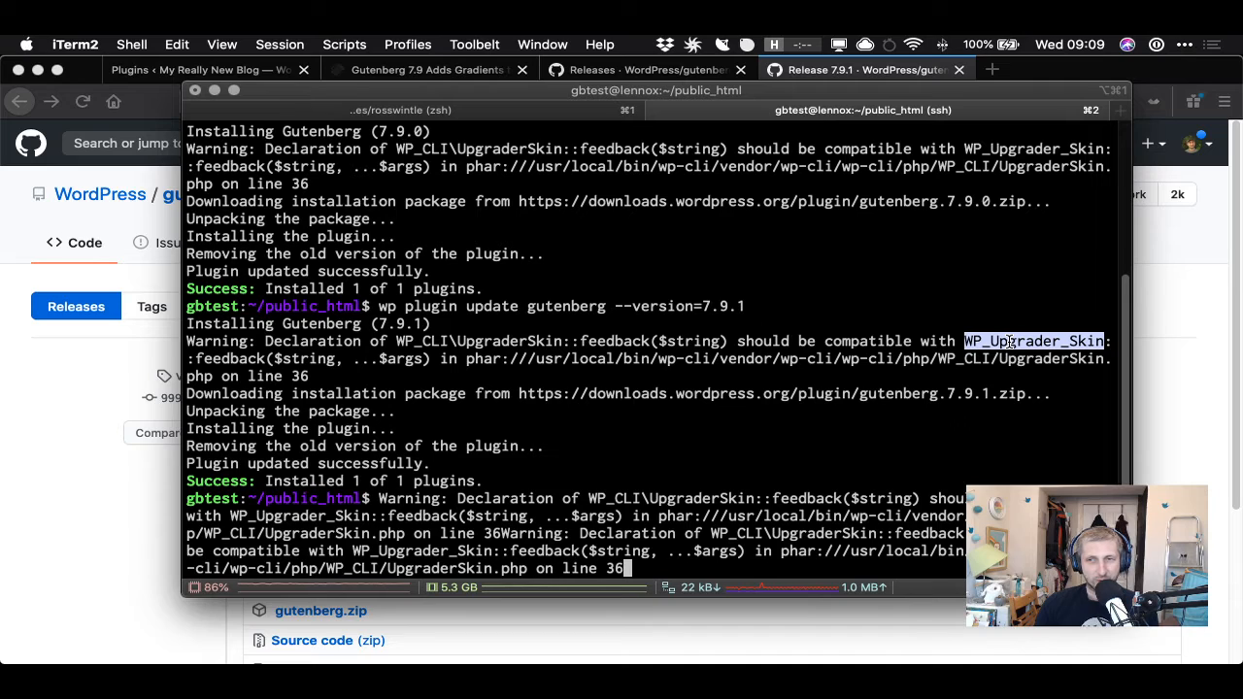
drag(346, 360, 421, 361)
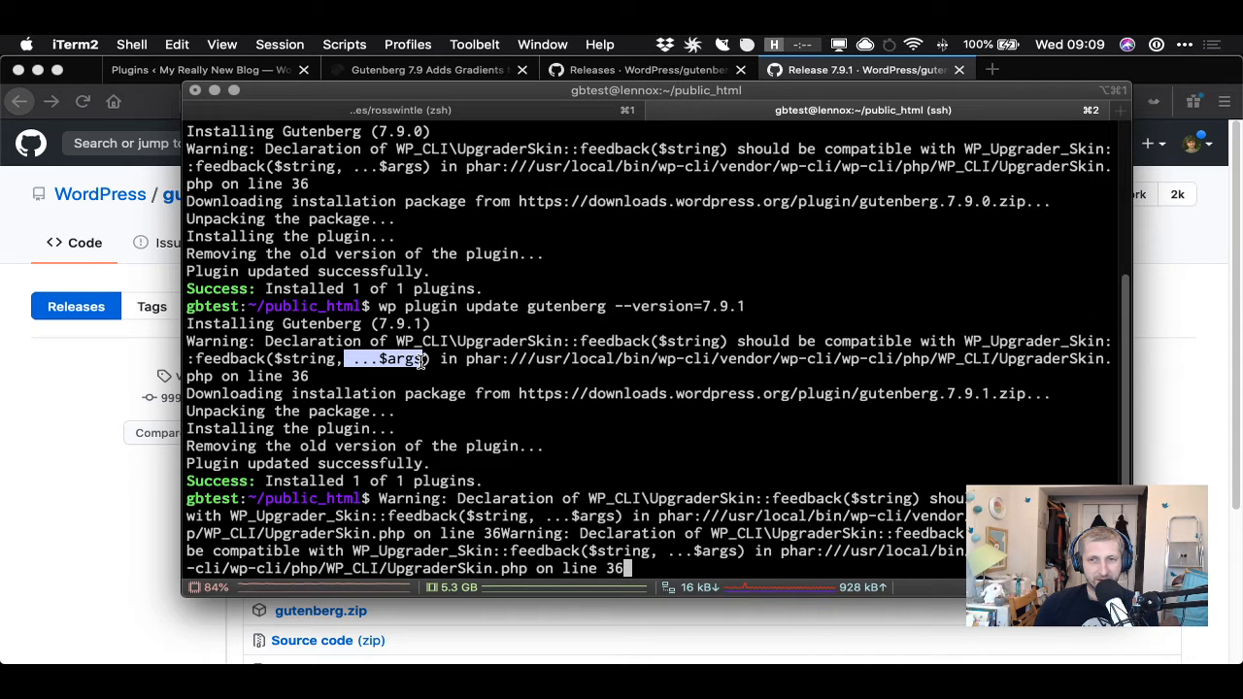
drag(420, 361, 418, 361)
click(387, 361)
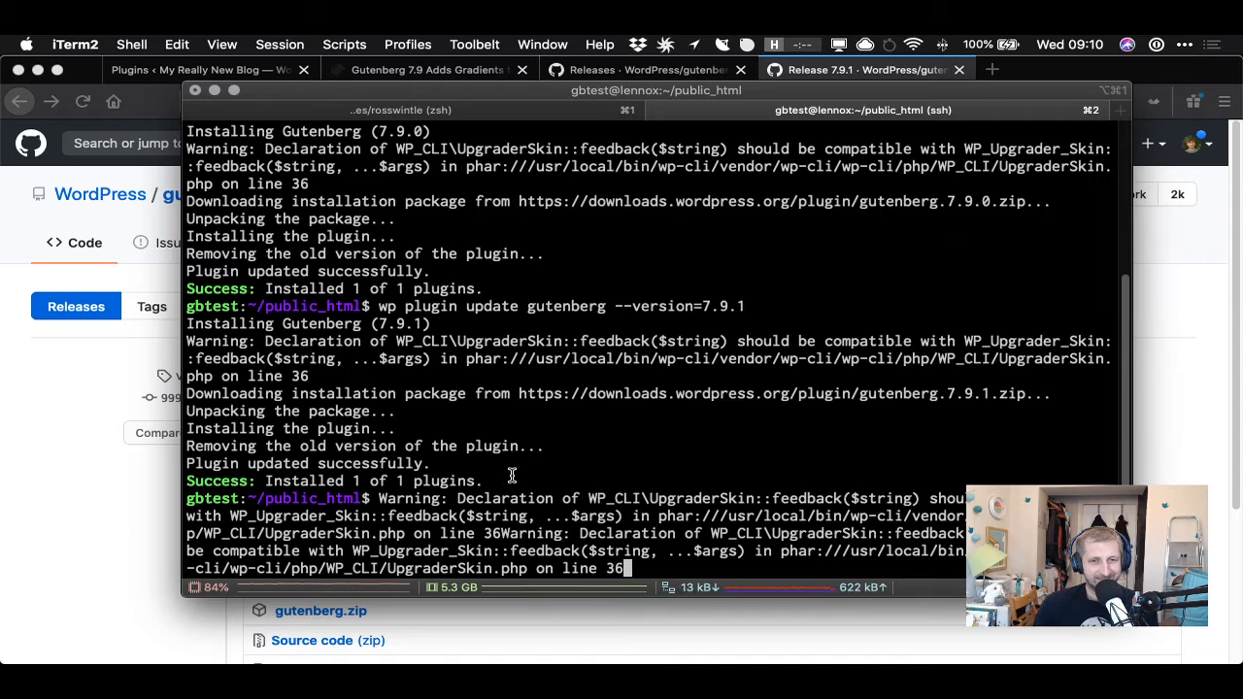
- Clear the pasted warning text from the command line
key(Up)
key(Down)
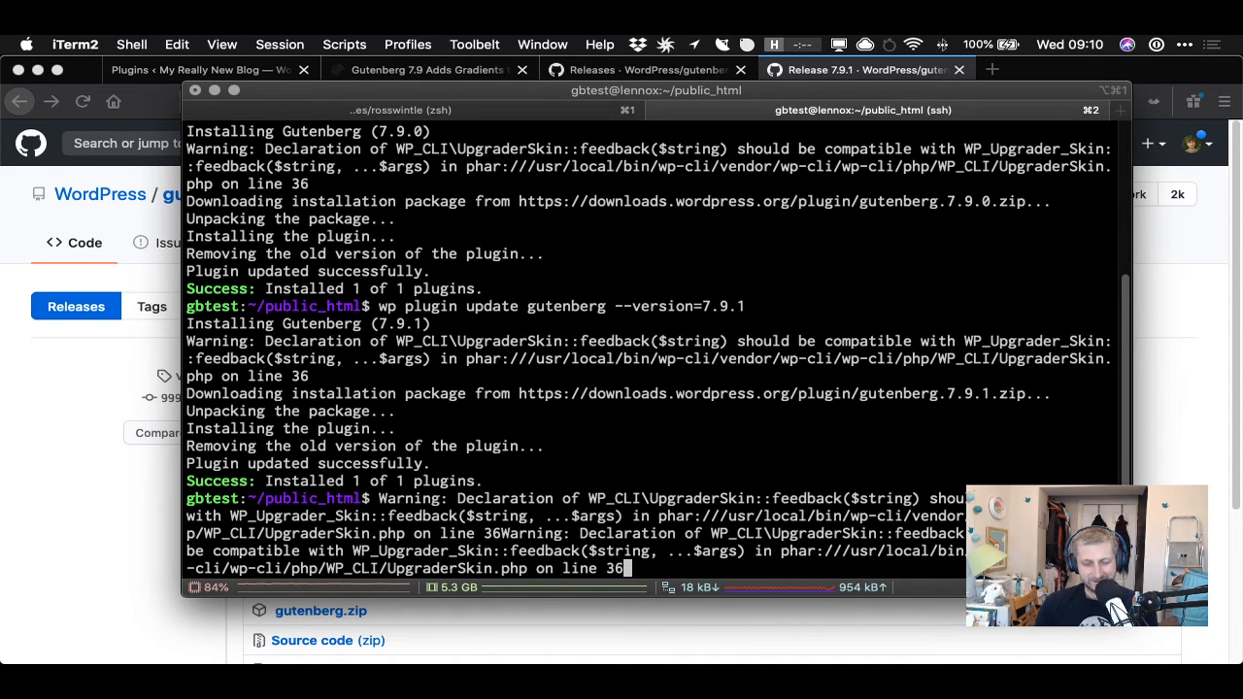
key(ctrl+u)
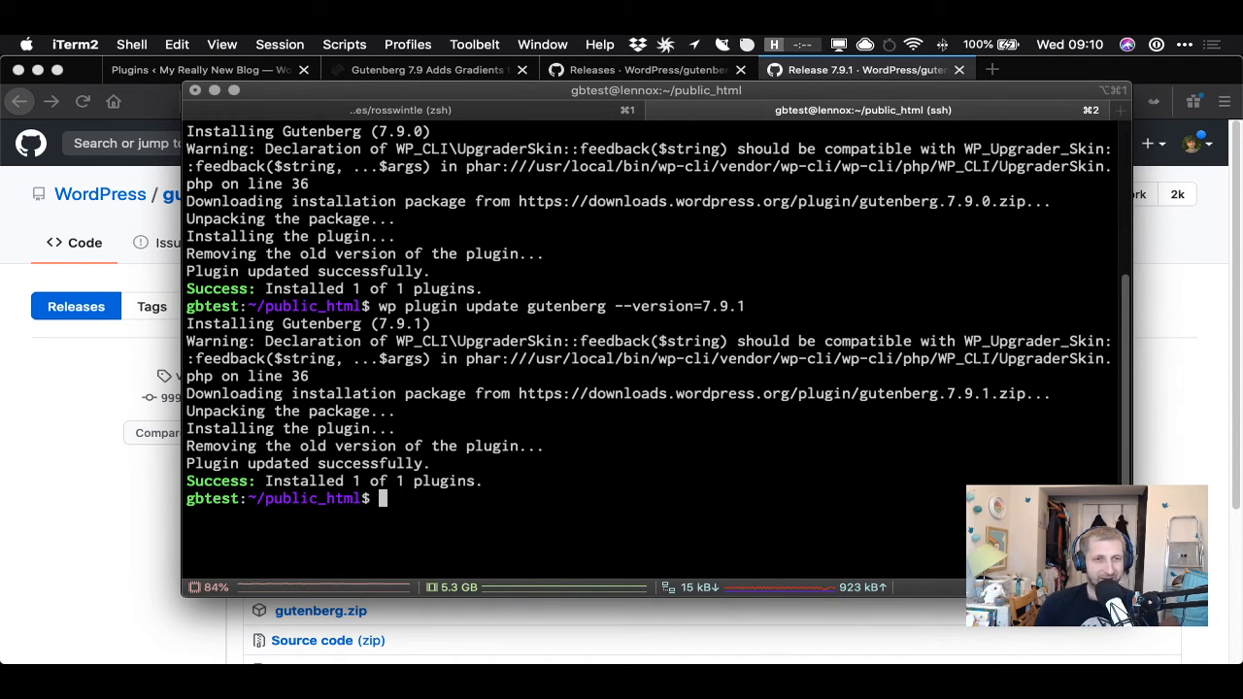
- Return to the browser, close the 7.9.1 release tab and reload the WordPress Plugins page
click(41, 466)
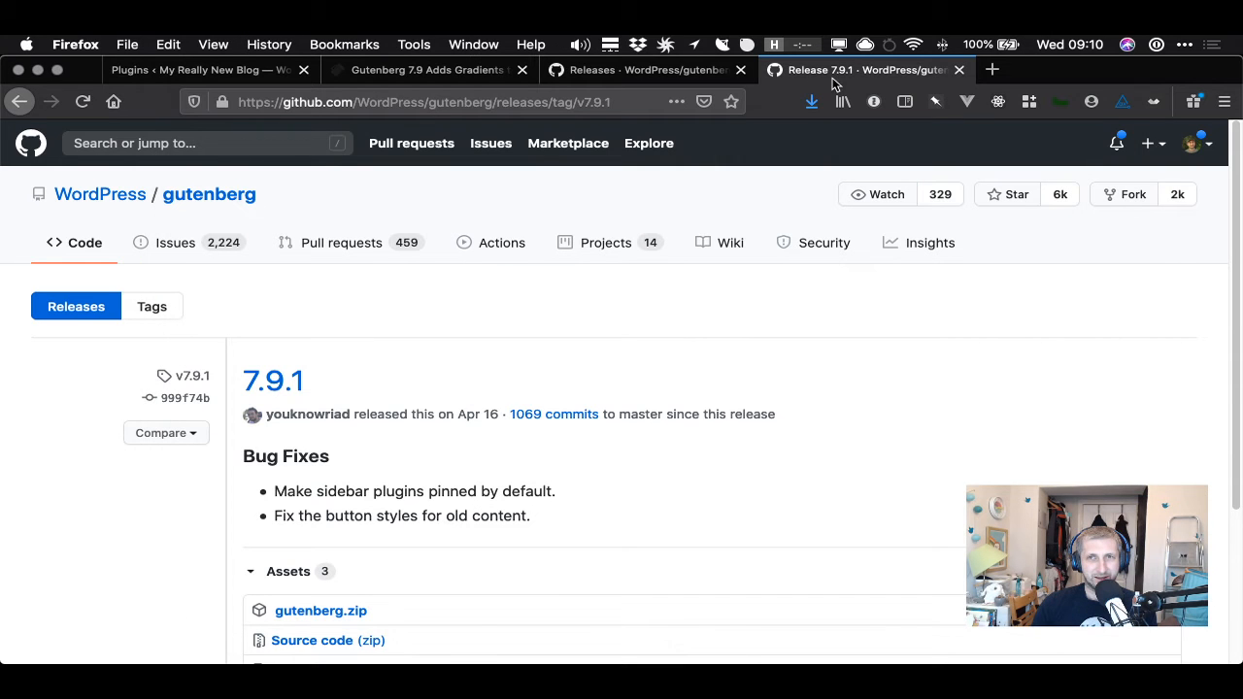
click(958, 70)
click(238, 70)
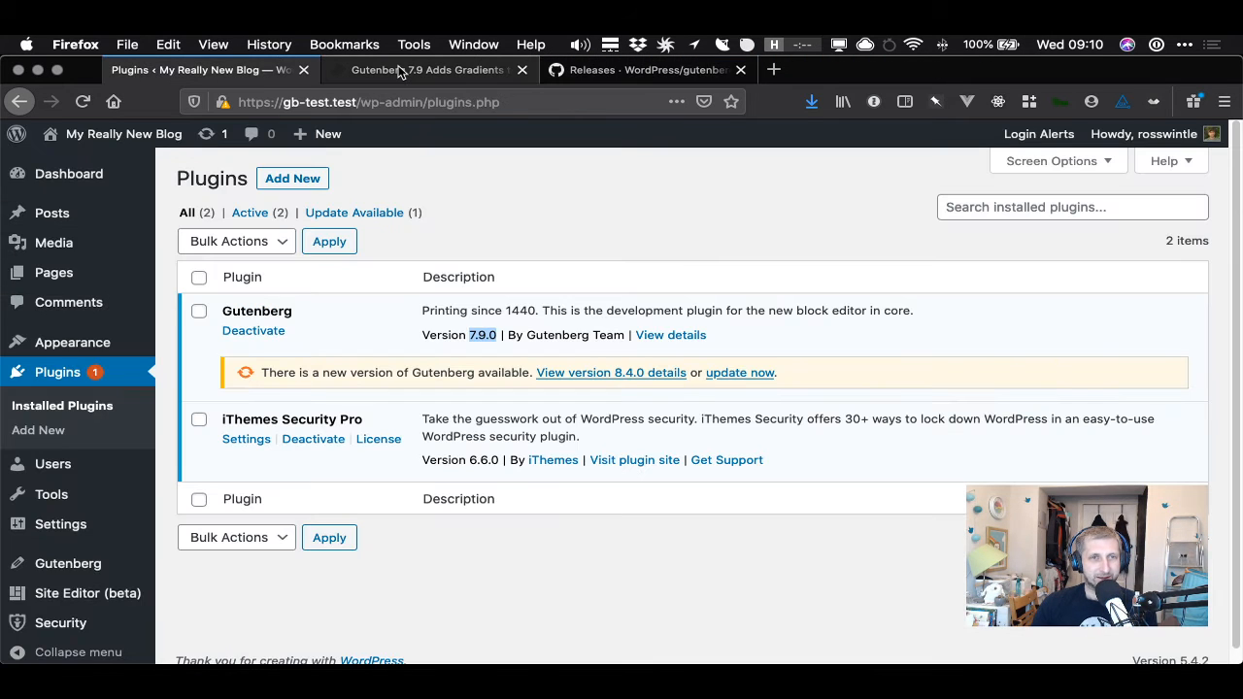
key(super+r)
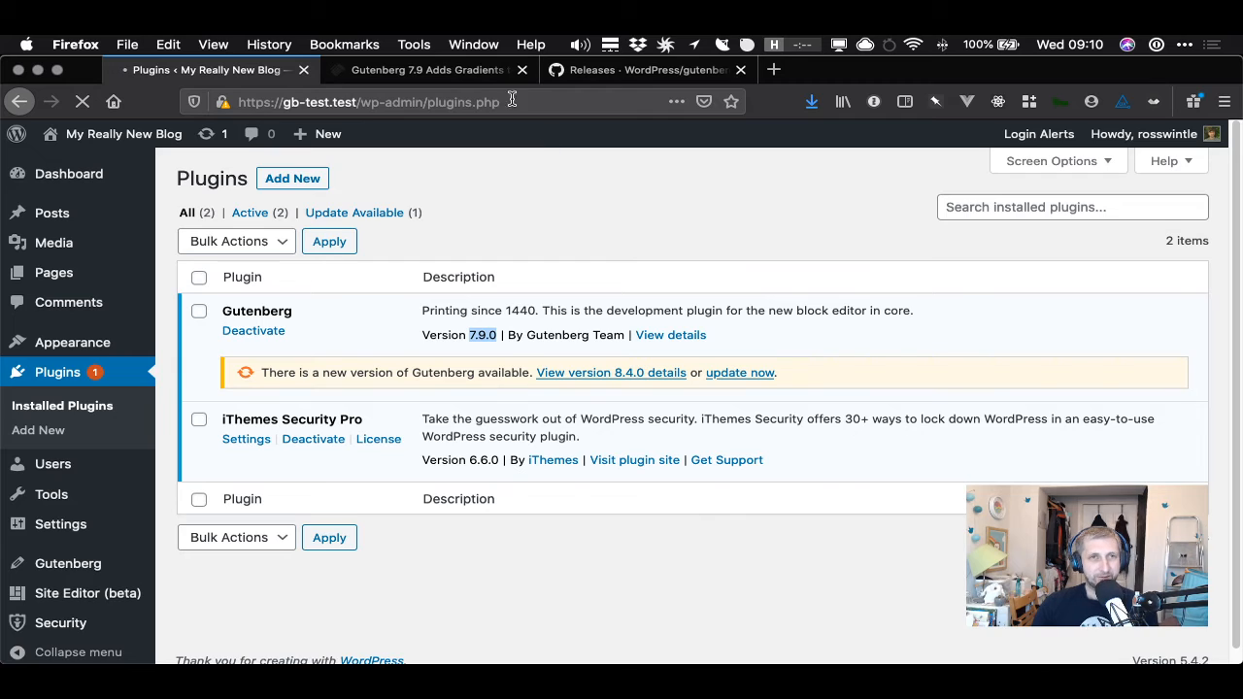
- Open the WP Tavern Gutenberg 7.9 article and highlight passages of its introduction while reading
click(473, 70)
click(402, 102)
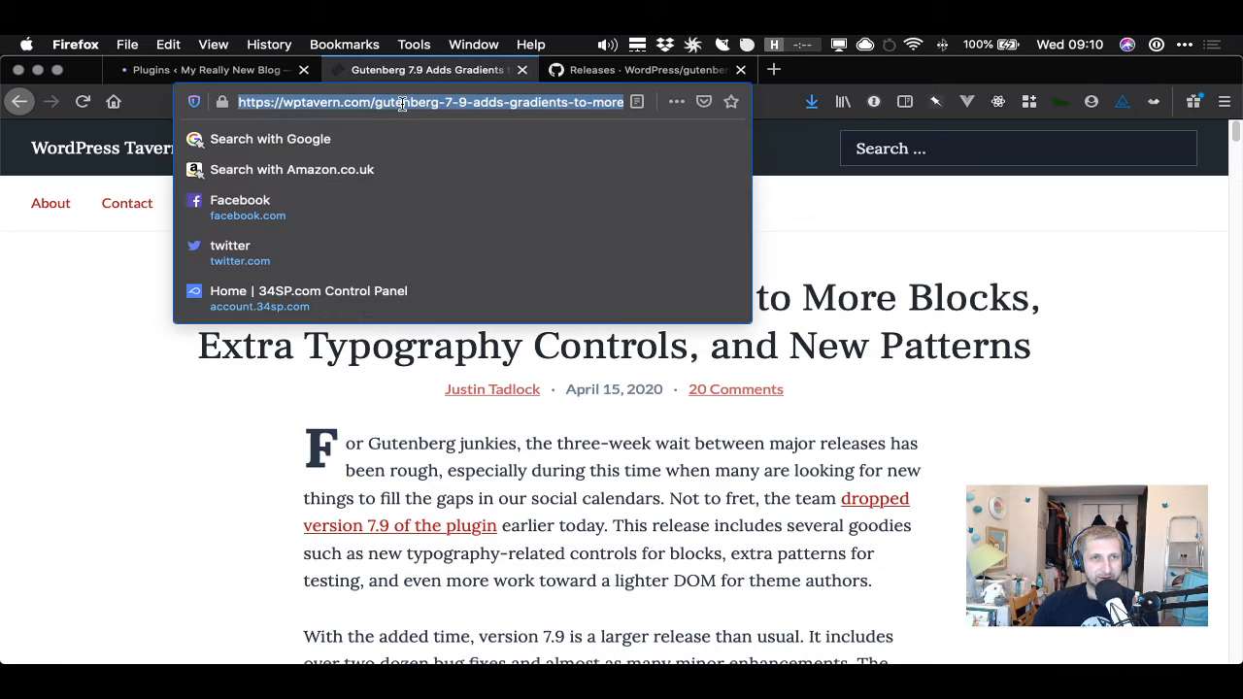
click(377, 102)
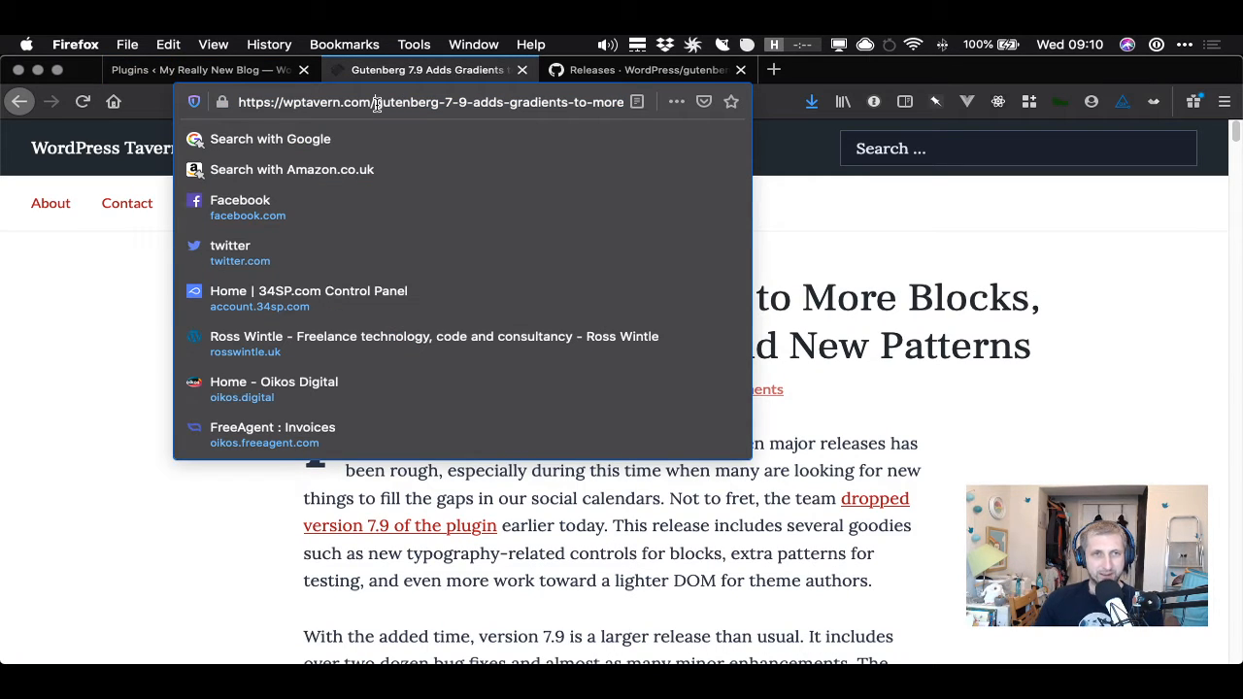
click(102, 335)
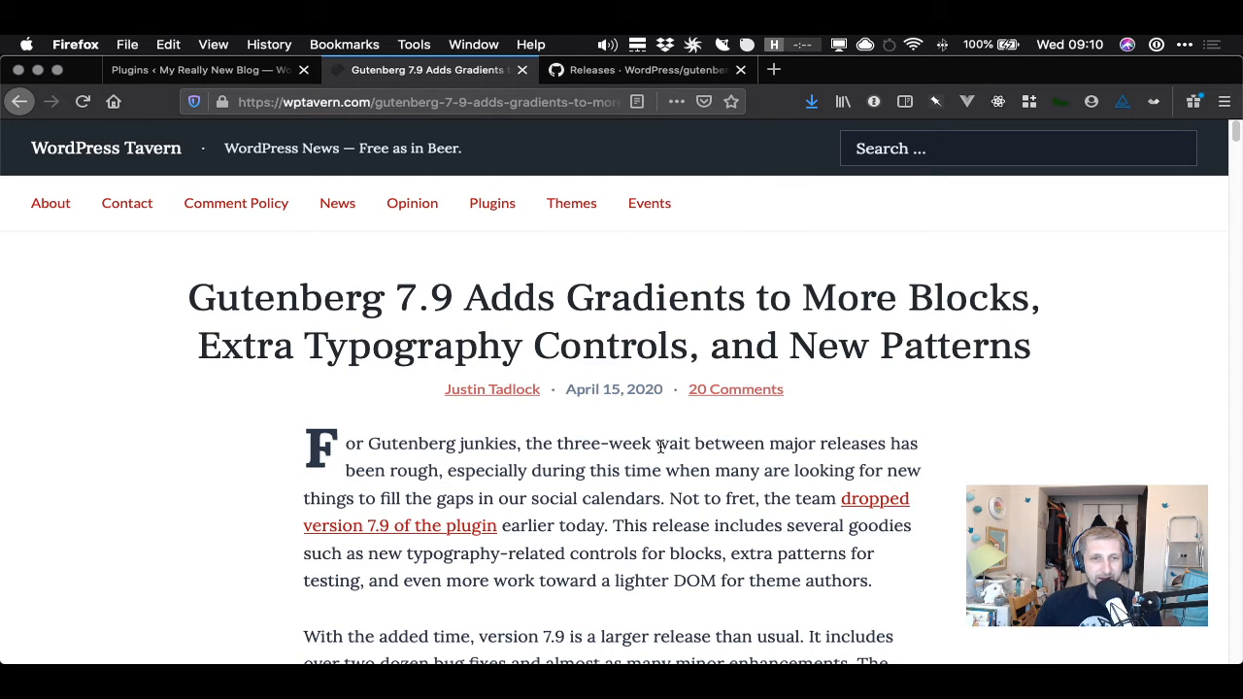
scroll(614, 467, down, 4)
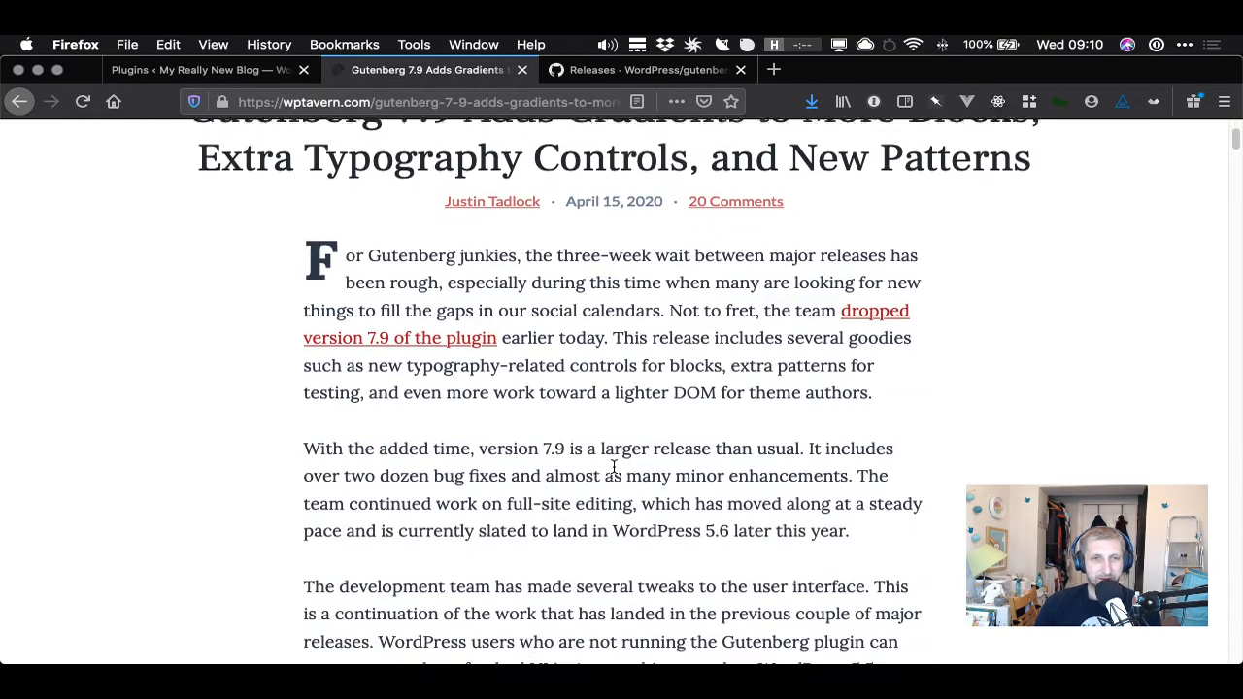
drag(411, 200, 532, 245)
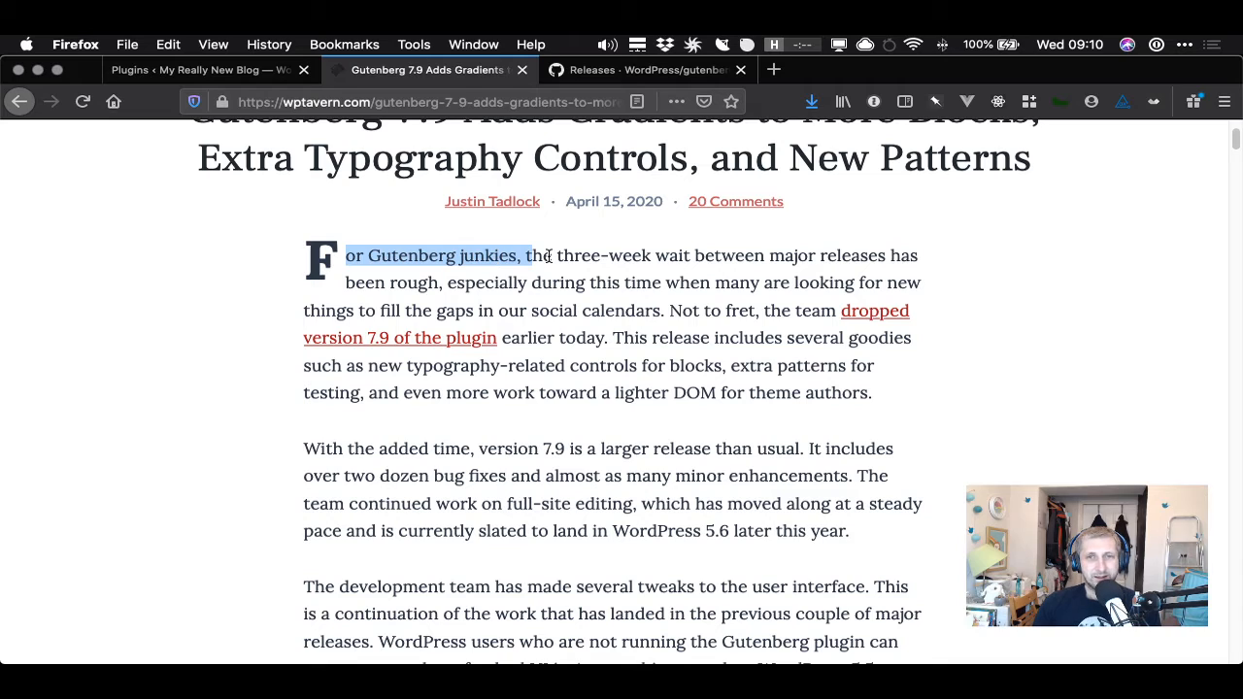
click(587, 255)
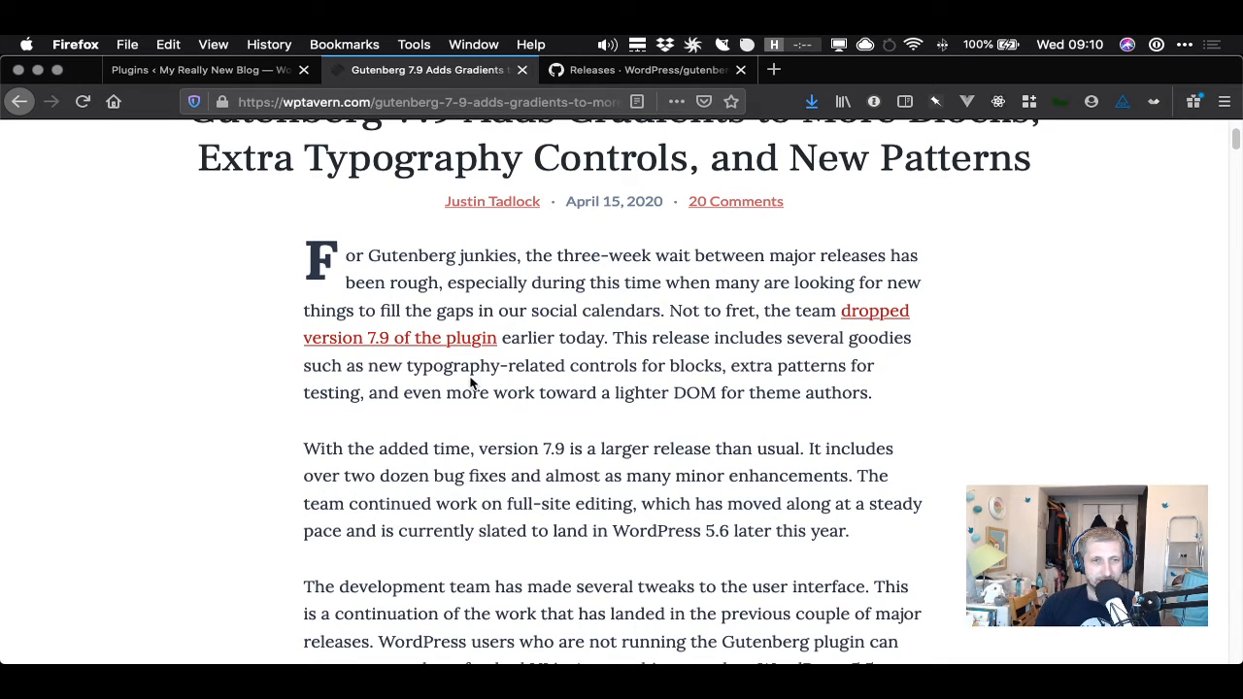
drag(434, 366, 792, 393)
click(792, 392)
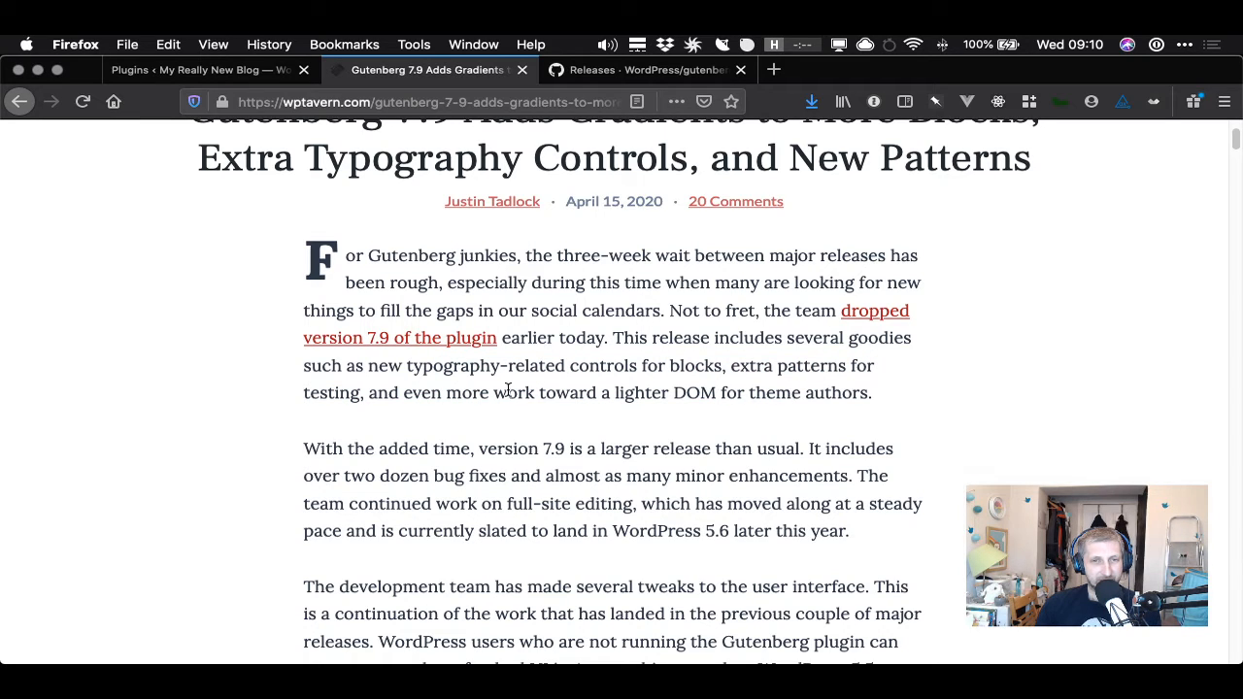
drag(378, 375, 726, 371)
- Scroll through the article, highlighting sentences, down to the Gradient All the Things section
scroll(724, 377, down, 1)
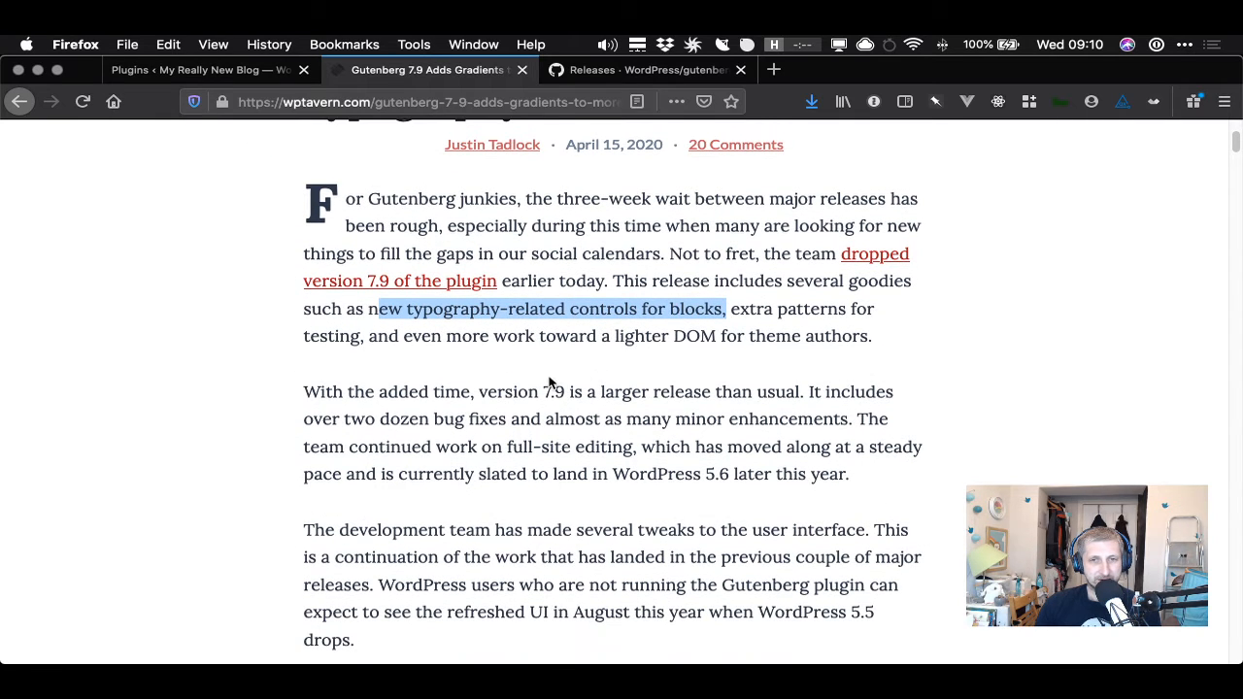
scroll(544, 380, down, 2)
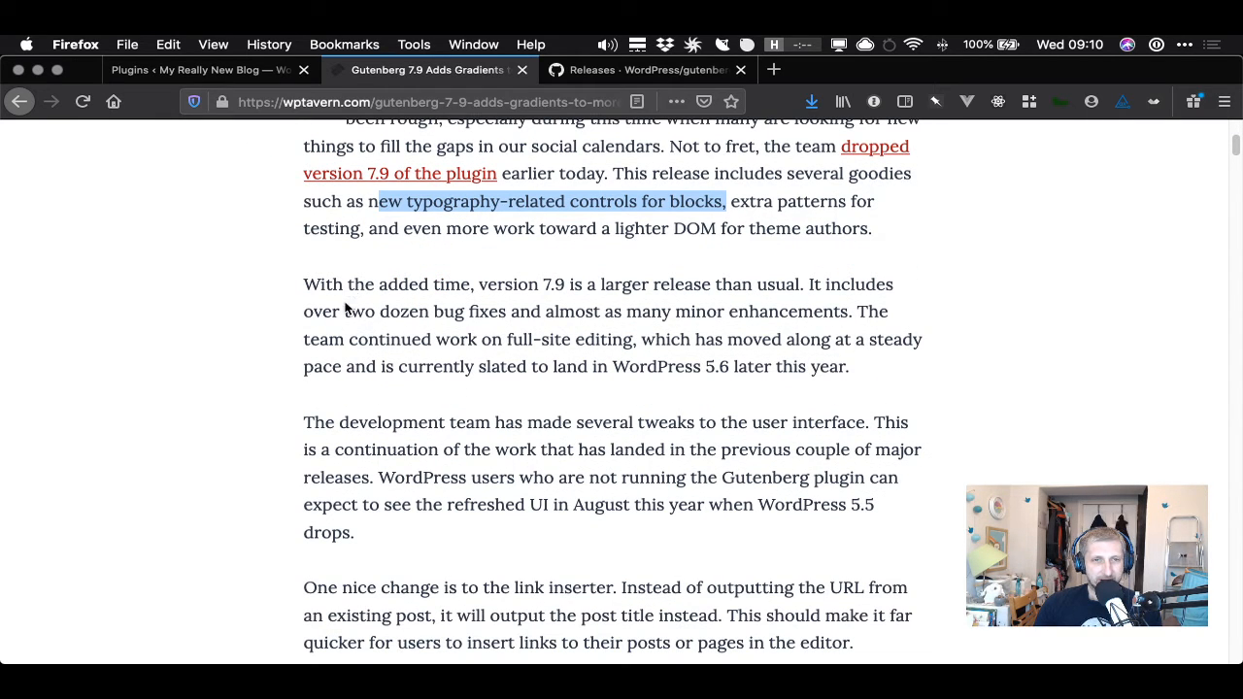
scroll(386, 362, down, 1)
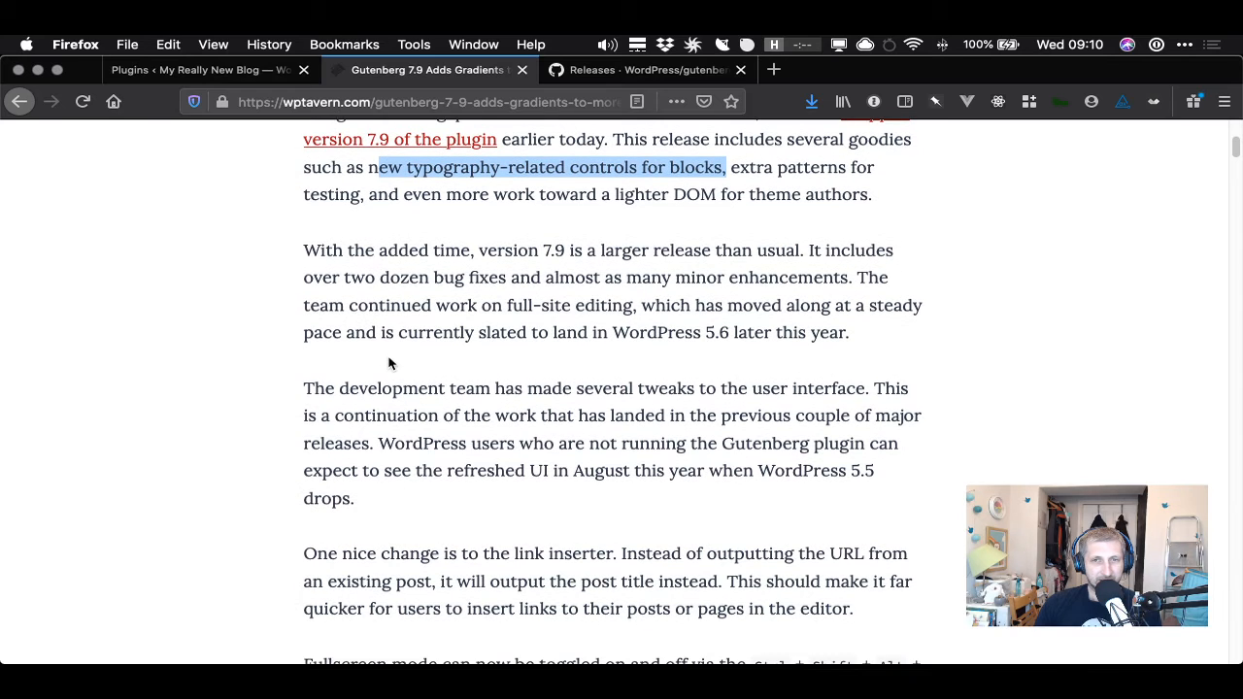
drag(348, 305, 607, 301)
click(606, 298)
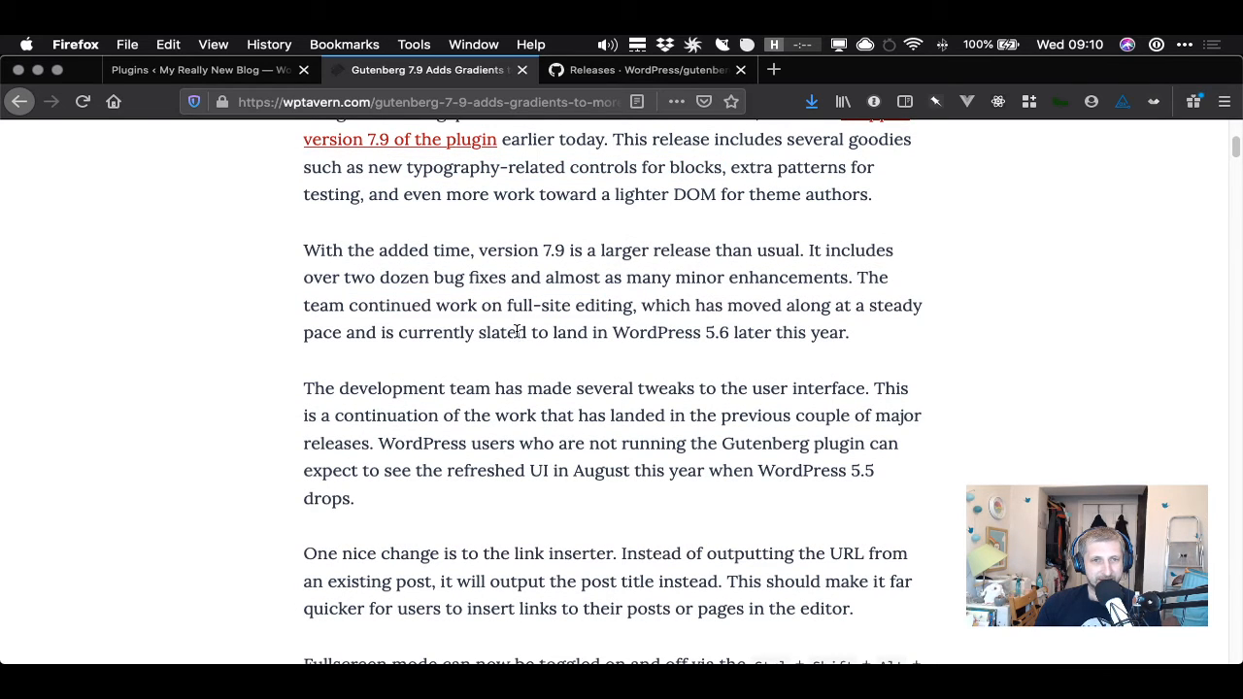
scroll(498, 334, down, 2)
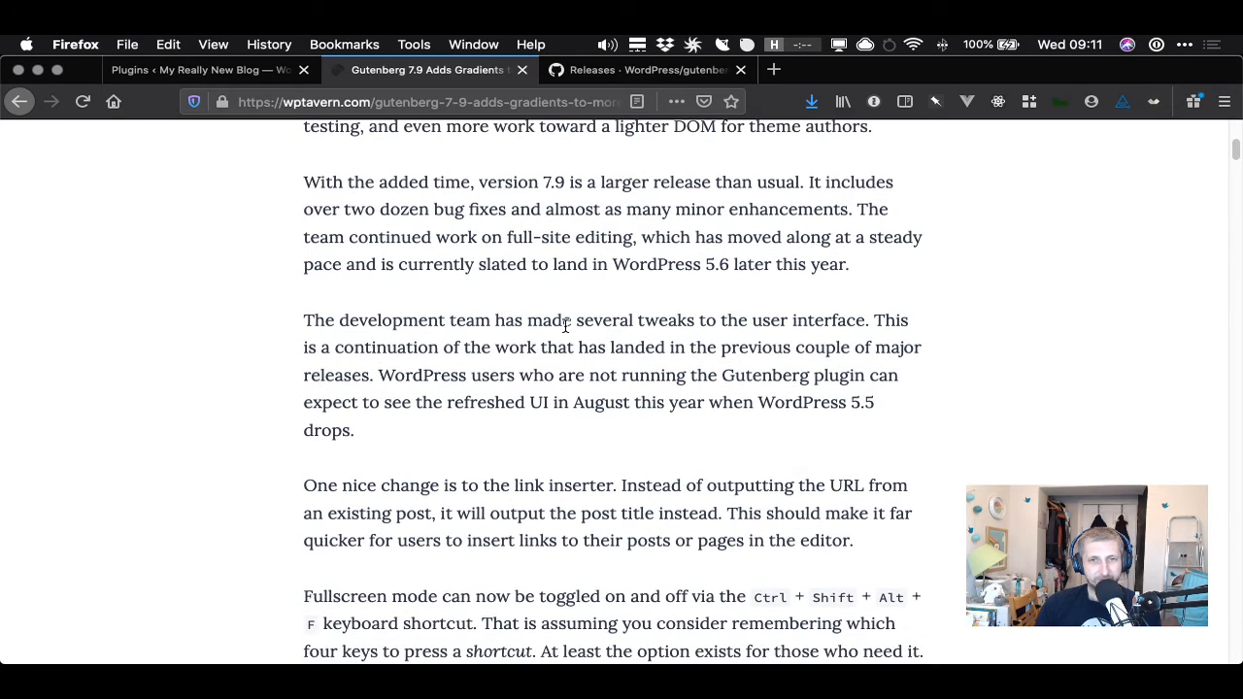
drag(573, 322, 852, 319)
click(835, 322)
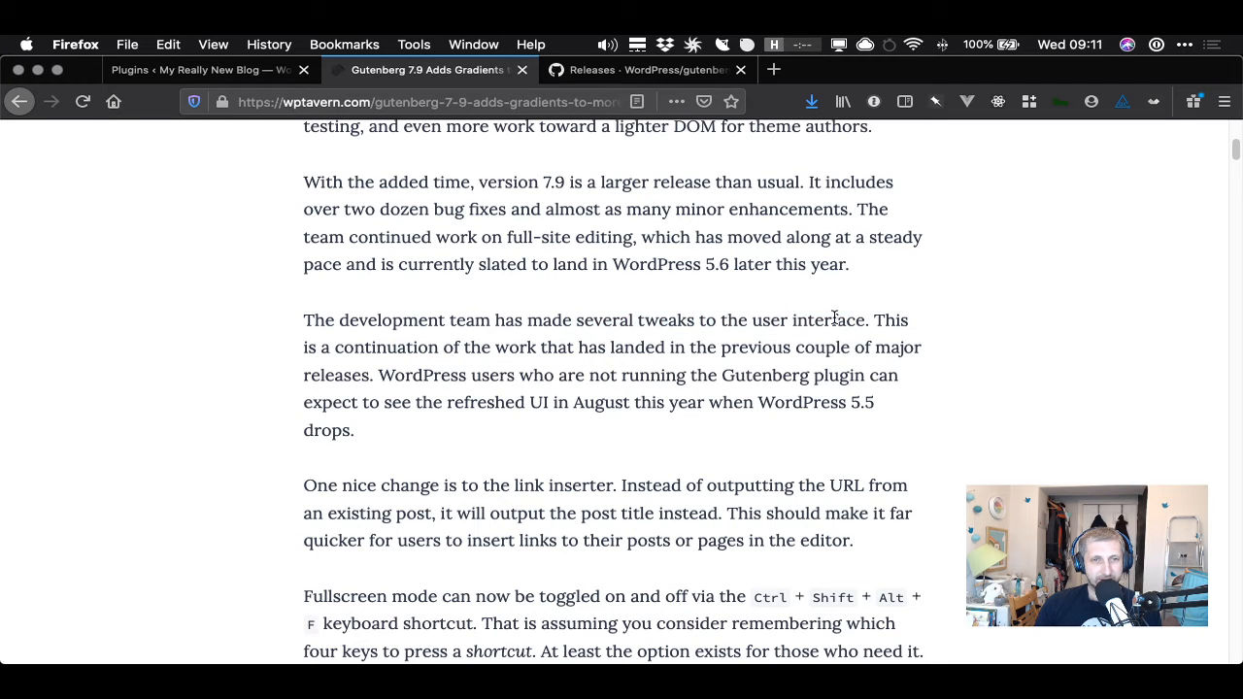
scroll(669, 387, down, 2)
scroll(669, 387, down, 5)
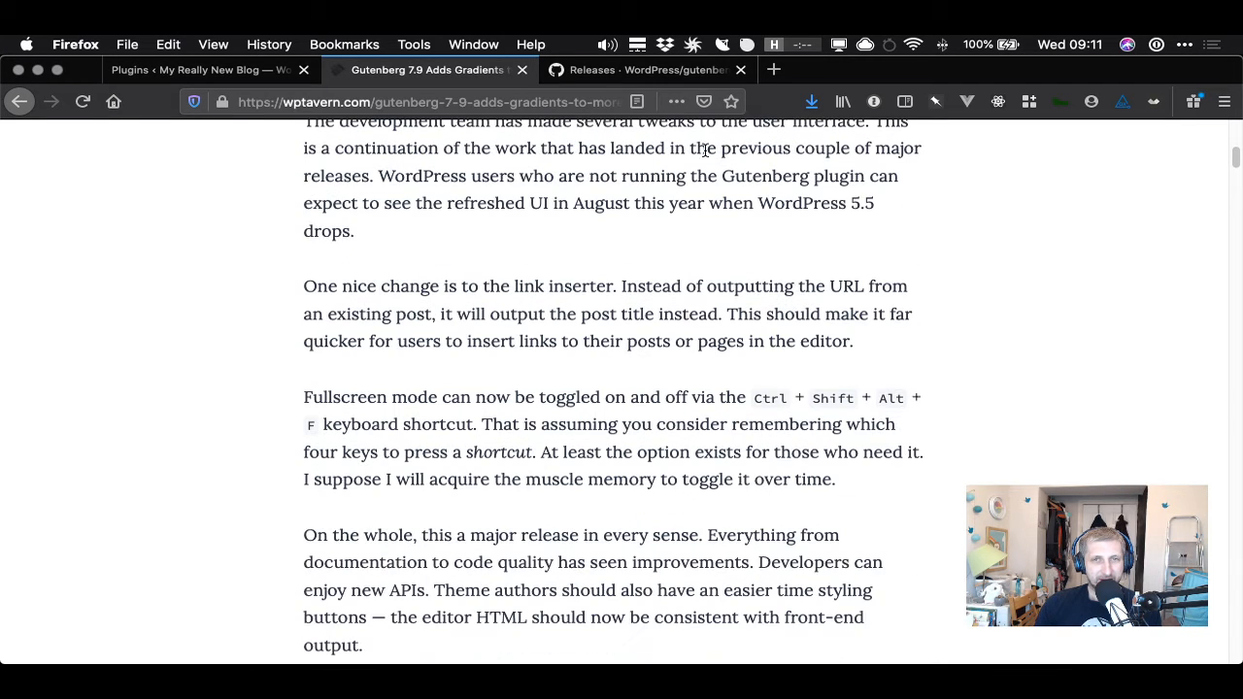
click(678, 75)
click(461, 78)
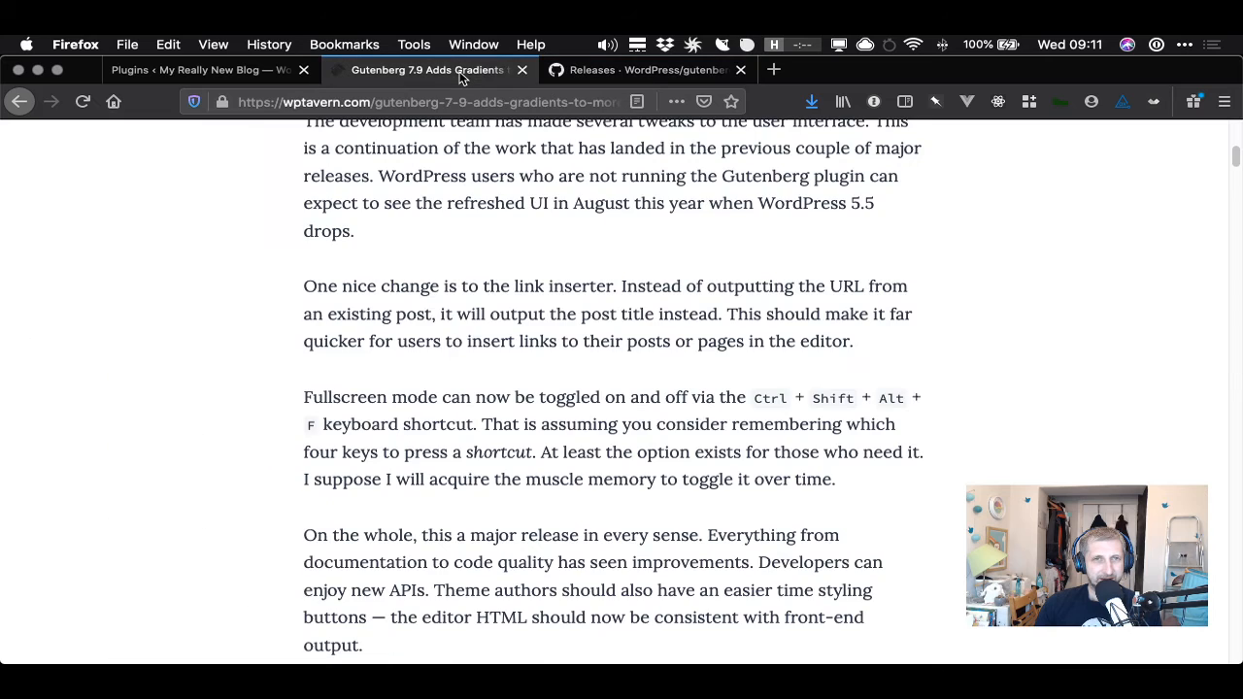
scroll(437, 352, down, 8)
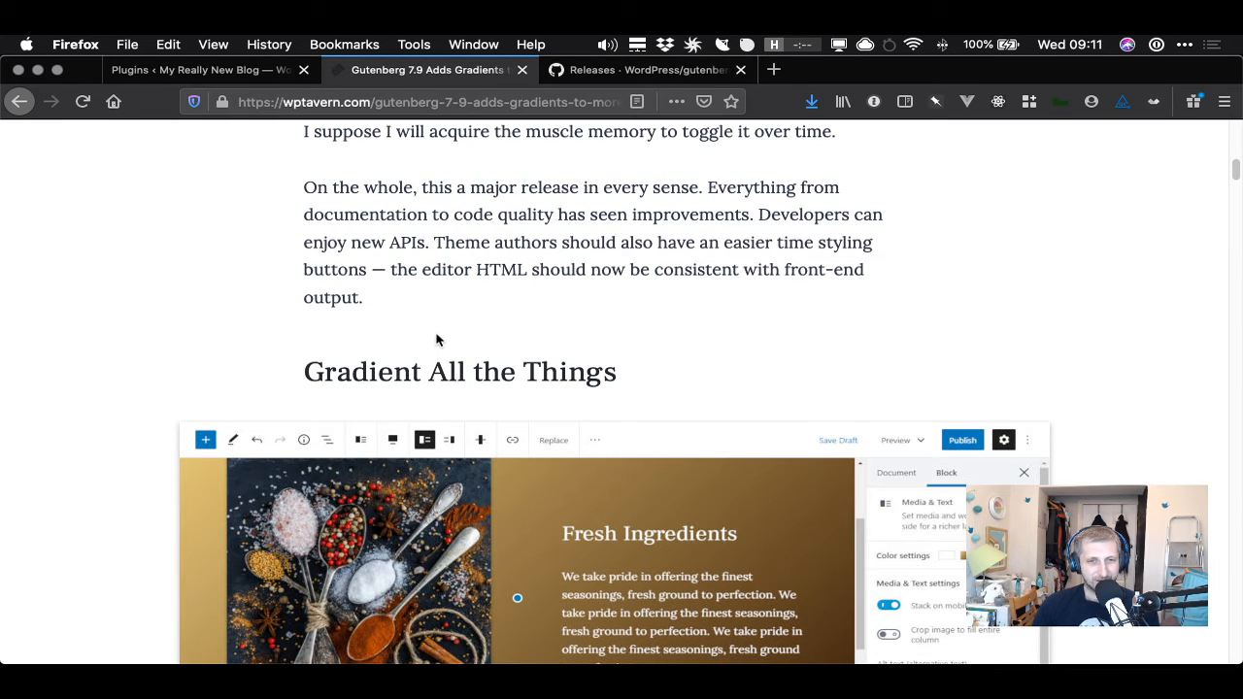
scroll(696, 321, down, 3)
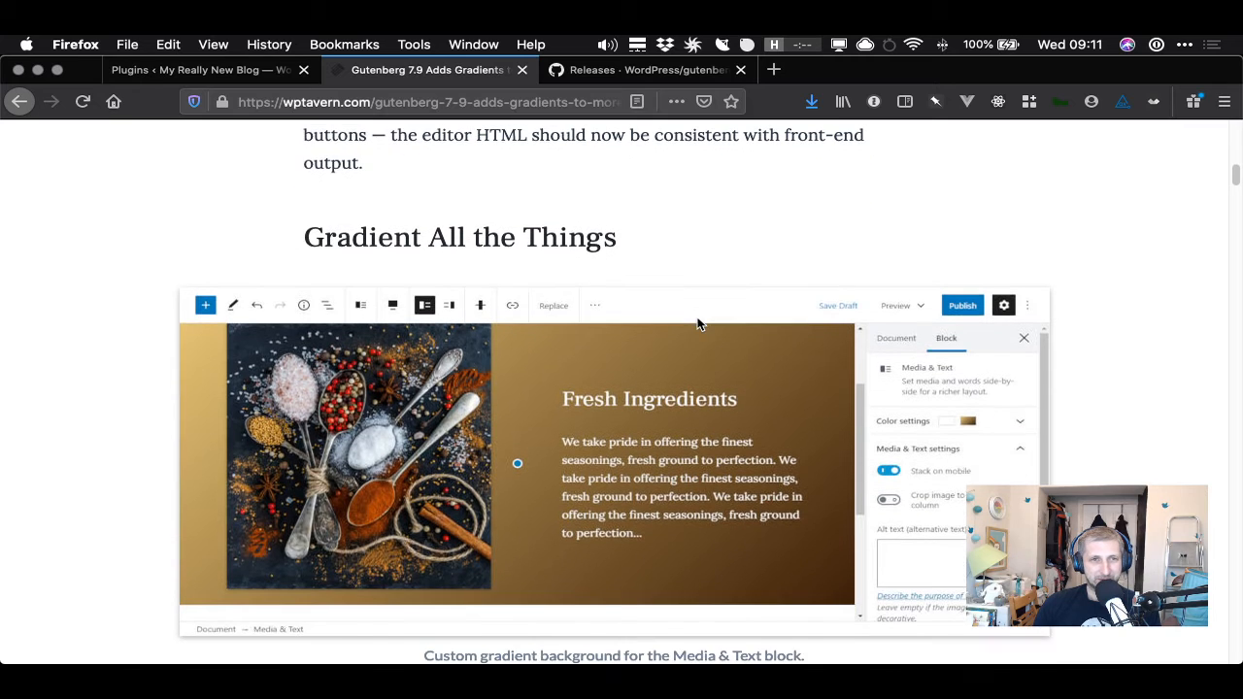
scroll(700, 291, down, 2)
- Try to open the Gutenberg GitHub release page for tag v7.9 by editing the releases URL
click(651, 70)
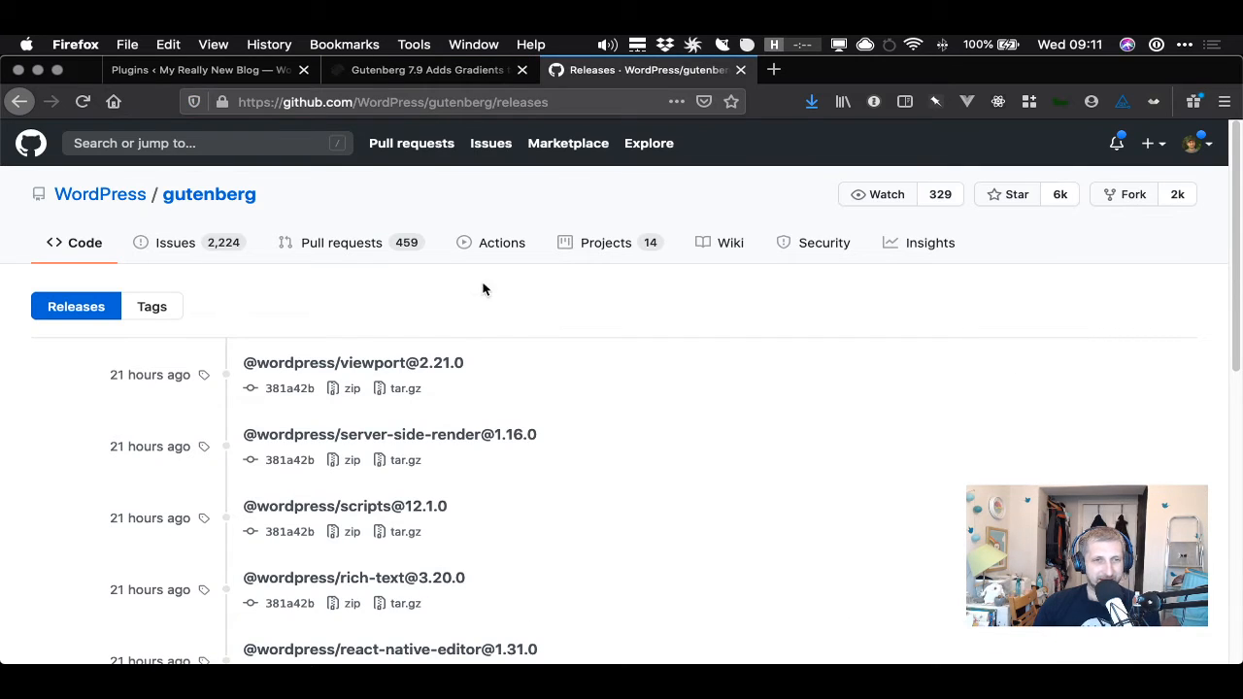
click(569, 101)
click(577, 101)
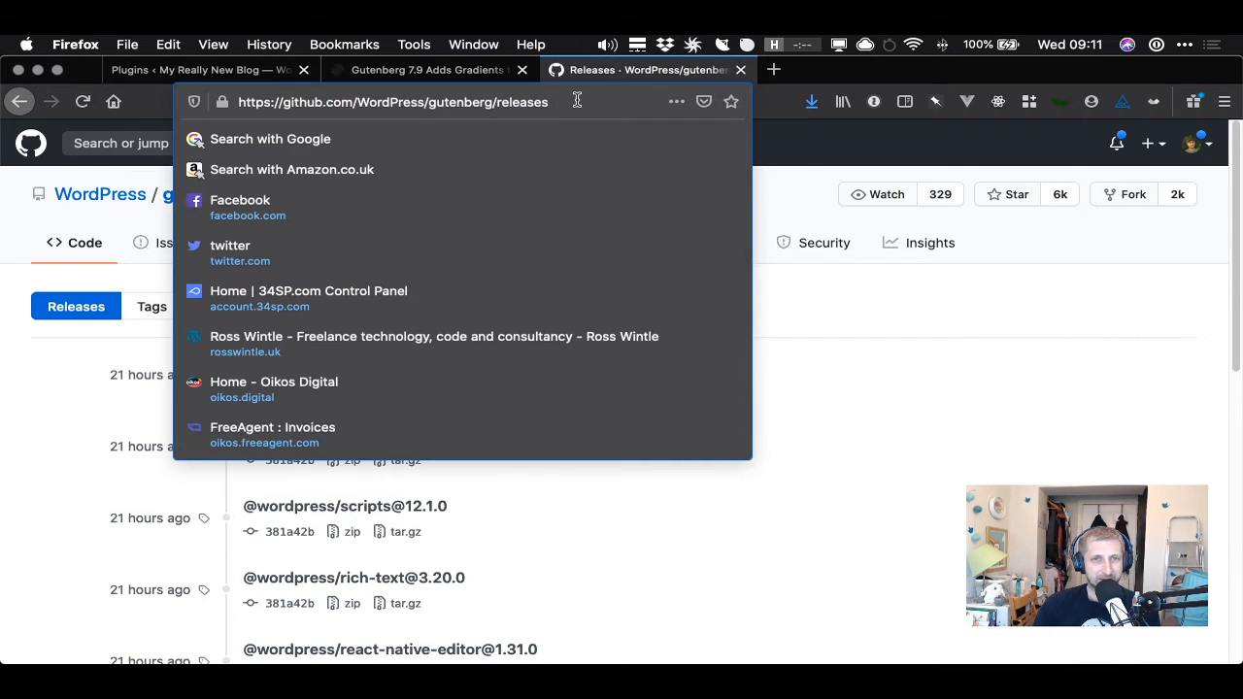
text(/)
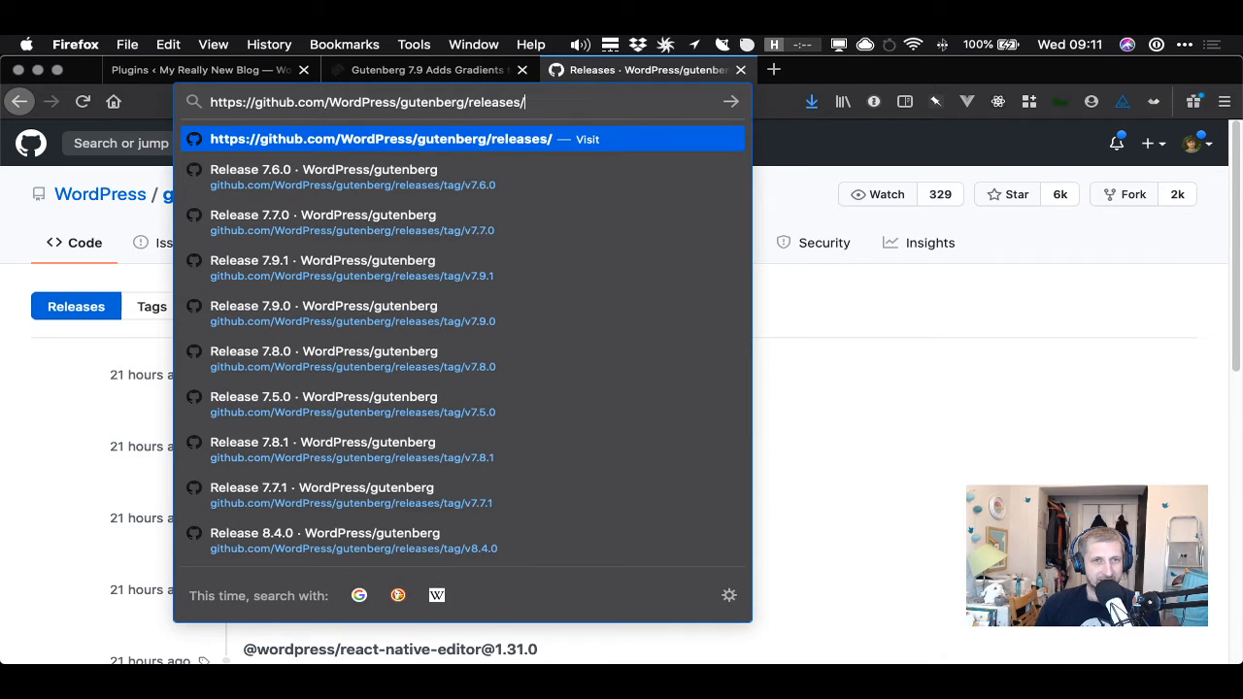
key(Down)
key(BackSpace)
key(BackSpace)
key(BackSpace)
text(9)
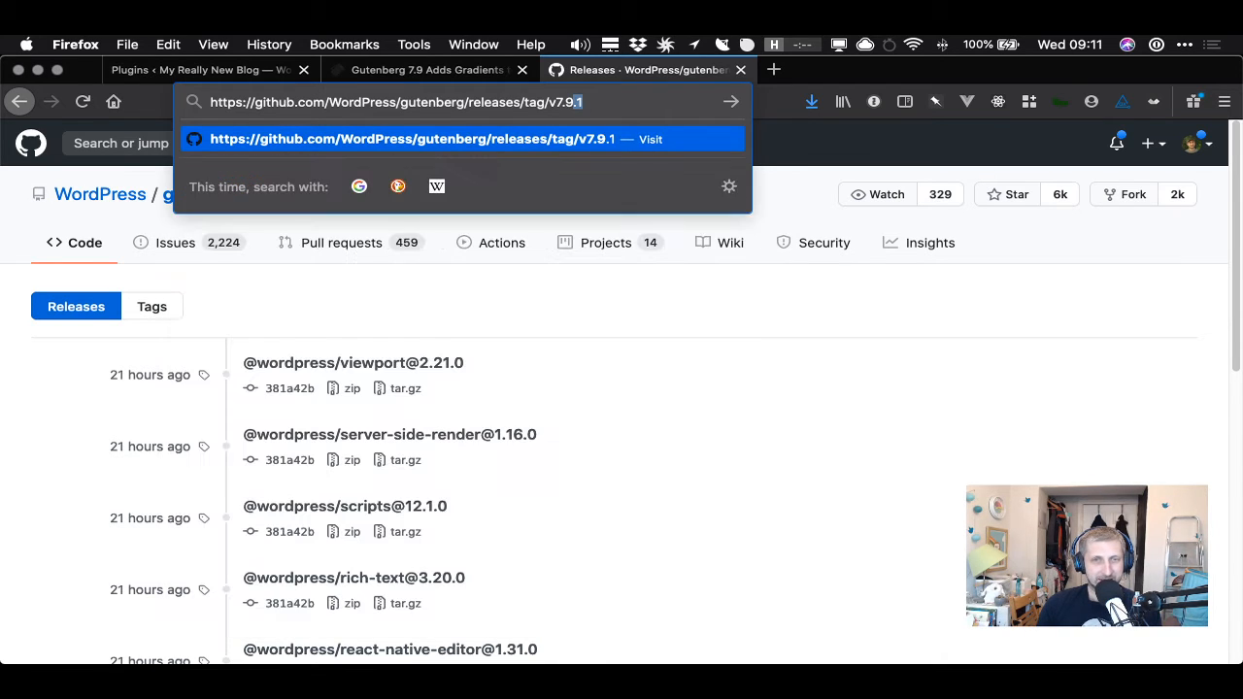
key(Return)
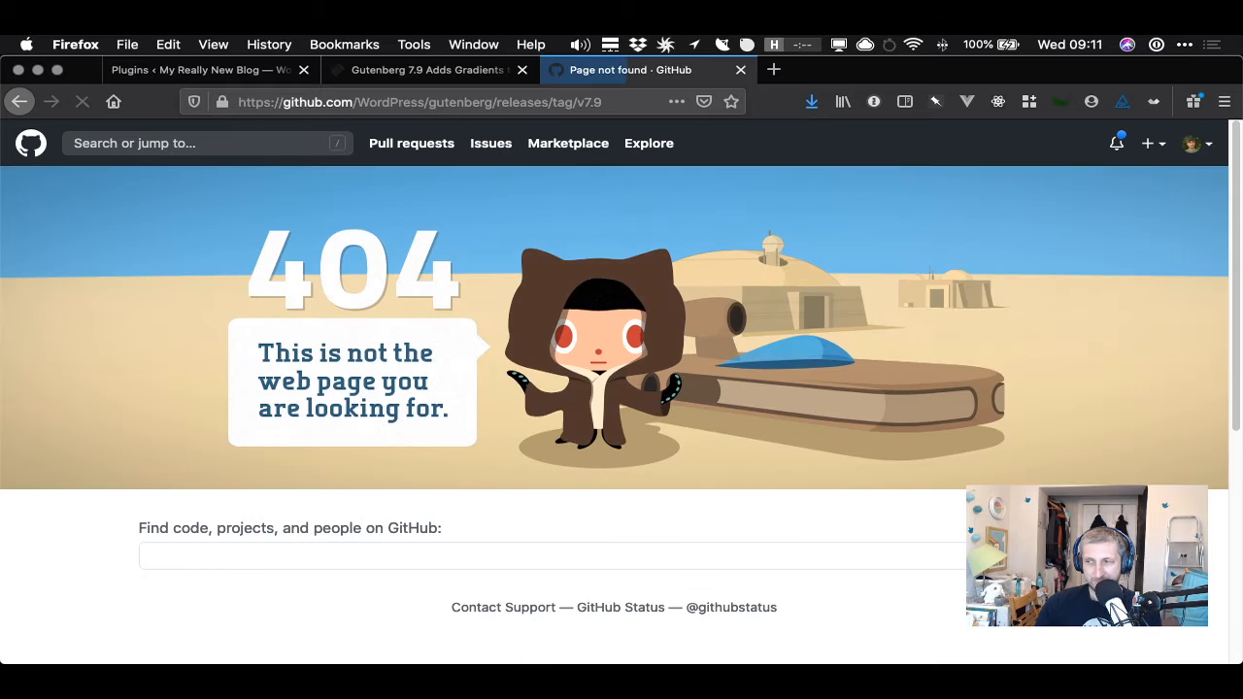
- Change the release URL to tag v7.9.0 and open that release page
click(615, 103)
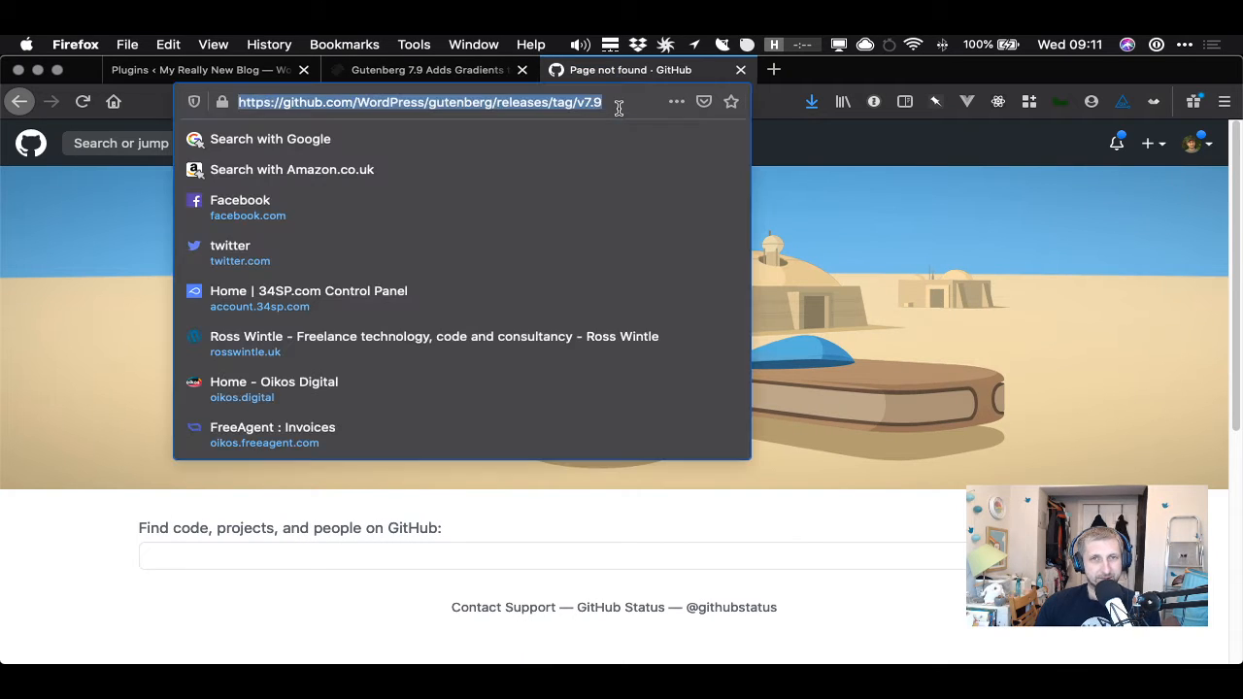
click(615, 103)
text(.0)
key(Return)
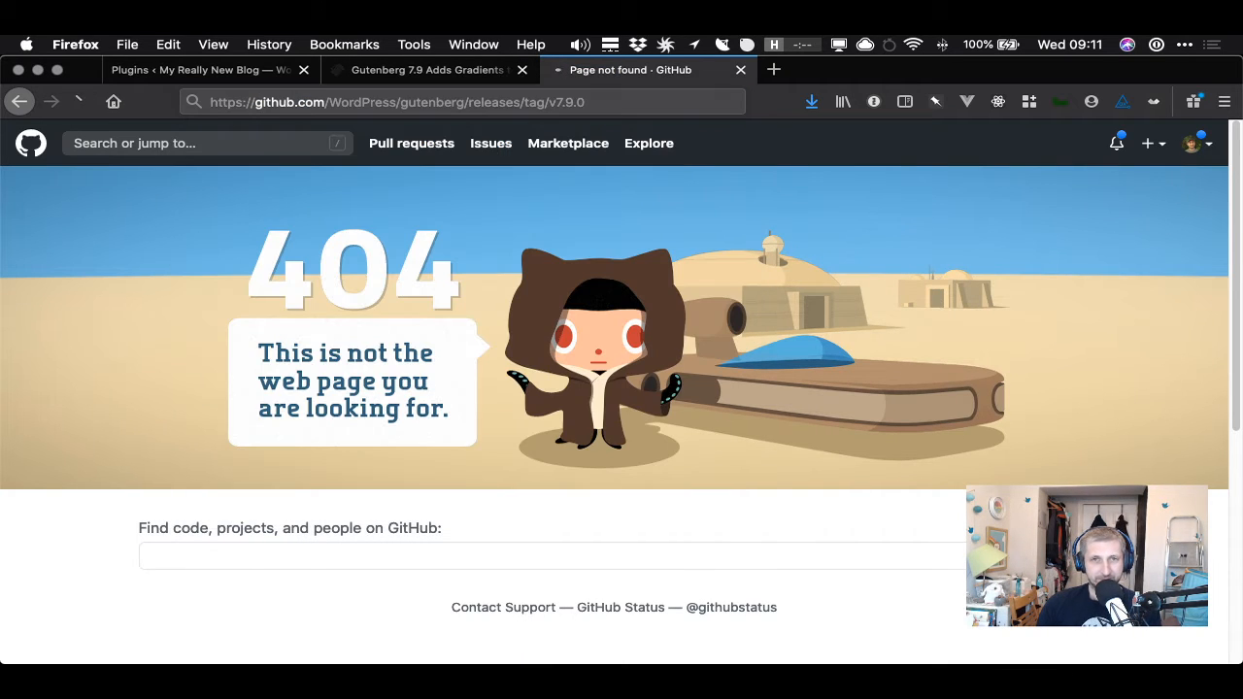
scroll(644, 425, down, 3)
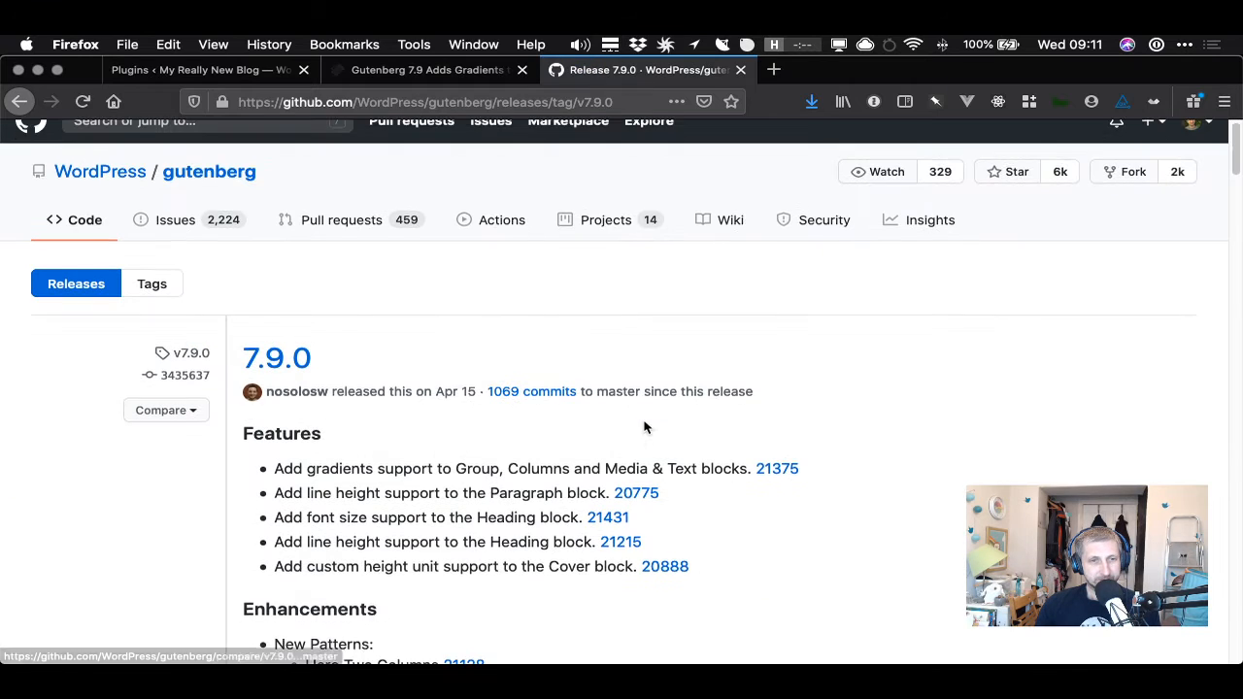
- Highlight the gradients support feature line in the 7.9.0 release notes
drag(319, 342, 725, 338)
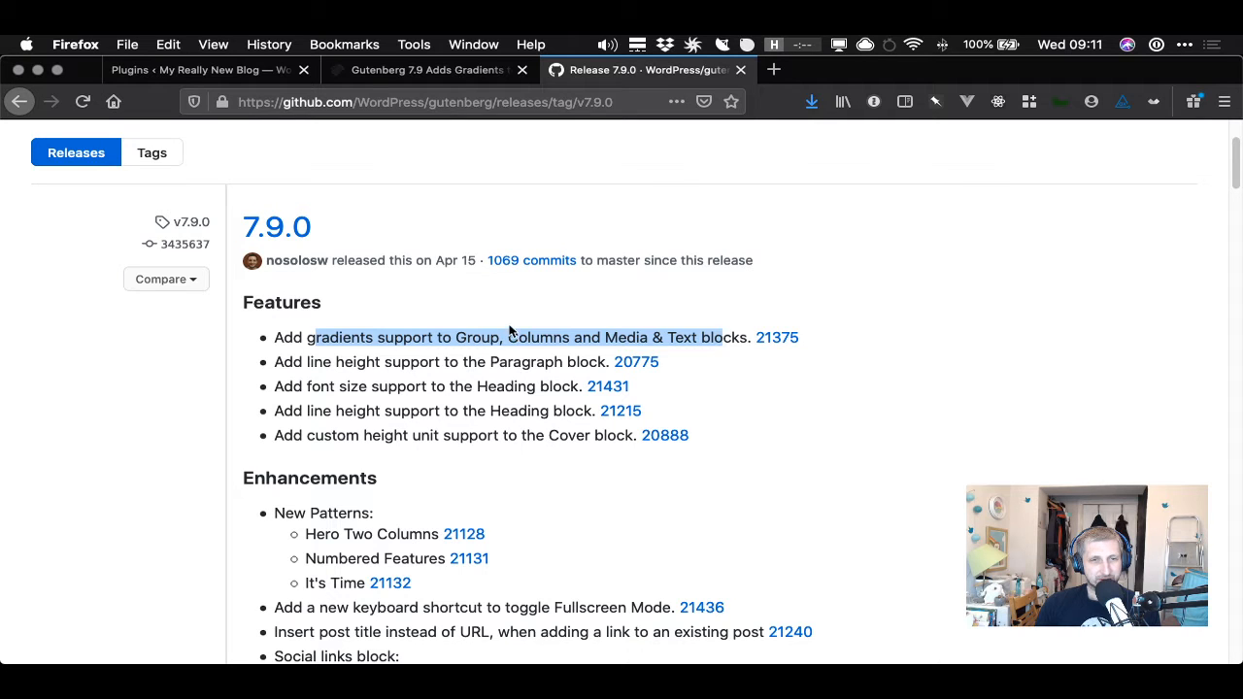
click(471, 333)
double_click(471, 335)
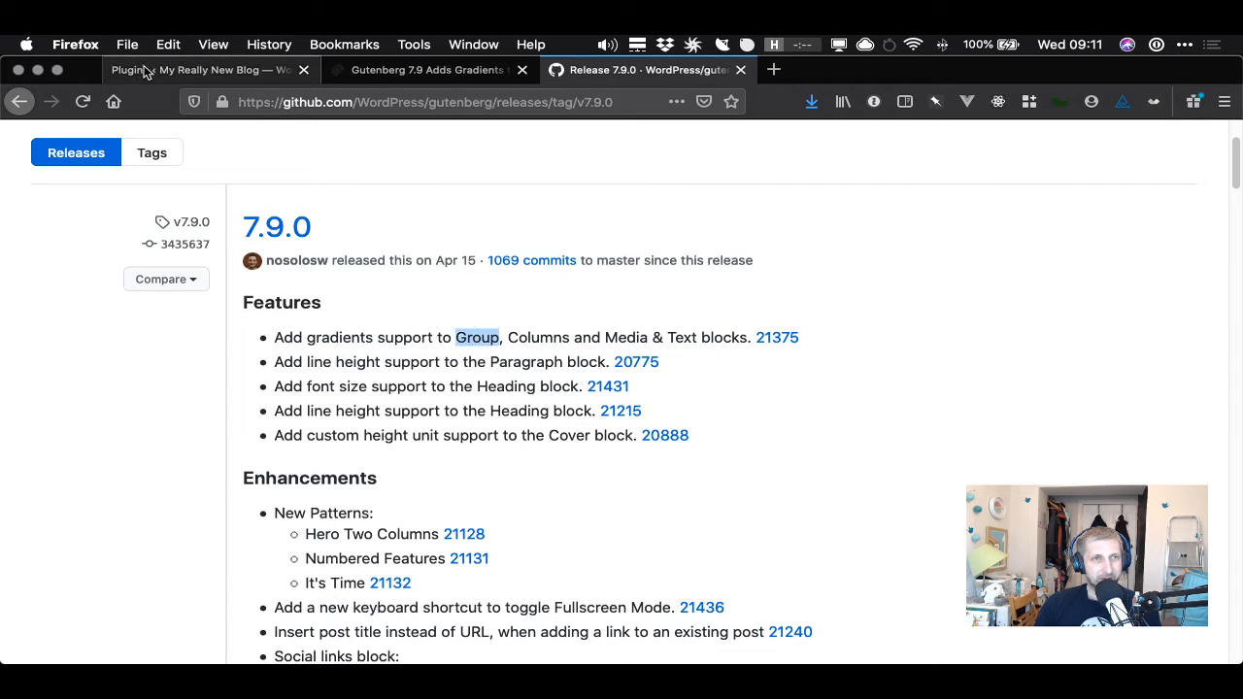
- Switch to the WordPress admin tab and open the Add New Post editor
click(193, 74)
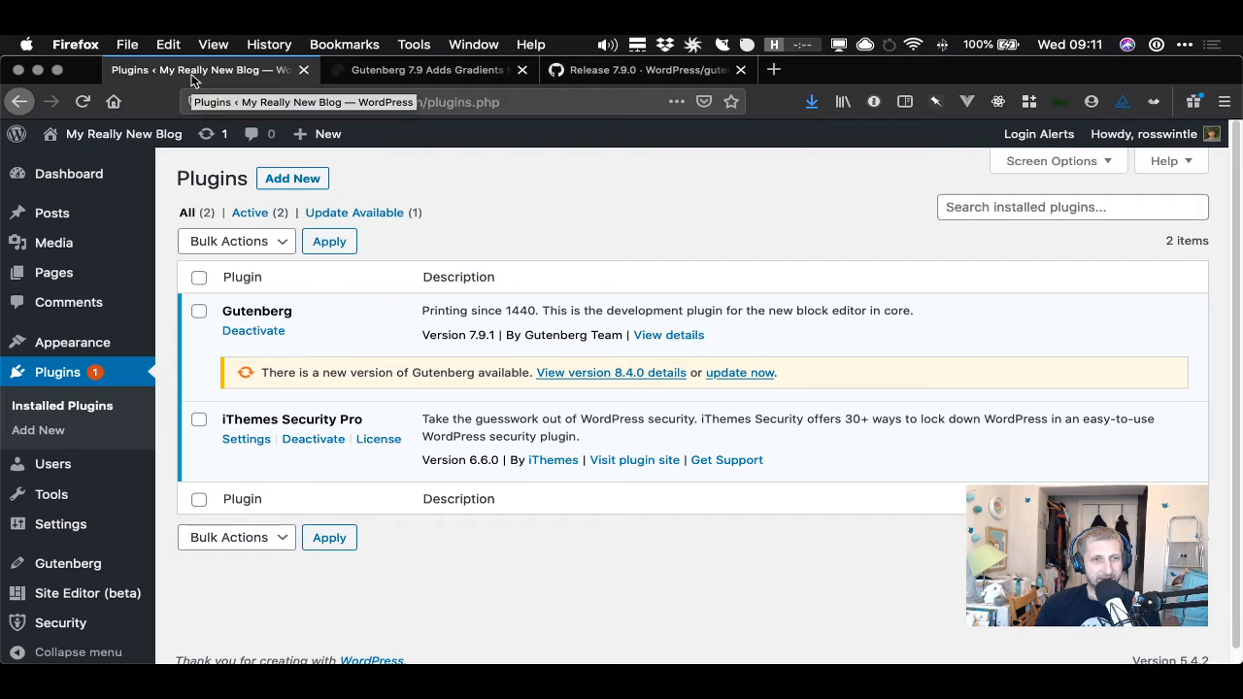
mouse_move(55, 212)
click(201, 242)
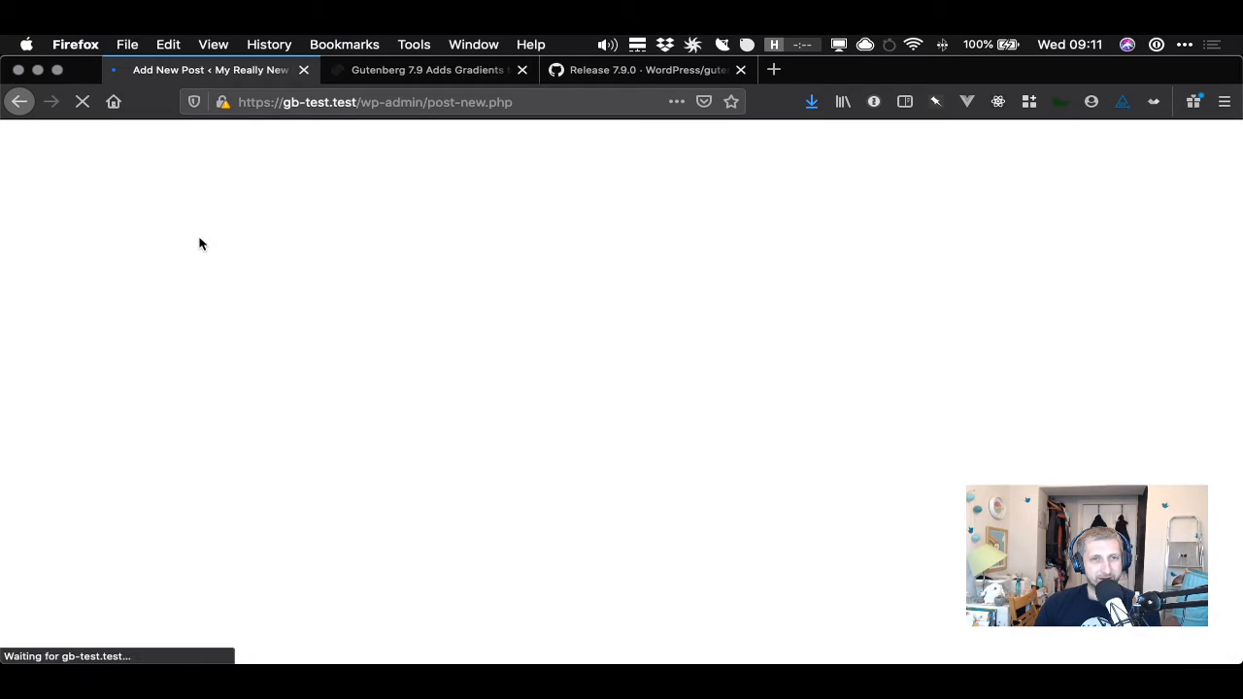
- Compare the article's gradient section with the gradients feature in the 7.9.0 release notes
click(432, 71)
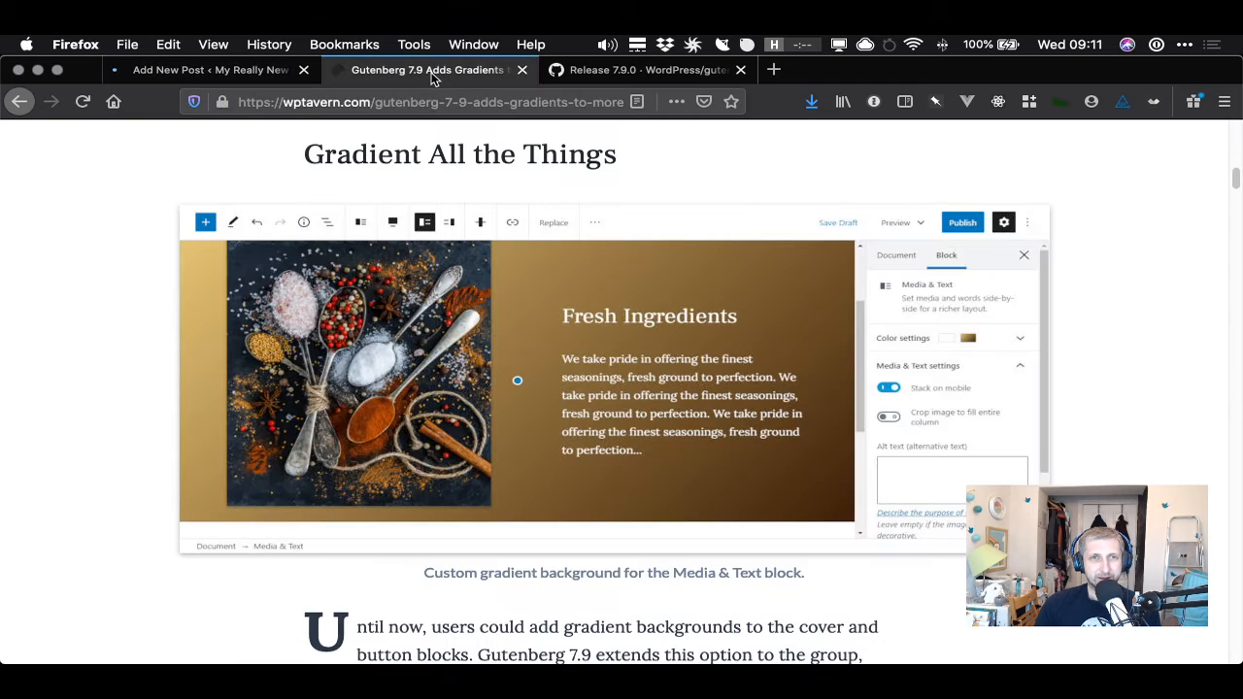
click(593, 72)
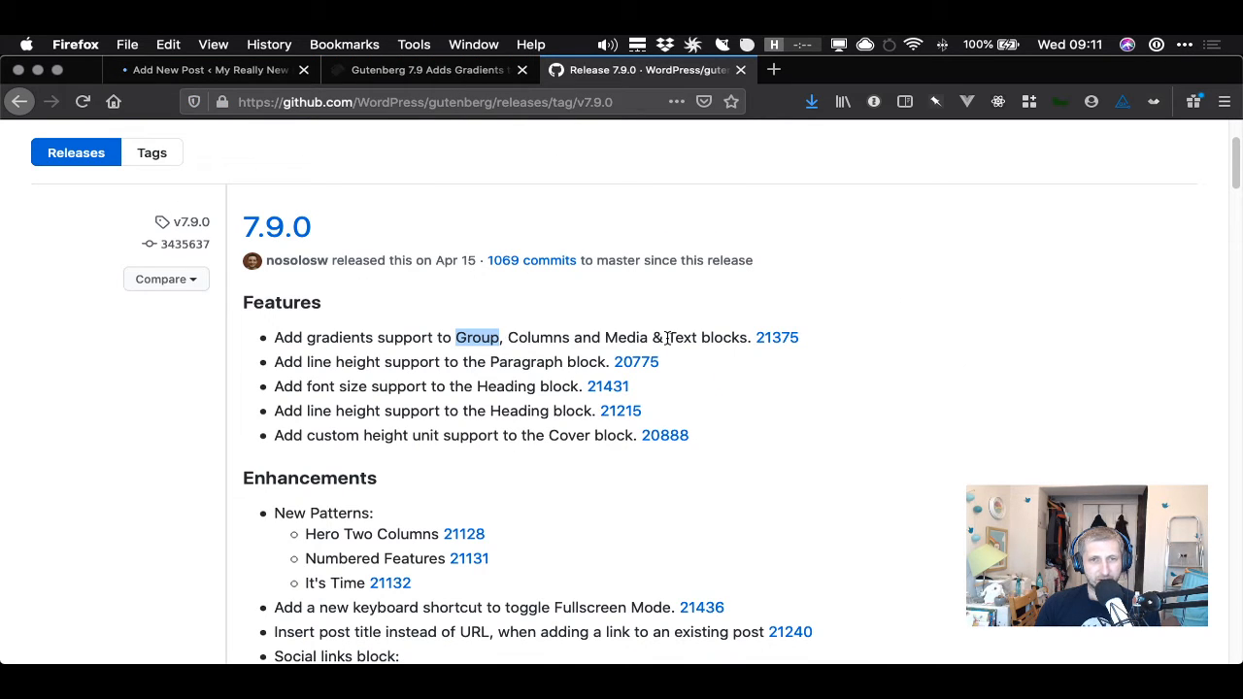
click(475, 337)
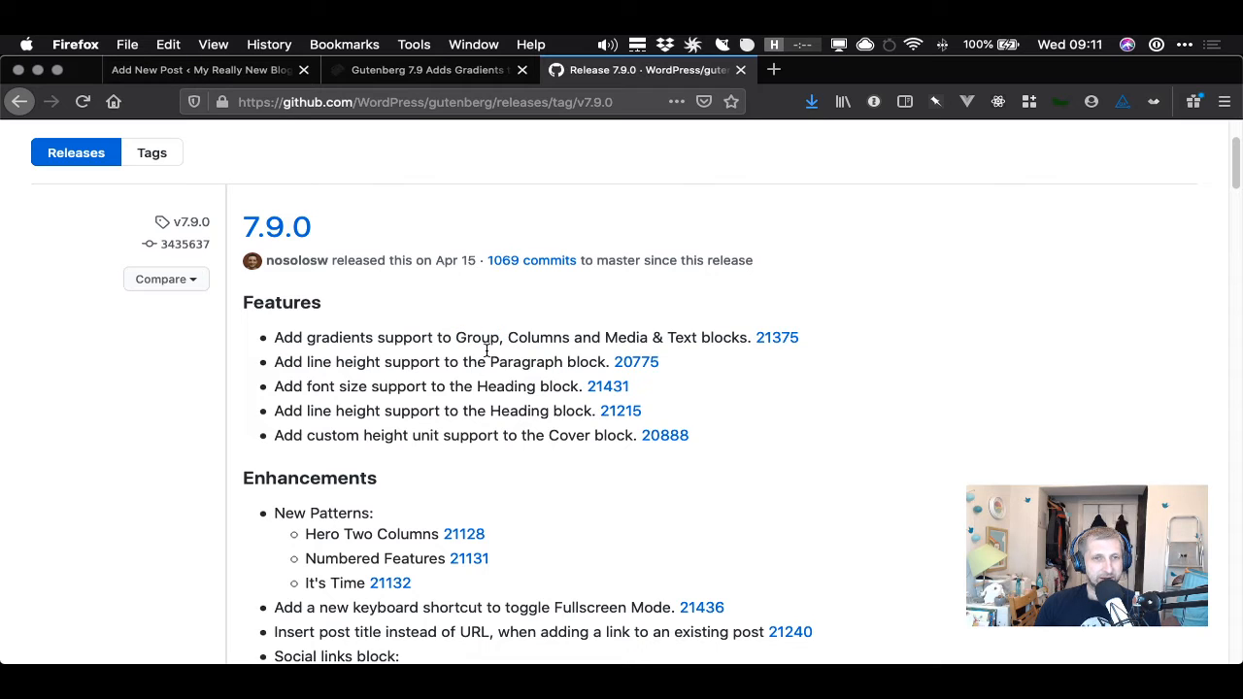
- Switch to the post editor and enter the post title This is a 7.9 post
double_click(483, 338)
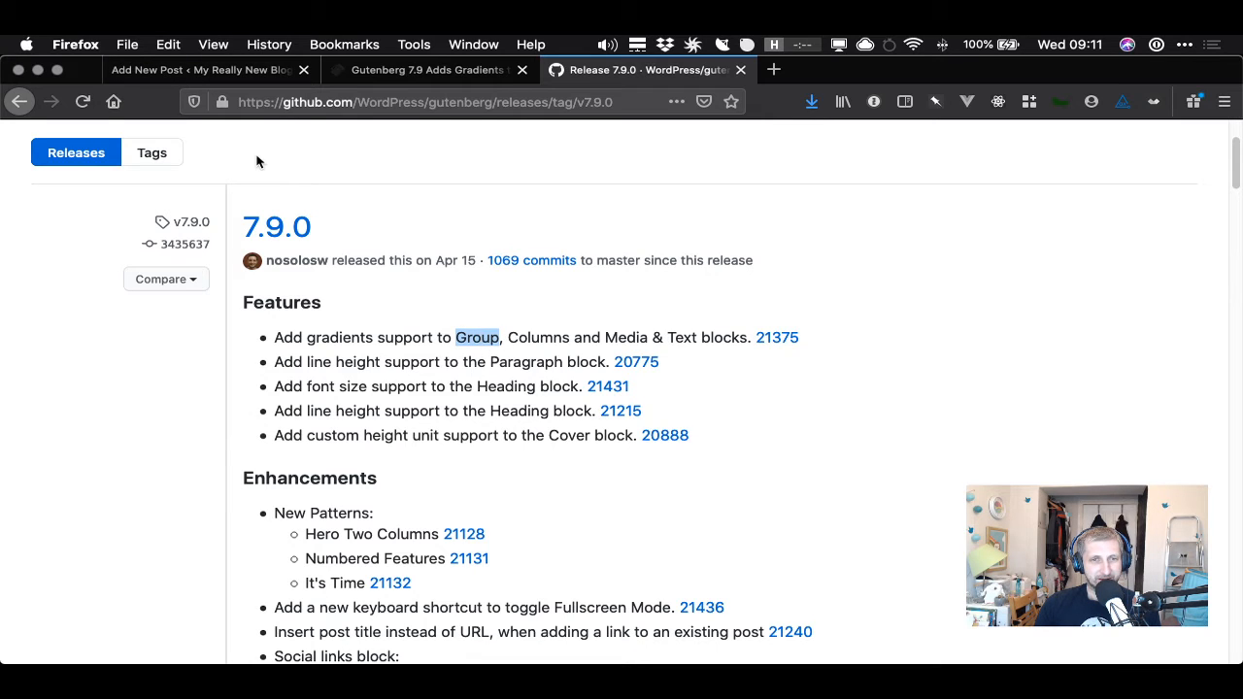
click(190, 78)
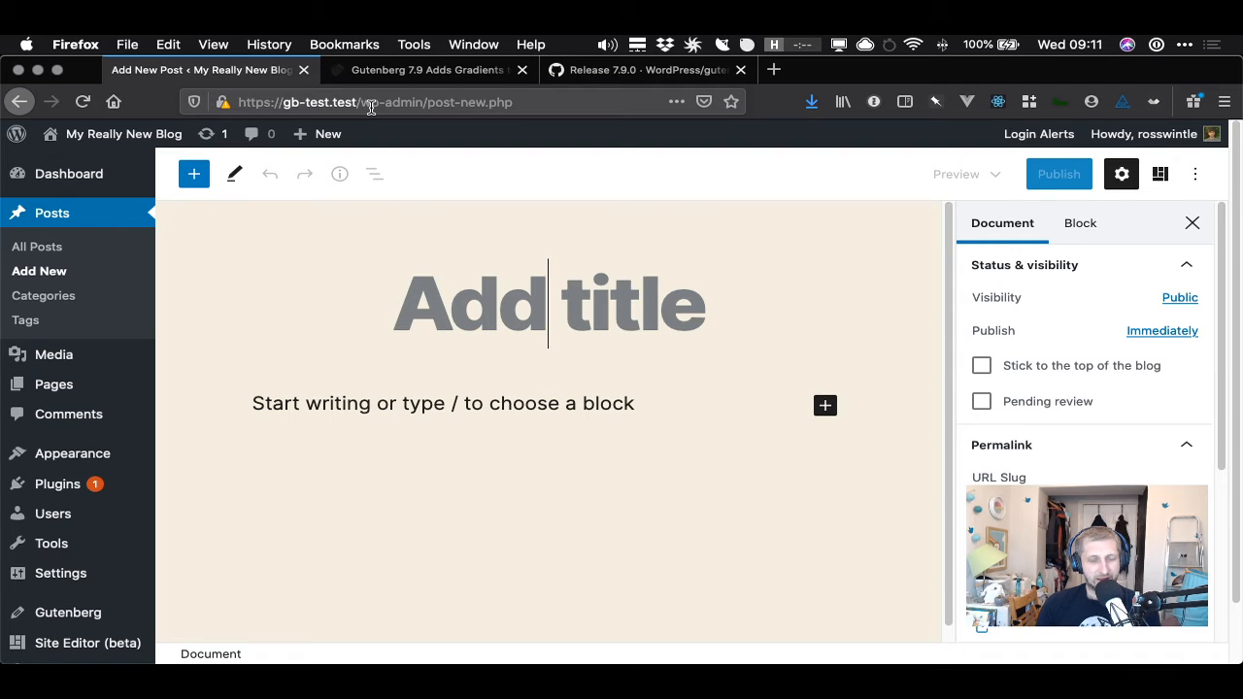
text(This is a 7,9)
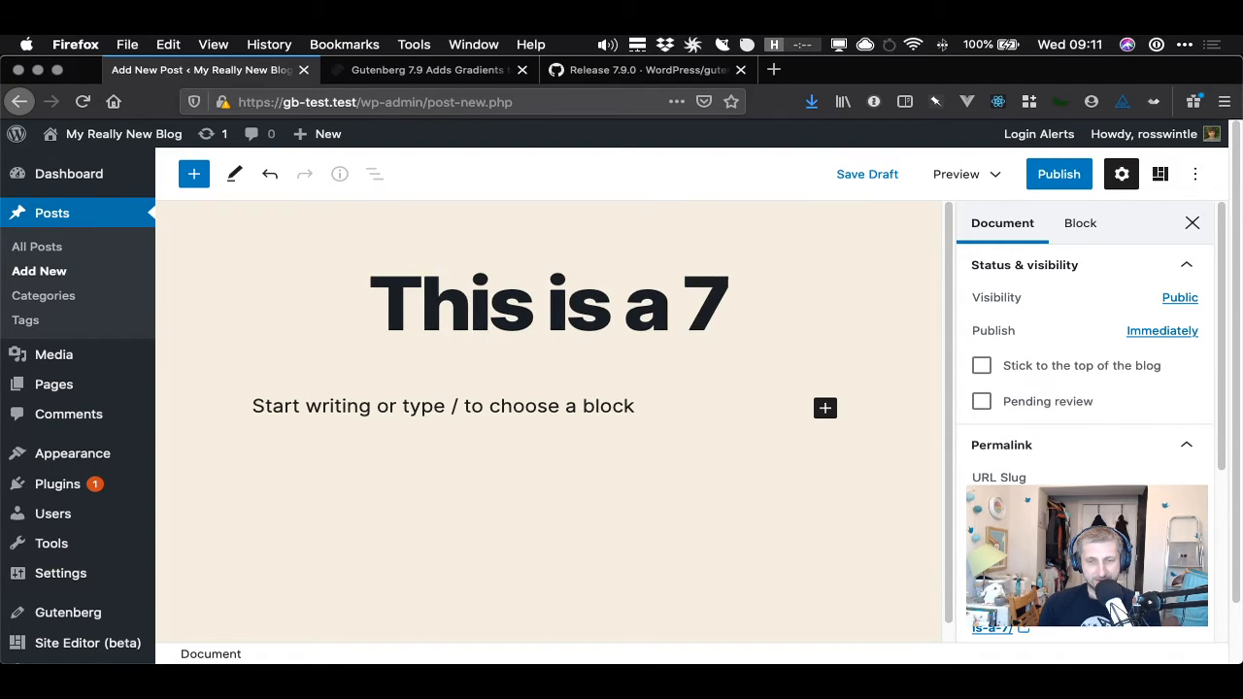
key(BackSpace)
key(BackSpace)
text(.9 post)
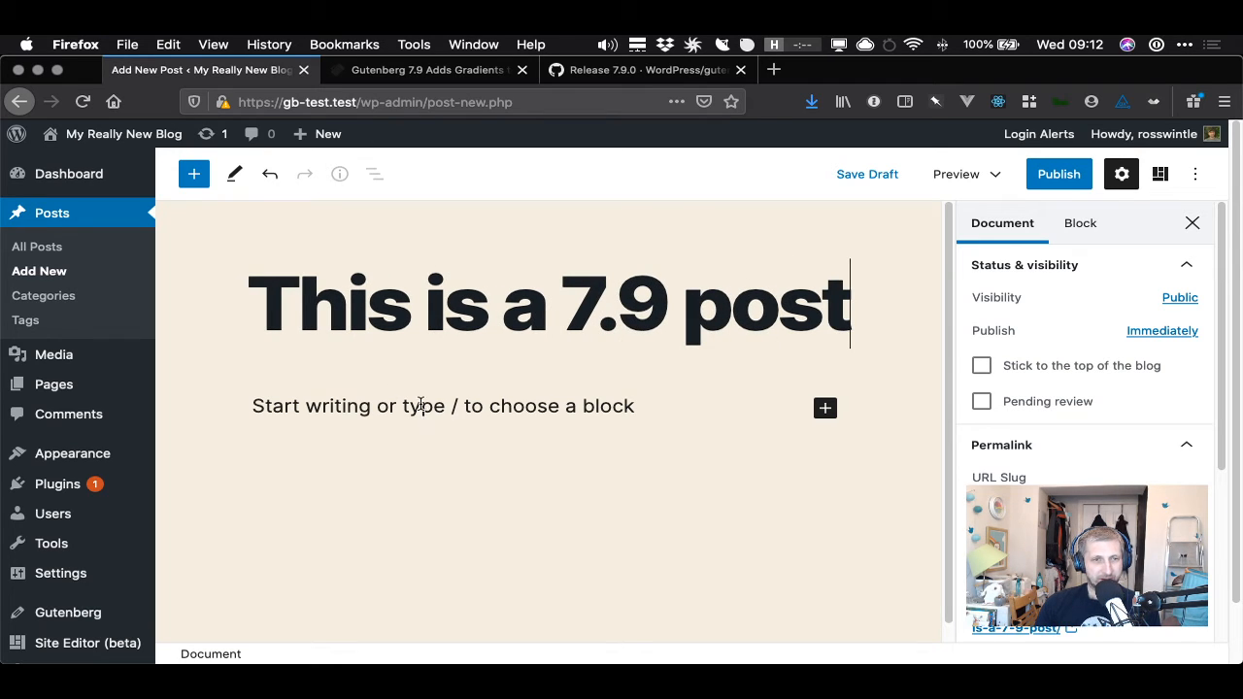
- Search the block inserter for group and insert a Group block below the title
click(420, 405)
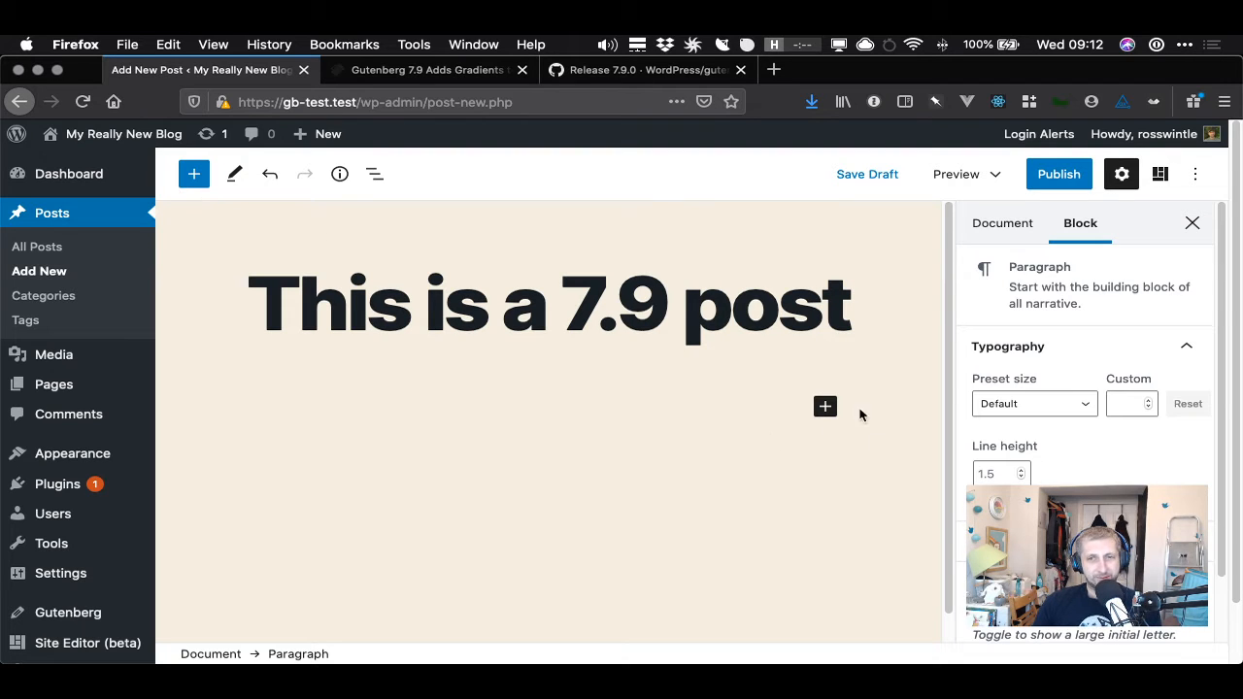
click(825, 407)
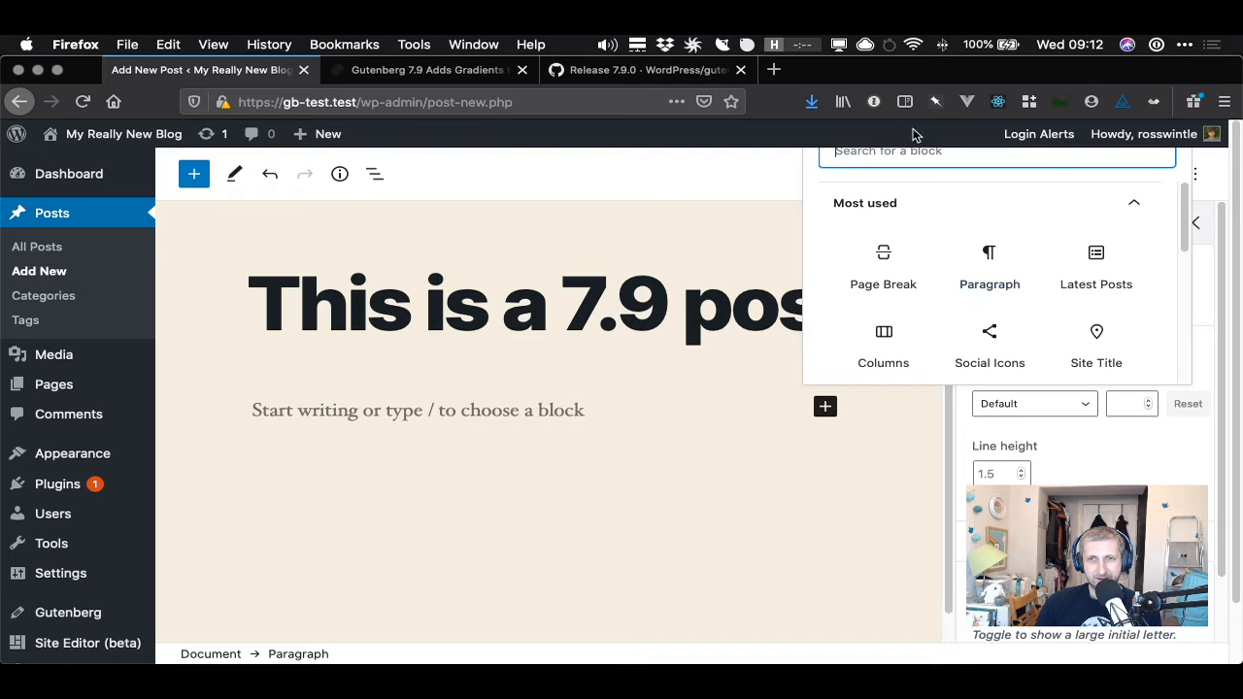
click(742, 361)
click(194, 177)
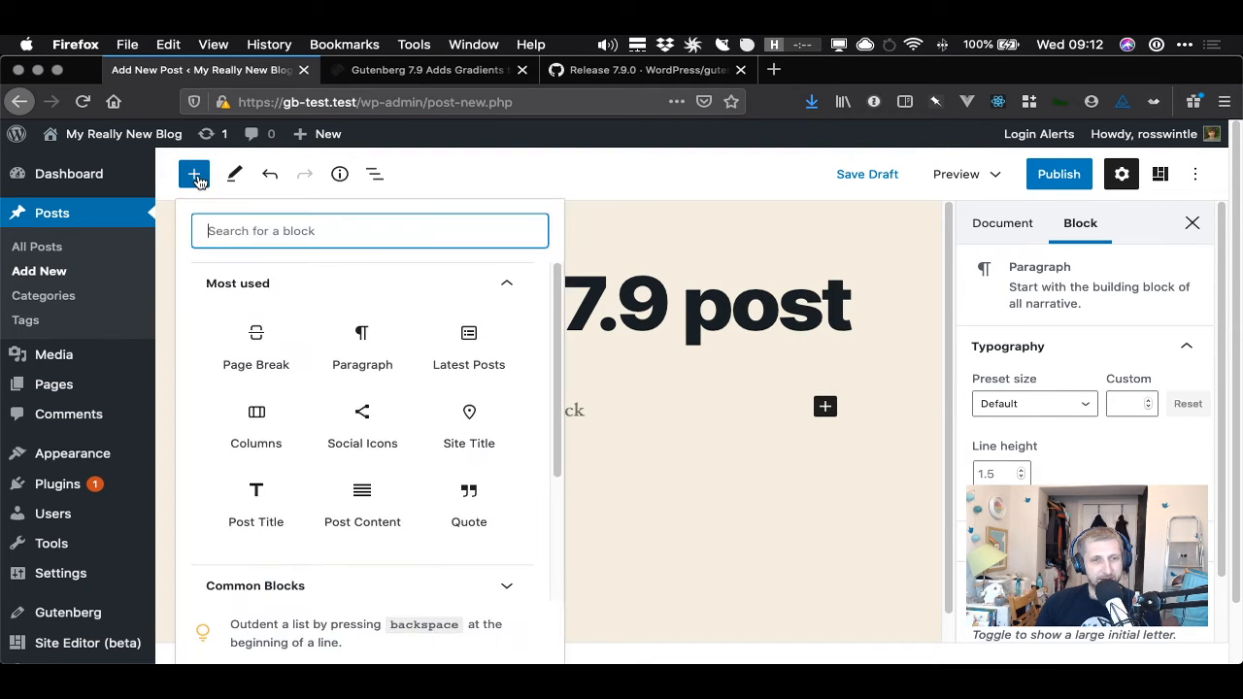
scroll(362, 486, down, 1)
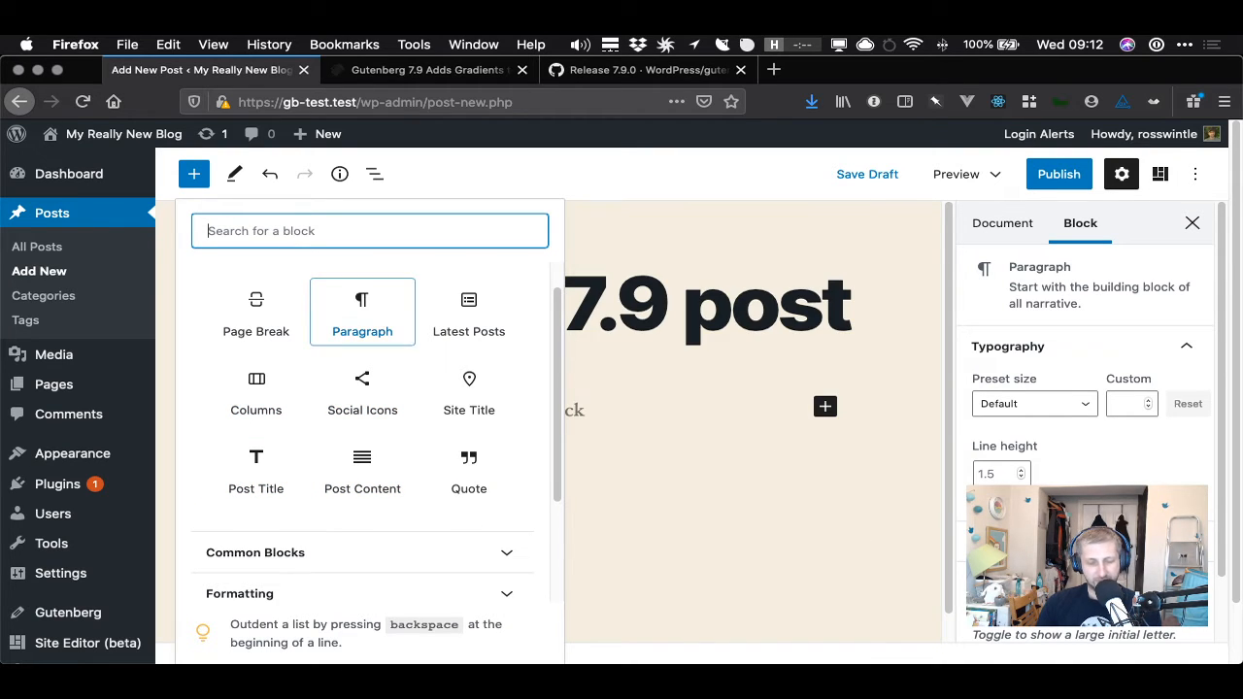
text(group)
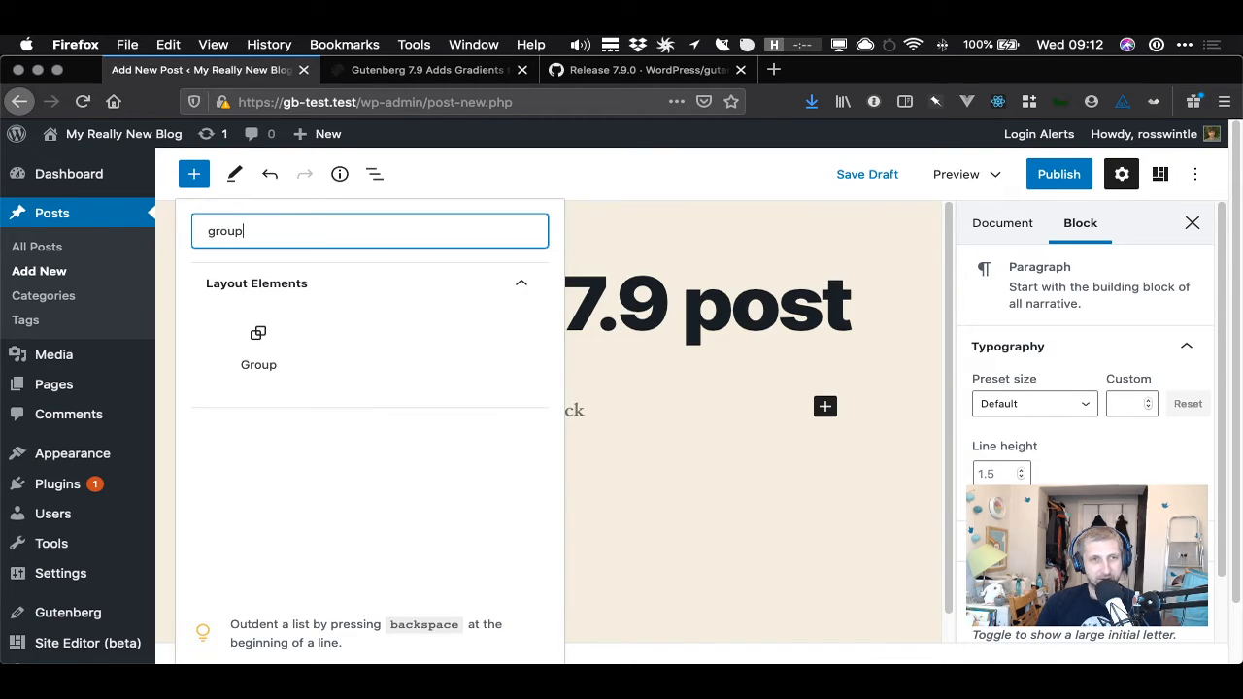
click(258, 340)
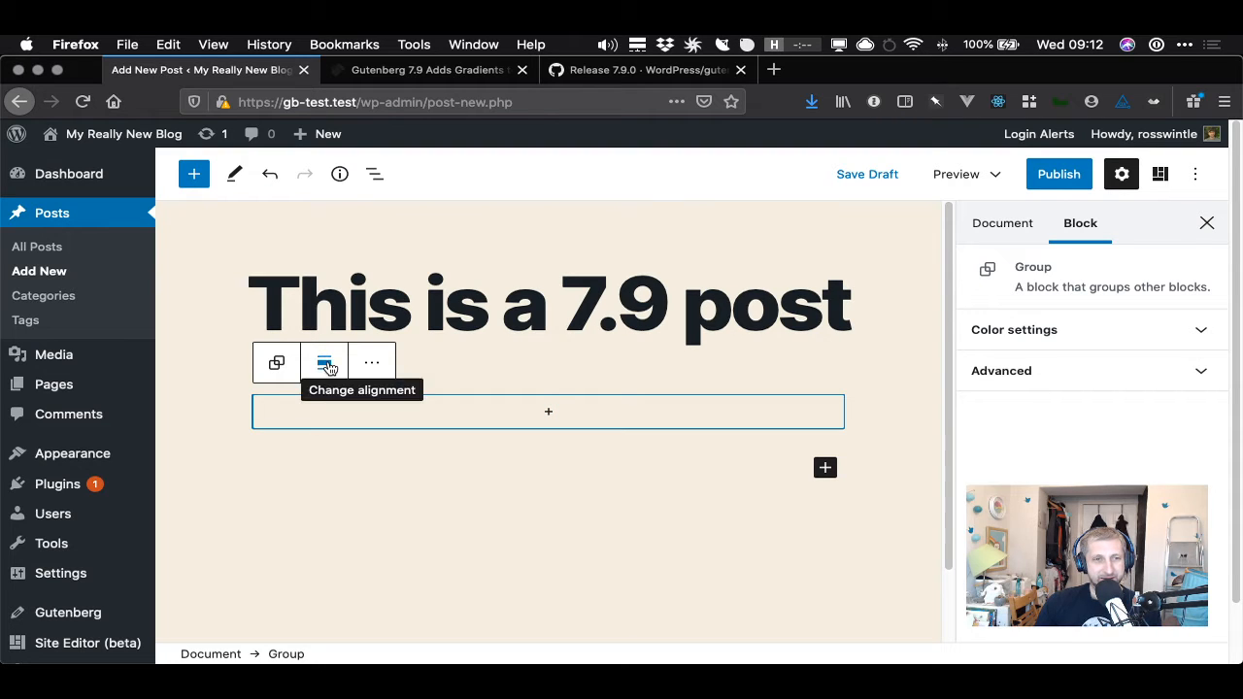
- Try the Group block's full-width and wide-width alignment options
click(325, 366)
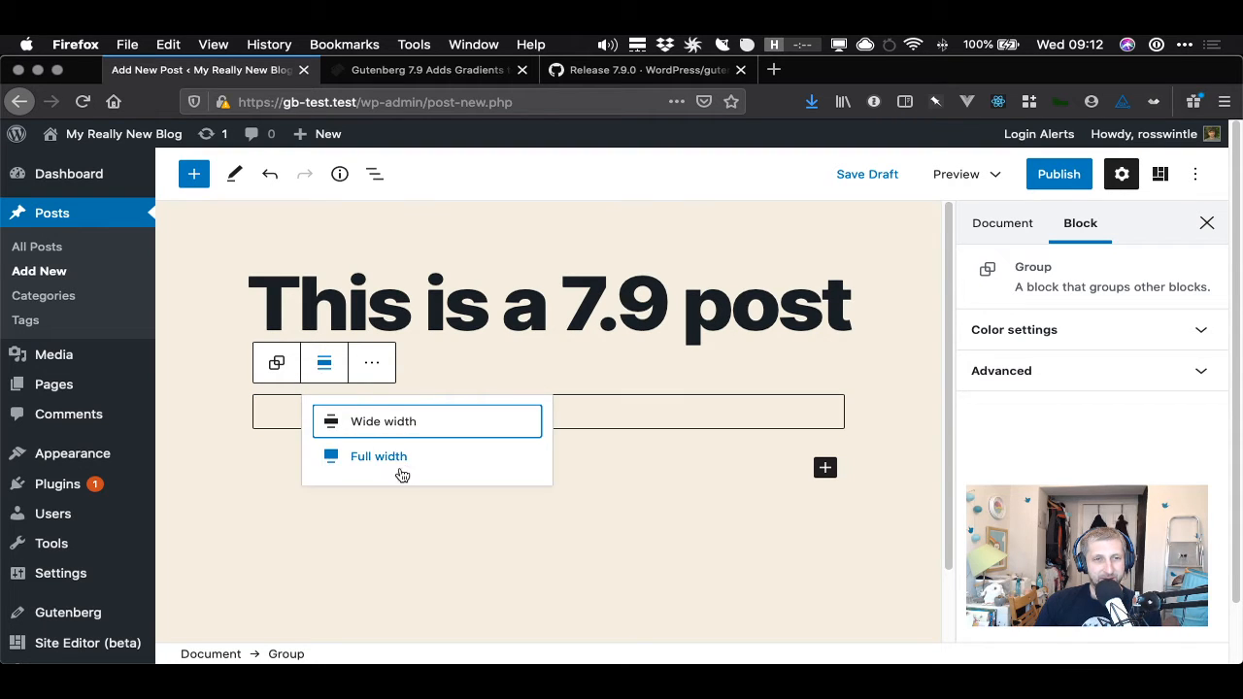
click(401, 461)
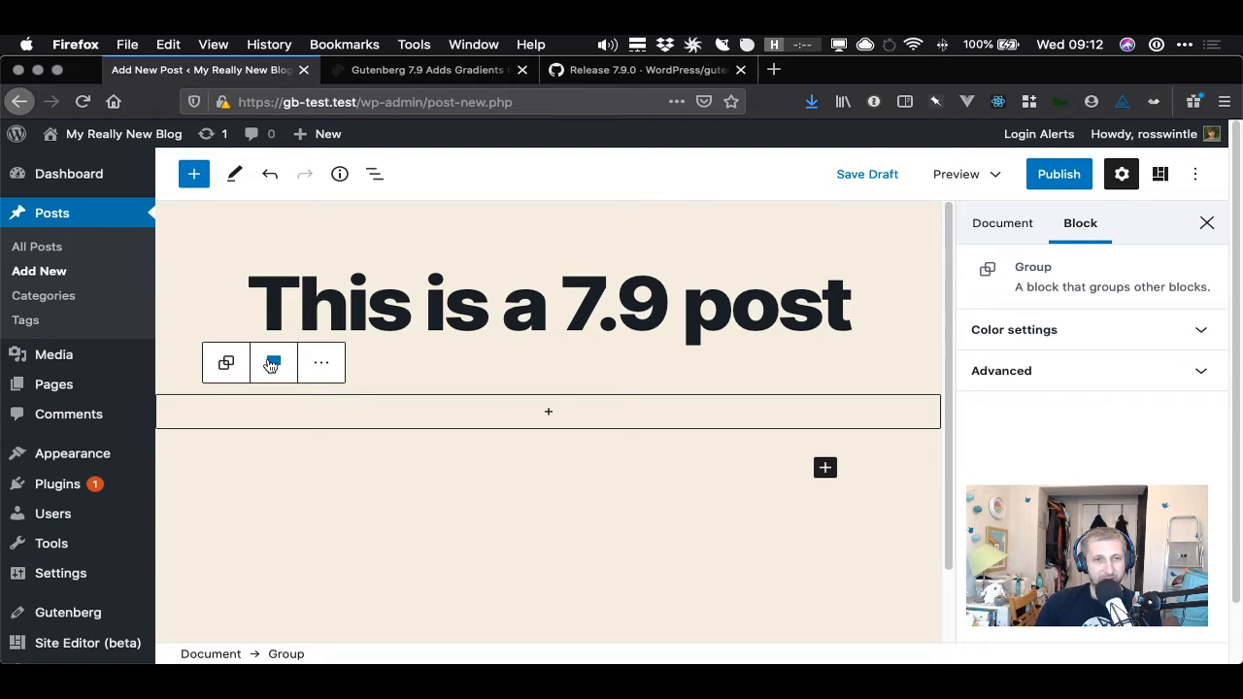
click(271, 364)
click(355, 427)
click(262, 362)
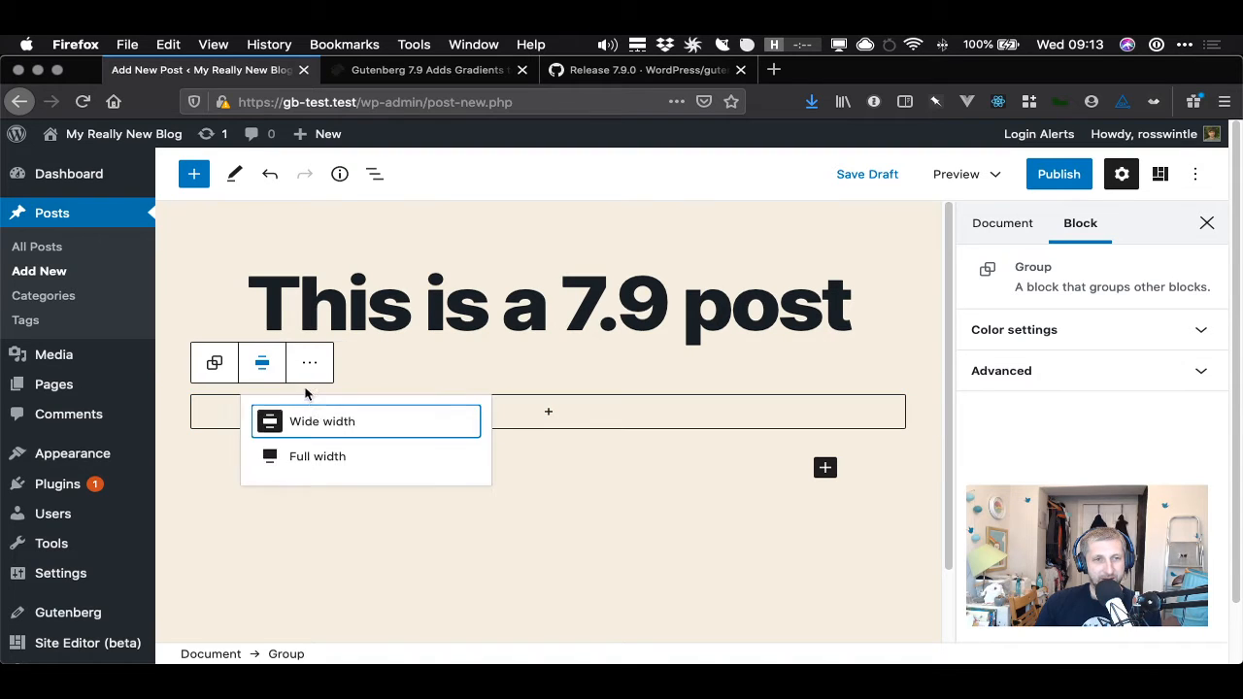
click(330, 424)
click(324, 364)
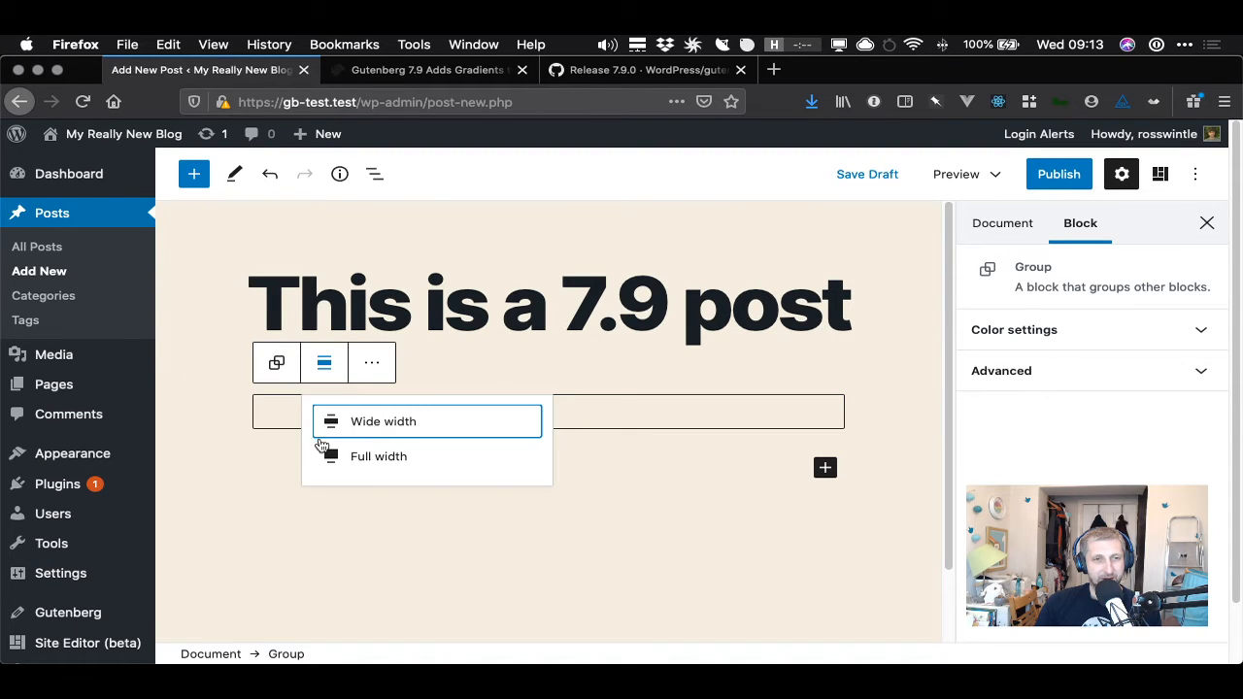
click(345, 423)
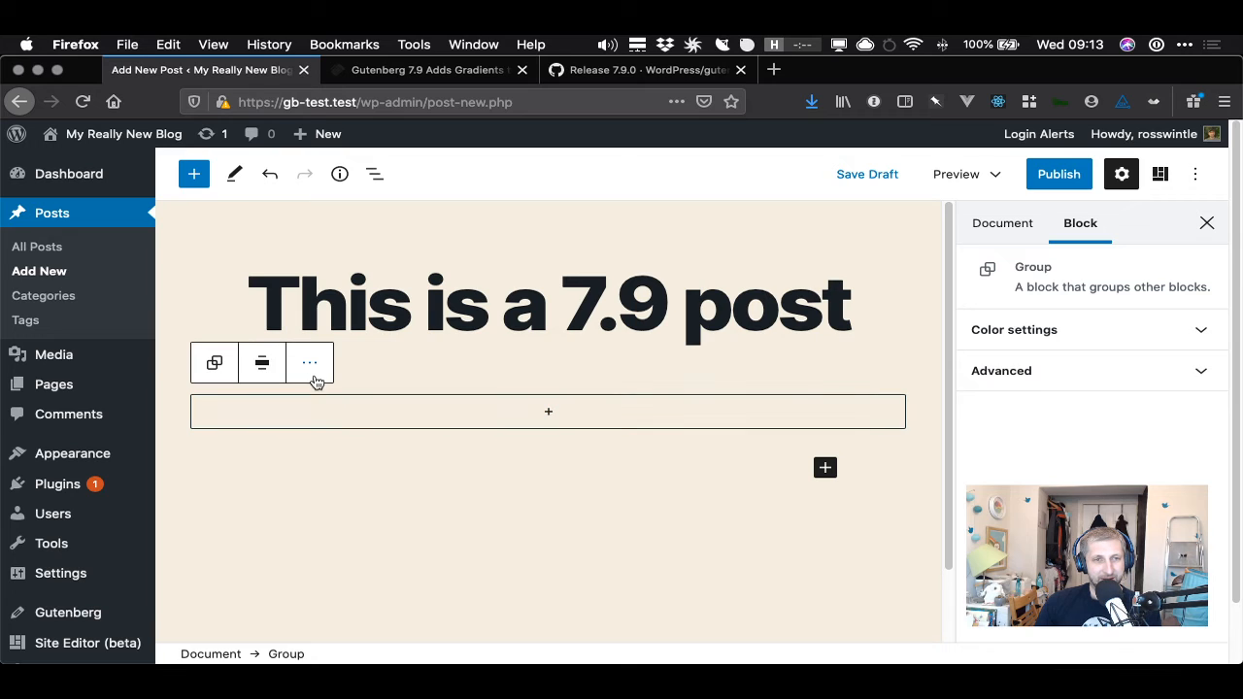
click(261, 366)
click(386, 424)
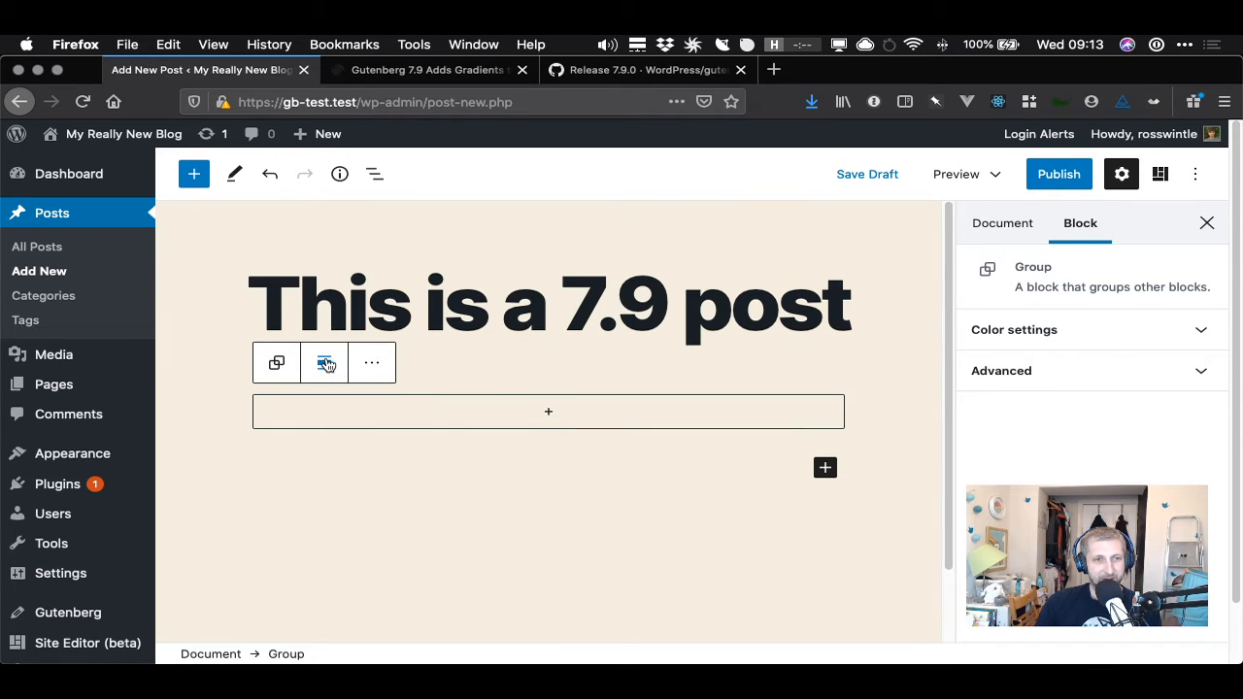
click(325, 363)
click(324, 362)
click(325, 363)
- Try to select the empty Group block in the editor
click(446, 357)
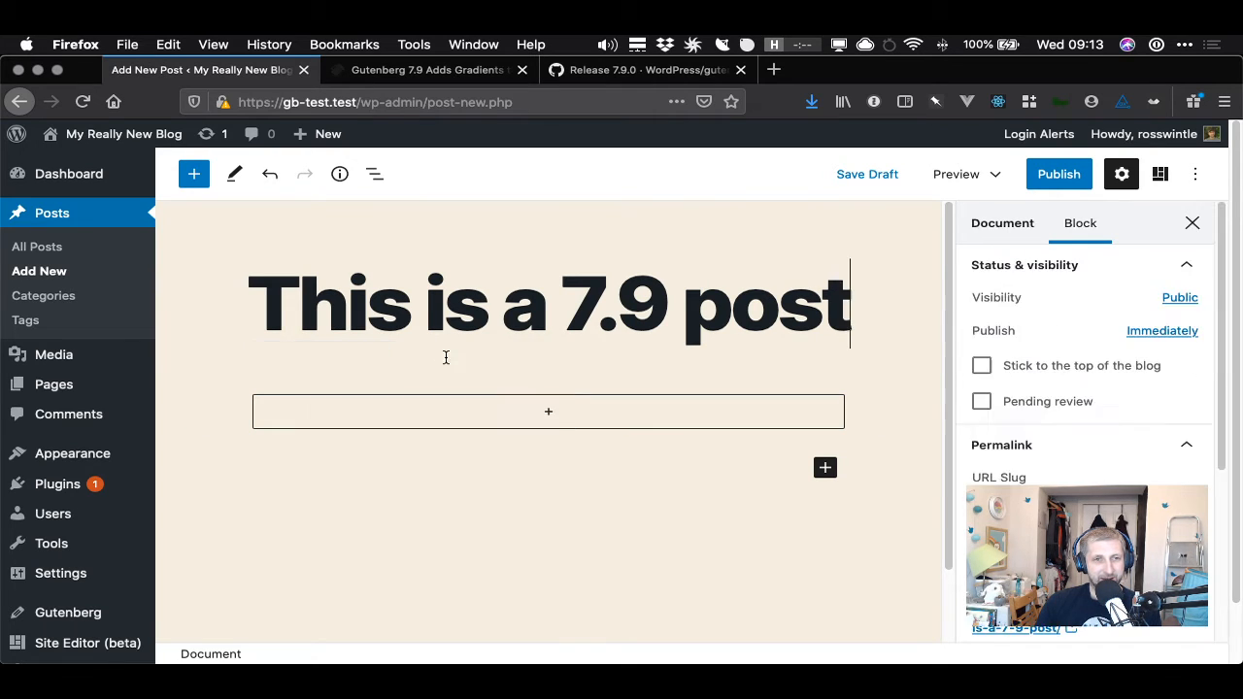
click(328, 418)
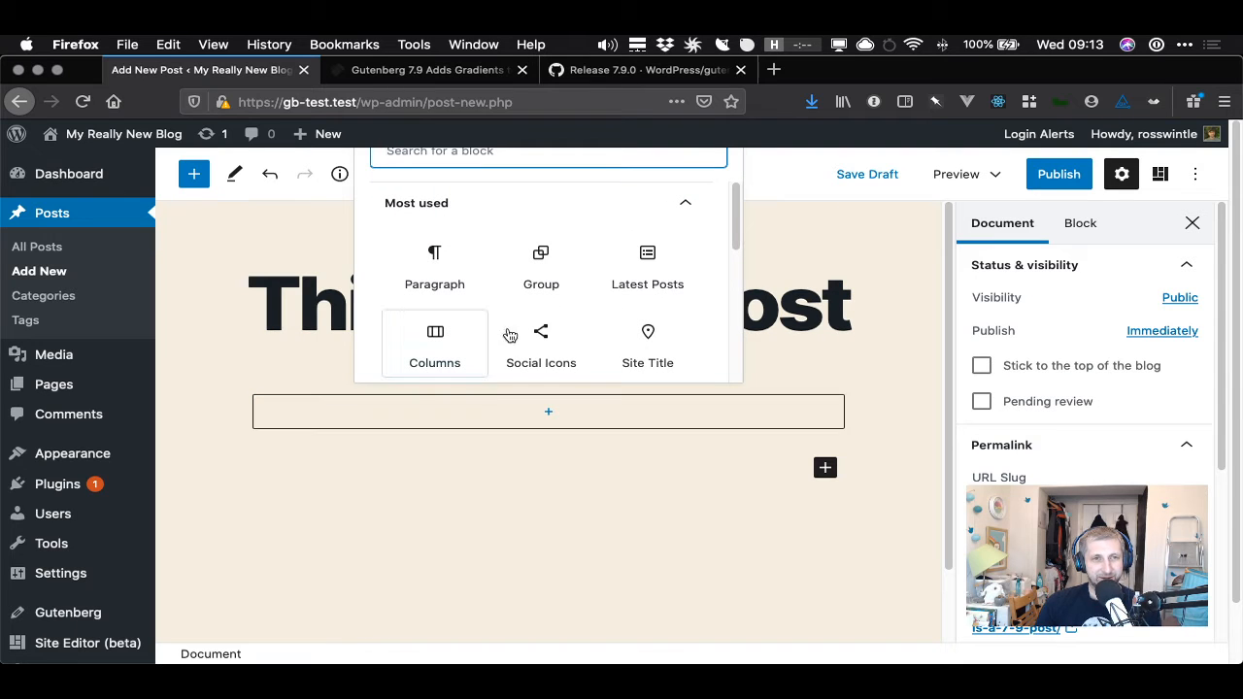
click(356, 416)
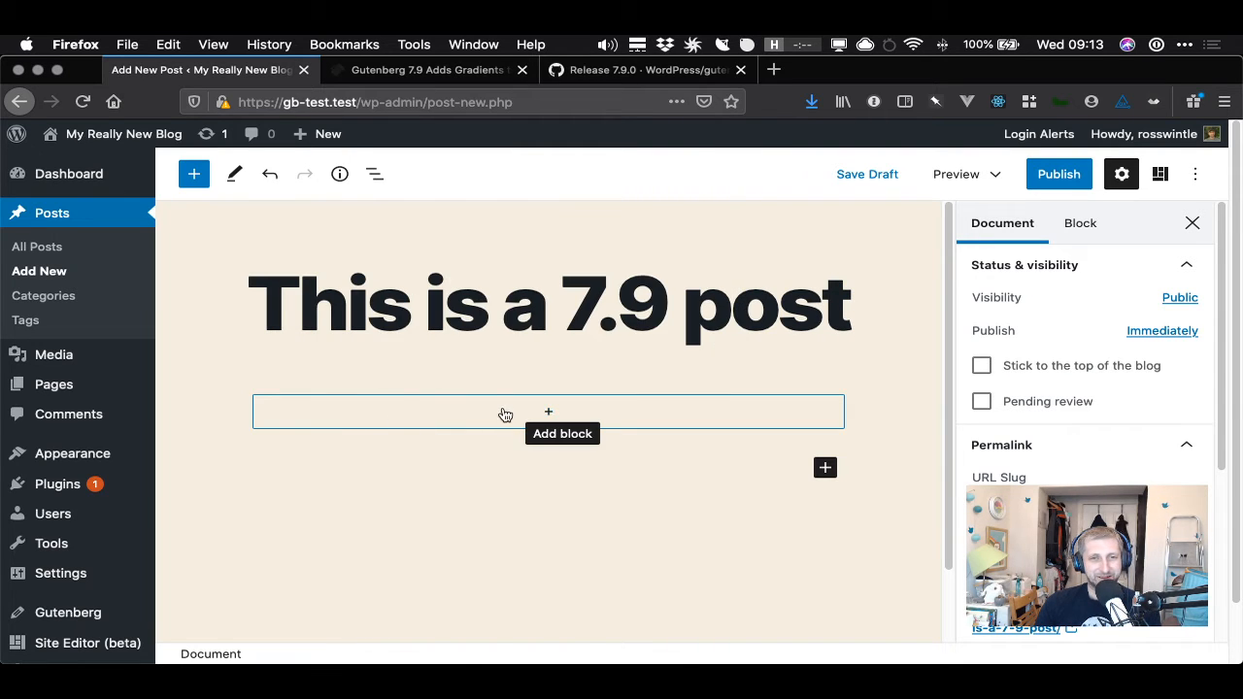
click(505, 415)
click(481, 419)
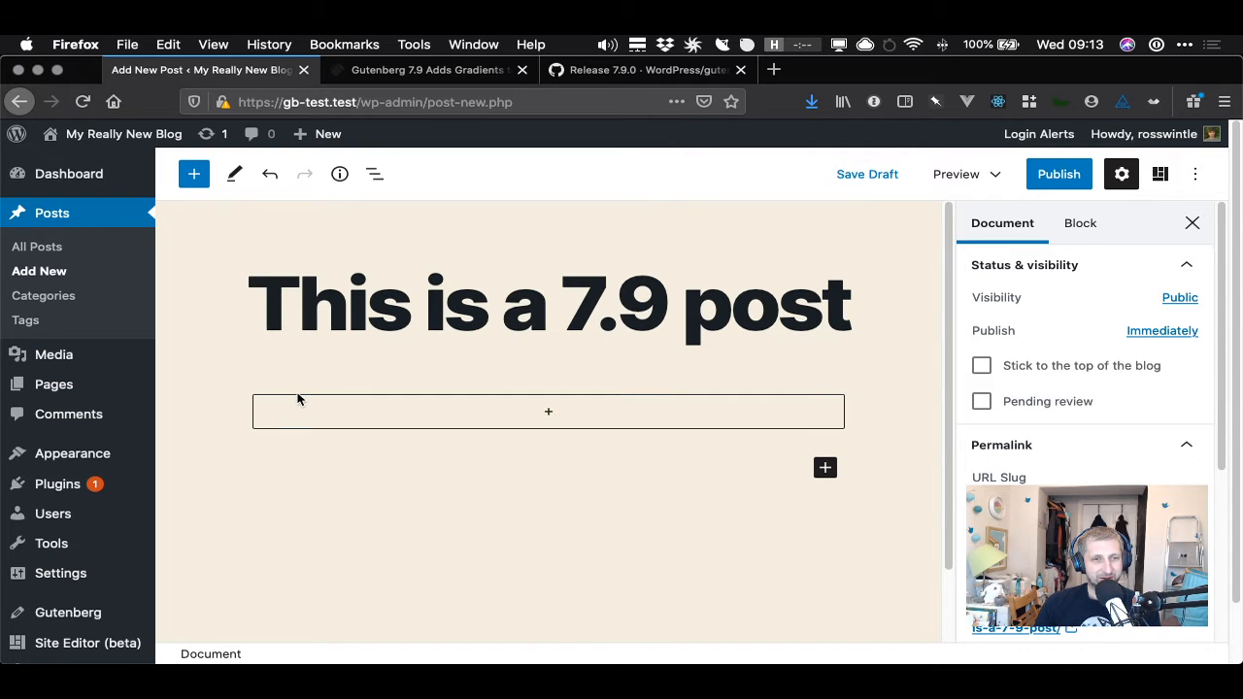
click(301, 403)
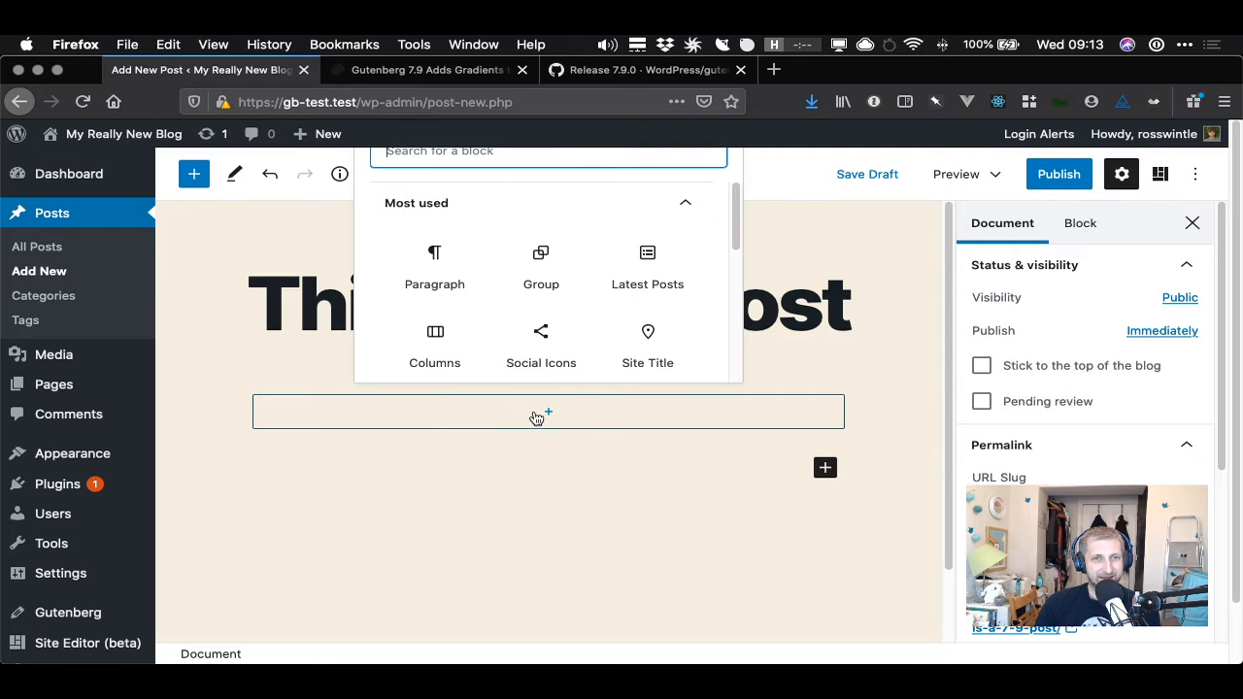
click(358, 459)
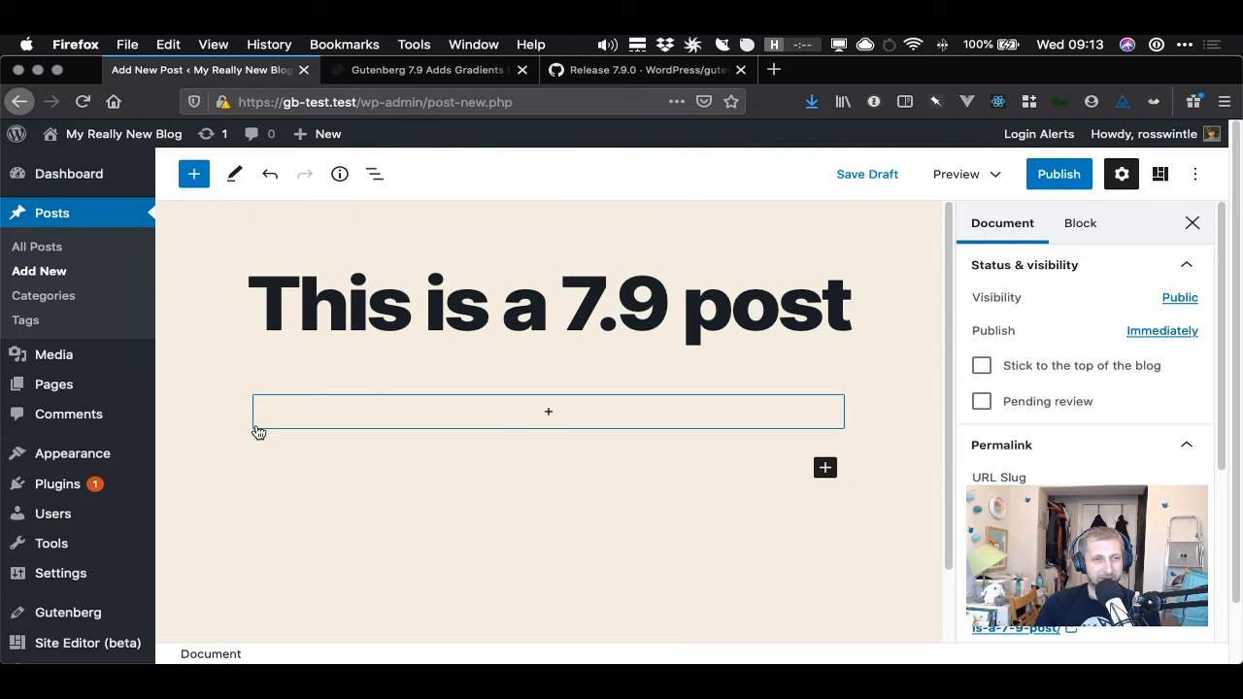
click(259, 427)
click(599, 457)
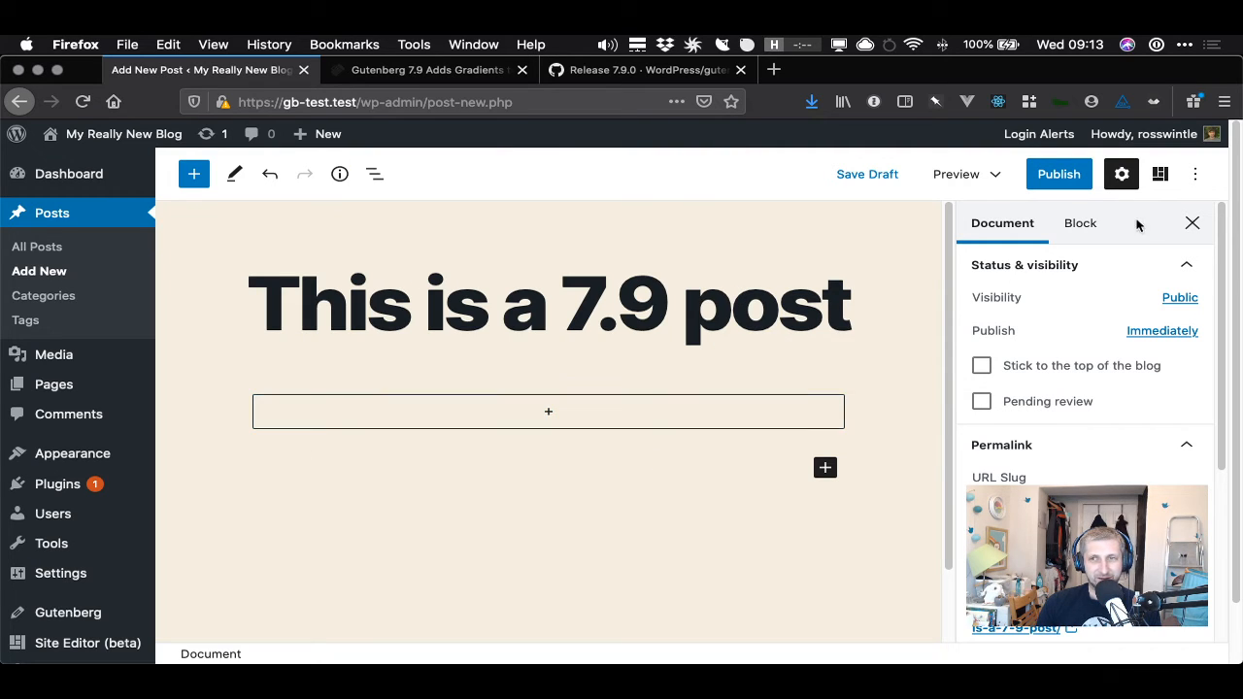
click(1084, 224)
click(724, 426)
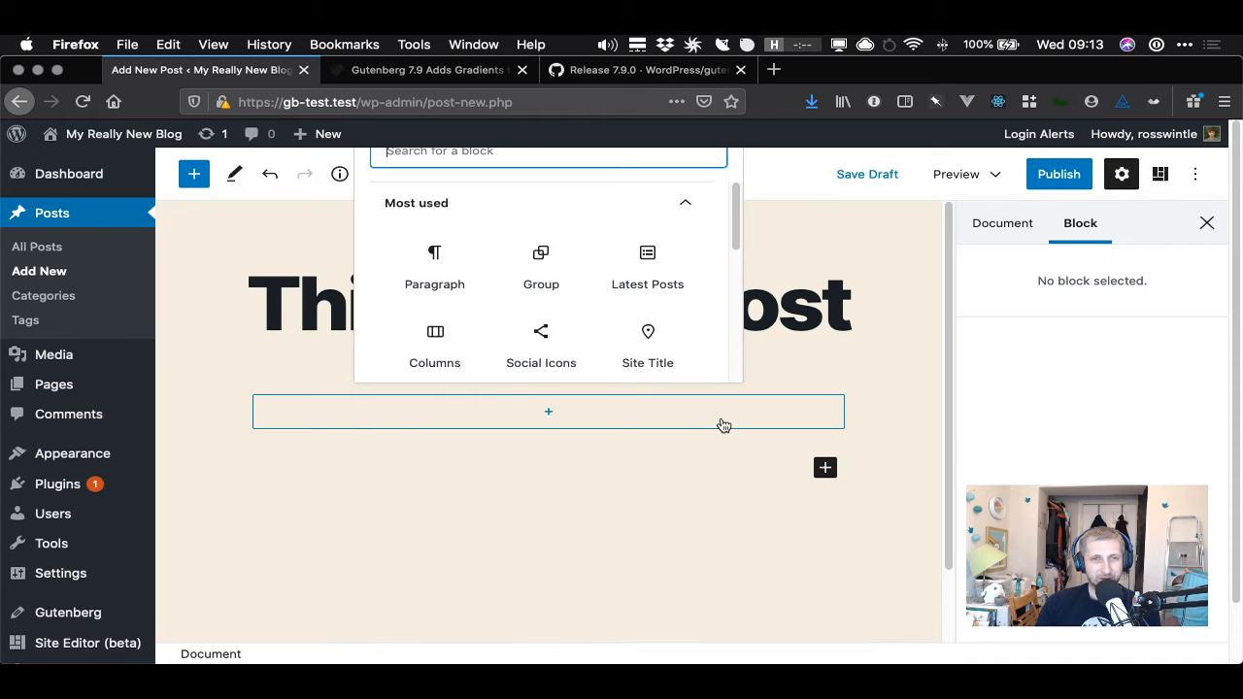
click(716, 437)
click(723, 425)
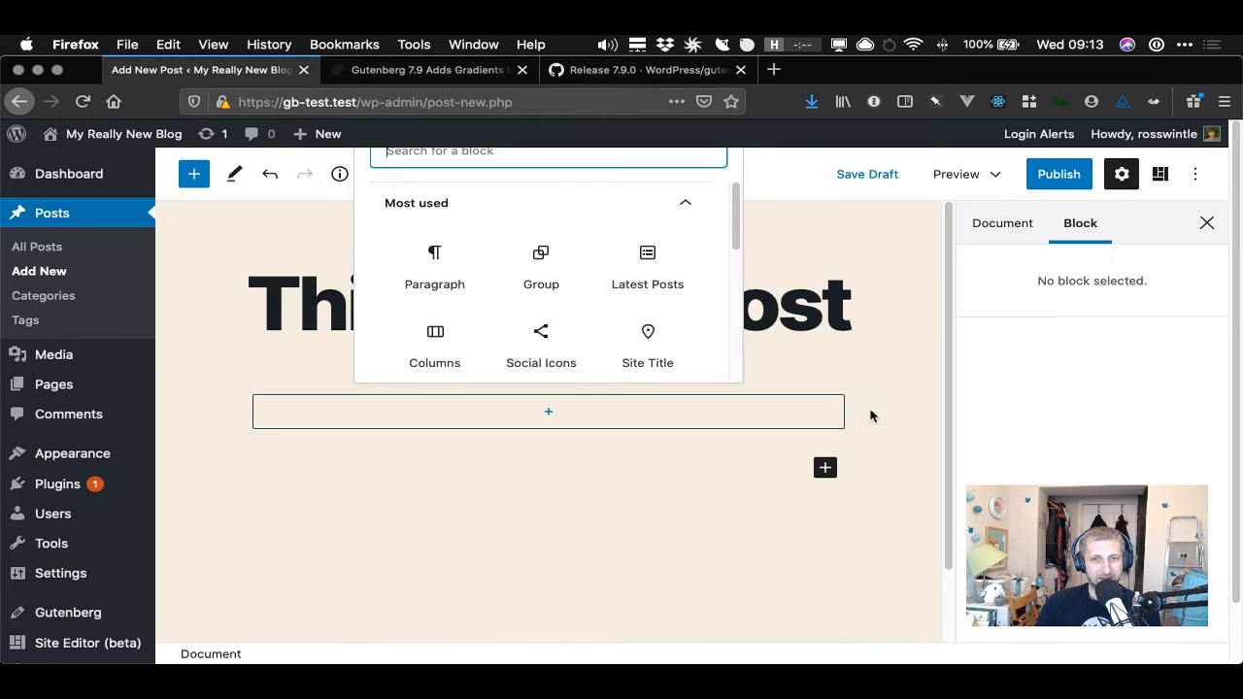
click(869, 416)
- Add an empty paragraph block below the Group block
click(579, 446)
click(574, 409)
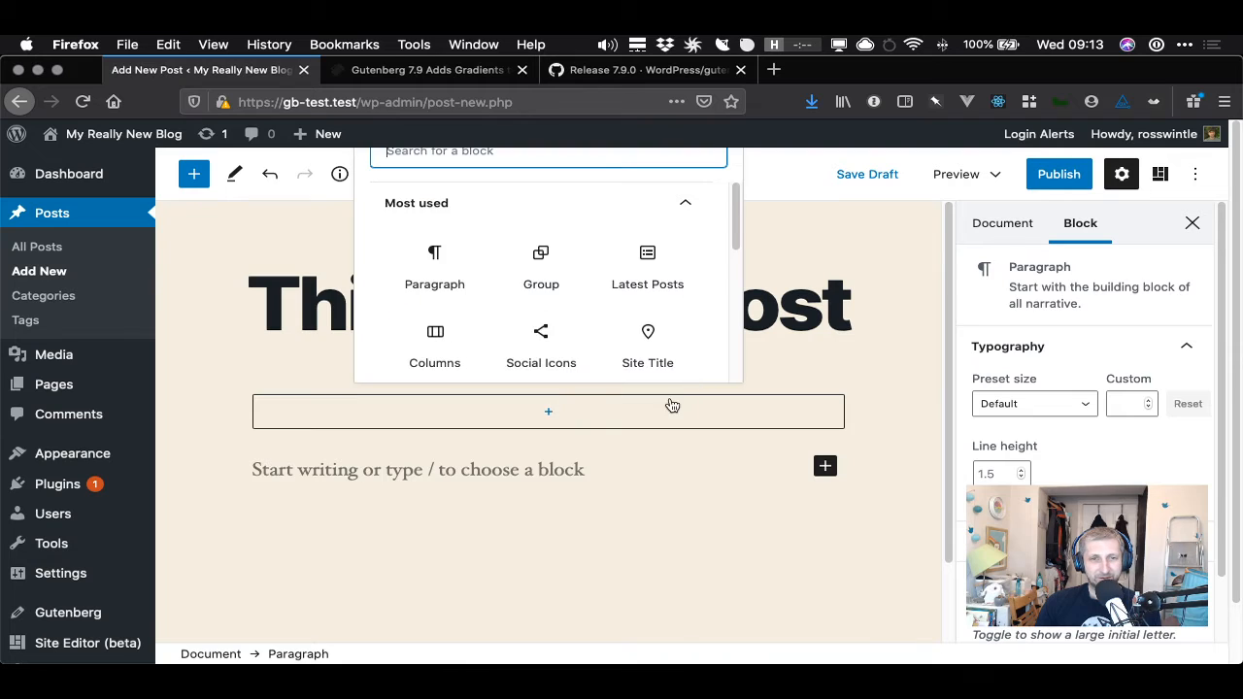
click(565, 442)
click(564, 418)
click(572, 459)
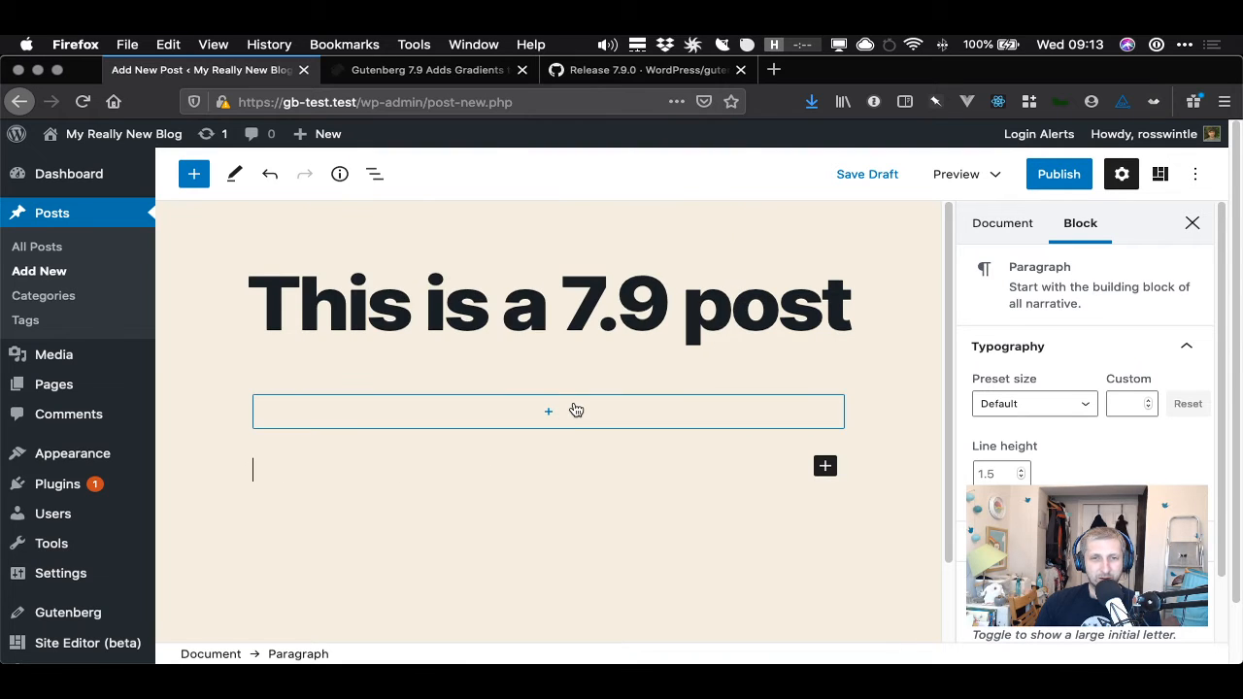
click(573, 414)
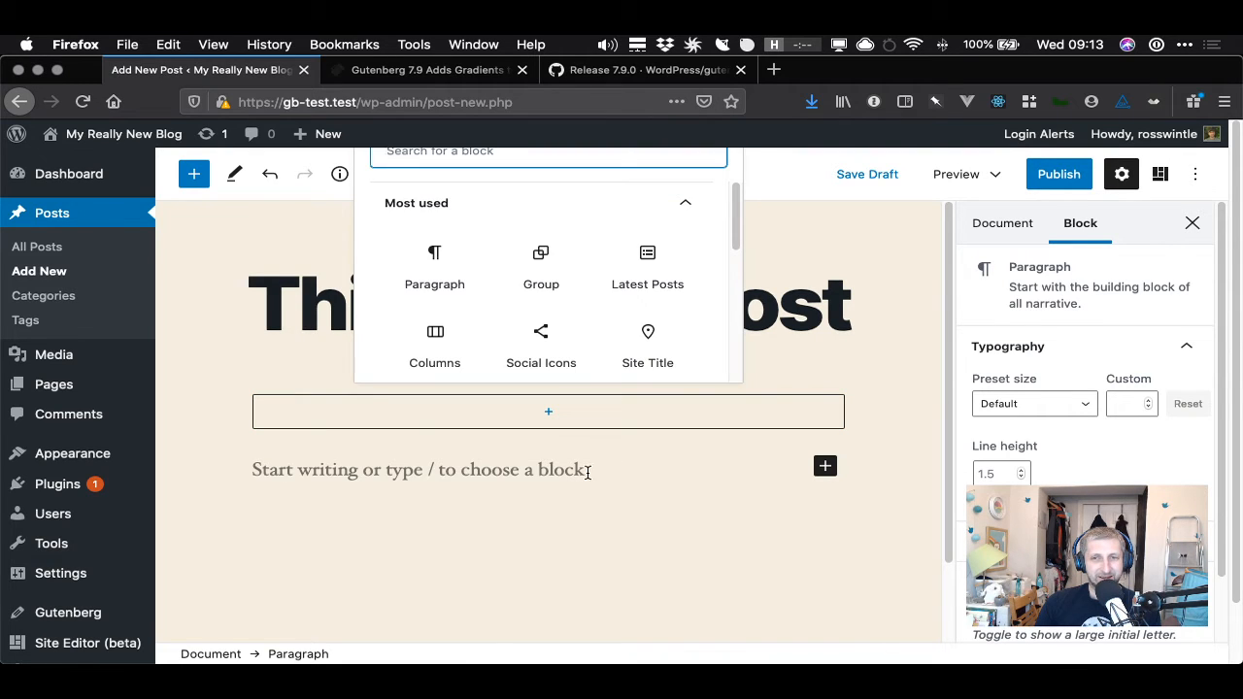
click(574, 473)
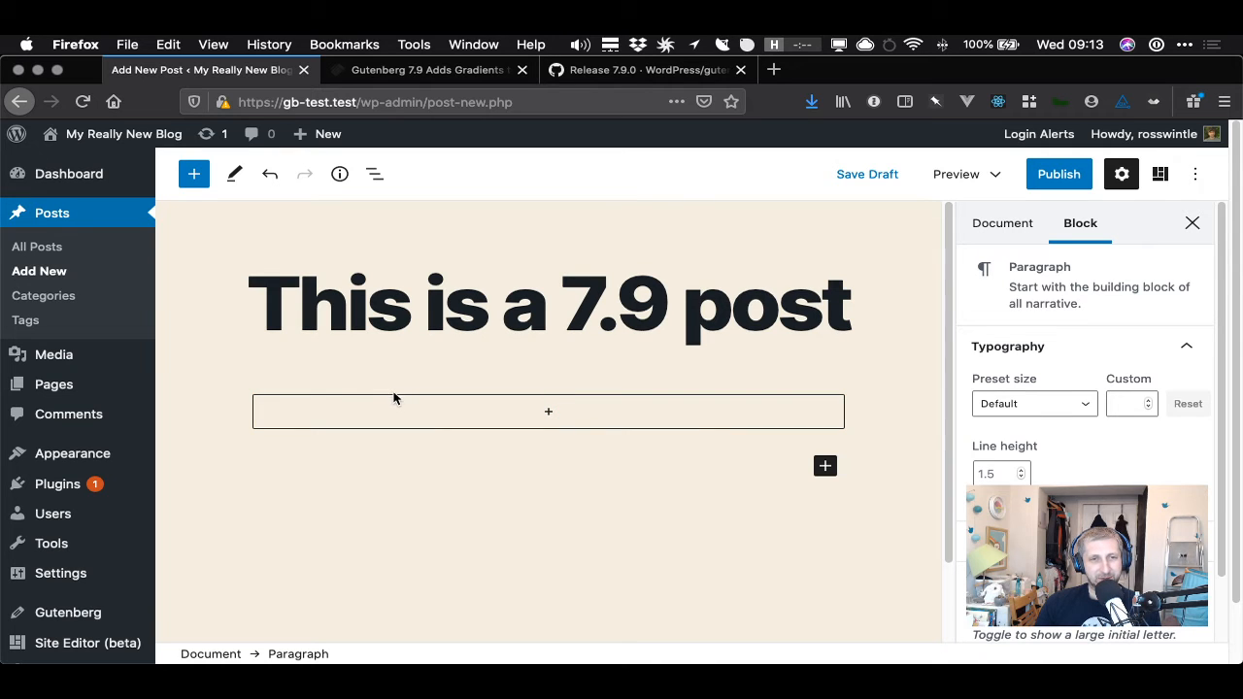
- Select the Group block through block navigation to show its settings
click(390, 399)
click(393, 403)
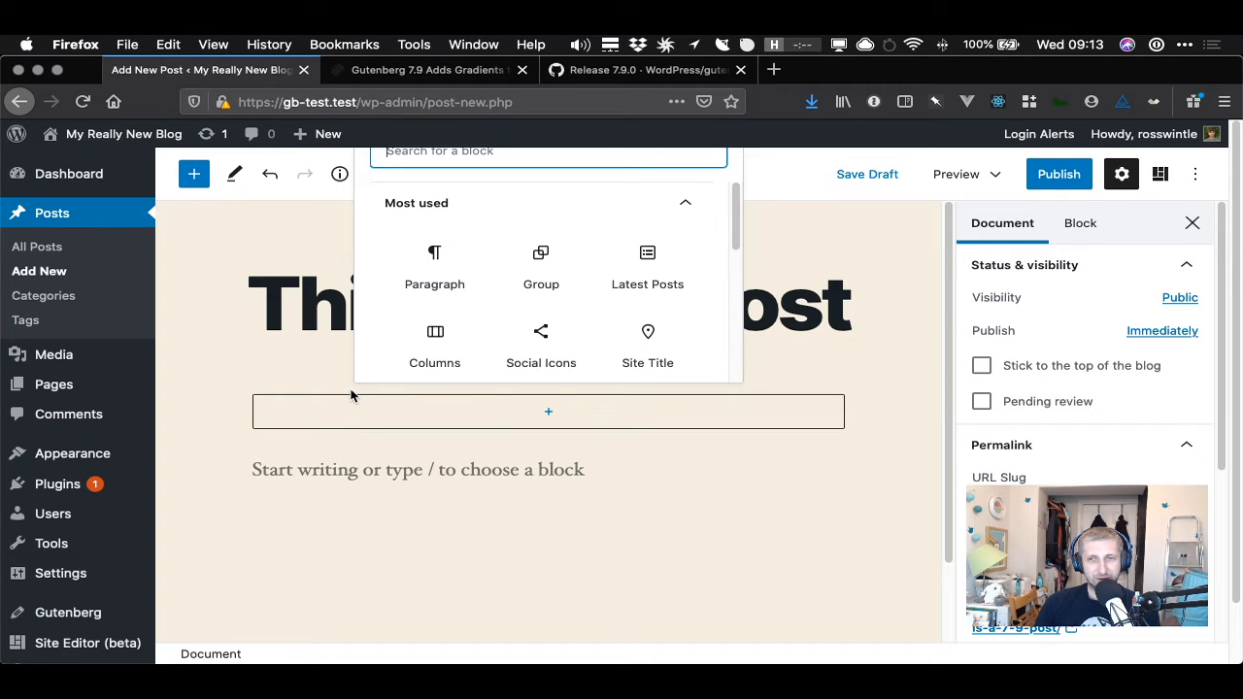
click(230, 424)
click(602, 414)
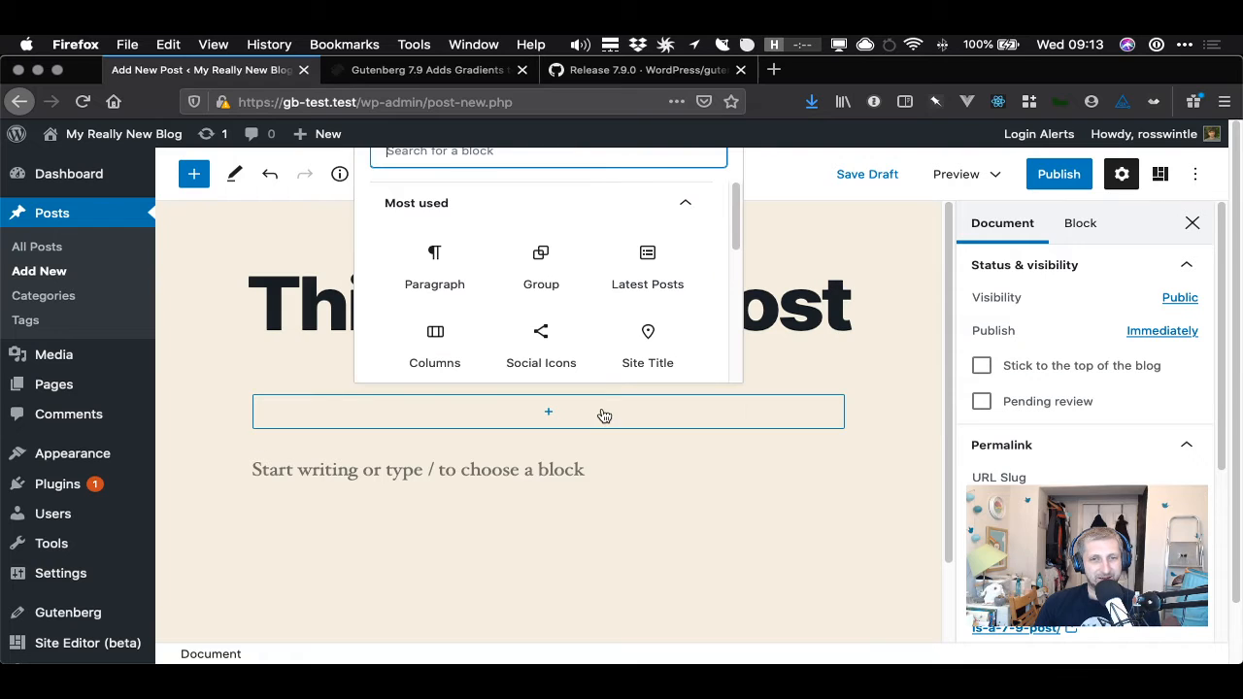
click(684, 506)
click(591, 419)
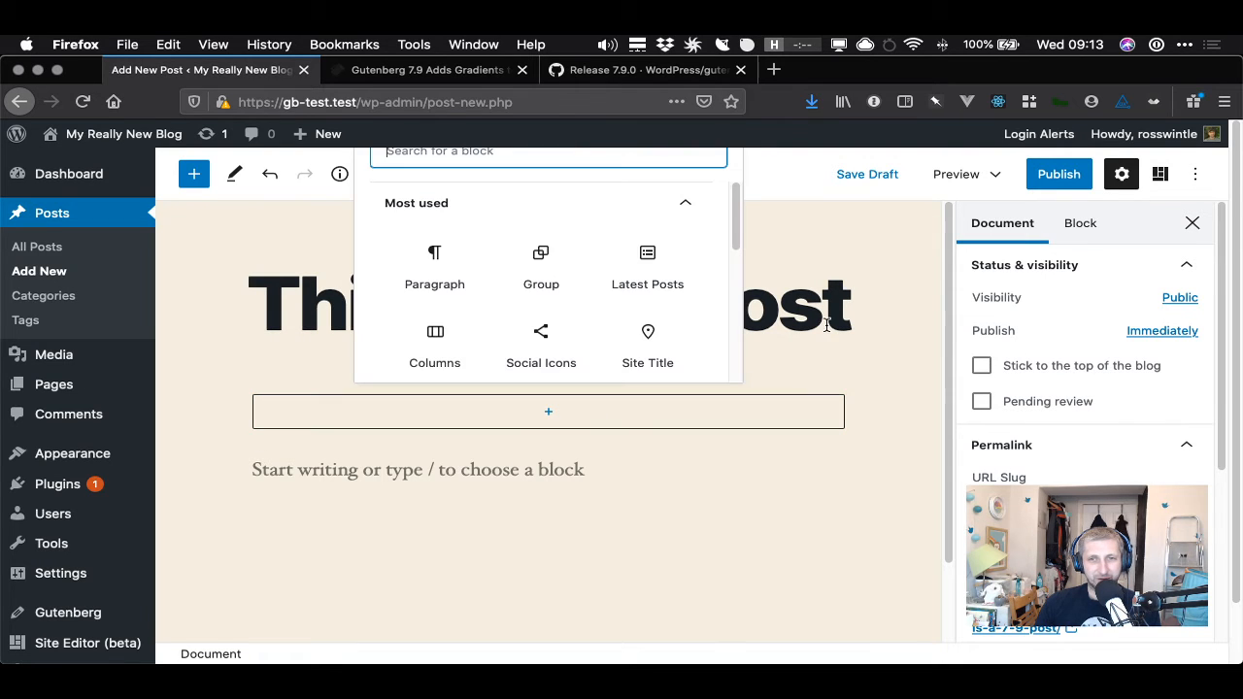
click(966, 328)
click(1078, 224)
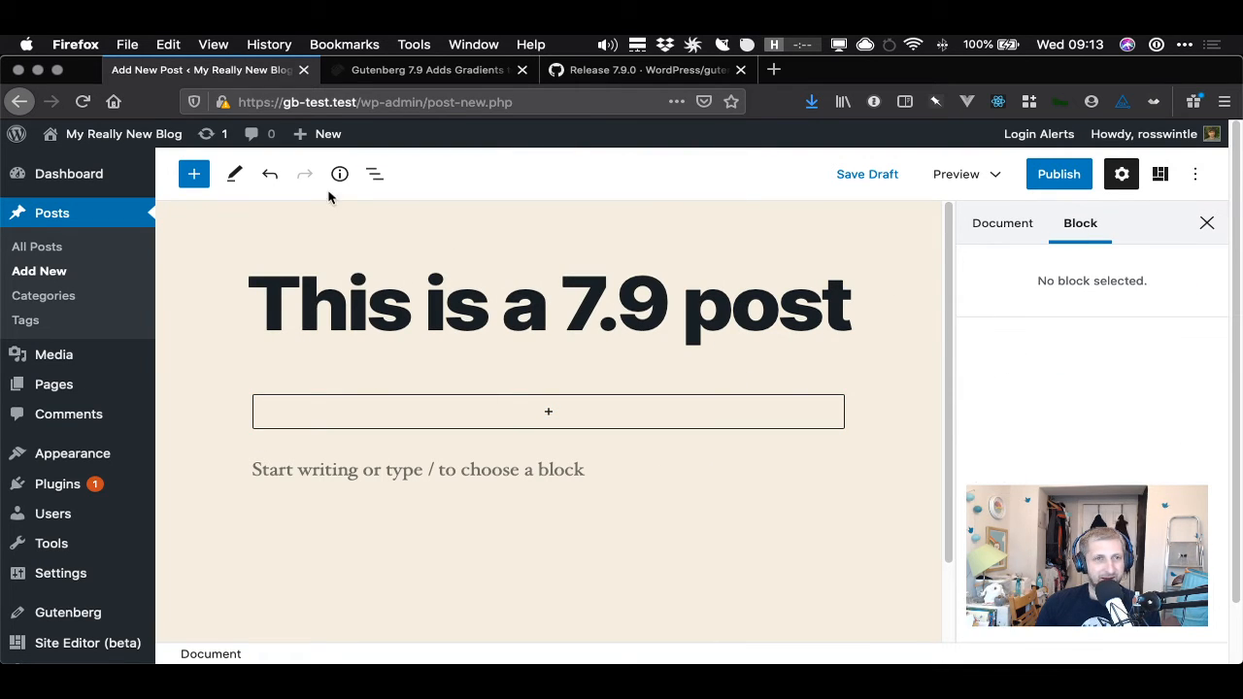
click(375, 174)
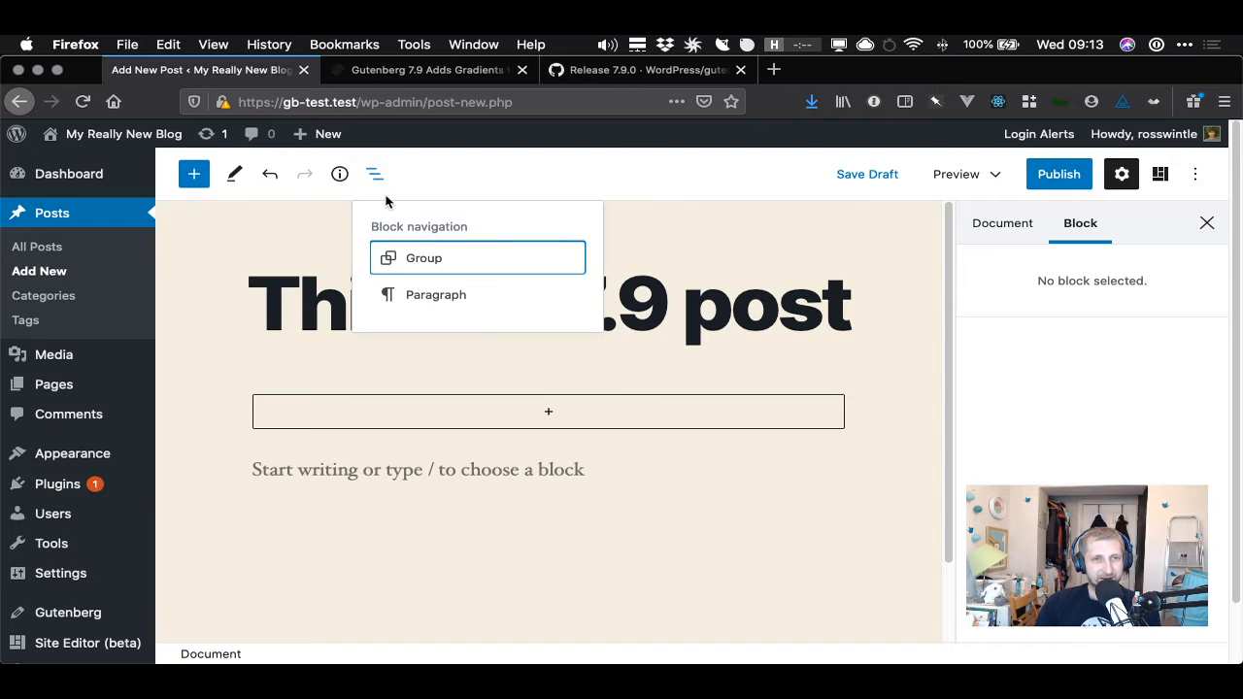
click(455, 264)
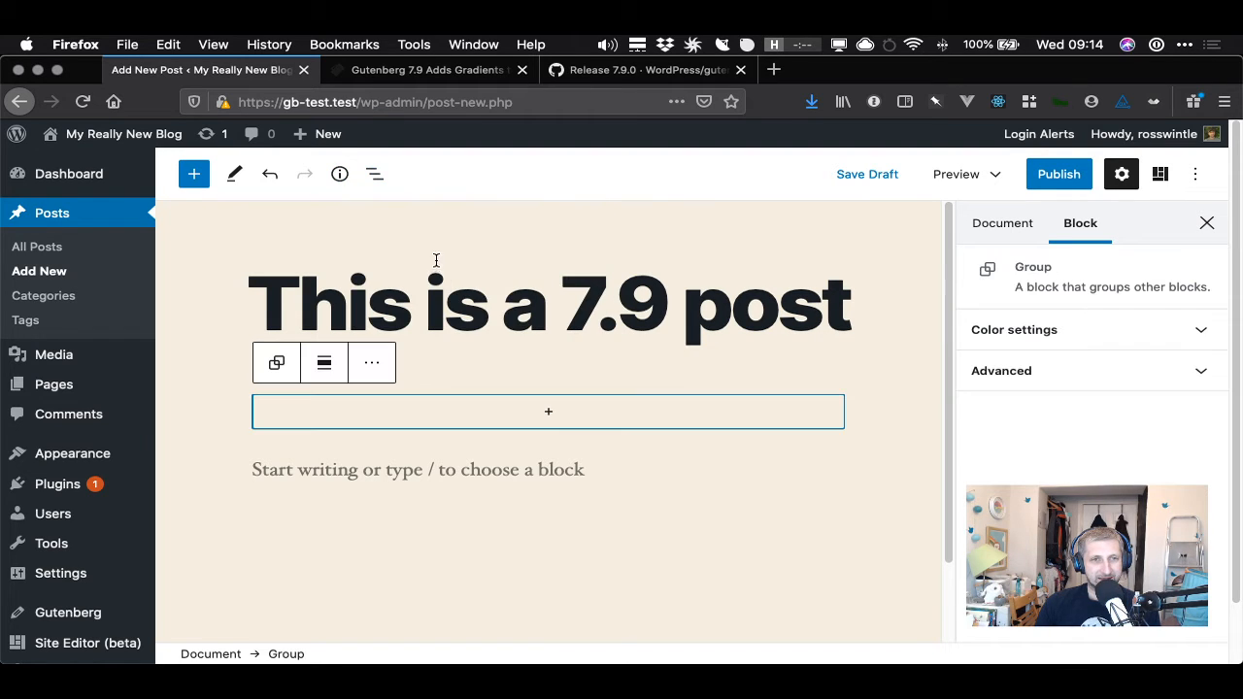
- Insert a Quote block inside the Group block
click(324, 362)
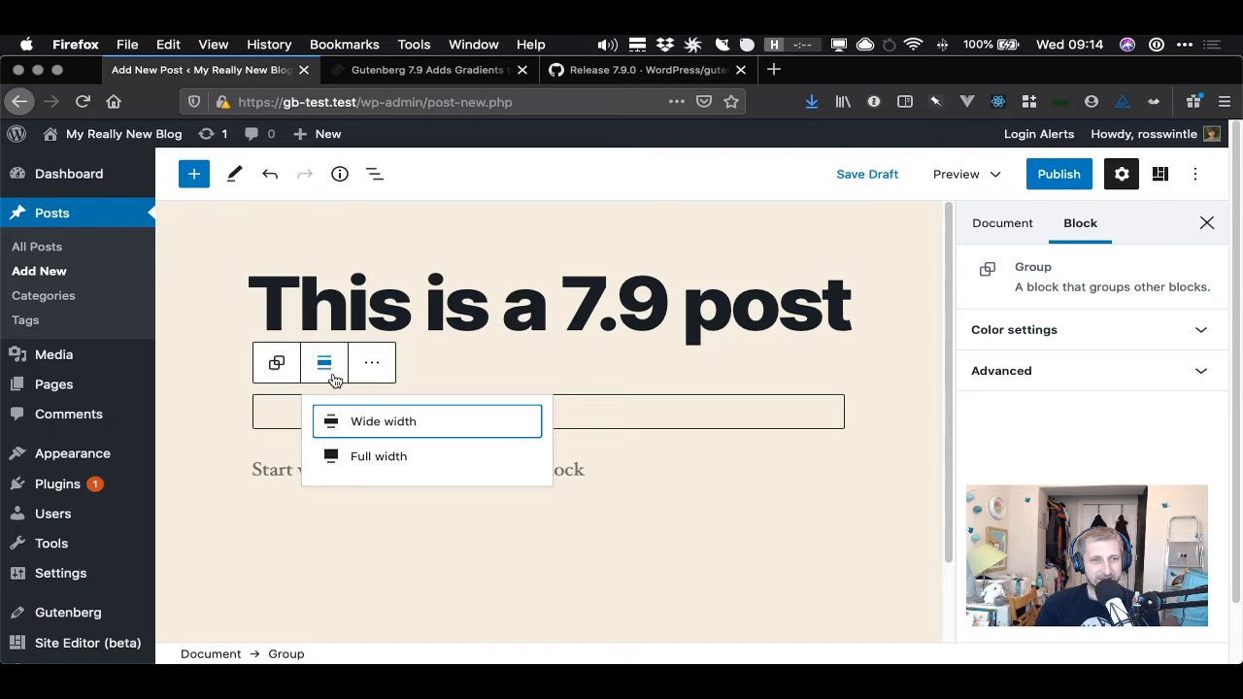
click(528, 358)
click(544, 415)
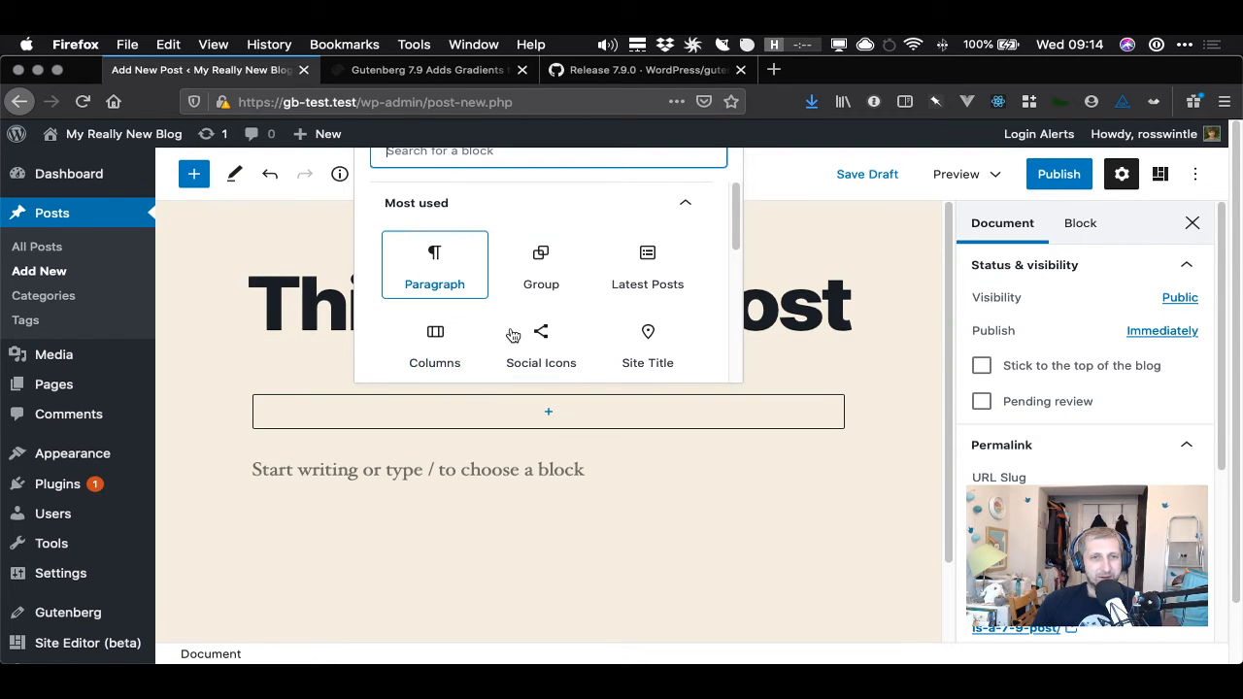
scroll(621, 340, down, 1)
scroll(622, 340, down, 3)
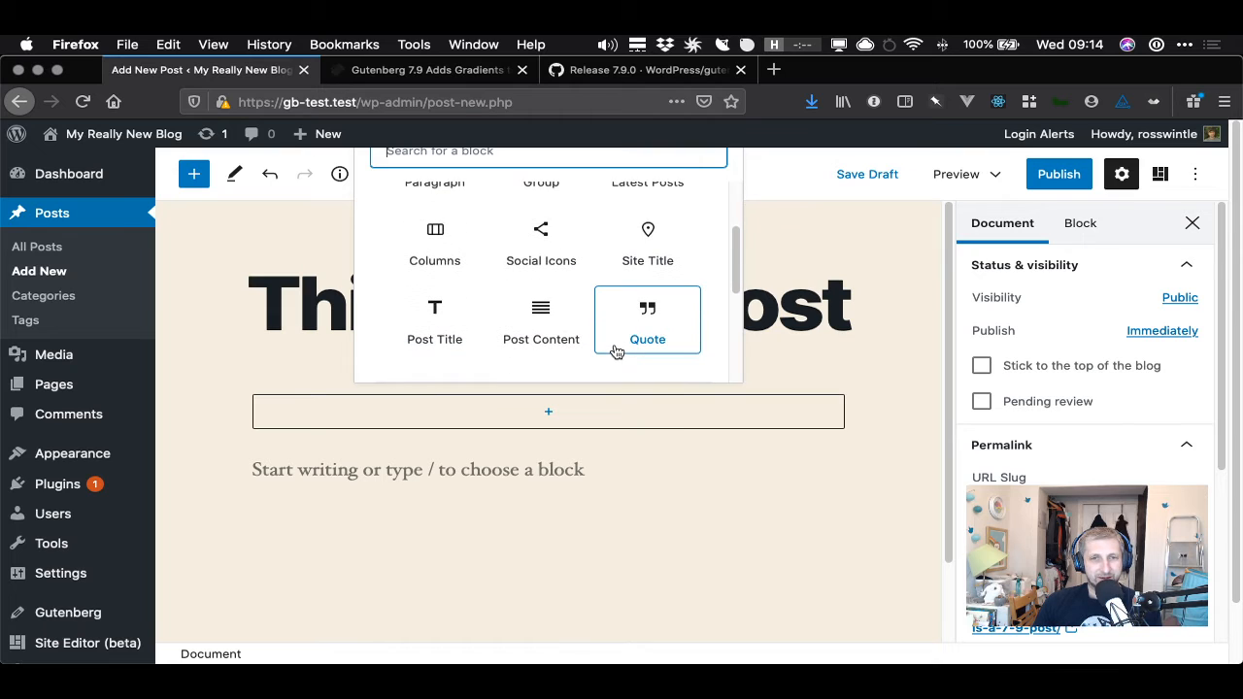
key(Tab)
click(640, 322)
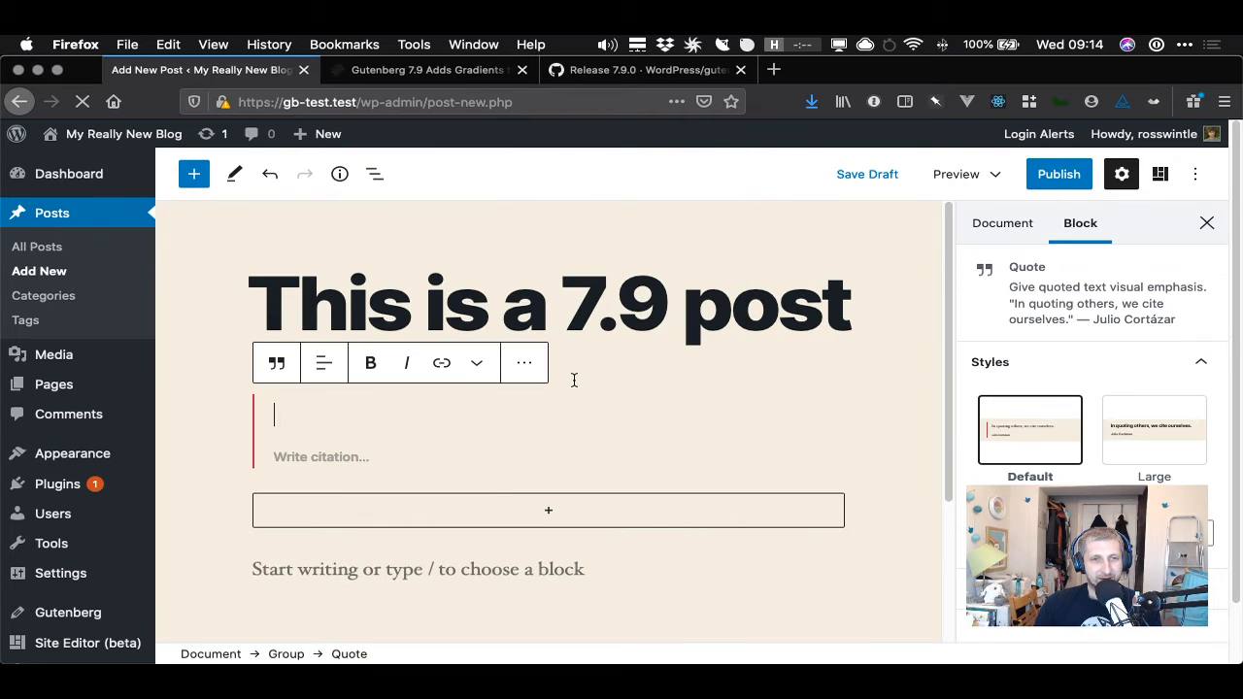
- Write the quote text 'There was a young man from Swindon'
text(The)
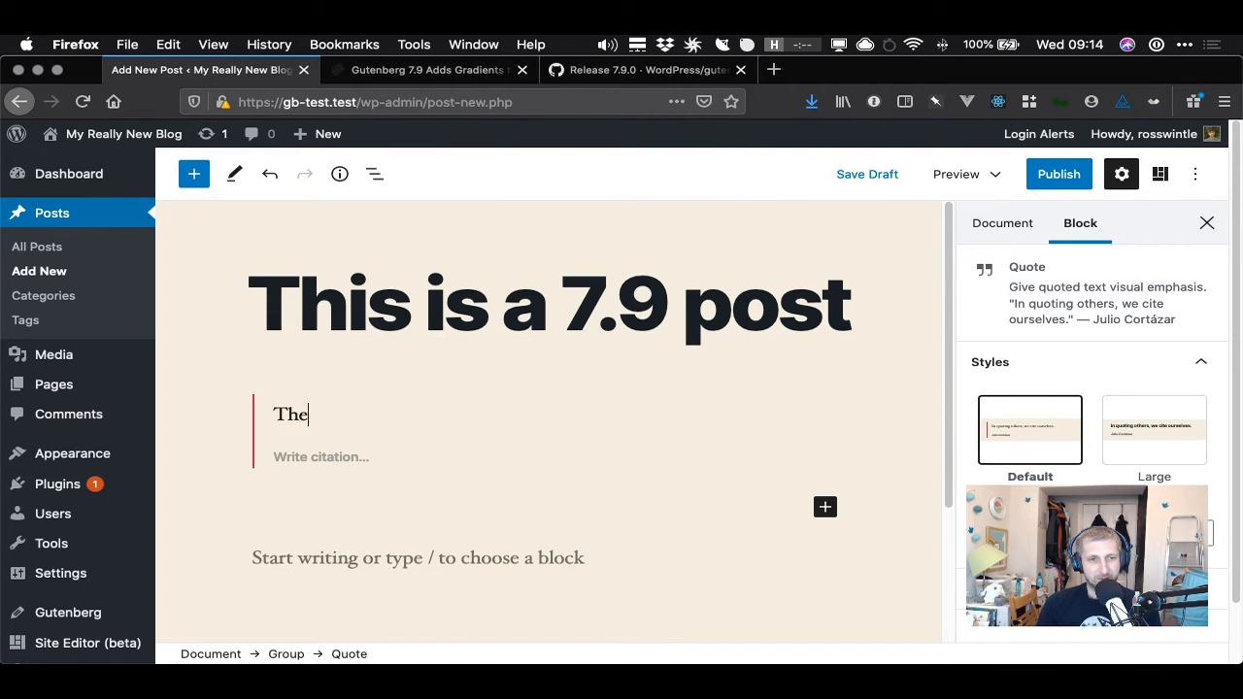
text(re was a)
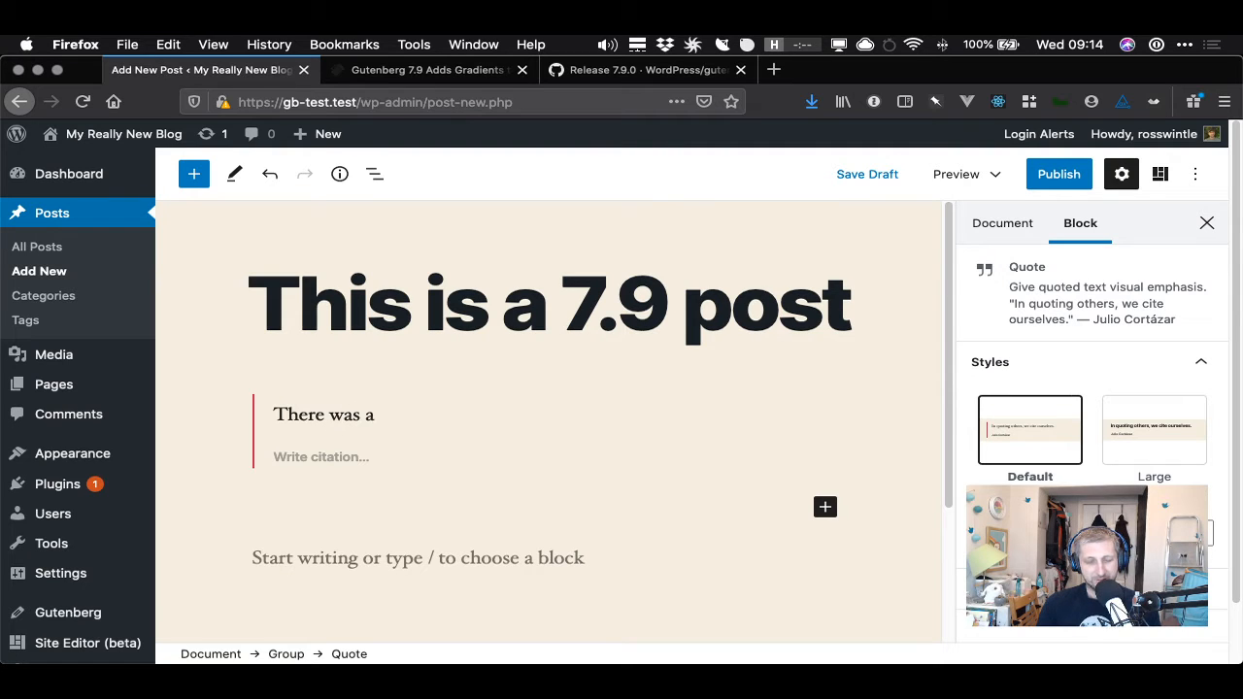
text( yound m)
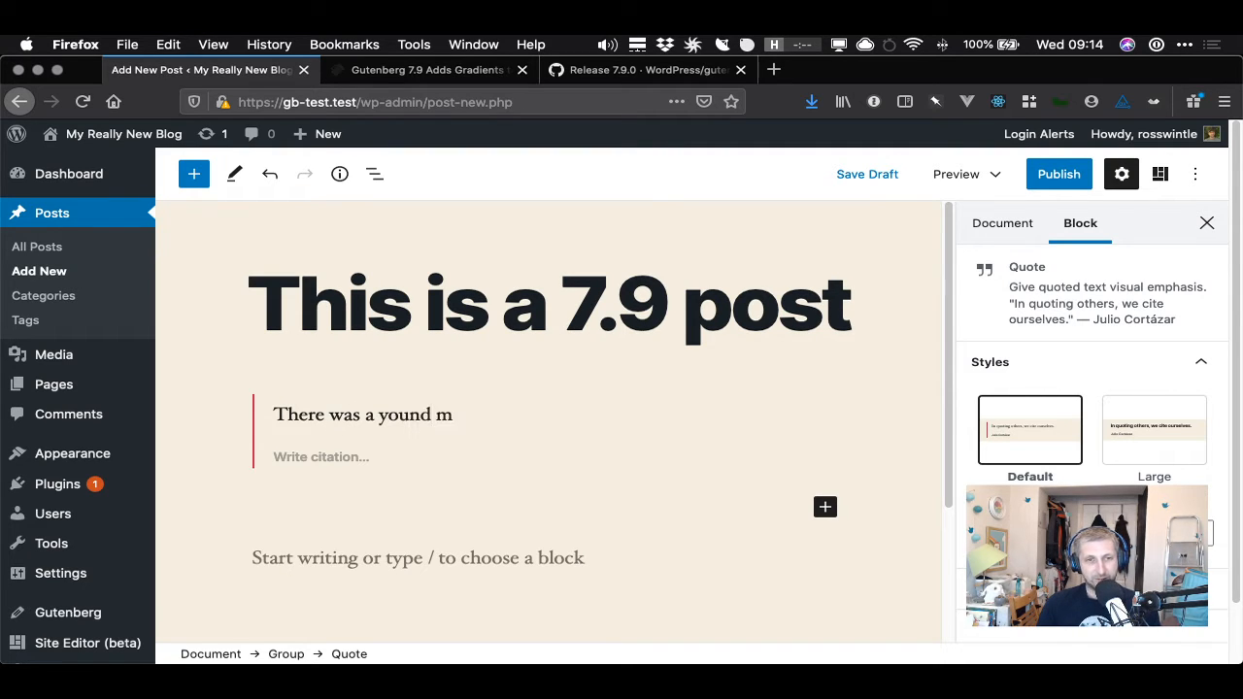
text(an from)
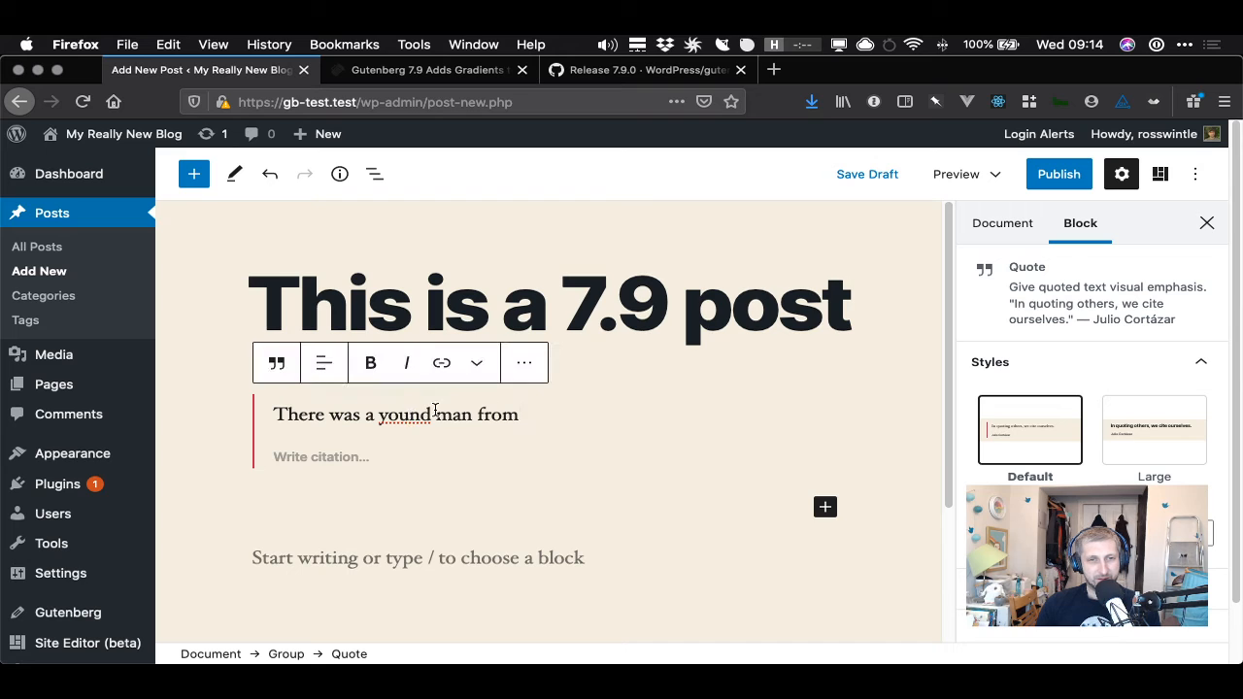
click(434, 415)
key(BackSpace)
text(g)
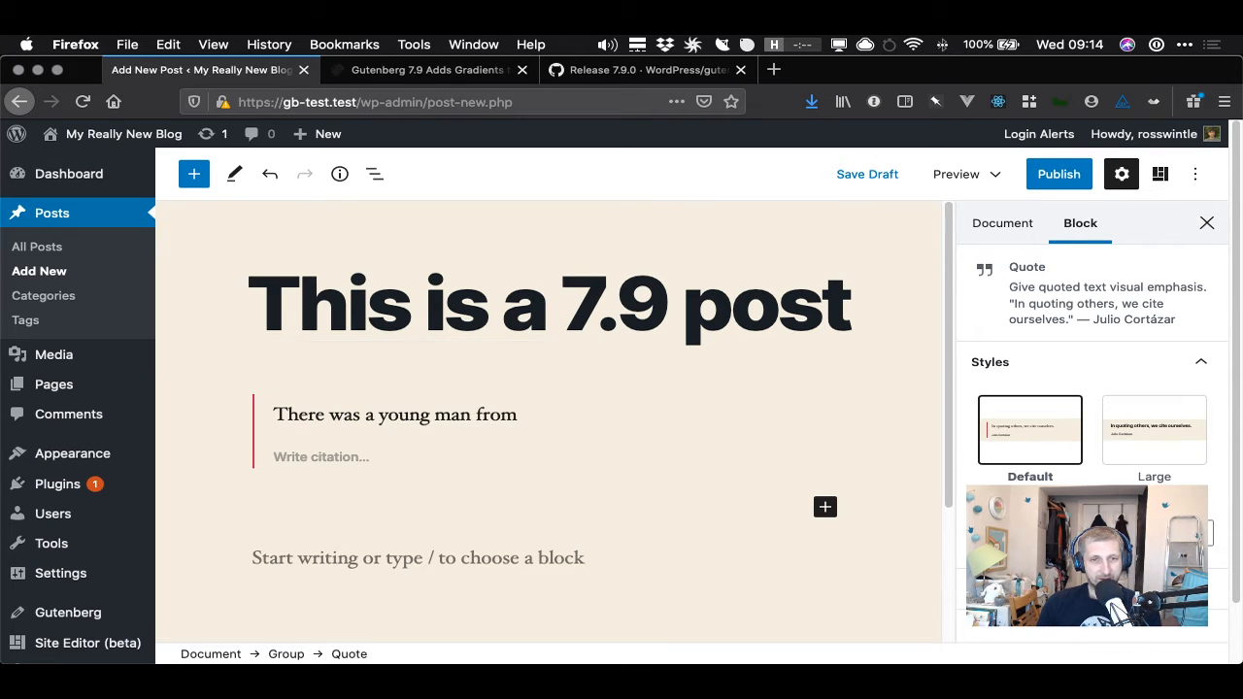
text( man from Swindon)
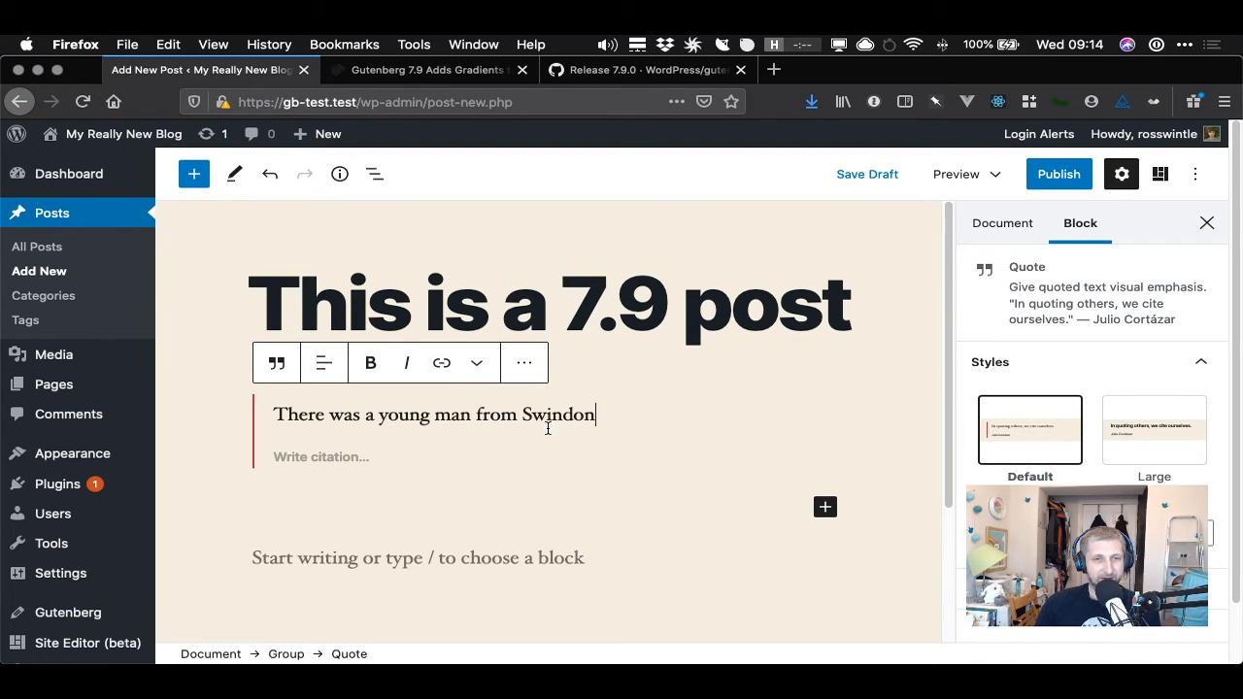
- Enter the citation 'Limerick writers inc.' for the quote
click(354, 457)
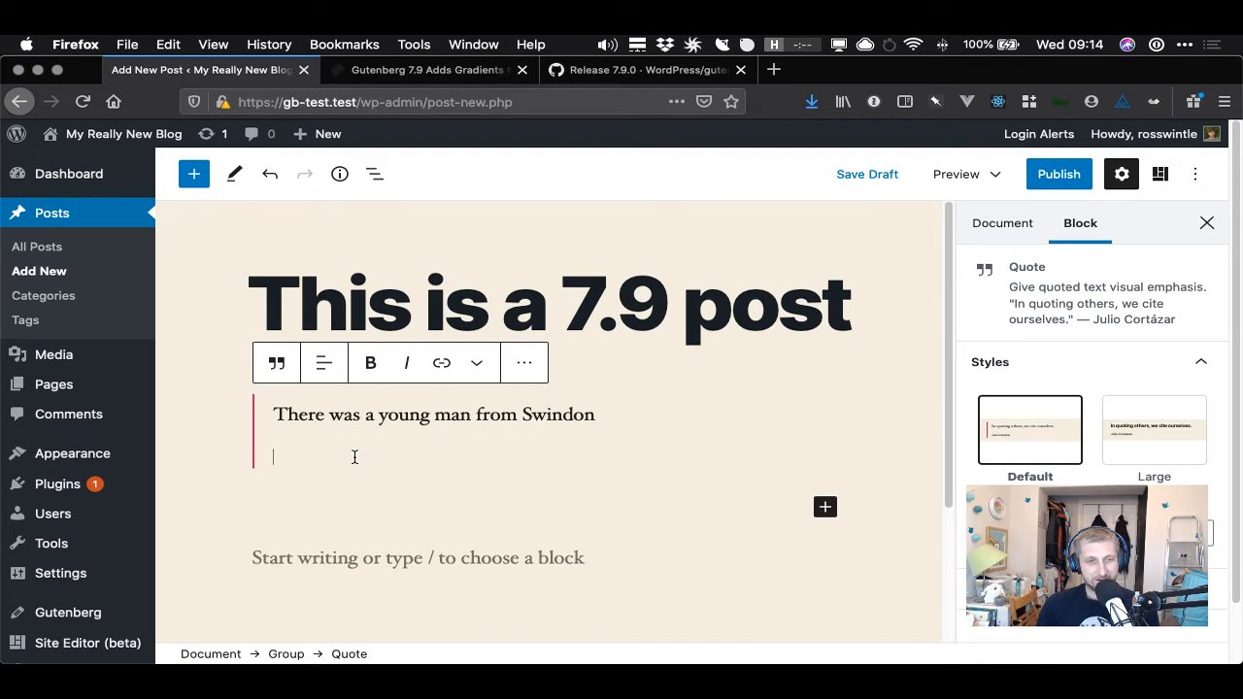
text(Lime)
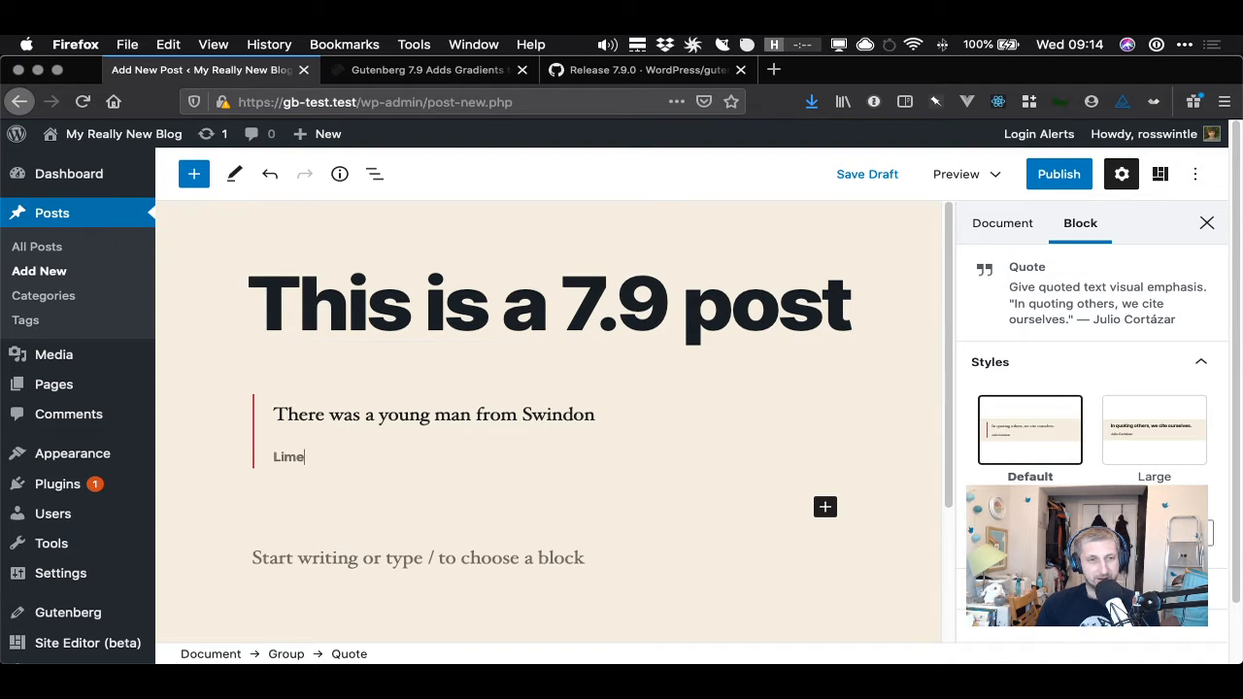
text(rick)
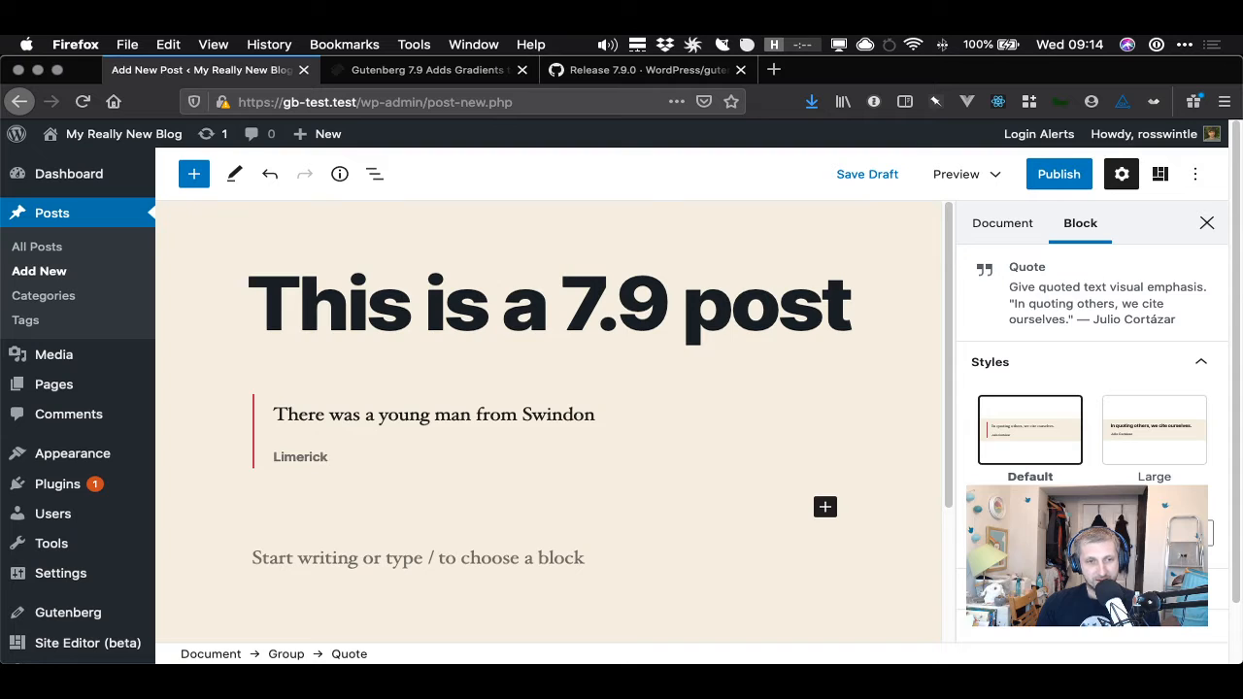
text( writiers inc.)
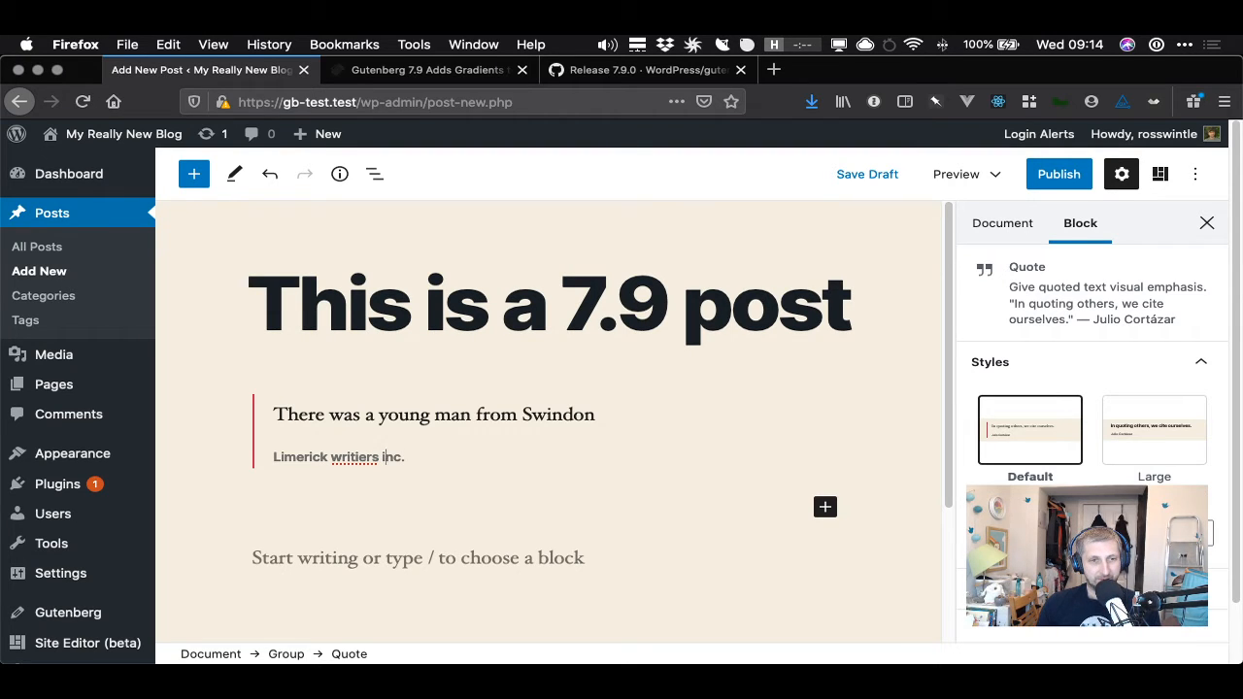
key(BackSpace)
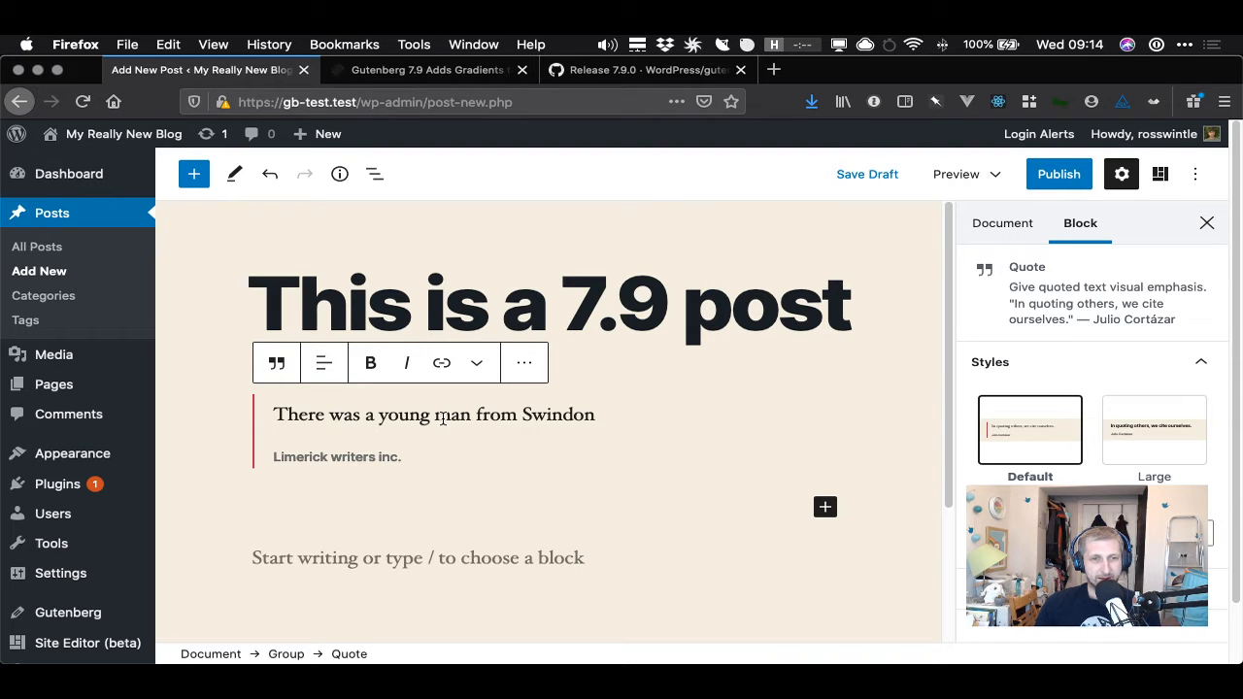
- Insert a new Paragraph block below the quote inside the Group
click(434, 452)
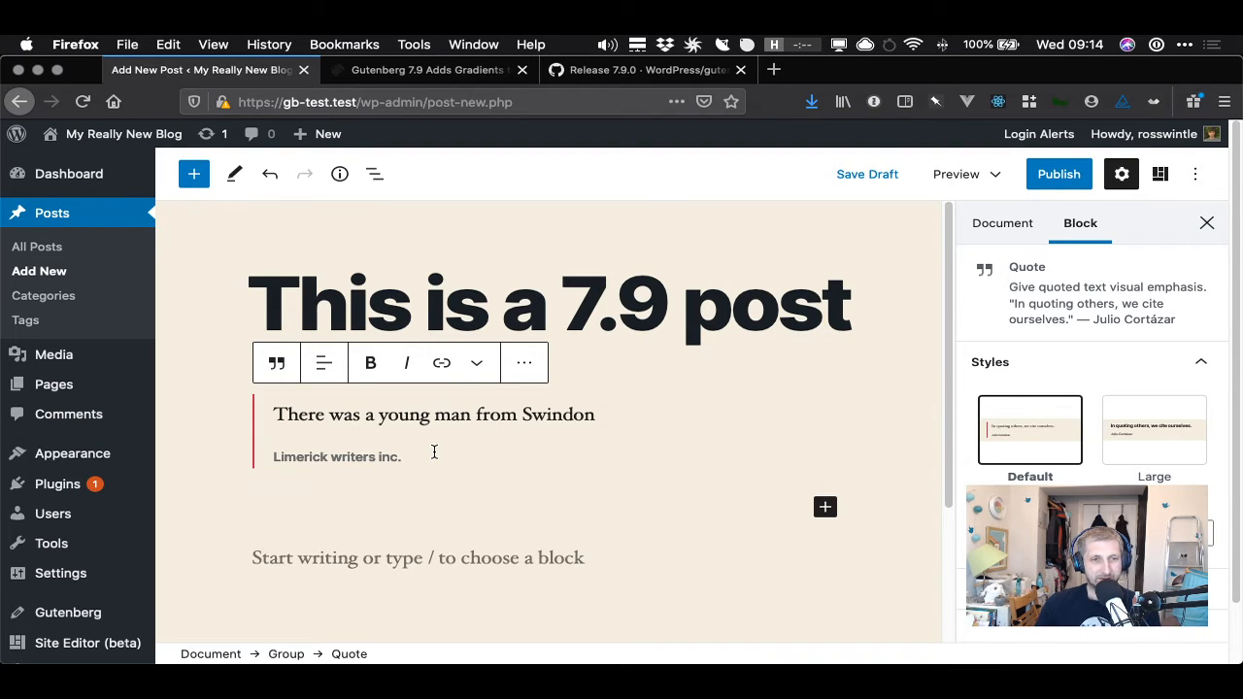
scroll(434, 452, down, 2)
scroll(435, 453, up, 1)
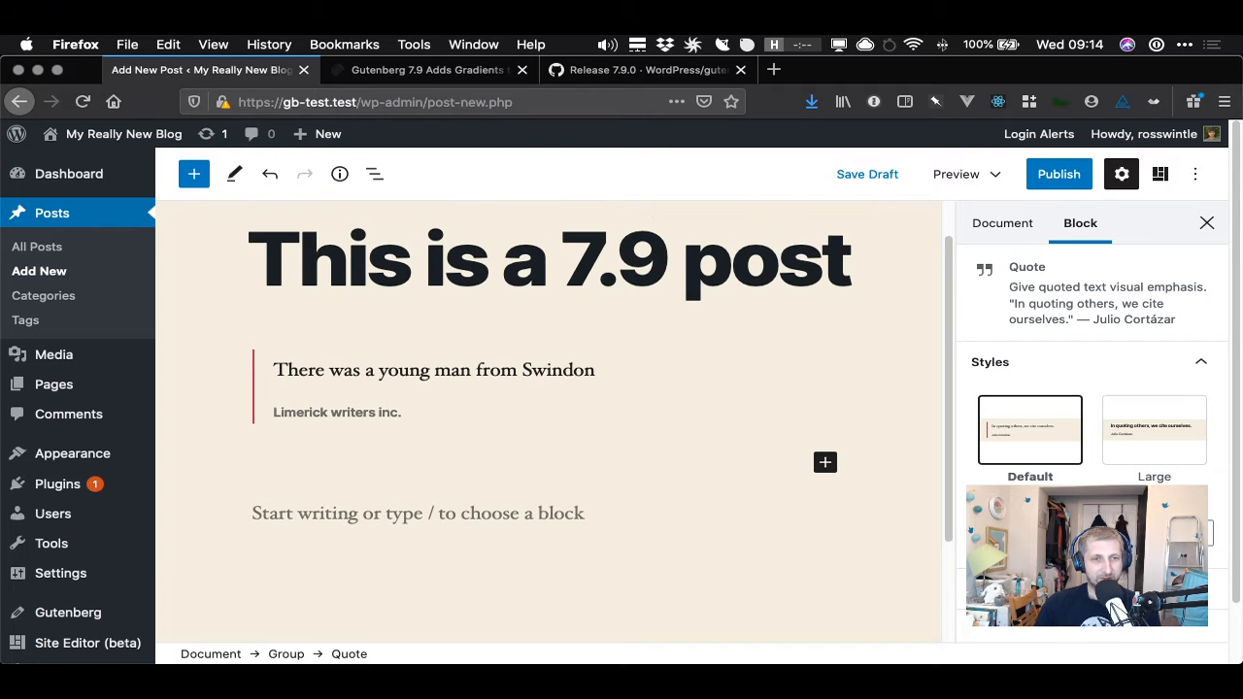
key(Return)
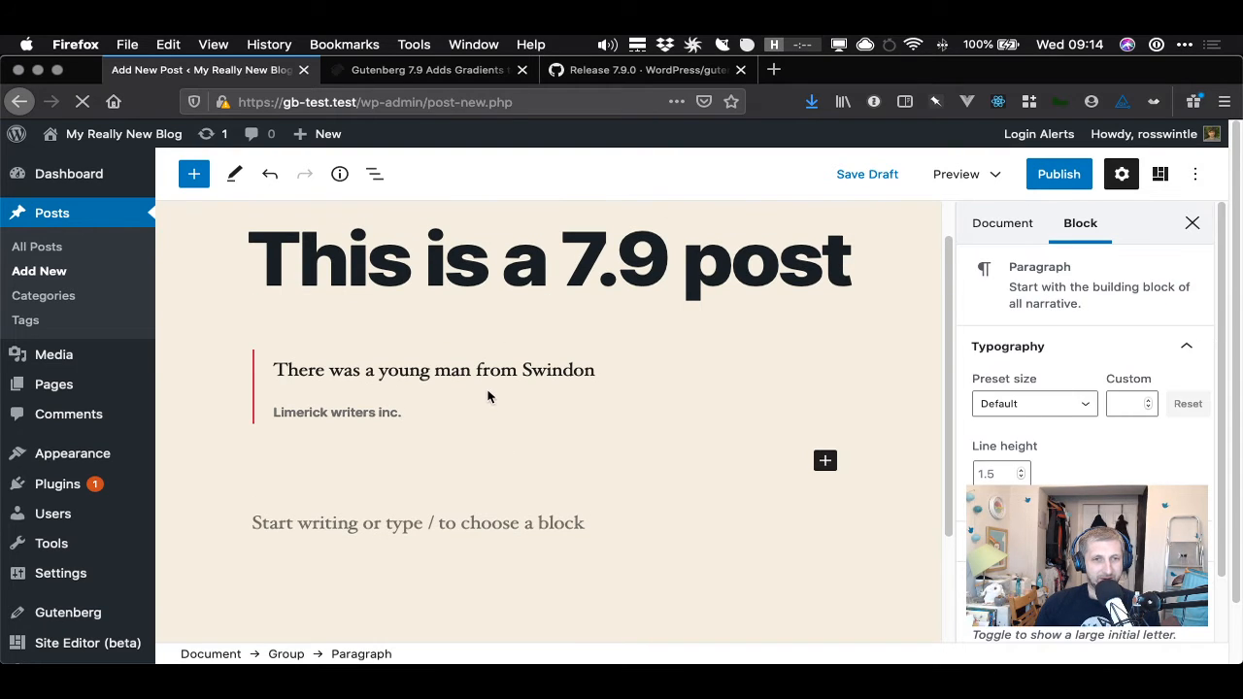
click(488, 397)
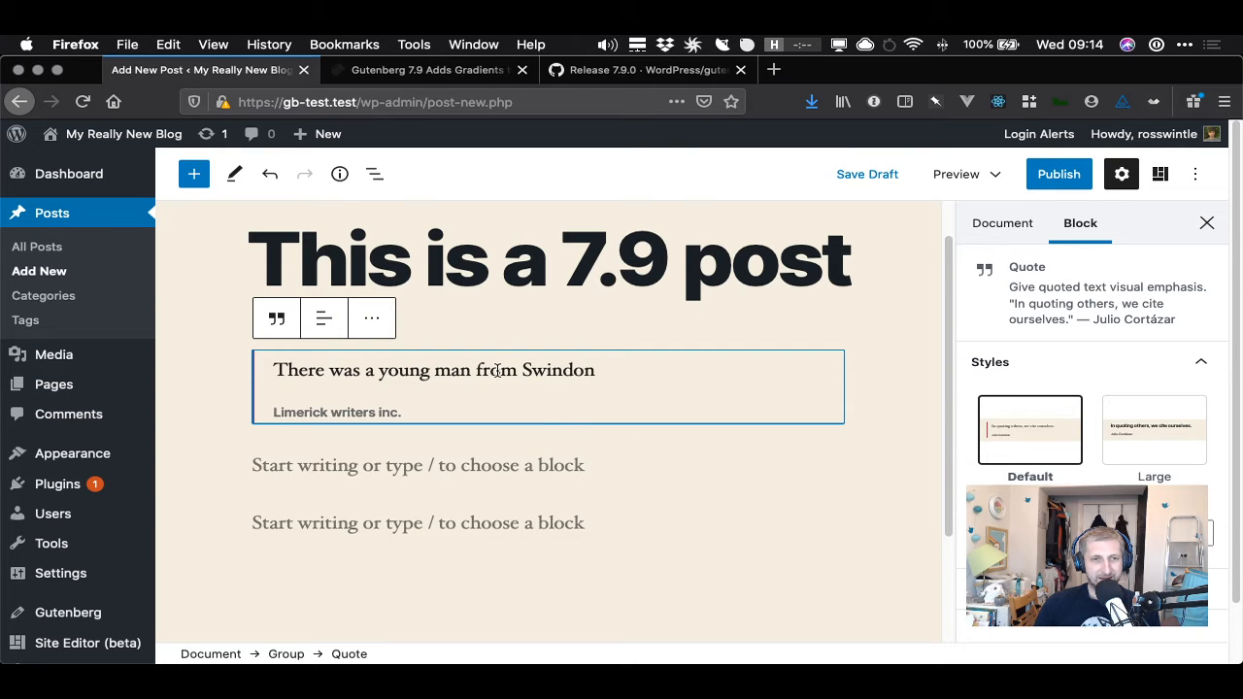
click(538, 374)
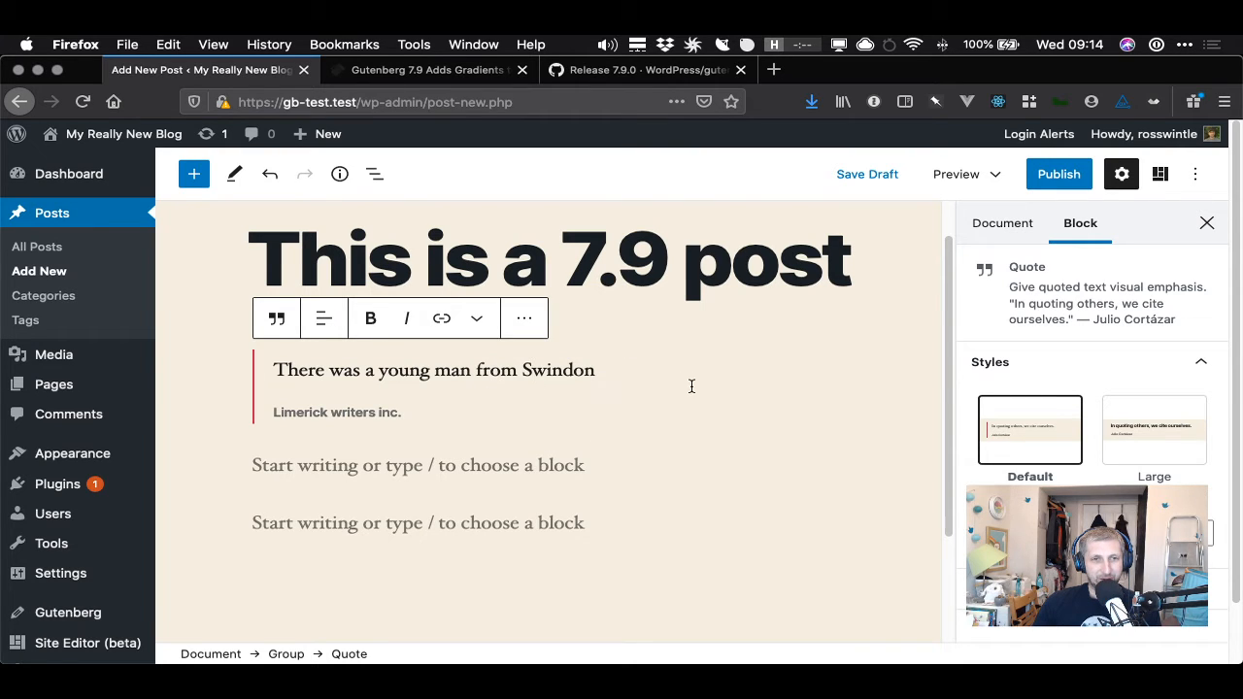
click(874, 380)
click(731, 395)
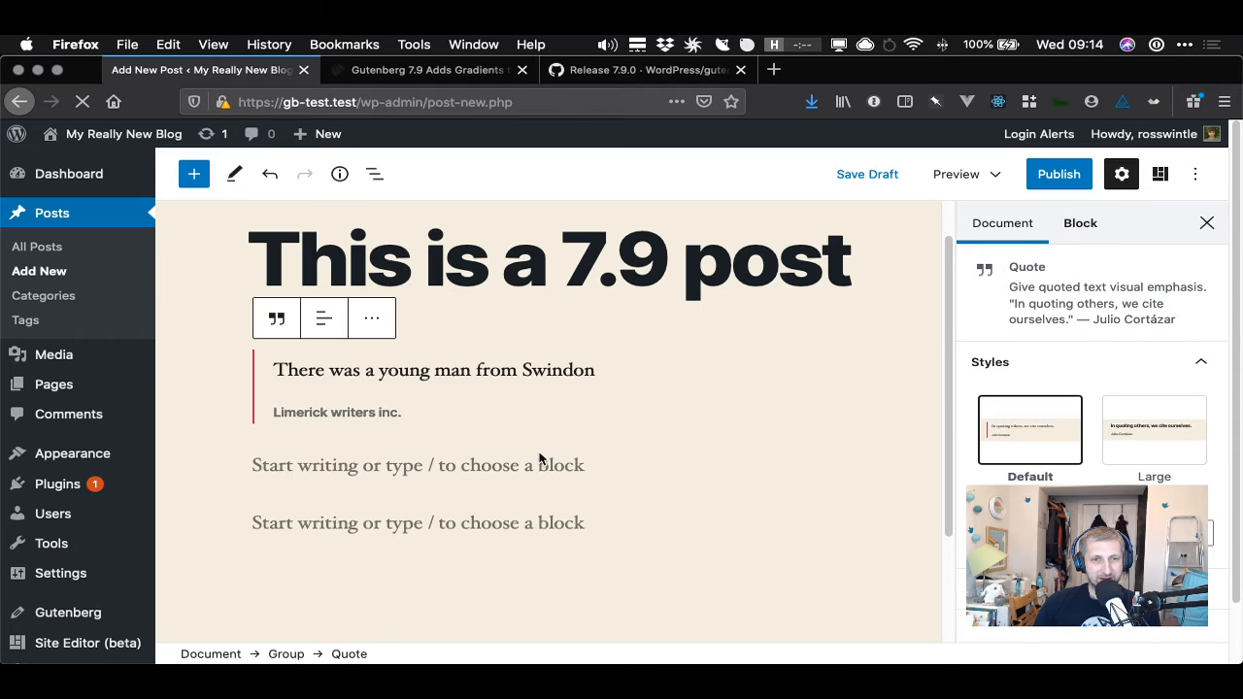
click(289, 370)
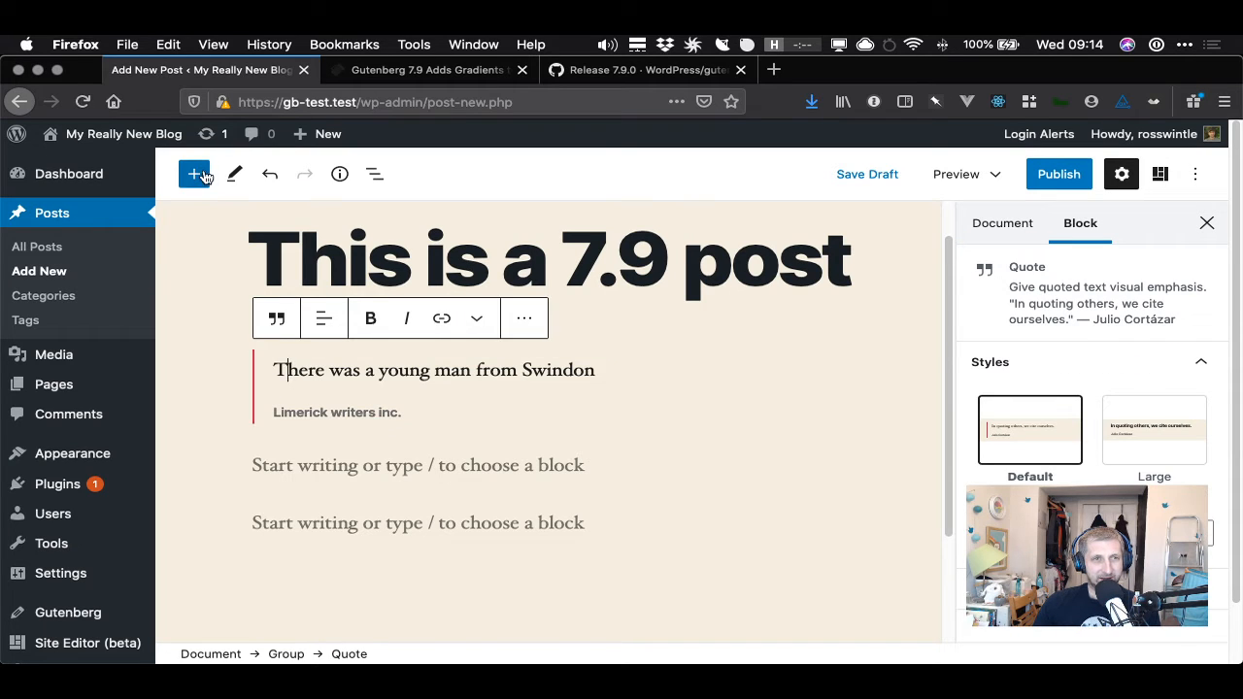
click(194, 177)
mouse_move(277, 367)
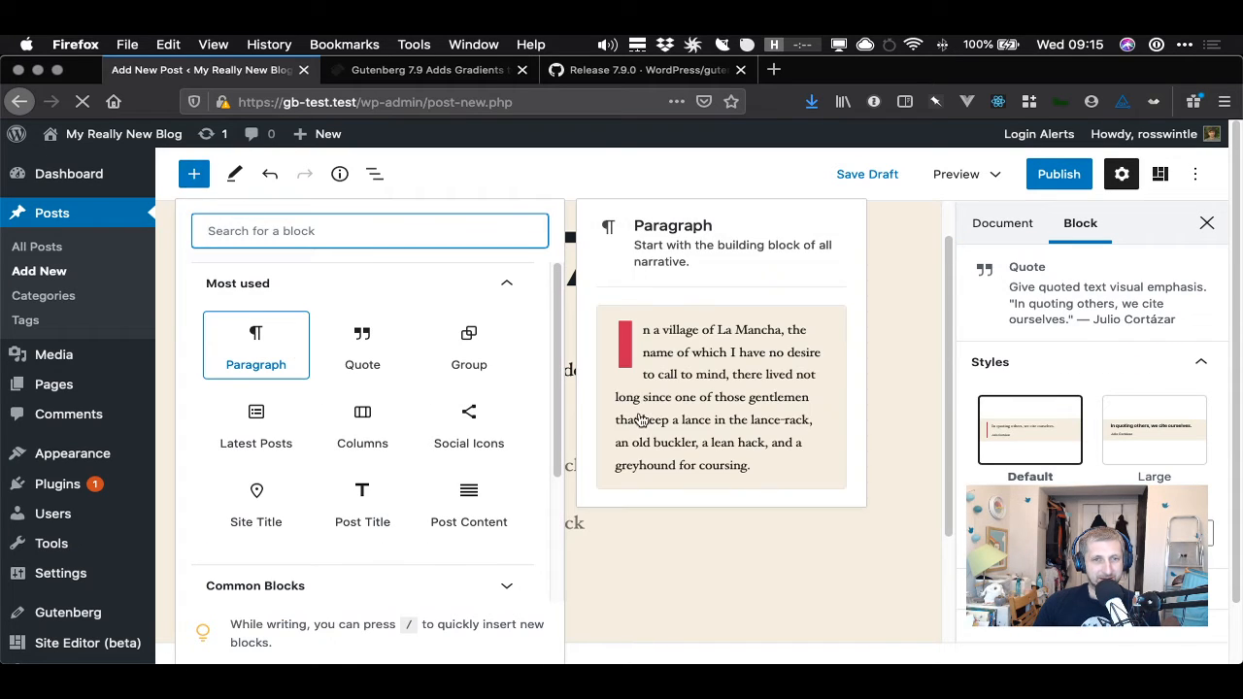
click(255, 344)
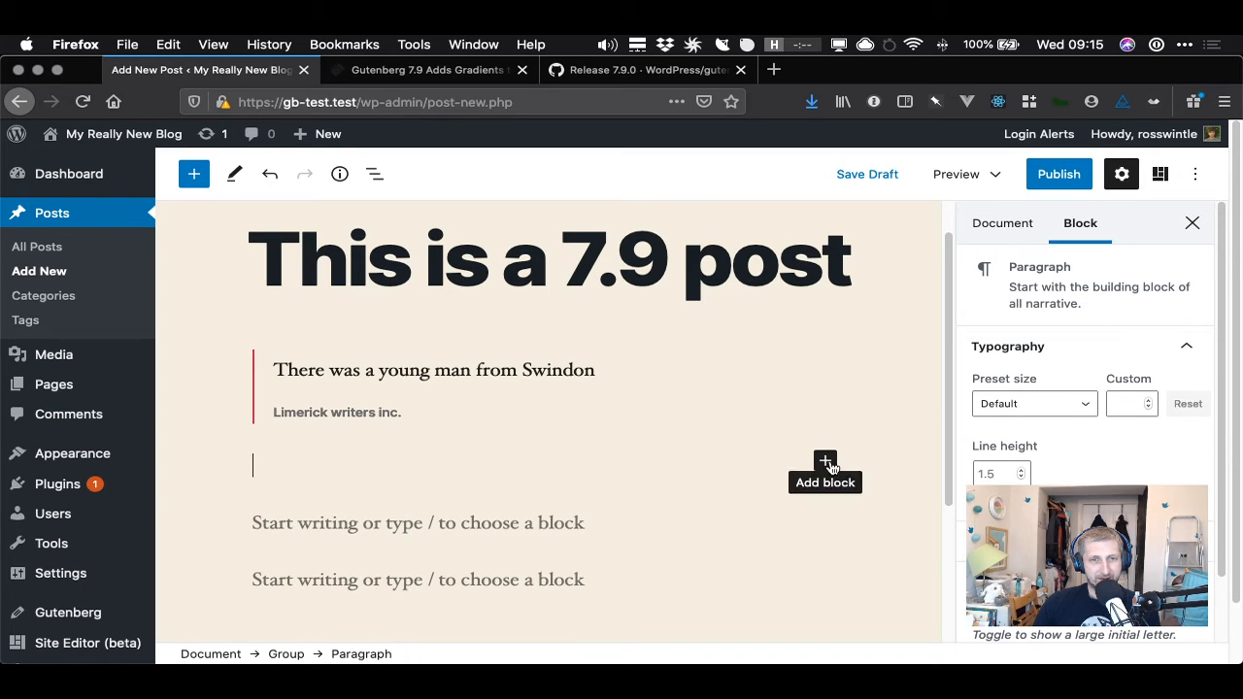
- Write 'Swindon is full of lovely roundabouts' in the empty paragraph below the quote
click(825, 462)
click(886, 267)
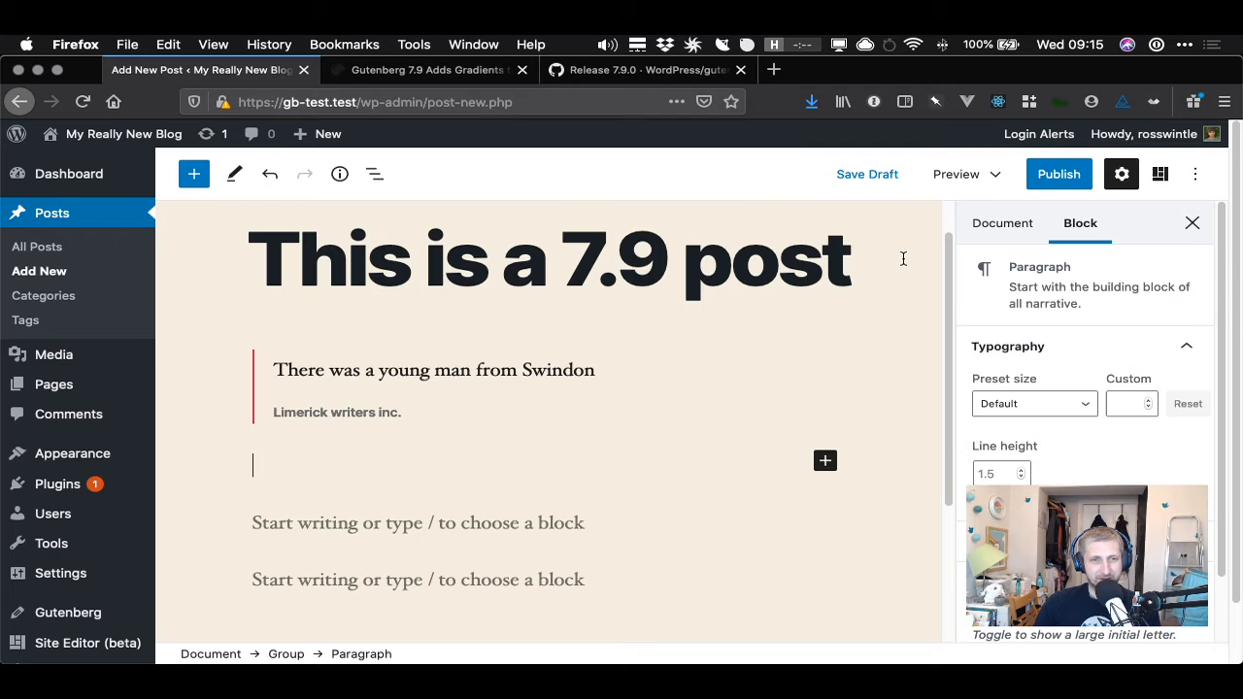
click(370, 558)
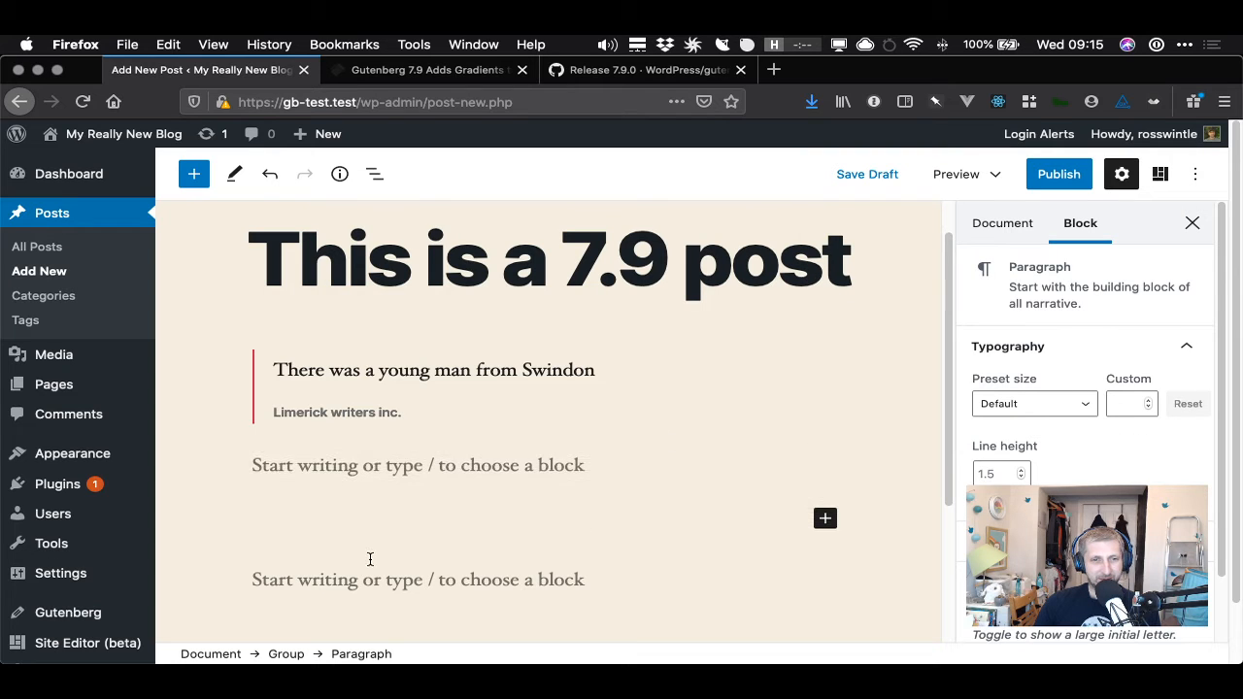
scroll(375, 466, down, 1)
click(369, 456)
scroll(369, 455, up, 3)
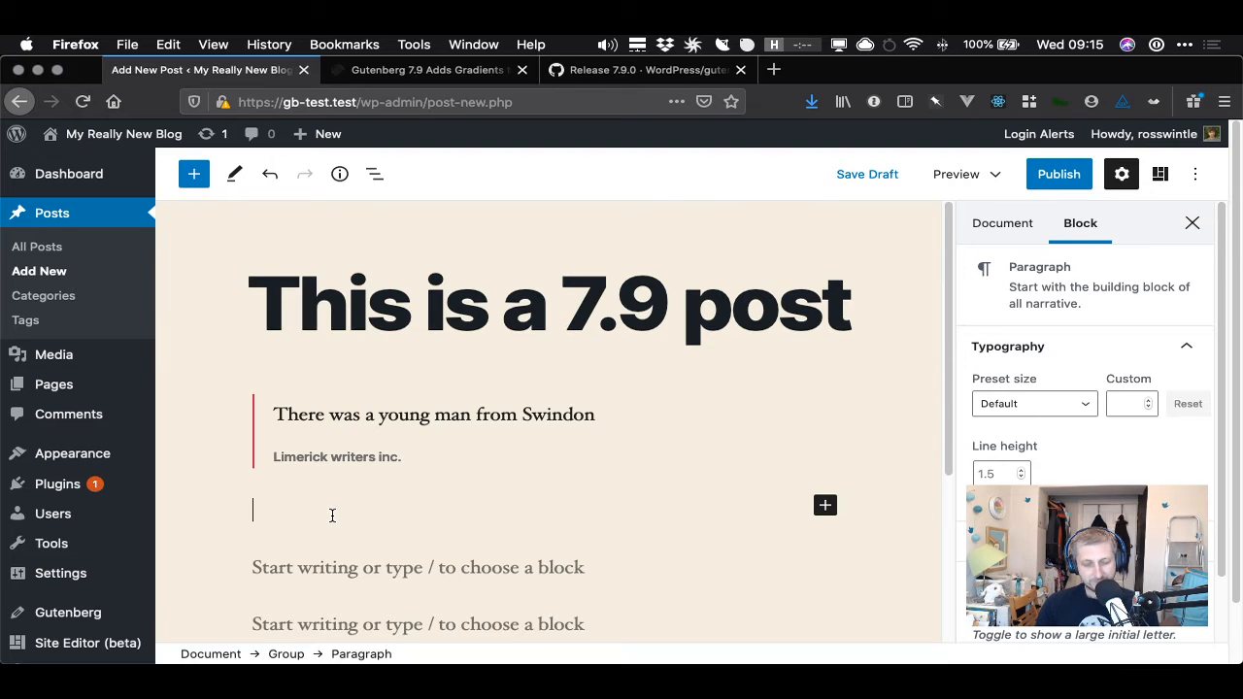
text(Swindon )
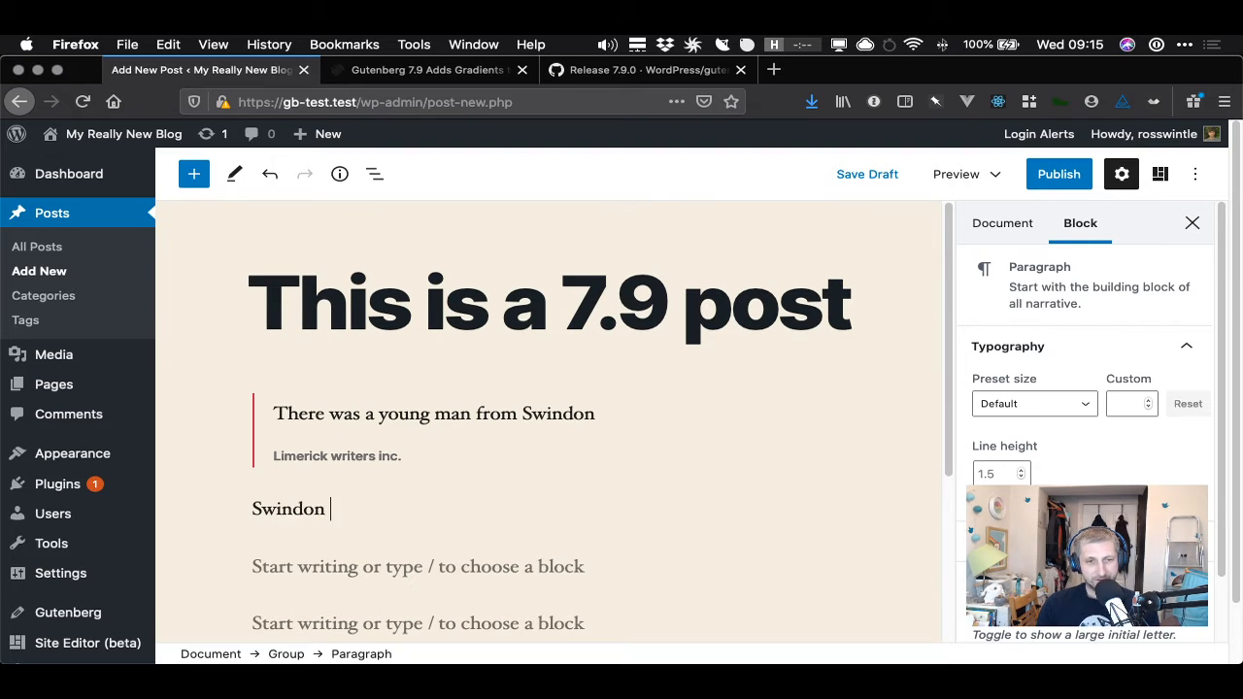
text(is full of lovel)
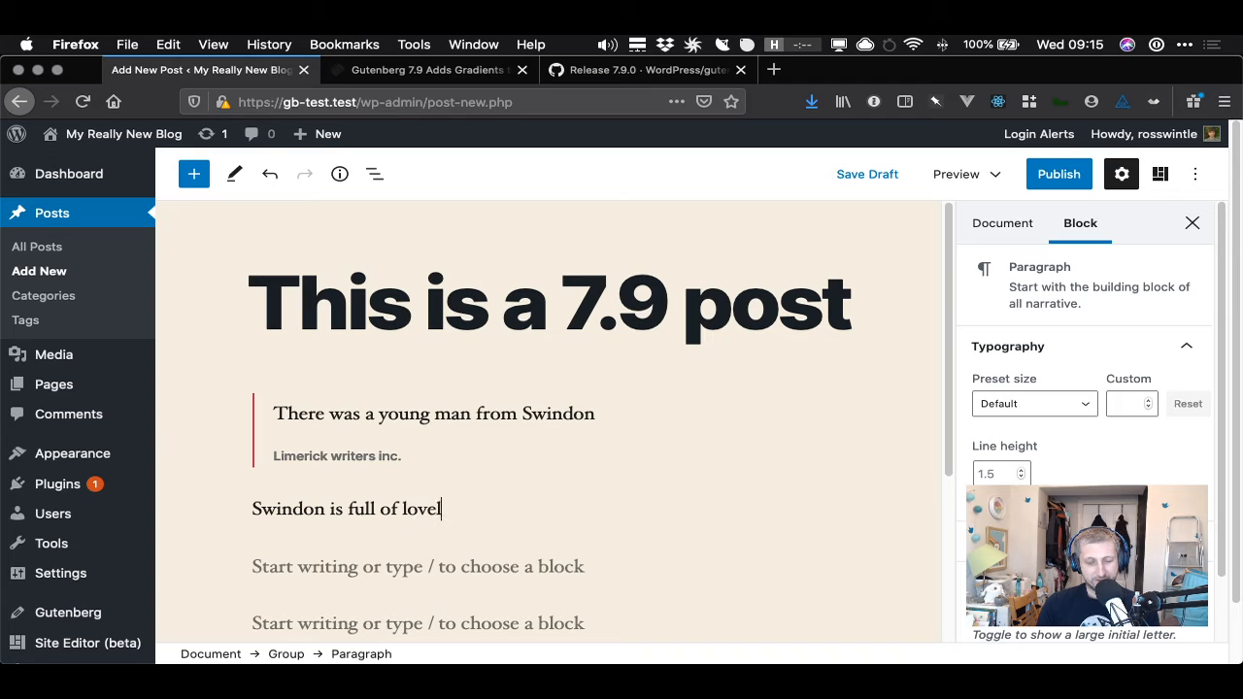
text(y roundabouts)
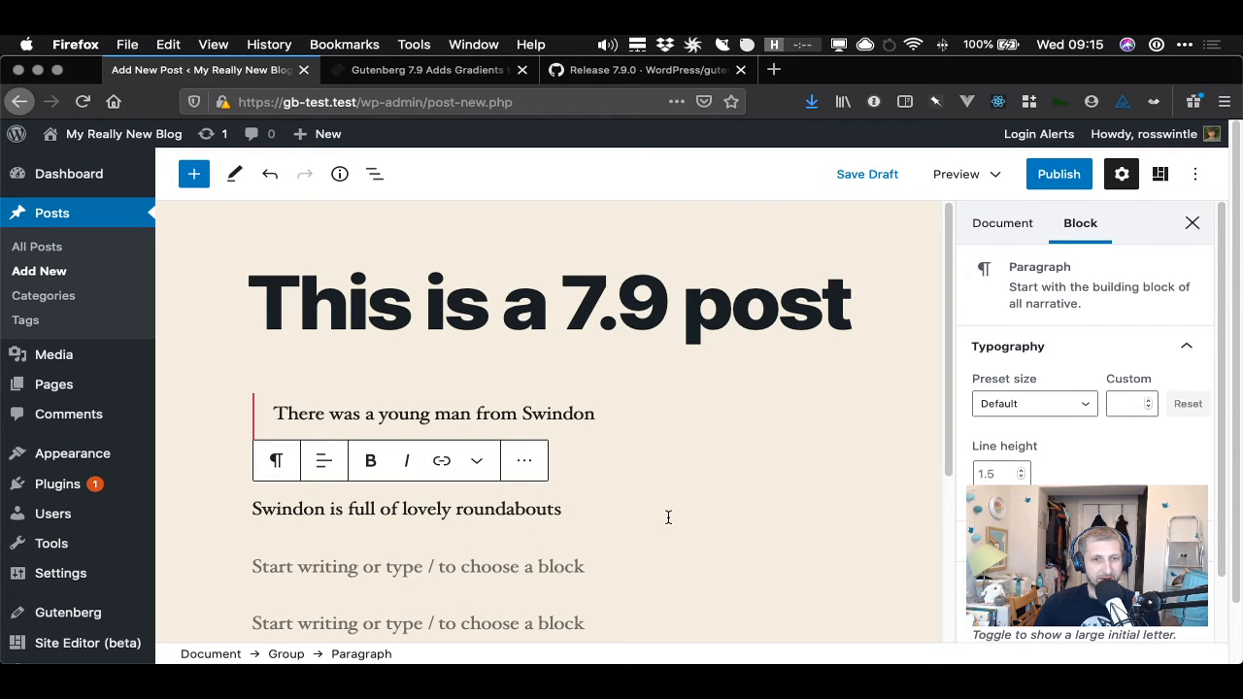
- Move the Swindon paragraph above the quote, out of the Group block
click(428, 509)
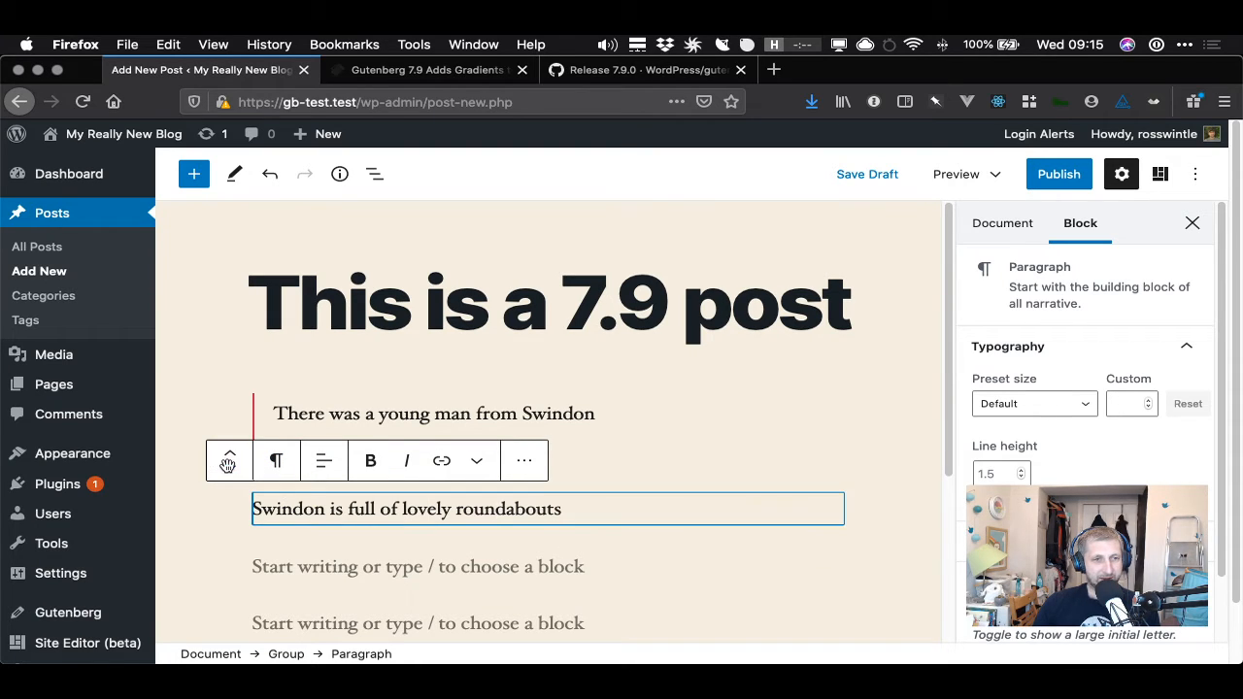
mouse_move(228, 463)
mouse_down()
mouse_move(257, 444)
mouse_move(261, 398)
mouse_move(313, 476)
mouse_move(388, 379)
mouse_move(392, 483)
mouse_move(408, 397)
mouse_move(522, 411)
mouse_move(543, 463)
mouse_move(272, 459)
mouse_move(430, 422)
mouse_move(436, 384)
mouse_move(417, 457)
mouse_move(240, 446)
mouse_up()
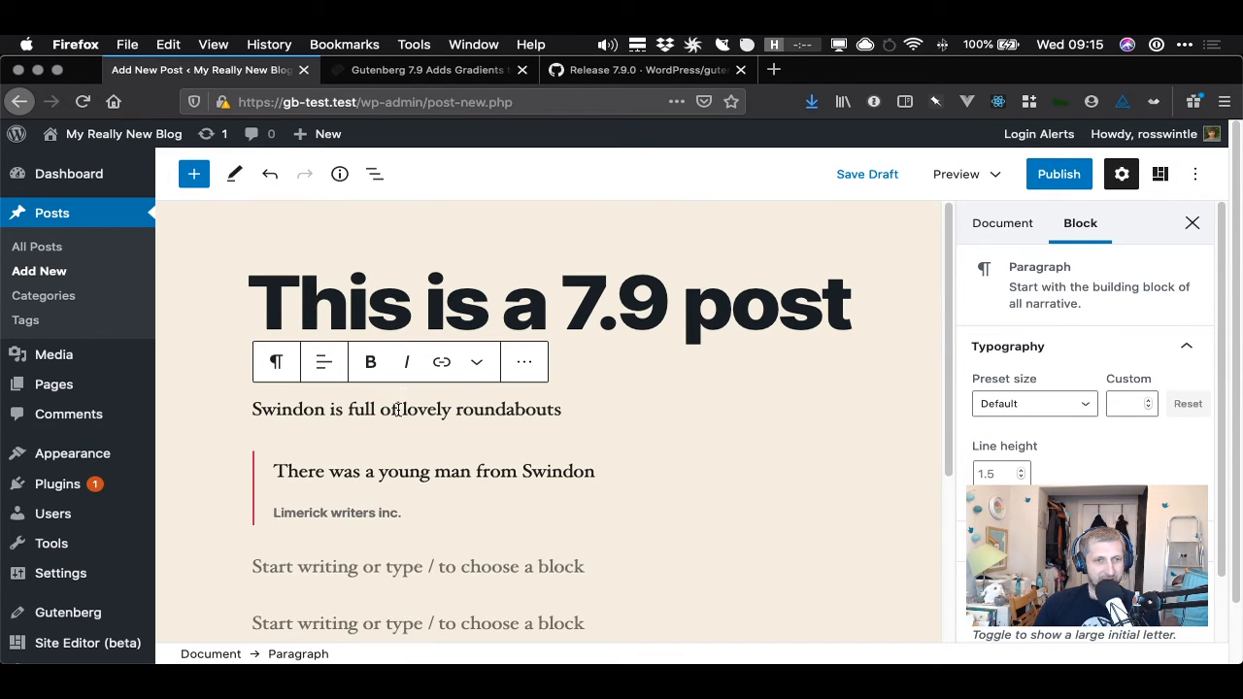
- Open block navigation to inspect the Group's contents and select its empty paragraph
click(387, 471)
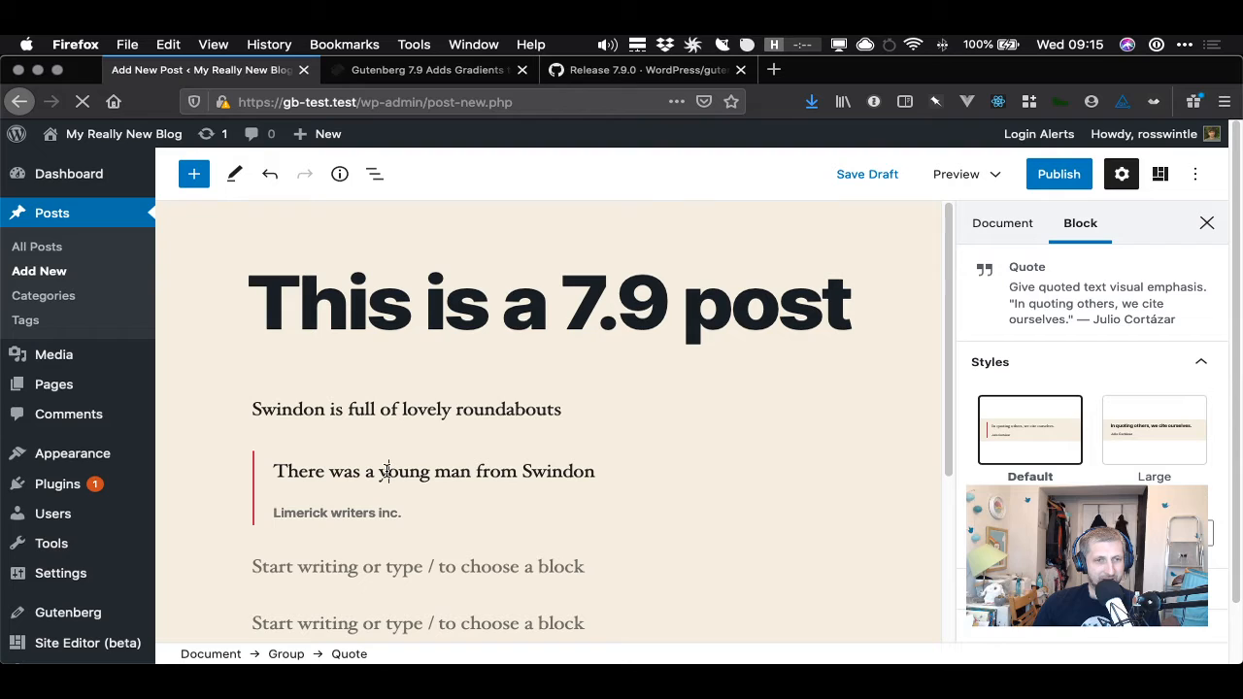
double_click(387, 471)
click(376, 175)
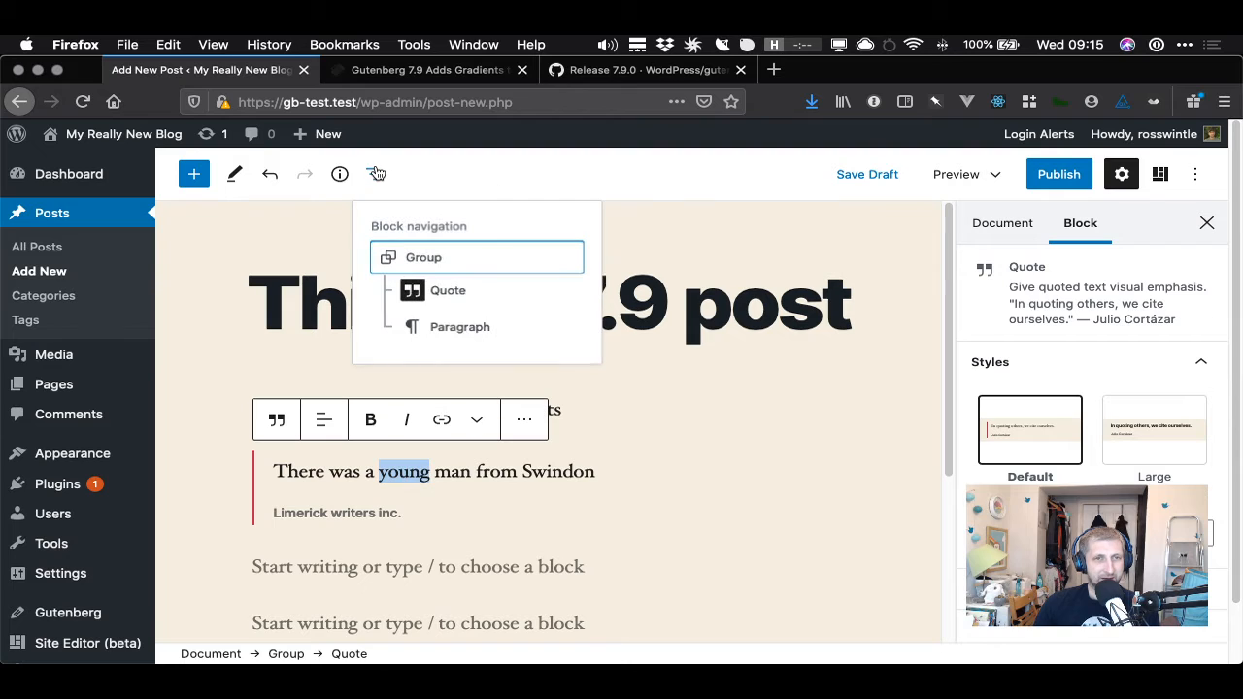
click(452, 330)
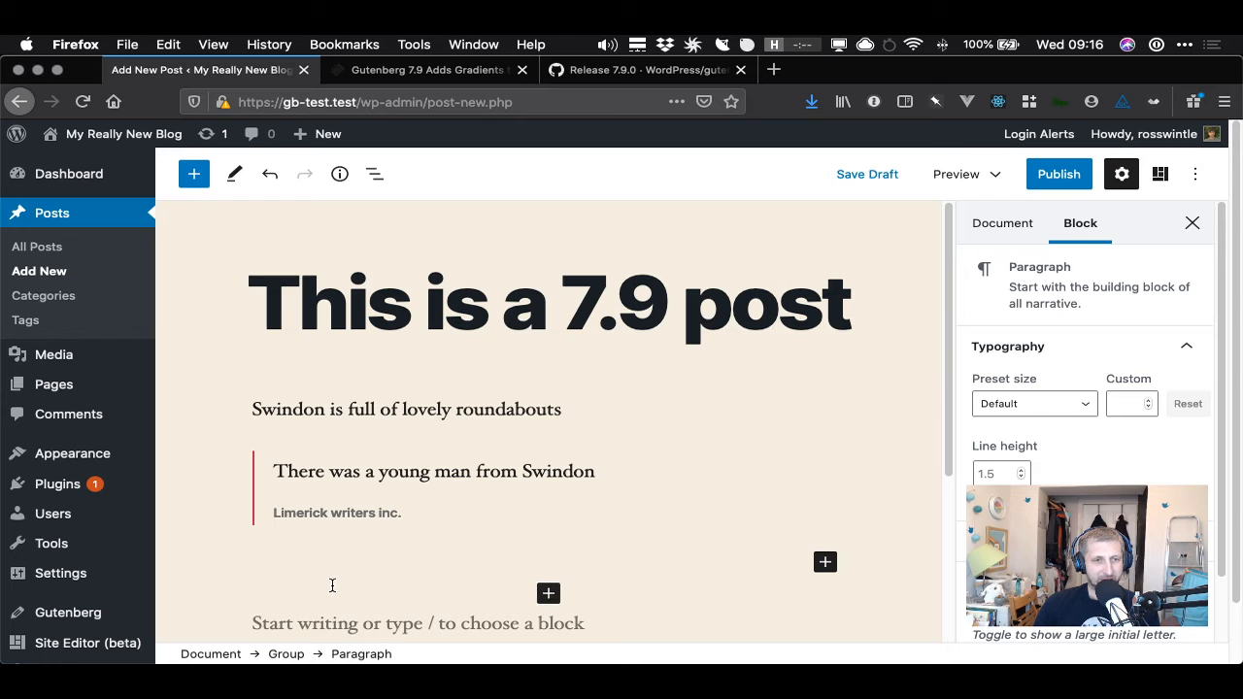
- Add a paragraph inside the Group below the quote reading 'What about if I type something here'
click(281, 529)
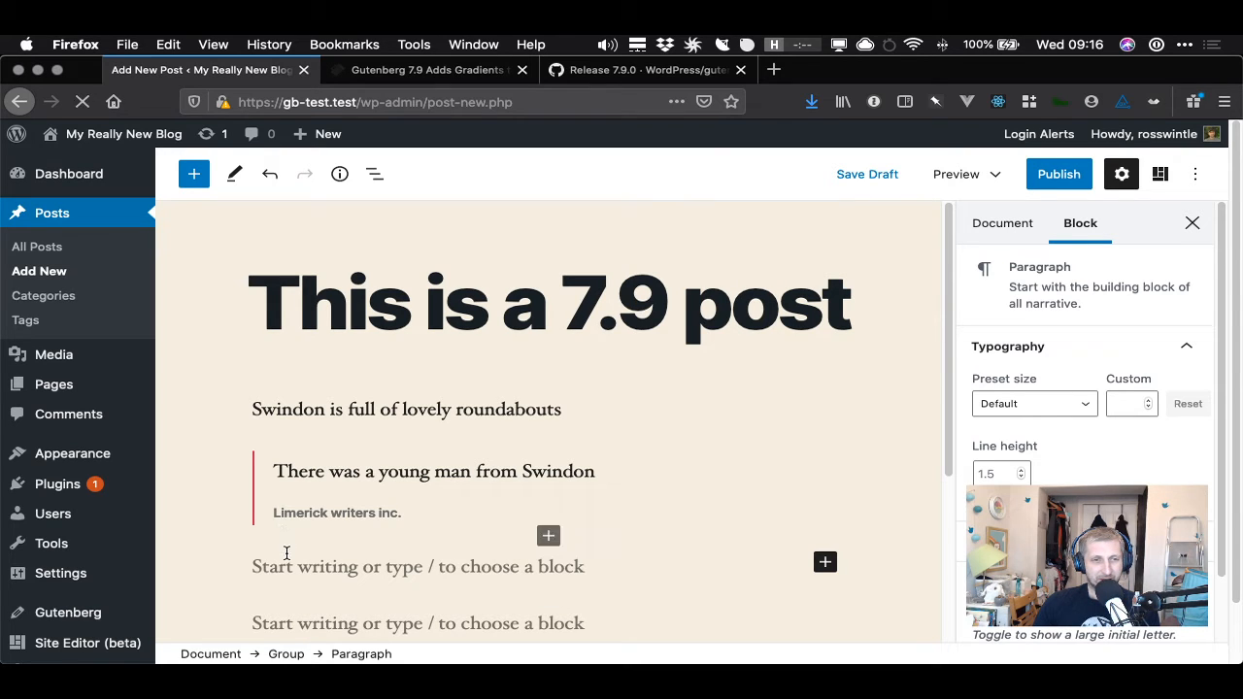
click(289, 561)
click(292, 566)
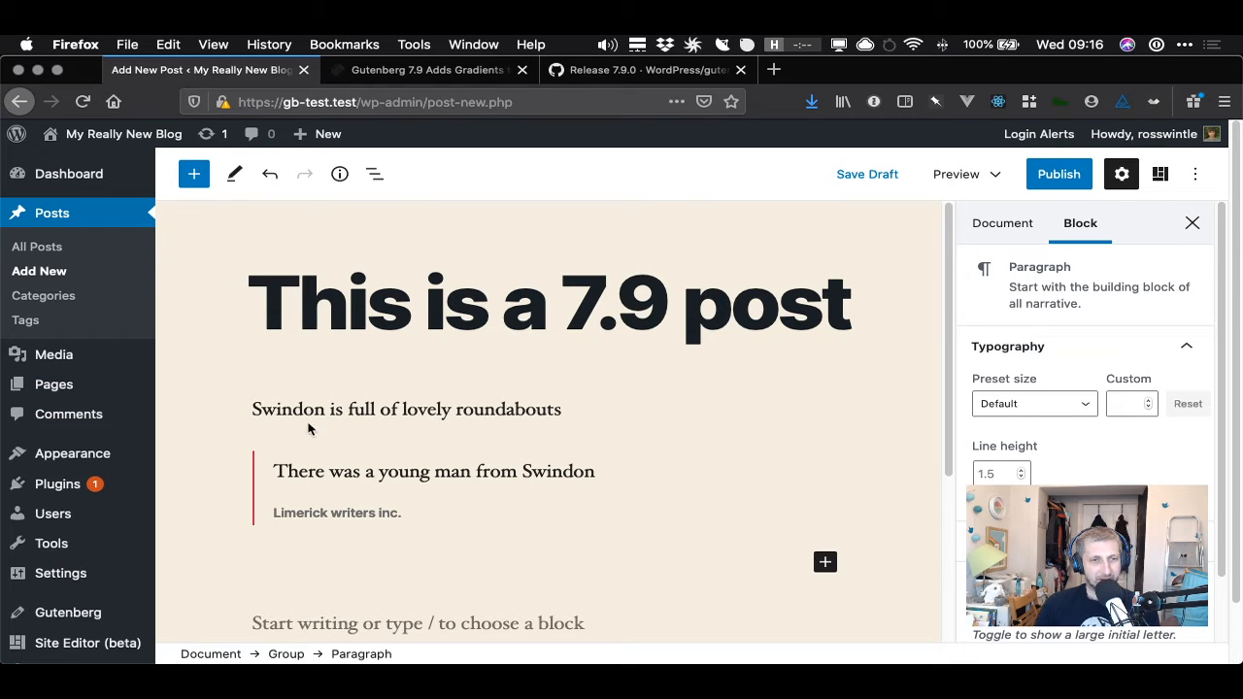
click(258, 406)
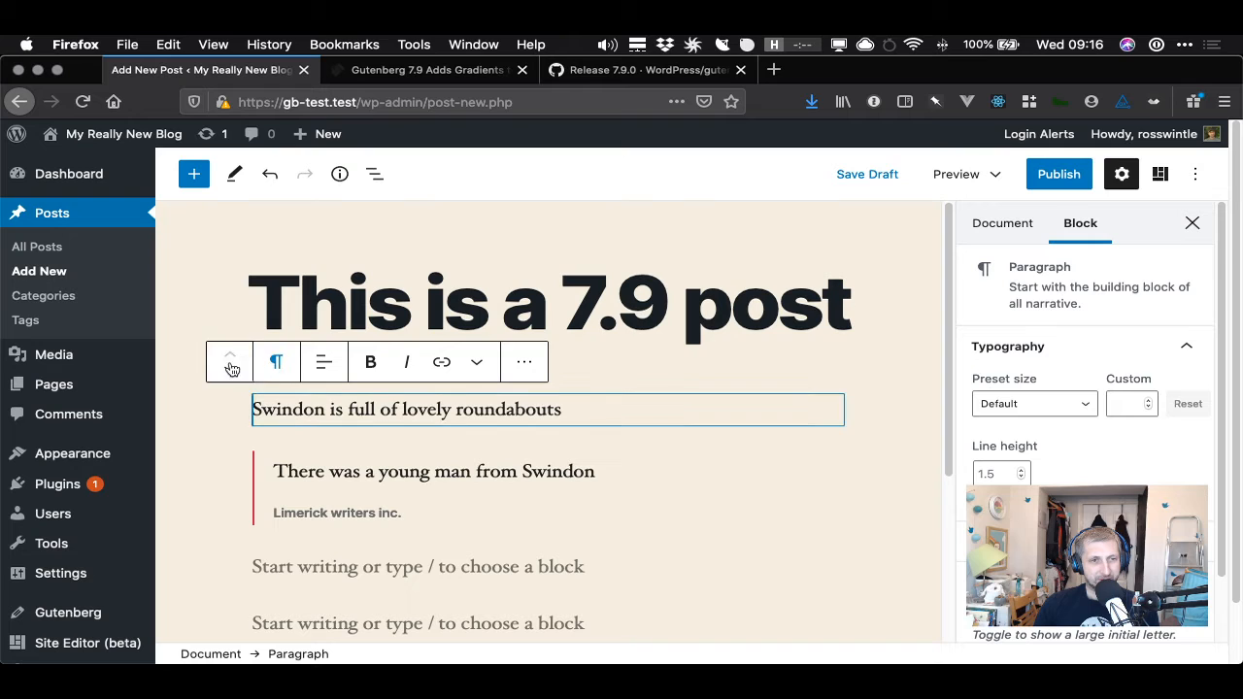
drag(232, 367, 301, 417)
click(298, 572)
text(Wa)
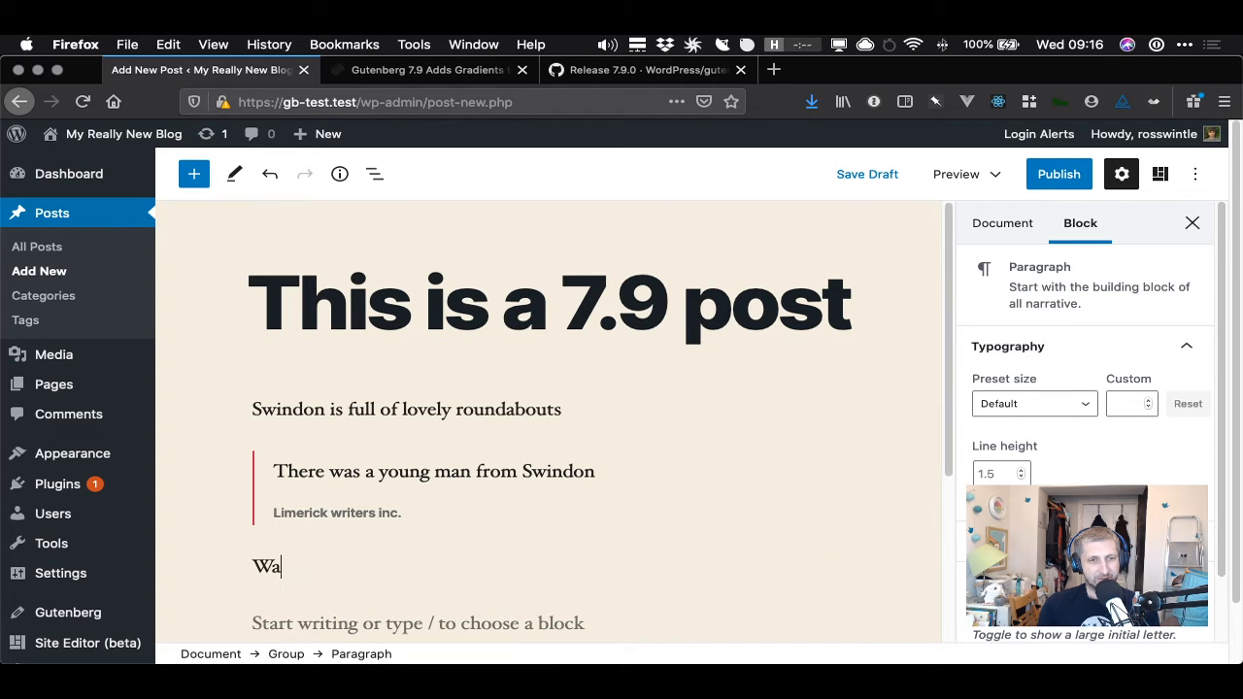
text(hat about)
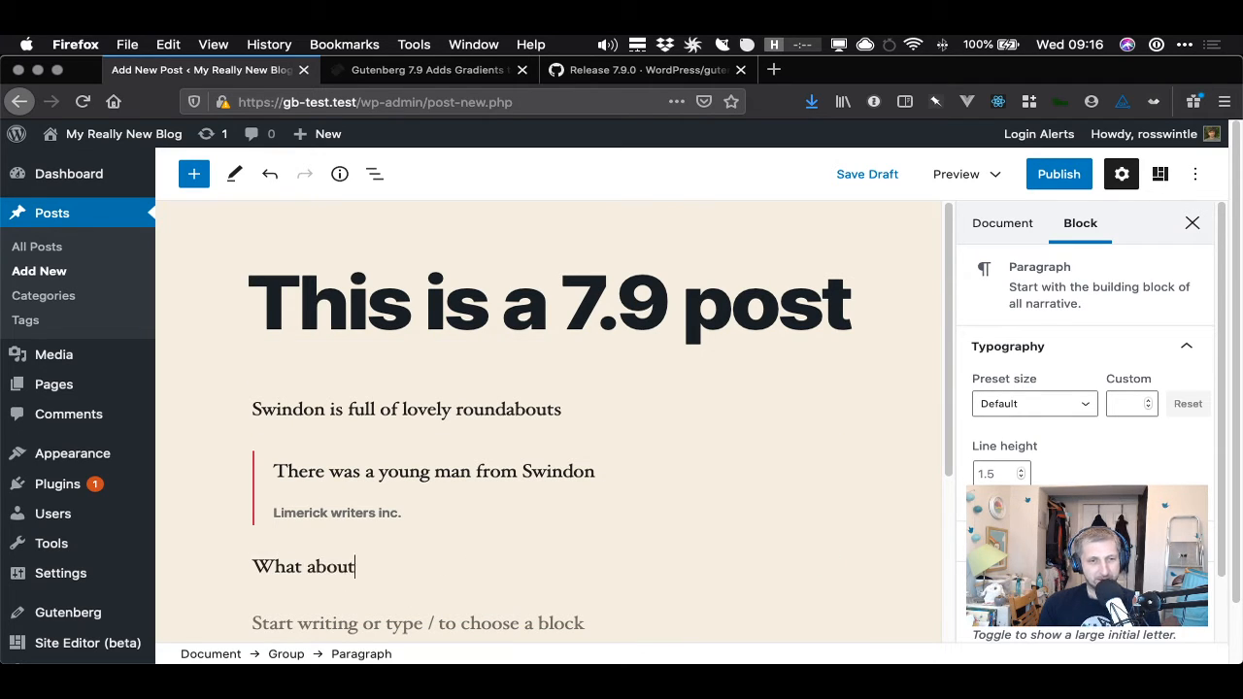
text( if I type)
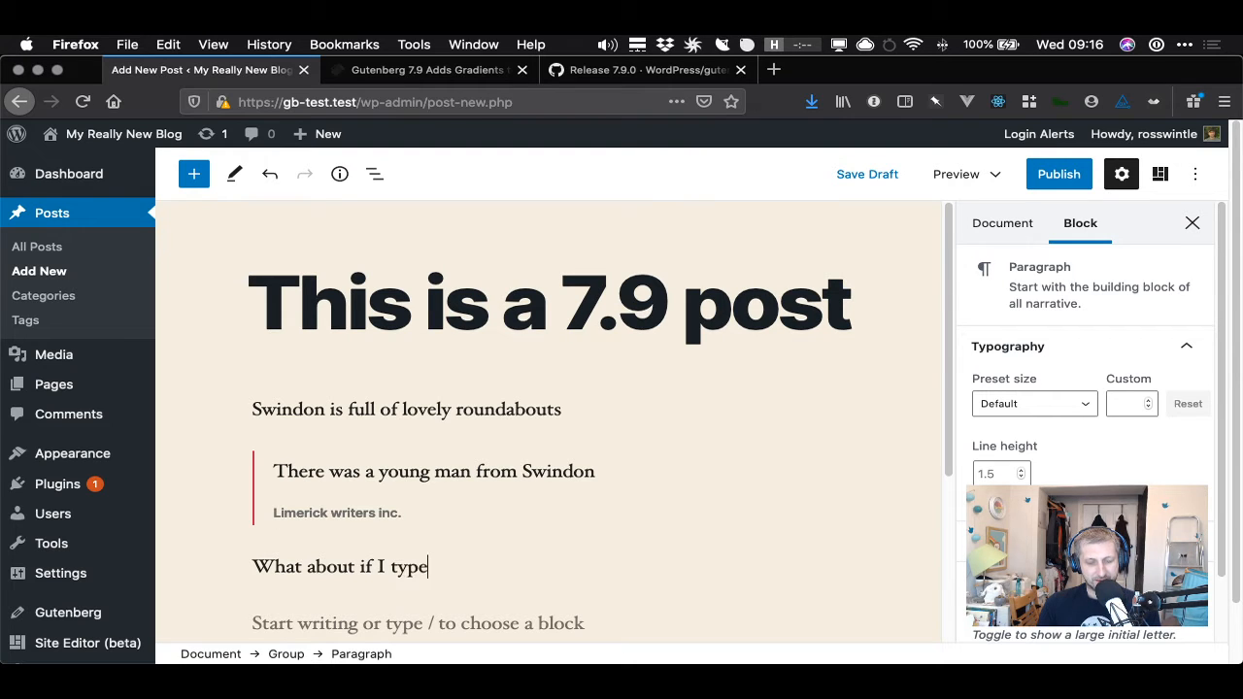
text( something he)
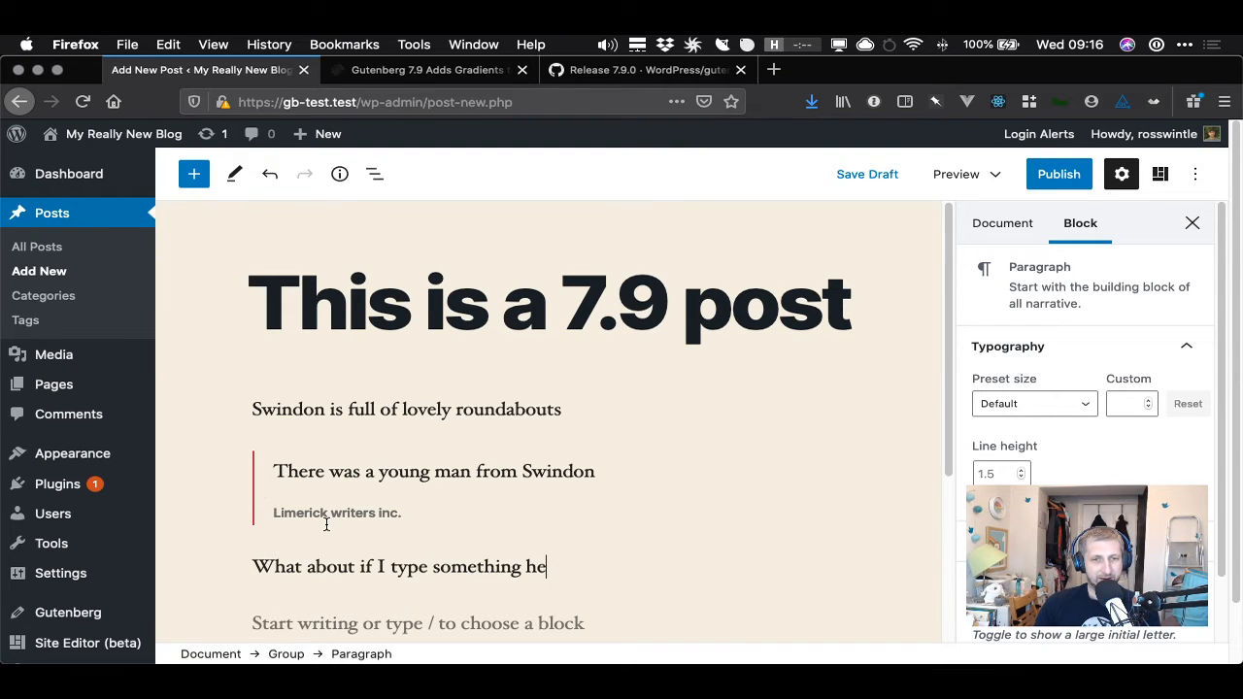
text(re)
- Move the Swindon paragraph down below the Group and then back up to its place above it
click(293, 409)
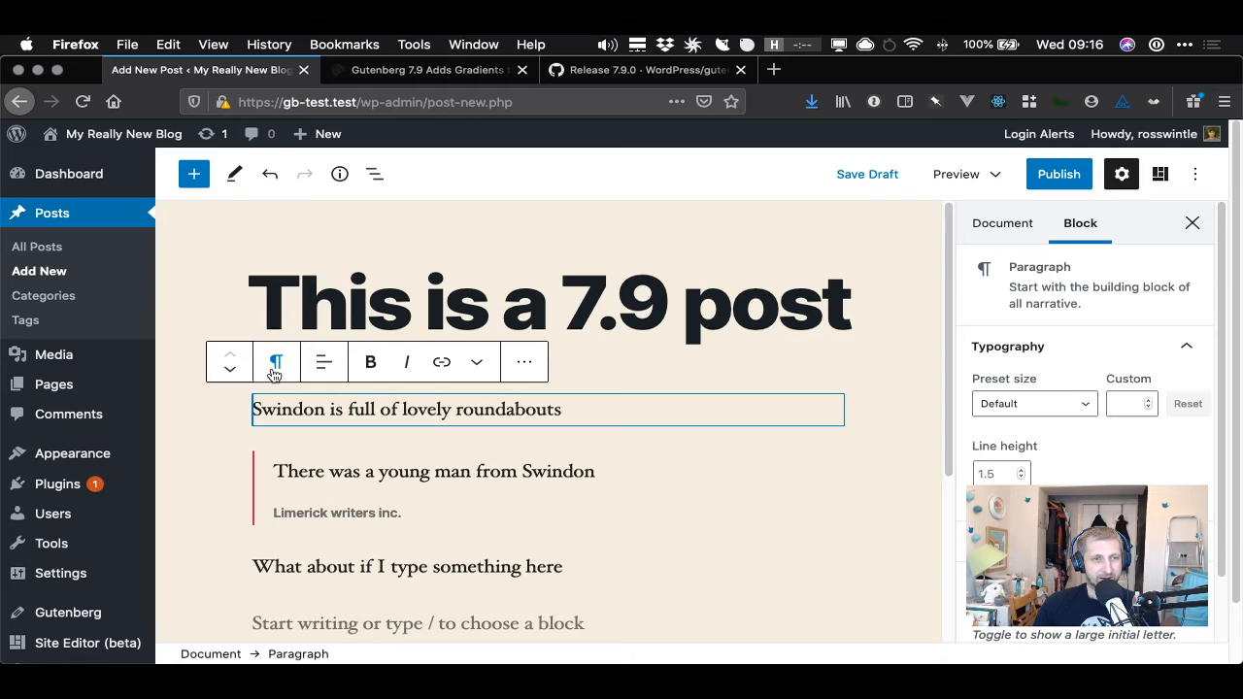
drag(229, 363, 254, 361)
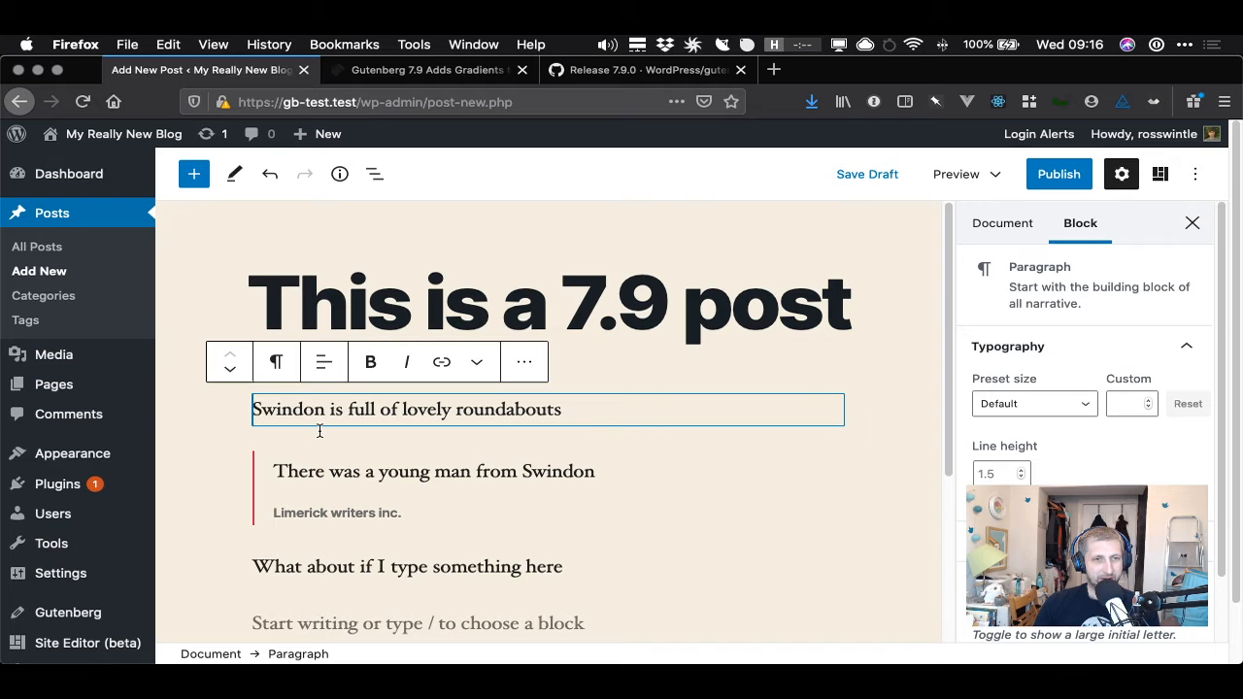
click(231, 369)
click(231, 369)
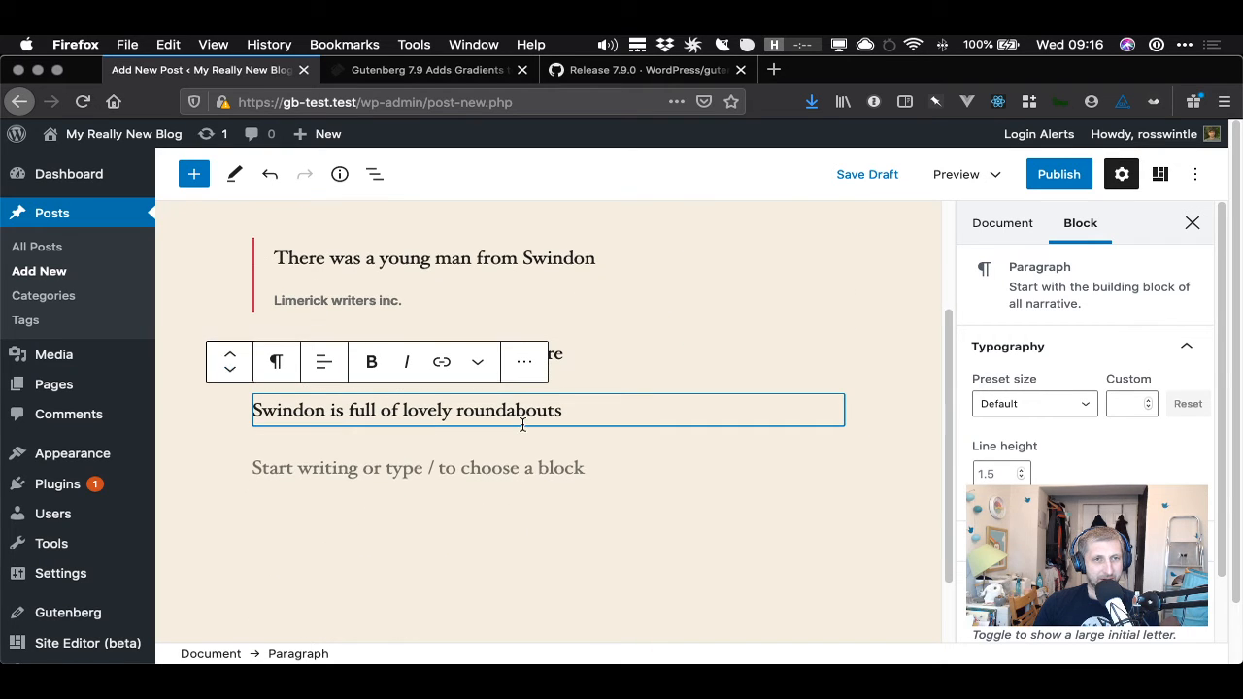
click(652, 453)
click(559, 414)
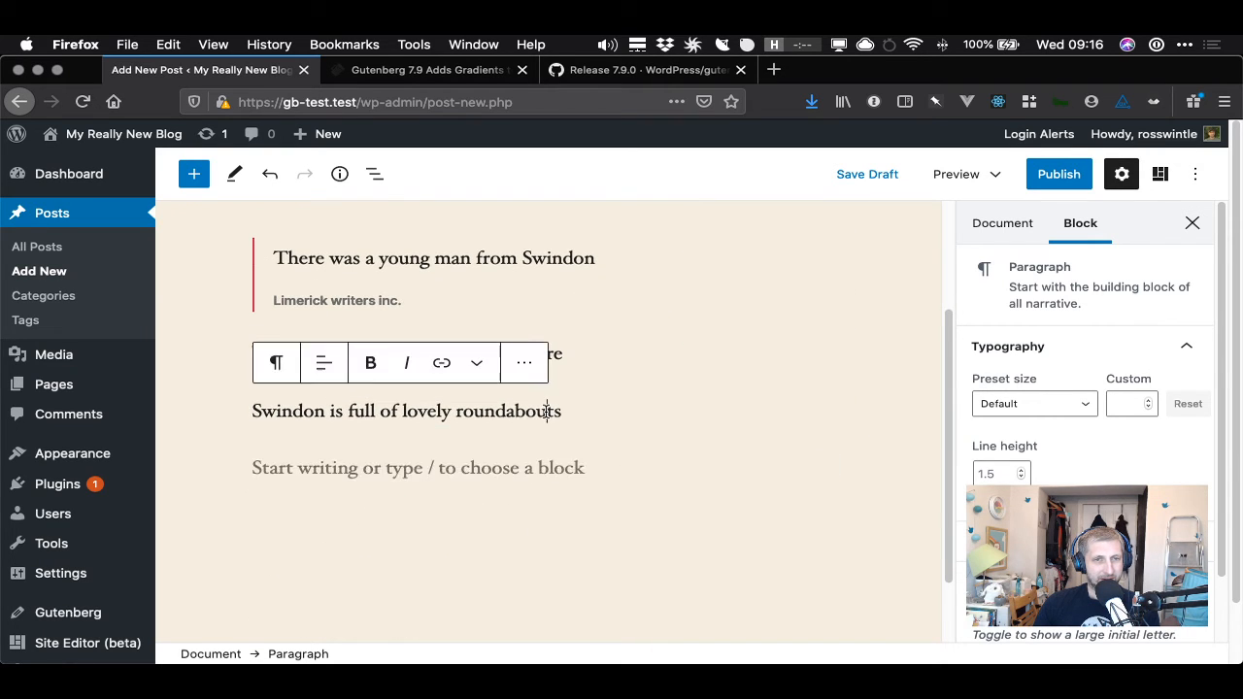
click(229, 360)
click(228, 359)
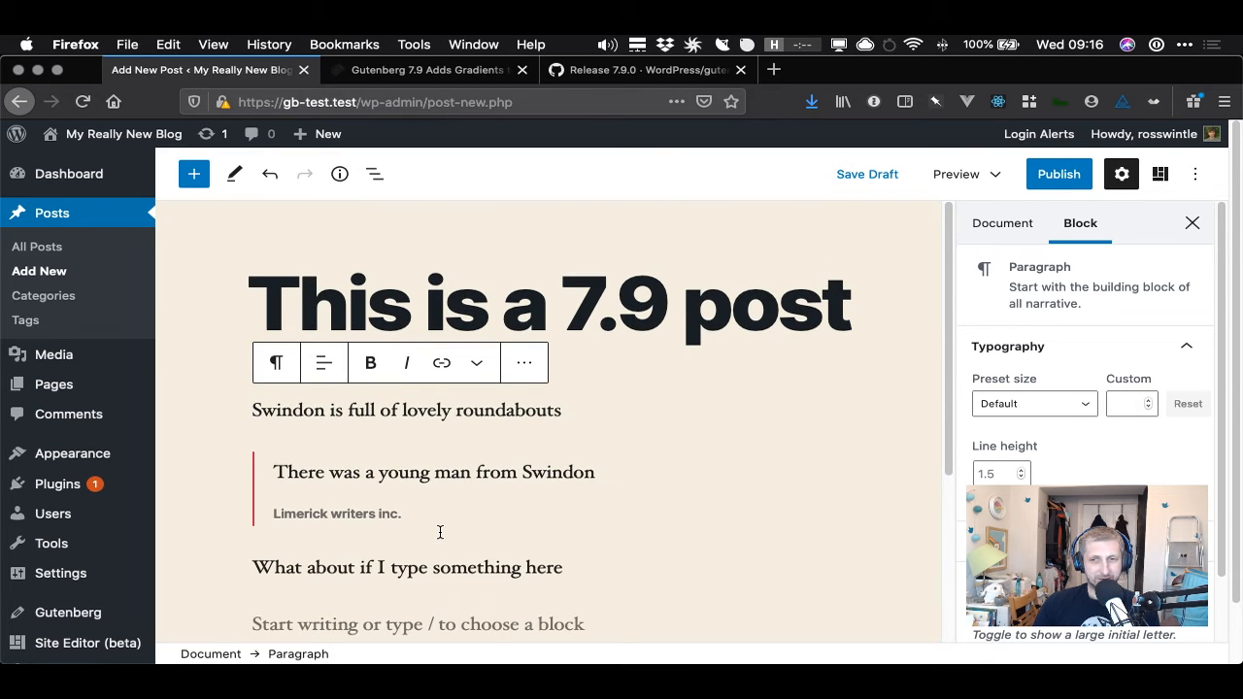
- Select the Group block through block navigation and set its text colour to red
click(399, 571)
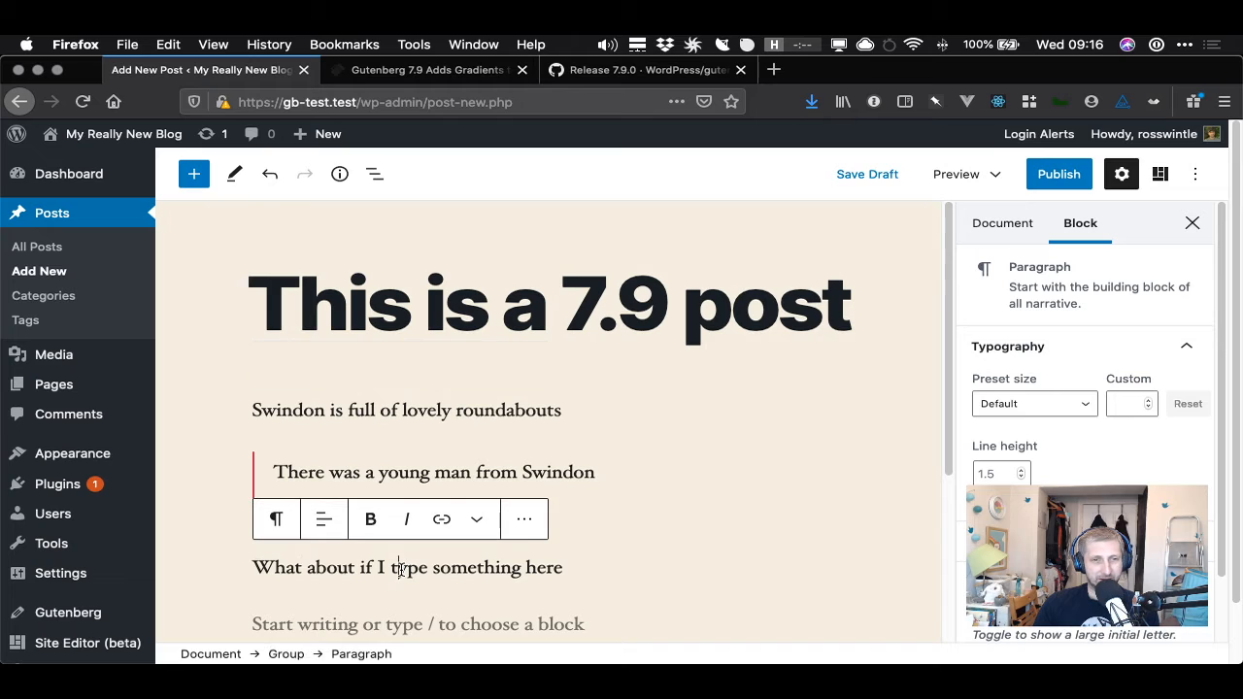
click(375, 174)
click(565, 173)
click(615, 472)
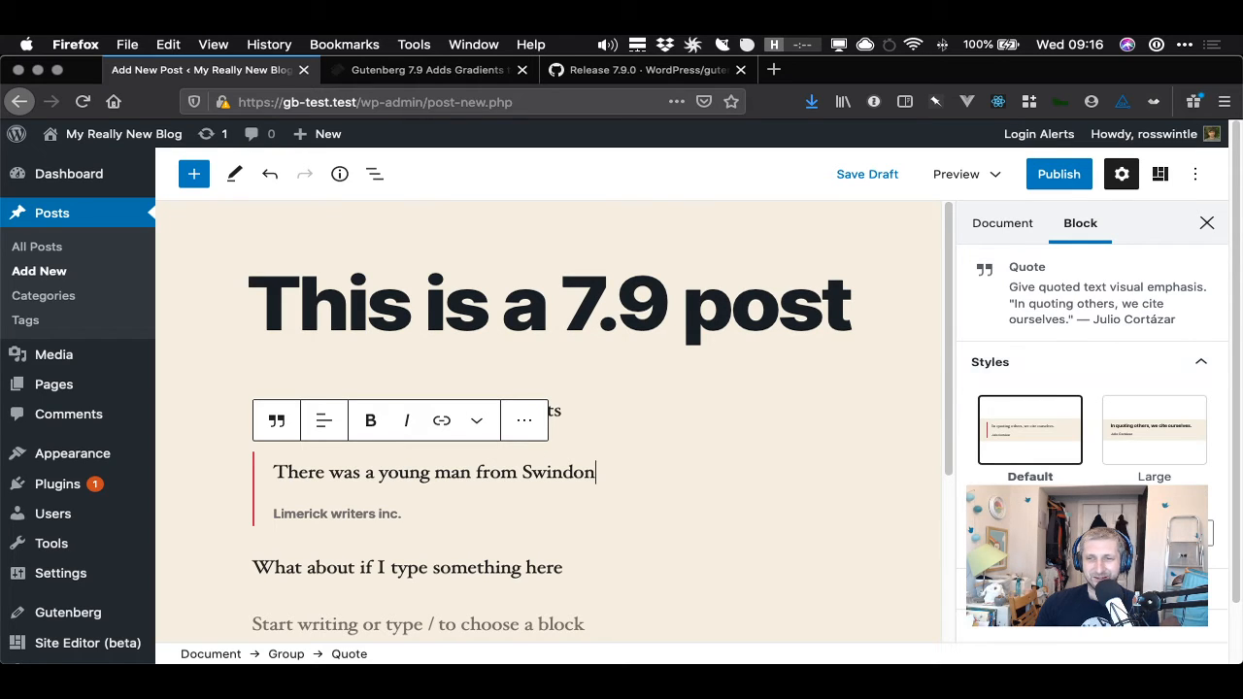
scroll(78, 389, down, 1)
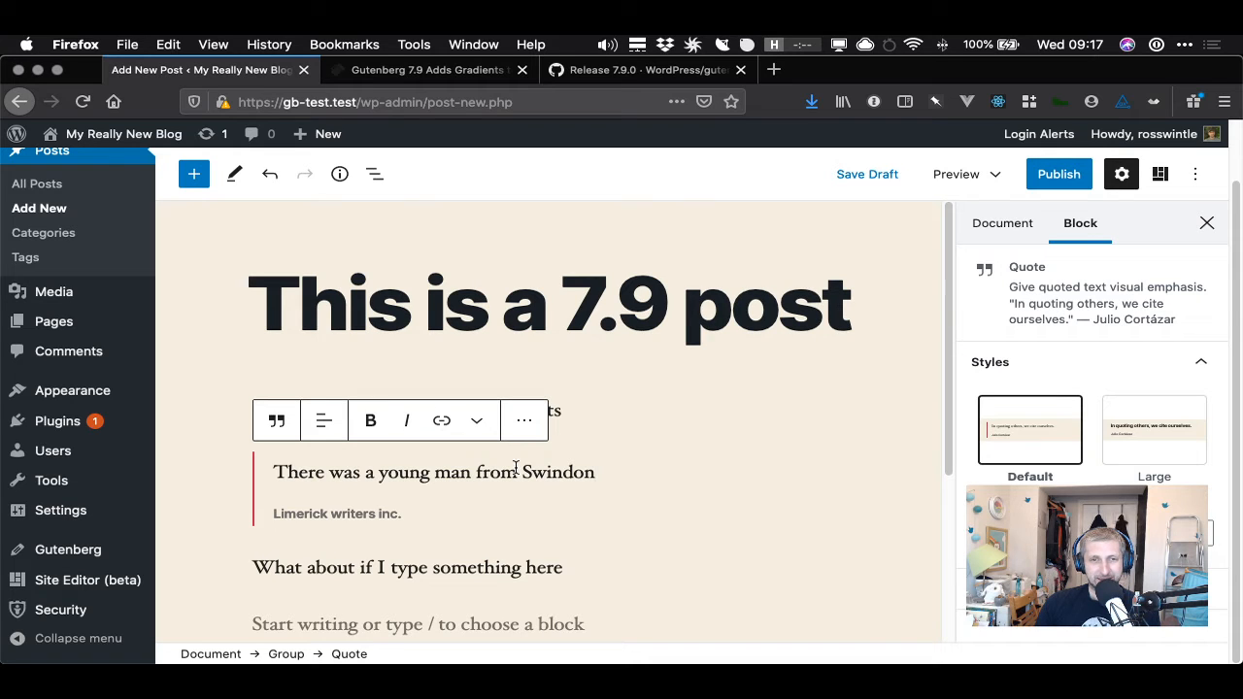
click(375, 176)
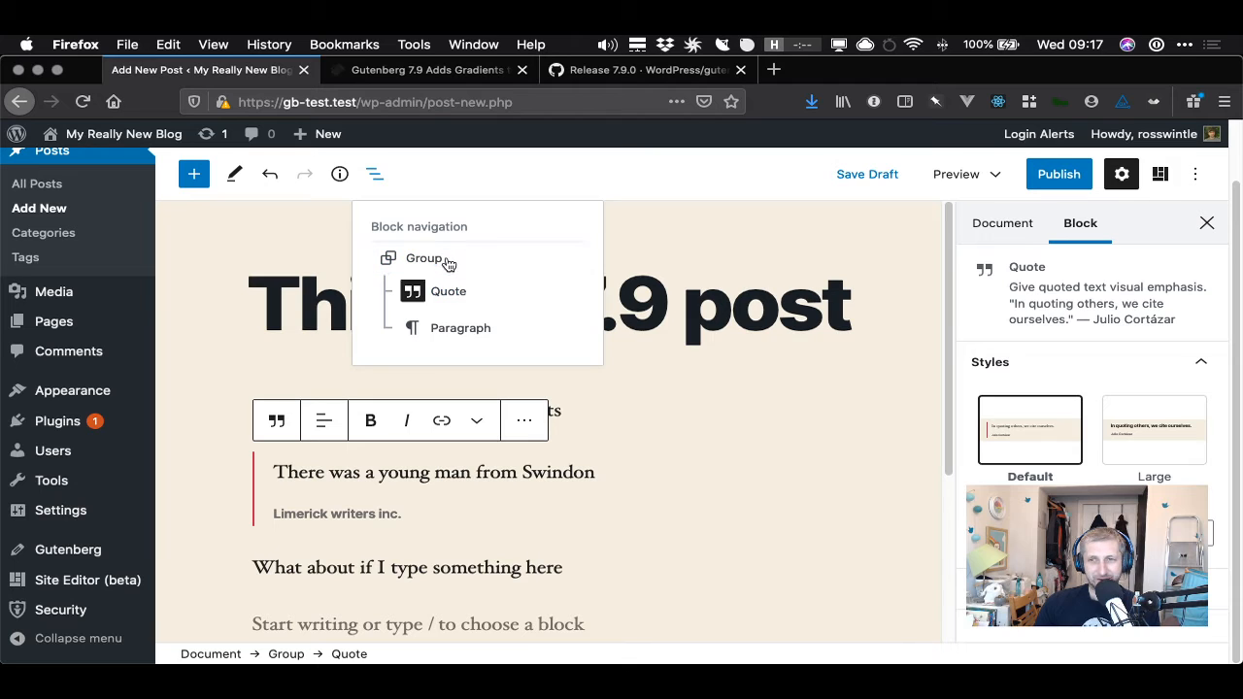
click(449, 258)
click(1086, 338)
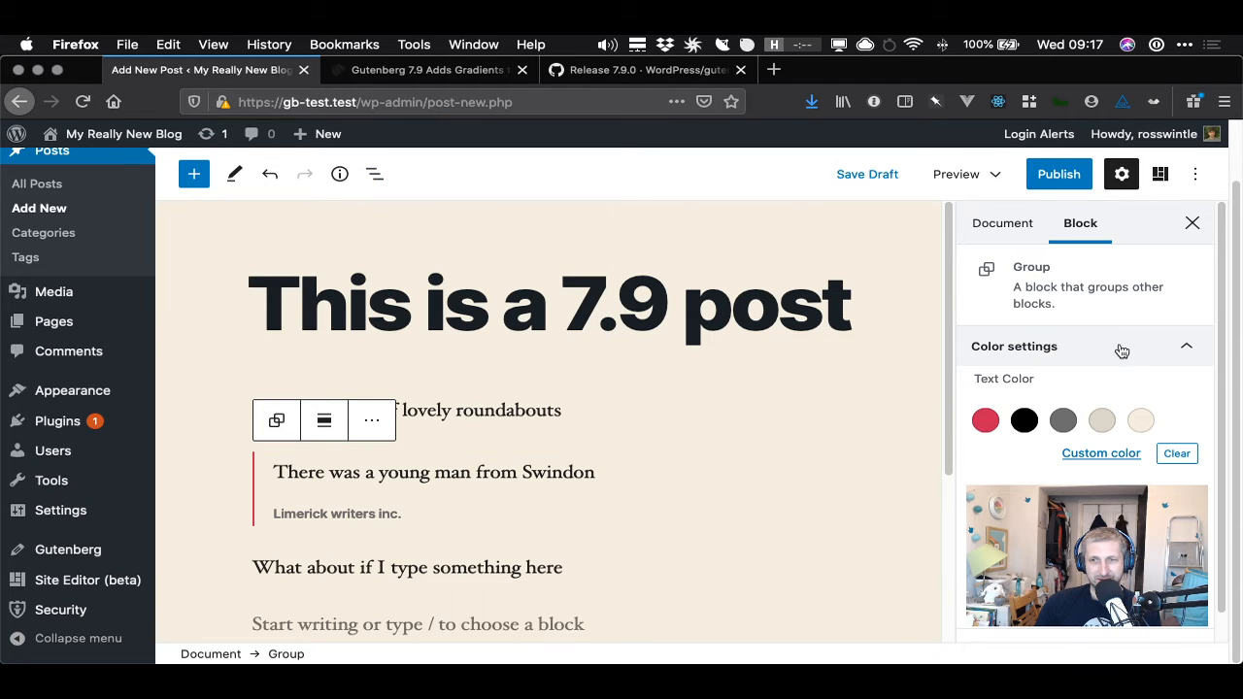
click(983, 423)
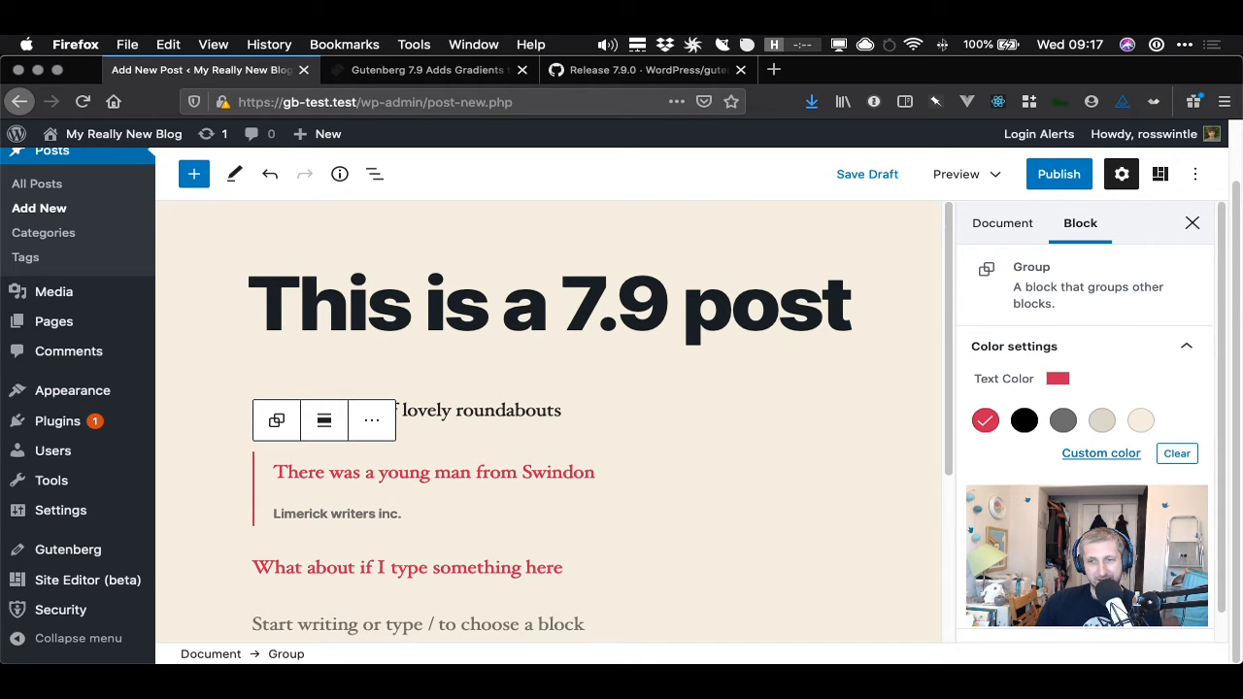
- Apply the red-orange gradient as the Group's background colour
click(1141, 564)
click(1103, 565)
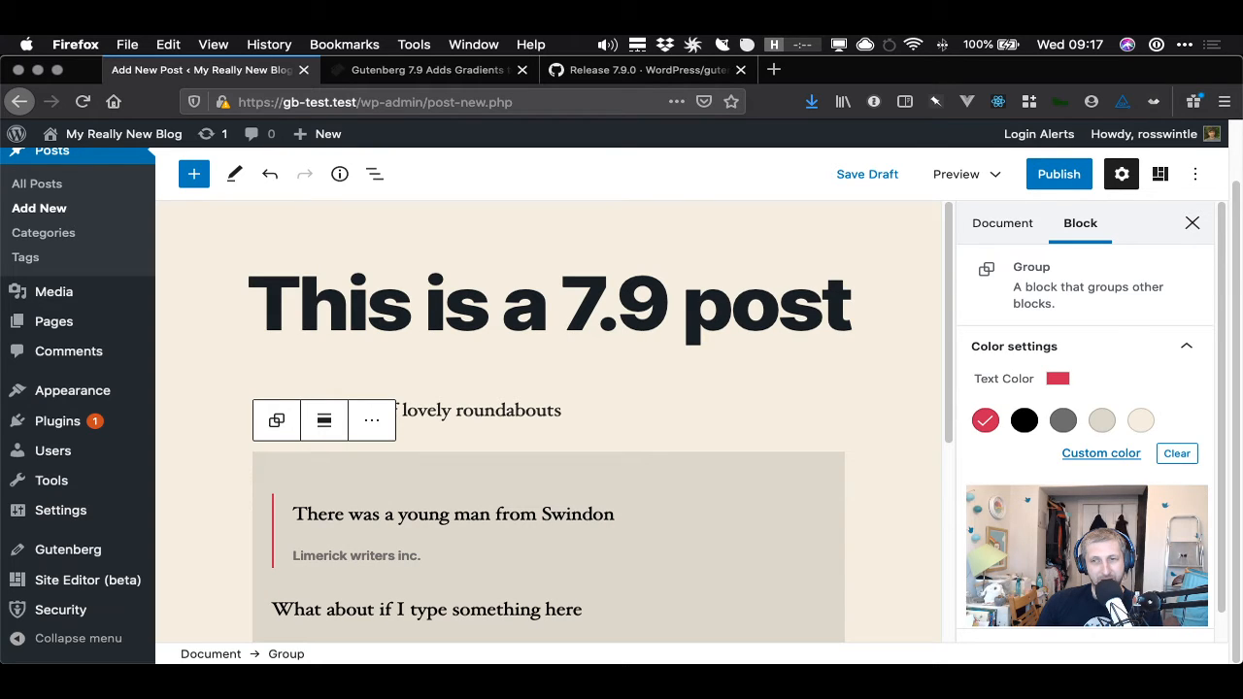
scroll(1214, 607, down, 4)
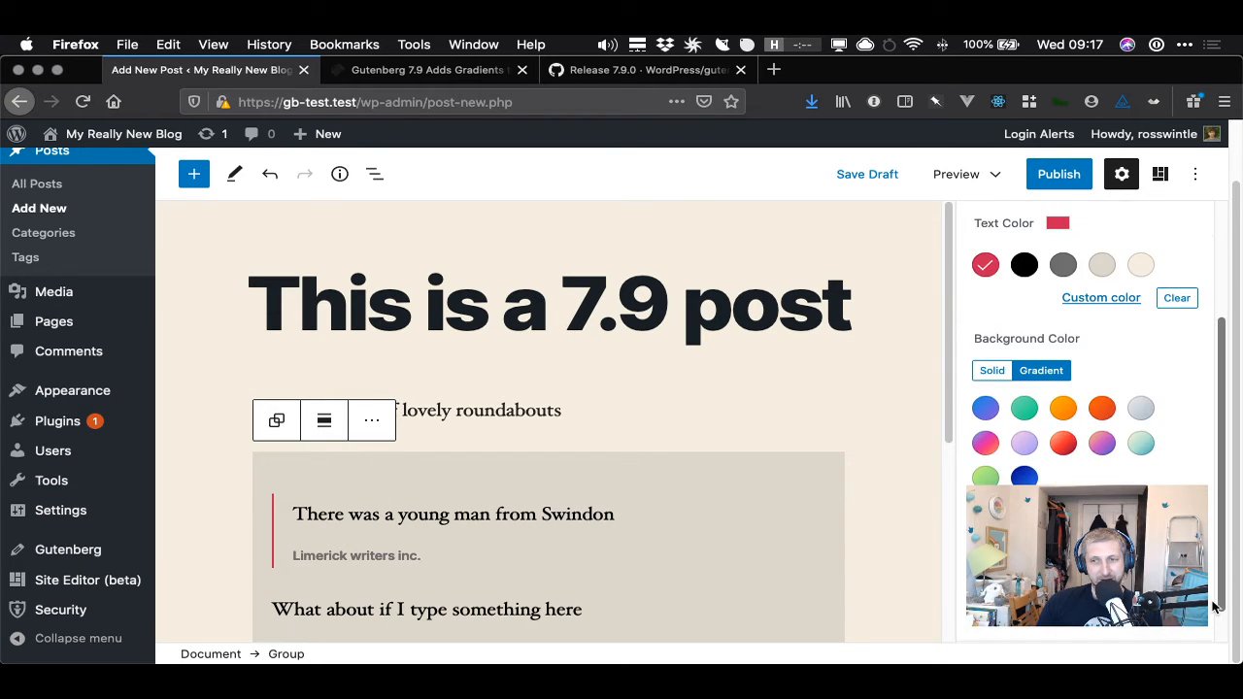
scroll(1214, 607, down, 1)
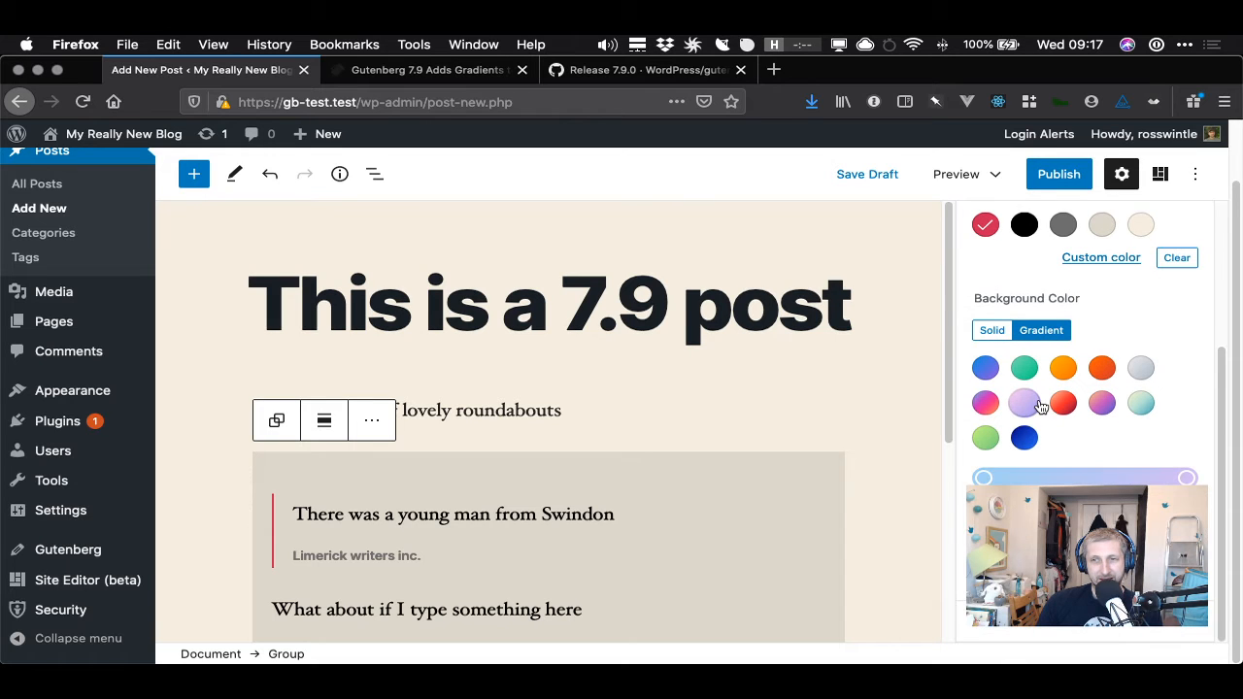
scroll(1061, 423, down, 1)
click(1065, 404)
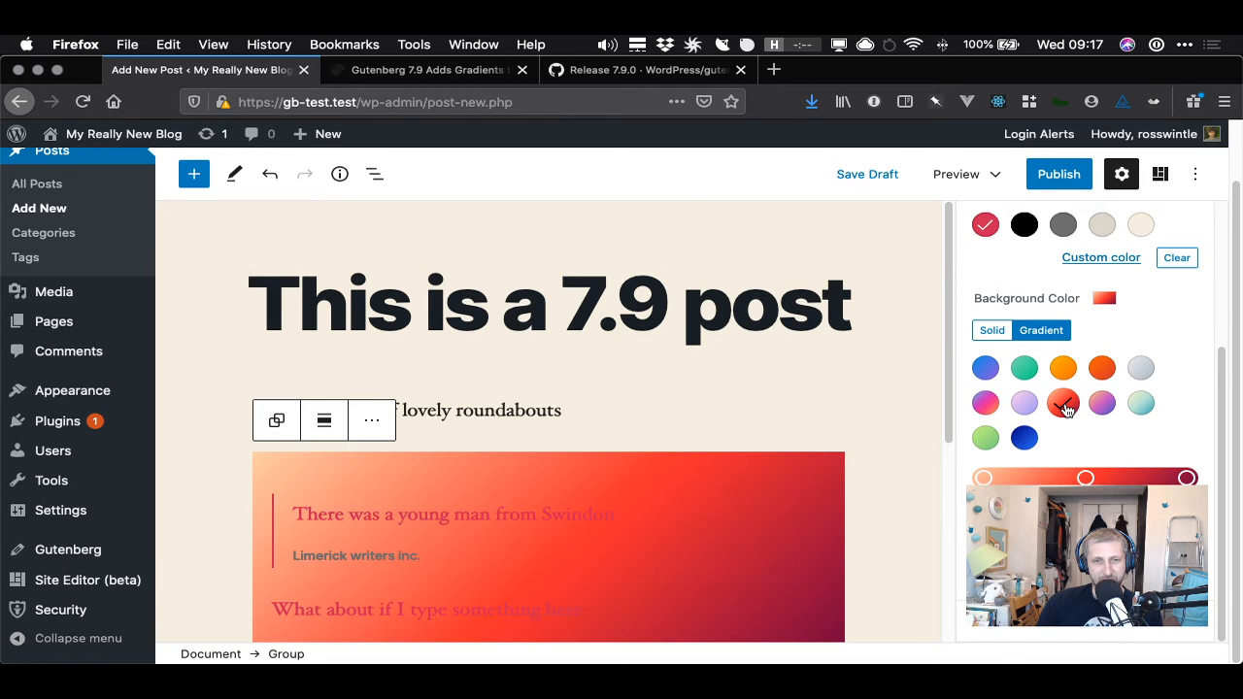
- Change the Group's text colour to the light cream swatch
scroll(1137, 233, up, 5)
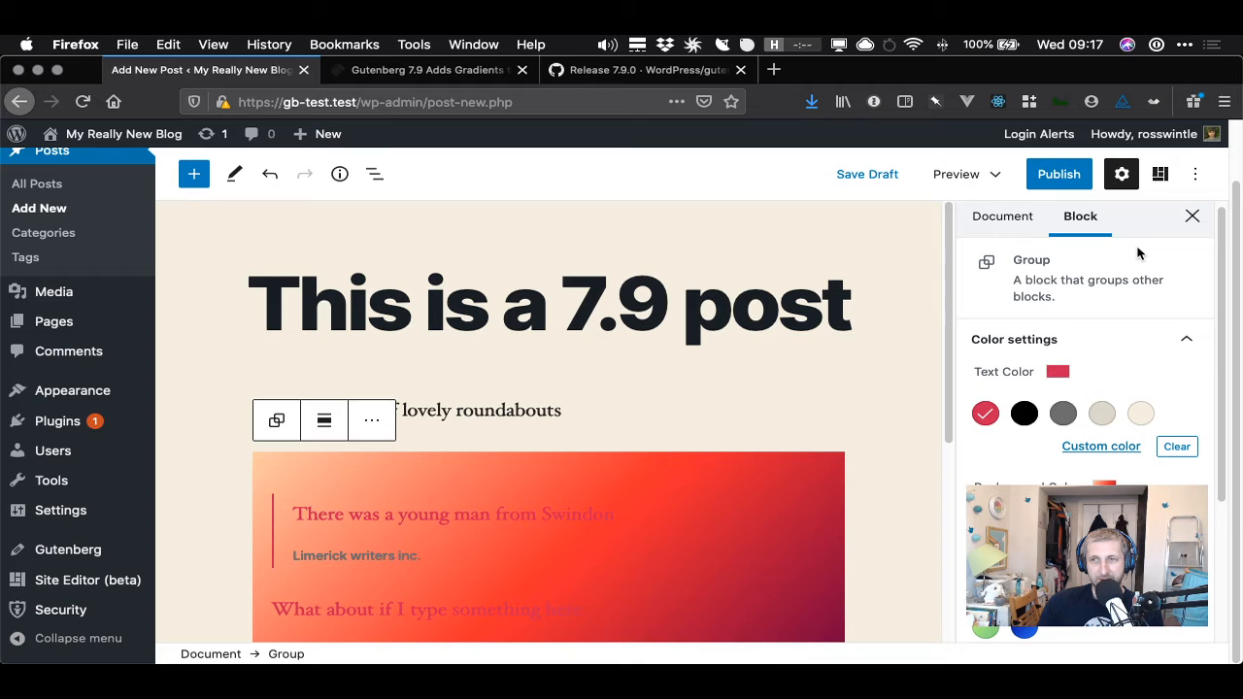
click(1143, 416)
scroll(1132, 437, down, 5)
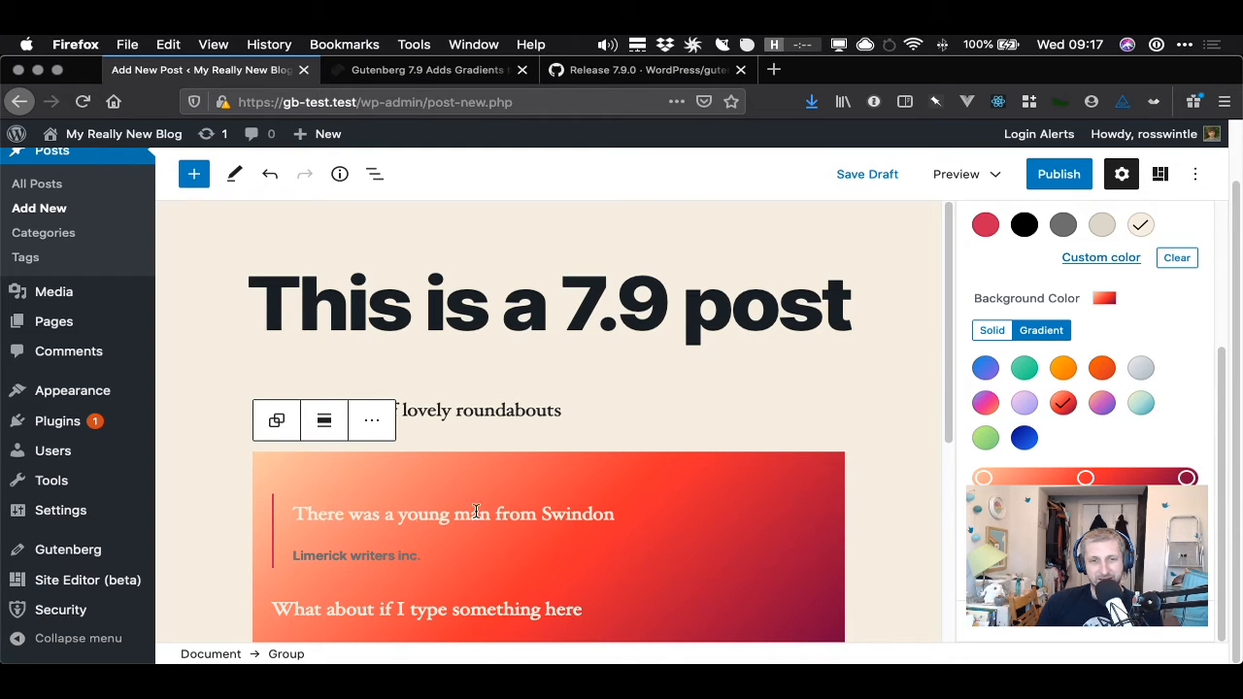
click(318, 556)
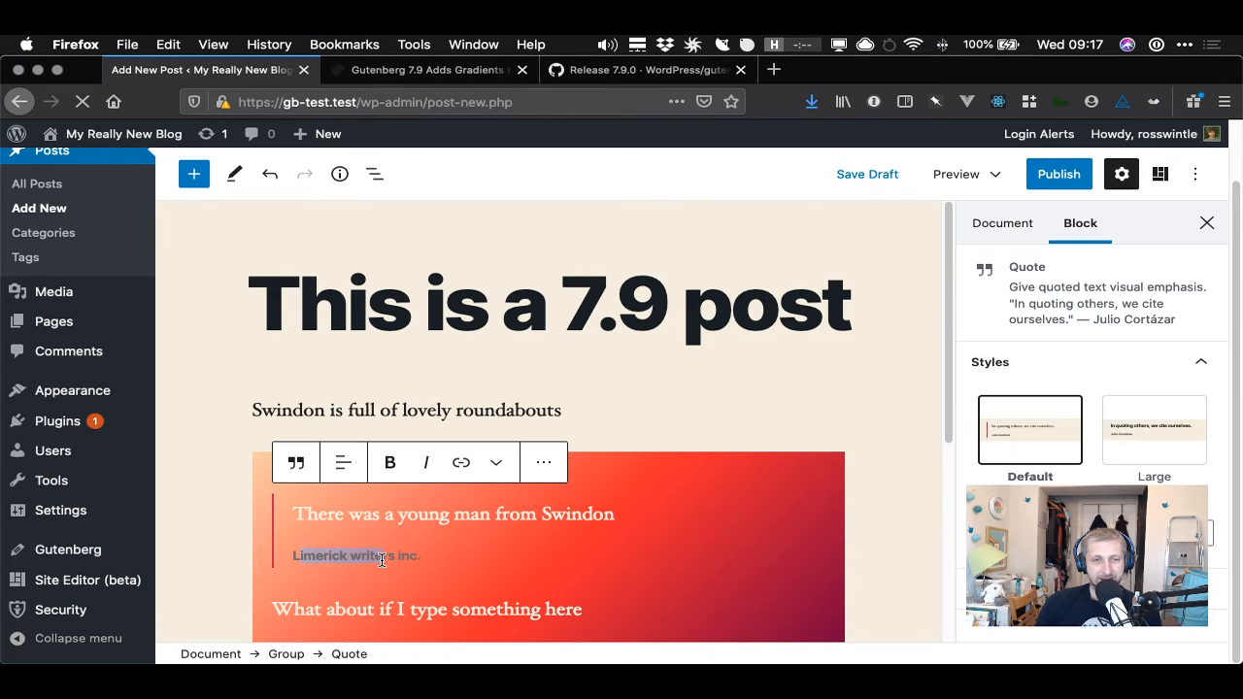
click(900, 456)
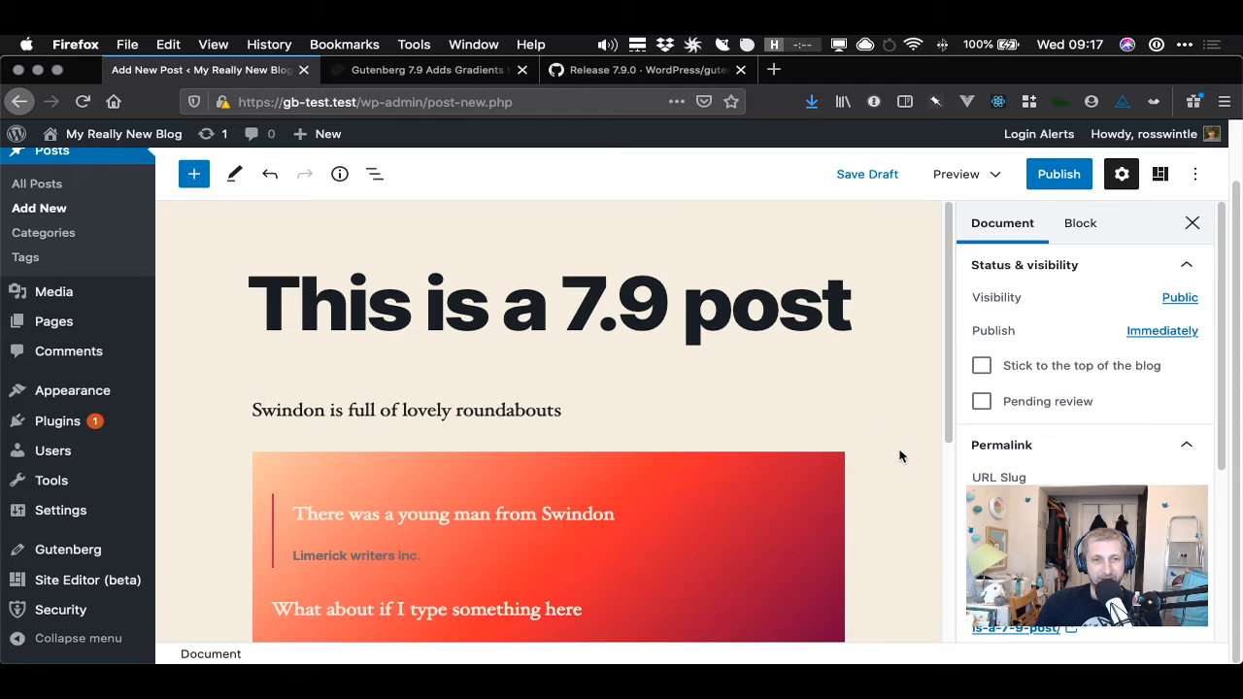
click(397, 515)
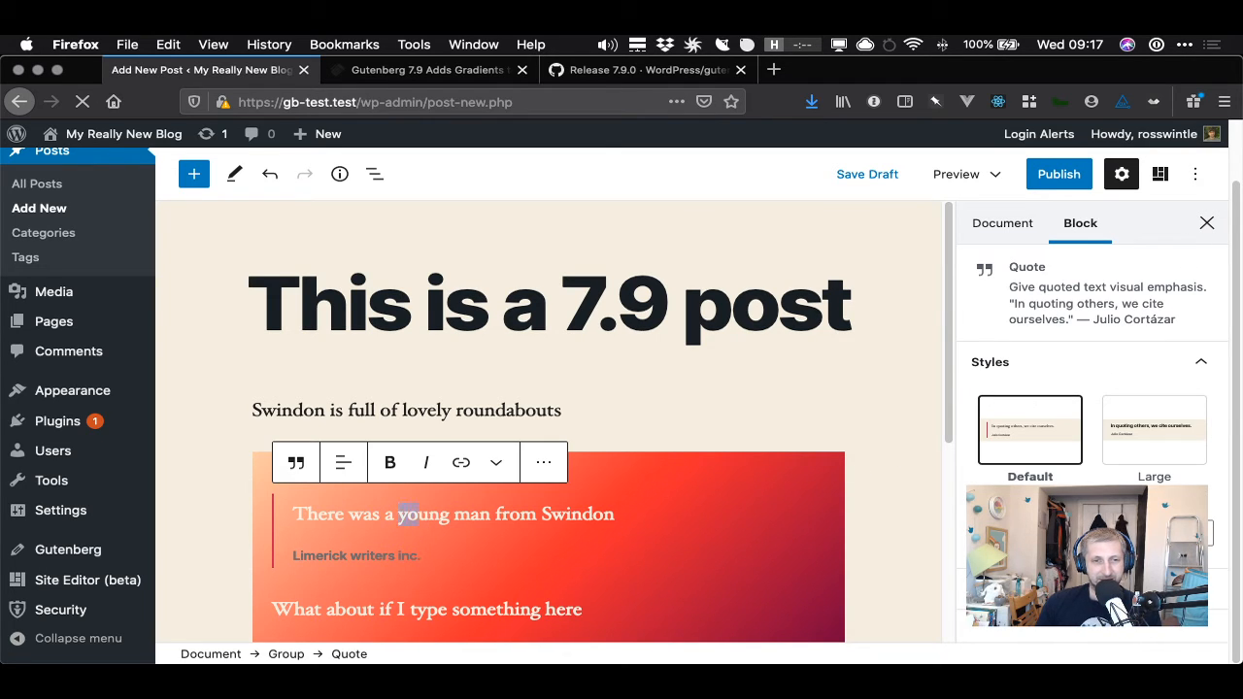
click(463, 466)
text(https:)
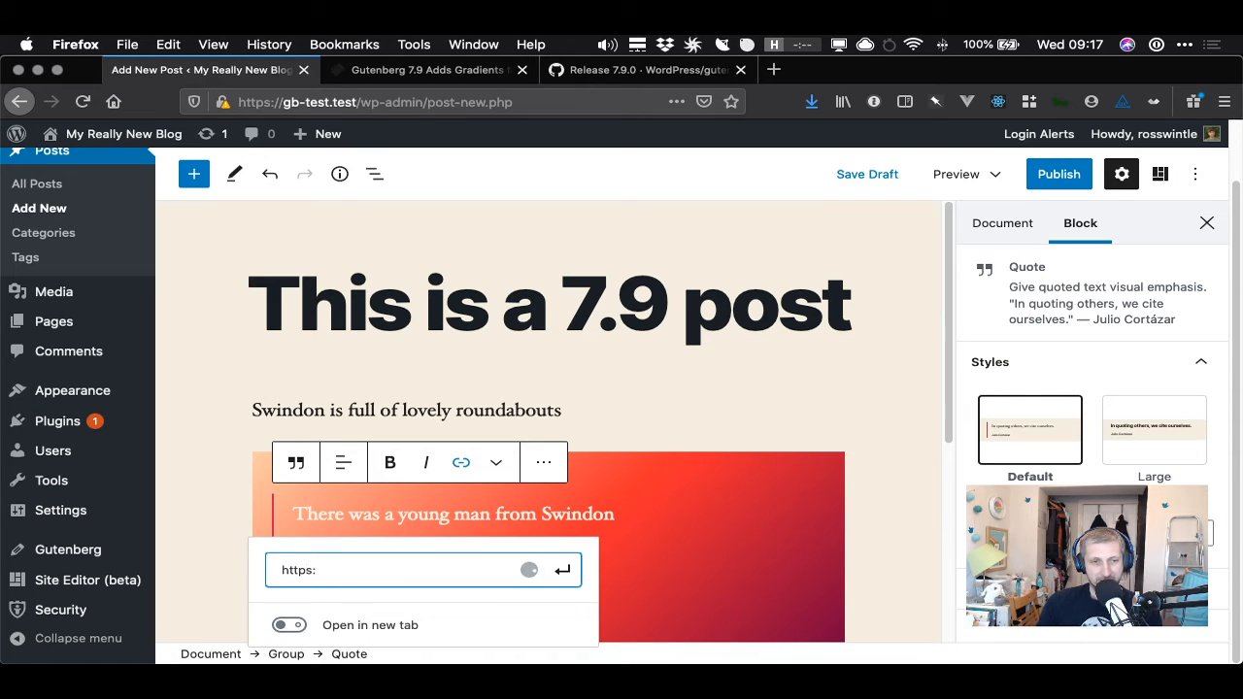
text(//example.com)
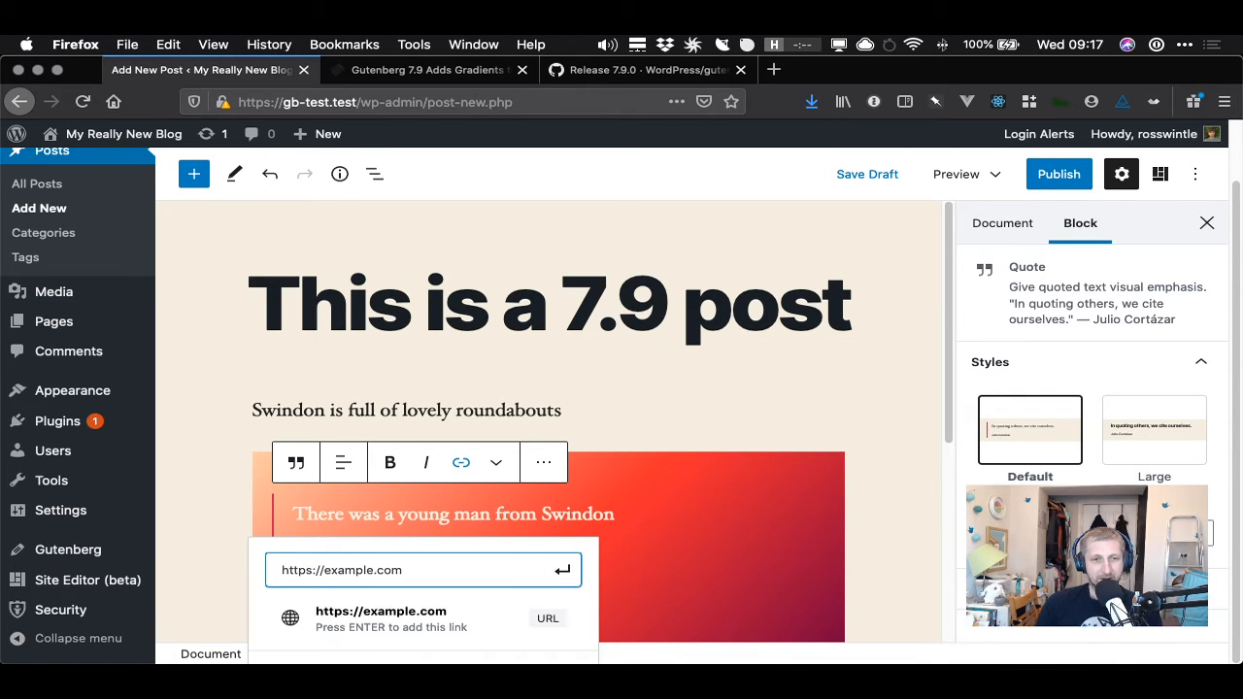
key(Return)
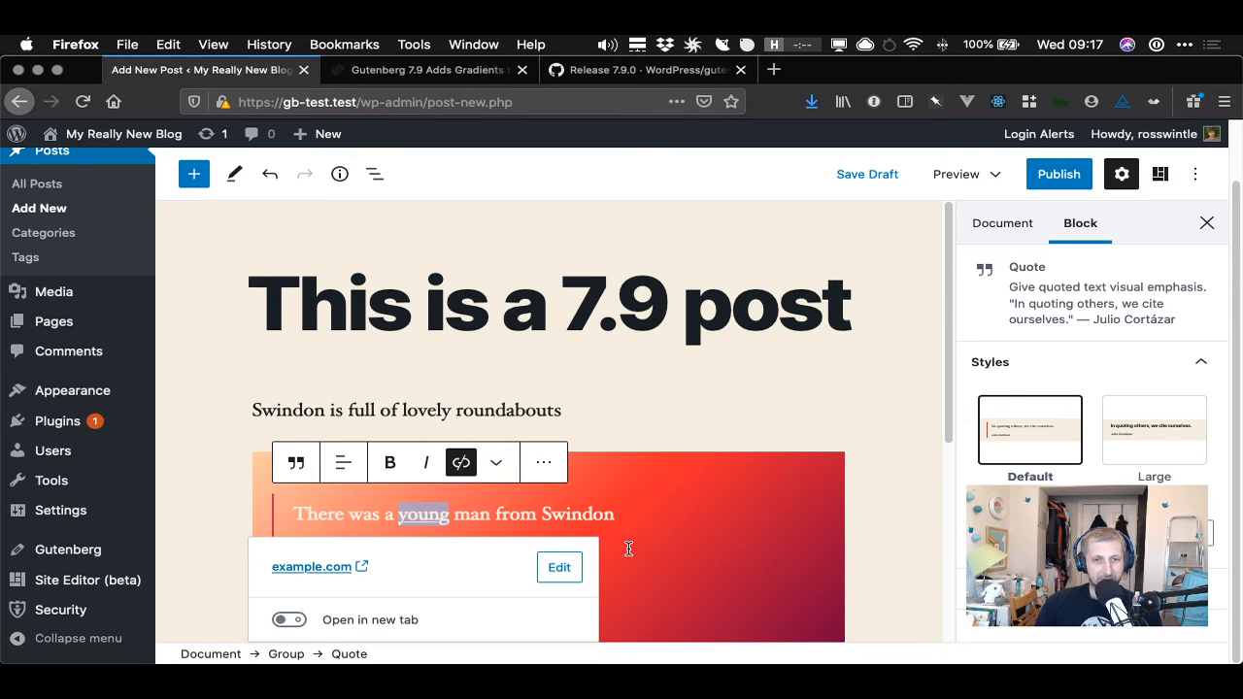
- Reselect the Group and reverse the direction of its gradient background
click(706, 399)
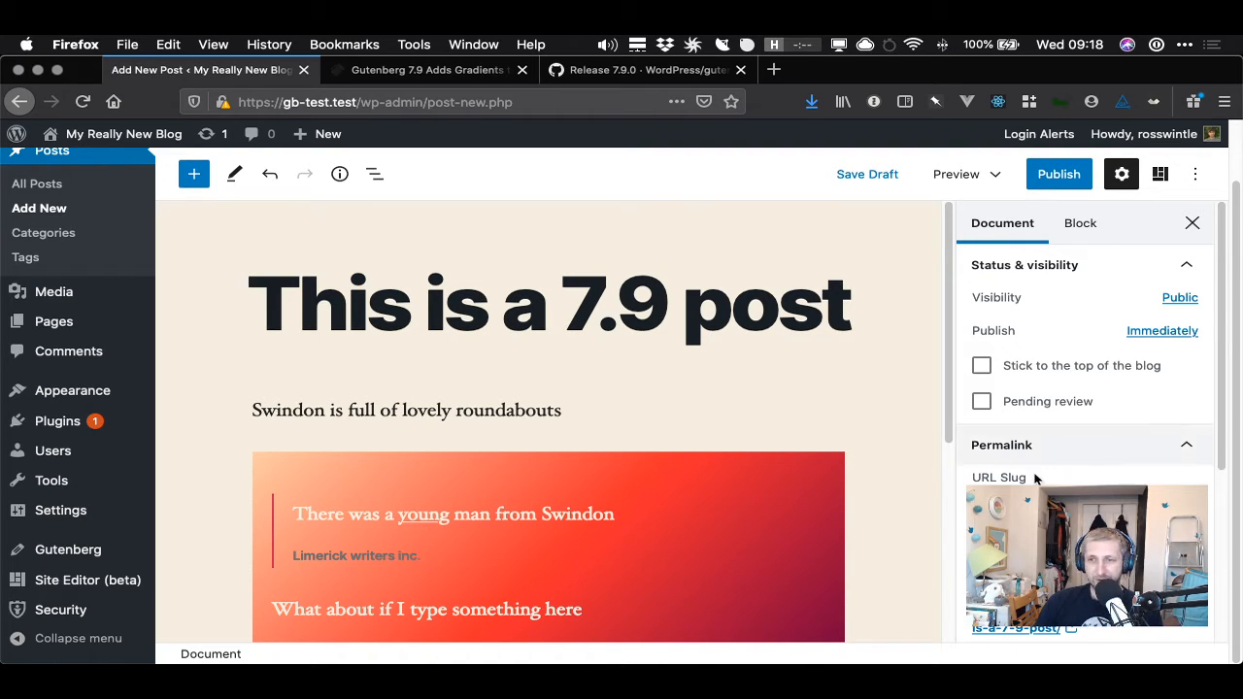
click(743, 488)
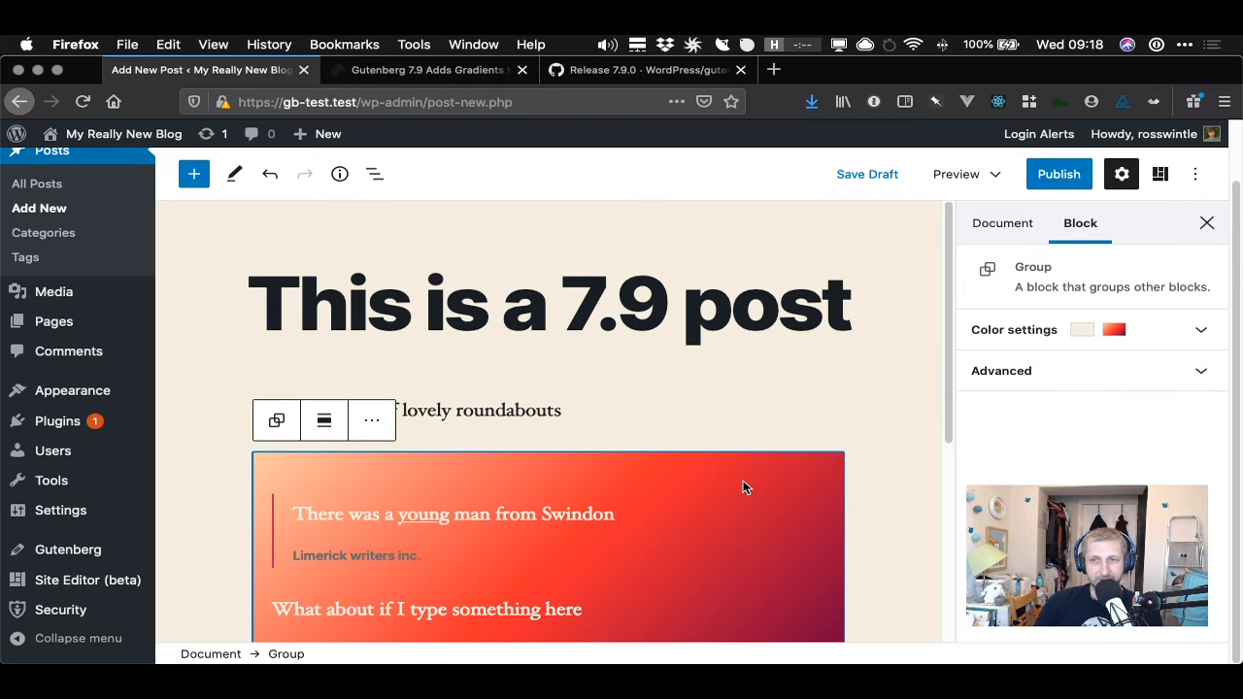
click(1189, 335)
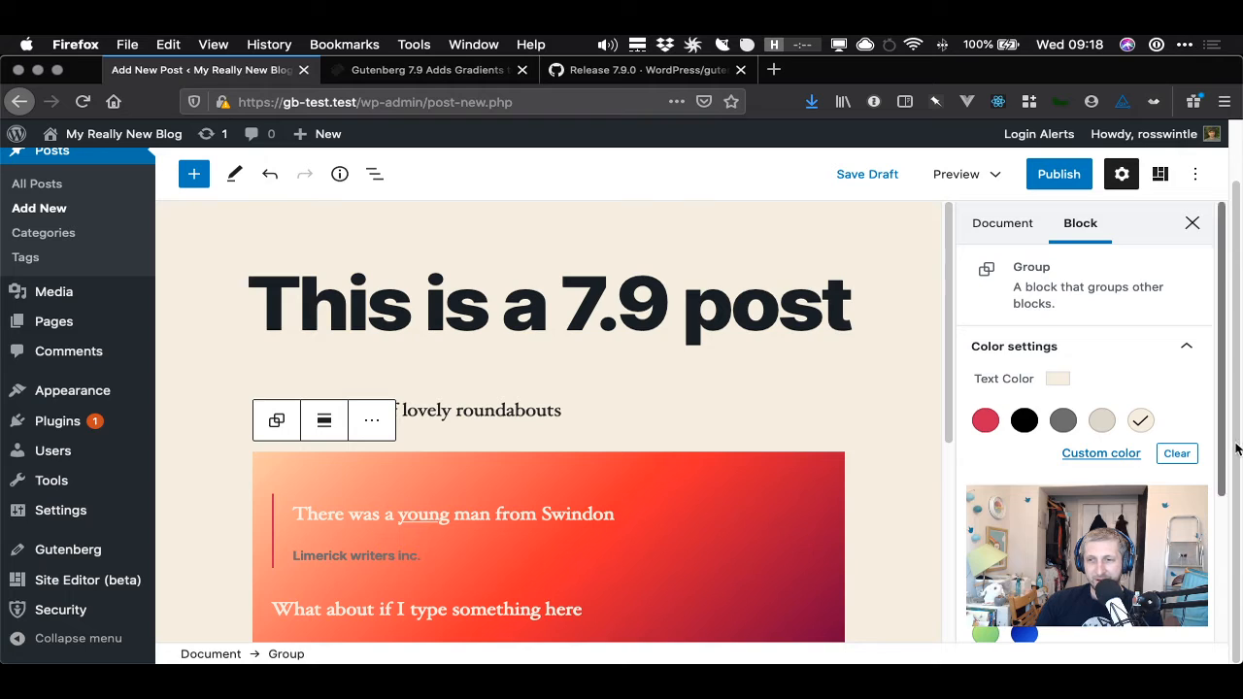
scroll(1229, 590, down, 3)
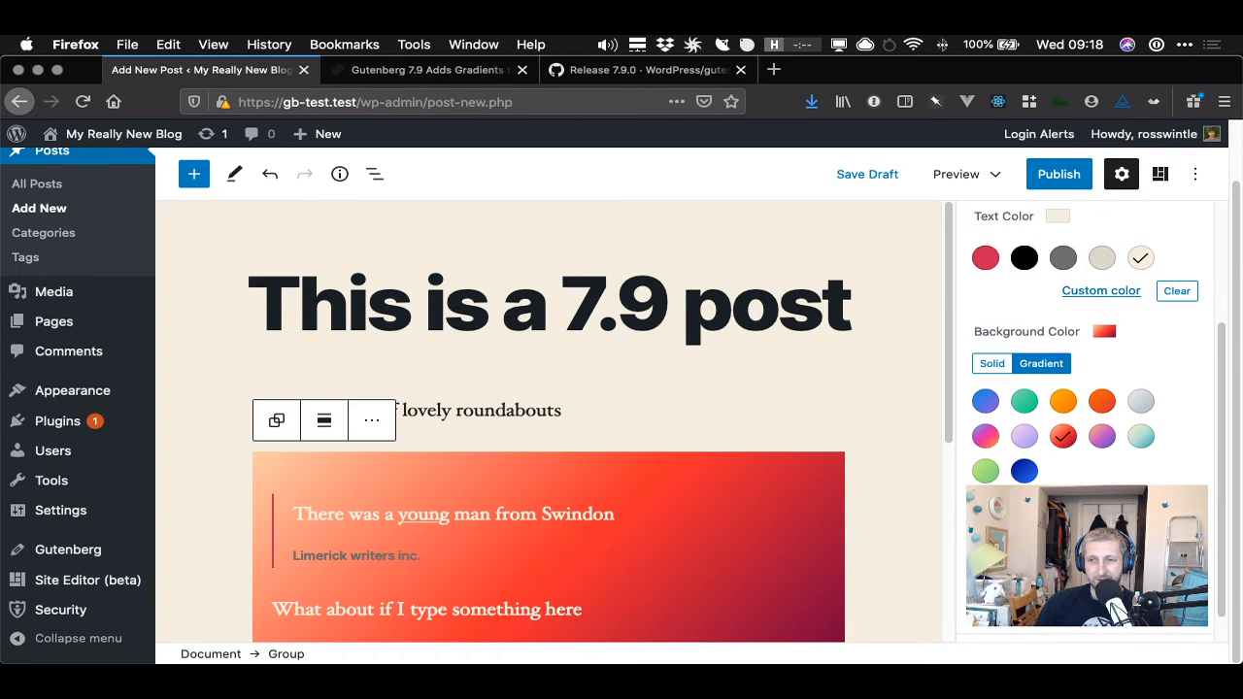
click(1118, 574)
mouse_move(1118, 574)
mouse_down()
mouse_move(1092, 564)
mouse_move(1106, 592)
mouse_move(1117, 586)
mouse_up()
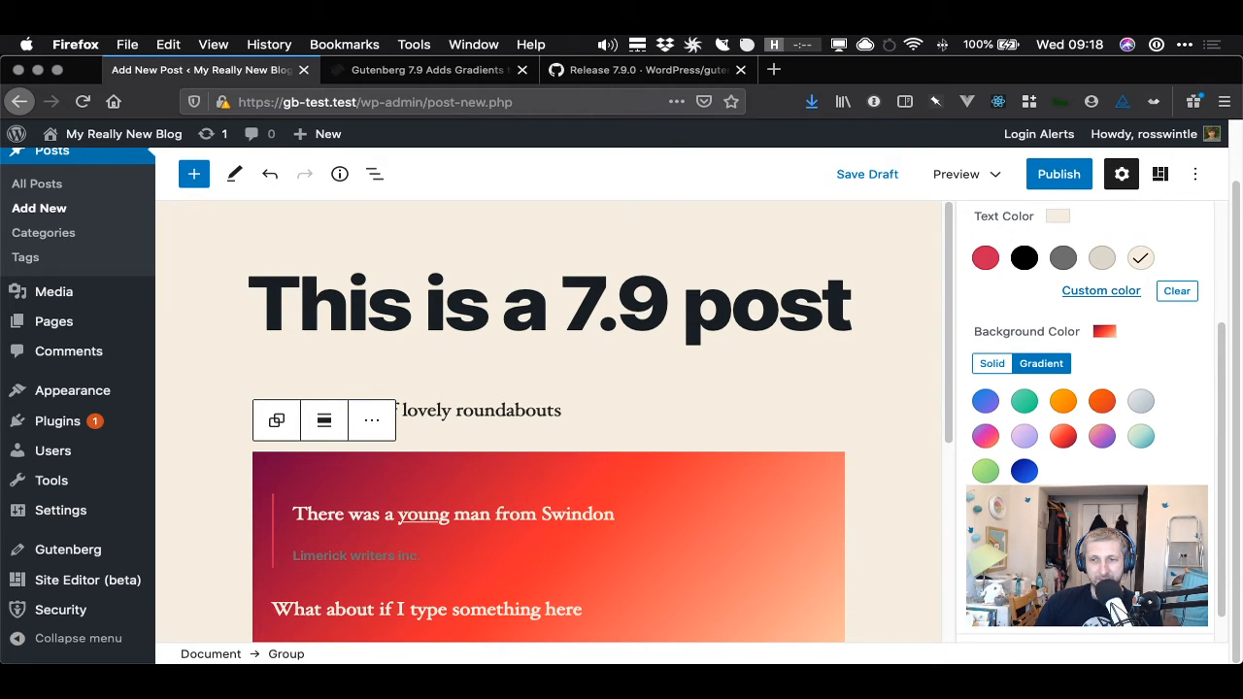
- Switch the Group's gradient background to the radial type and collapse the colour settings
click(1025, 581)
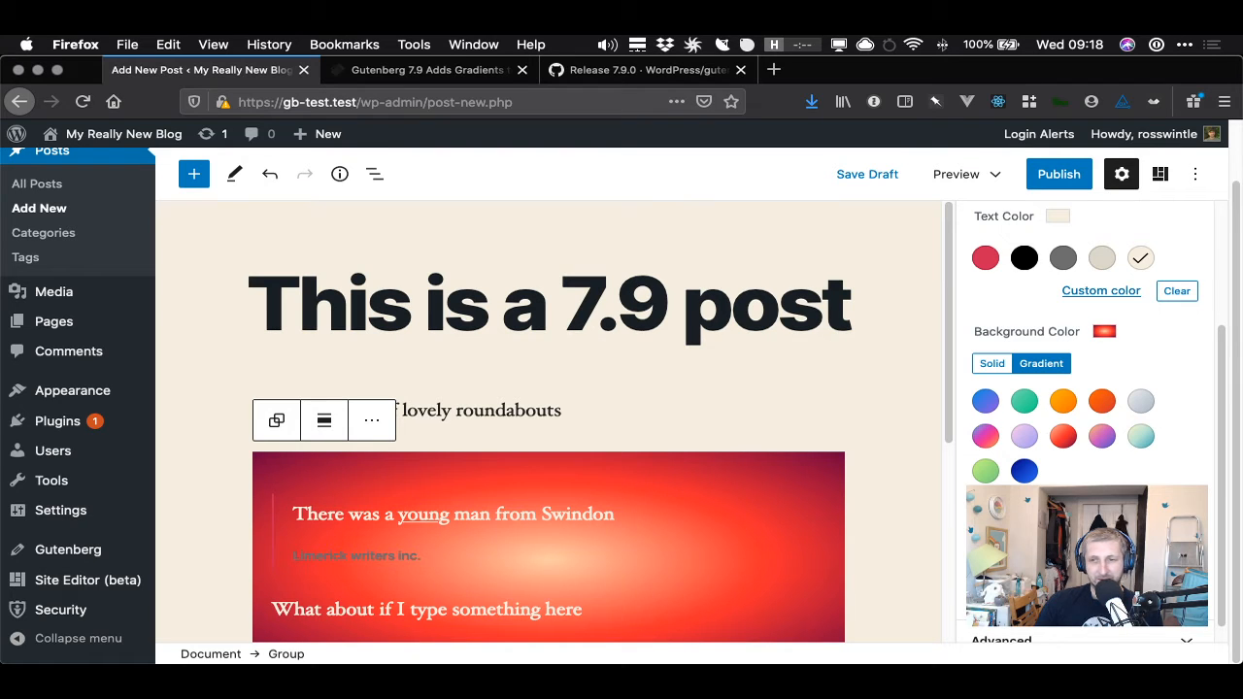
drag(1223, 548, 1236, 375)
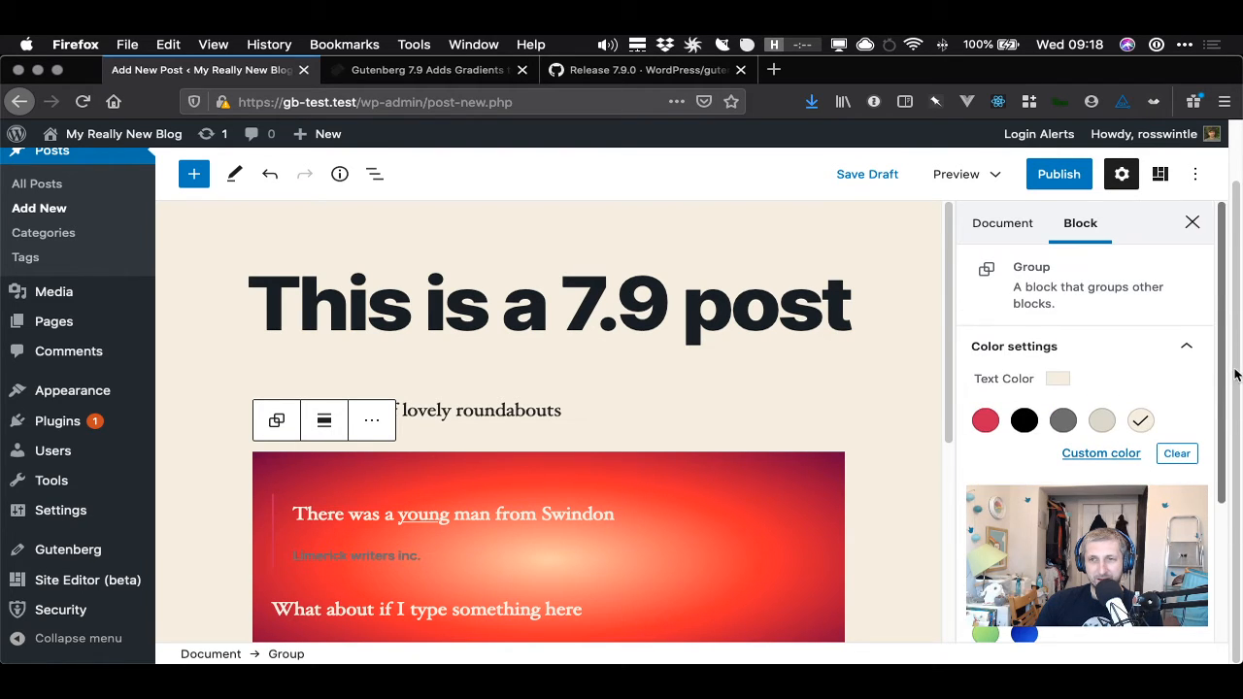
click(1190, 350)
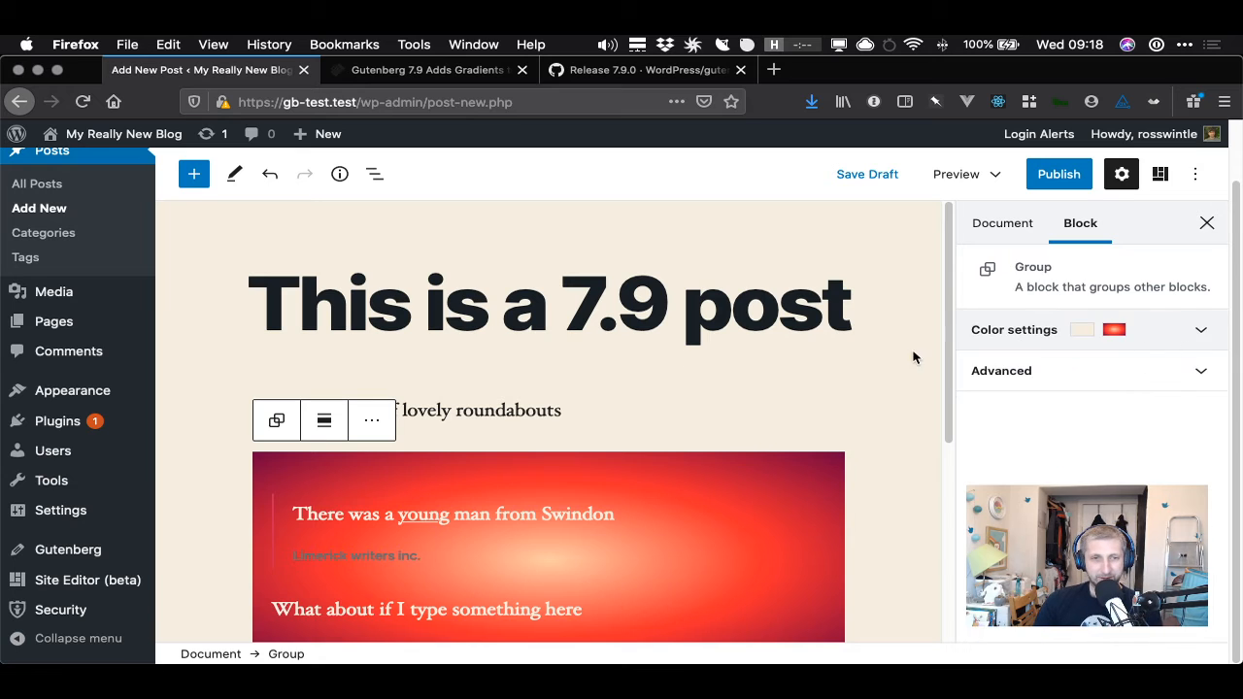
click(784, 393)
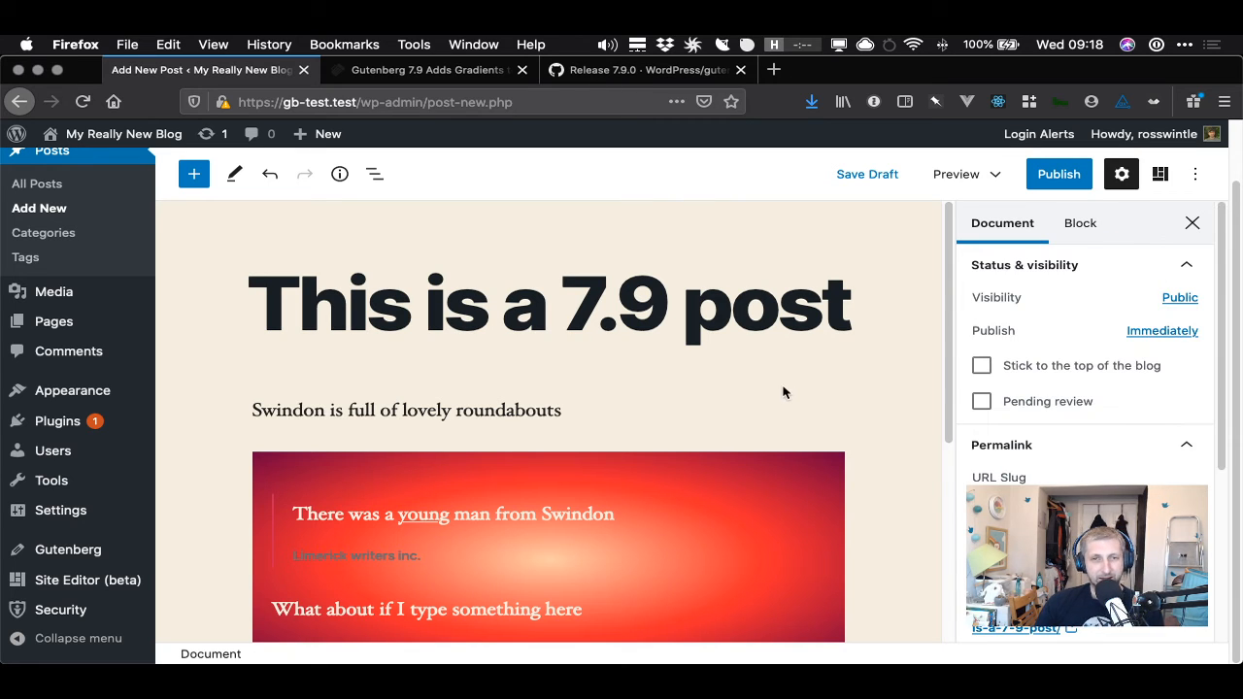
- Review the Group gradients entry in the 7.9.0 release notes
click(612, 70)
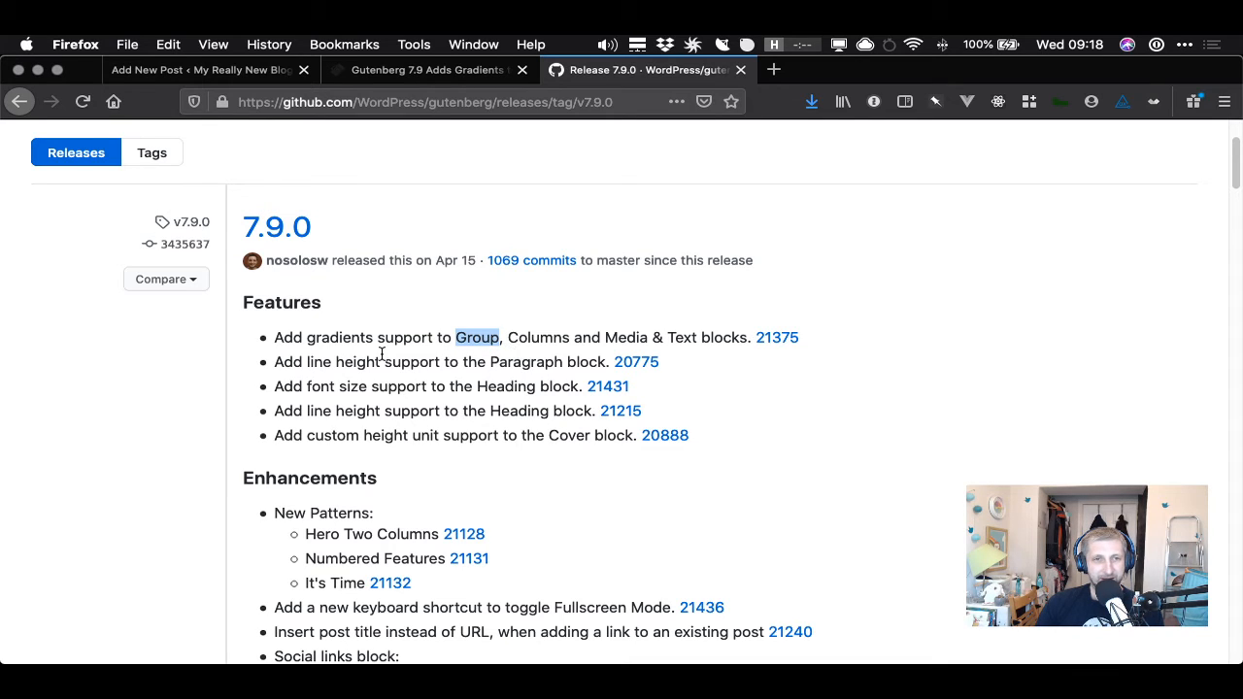
drag(361, 342, 465, 340)
double_click(466, 340)
click(264, 72)
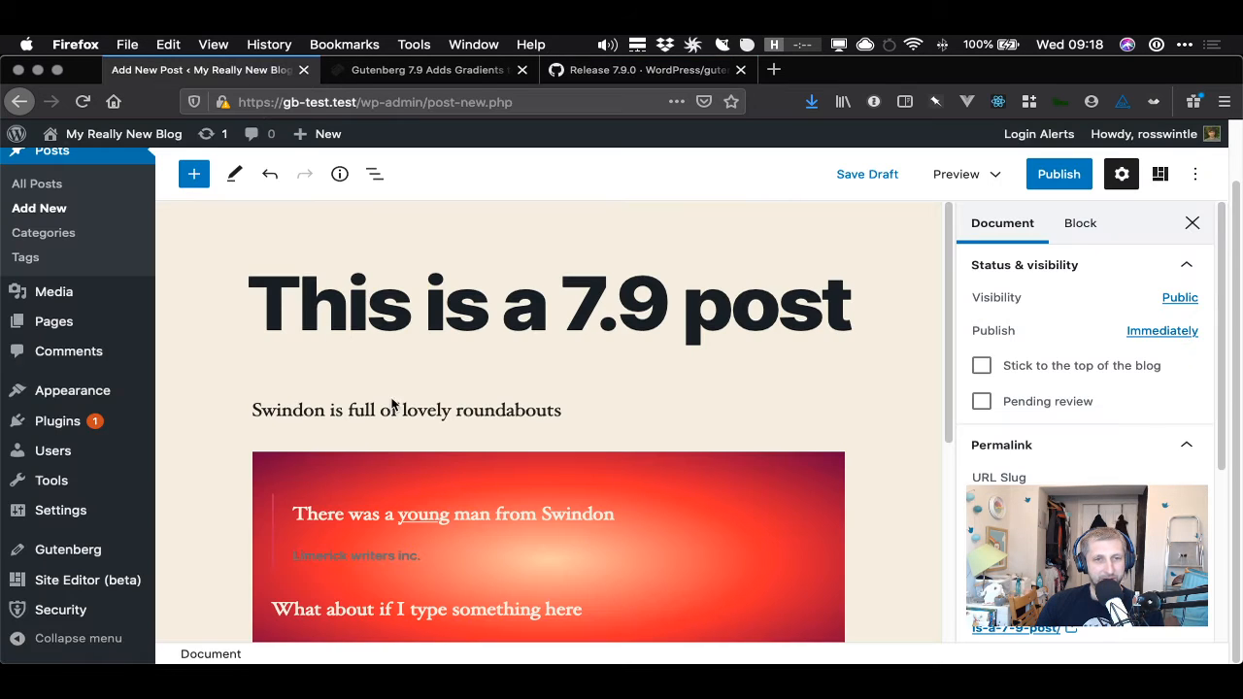
- Set the Group block's alignment to full width
click(806, 555)
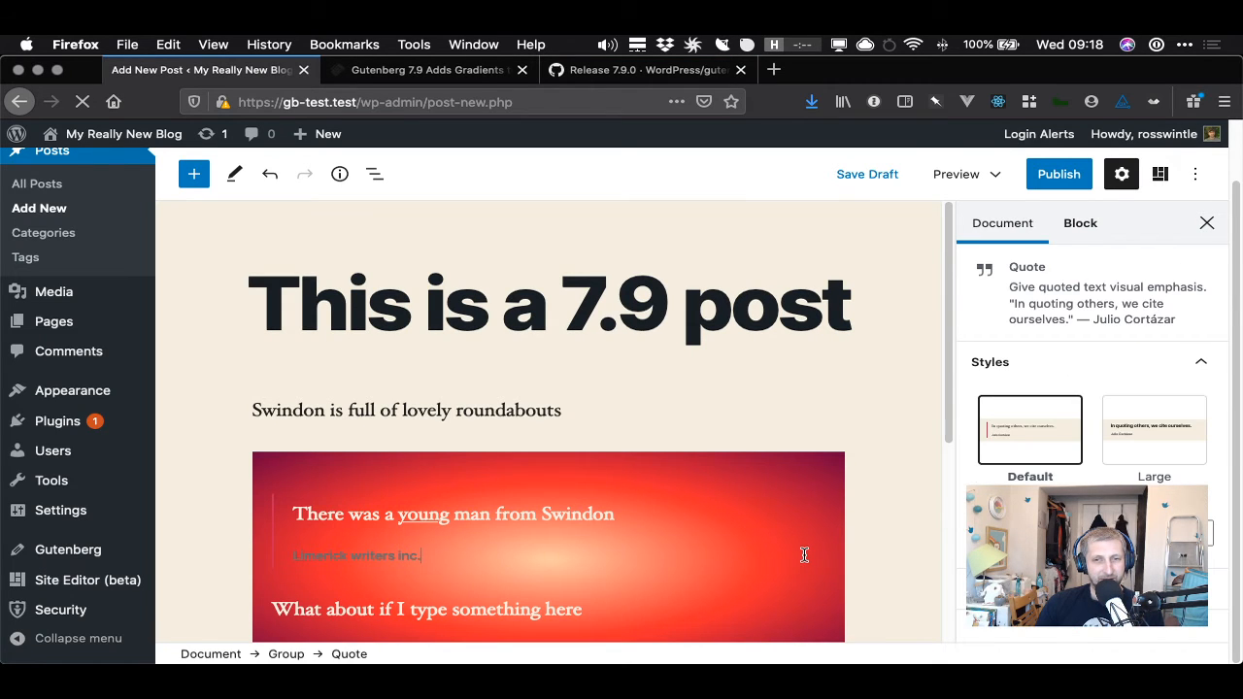
scroll(889, 517, down, 3)
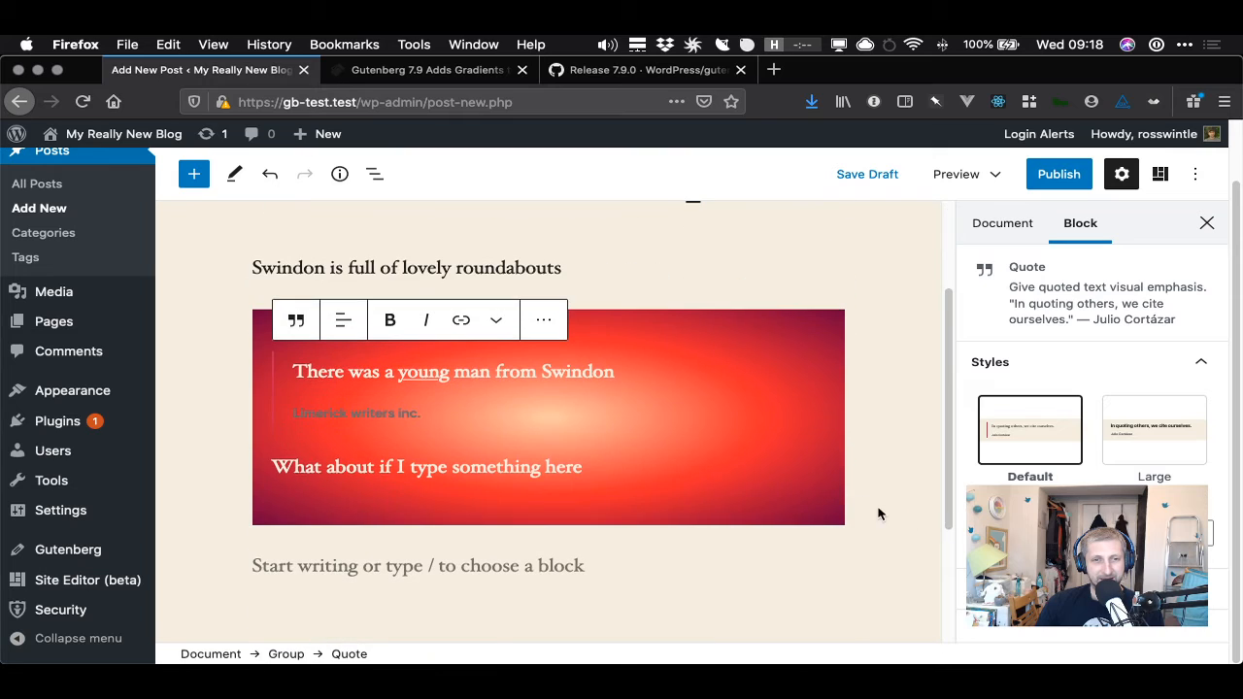
click(829, 424)
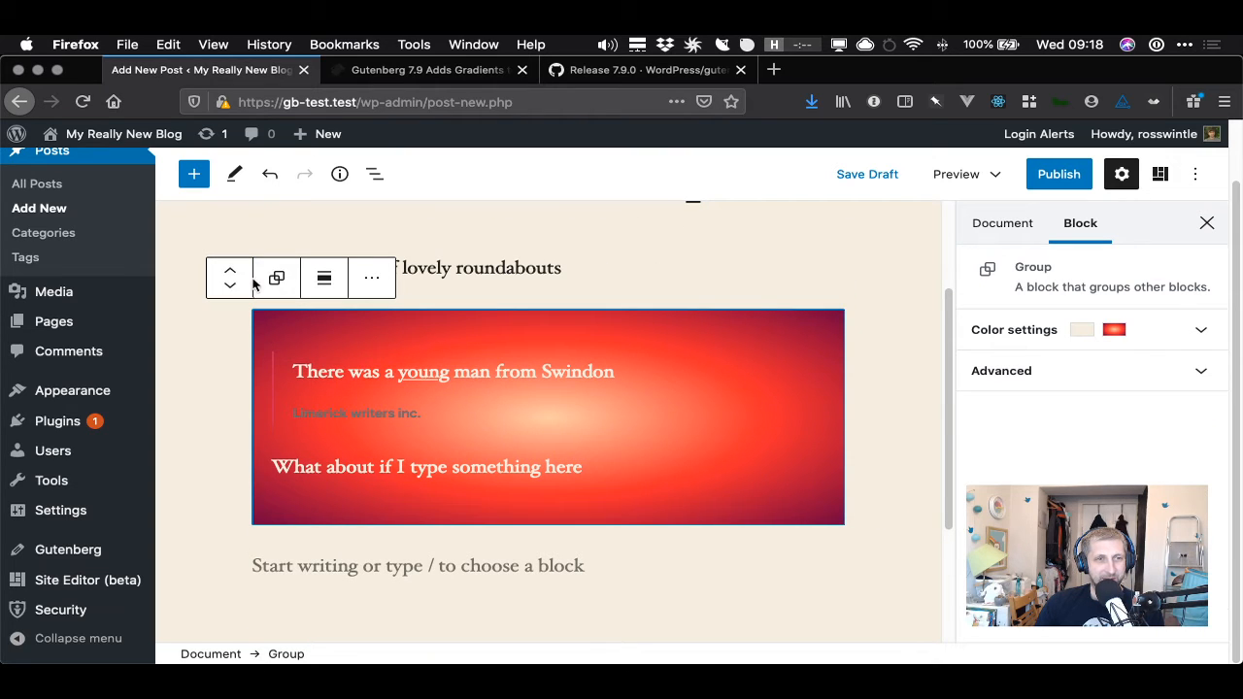
click(324, 283)
click(394, 371)
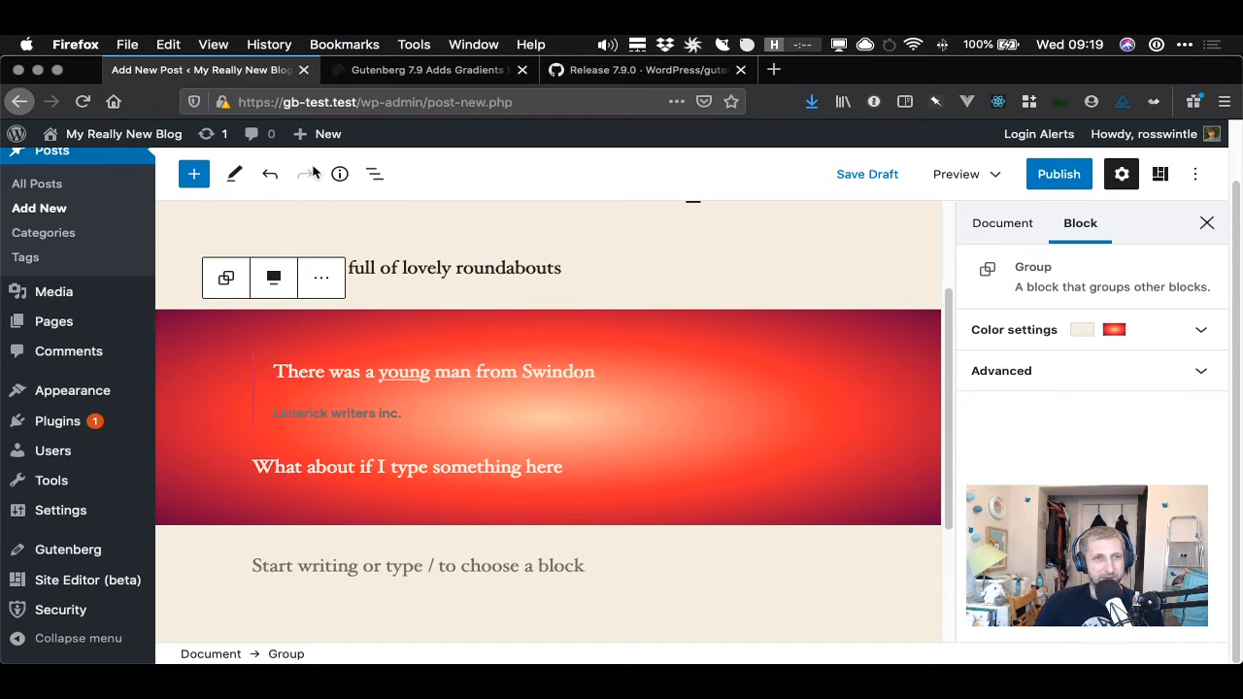
- Review the release note on line height support for the Paragraph block
click(629, 74)
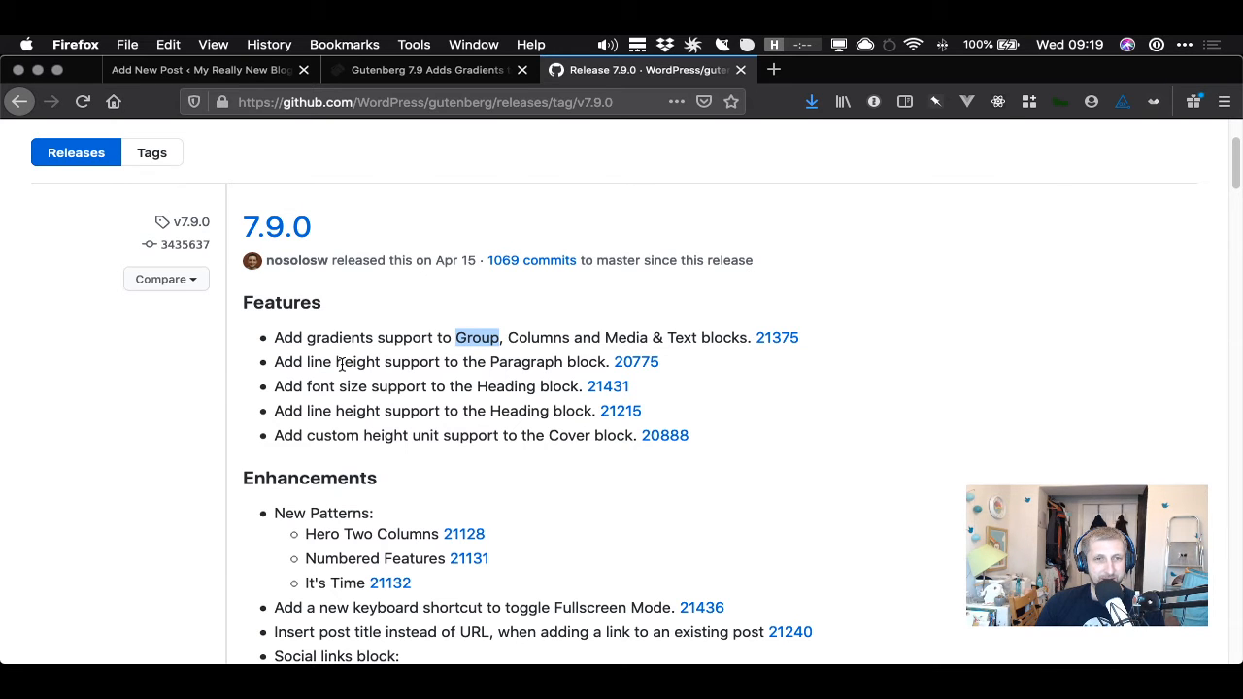
drag(308, 362, 595, 363)
click(591, 363)
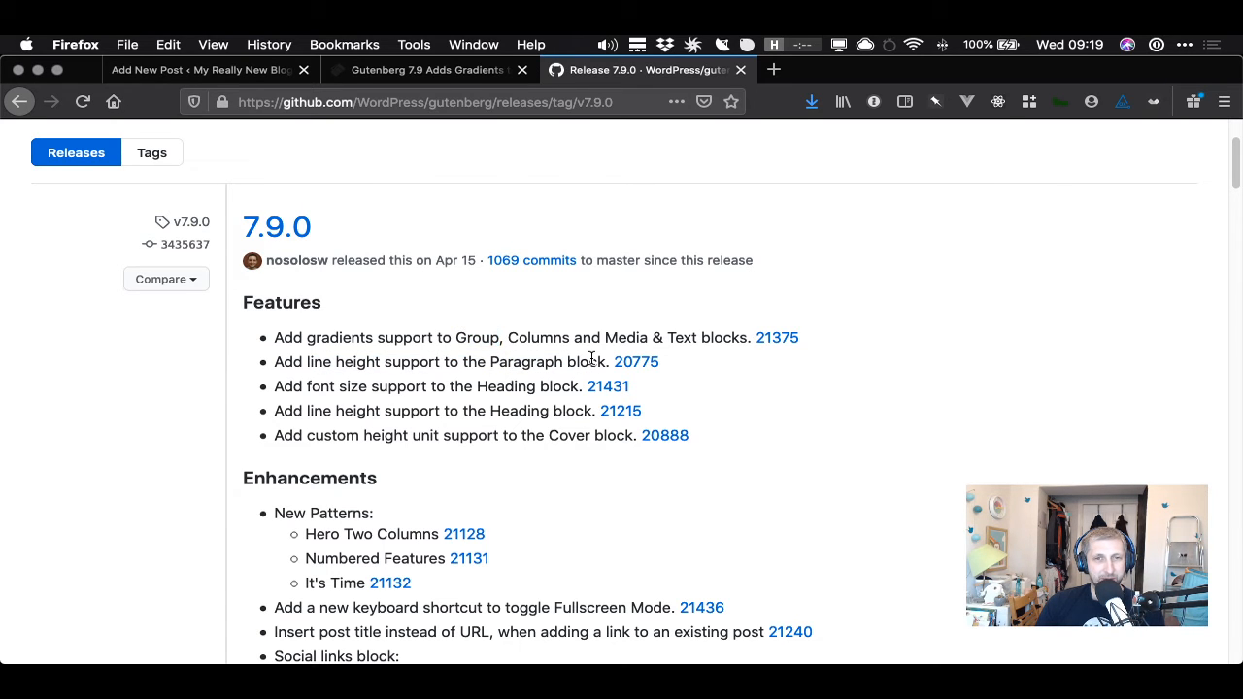
click(433, 74)
key(ctrl+shift+Tab)
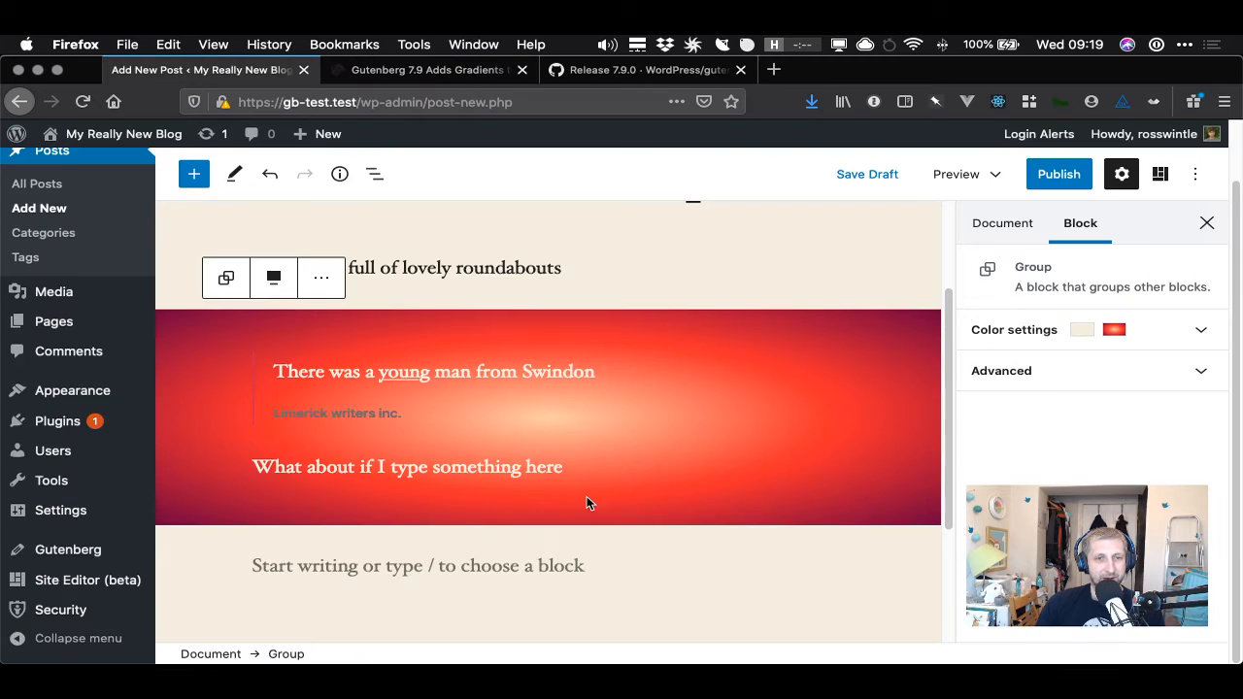
- Extend the paragraph inside the Group with '. And something more here just because I want it to be more than one line.'
click(568, 467)
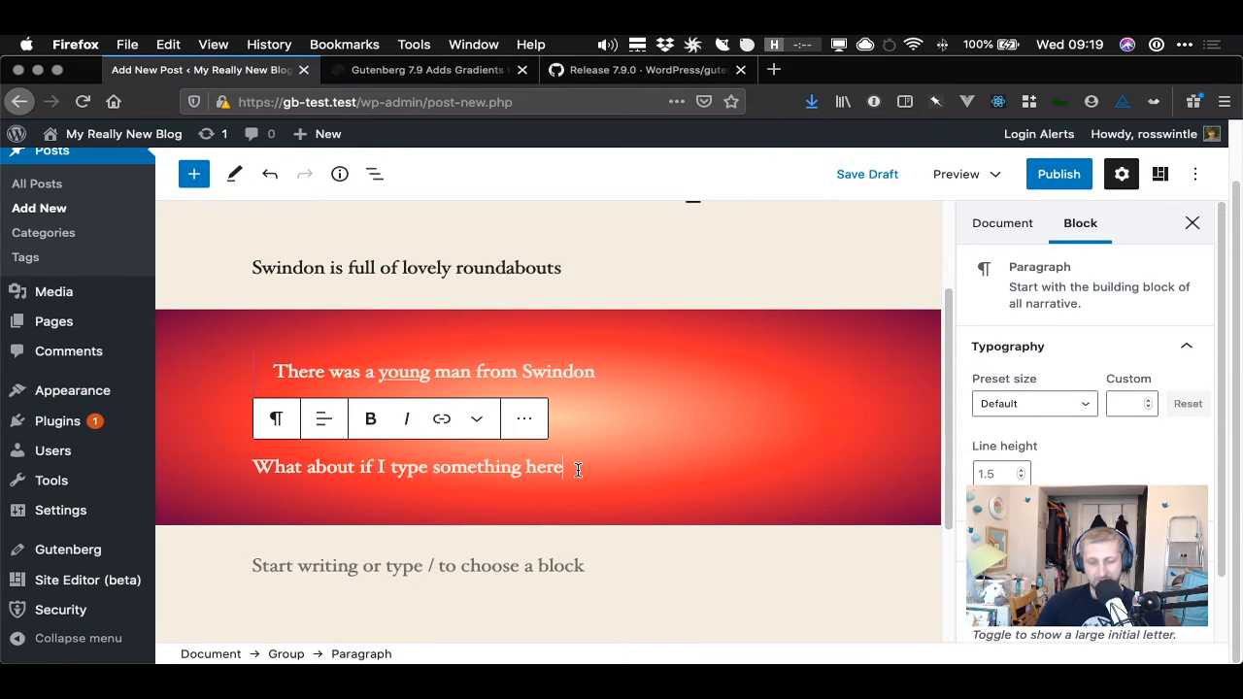
text(. And)
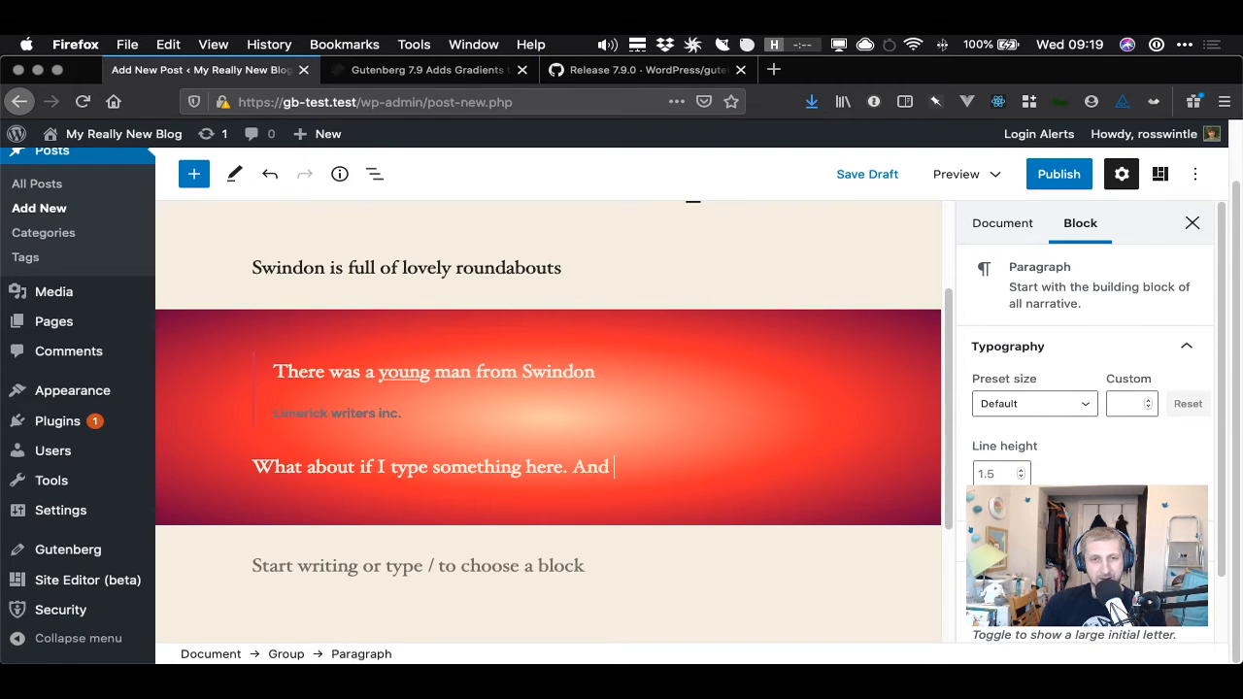
text( something)
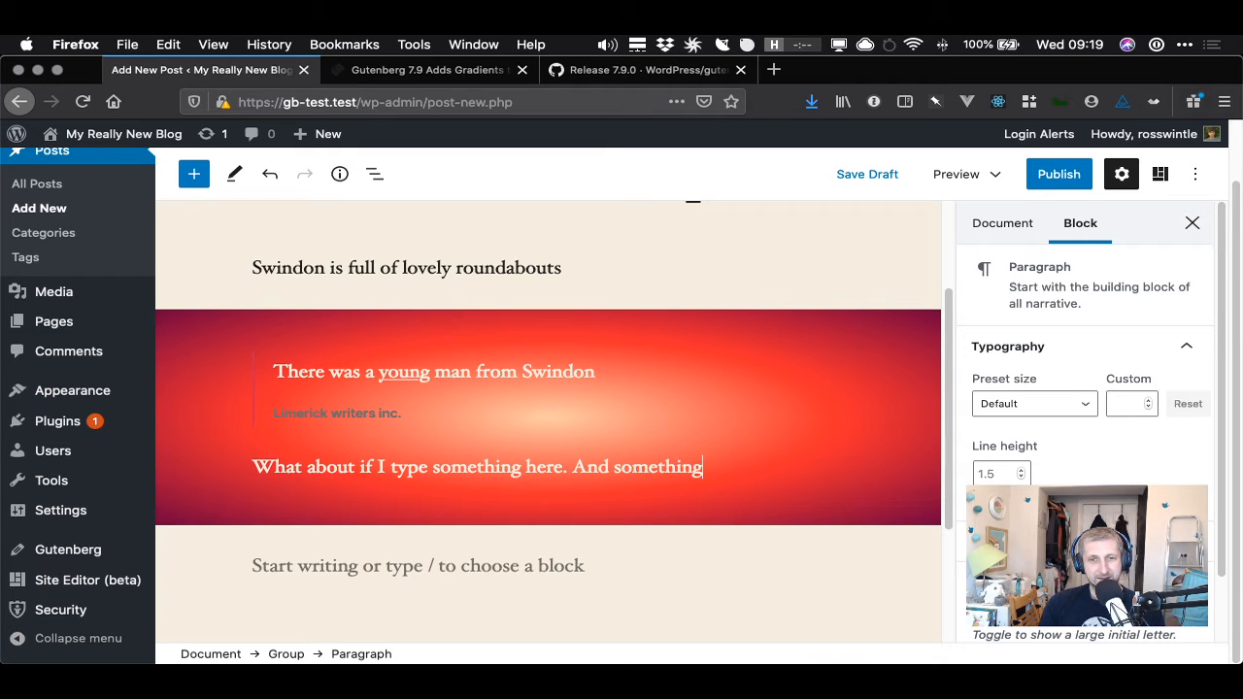
text( more h)
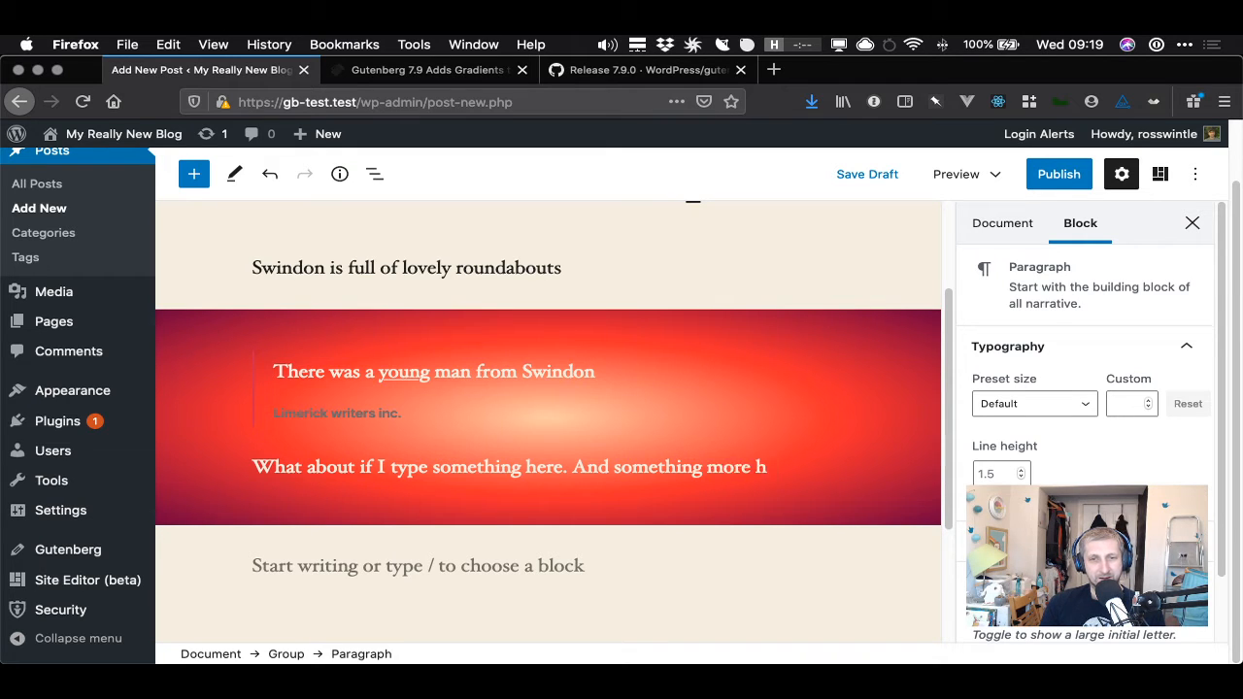
text(ere just bec)
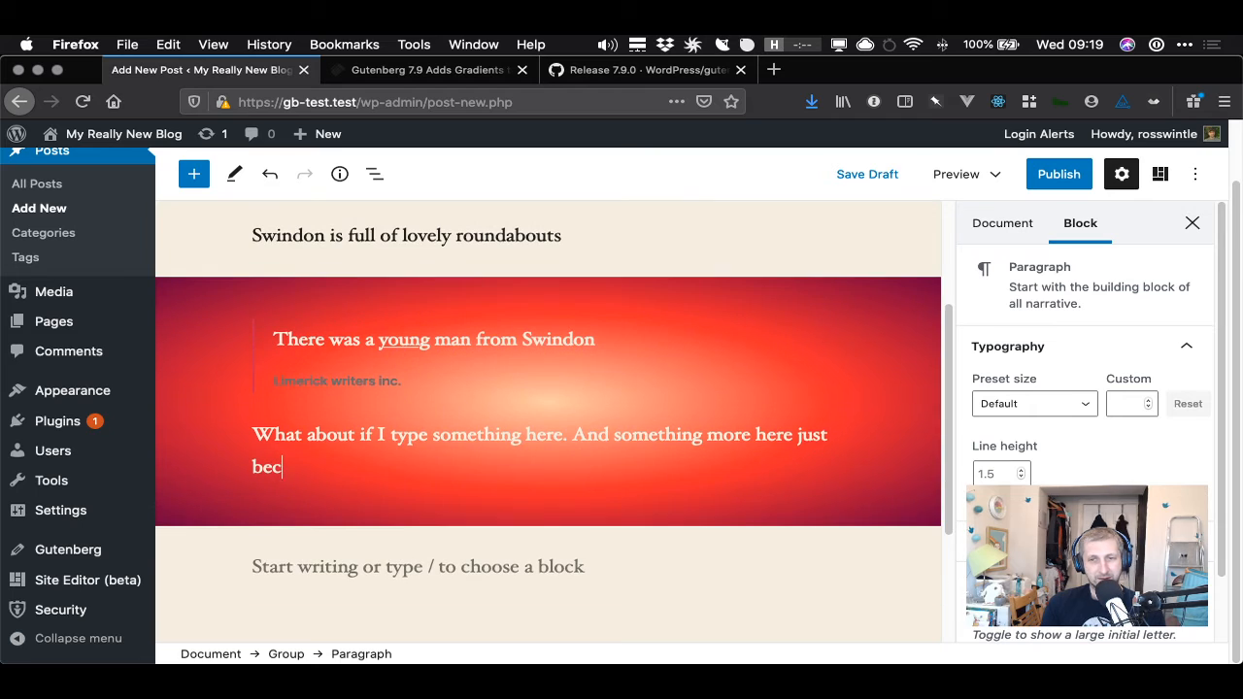
text(ause I want t)
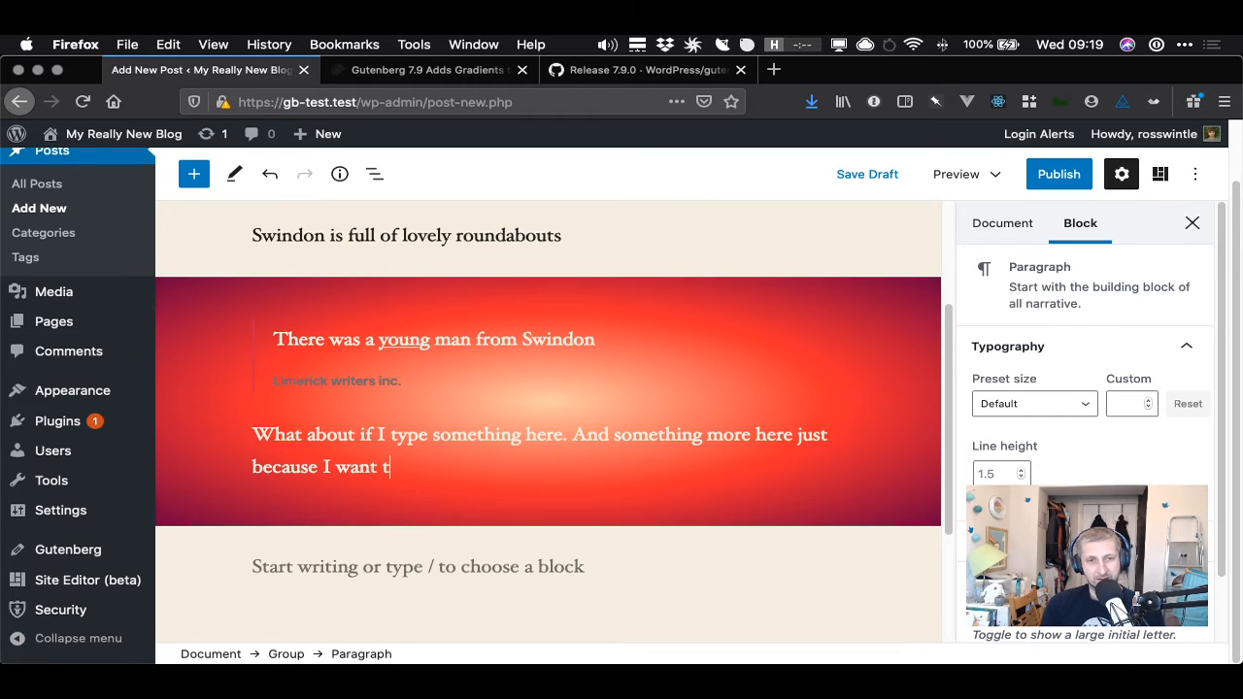
text(o)
key(BackSpace)
key(BackSpace)
text(it t)
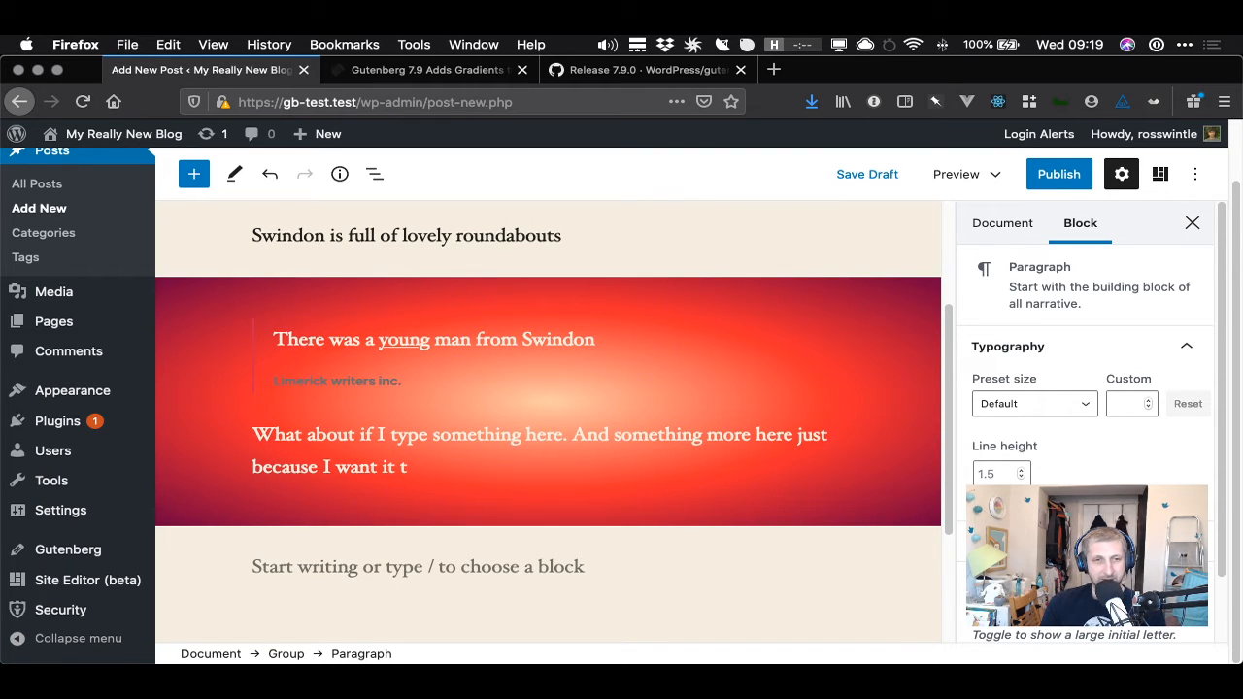
text(o be more )
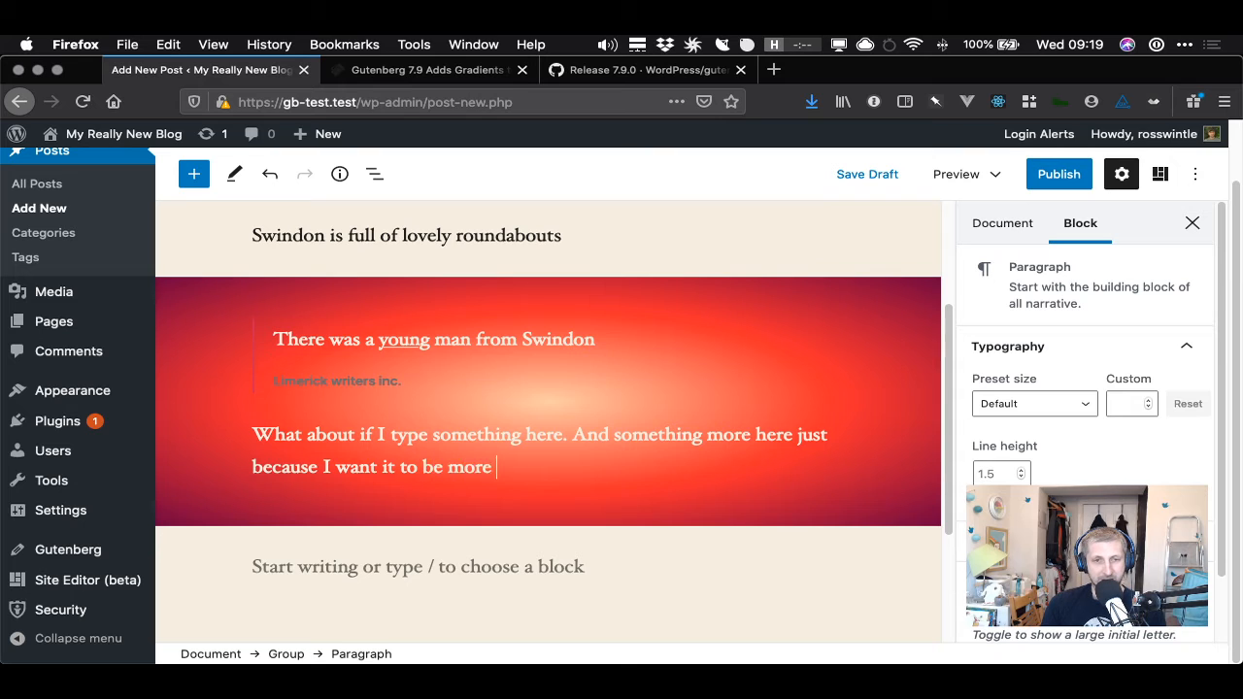
text(than one line.)
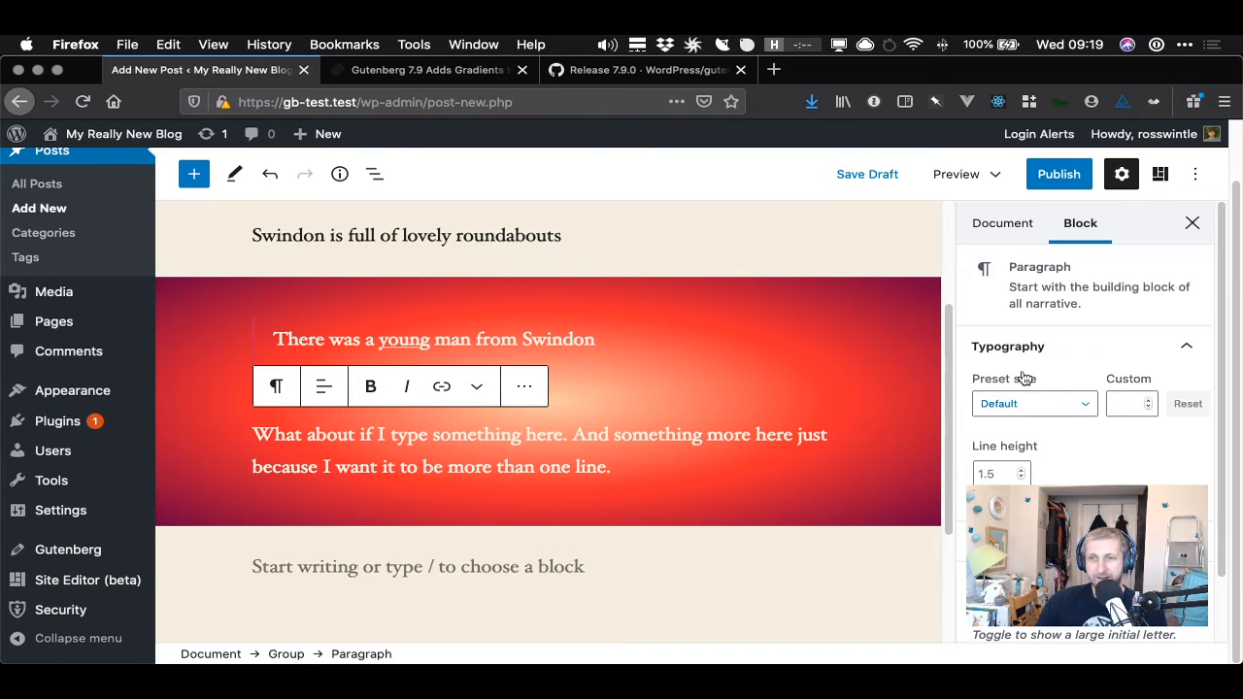
- Set the paragraph's line height to 1.9
click(1022, 477)
click(1022, 478)
click(1022, 478)
click(1021, 478)
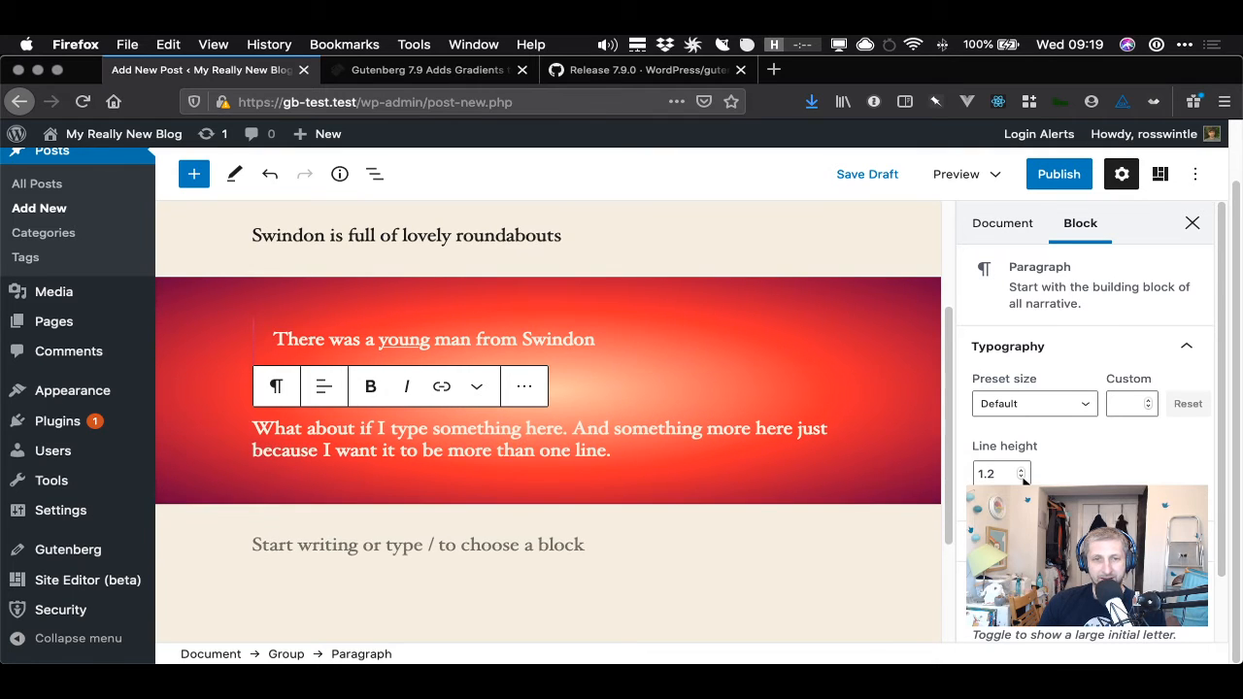
click(1020, 471)
click(1020, 472)
click(1020, 471)
click(1020, 471)
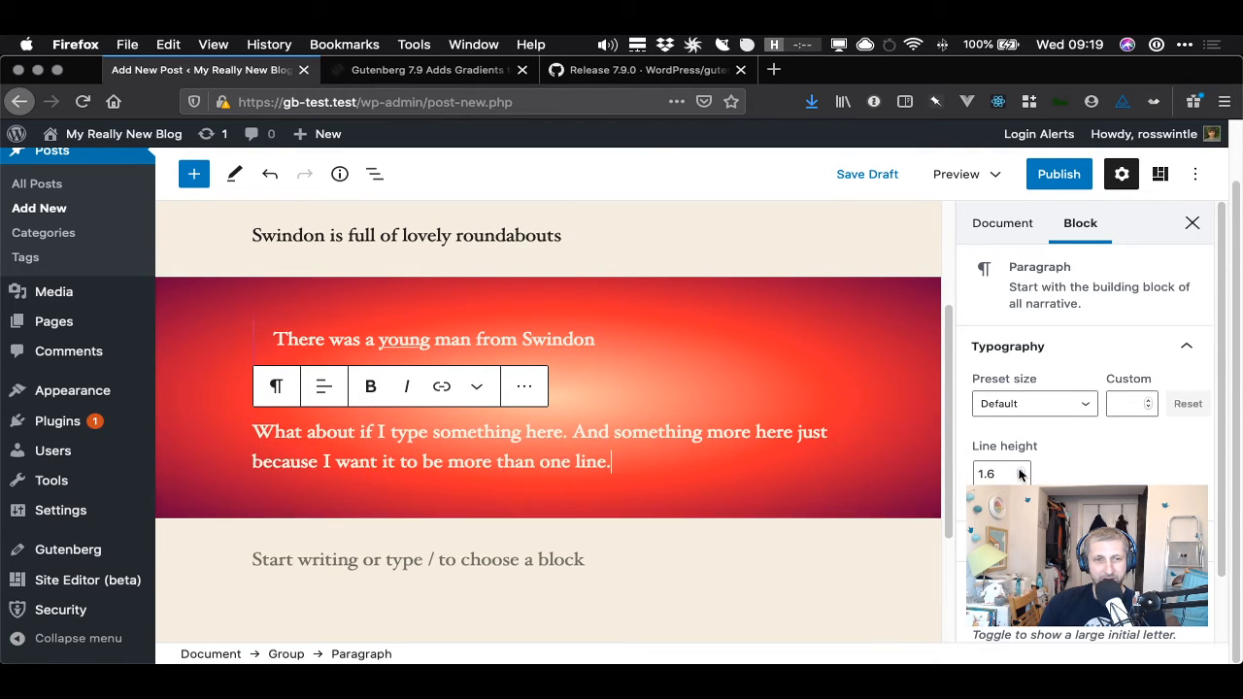
double_click(1020, 471)
click(1020, 471)
double_click(1020, 471)
double_click(1020, 471)
click(1022, 478)
click(1021, 478)
click(1022, 478)
click(1022, 478)
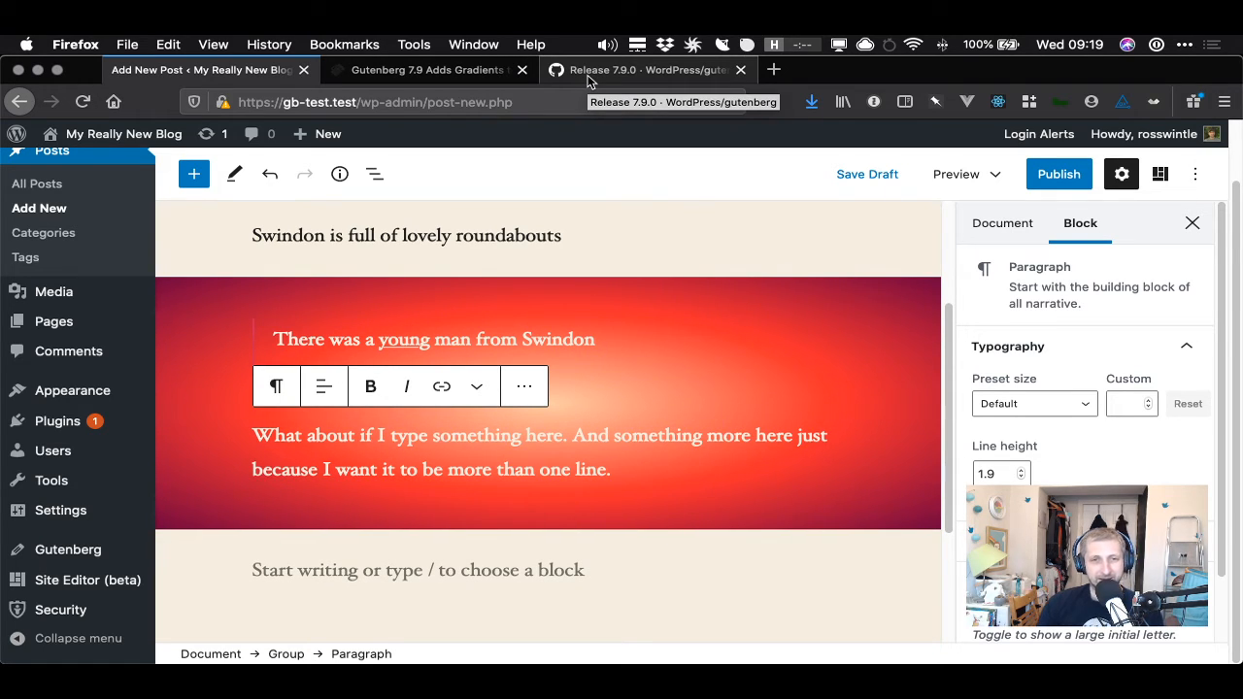
- Review the release note on font size support for the Heading block
key(ctrl+shift+Tab)
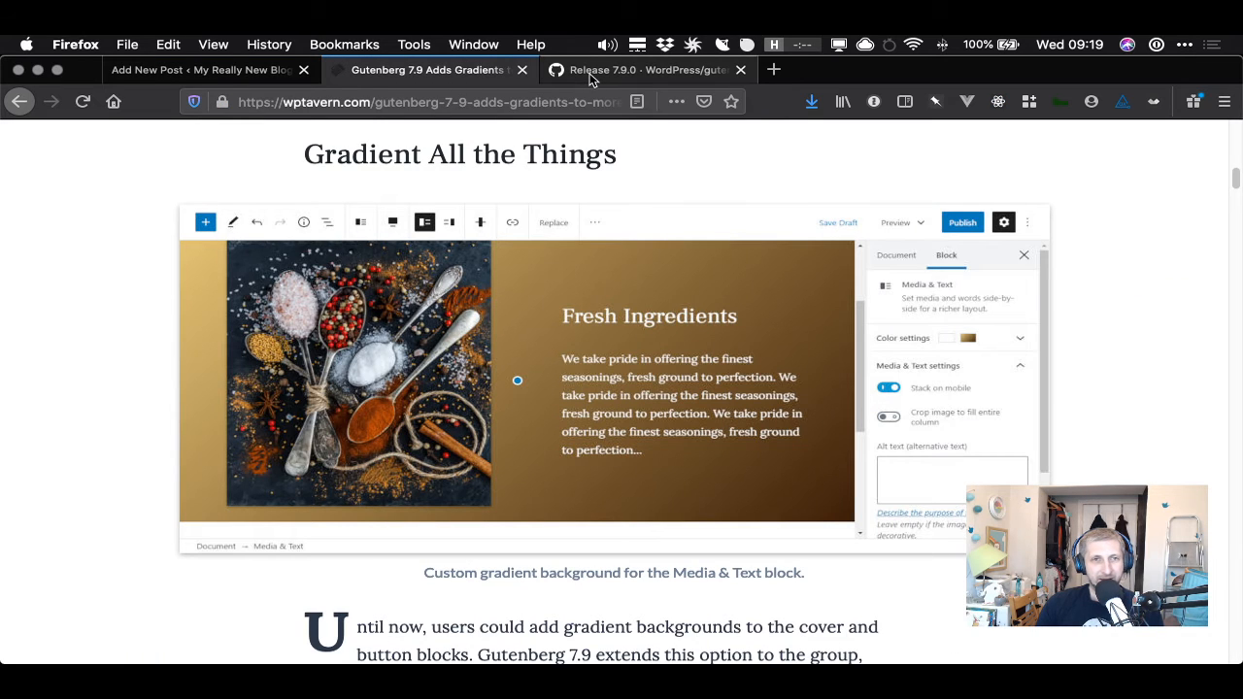
click(589, 78)
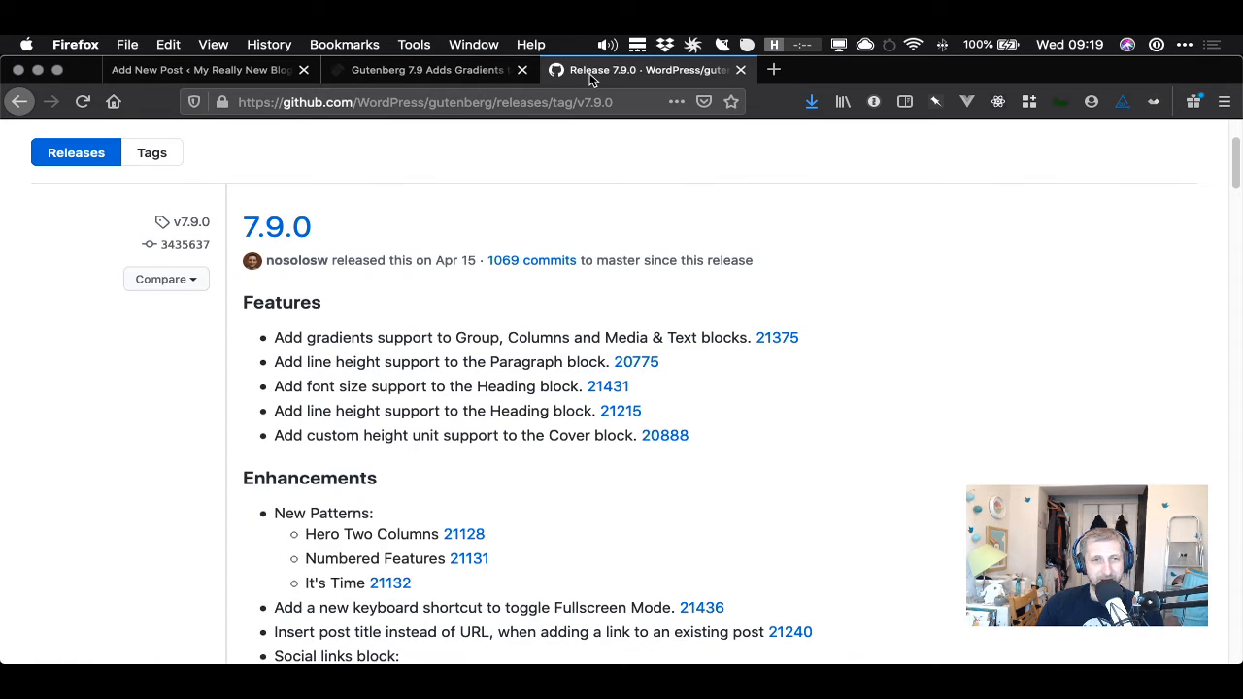
drag(307, 388, 569, 386)
click(568, 386)
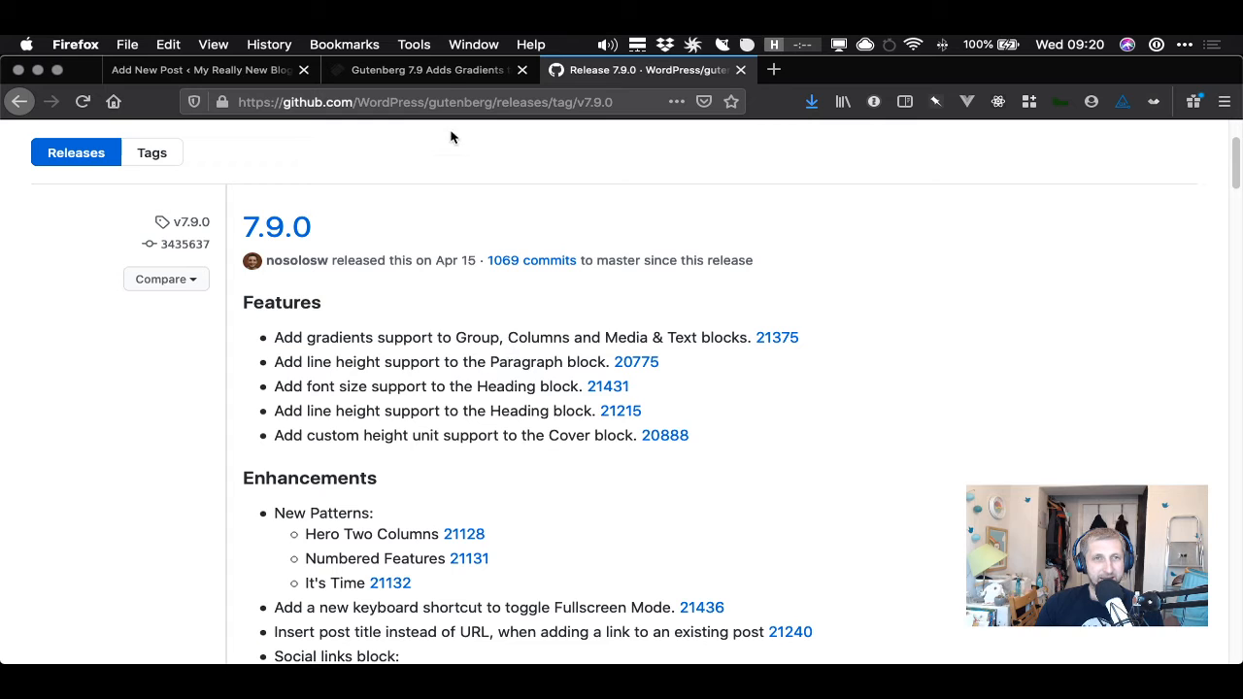
click(204, 70)
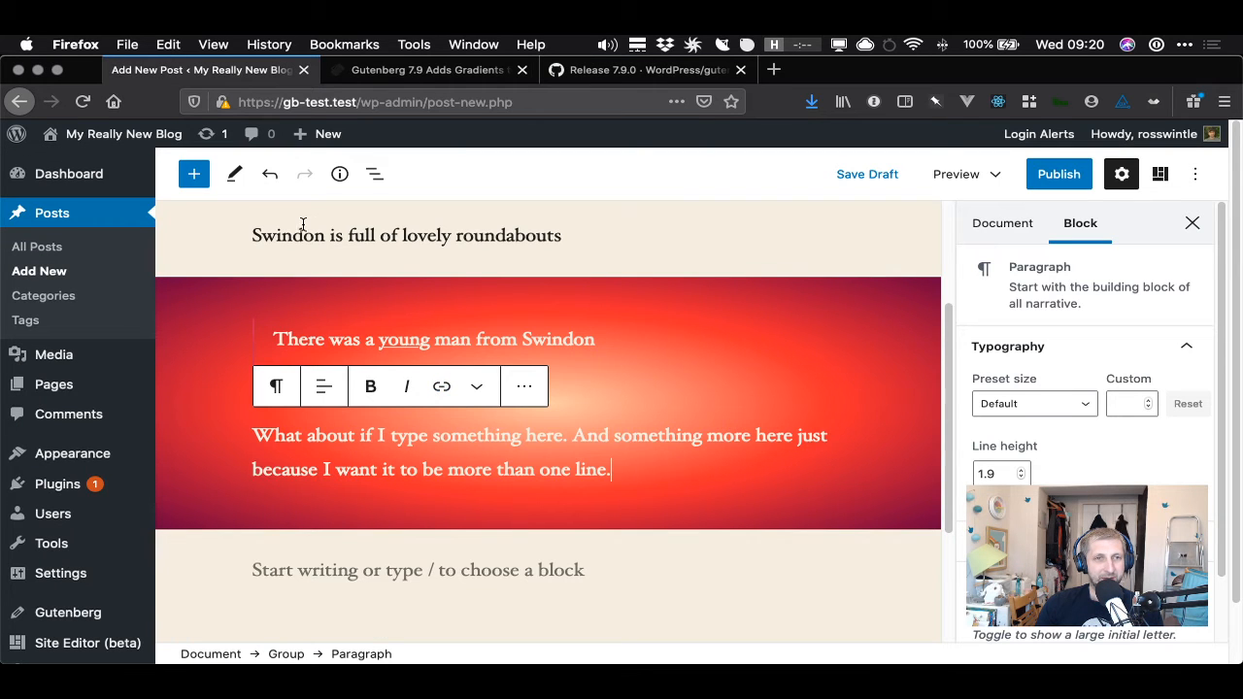
- Add a Heading block reading 'Roundabouts' above the 'Swindon is full of lovely roundabouts' paragraph
click(340, 245)
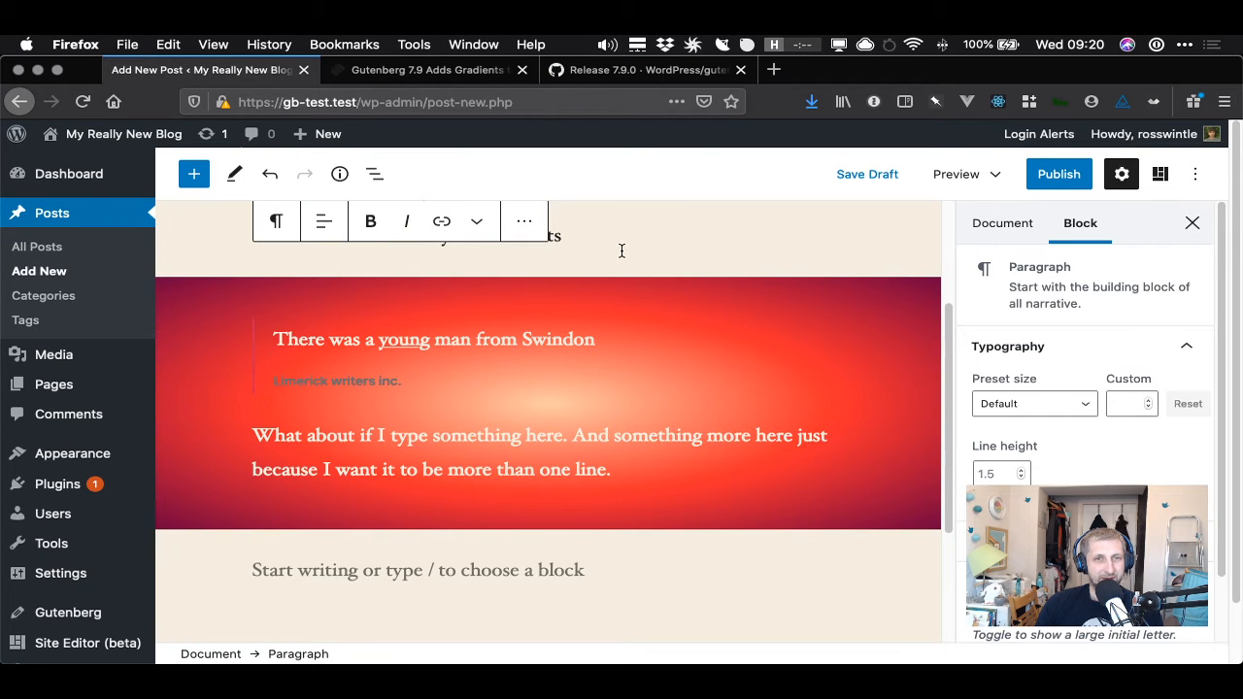
scroll(622, 251, up, 3)
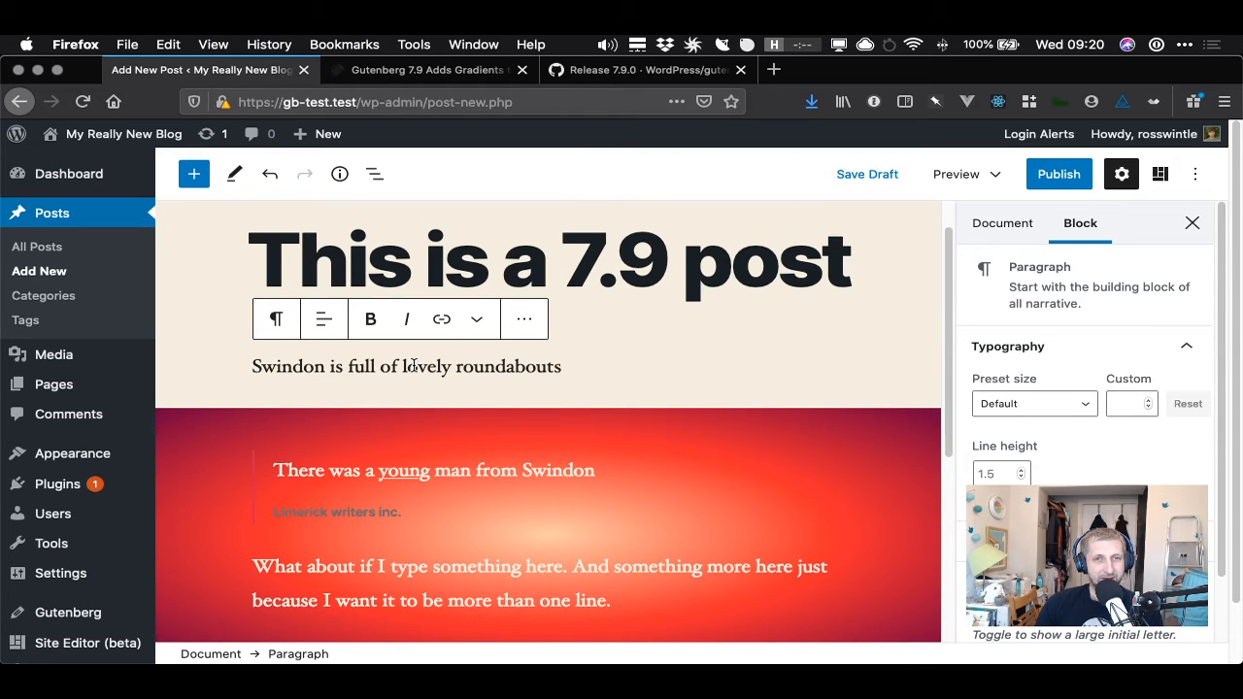
click(622, 259)
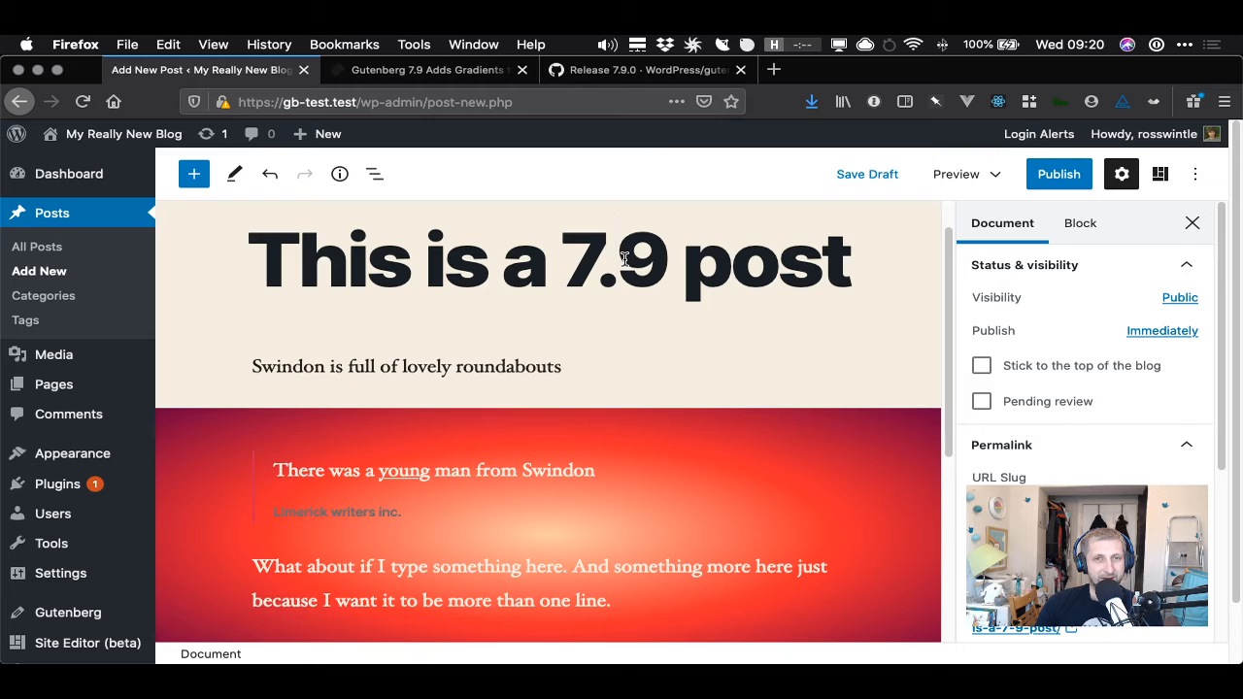
click(527, 365)
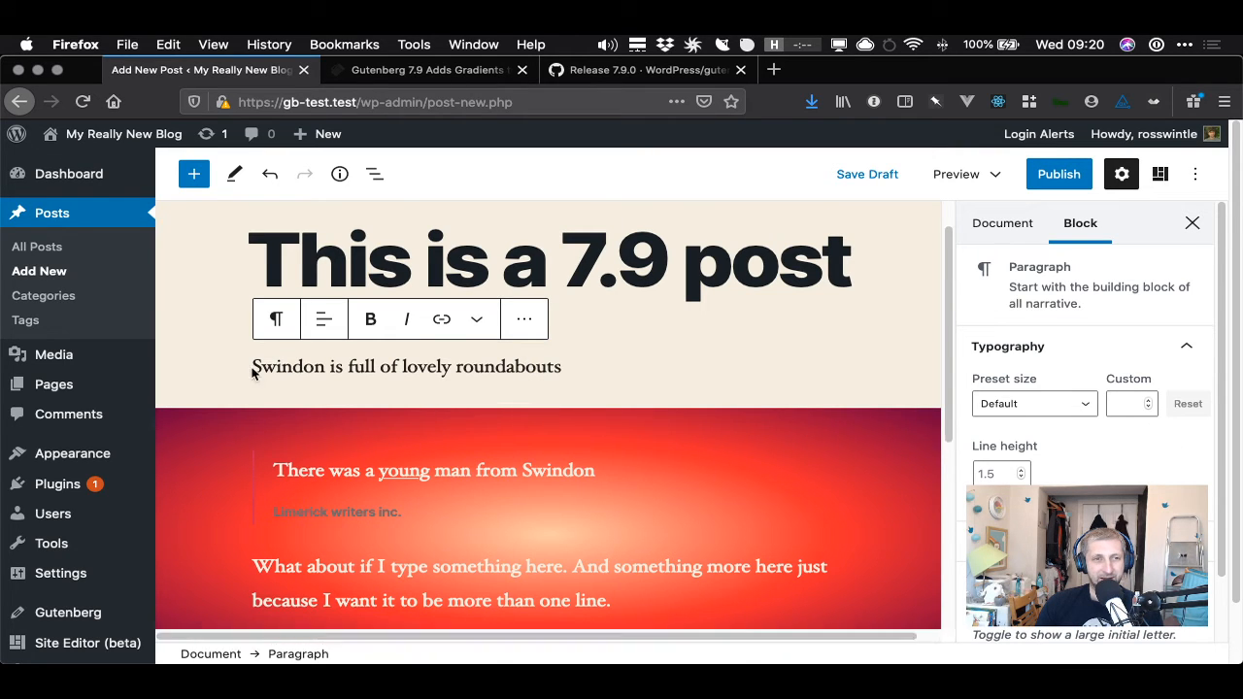
click(194, 176)
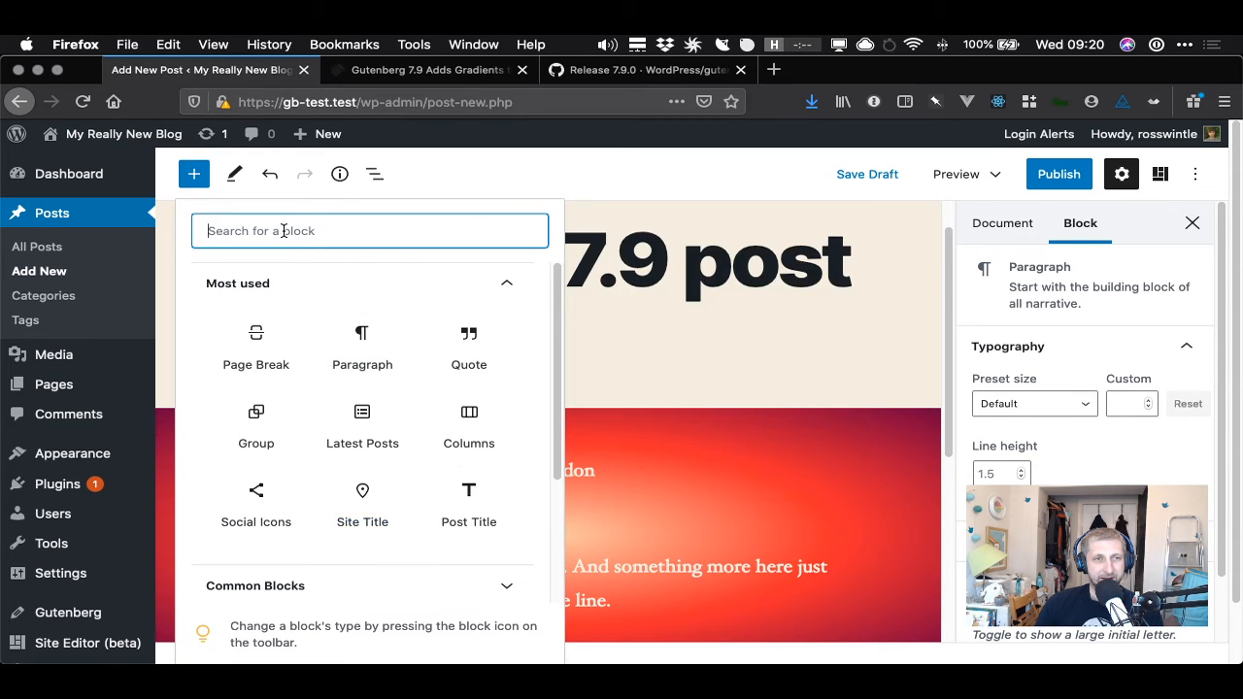
text(headin)
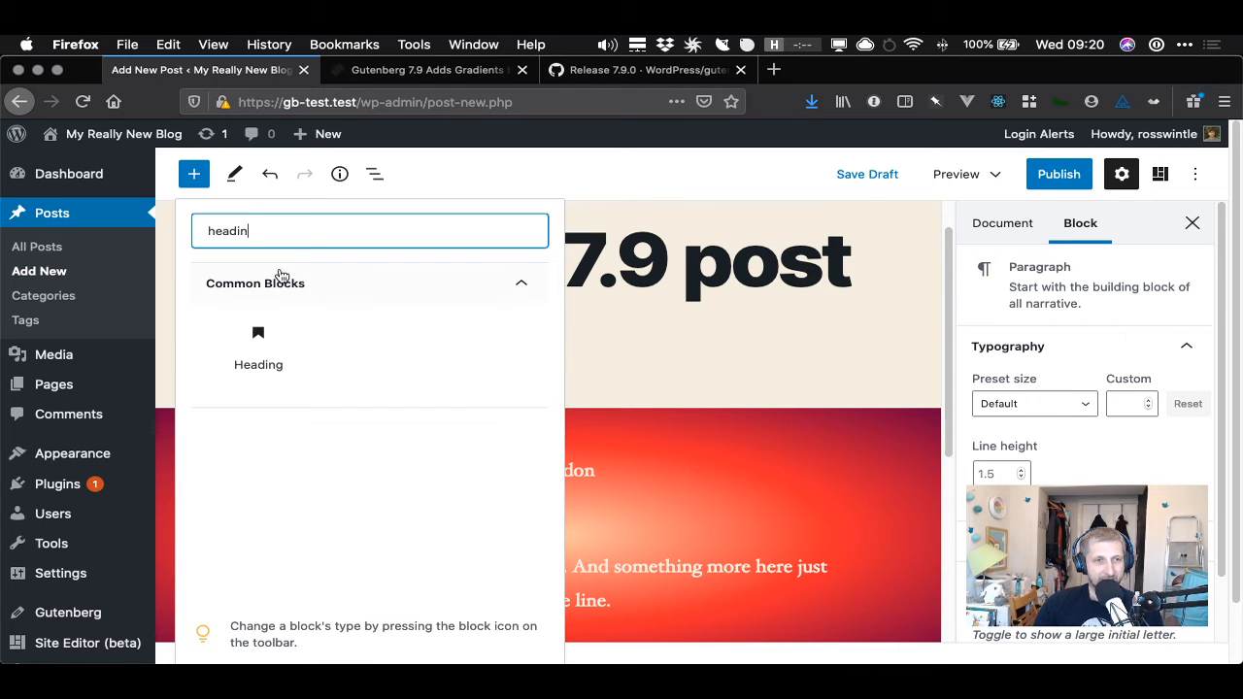
click(257, 346)
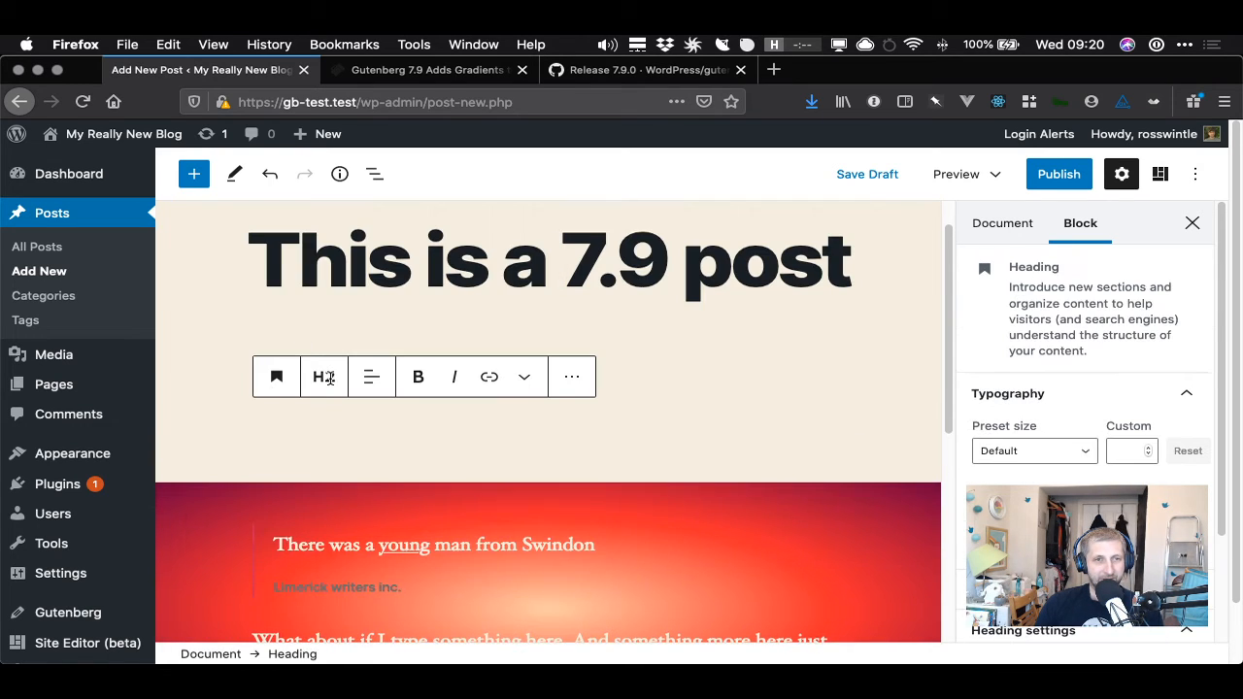
scroll(289, 440, down, 1)
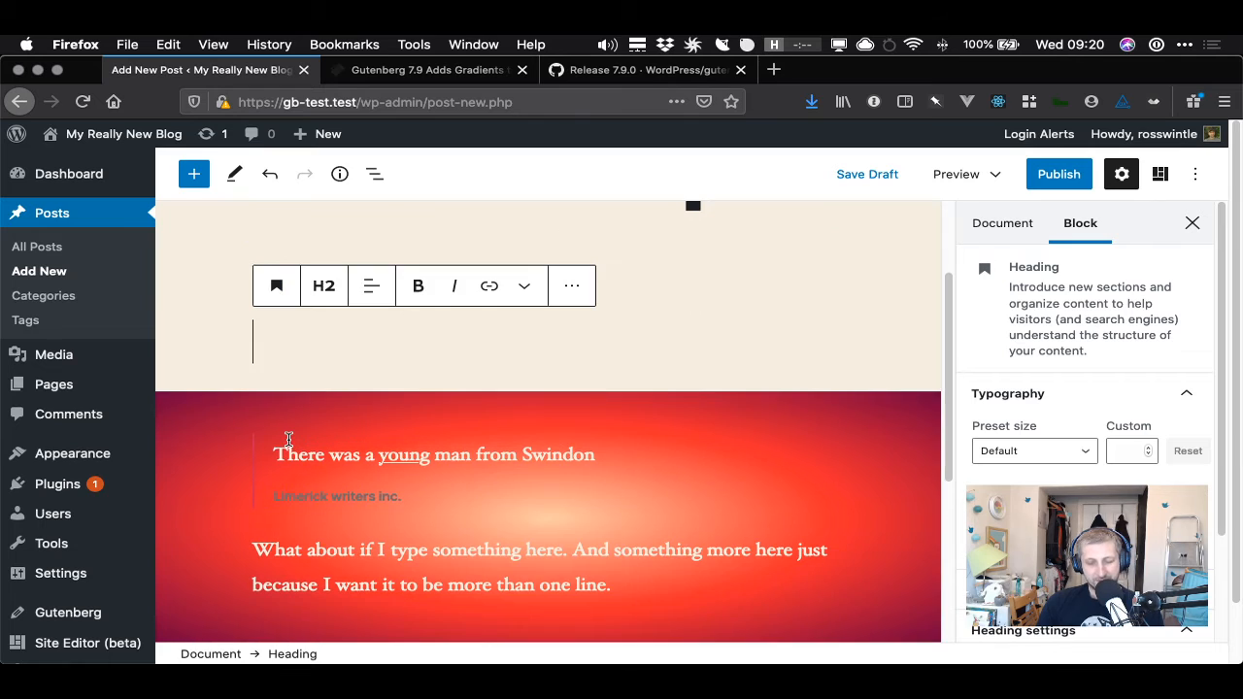
text(Roundab)
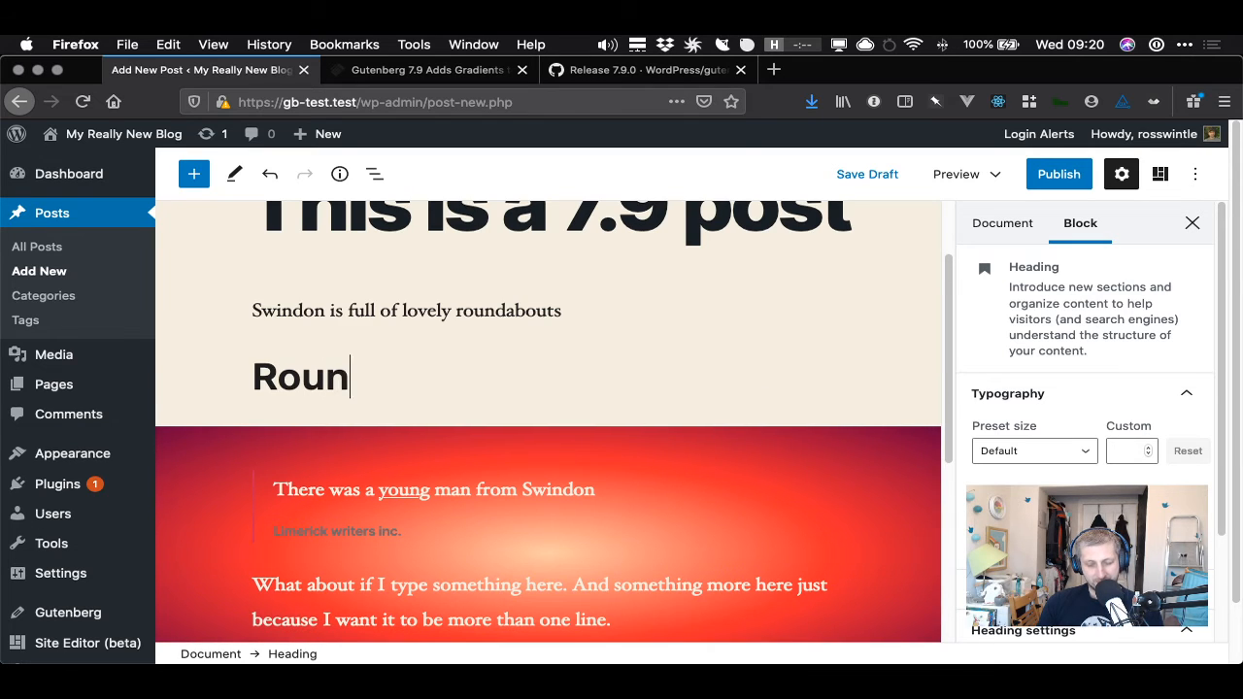
text(outs)
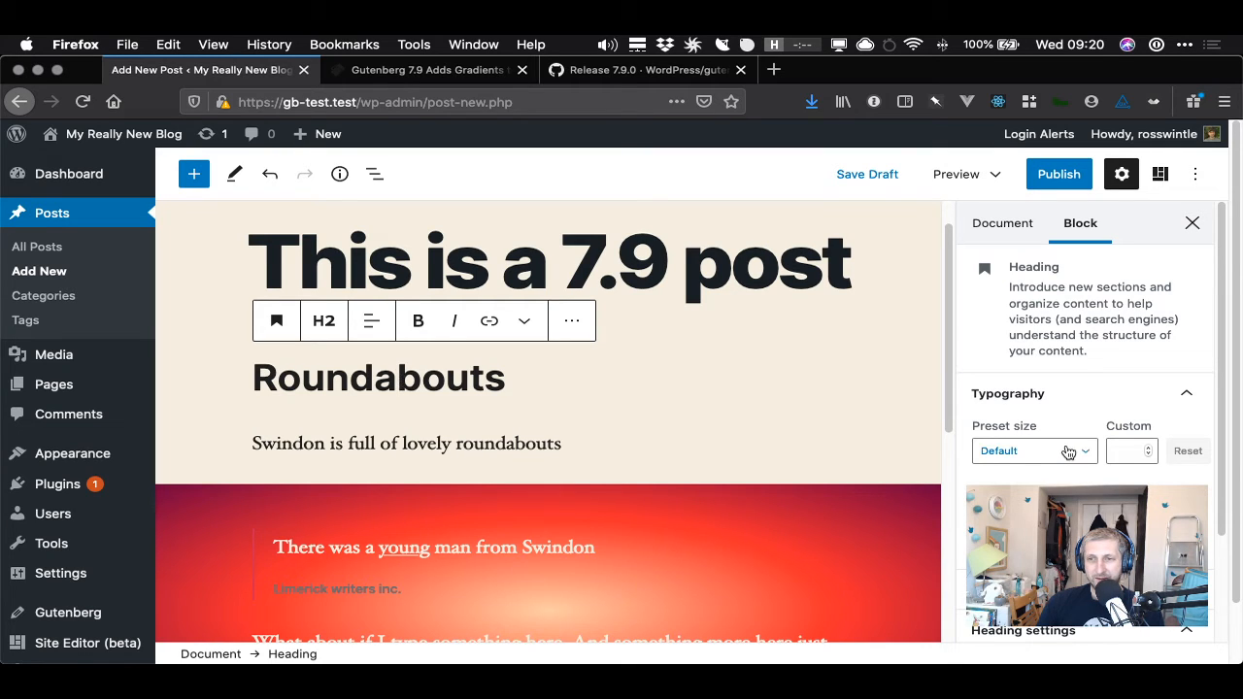
- Set the Roundabouts heading's custom font size to 24
click(1068, 451)
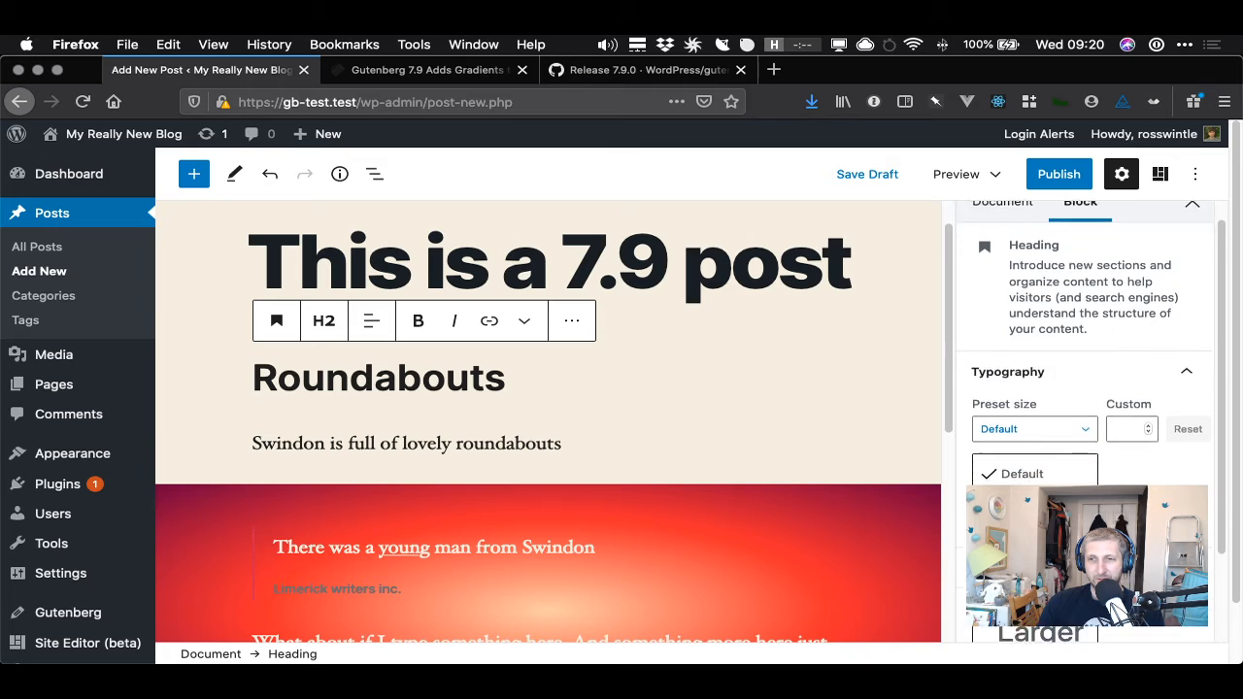
scroll(1088, 418, down, 2)
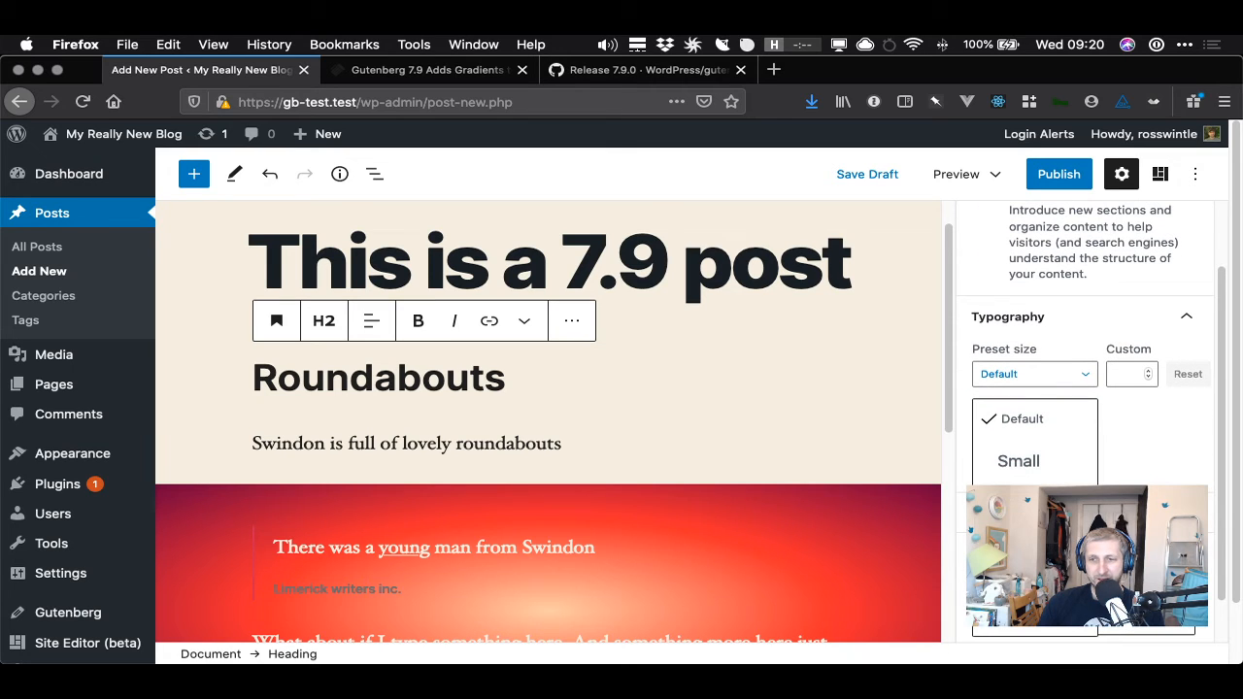
click(1152, 365)
click(1148, 379)
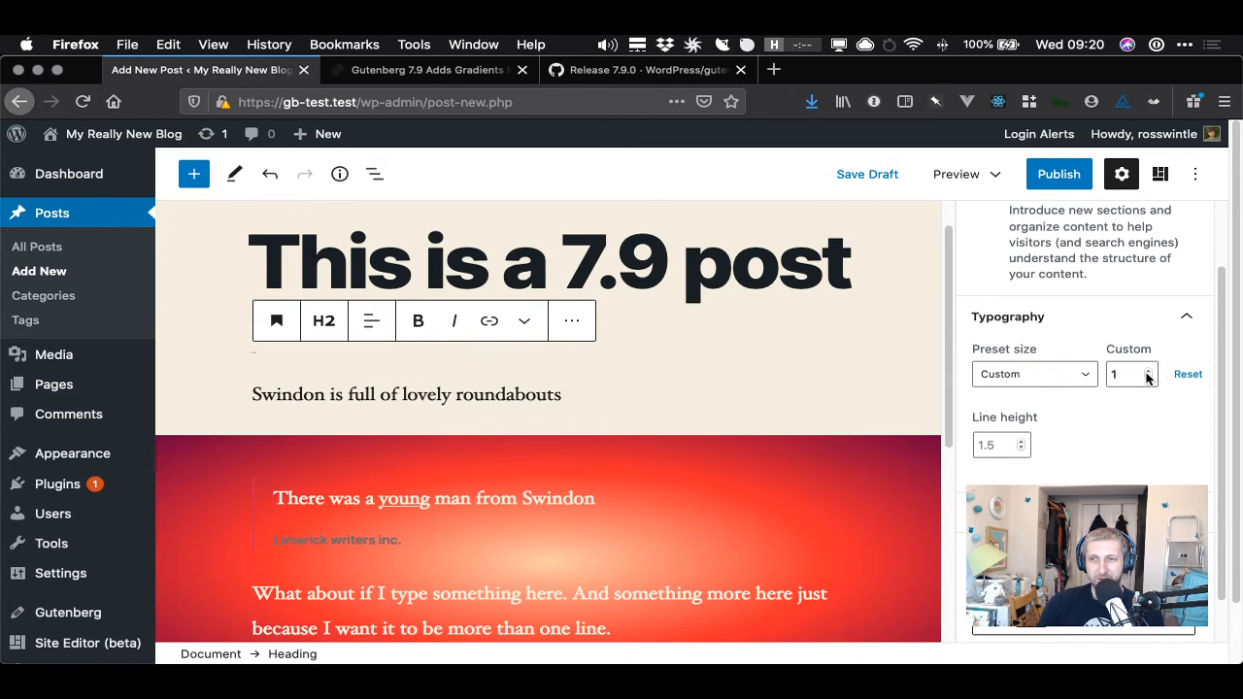
click(1148, 374)
click(1148, 374)
click(1148, 374)
click(1148, 374)
click(1148, 374)
click(1148, 374)
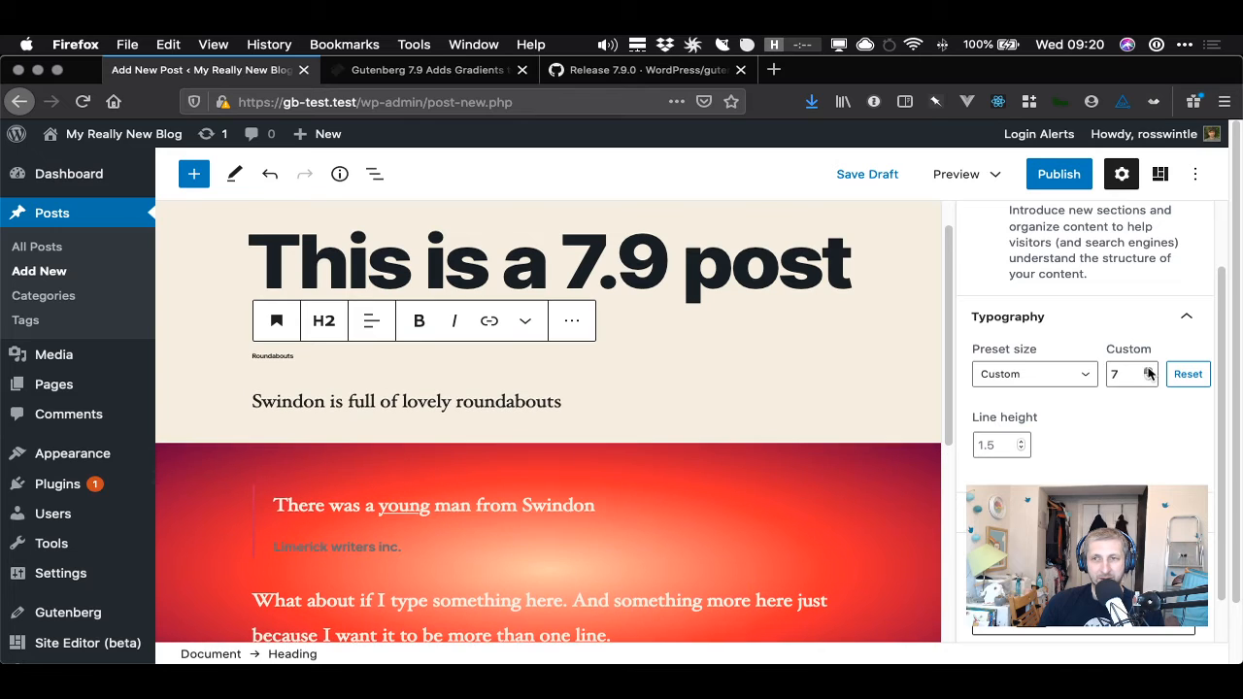
click(1148, 374)
click(1148, 374)
click(1149, 374)
click(1148, 374)
click(1148, 374)
click(1148, 374)
click(1149, 374)
click(1149, 374)
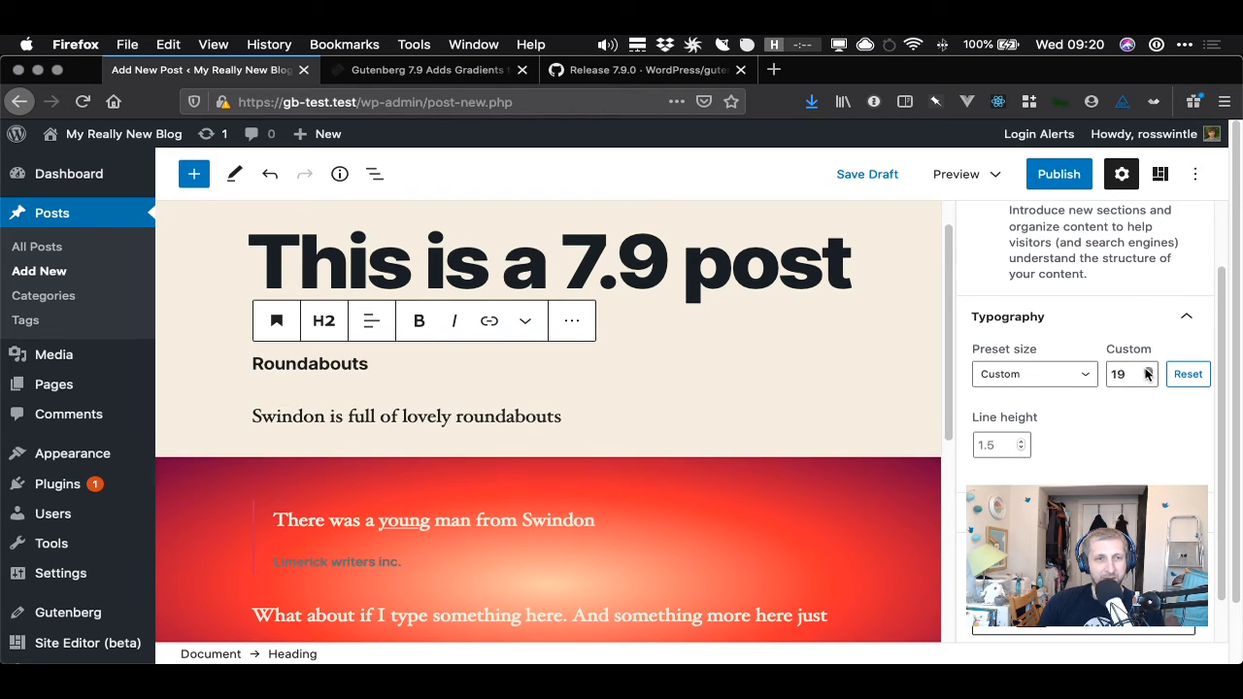
click(1148, 372)
click(1149, 372)
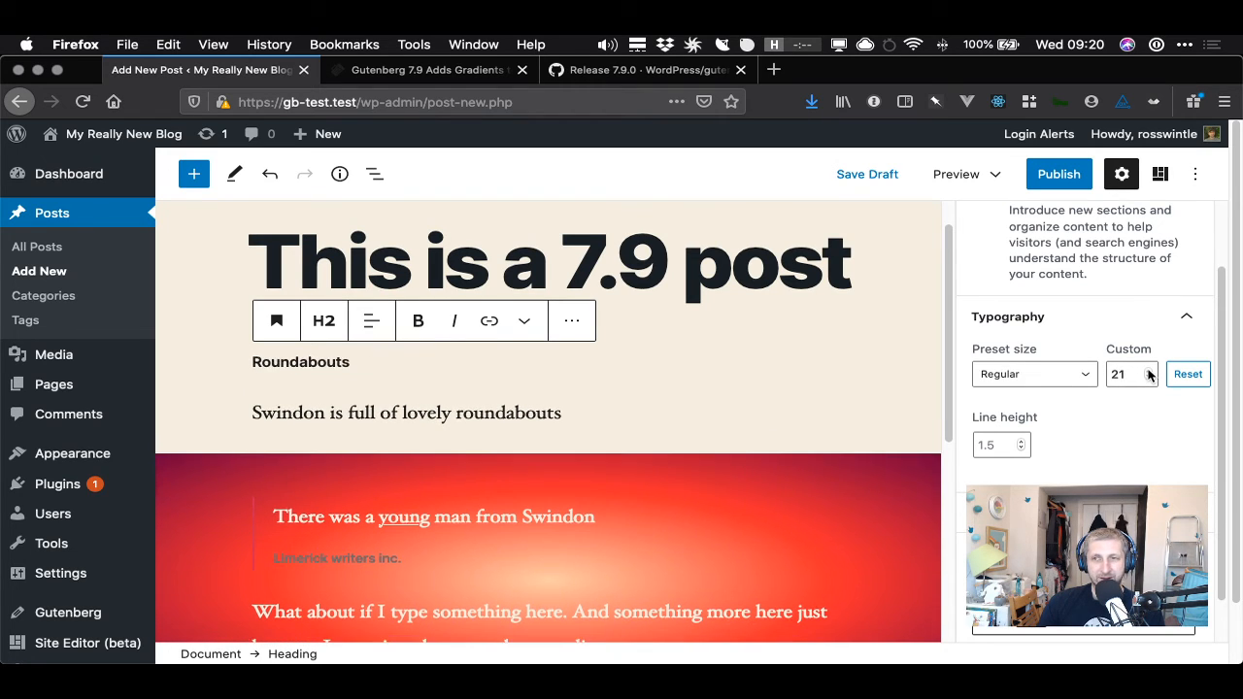
click(1149, 372)
click(1149, 372)
click(1148, 372)
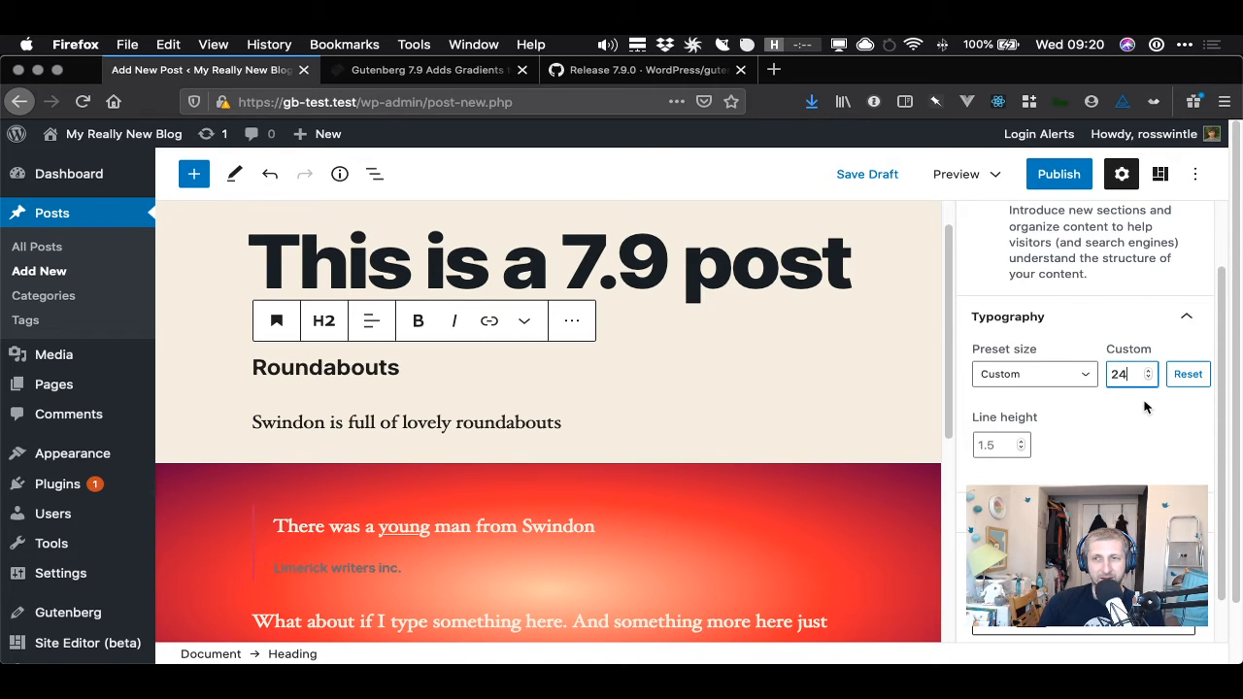
- Try entering the heading's custom font size as 24em, then remove the em unit again
text(em)
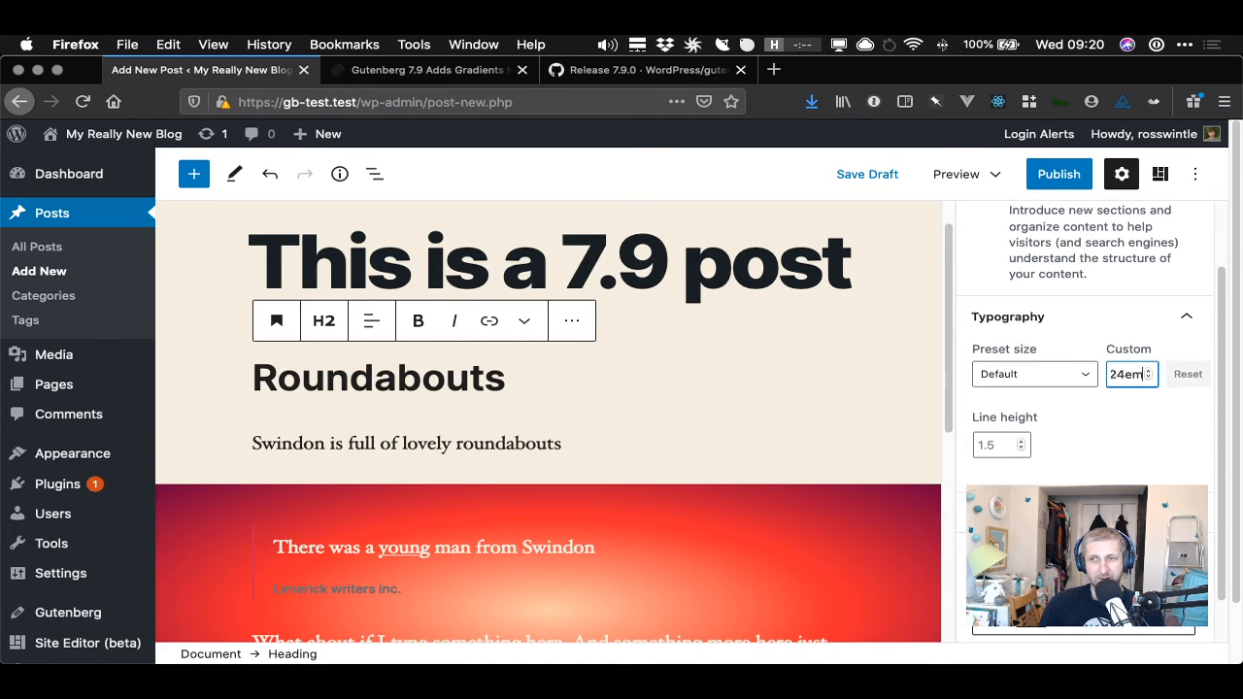
key(Tab)
click(1196, 375)
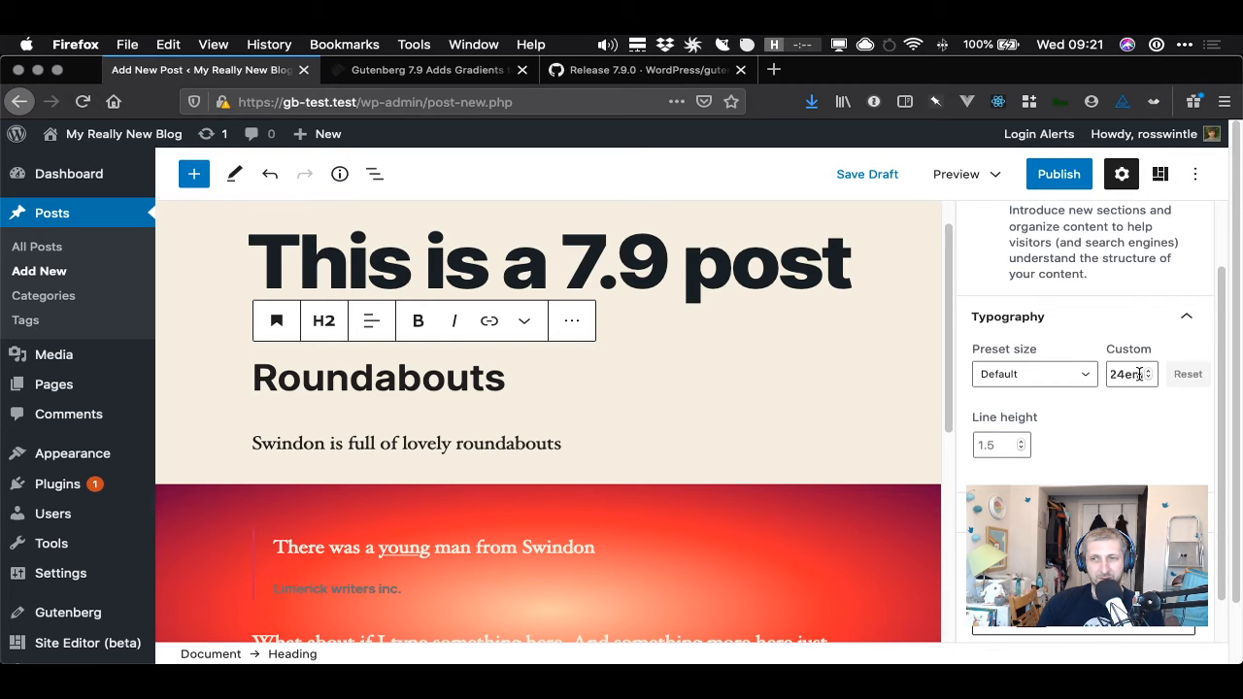
drag(1128, 375, 1179, 382)
key(BackSpace)
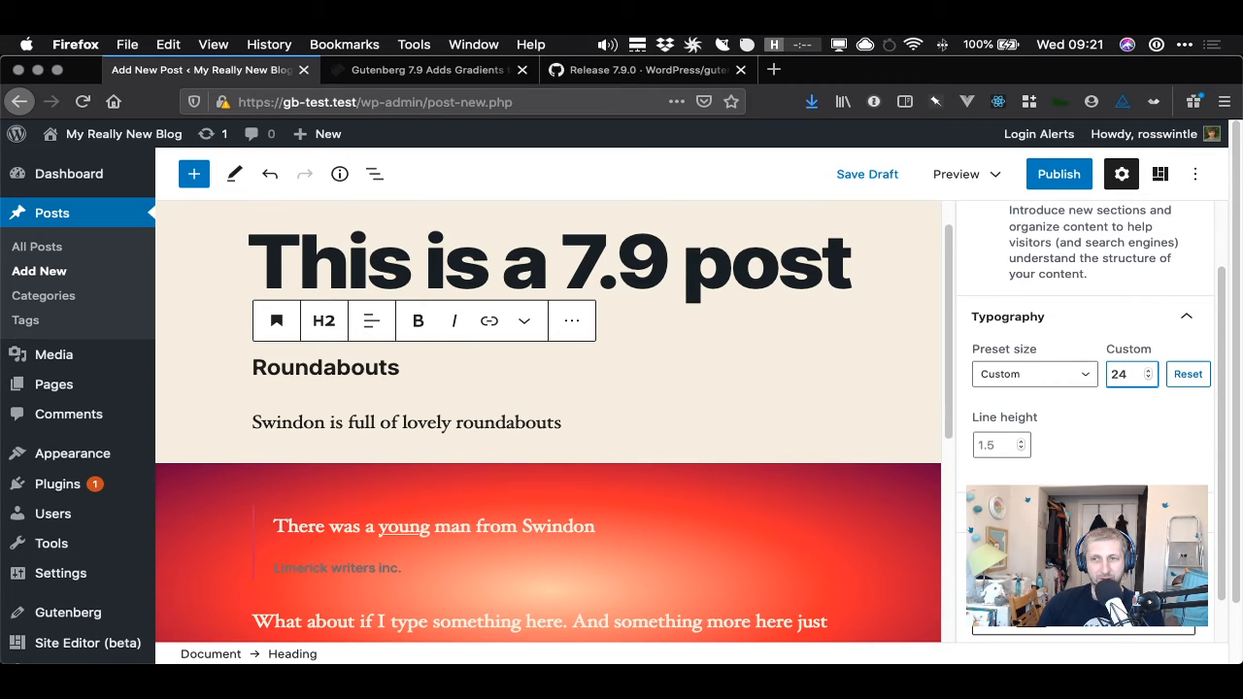
- Set the heading's line height to 1.5
click(1121, 419)
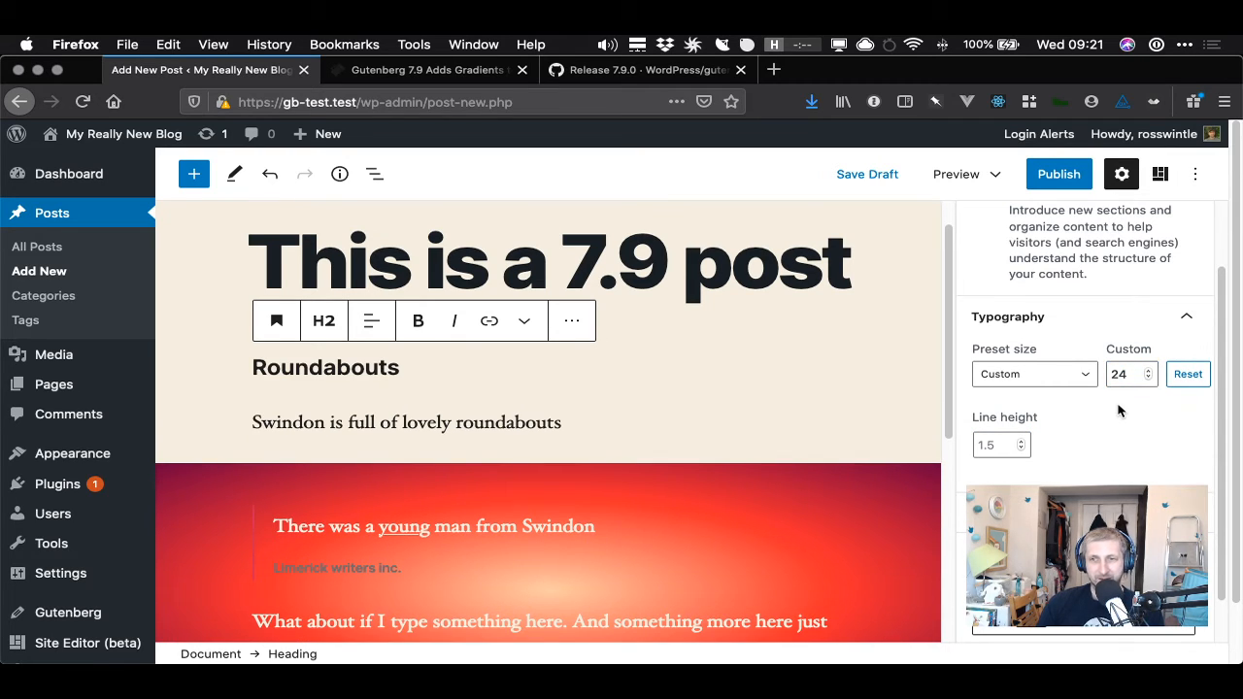
click(1021, 442)
click(1020, 450)
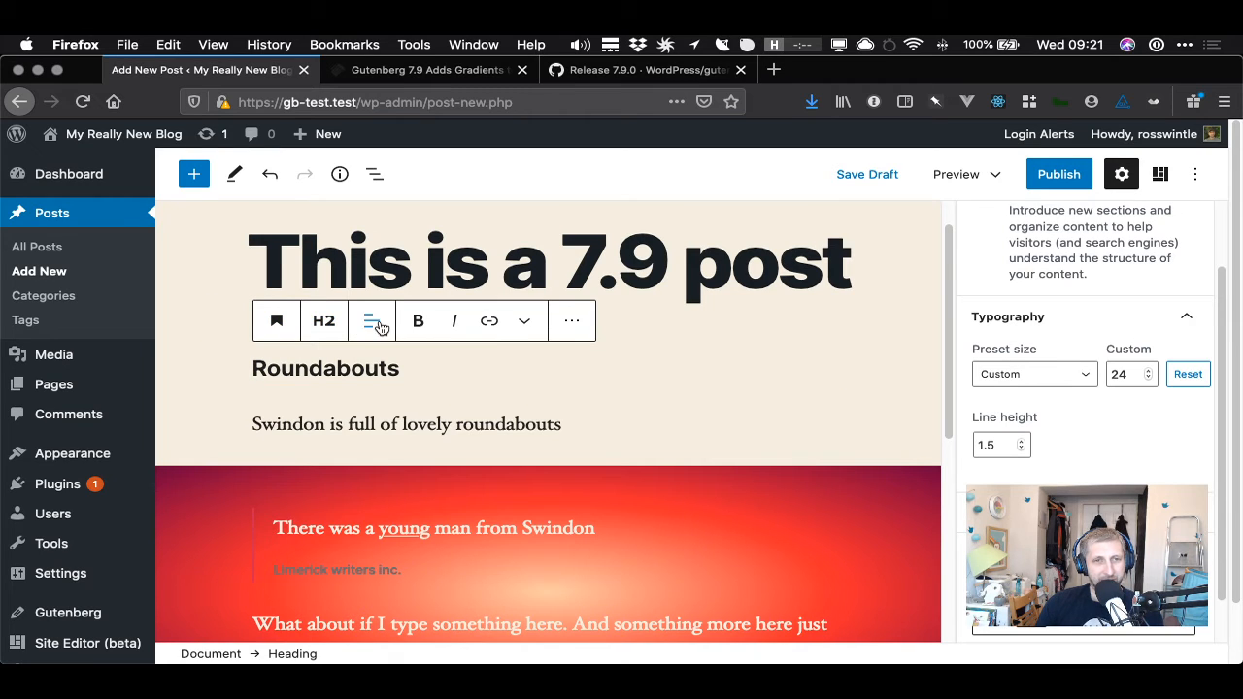
click(522, 324)
click(521, 327)
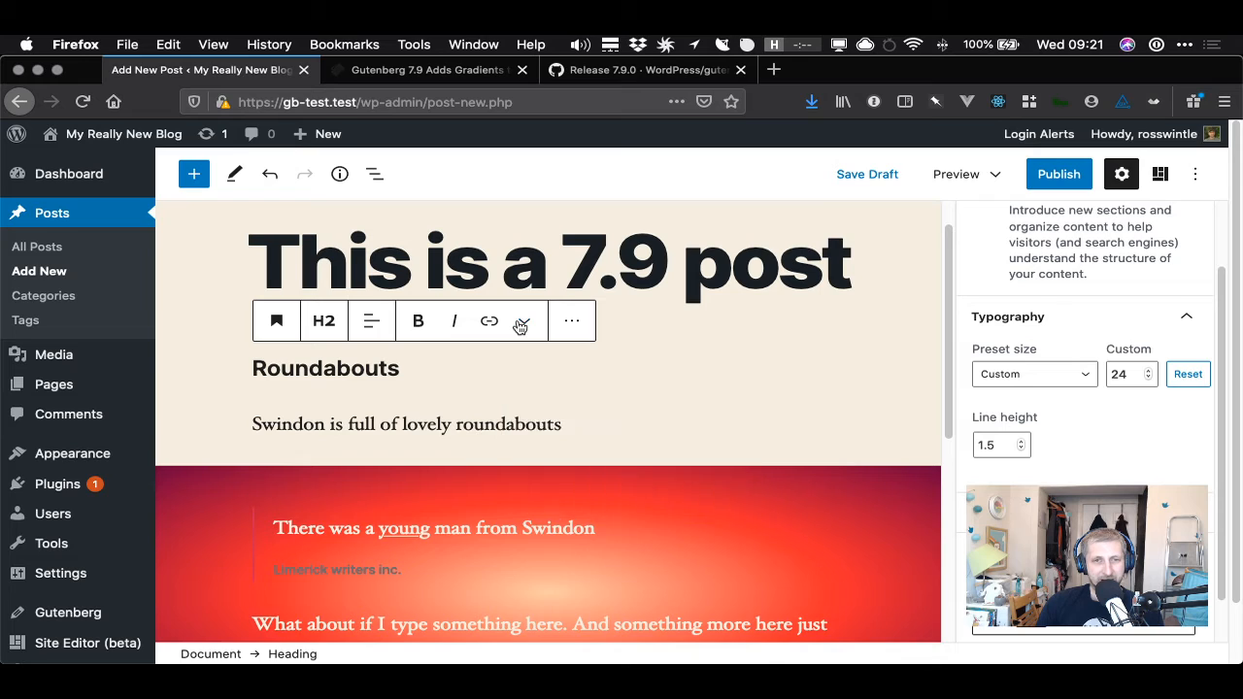
click(1172, 438)
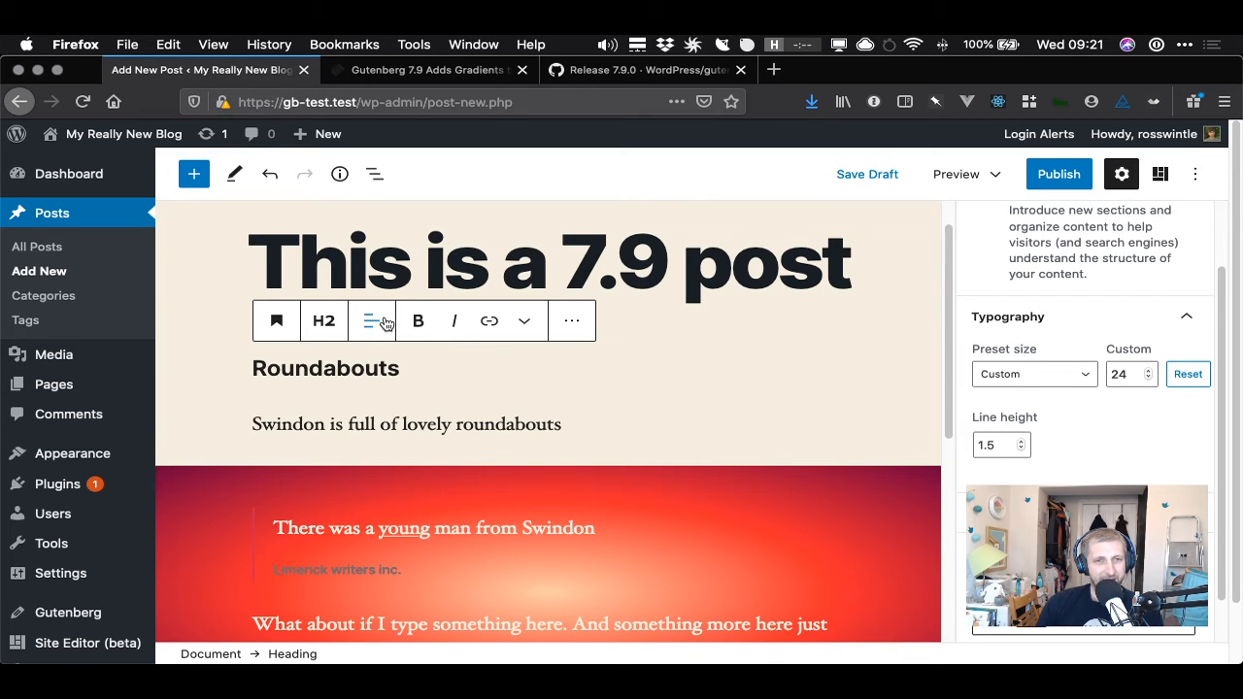
right_click(1172, 452)
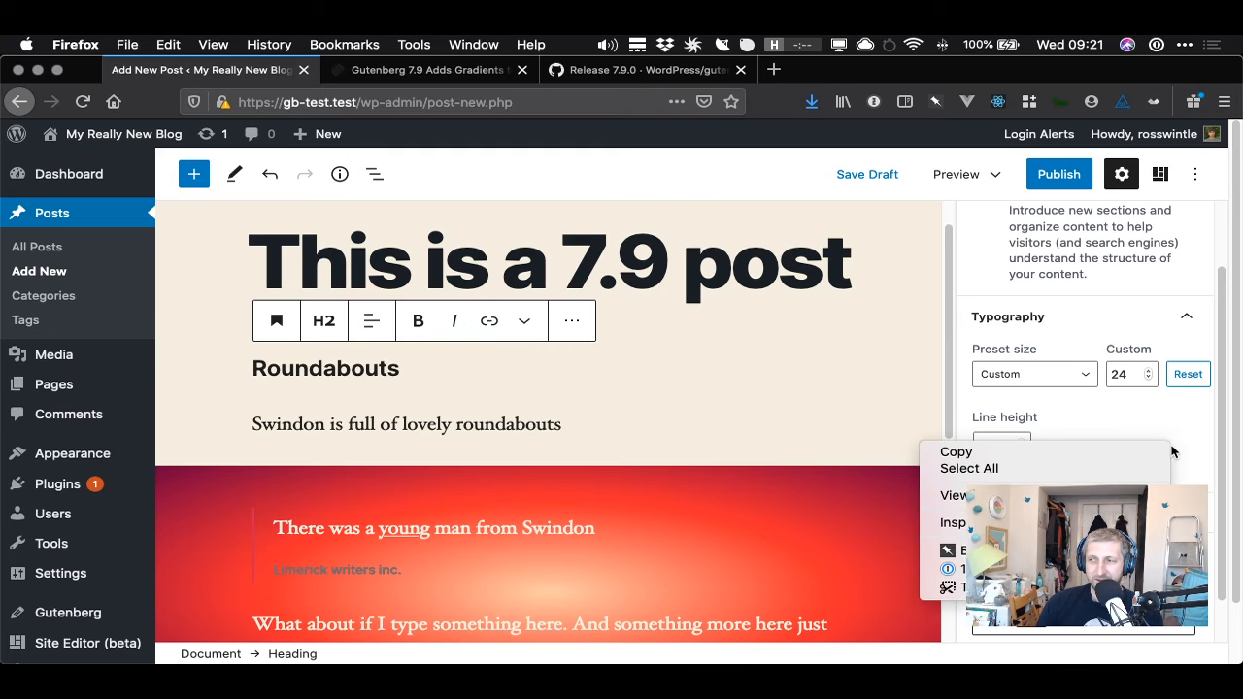
click(1170, 423)
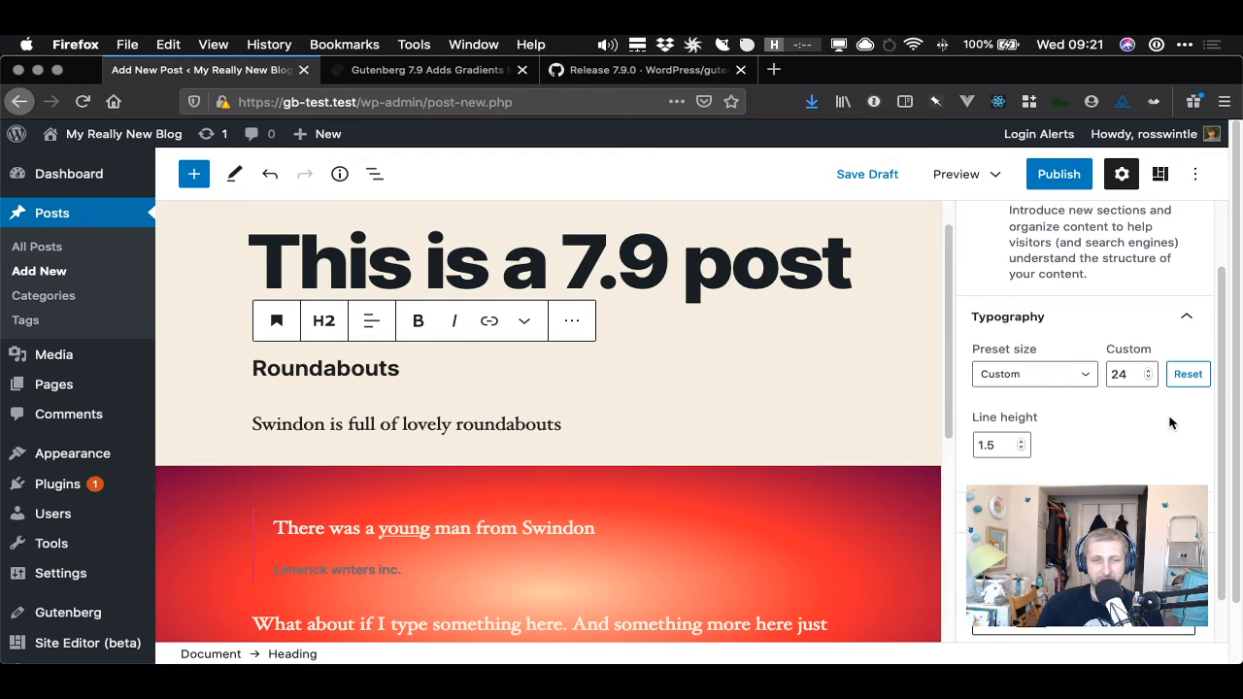
- Review the release notes on Heading line height and Cover block custom height unit support
click(591, 77)
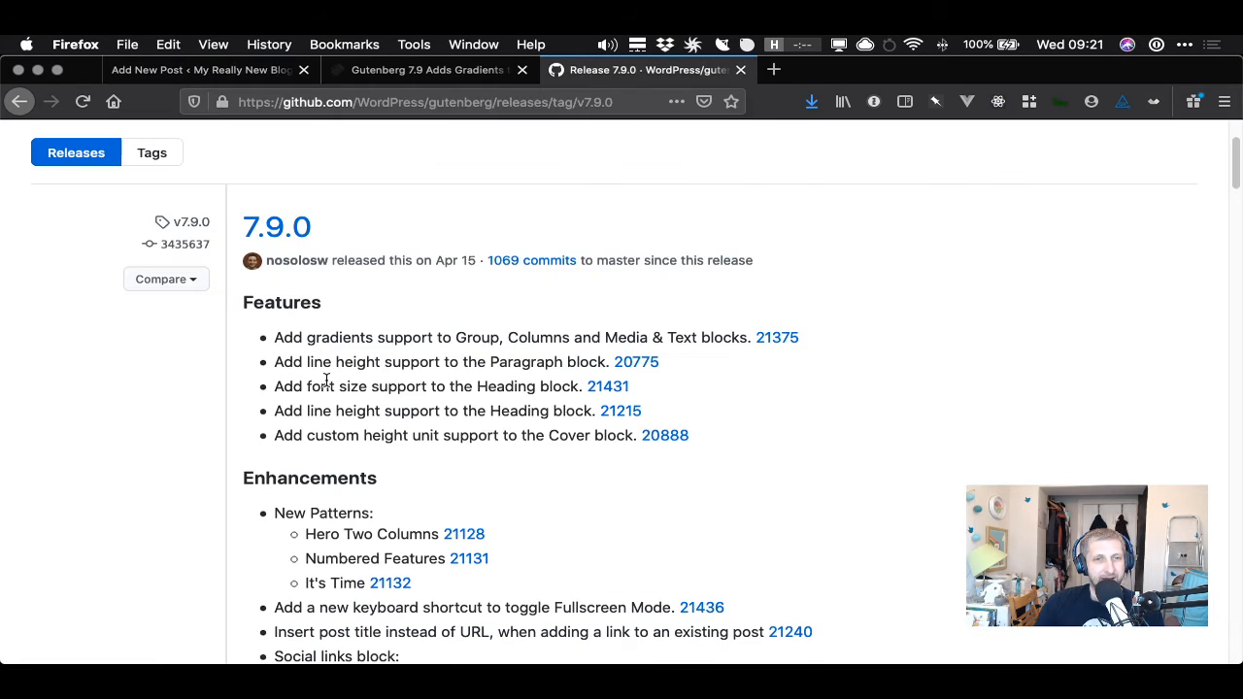
drag(331, 385, 431, 387)
click(399, 404)
drag(315, 410, 556, 416)
click(539, 420)
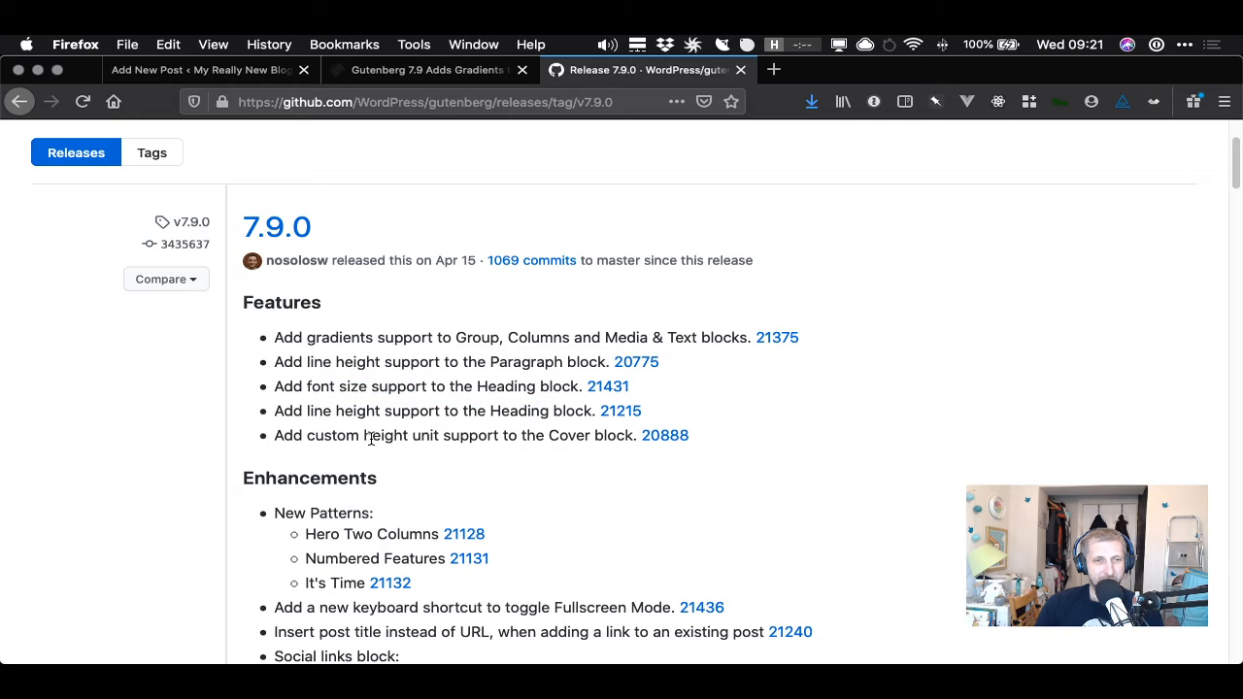
drag(303, 439, 604, 439)
click(605, 439)
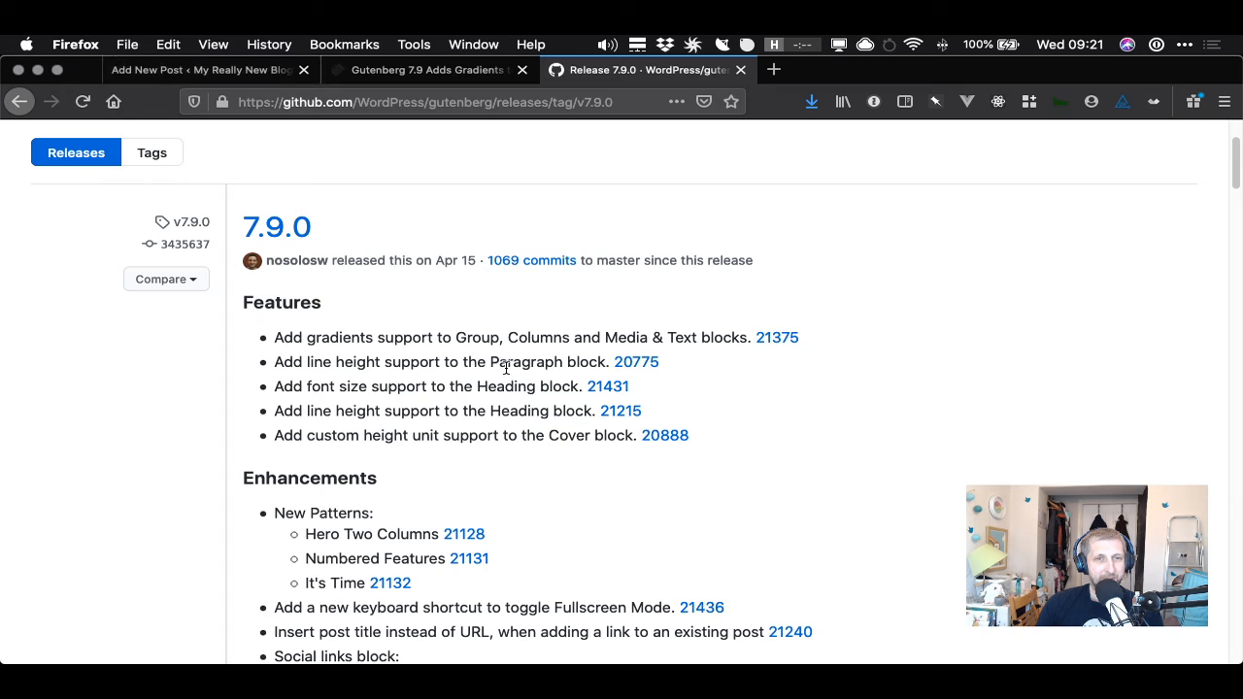
double_click(578, 435)
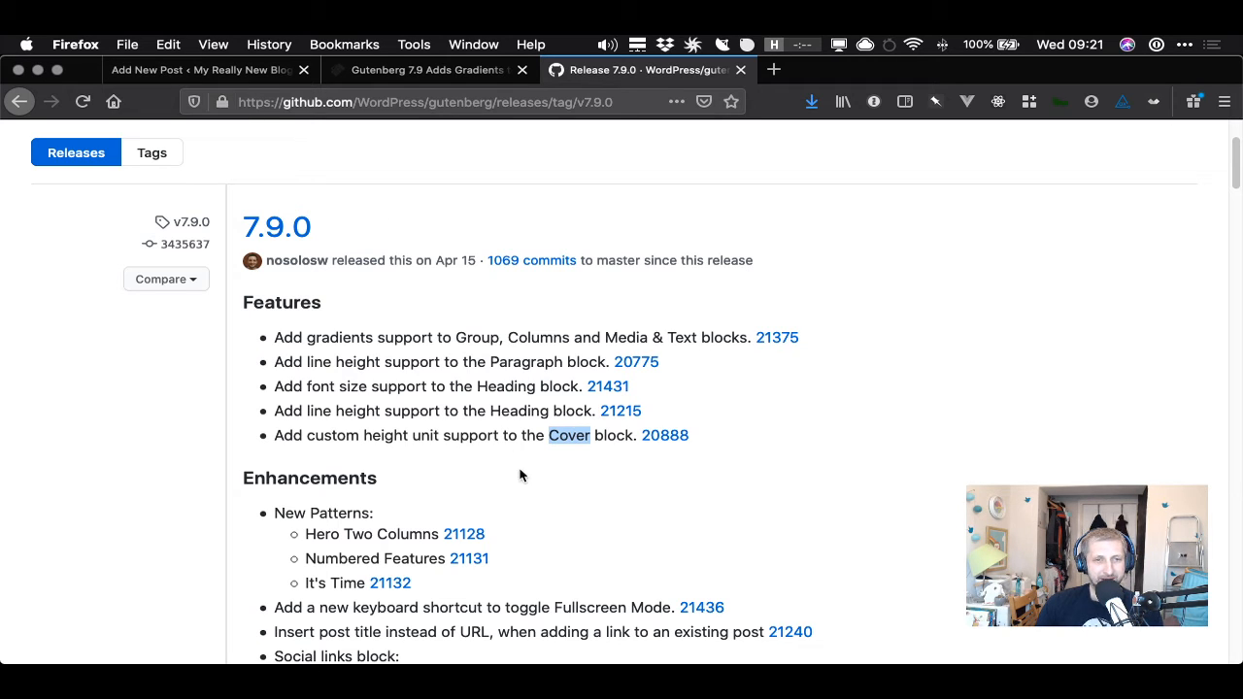
click(549, 435)
double_click(555, 430)
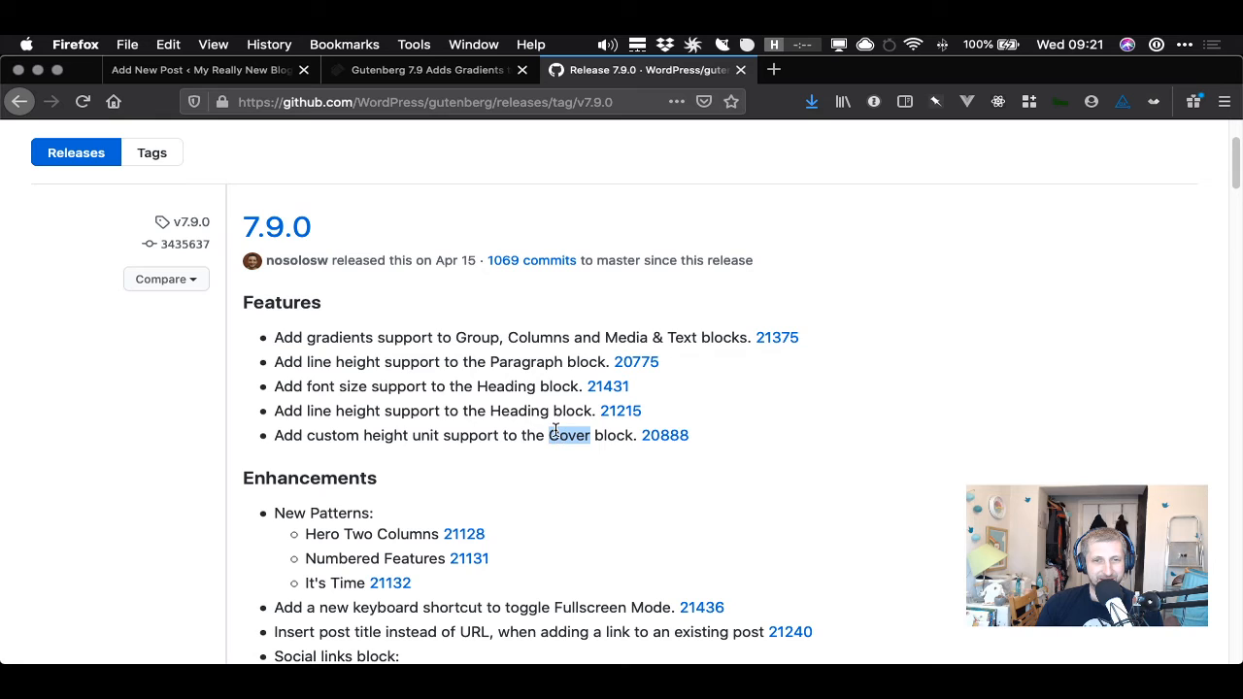
- Insert a Cover block above the Roundabouts heading
click(165, 71)
scroll(364, 281, up, 1)
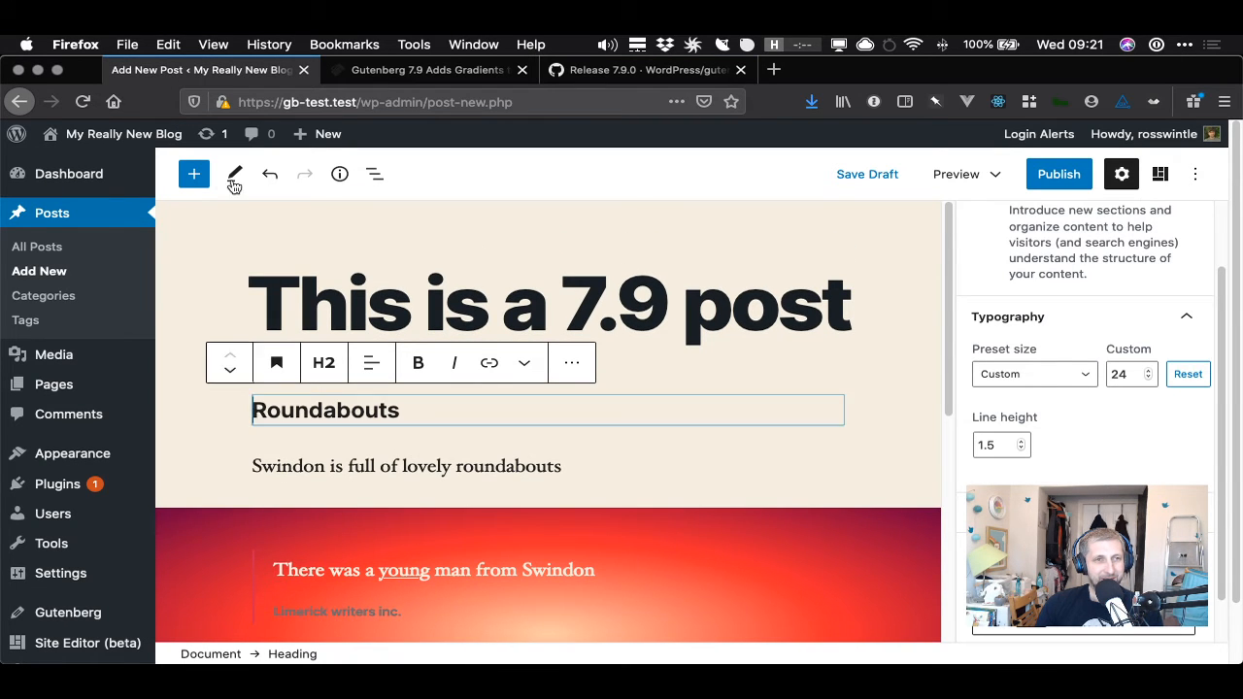
click(192, 175)
text(cover)
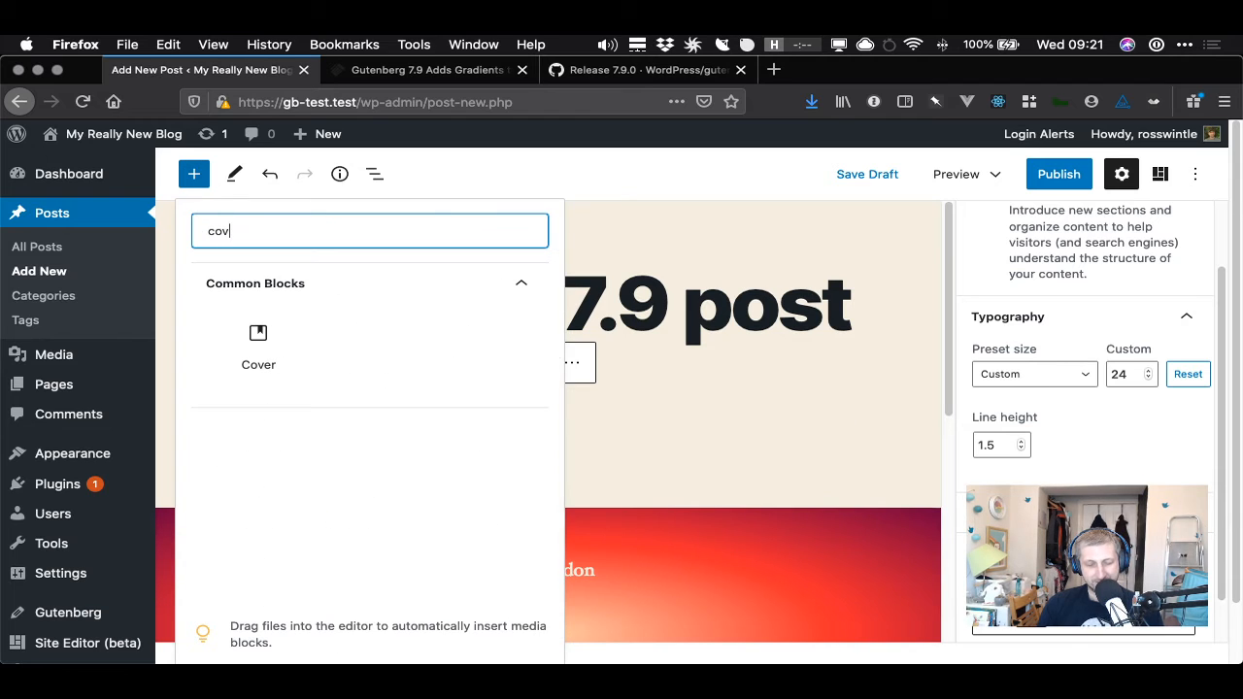
click(257, 340)
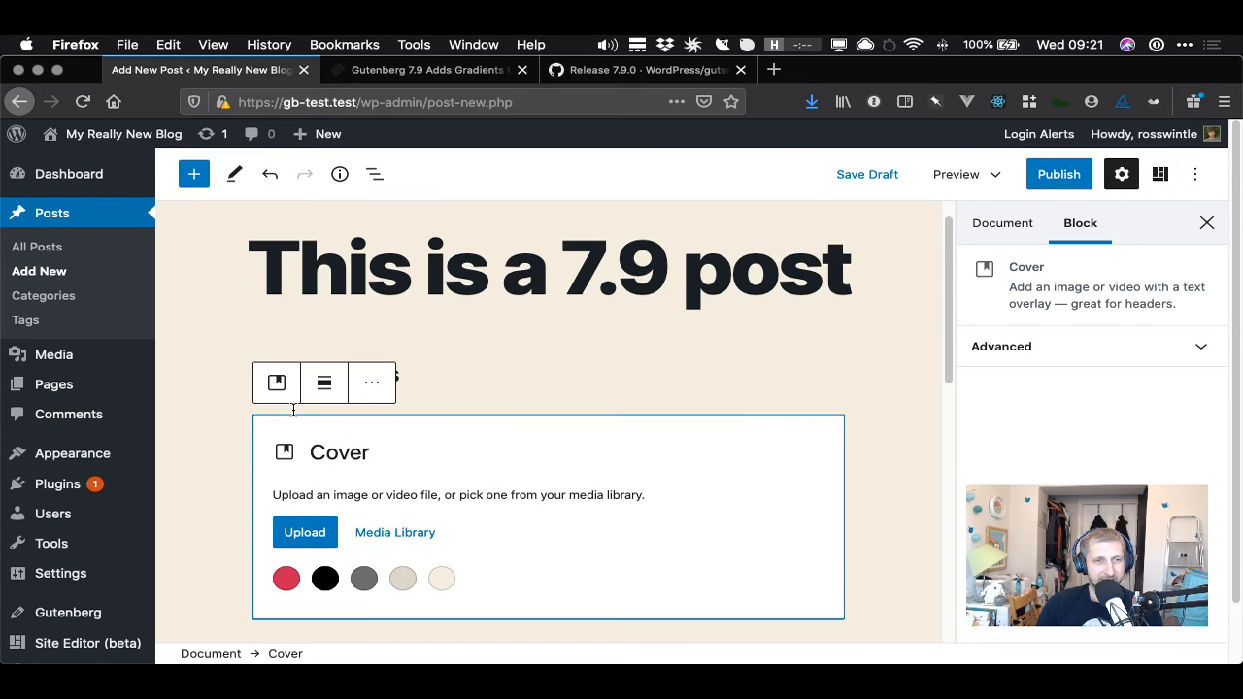
- Open the media library to pick an image for the Cover block
mouse_move(277, 385)
click(232, 375)
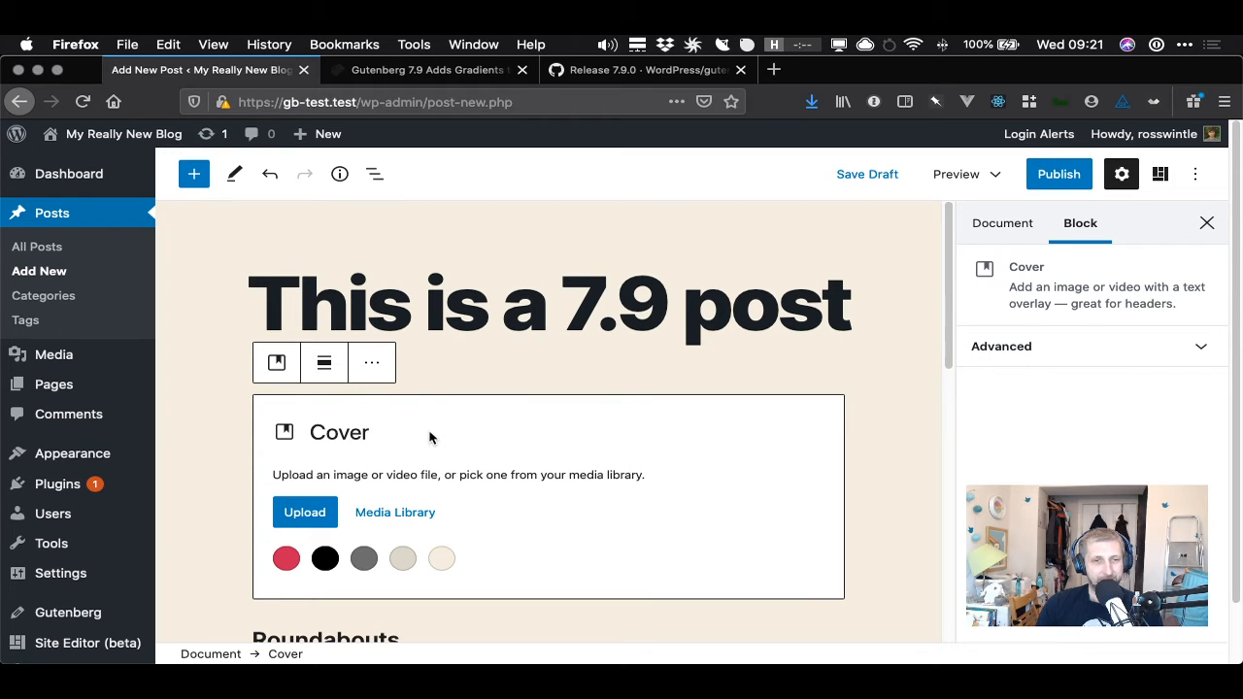
click(397, 515)
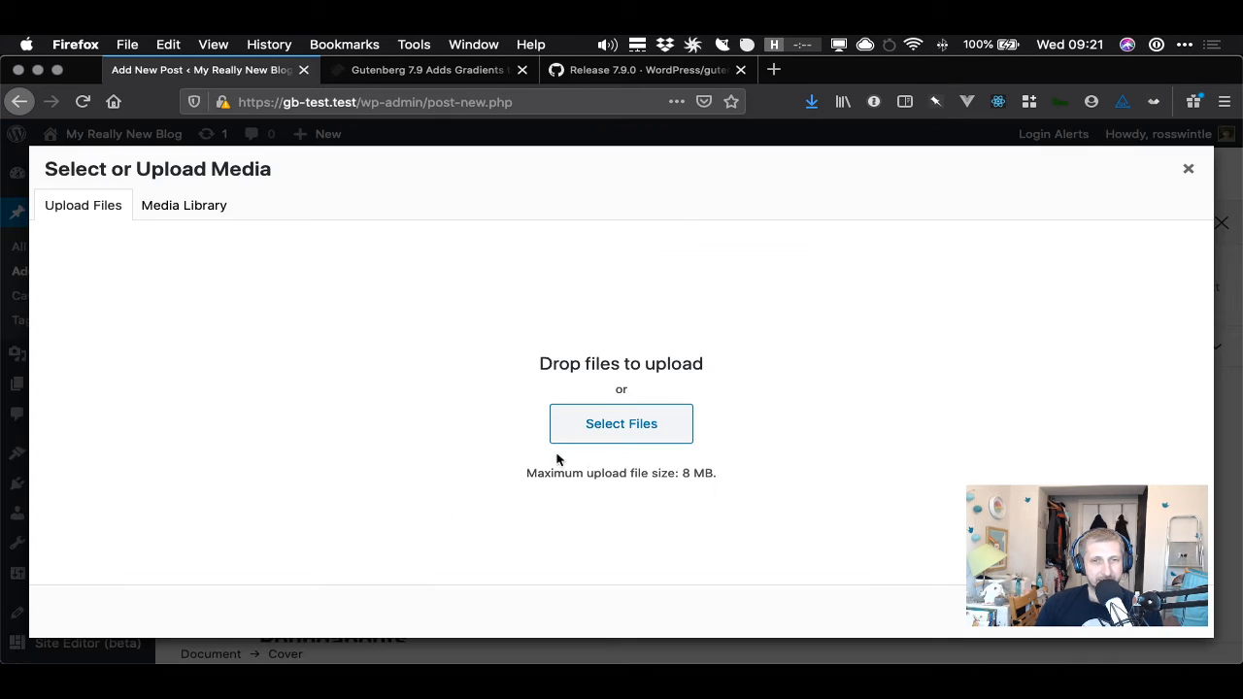
click(175, 214)
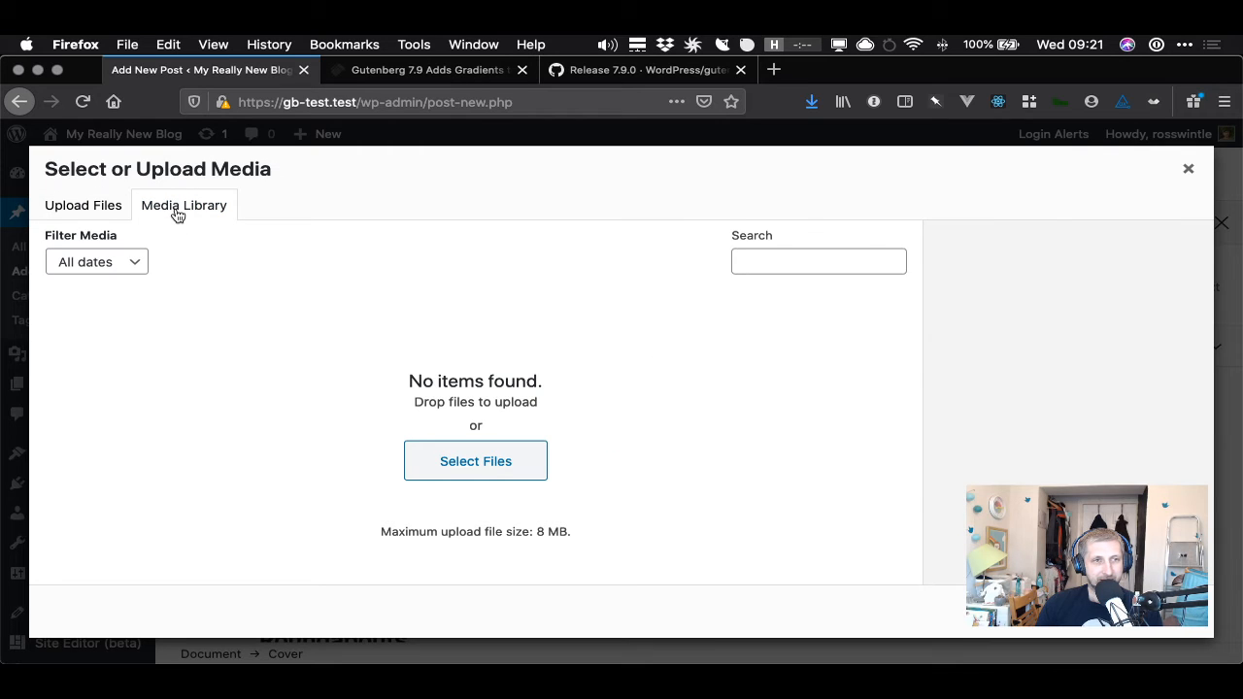
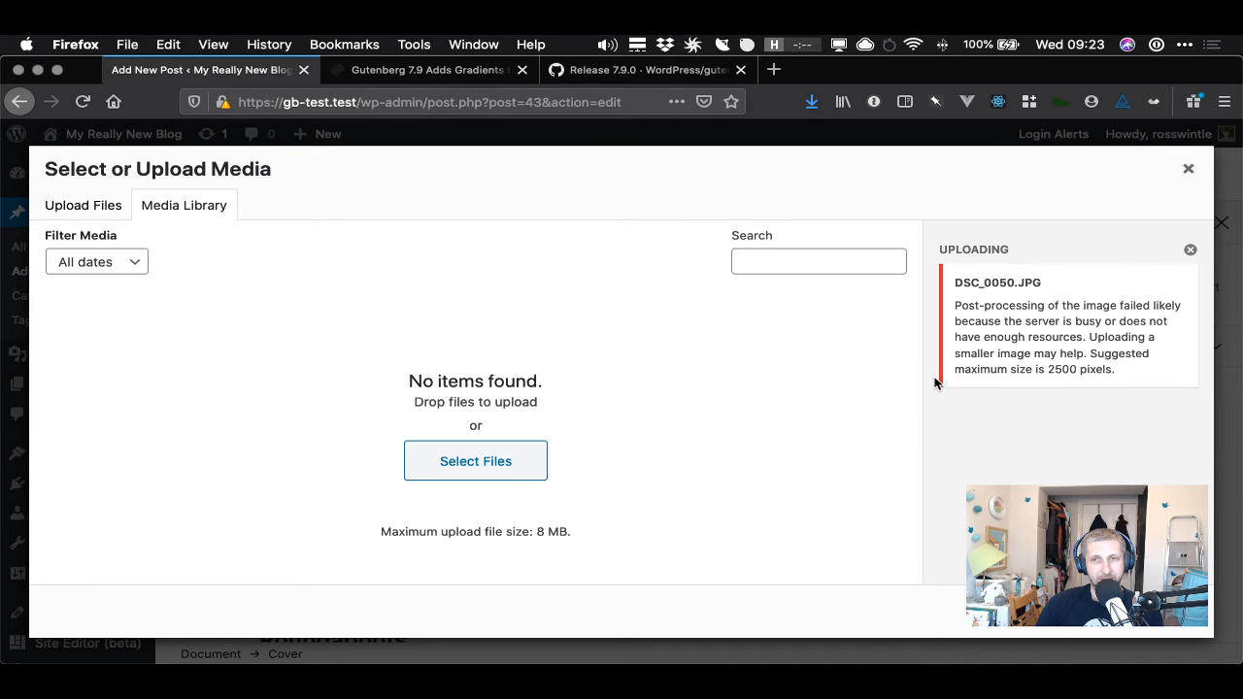
- Upload a garden photo into the media library for the Cover block
drag(1030, 317, 960, 317)
click(1131, 379)
click(960, 317)
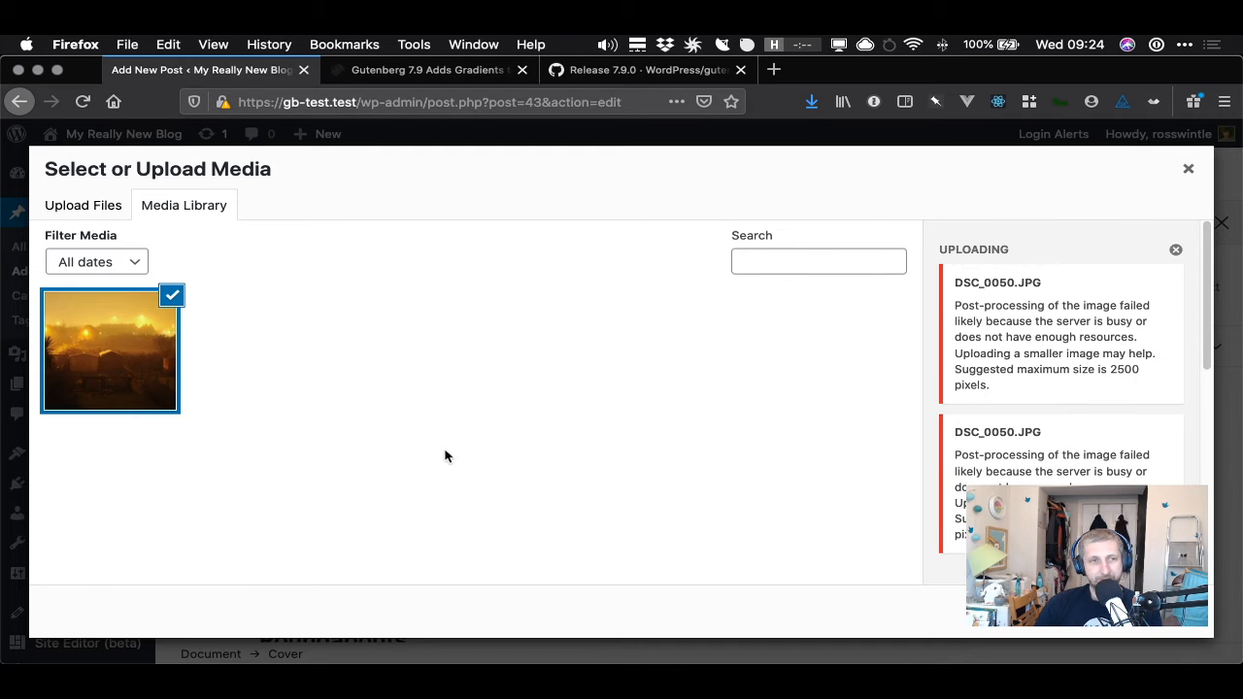
click(1175, 250)
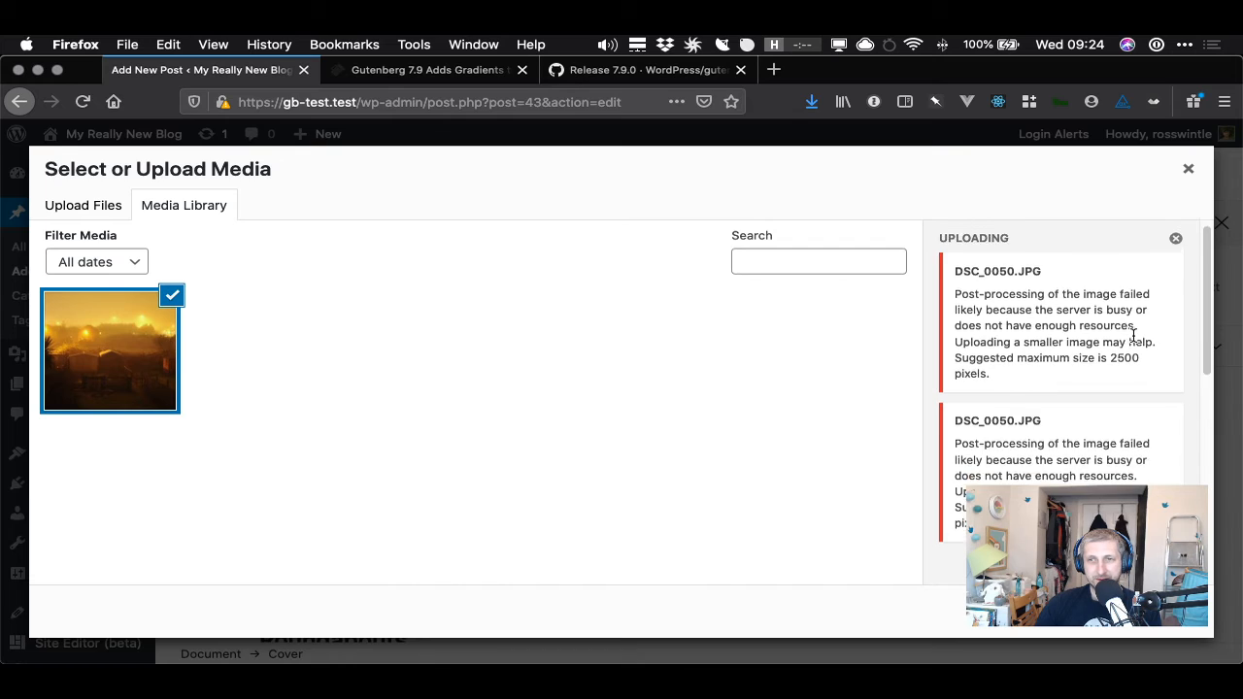
click(1086, 465)
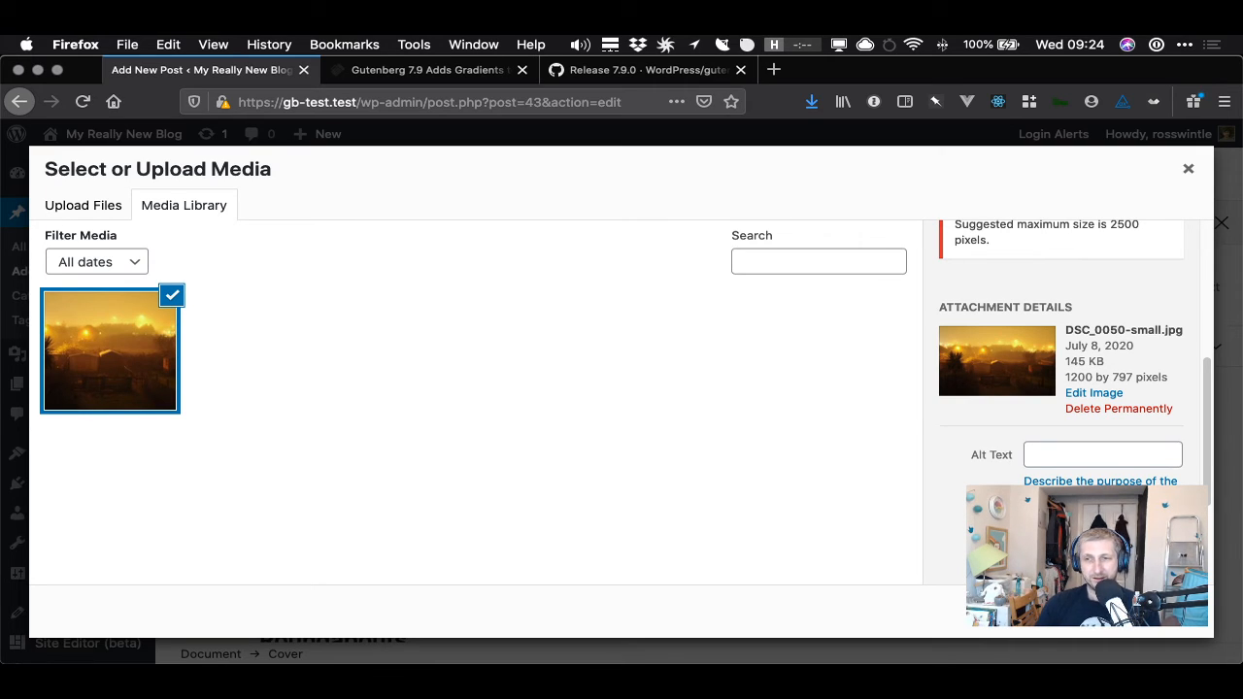
- Paste alt text describing a view of my garden at night into the image's Alt Text field
click(1063, 459)
key(super+v)
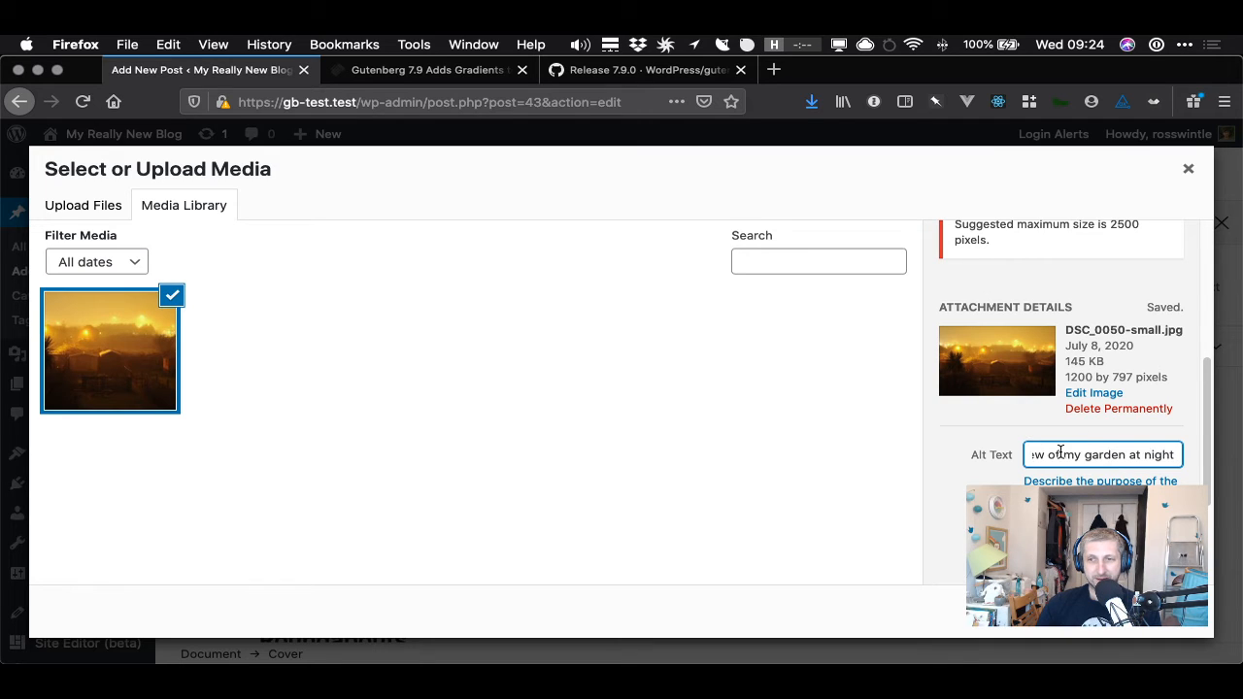
scroll(1076, 510, down, 1)
triple_click(1076, 510)
scroll(1076, 510, down, 3)
click(1076, 375)
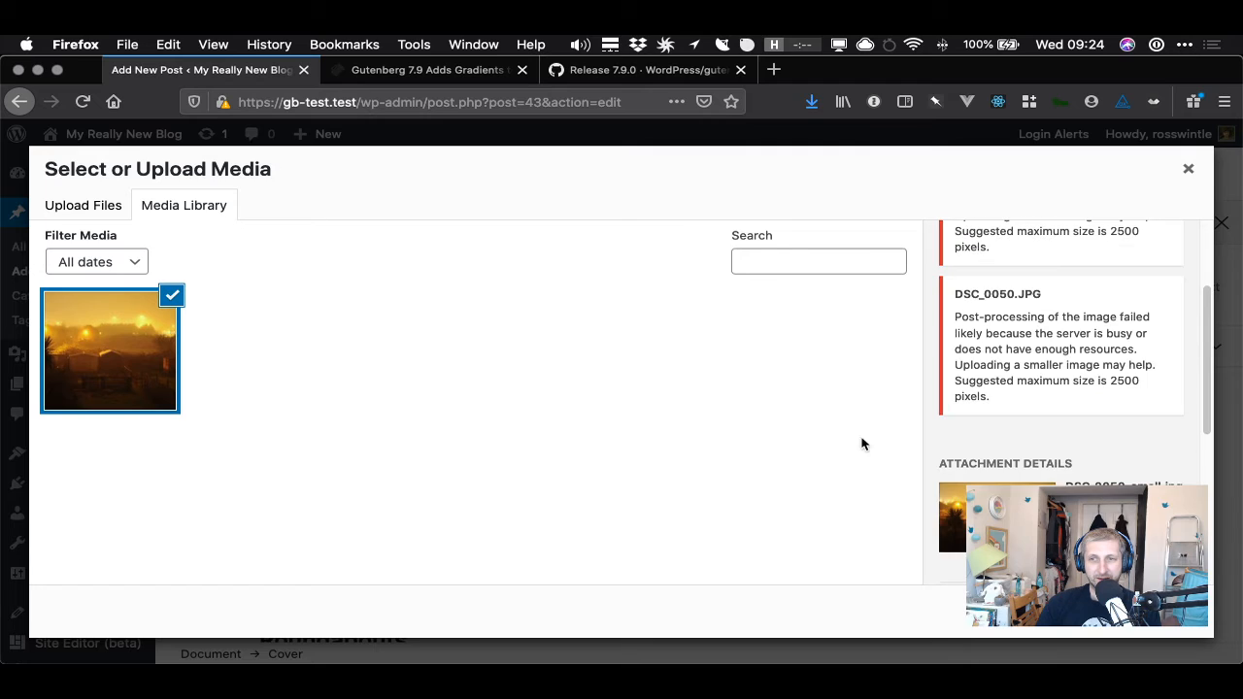
click(785, 259)
text(view of )
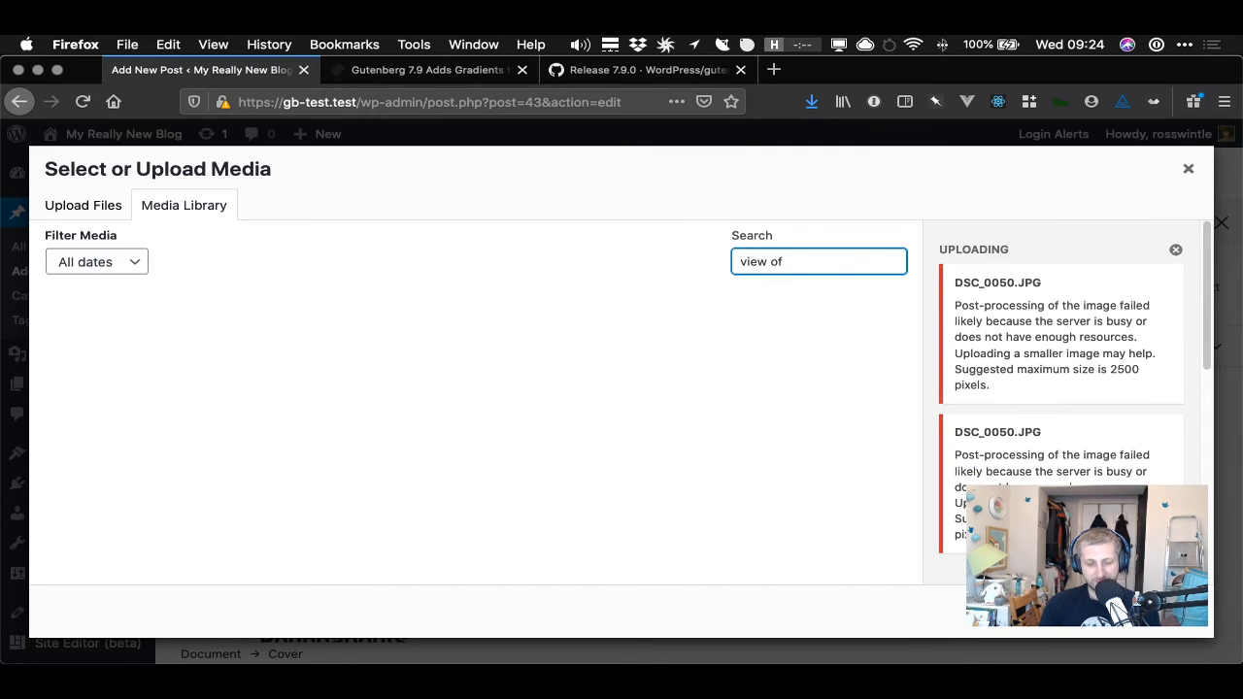
text(g)
key(BackSpace)
key(BackSpace)
key(BackSpace)
key(BackSpace)
key(BackSpace)
key(BackSpace)
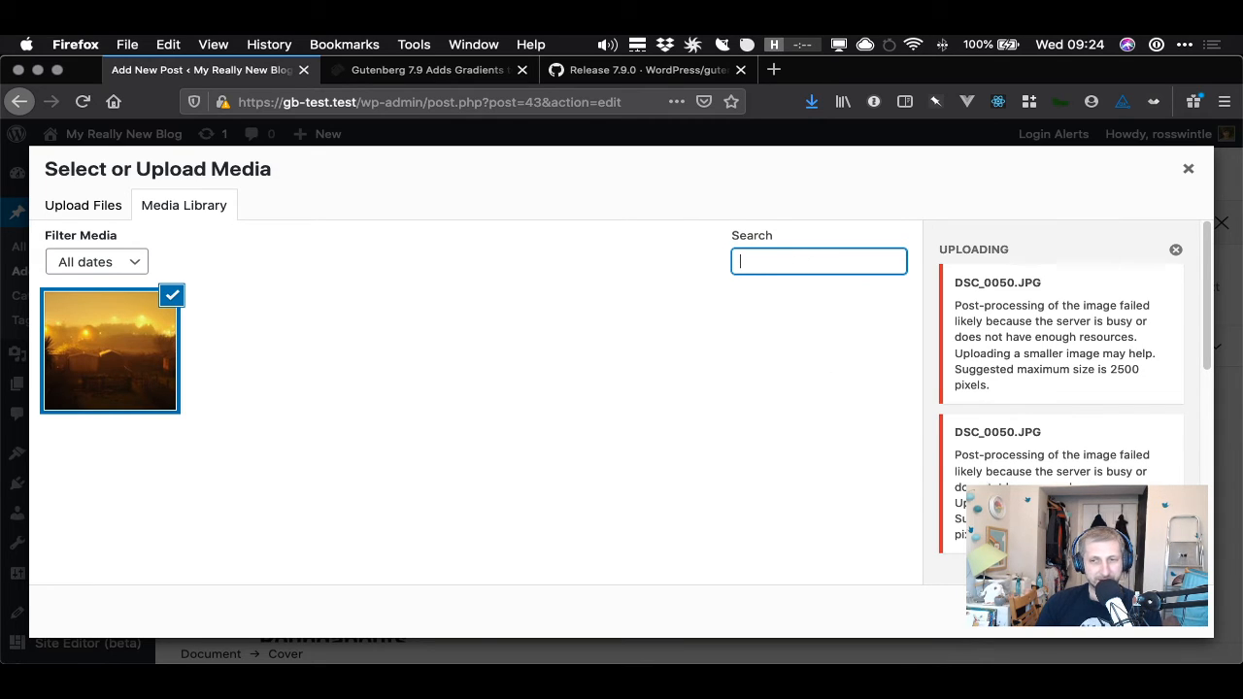
- Insert the uploaded image into the Cover block
scroll(1022, 453, down, 5)
drag(1067, 391, 1126, 393)
scroll(1127, 398, down, 2)
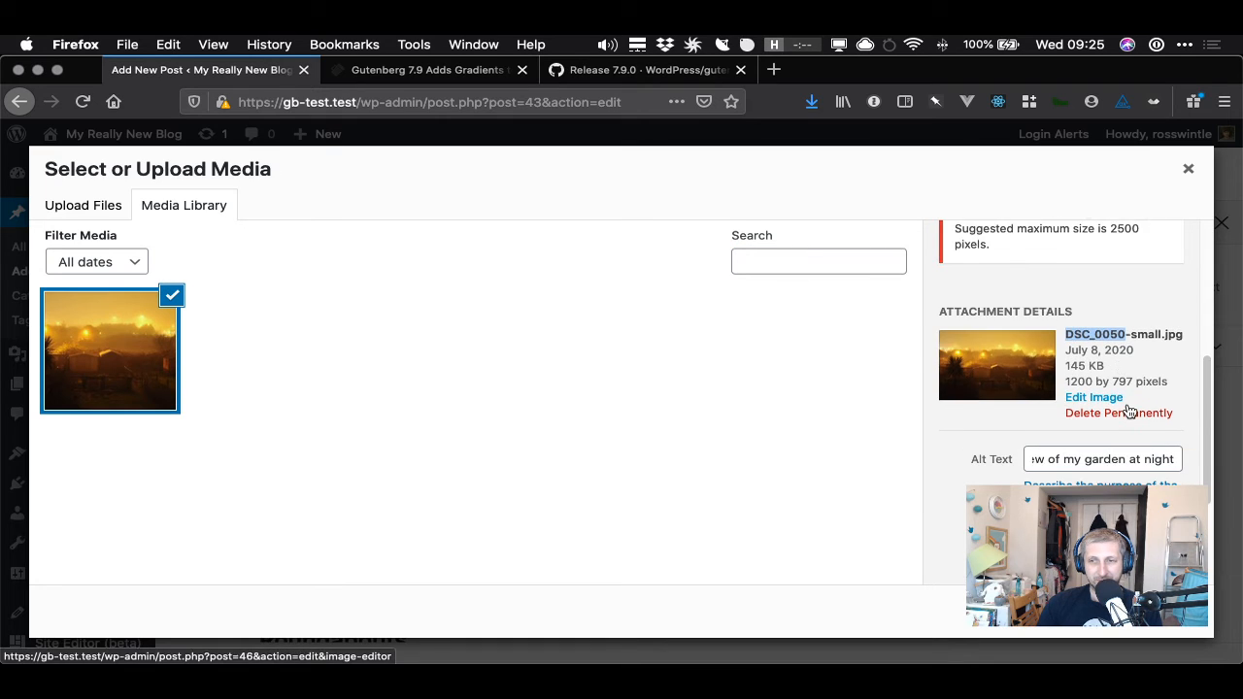
scroll(1129, 410, down, 3)
scroll(1099, 417, up, 10)
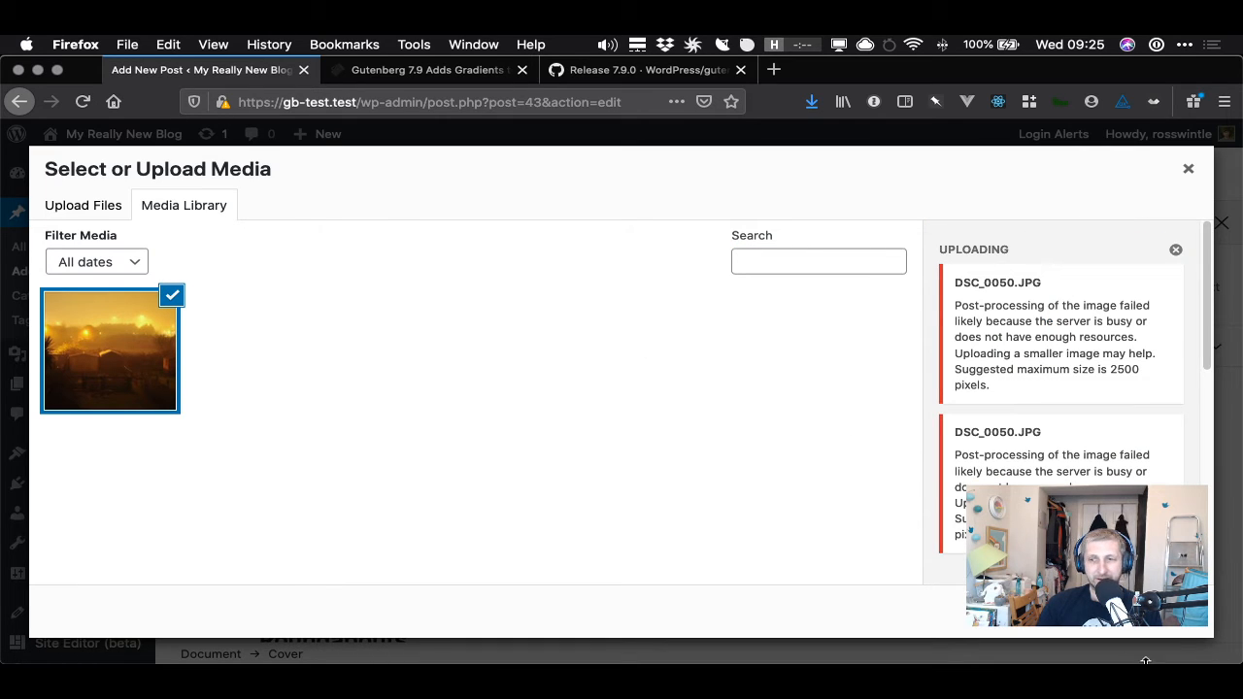
click(1169, 611)
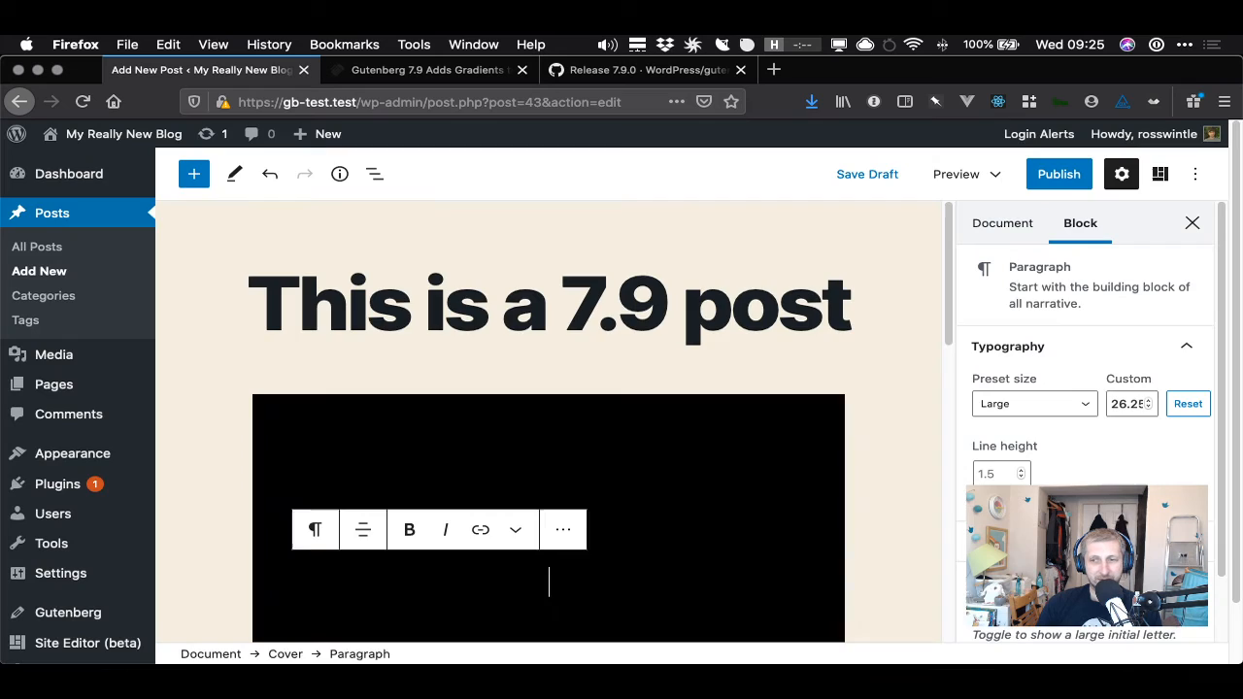
- Write the cover's paragraph text as "I can type over this"
scroll(870, 442, down, 4)
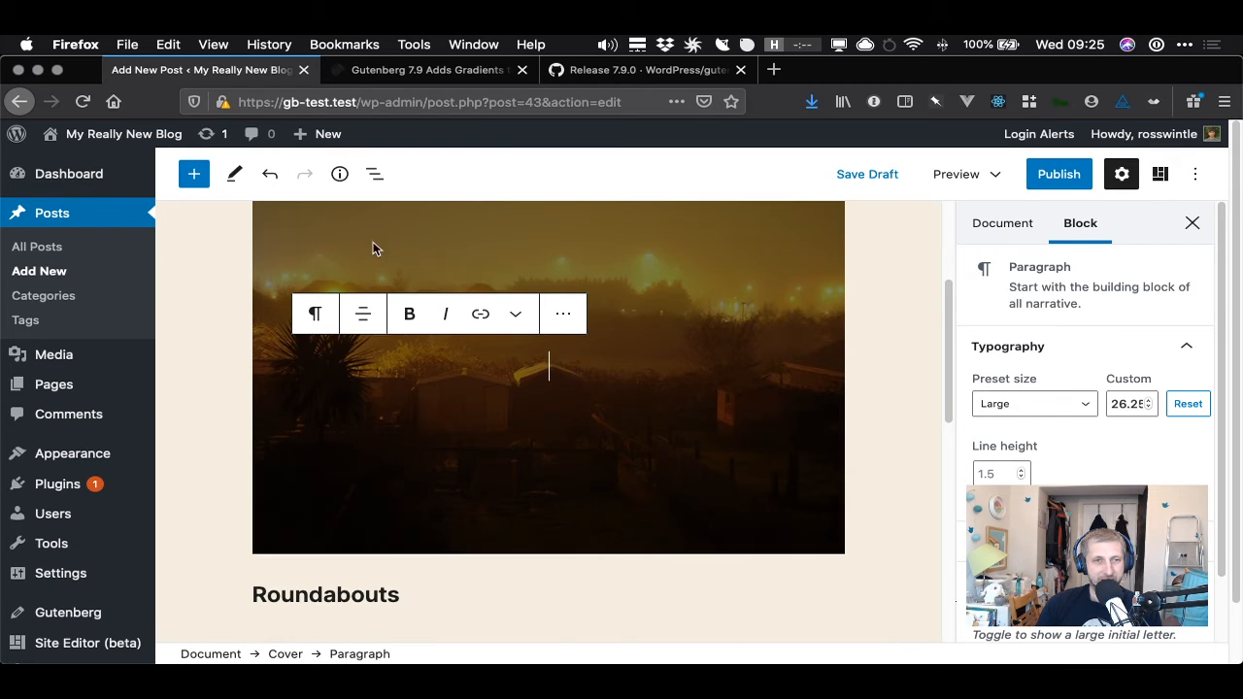
text(I)
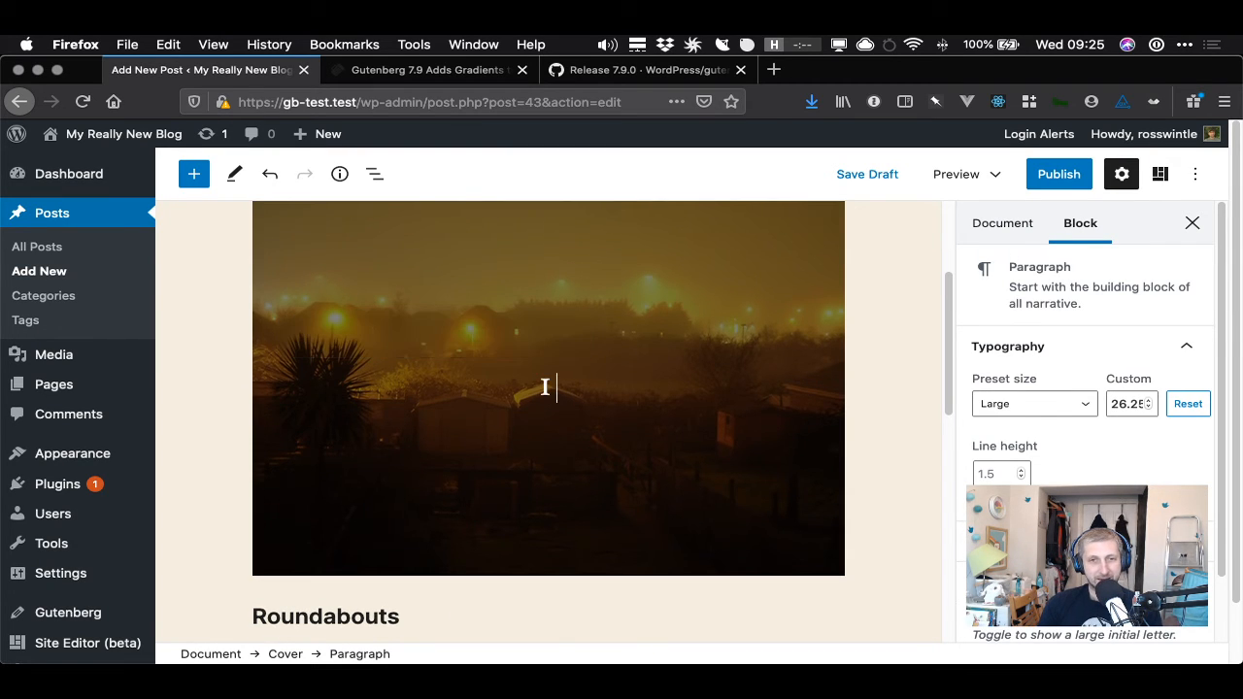
text( can y)
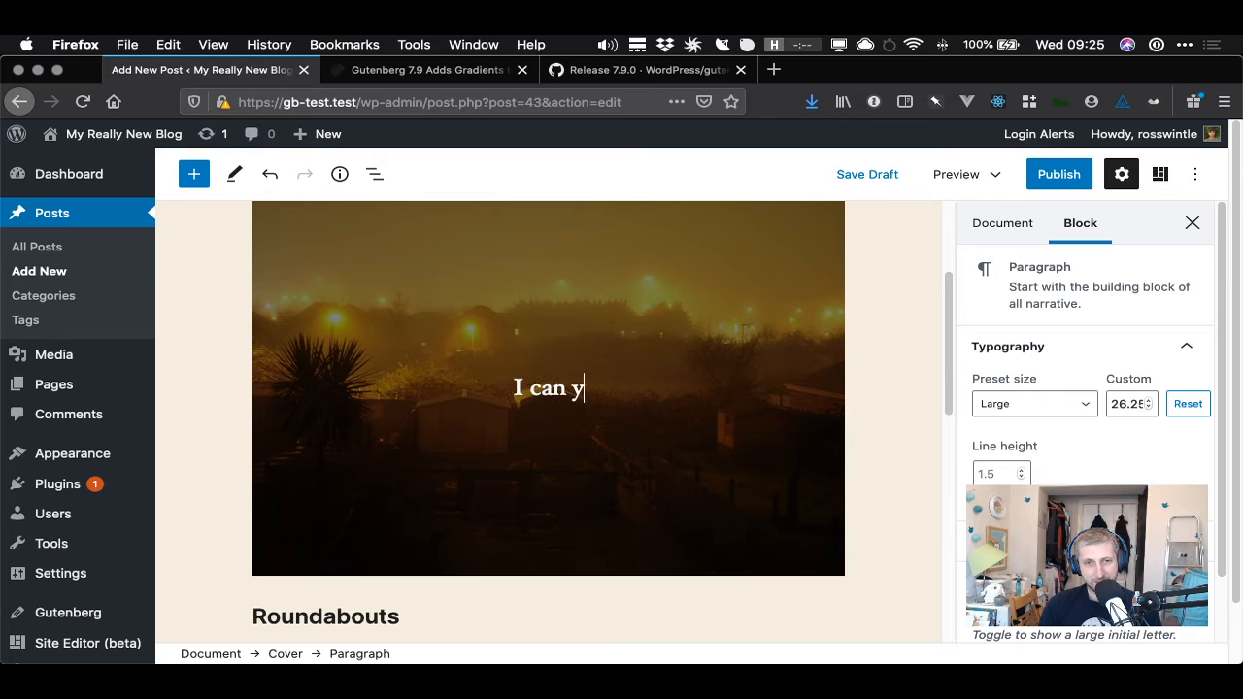
key(BackSpace)
text(type )
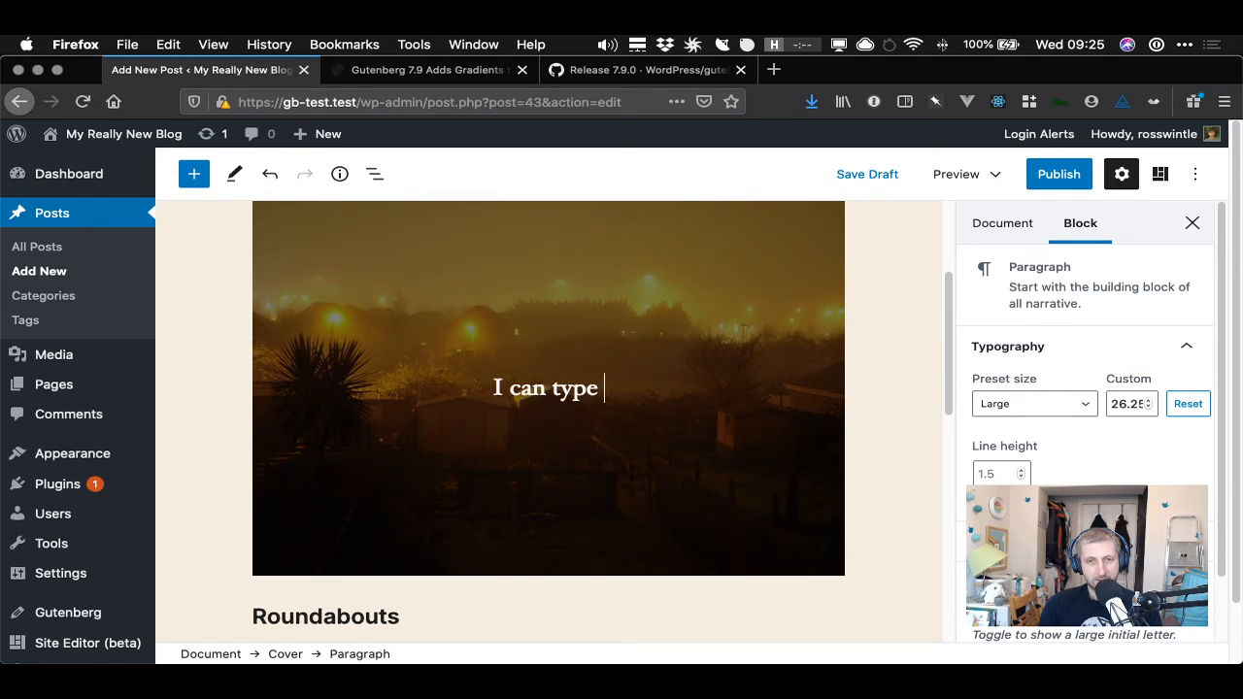
text(over his)
key(Left)
key(Left)
text(t)
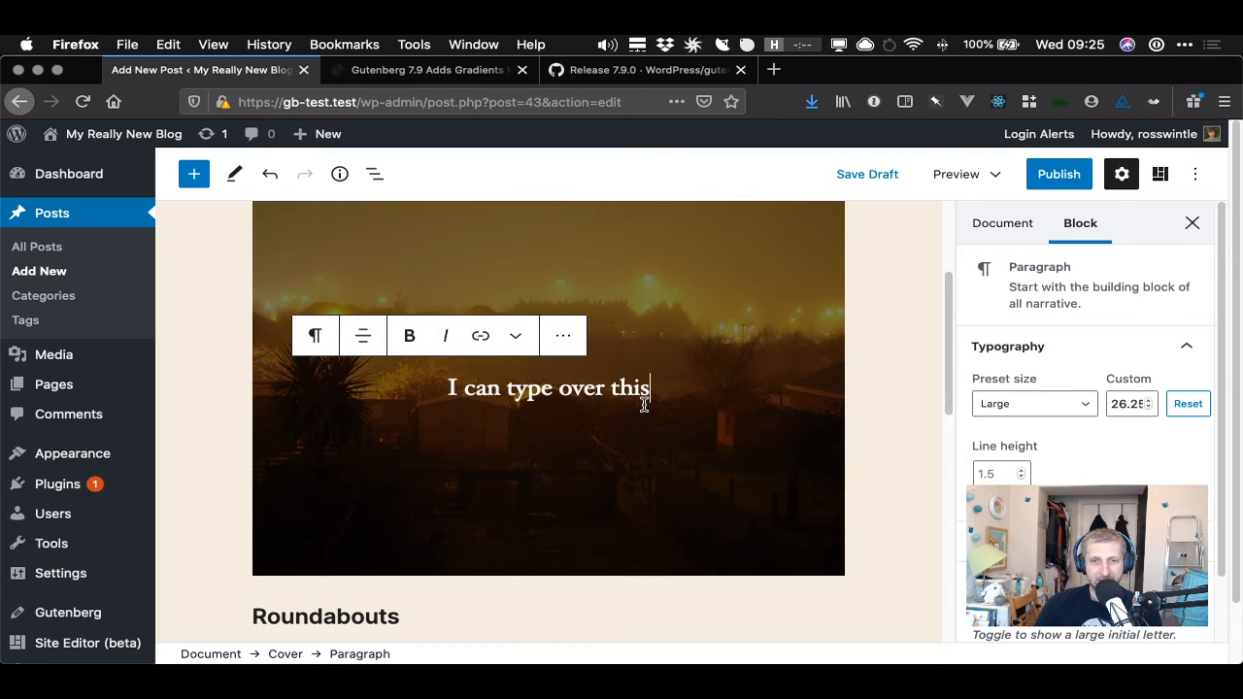
- Add a Buttons block inside the cover and label the button DO SOMETHING
click(194, 176)
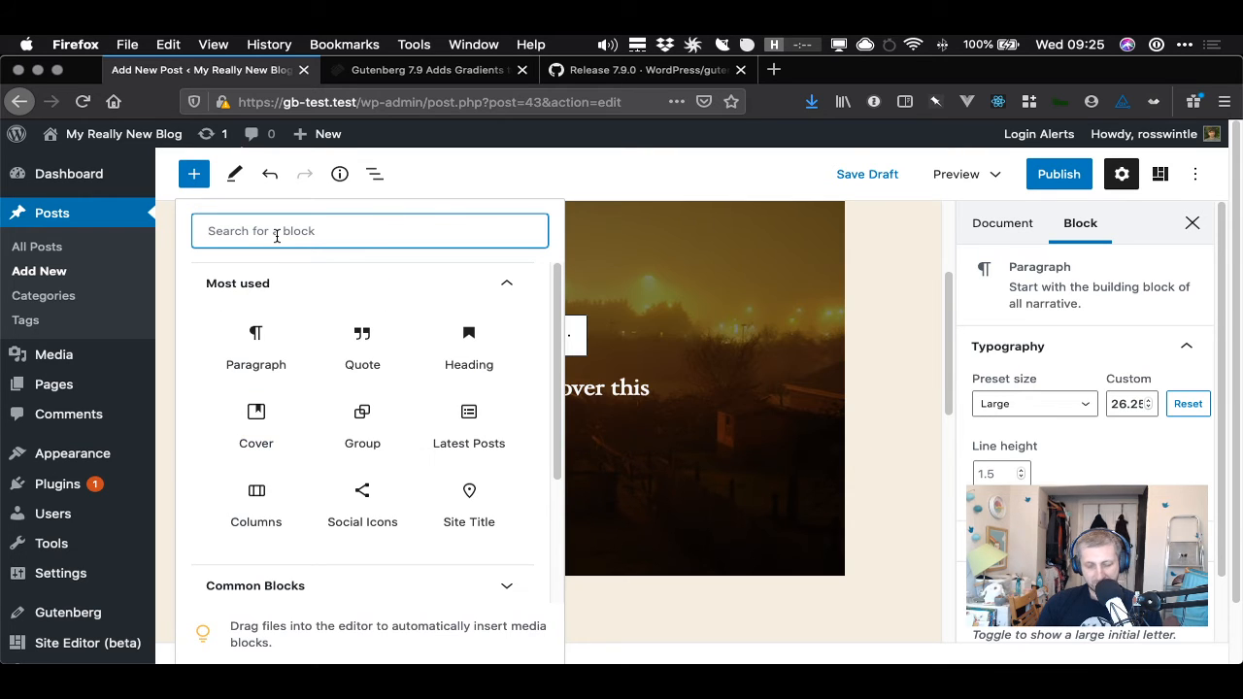
text(button)
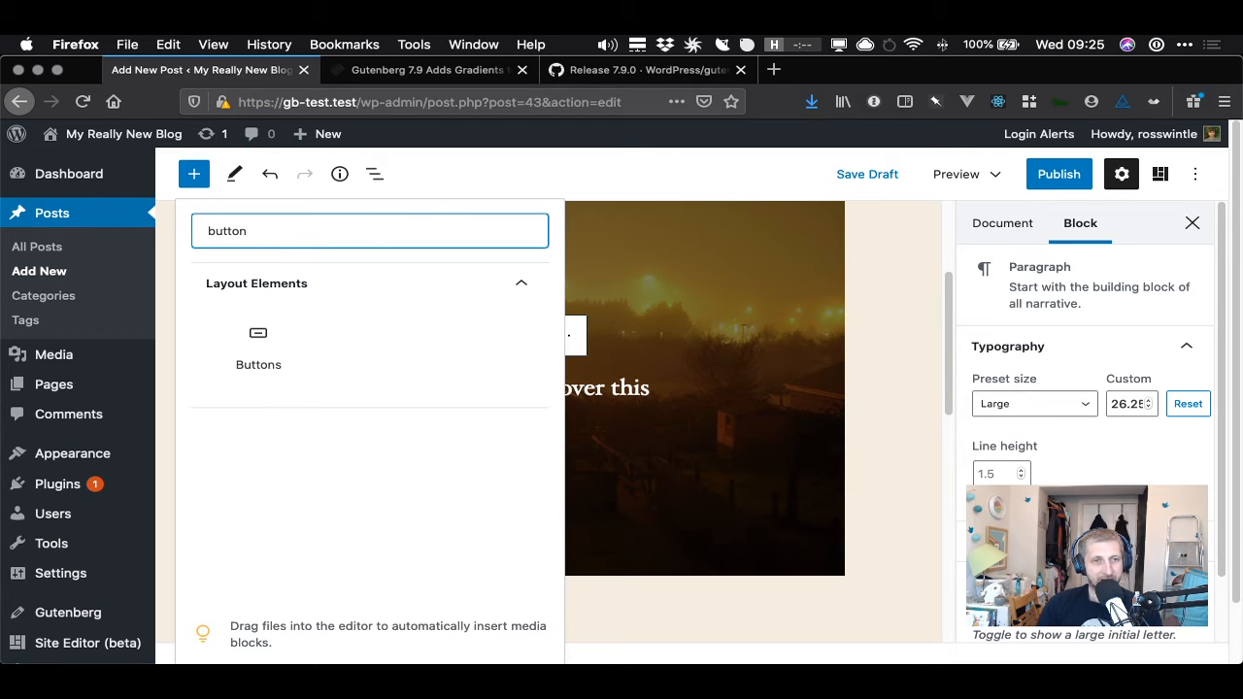
click(257, 335)
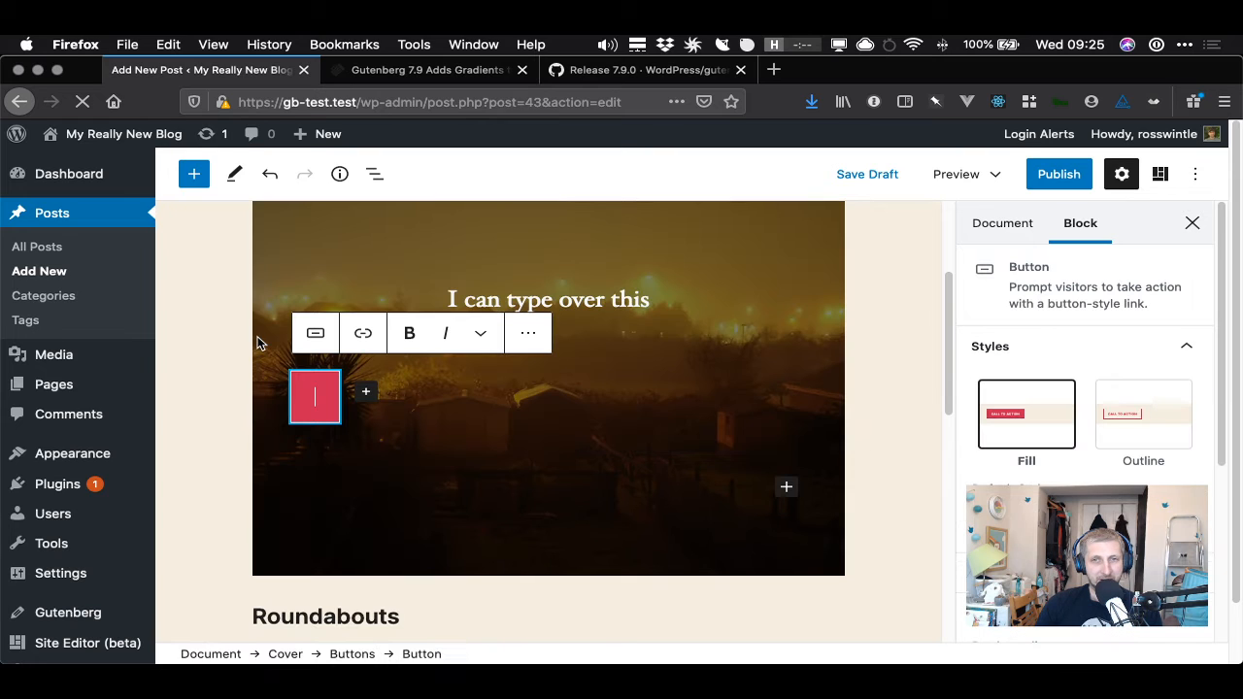
scroll(526, 474, down, 1)
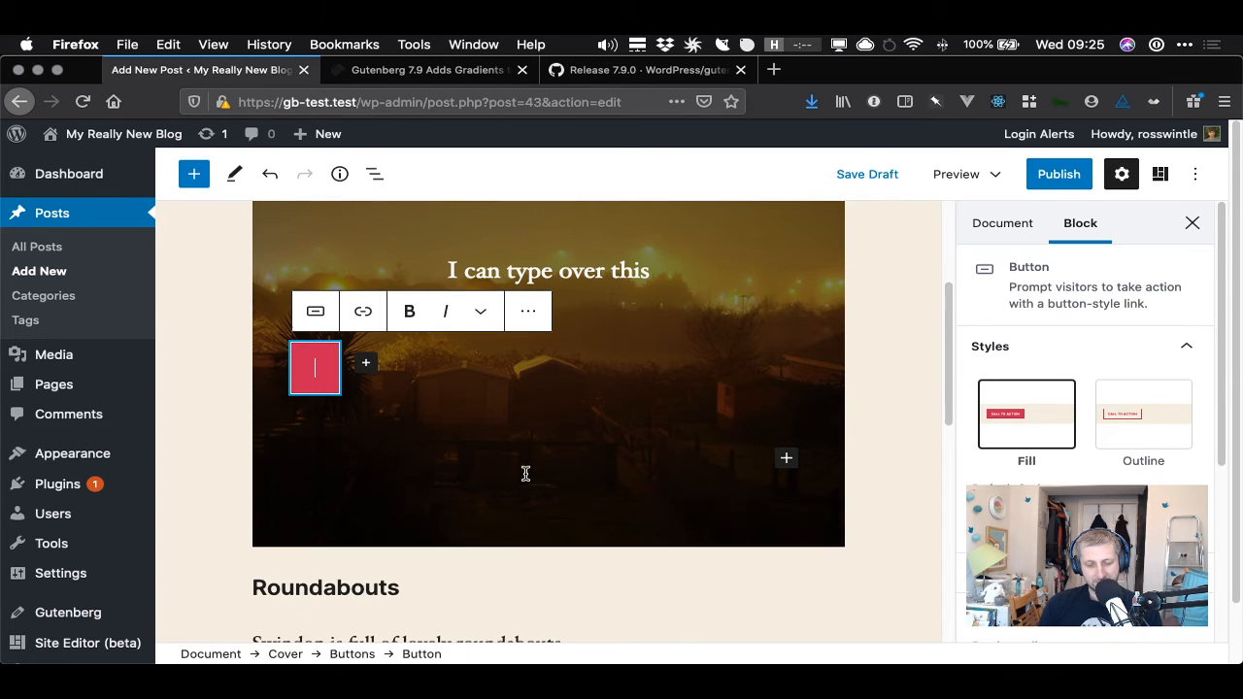
text(DO S)
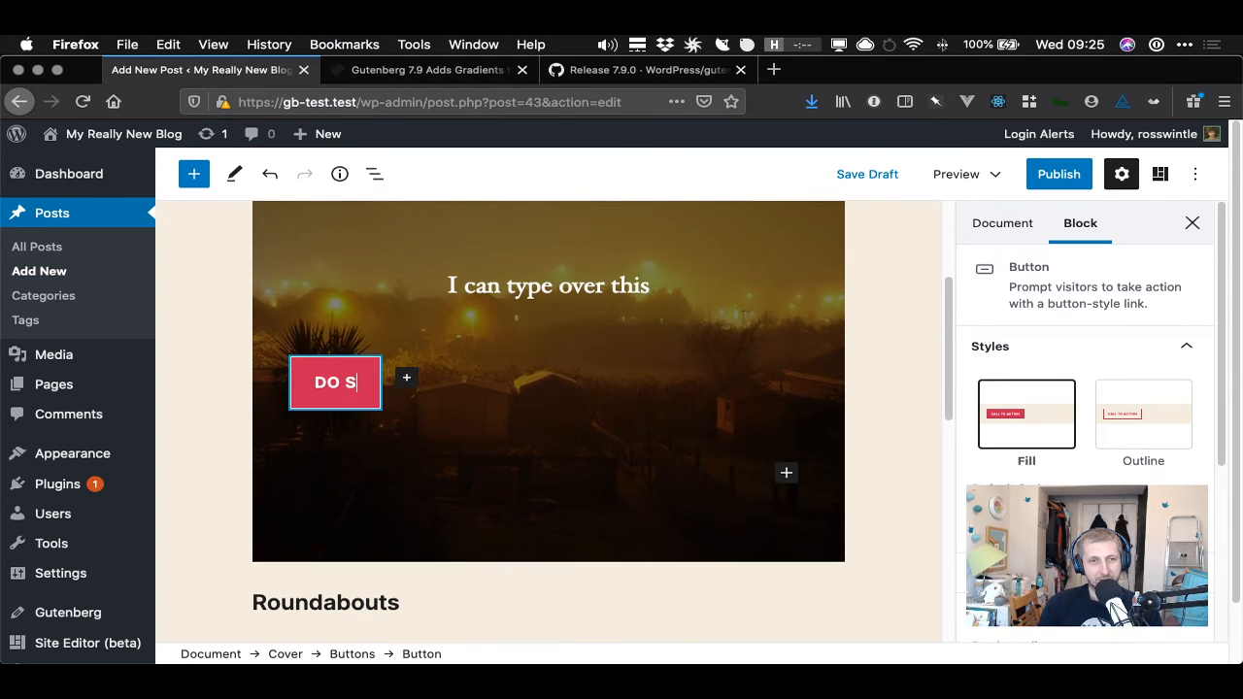
text(OMETHING)
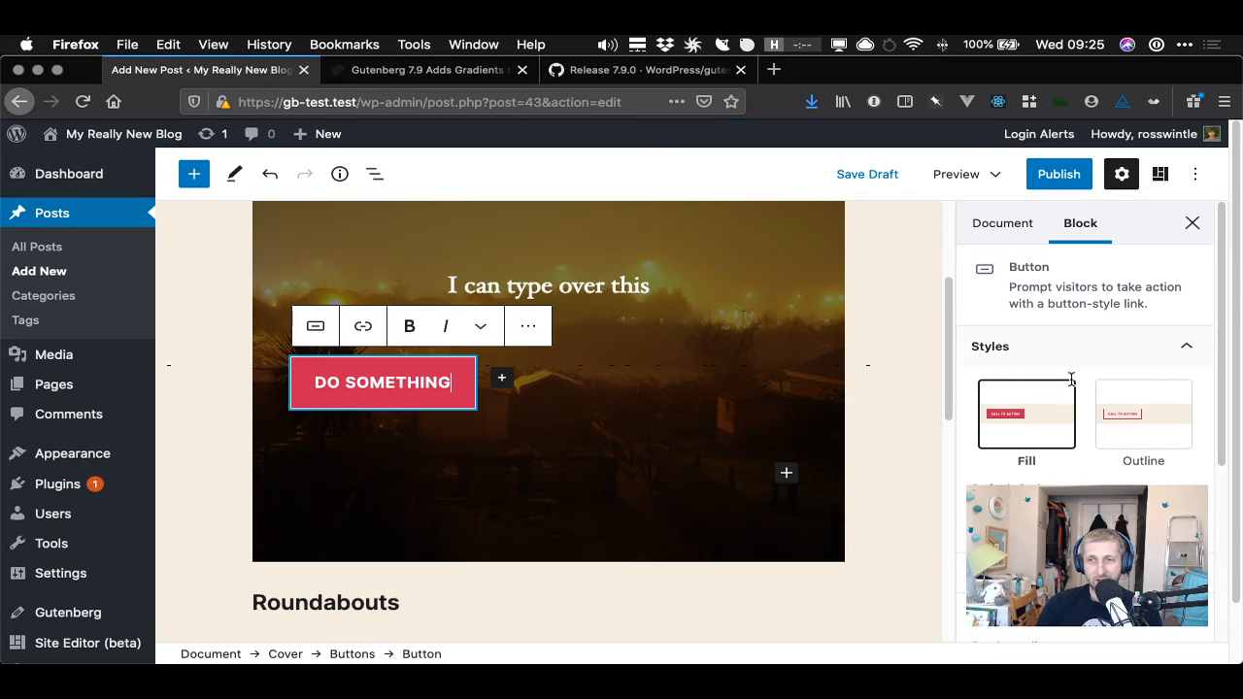
- Browse the button's extra formatting options and its default style setting
scroll(1142, 448, down, 5)
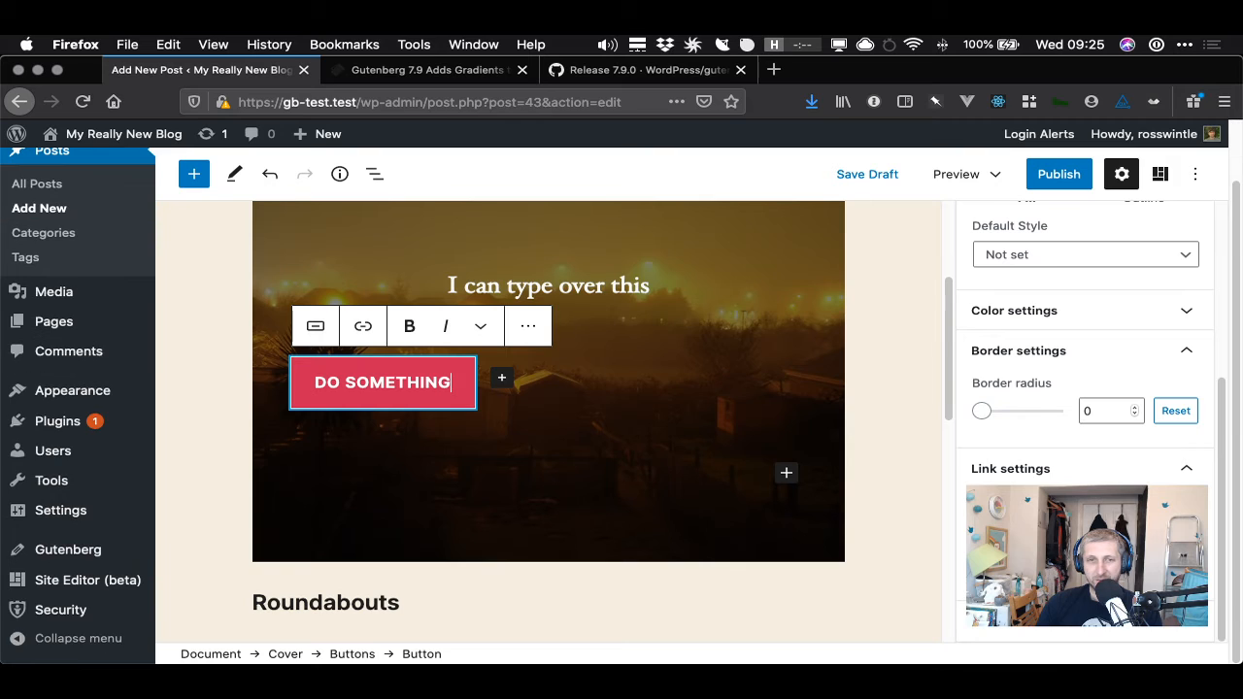
click(482, 330)
click(482, 330)
click(481, 330)
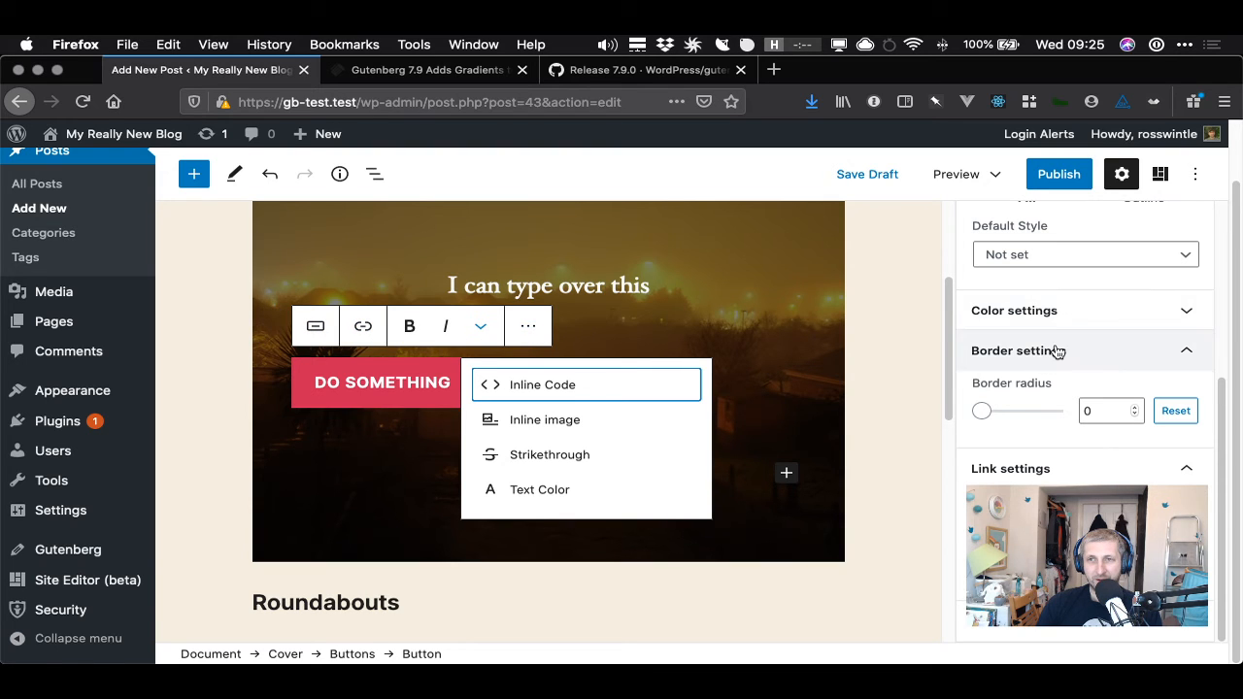
click(1091, 267)
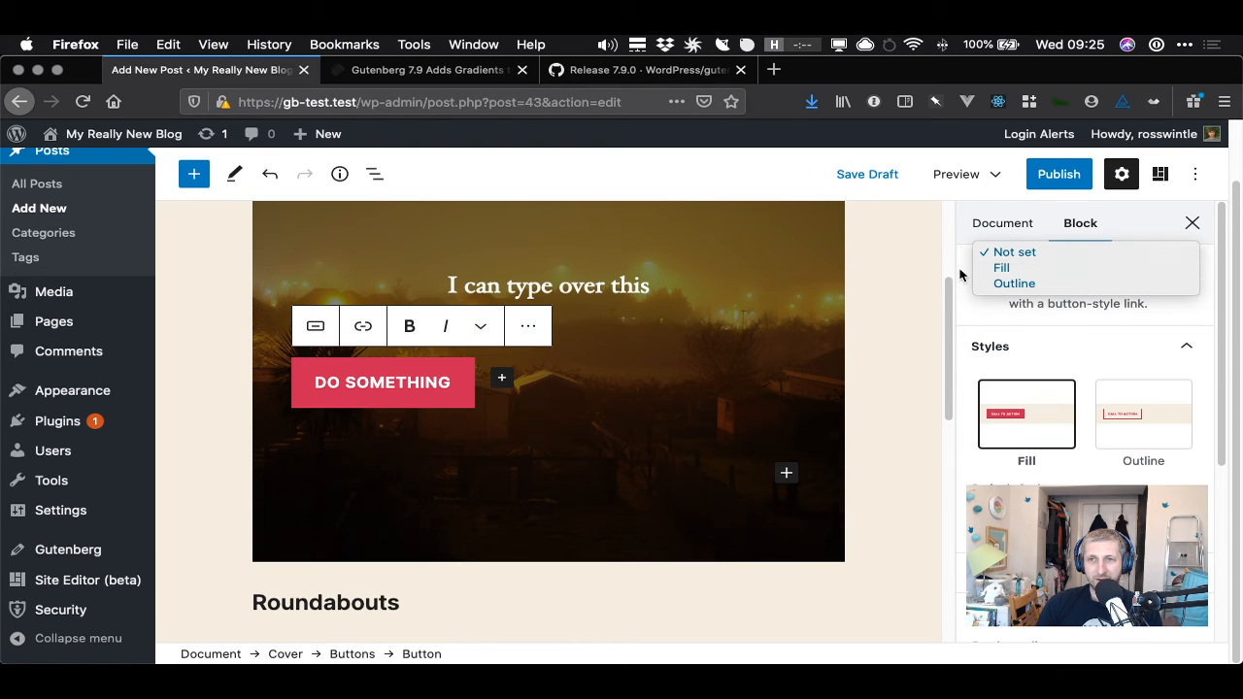
click(967, 311)
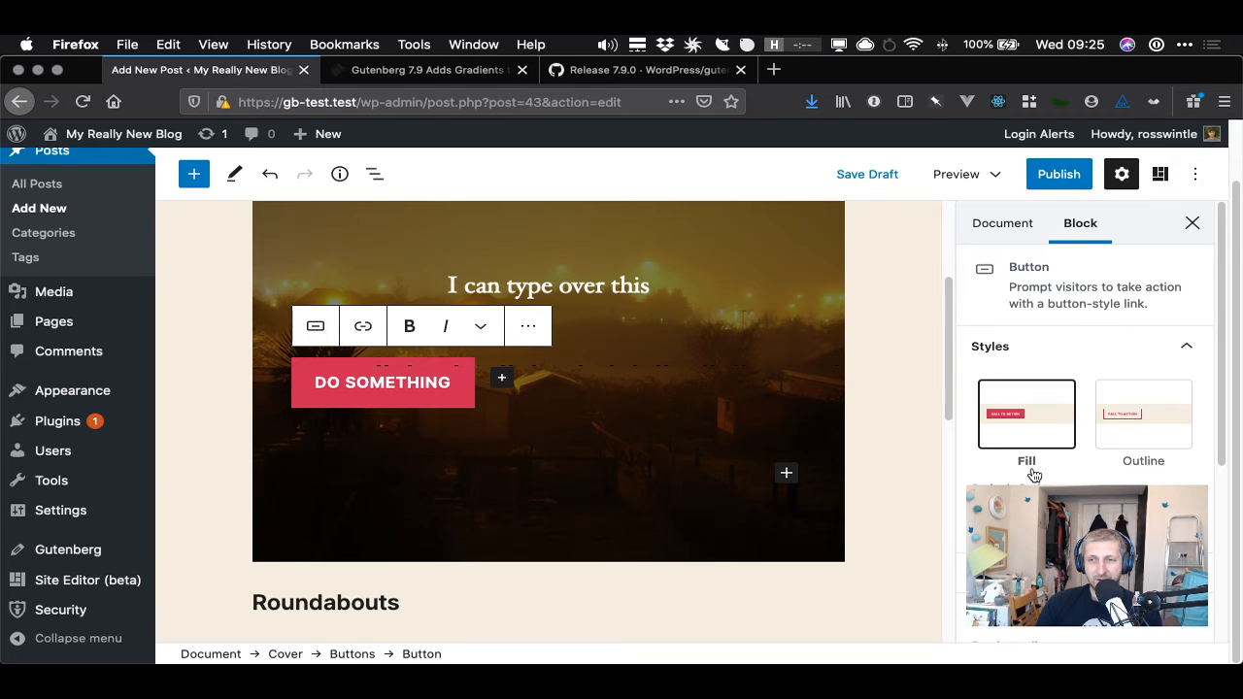
mouse_move(1227, 447)
mouse_down()
mouse_move(1234, 643)
mouse_move(1226, 447)
mouse_up()
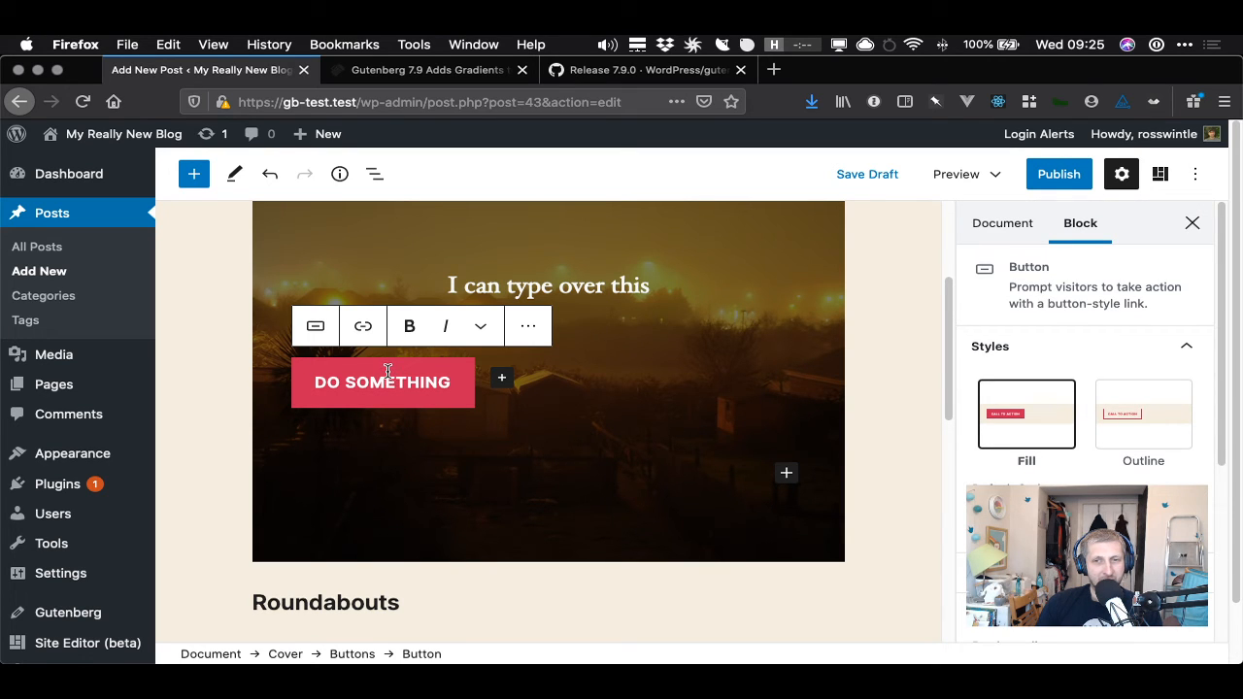
- Try aligning the cover paragraph's text left, then set it back to centre
click(500, 285)
click(363, 235)
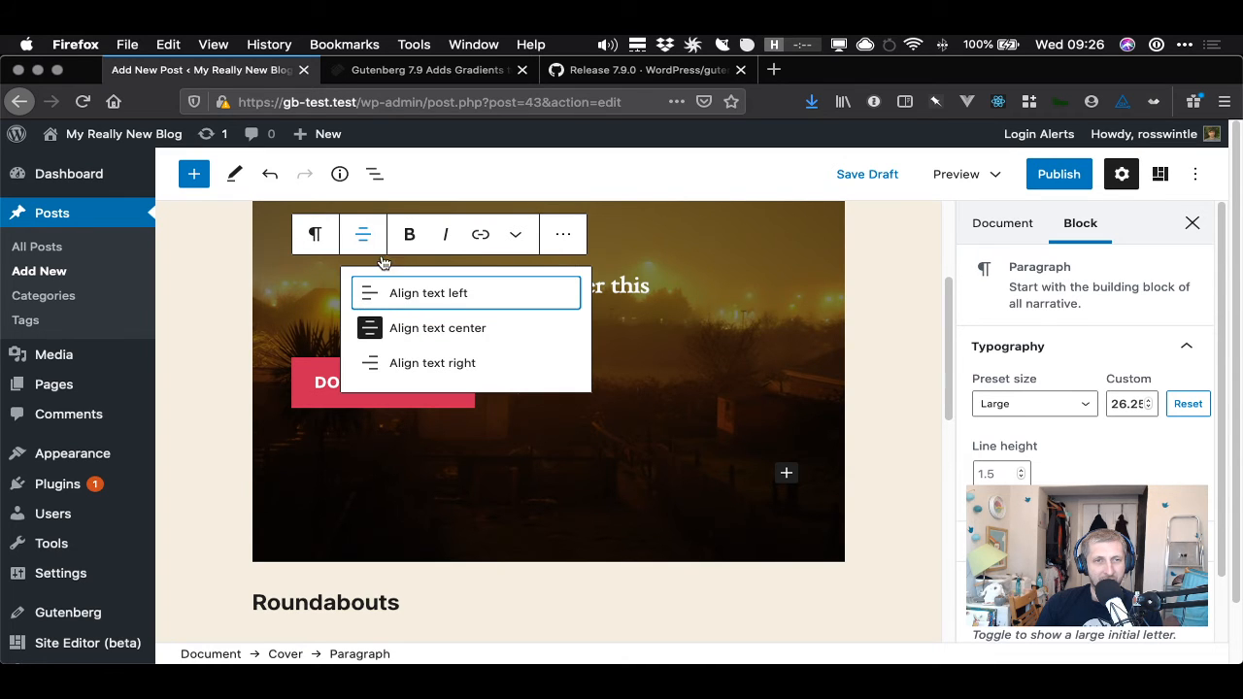
click(452, 330)
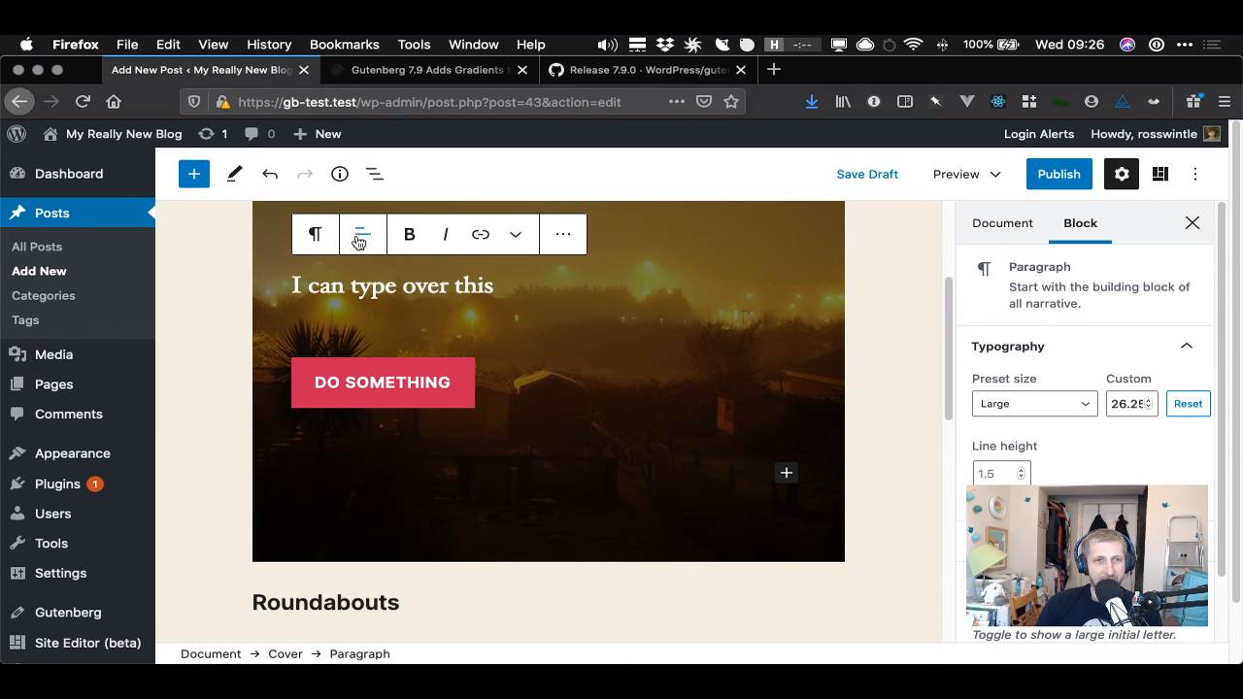
click(361, 238)
click(449, 329)
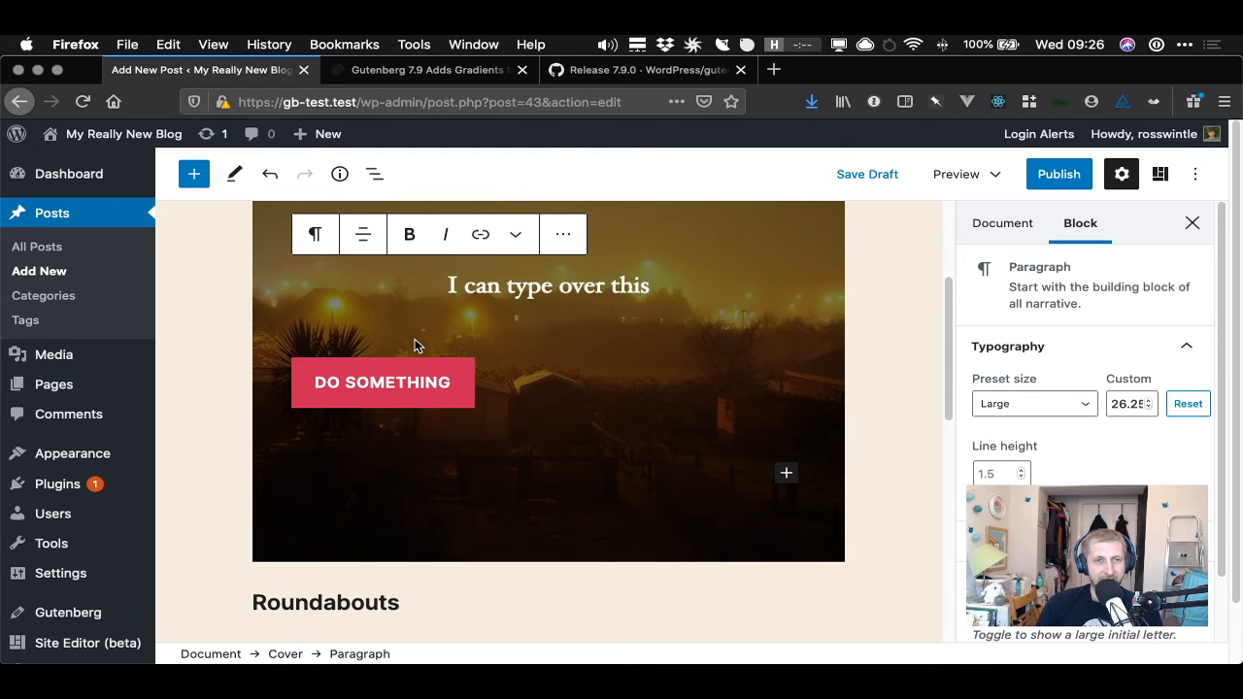
- Center the Buttons block within the cover
click(416, 345)
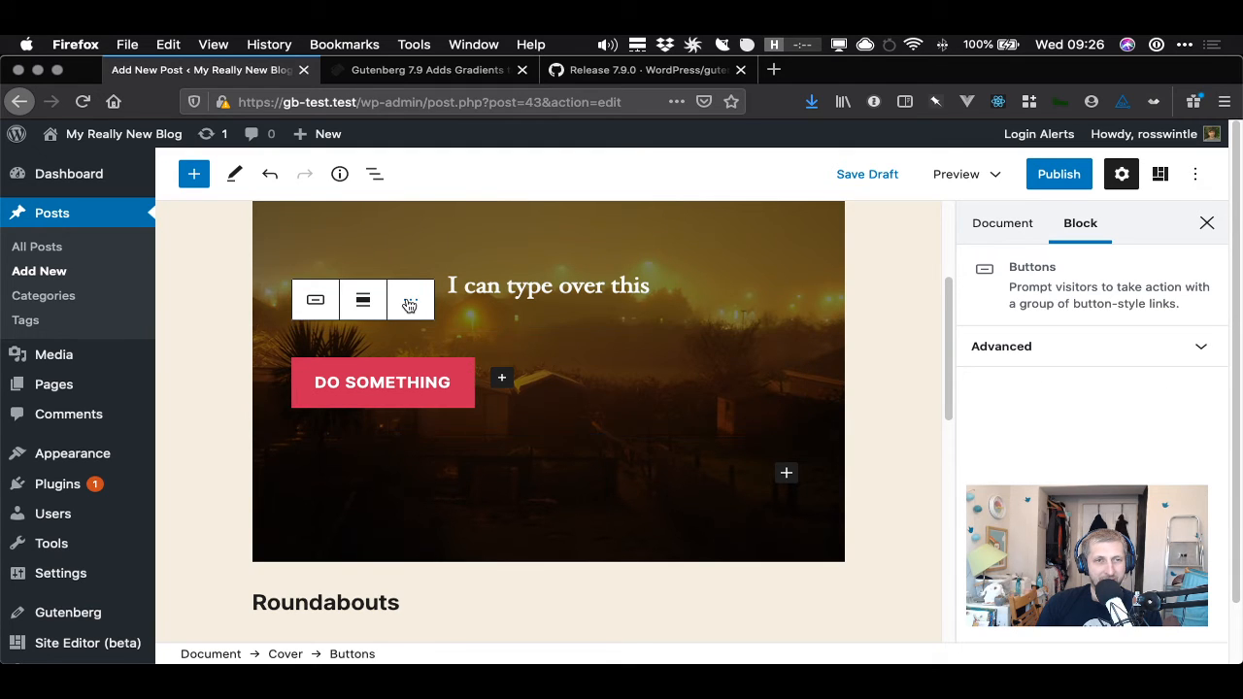
click(410, 303)
click(409, 304)
click(410, 304)
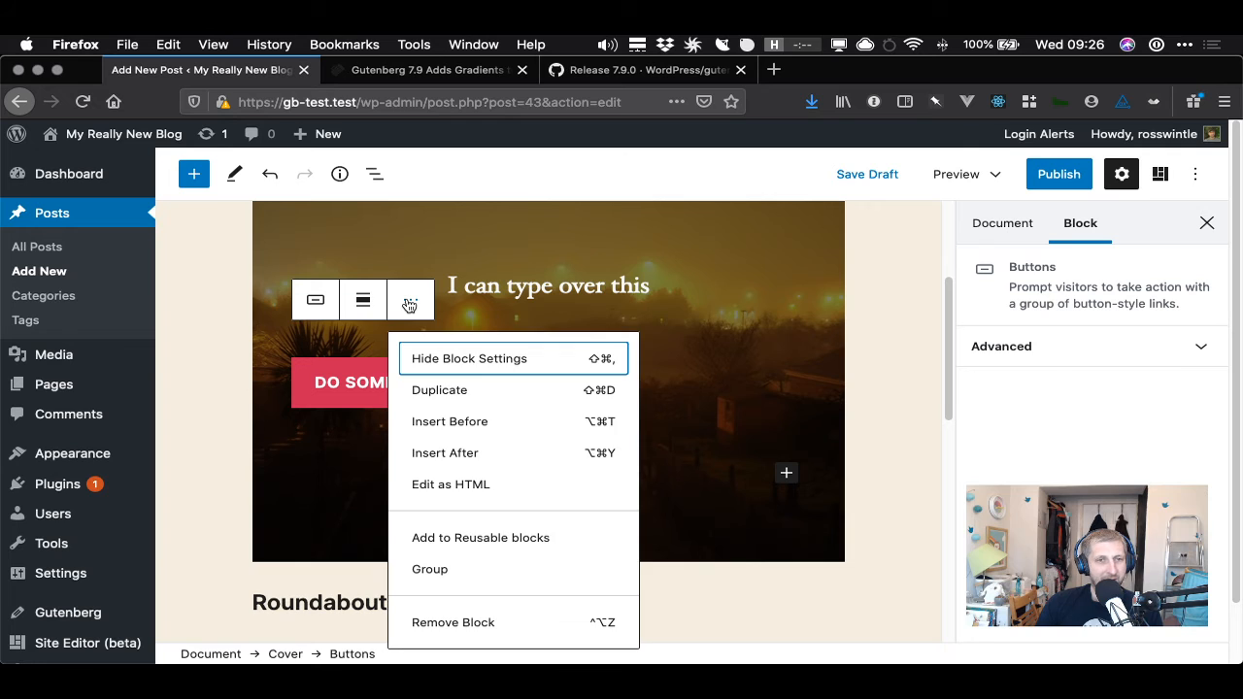
click(372, 368)
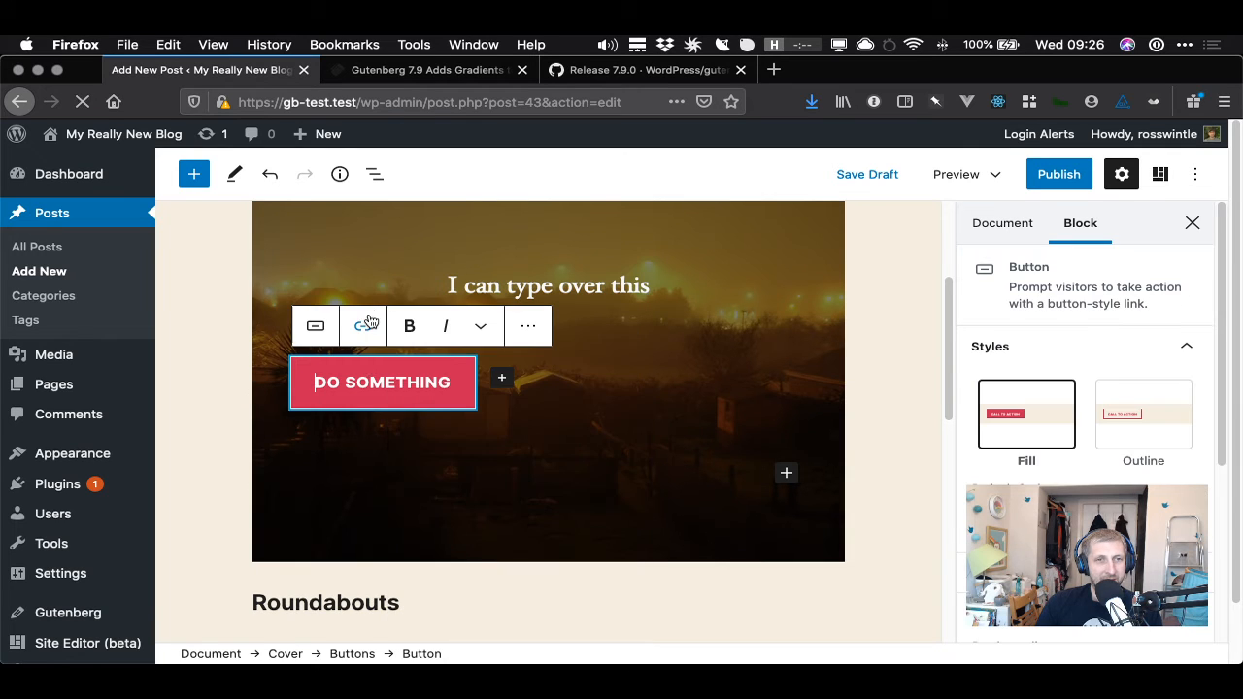
click(481, 349)
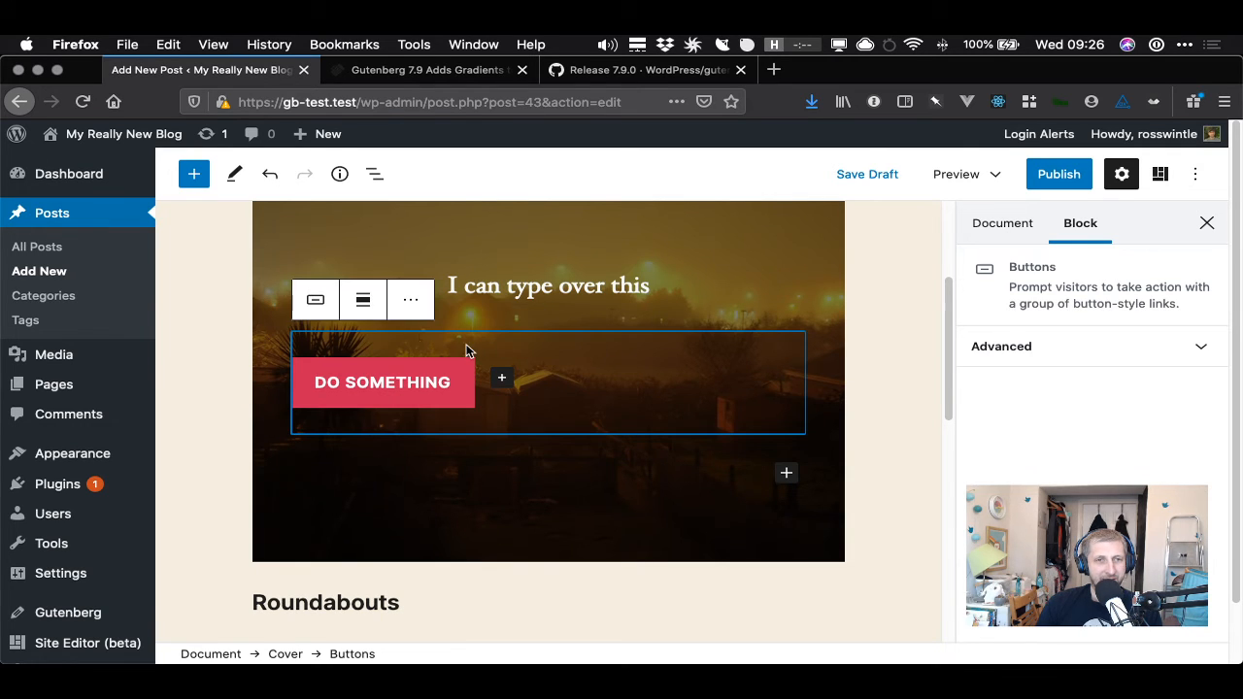
click(365, 303)
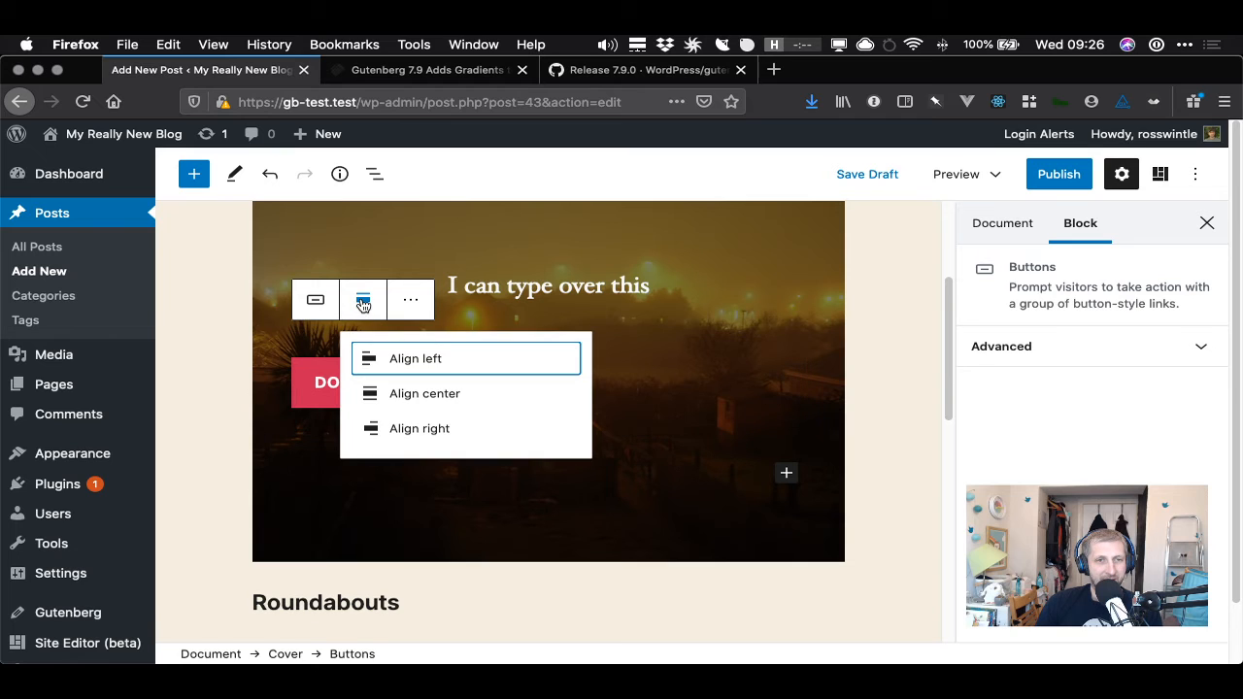
click(431, 394)
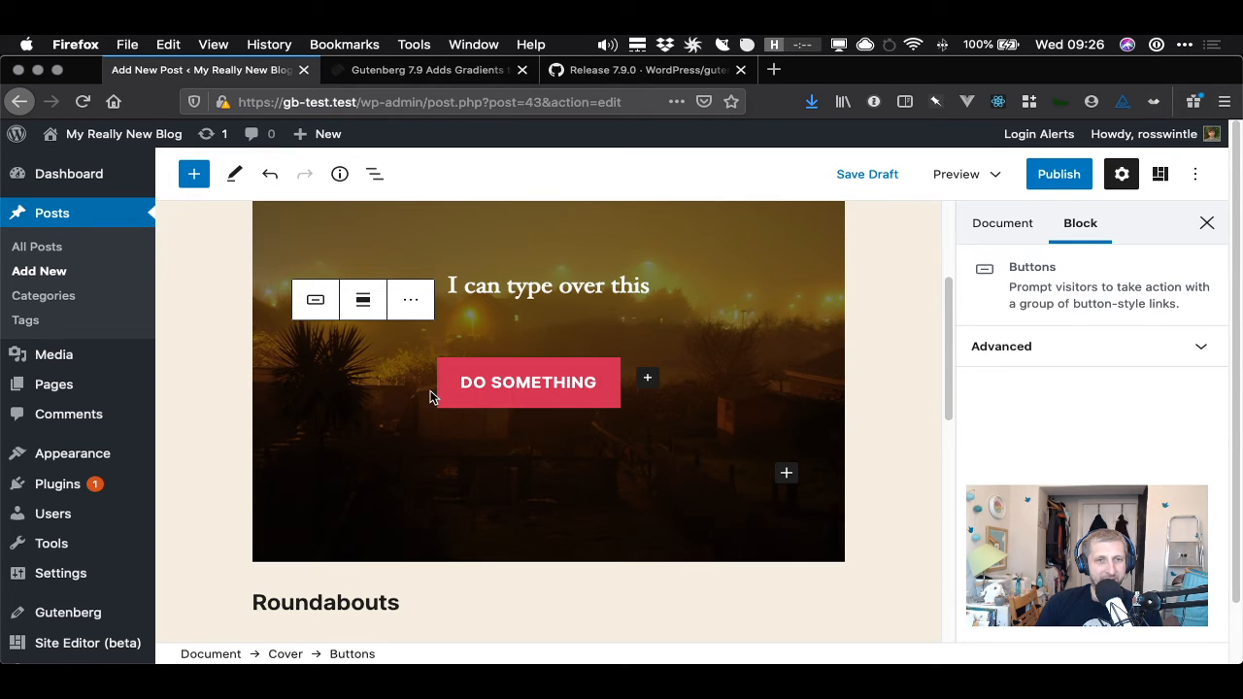
- Review the text alignment options for the cover paragraph and the alignment options for the Buttons block
click(527, 285)
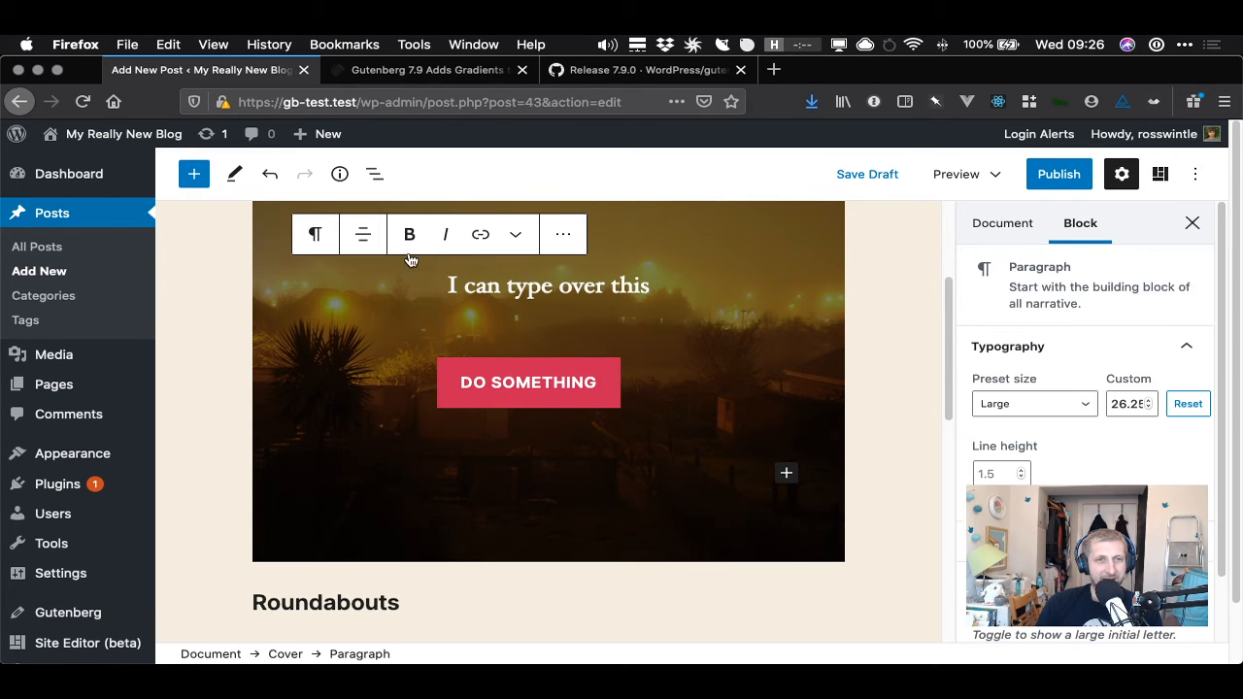
click(360, 239)
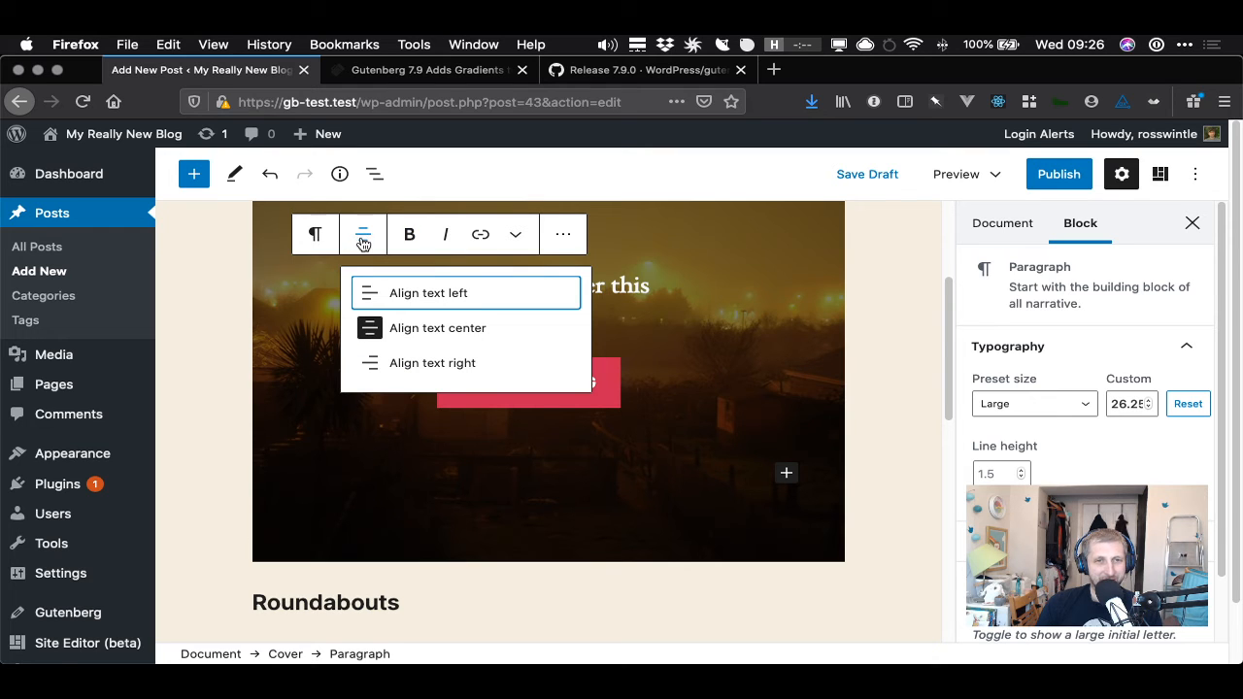
click(602, 418)
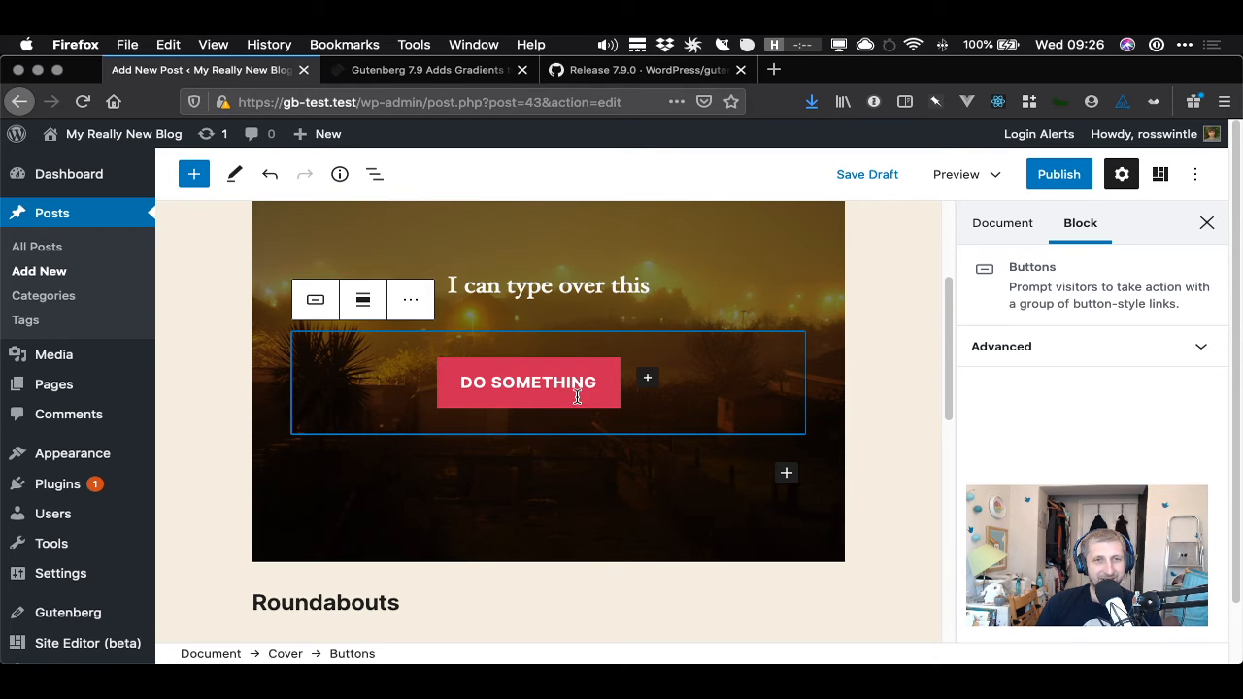
click(363, 300)
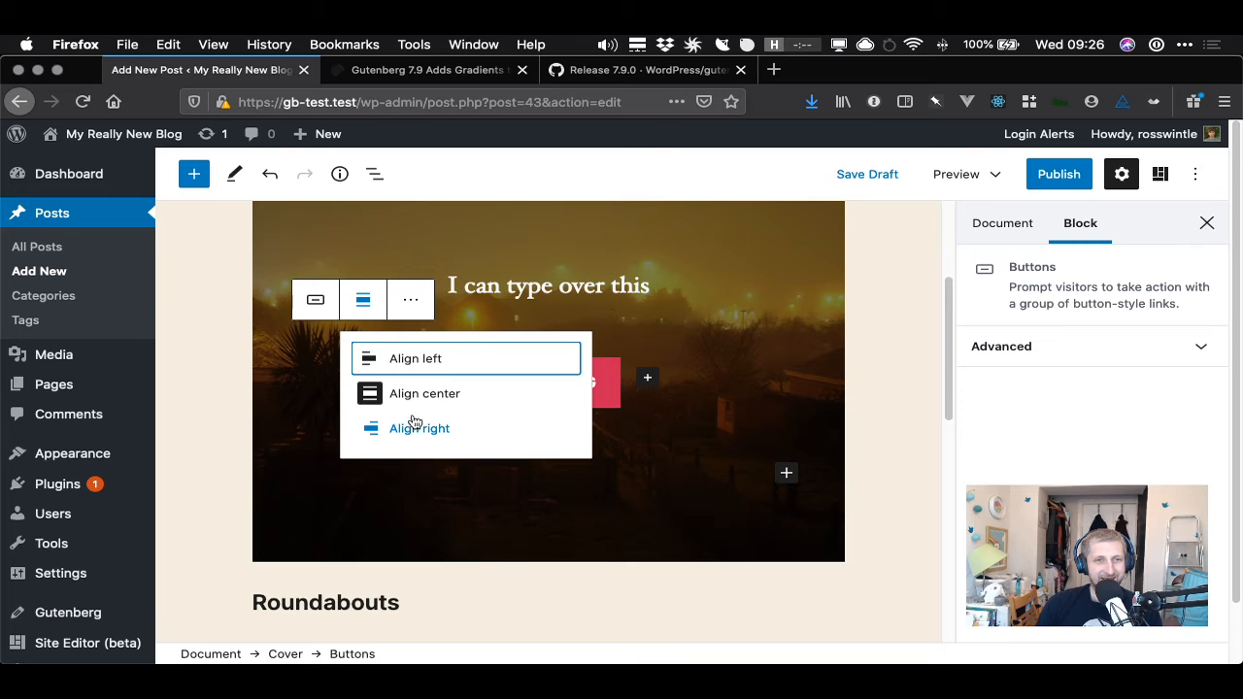
click(412, 399)
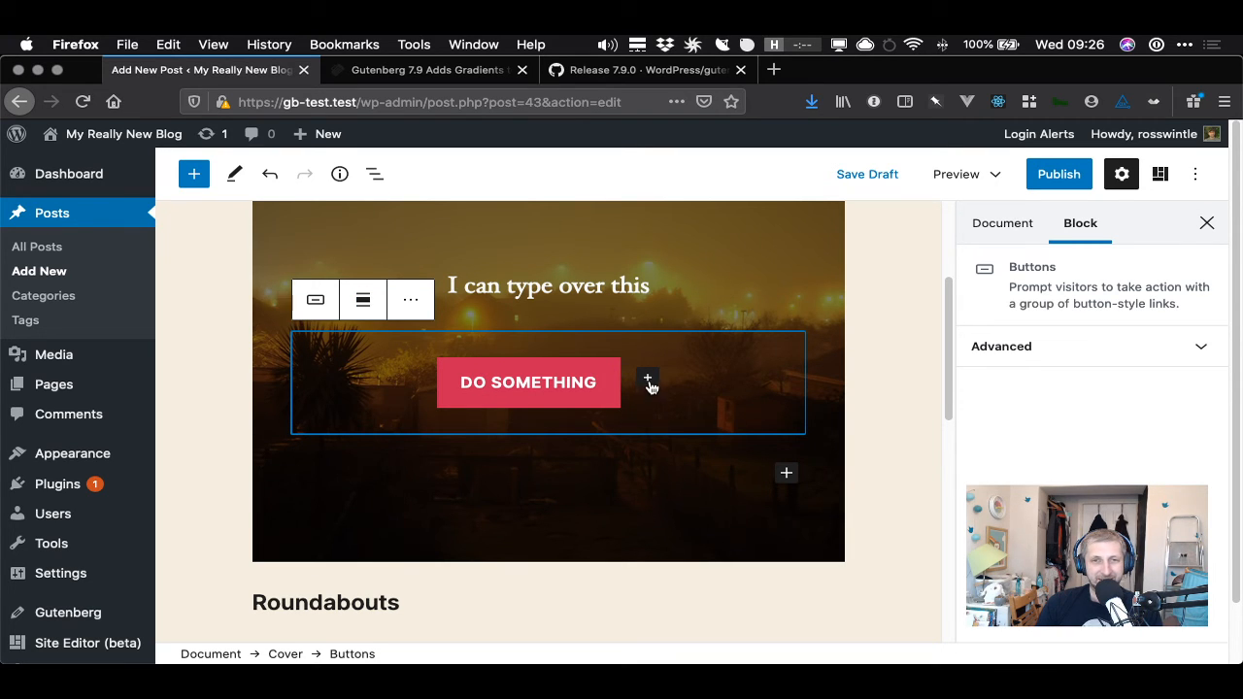
click(612, 375)
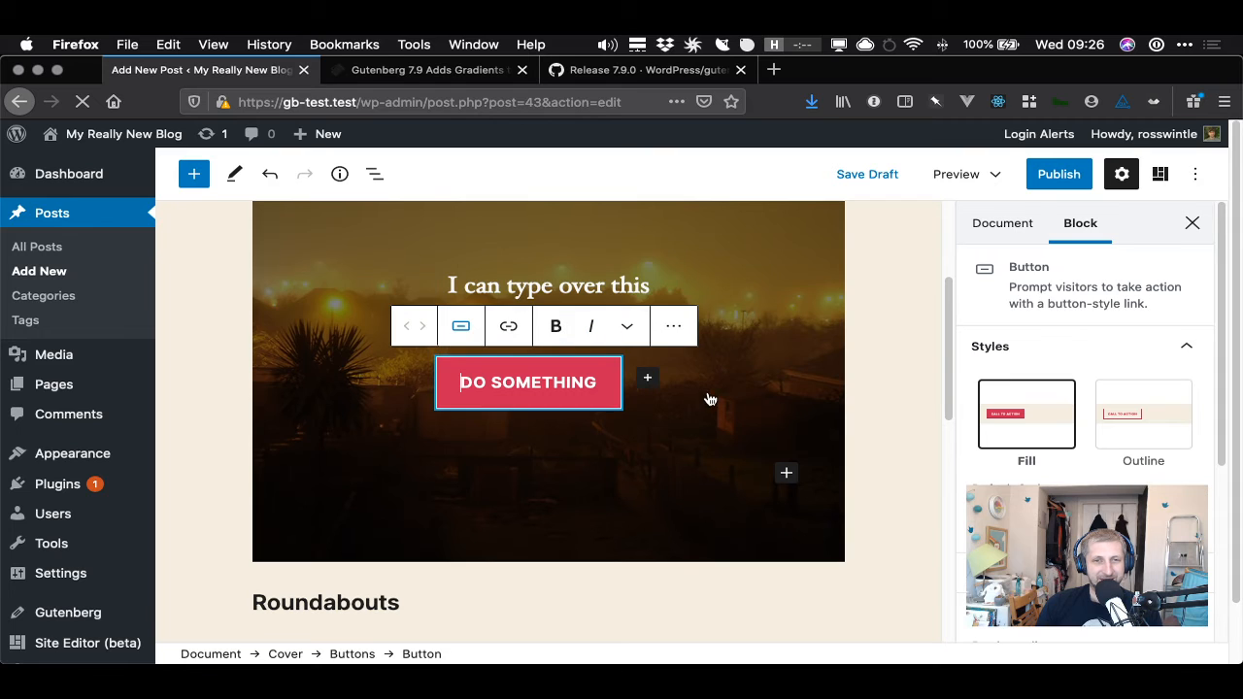
- Set the Cover block's alignment to full width
click(576, 451)
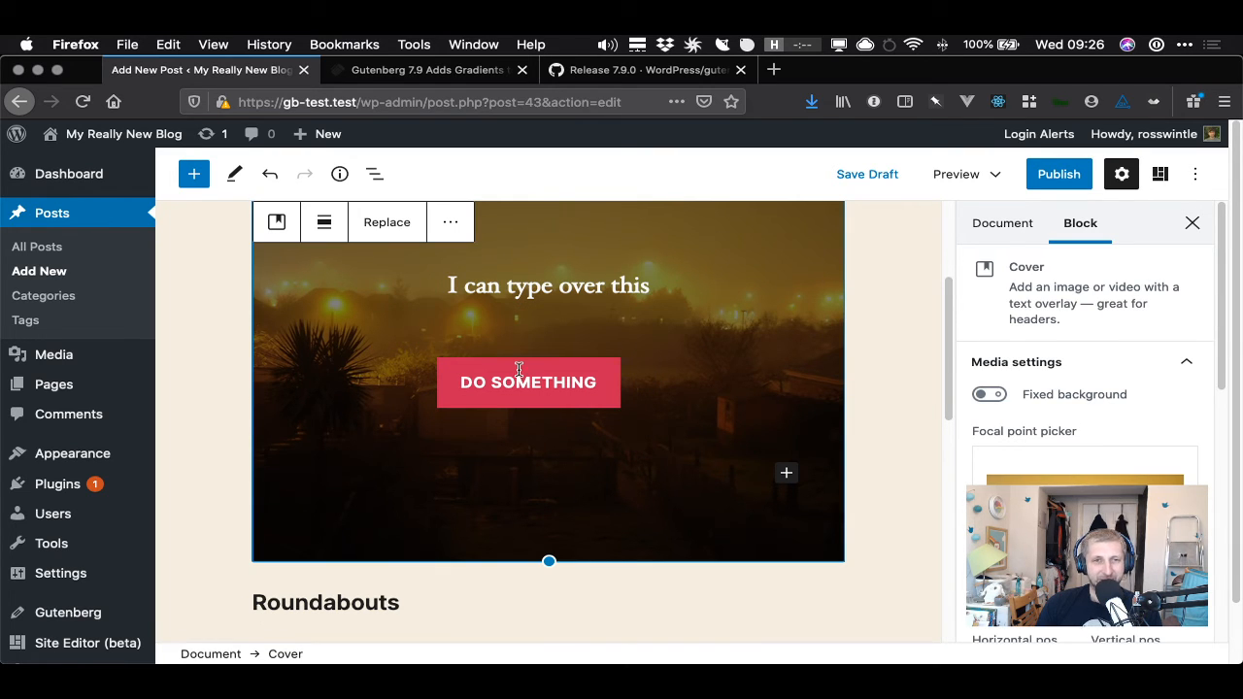
scroll(615, 232, up, 1)
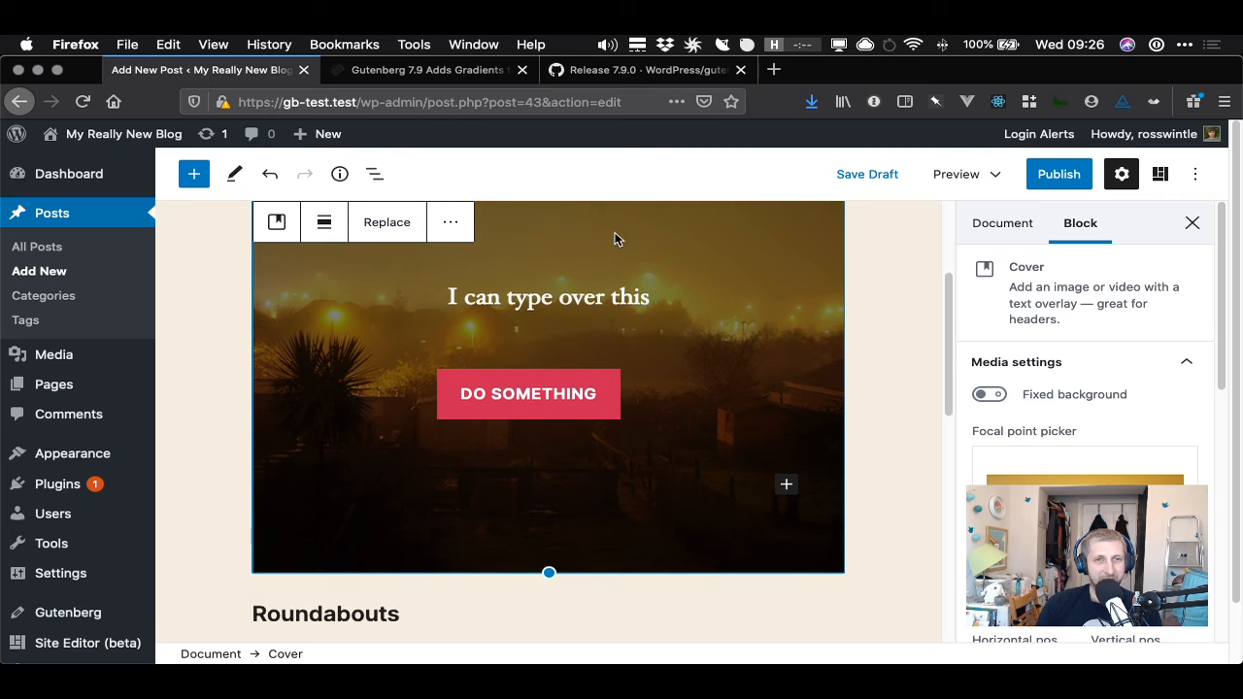
click(327, 227)
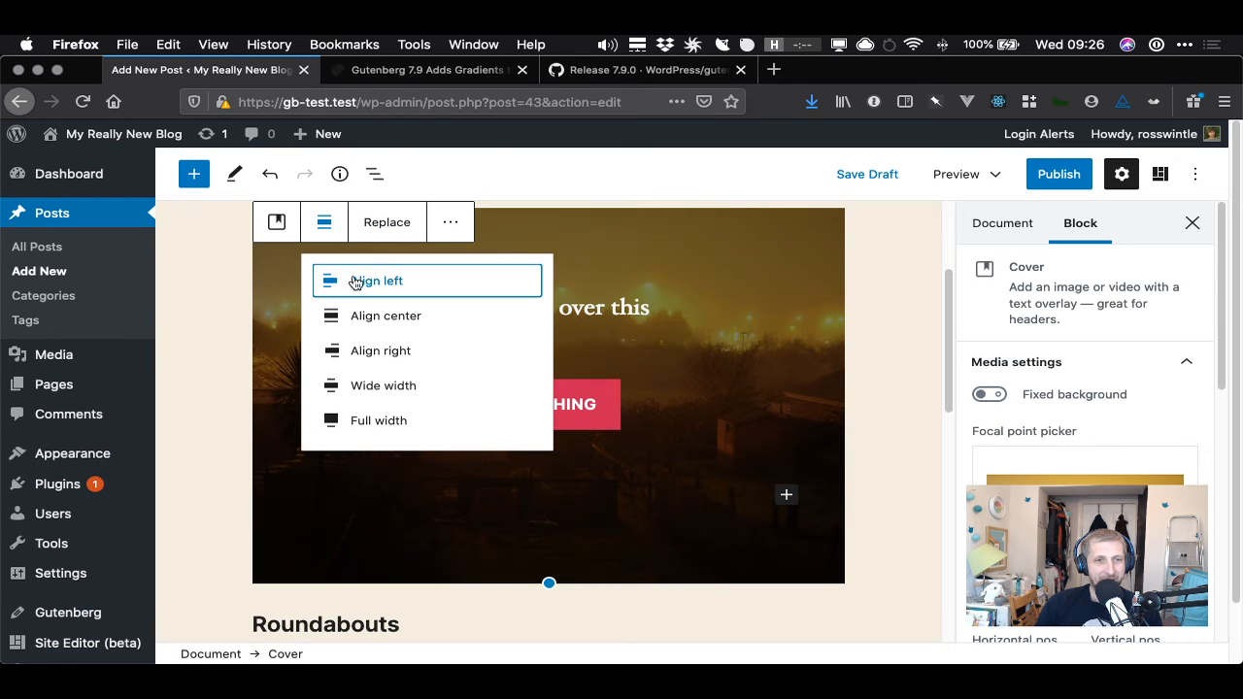
click(384, 420)
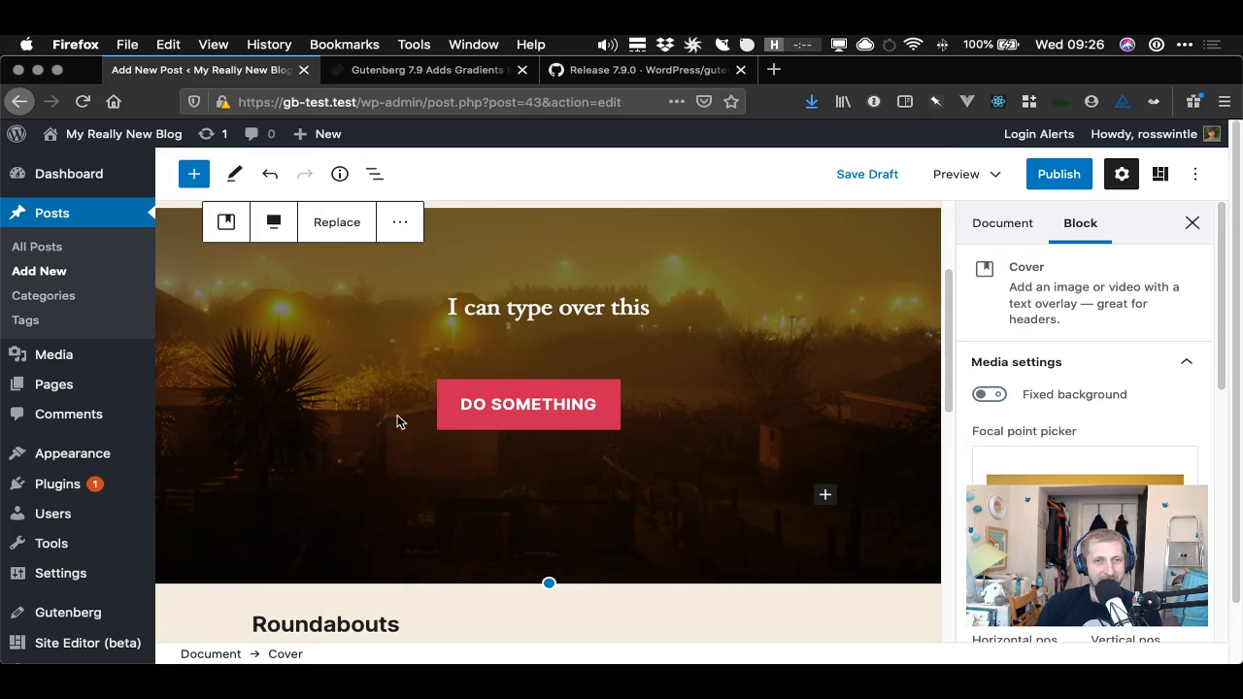
- Open a preview of the post in a new tab and examine the full-width cover
scroll(680, 389, up, 4)
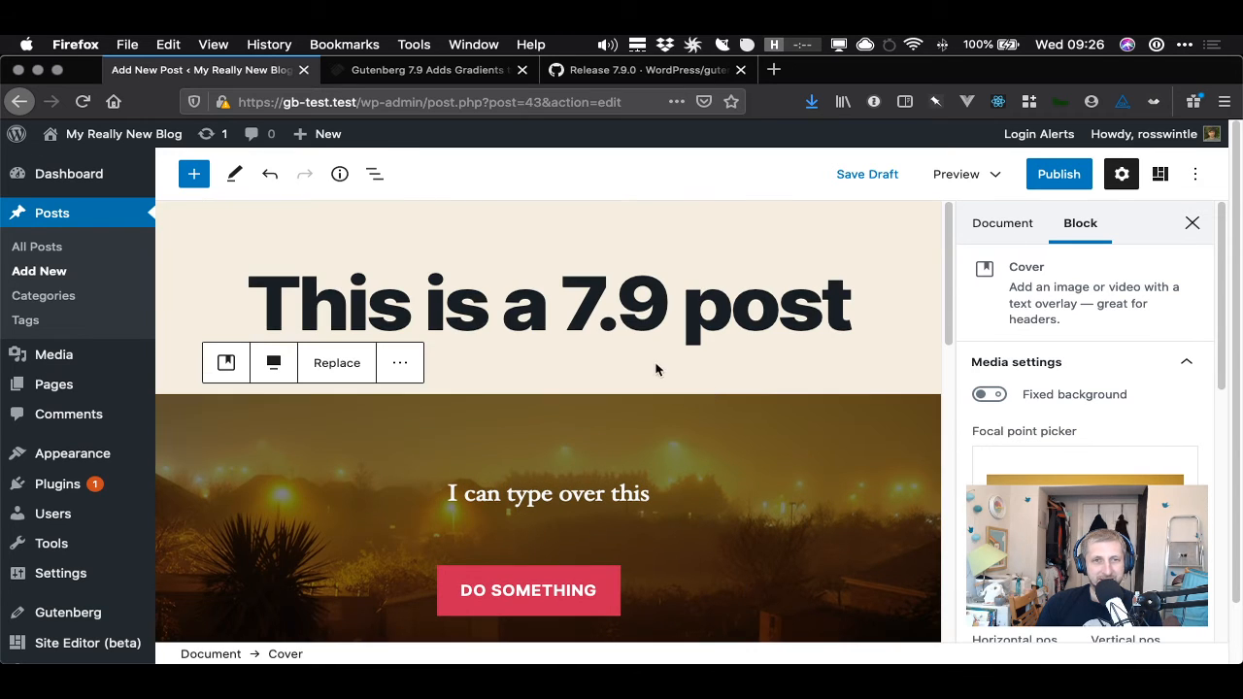
click(959, 174)
click(1030, 337)
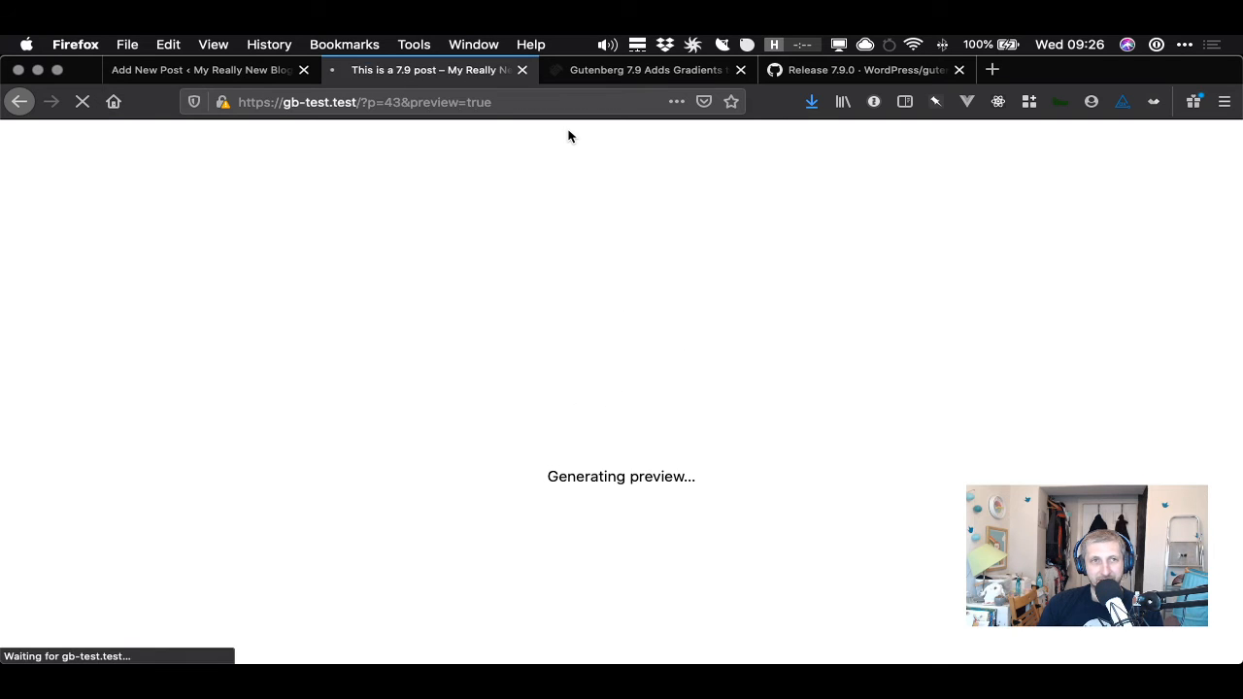
scroll(706, 328, down, 4)
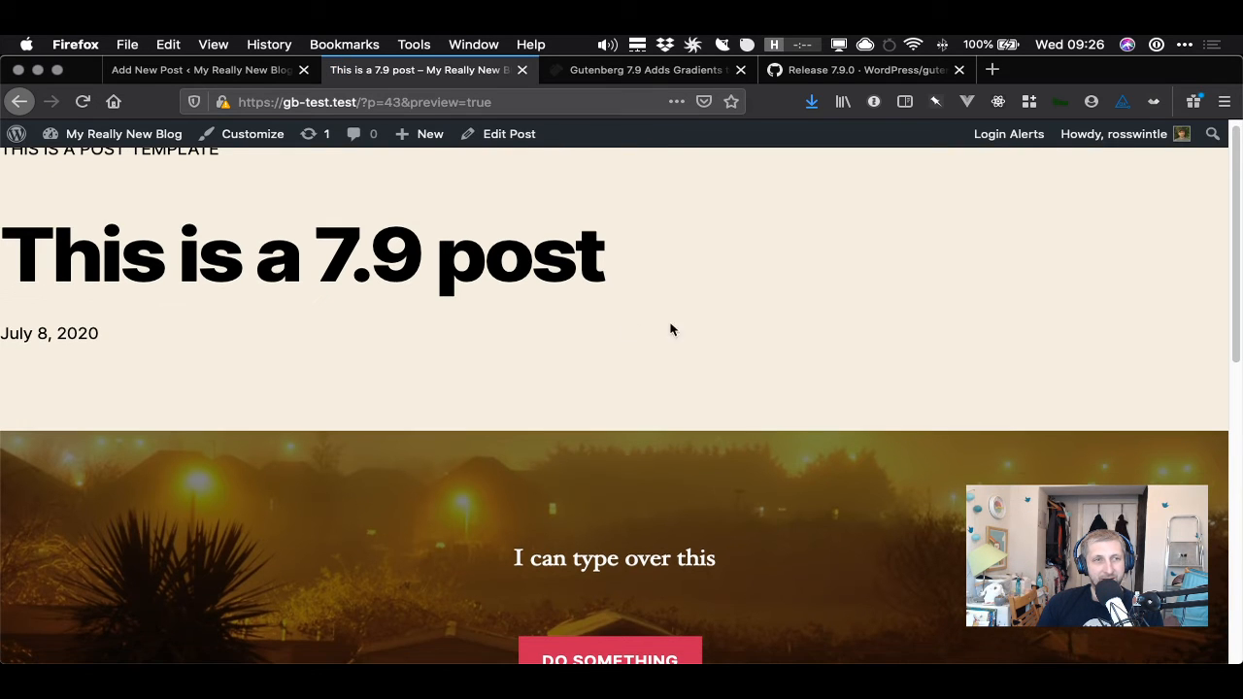
scroll(311, 315, up, 4)
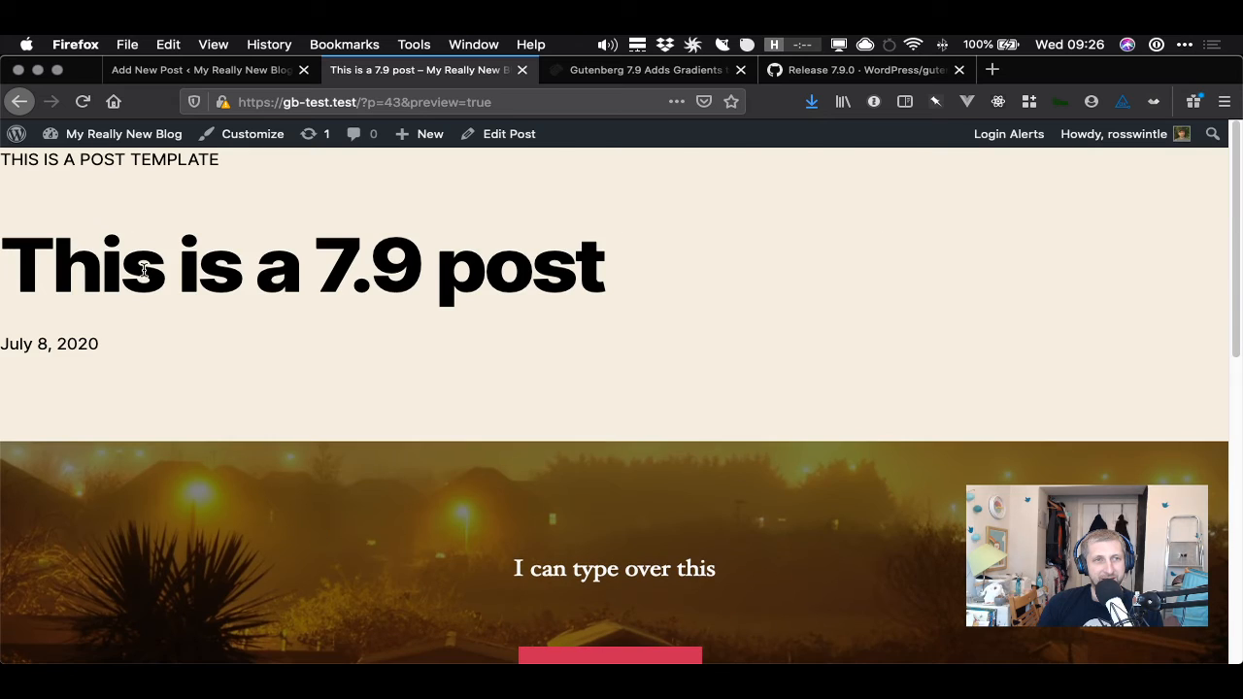
drag(8, 259, 653, 263)
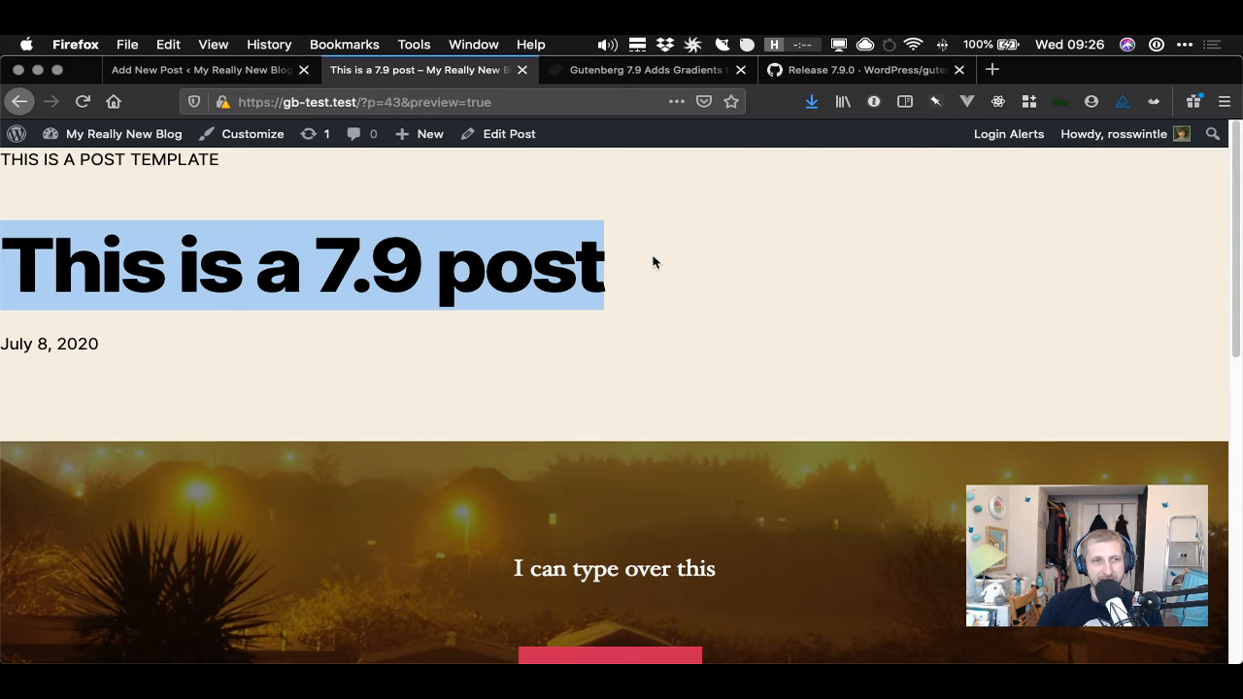
scroll(322, 286, down, 2)
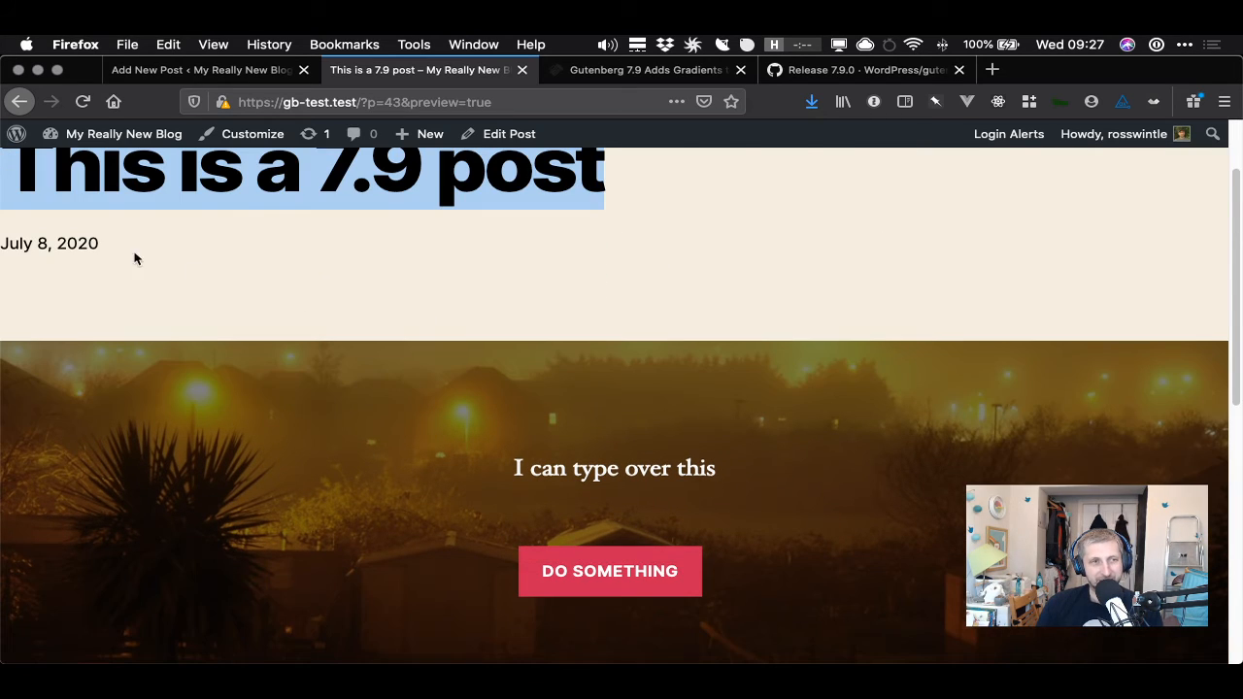
scroll(461, 333, down, 4)
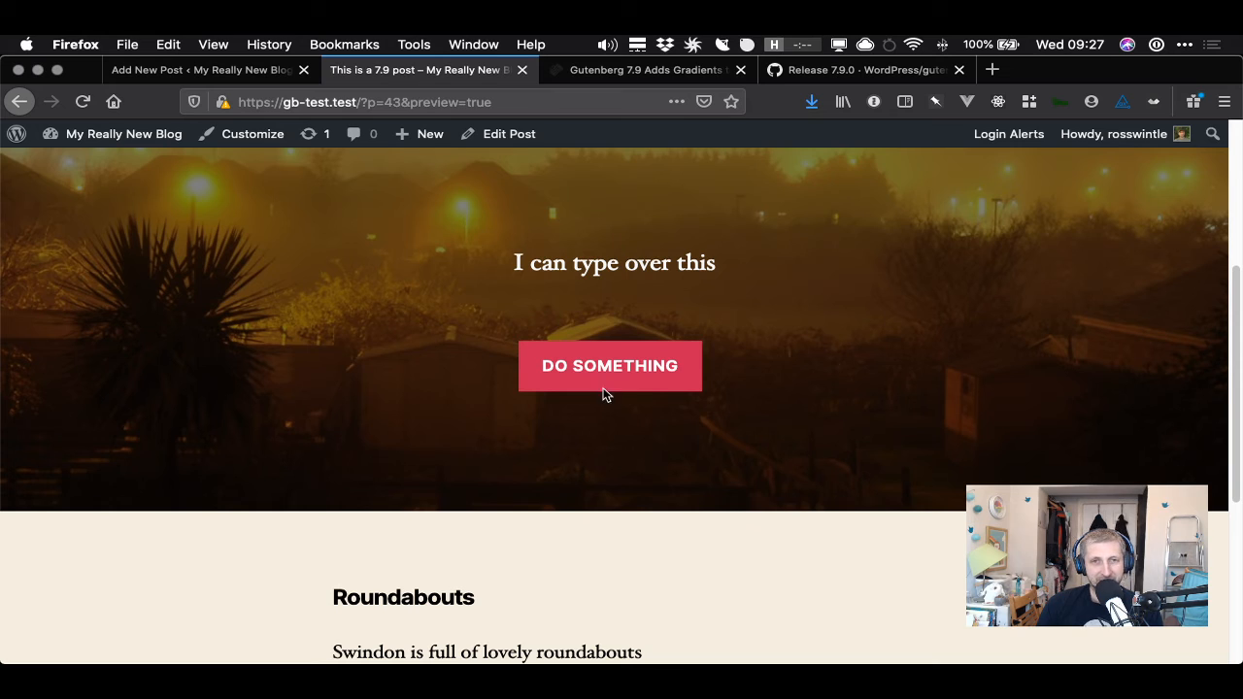
scroll(411, 324, up, 4)
scroll(772, 477, down, 1)
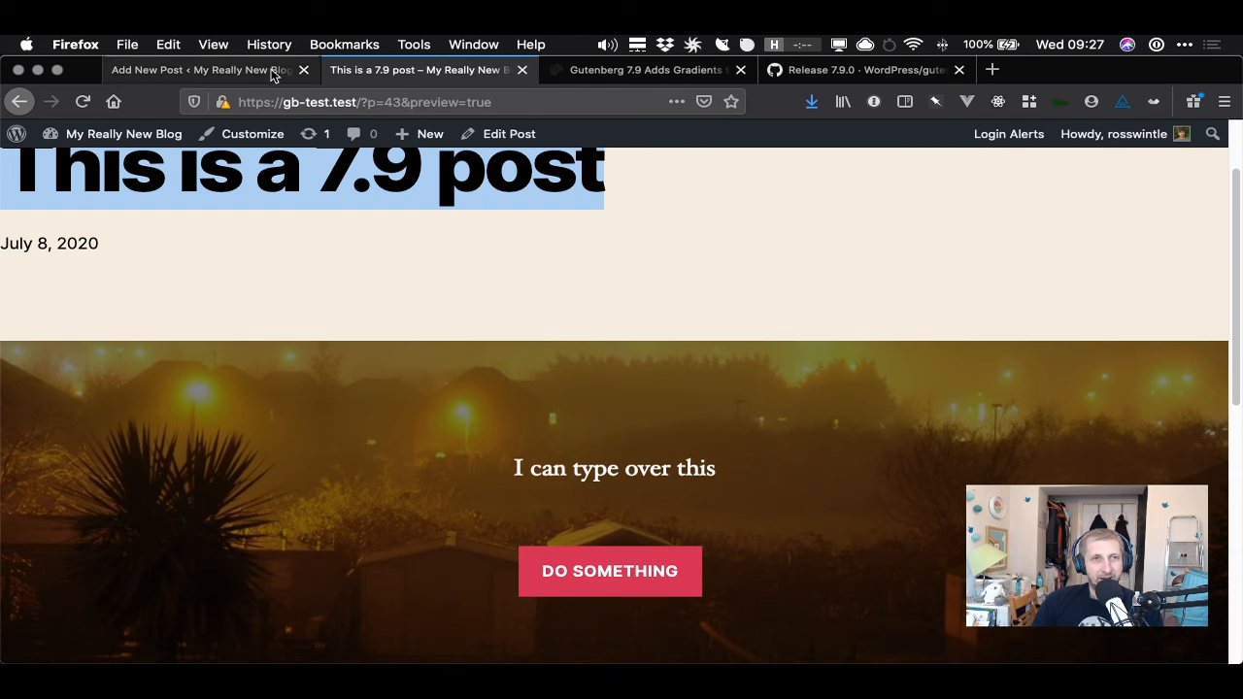
- Switch between the article and release-note tabs to read the note on custom height units for the Cover block
click(647, 72)
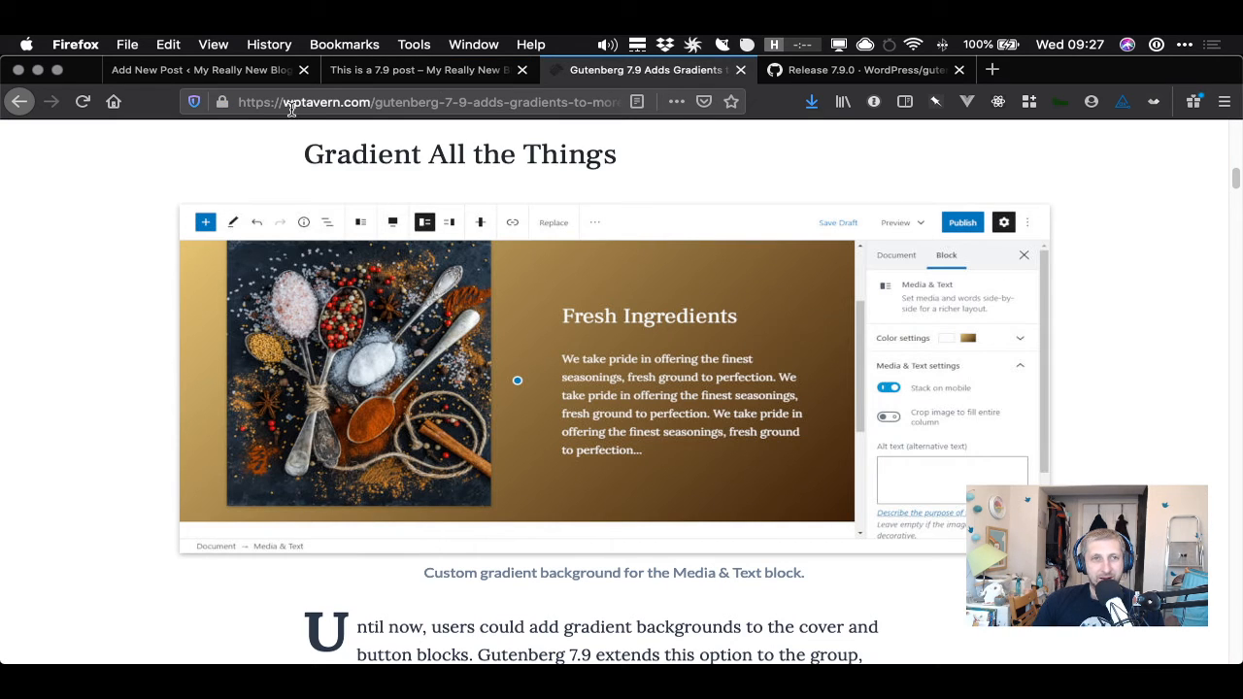
click(240, 74)
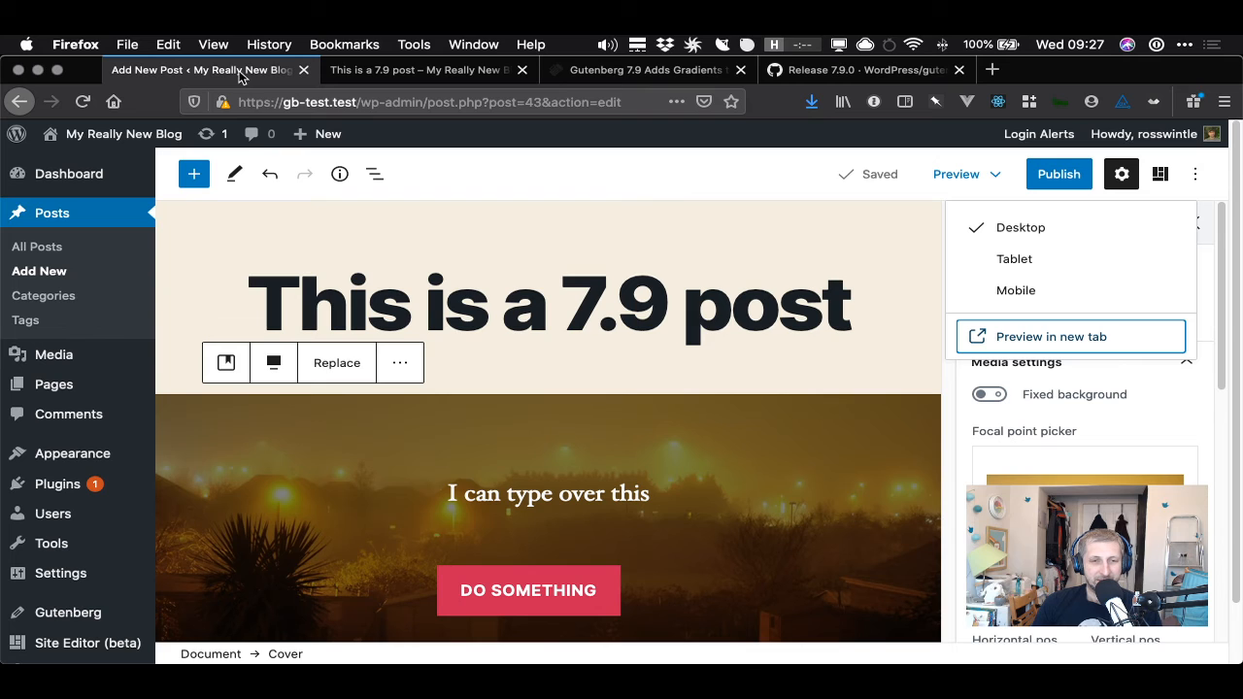
click(631, 74)
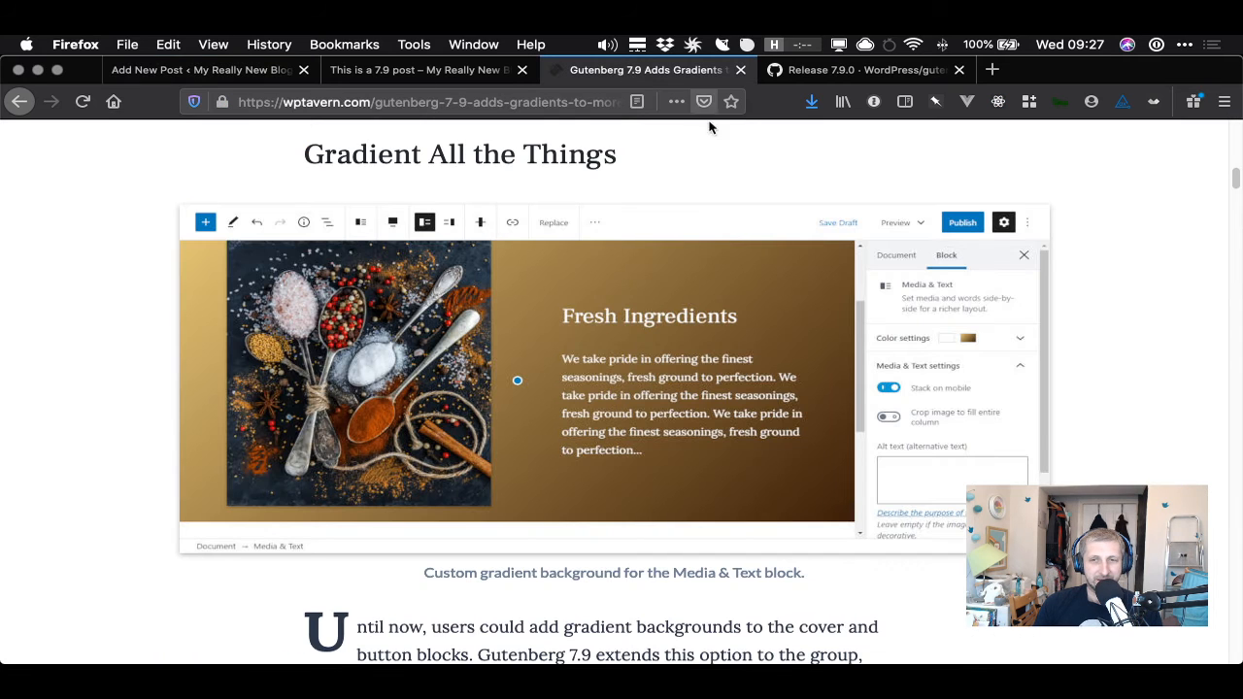
scroll(777, 131, down, 1)
click(913, 72)
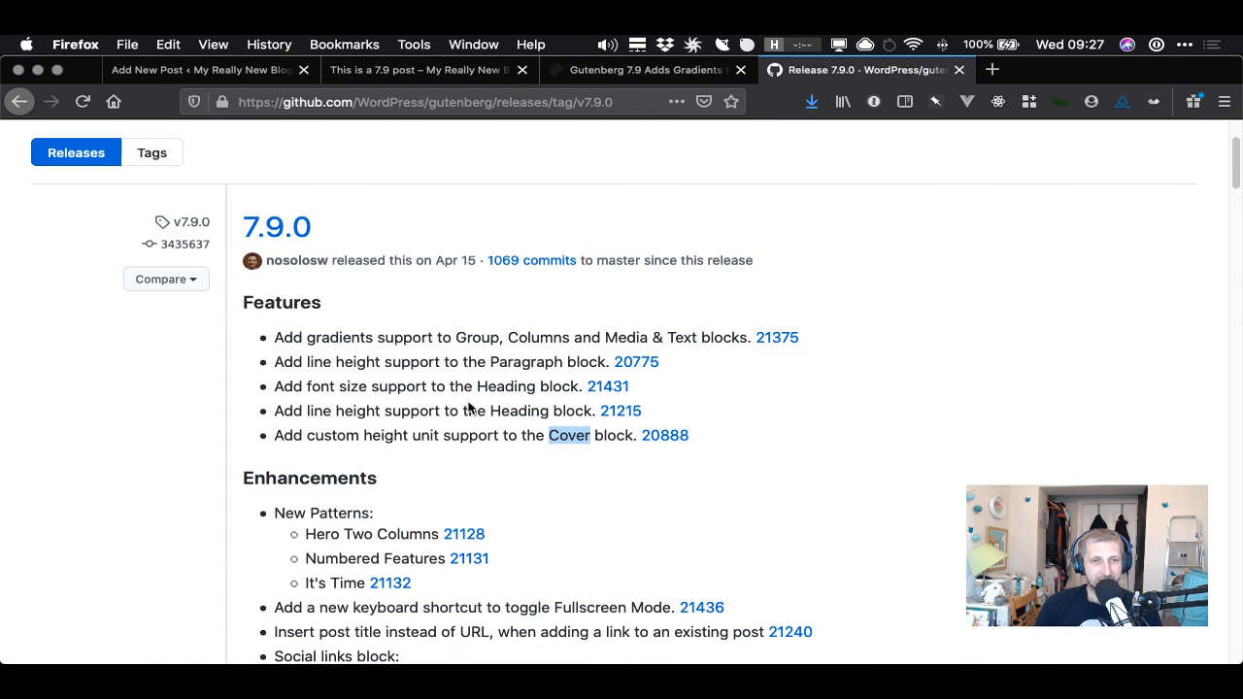
drag(336, 437, 603, 437)
click(603, 438)
click(240, 70)
scroll(824, 352, down, 3)
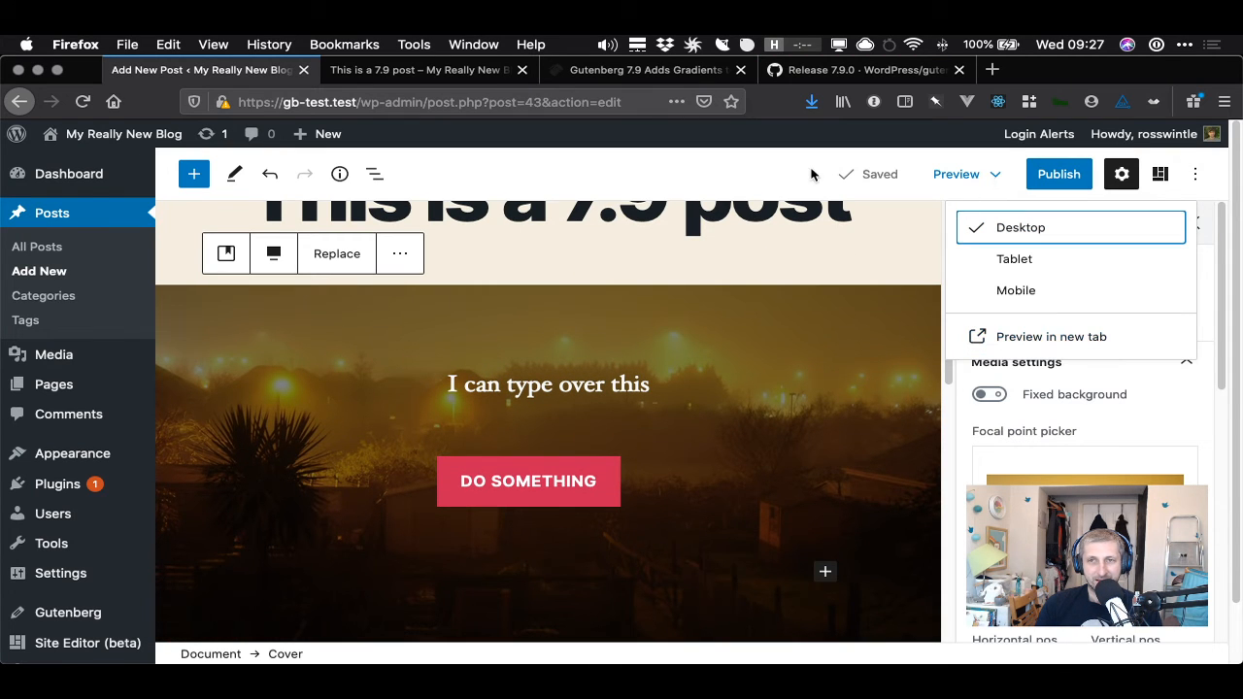
click(750, 172)
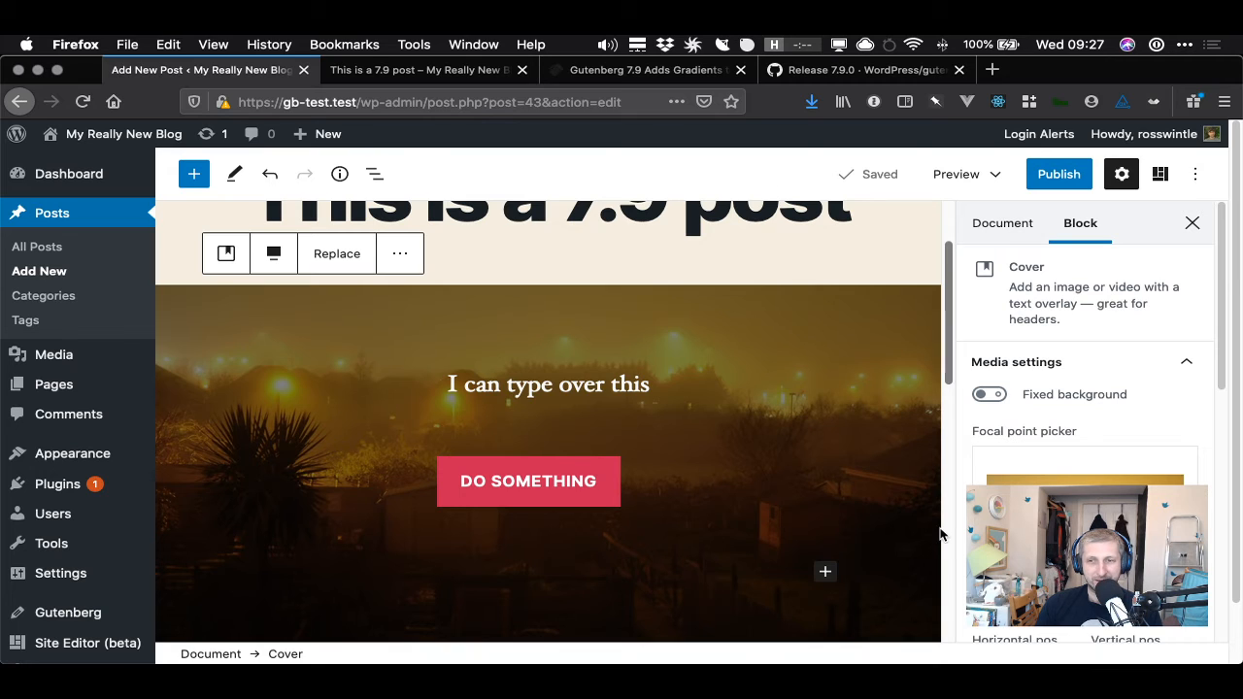
- Set the cover's minimum height to 100 px
scroll(927, 515, down, 1)
click(769, 493)
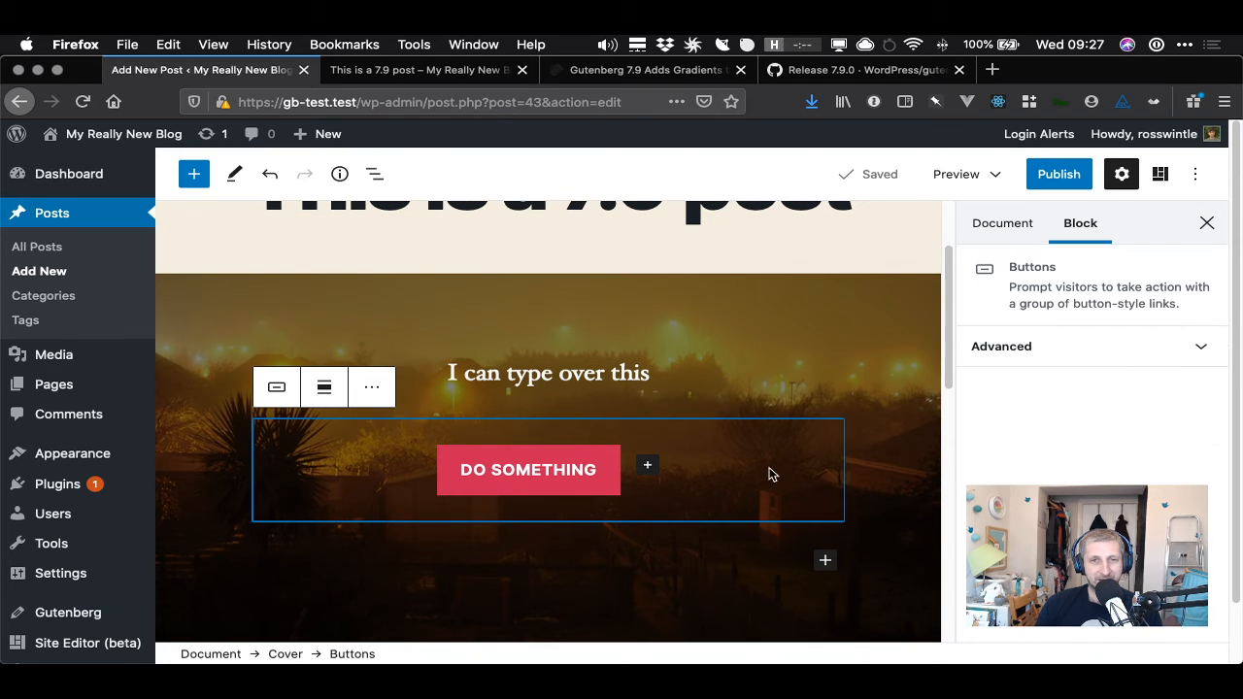
click(755, 305)
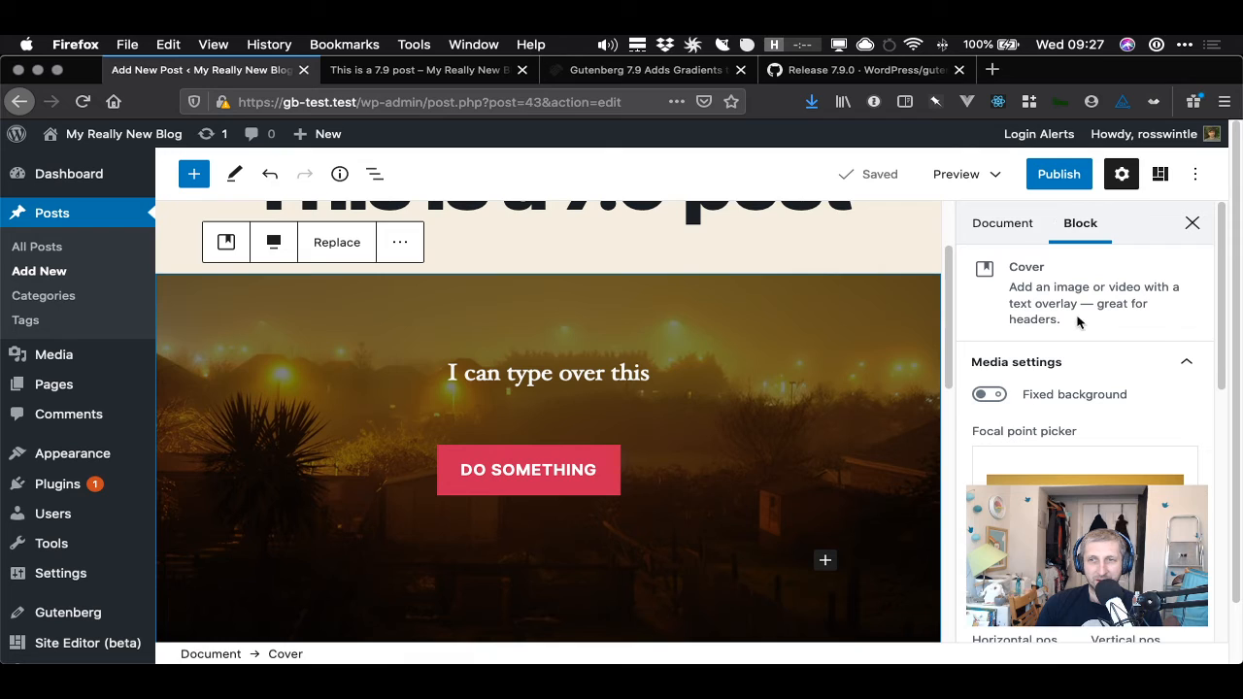
scroll(1073, 345, down, 5)
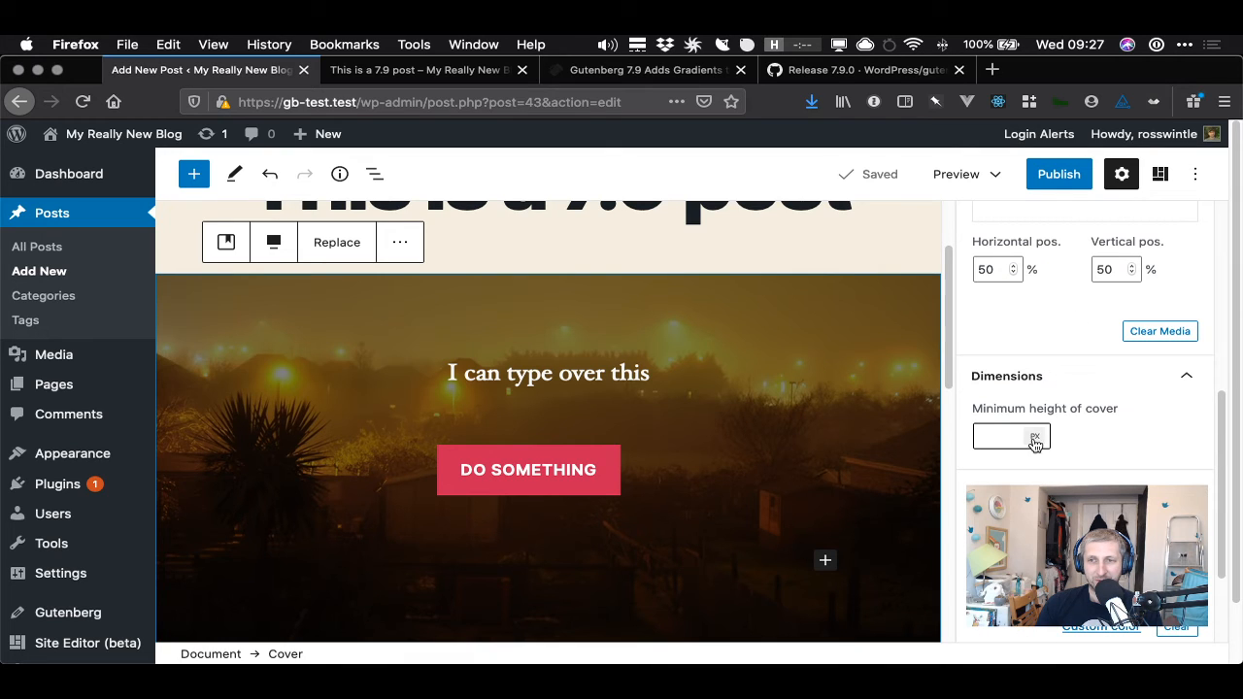
click(985, 437)
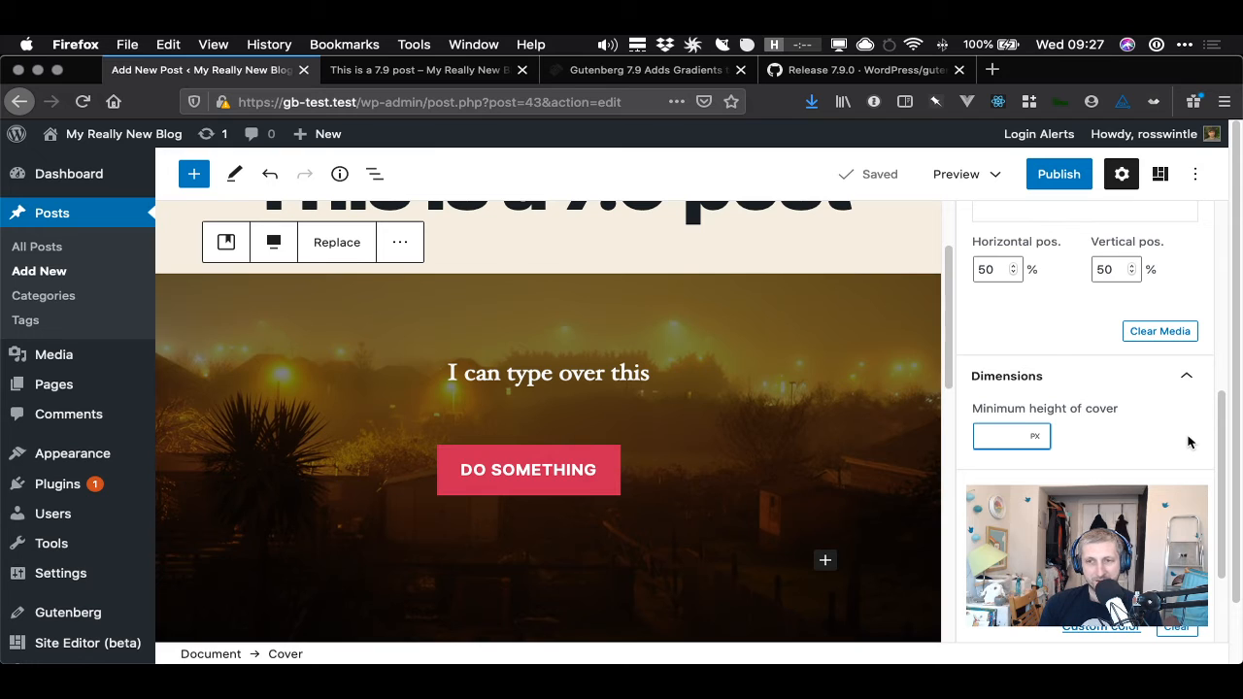
text(100)
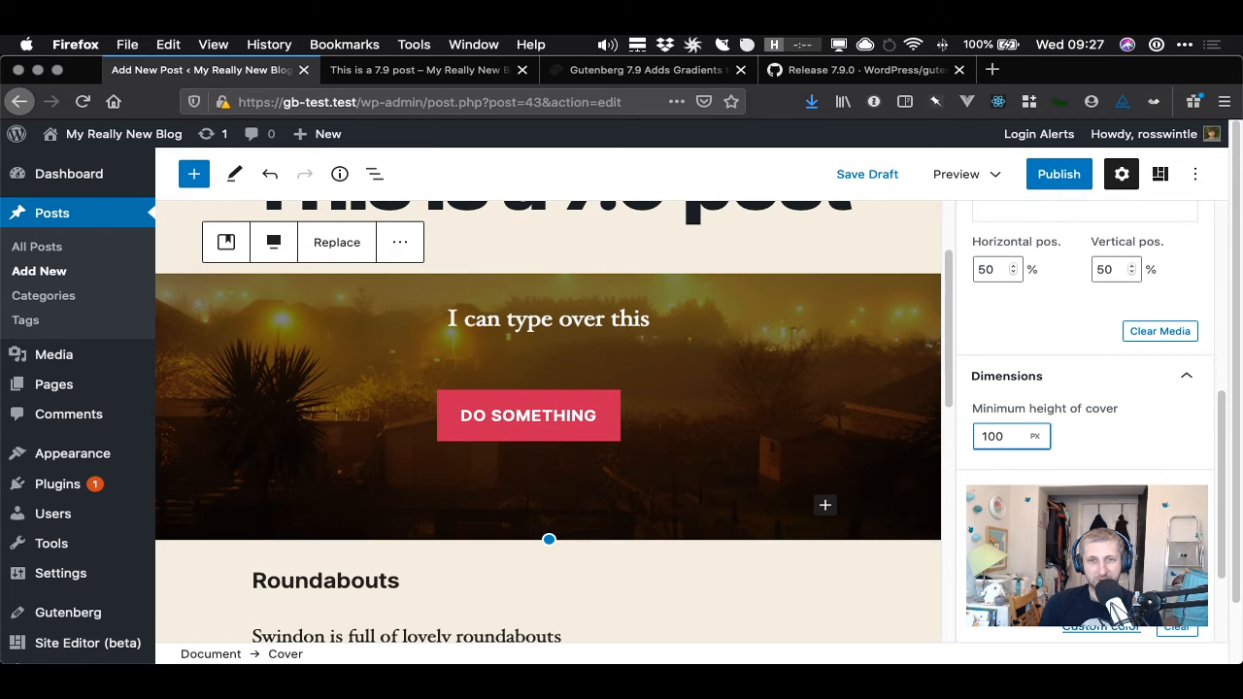
scroll(816, 479, up, 2)
text(00)
scroll(816, 480, down, 3)
scroll(816, 481, up, 1)
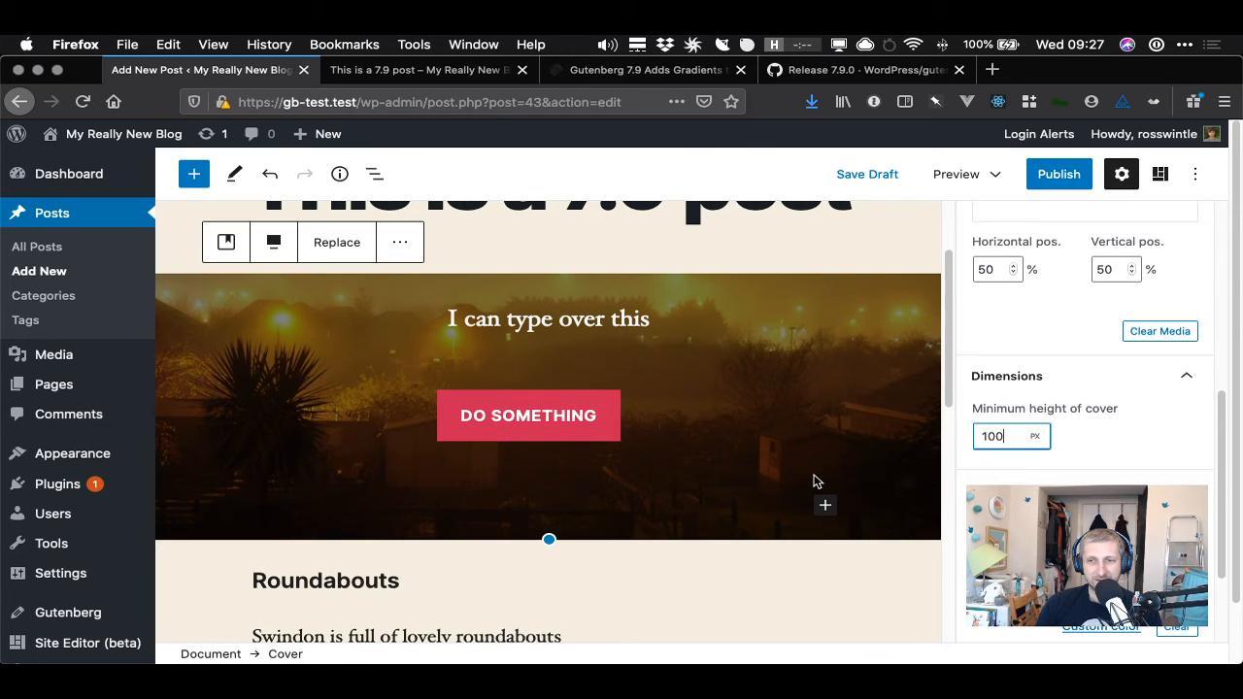
- Switch the cover's minimum height unit to vh and set the height to 20 vh
click(1037, 437)
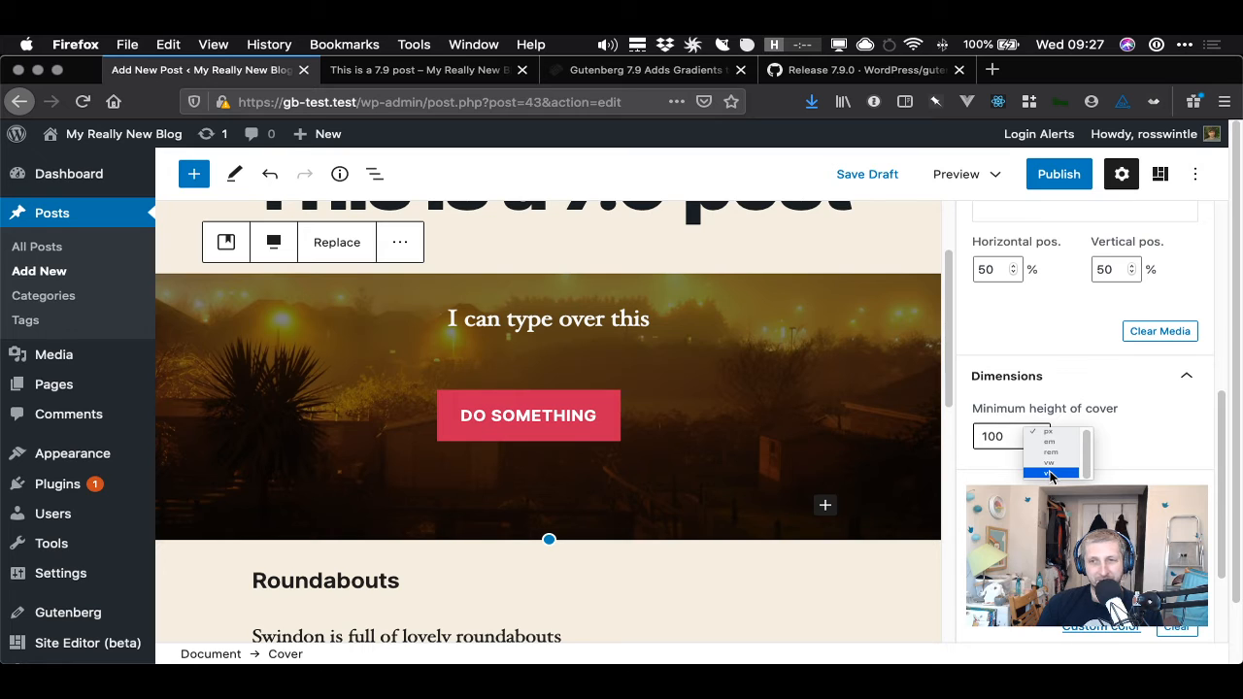
click(1050, 474)
click(1001, 435)
drag(1001, 436, 956, 435)
text(20)
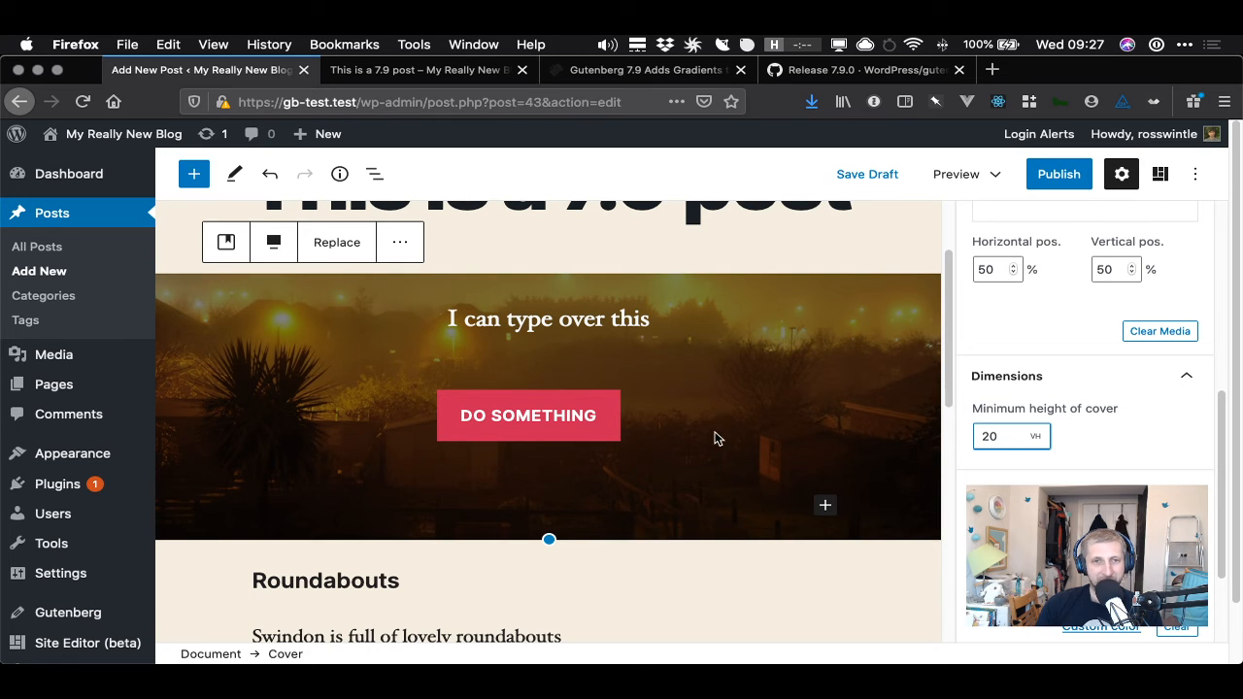
- Insert a Spacer block inside the cover after the text paragraph
scroll(709, 430, up, 1)
click(618, 348)
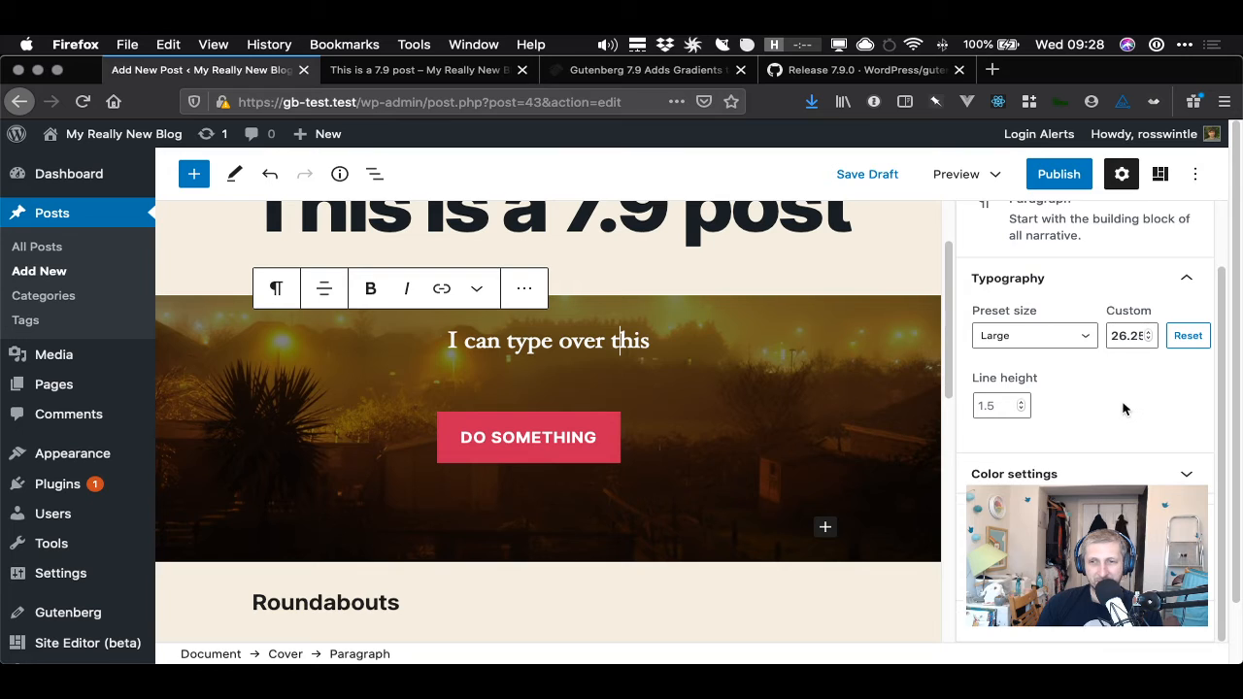
scroll(1117, 406, up, 2)
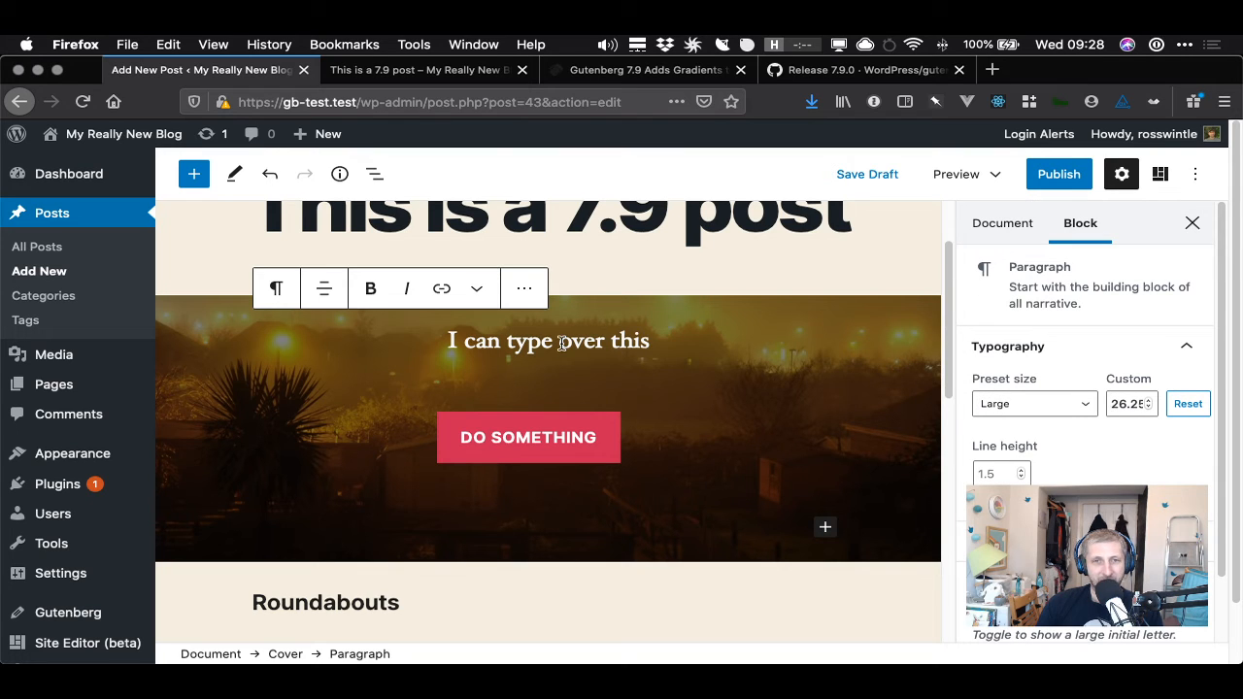
click(513, 342)
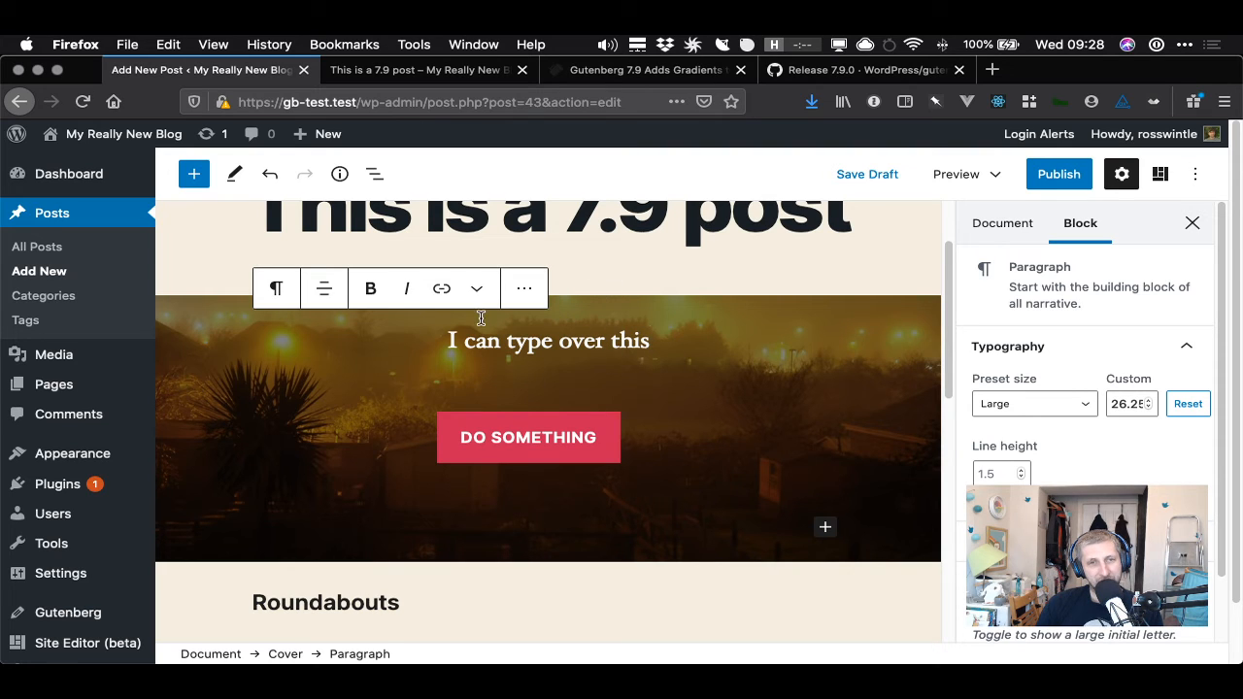
click(539, 342)
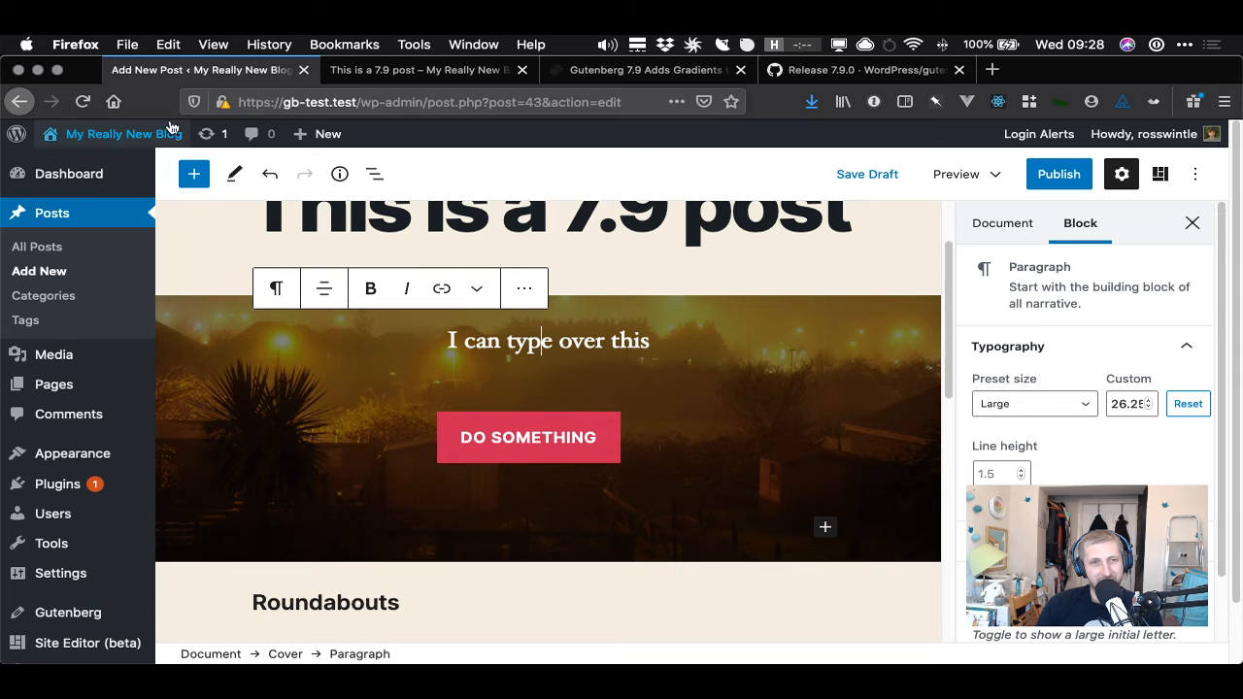
click(198, 179)
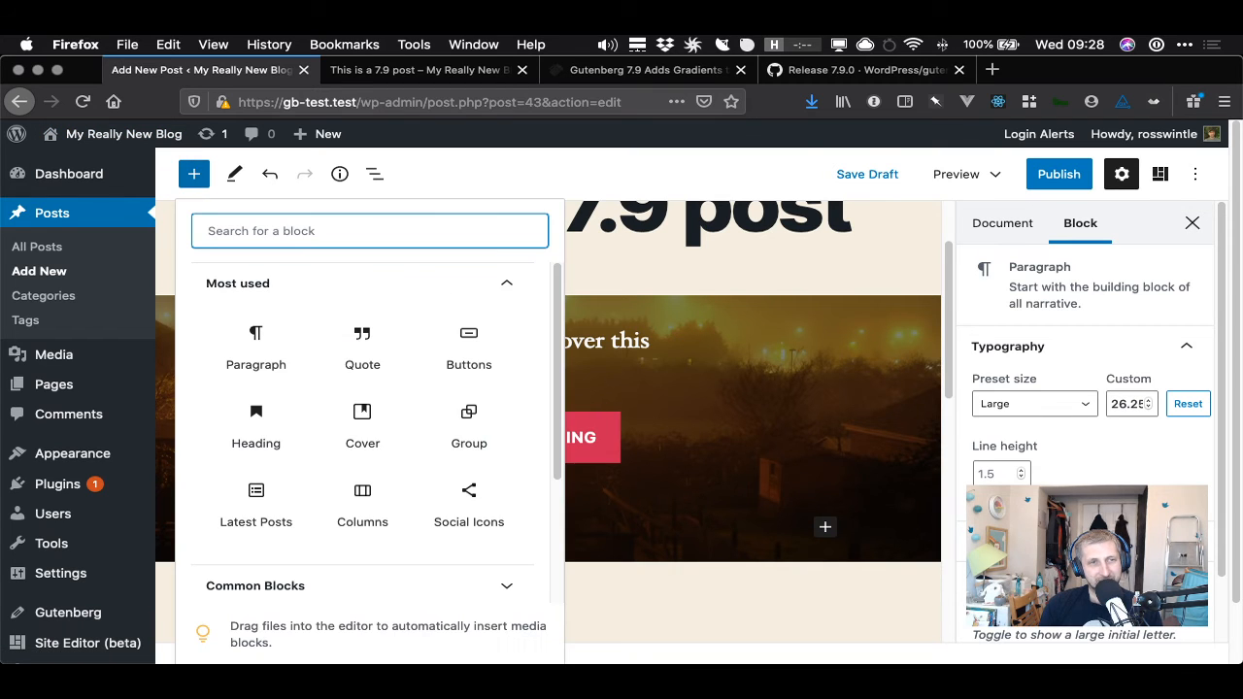
text(spacer)
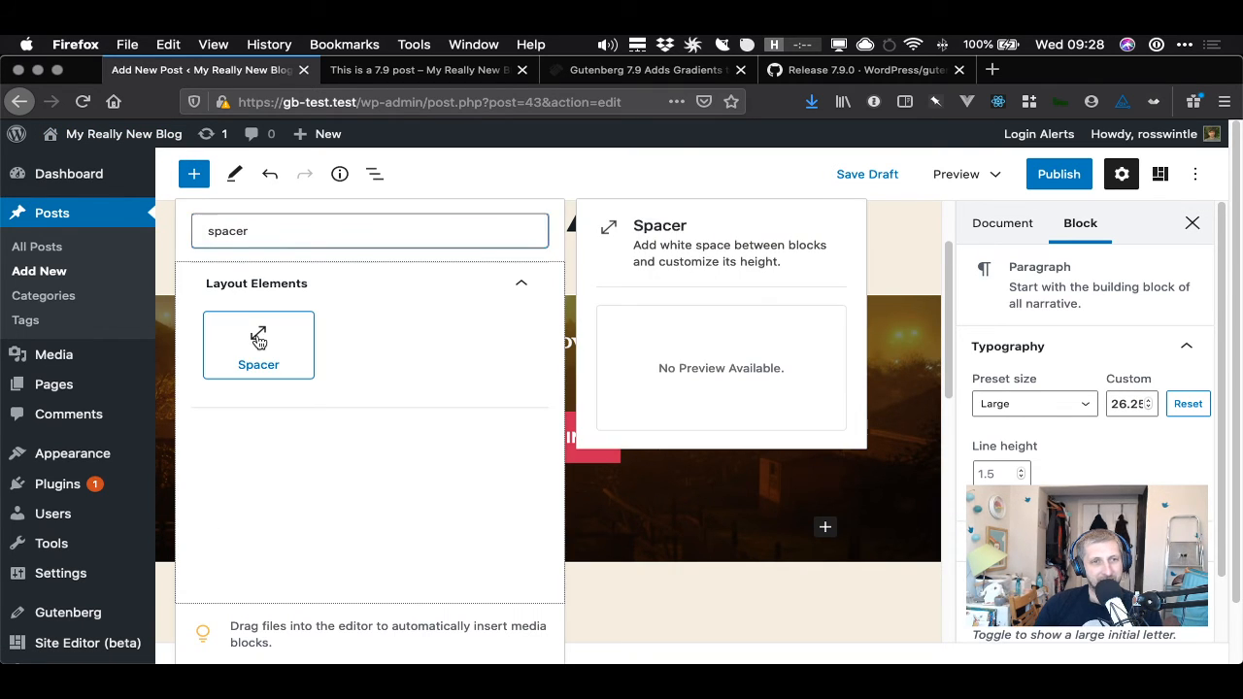
click(256, 336)
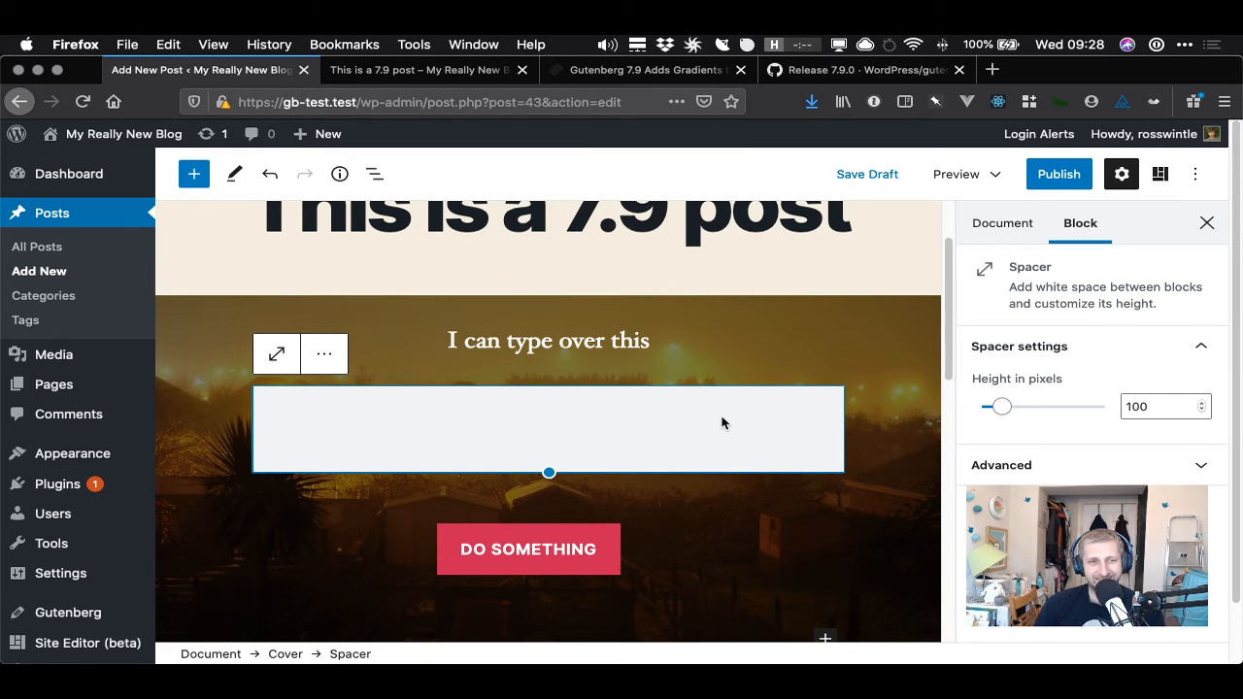
- Move the spacer above the text paragraph within the cover
click(326, 356)
click(329, 357)
click(743, 443)
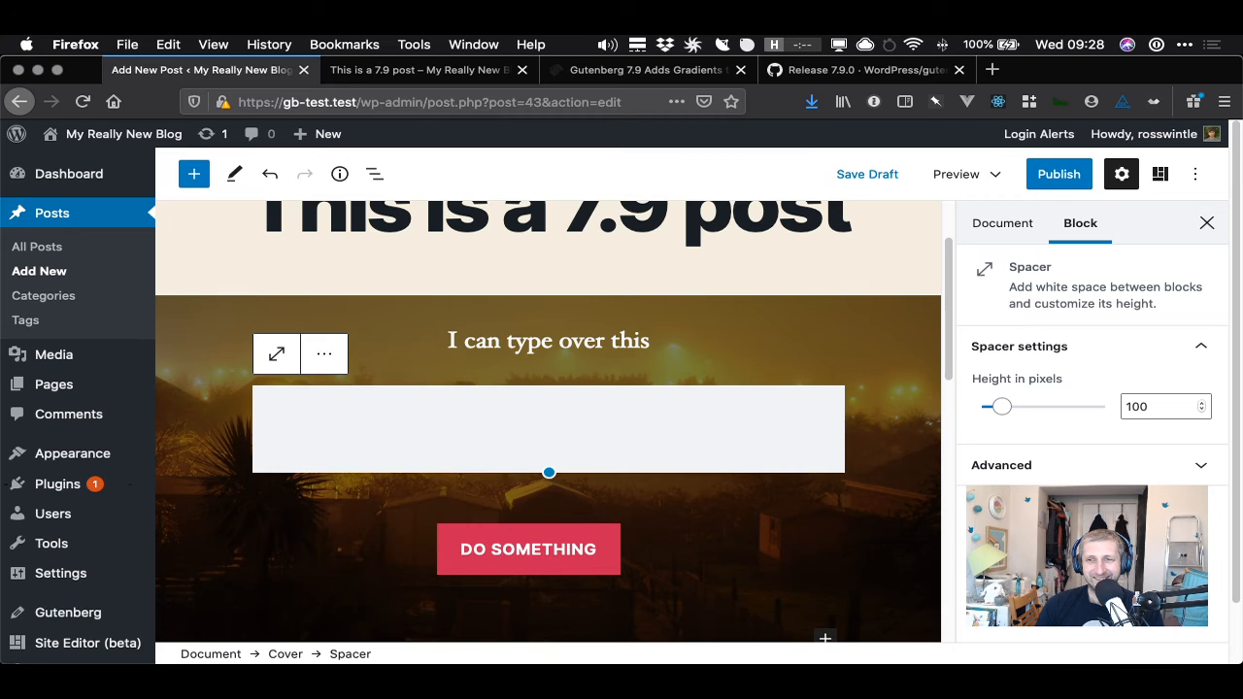
click(1039, 229)
click(1086, 235)
click(578, 410)
mouse_move(295, 358)
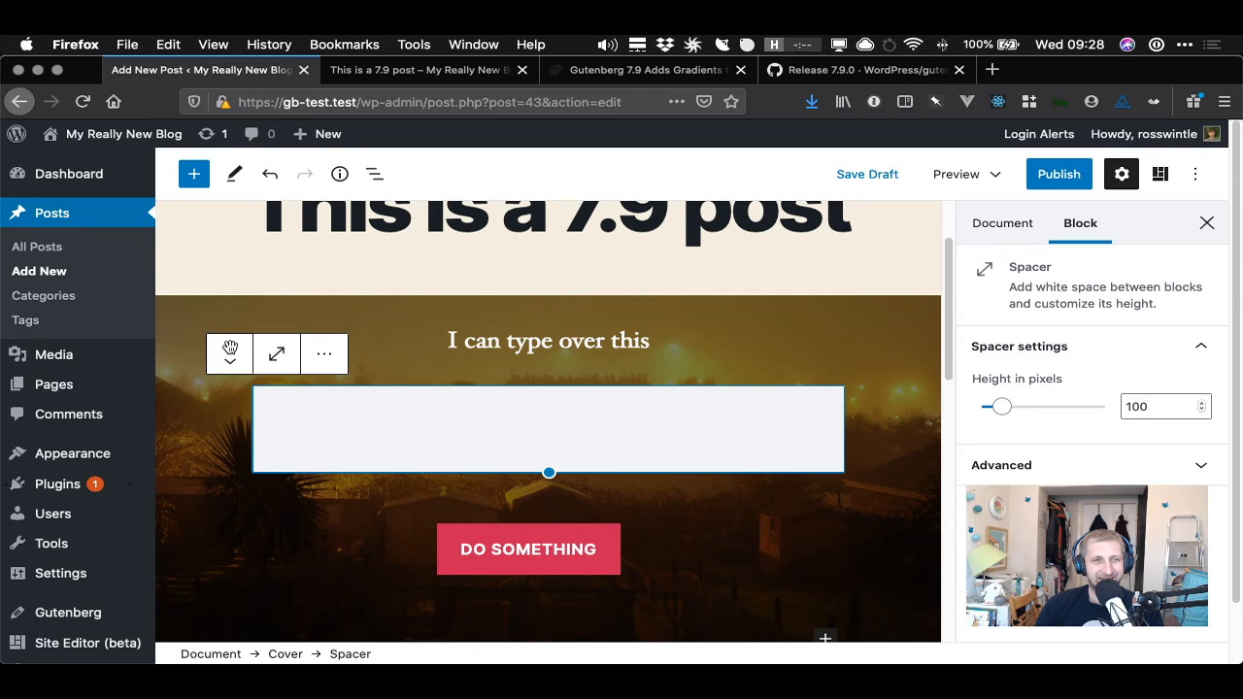
click(231, 347)
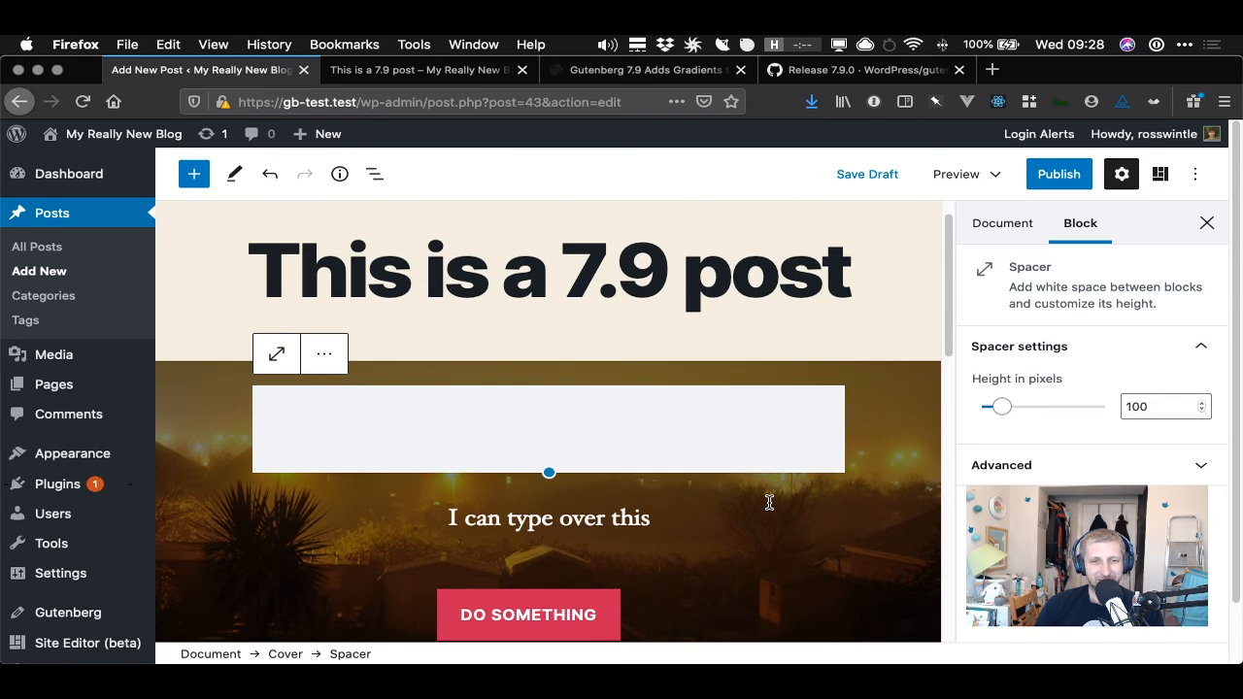
- Resize the spacer in the cover to a height of about 36 pixels
click(769, 503)
scroll(768, 505, up, 3)
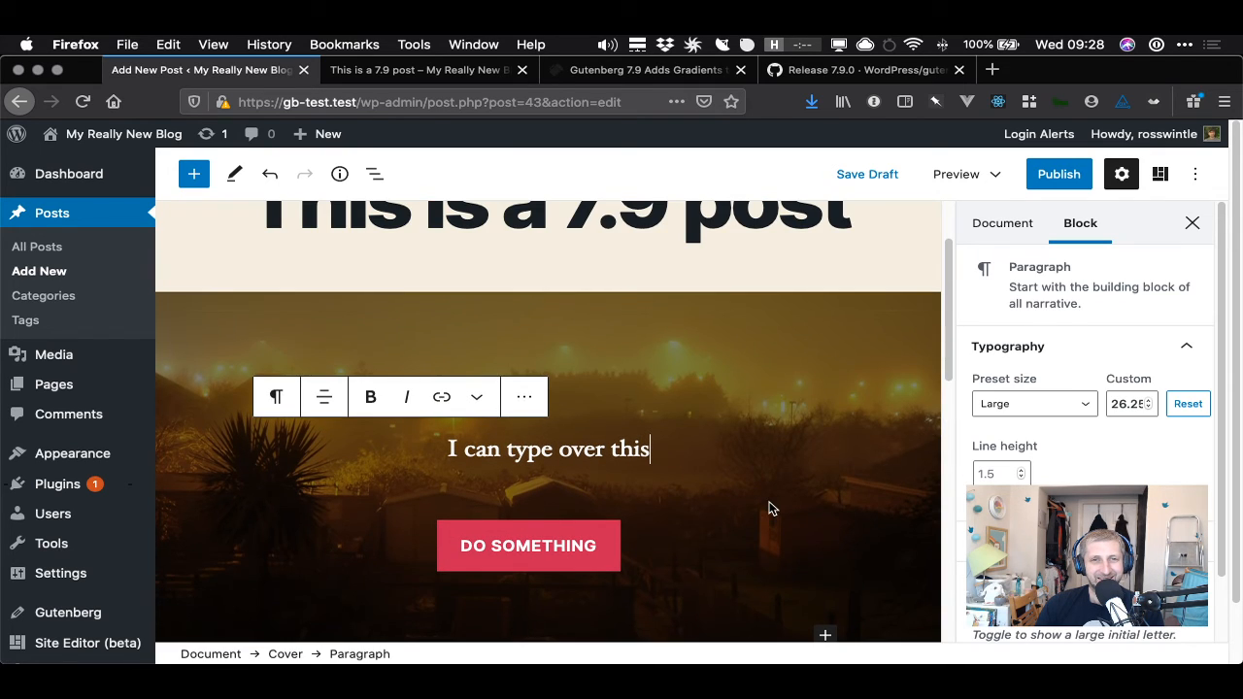
click(670, 361)
drag(550, 400, 551, 347)
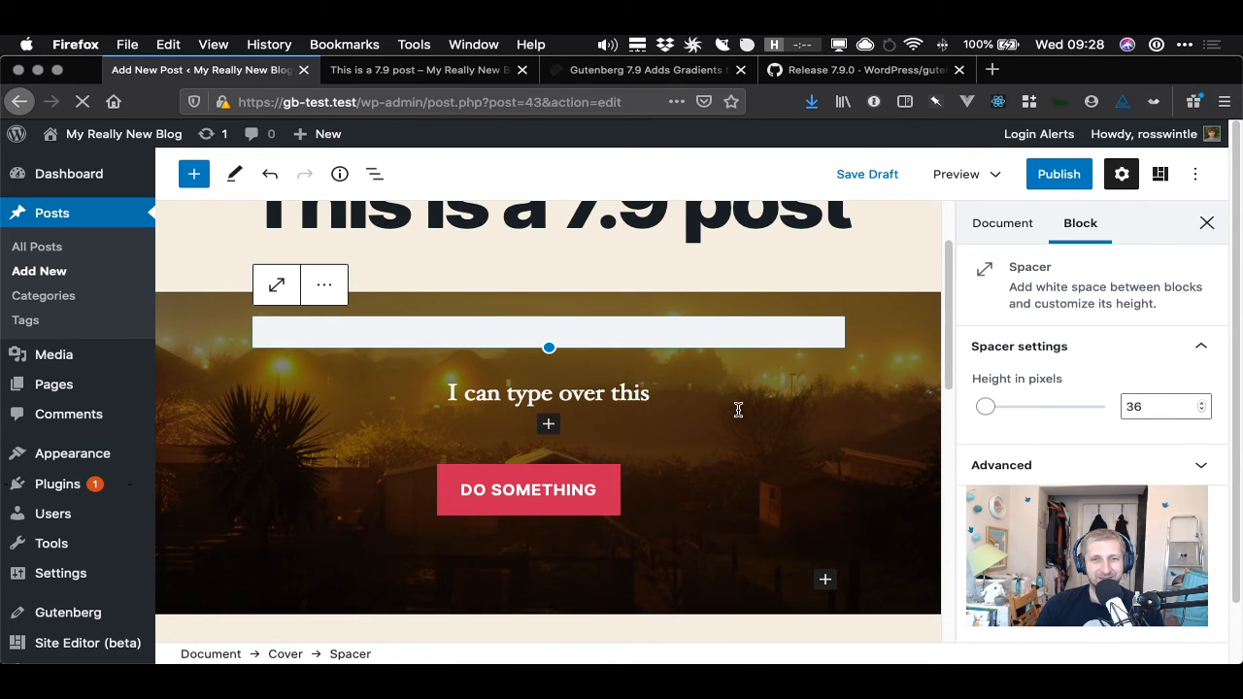
click(777, 392)
click(591, 275)
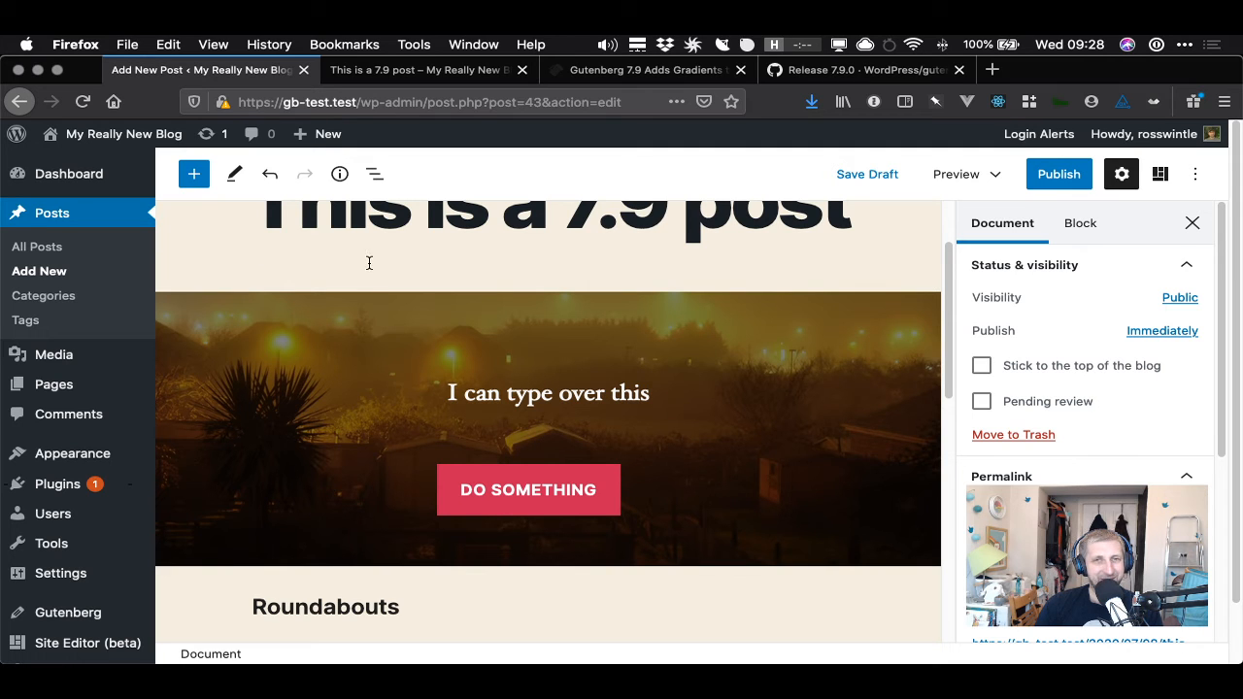
- Switch to the article and release-note tabs and read the enhancements list
click(642, 70)
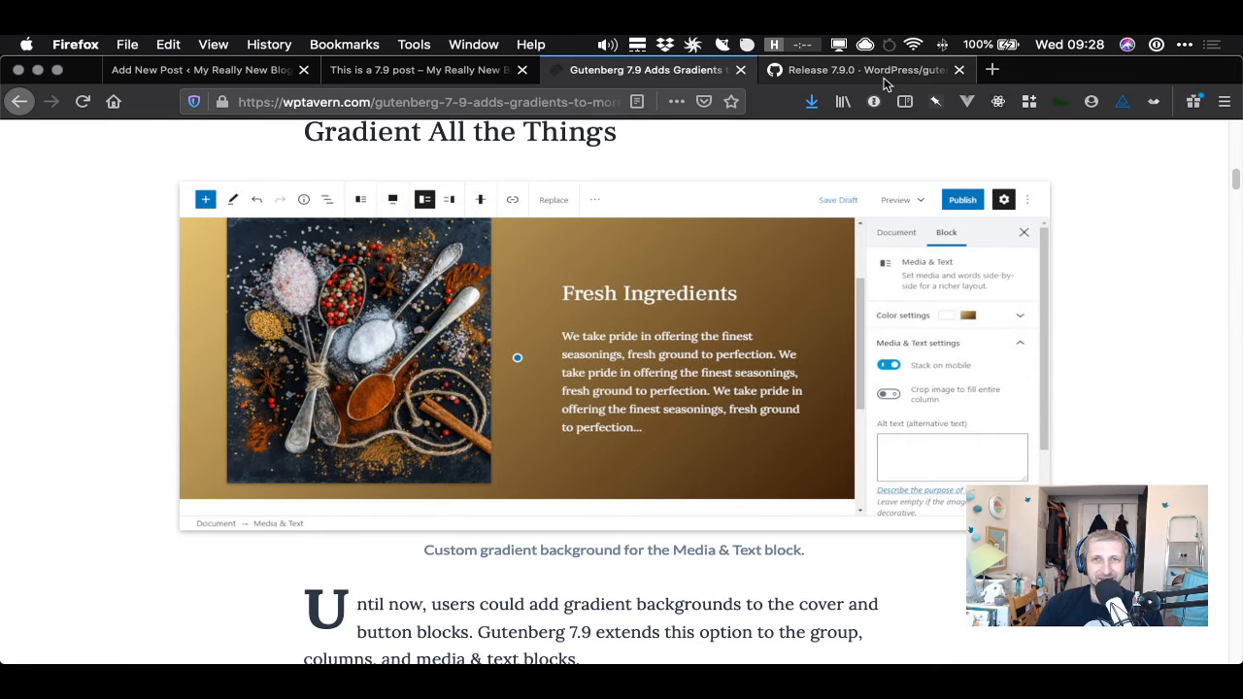
click(864, 70)
drag(420, 436, 486, 436)
scroll(573, 442, down, 5)
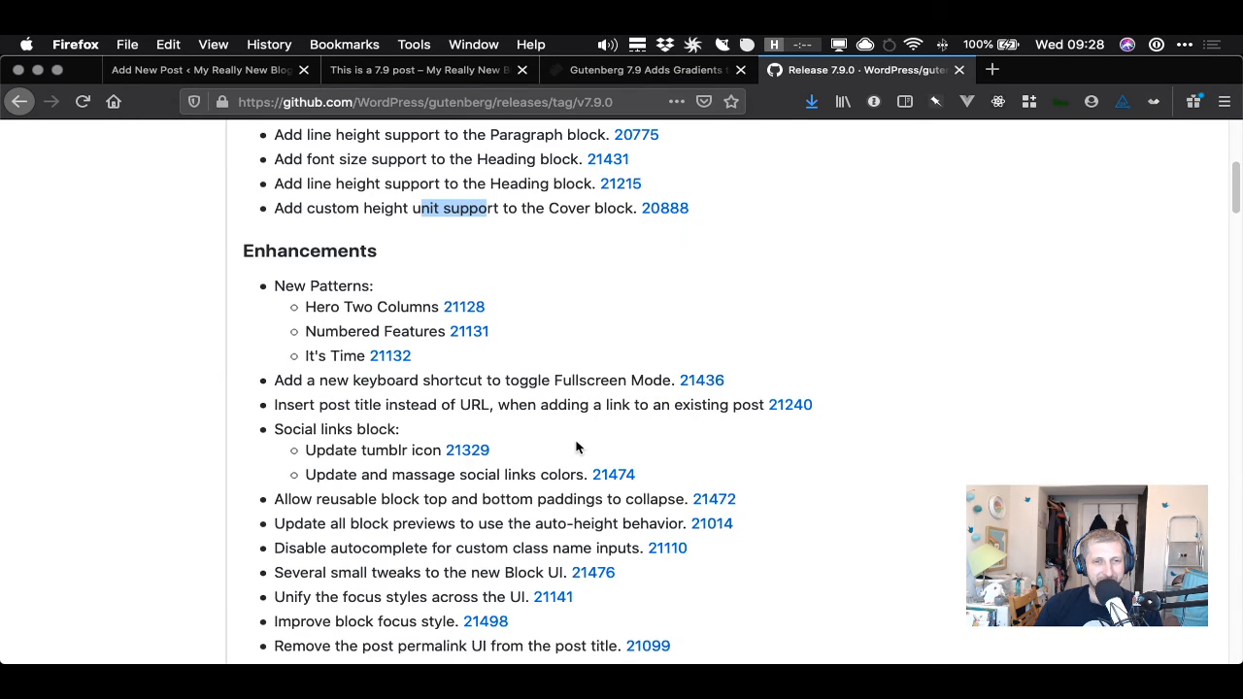
click(341, 315)
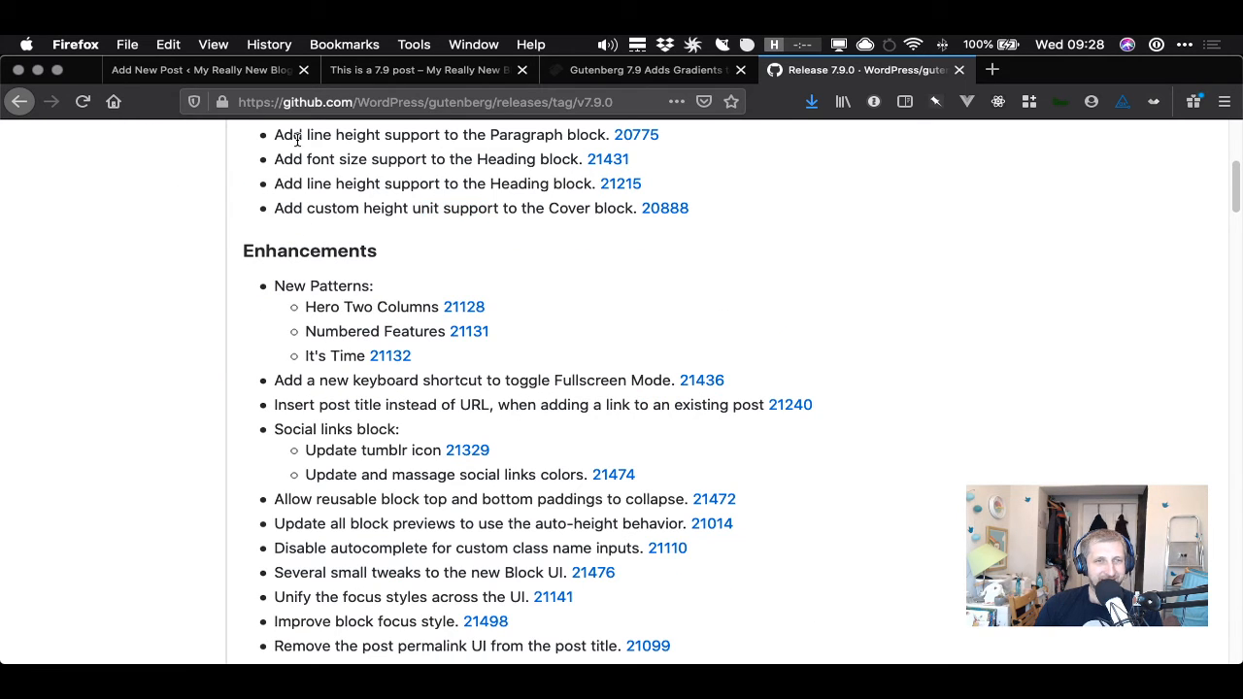
- Return to the editor and close the settings sidebar
click(233, 68)
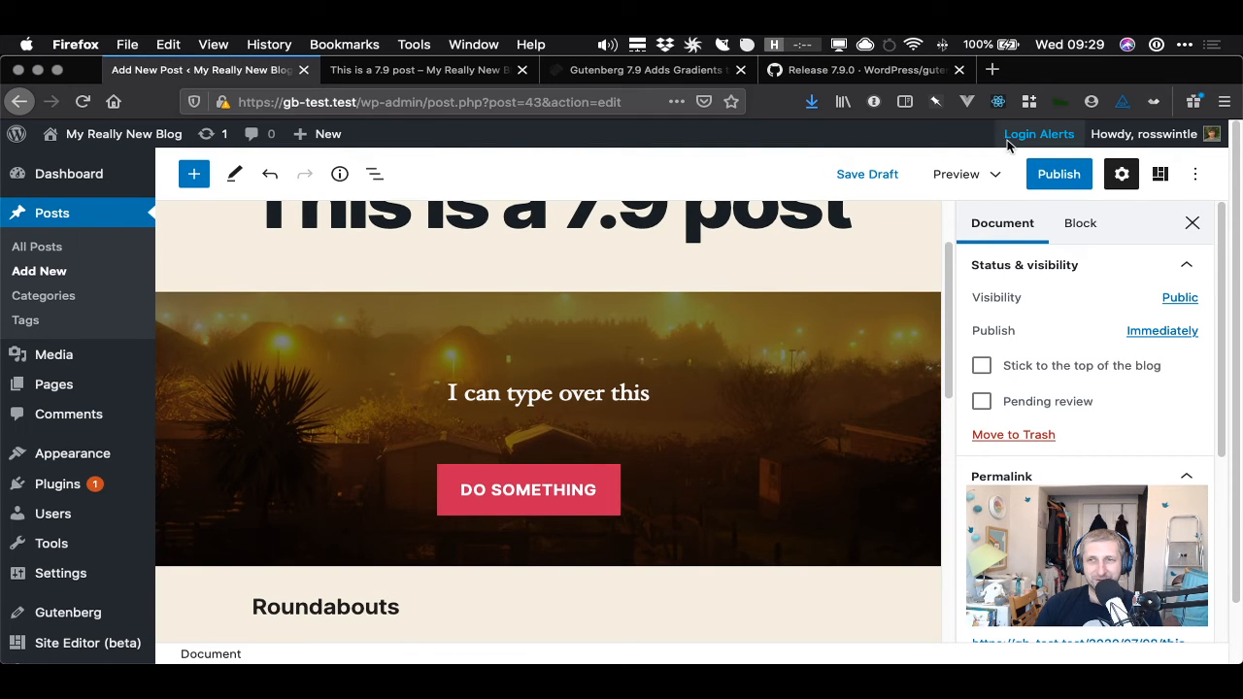
click(1195, 224)
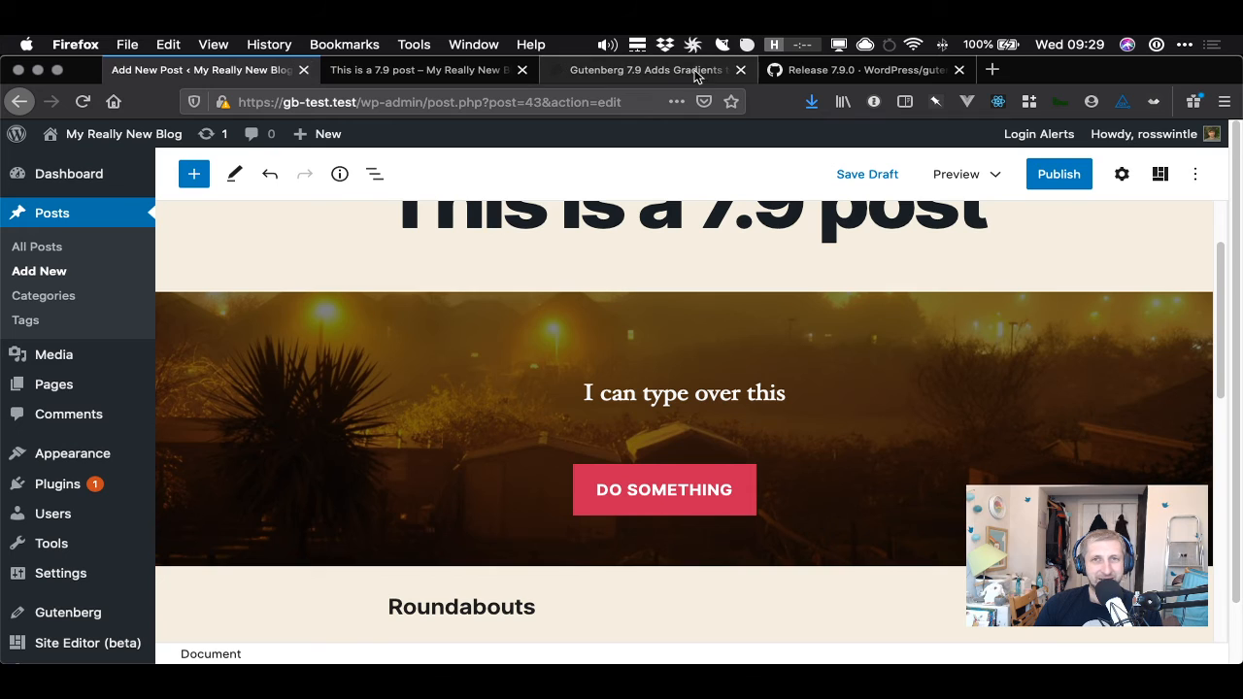
- Switch to the release notes and reread the new patterns entries before returning to the editor
click(825, 71)
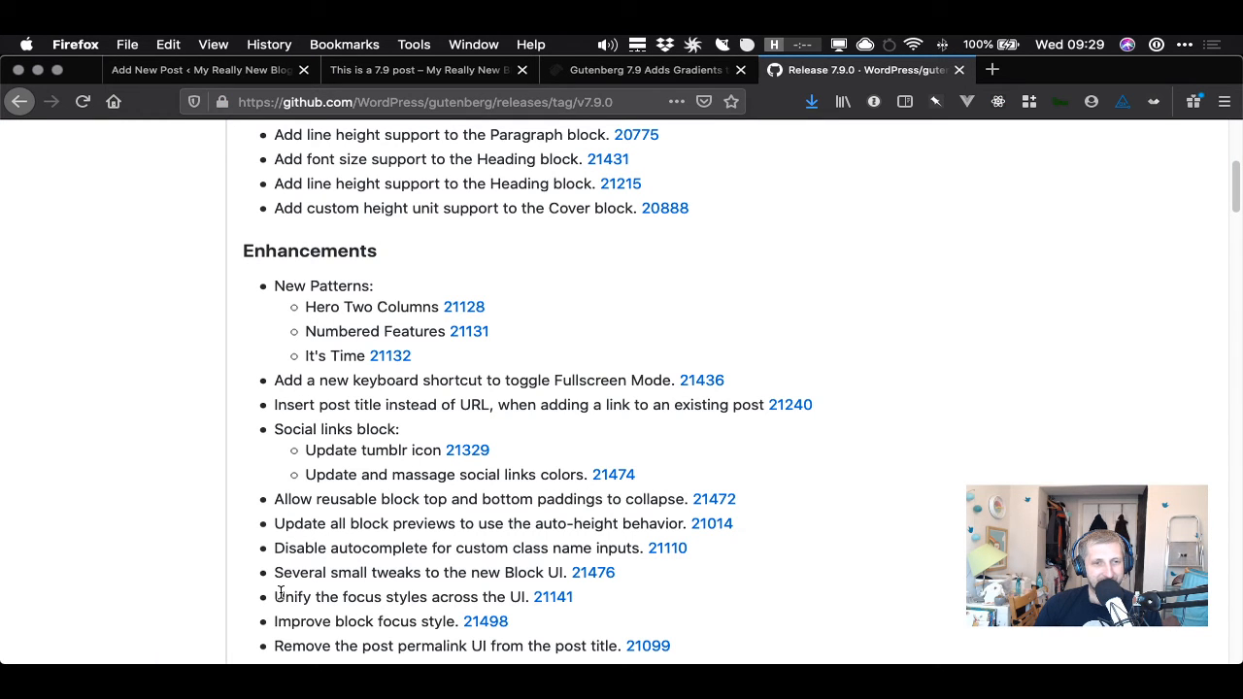
scroll(280, 592, down, 3)
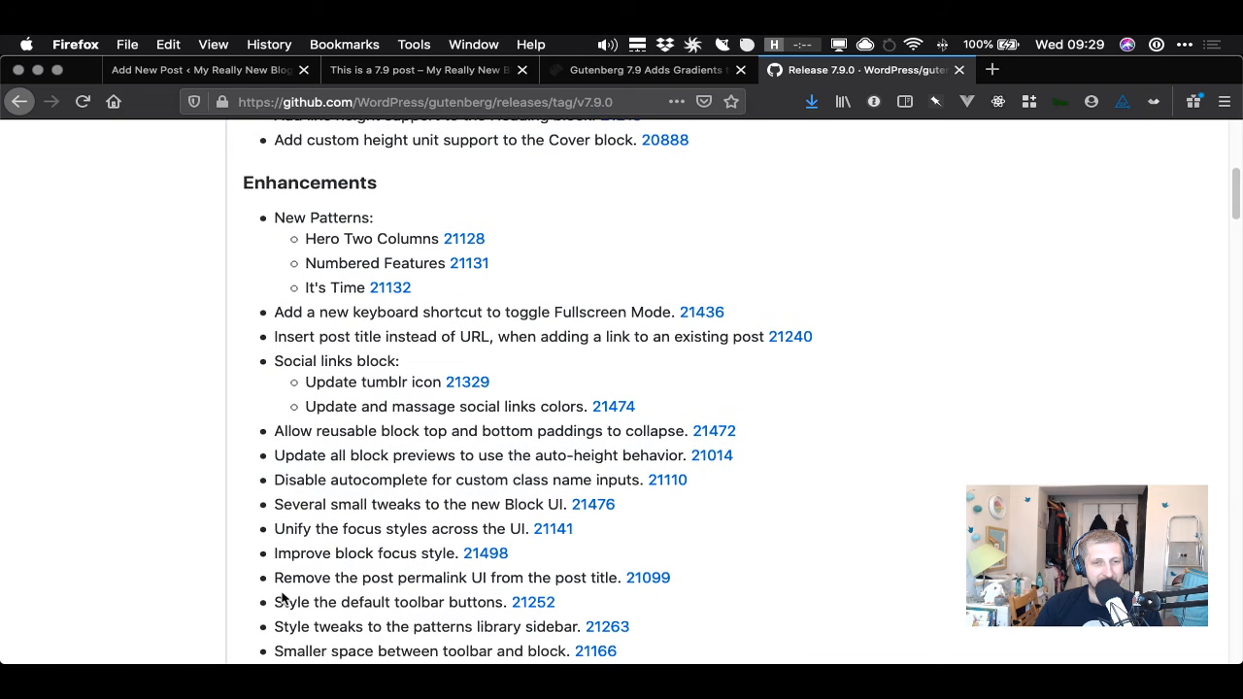
drag(301, 616, 547, 617)
click(204, 70)
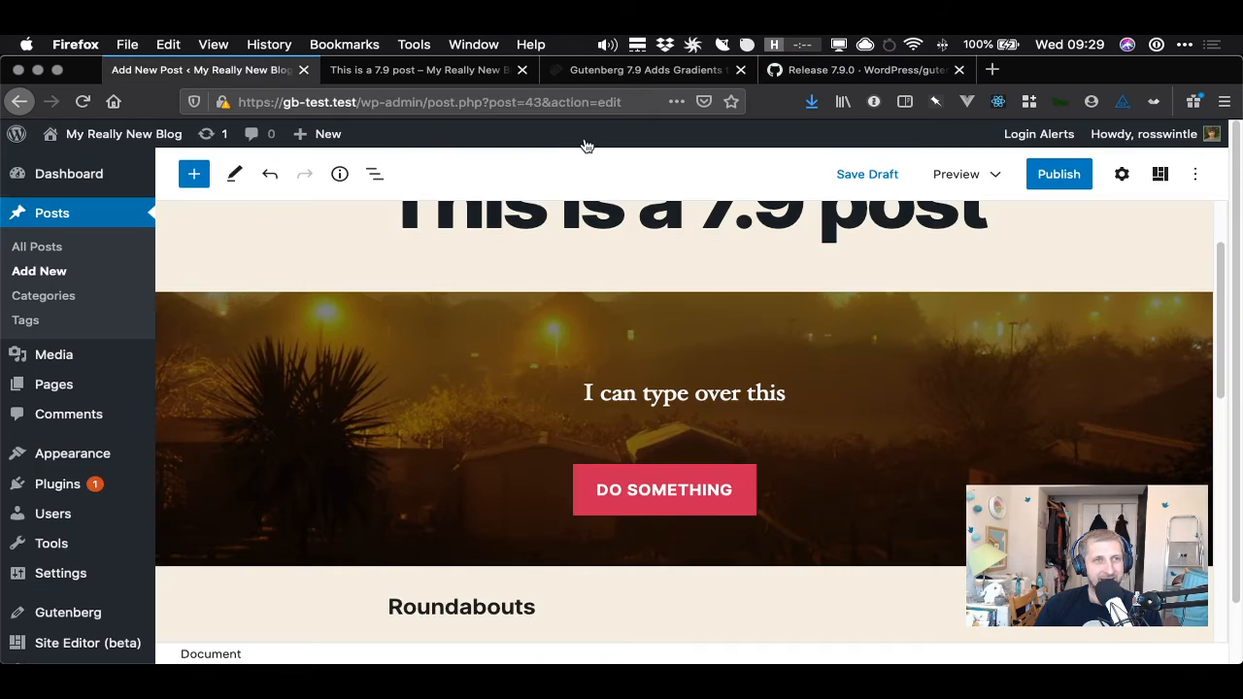
- Open the block patterns panel, browse the patterns and insert the It's Time pattern
click(1161, 174)
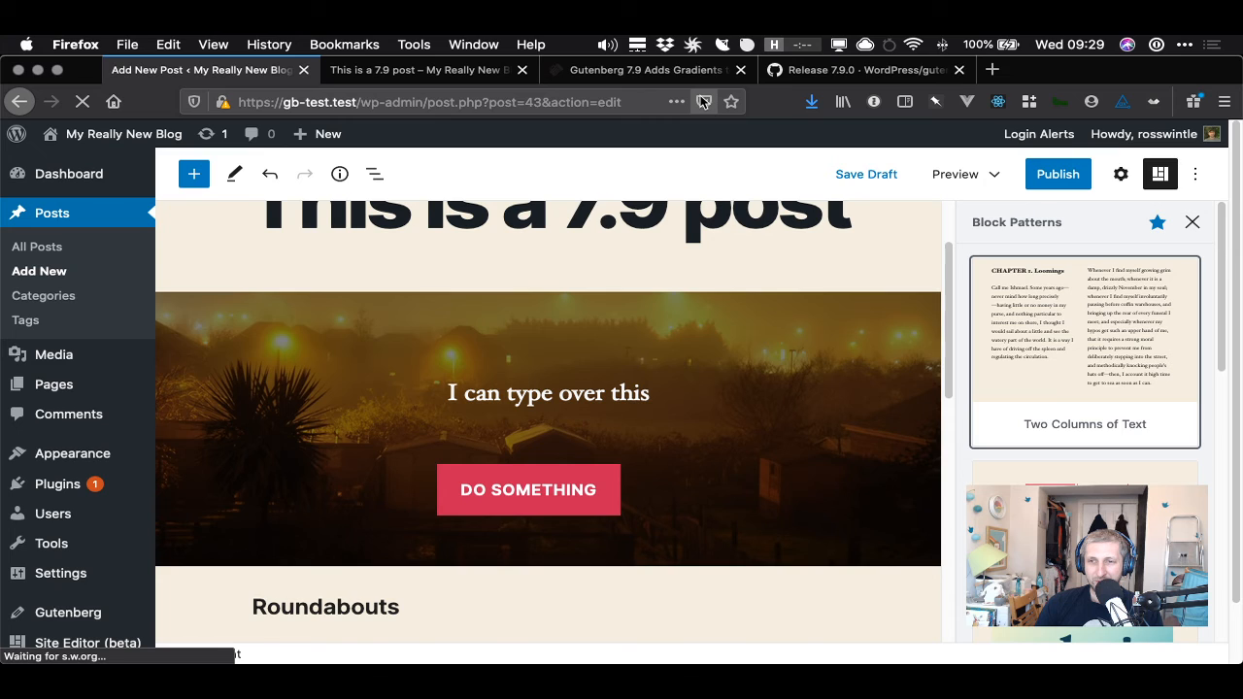
key(ctrl+shift+Tab)
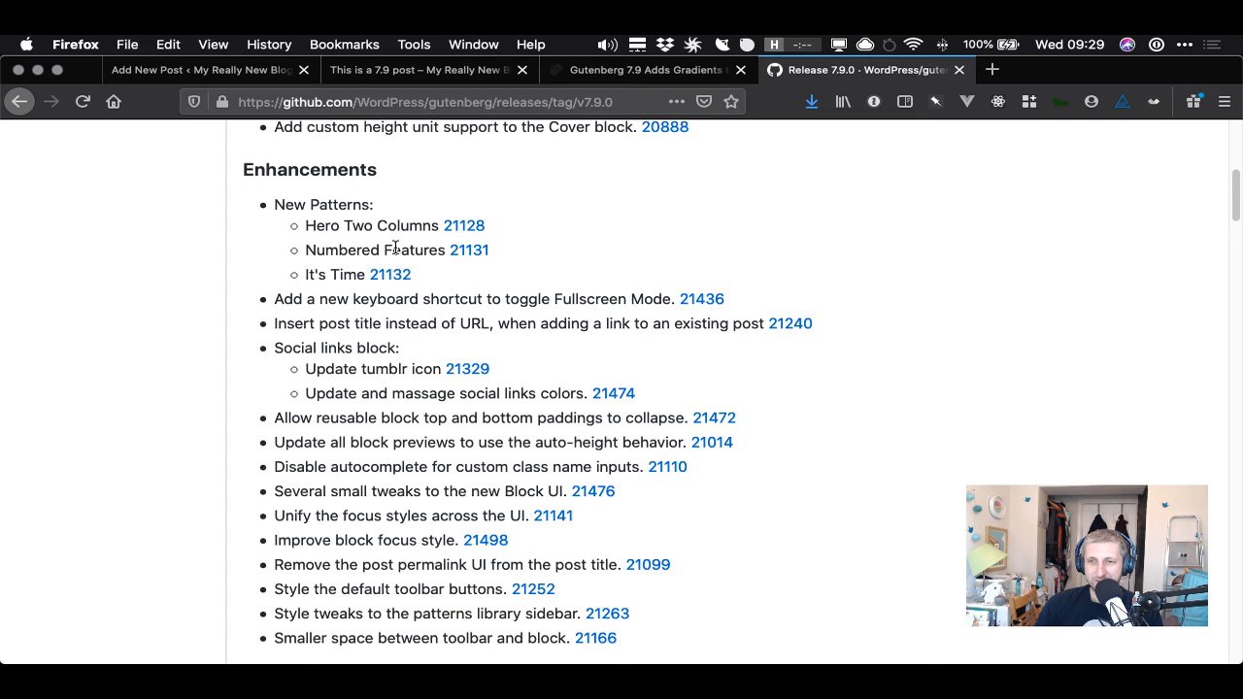
key(ctrl+Tab)
scroll(1220, 362, down, 2)
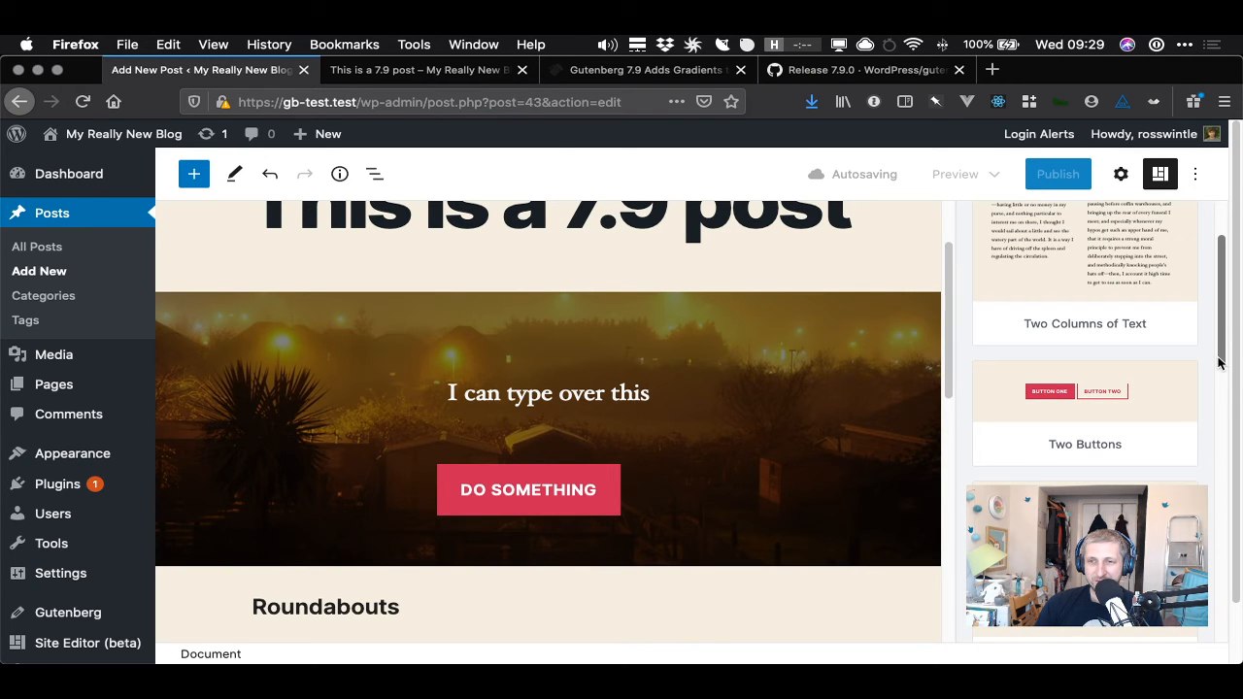
scroll(1101, 406, down, 4)
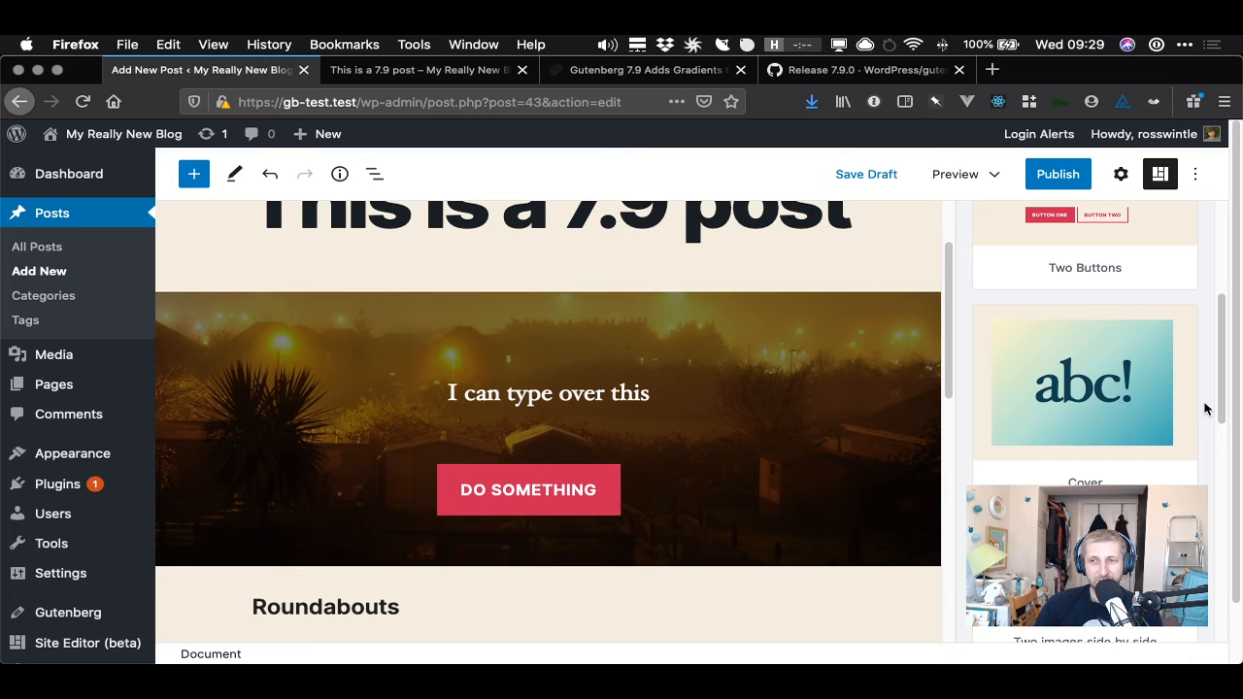
scroll(1210, 443, down, 3)
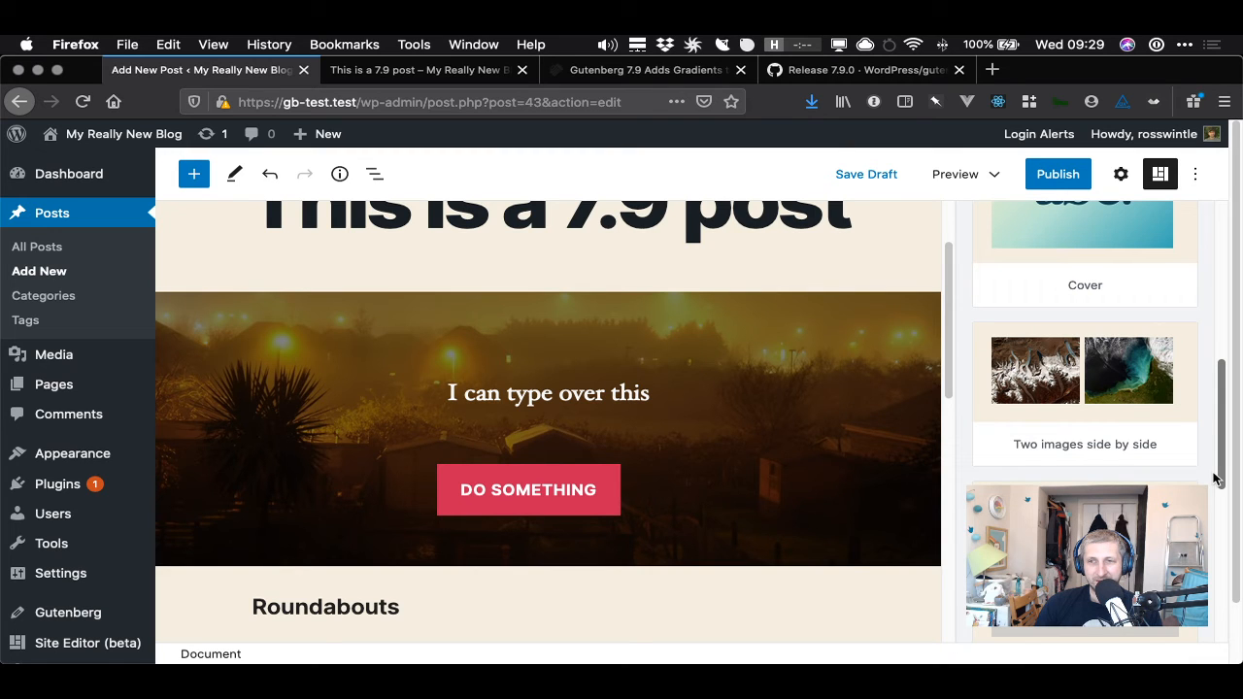
drag(1214, 479, 1220, 544)
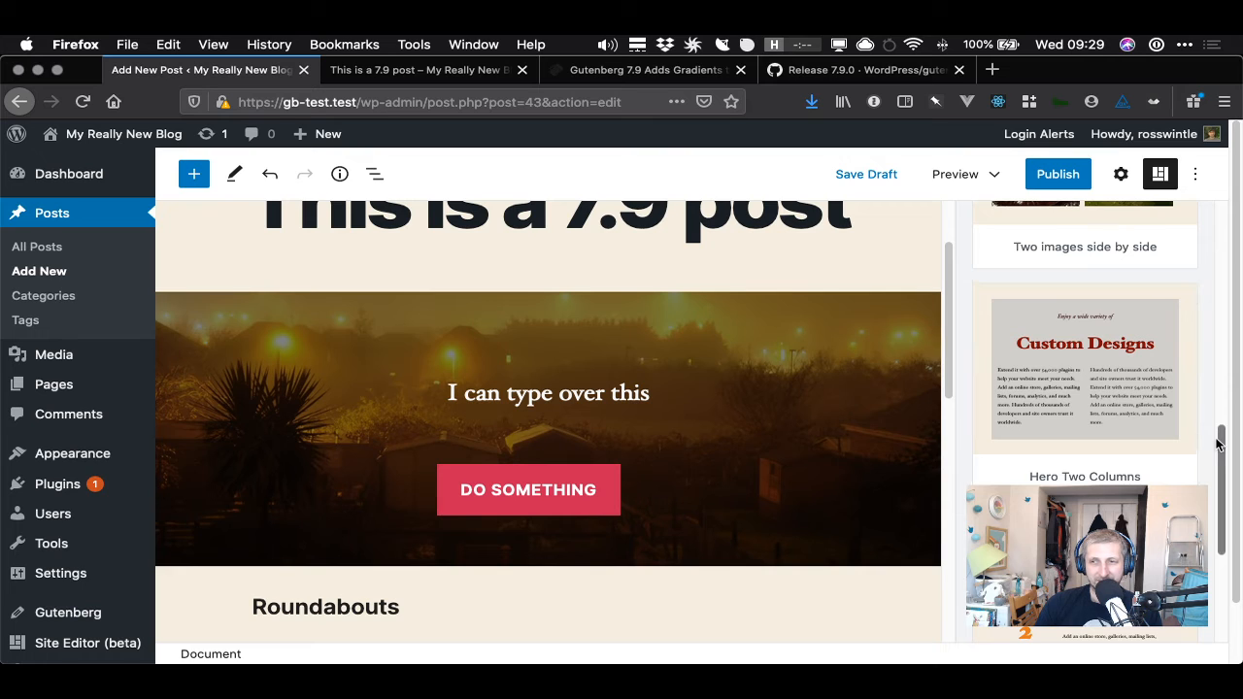
drag(1221, 442, 1240, 533)
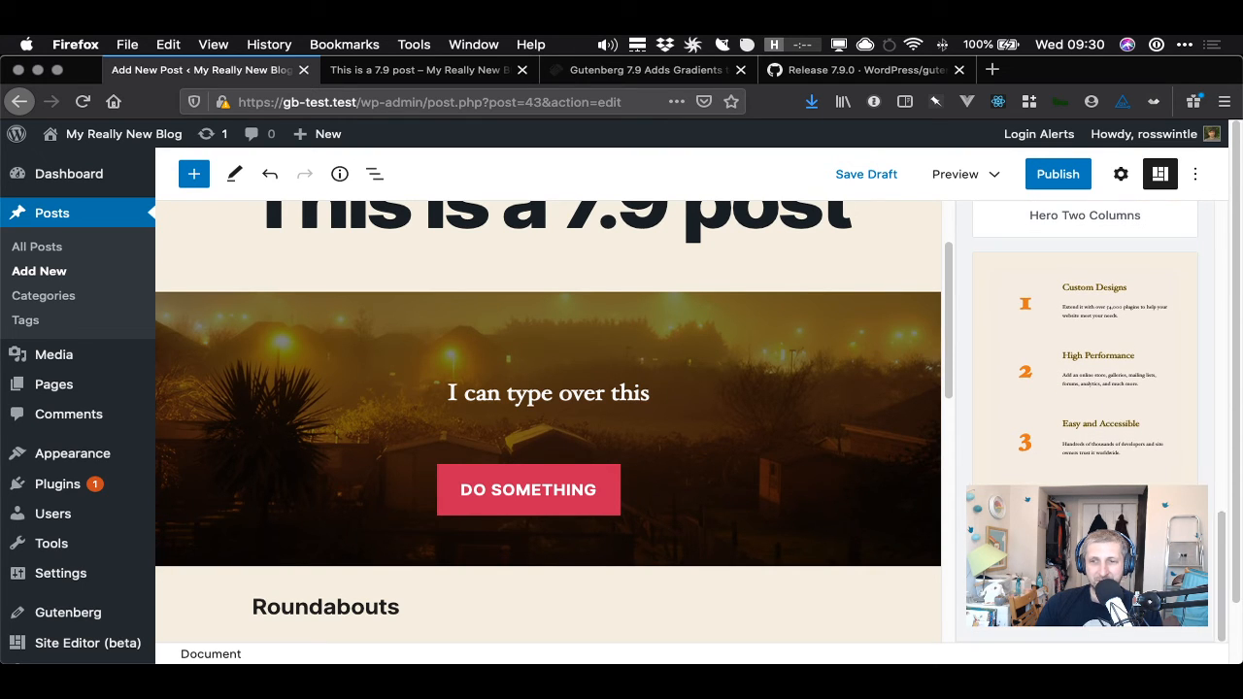
click(1086, 563)
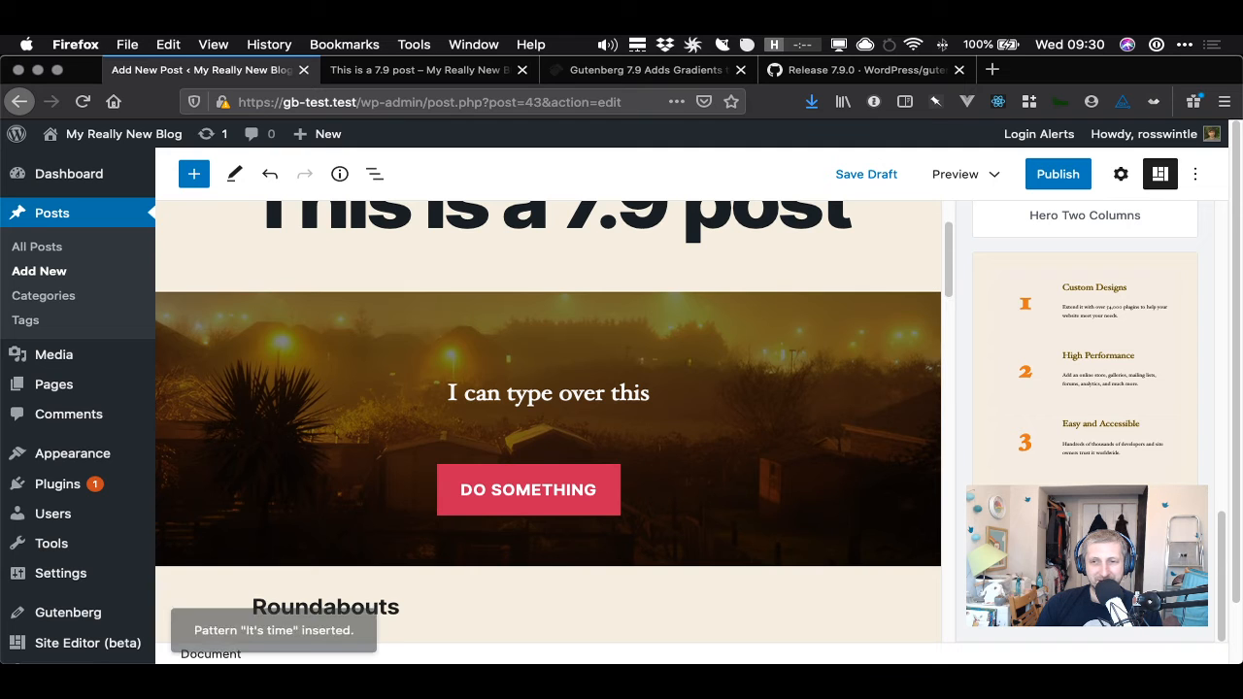
- Scroll through the post to examine the inserted It's Time pattern
scroll(803, 498, down, 10)
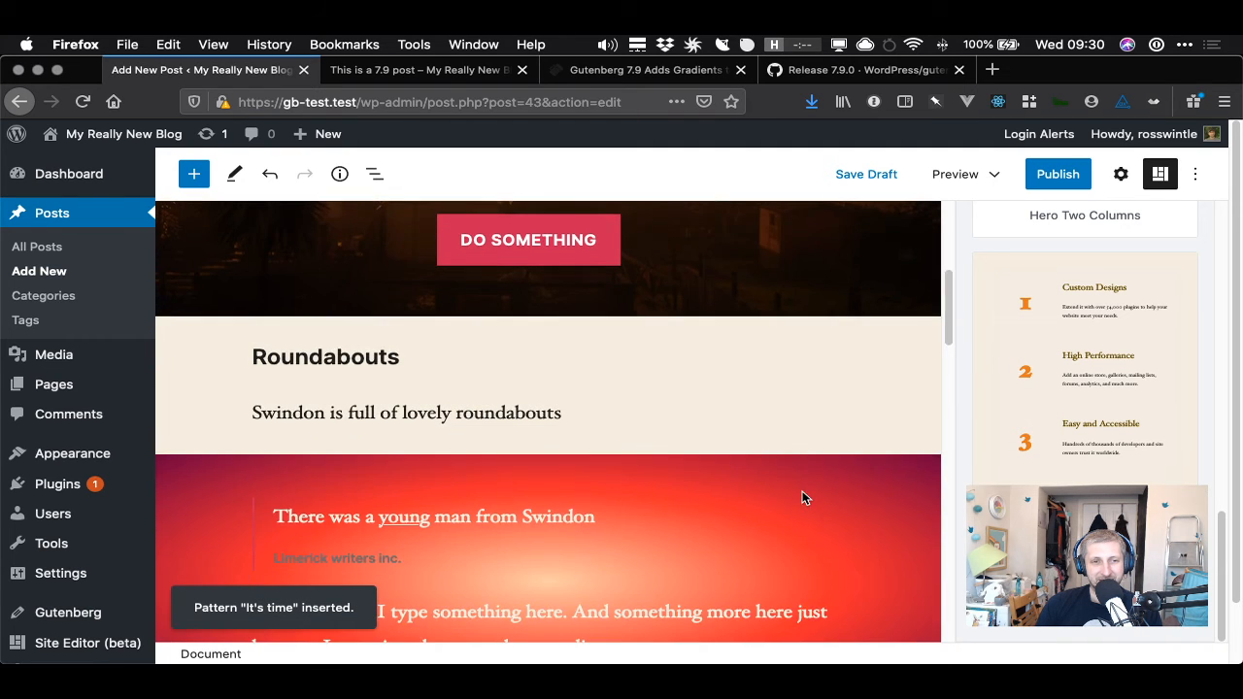
scroll(802, 498, down, 3)
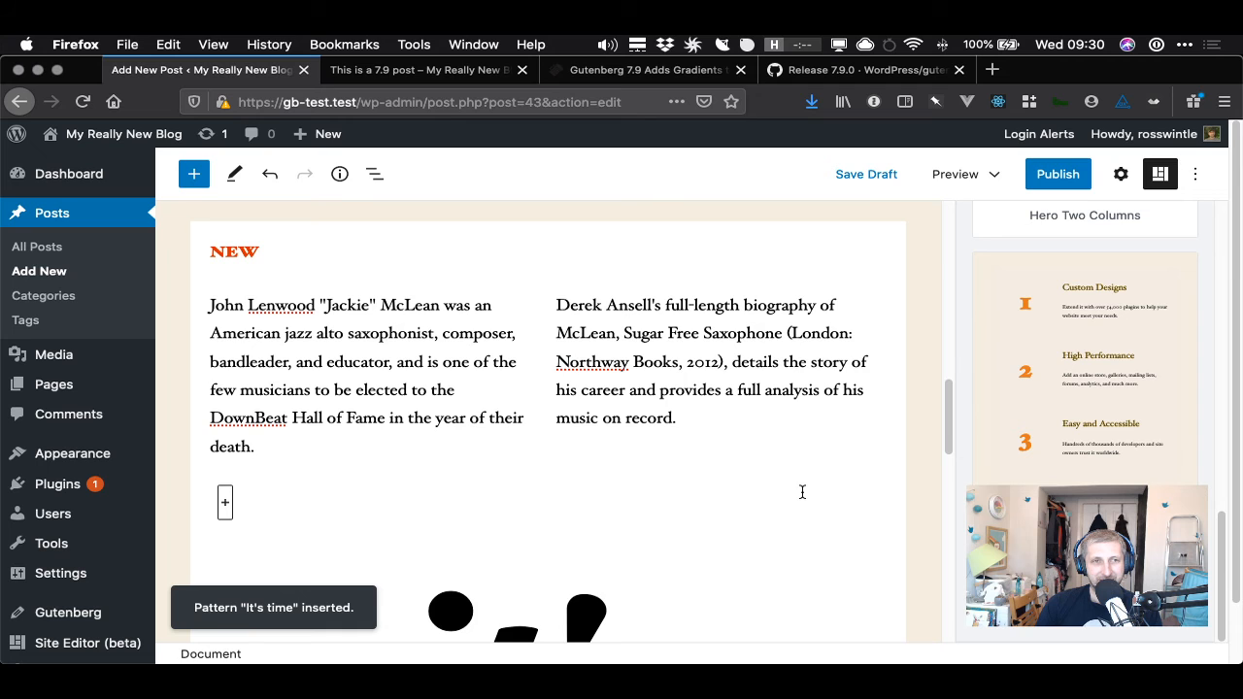
scroll(803, 492, down, 10)
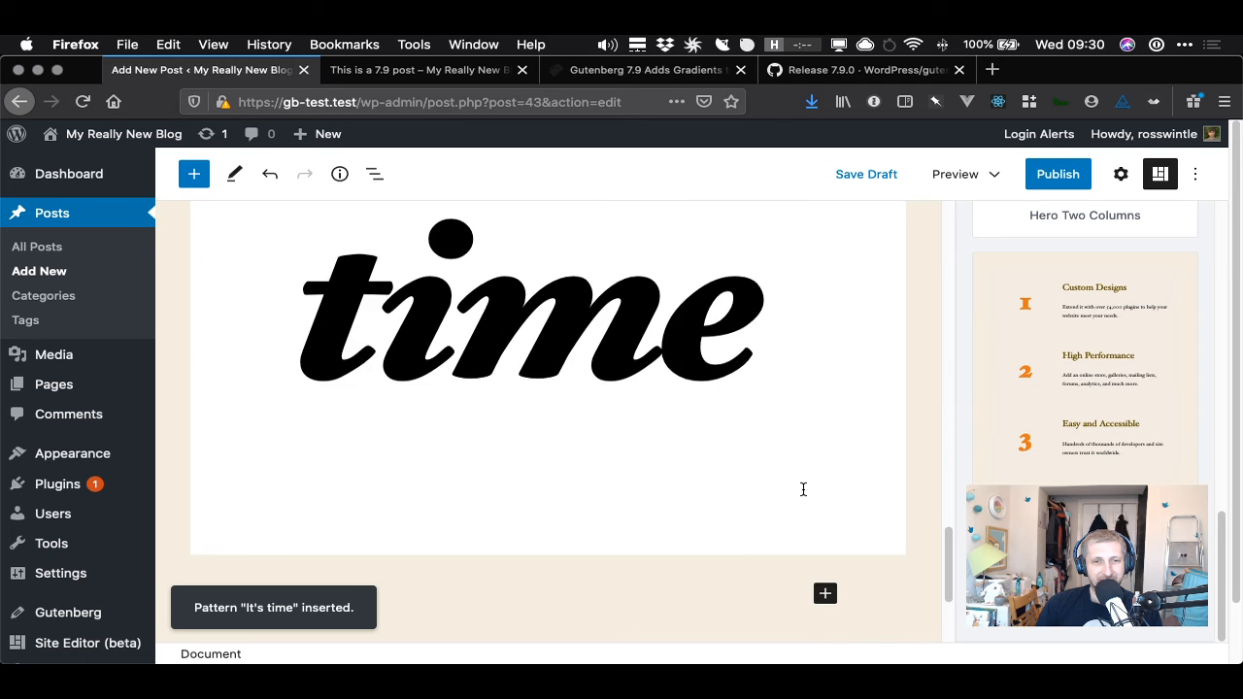
scroll(802, 490, up, 6)
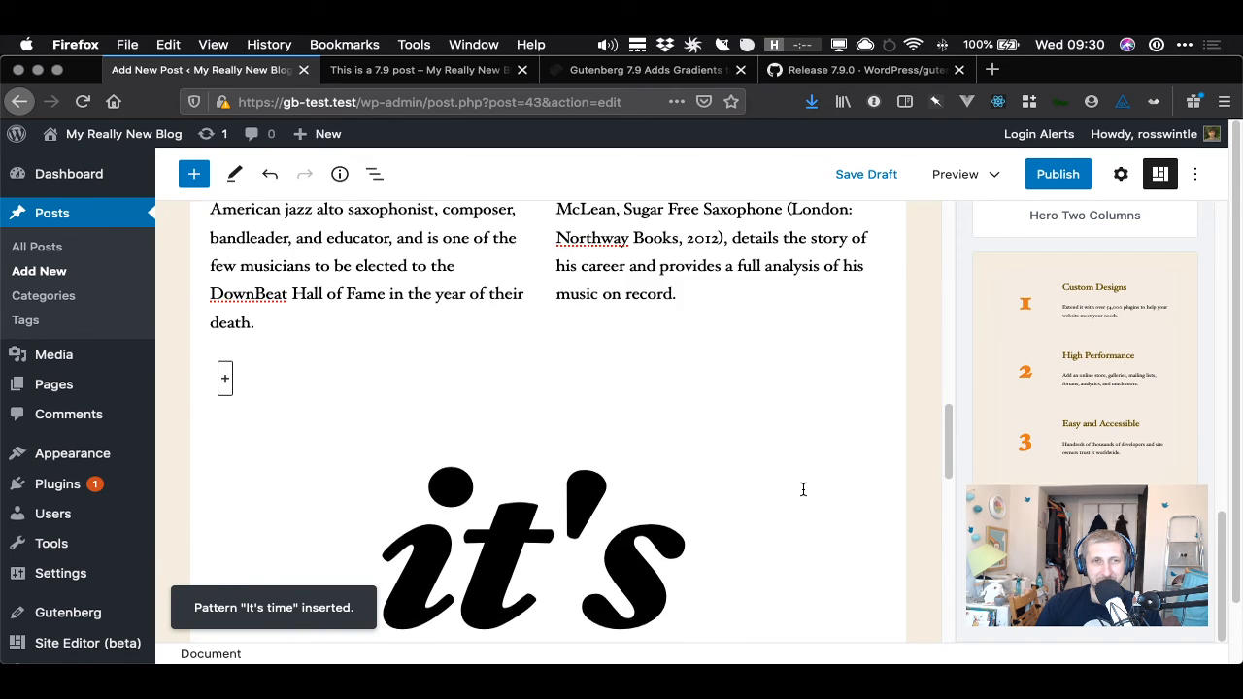
scroll(803, 489, up, 3)
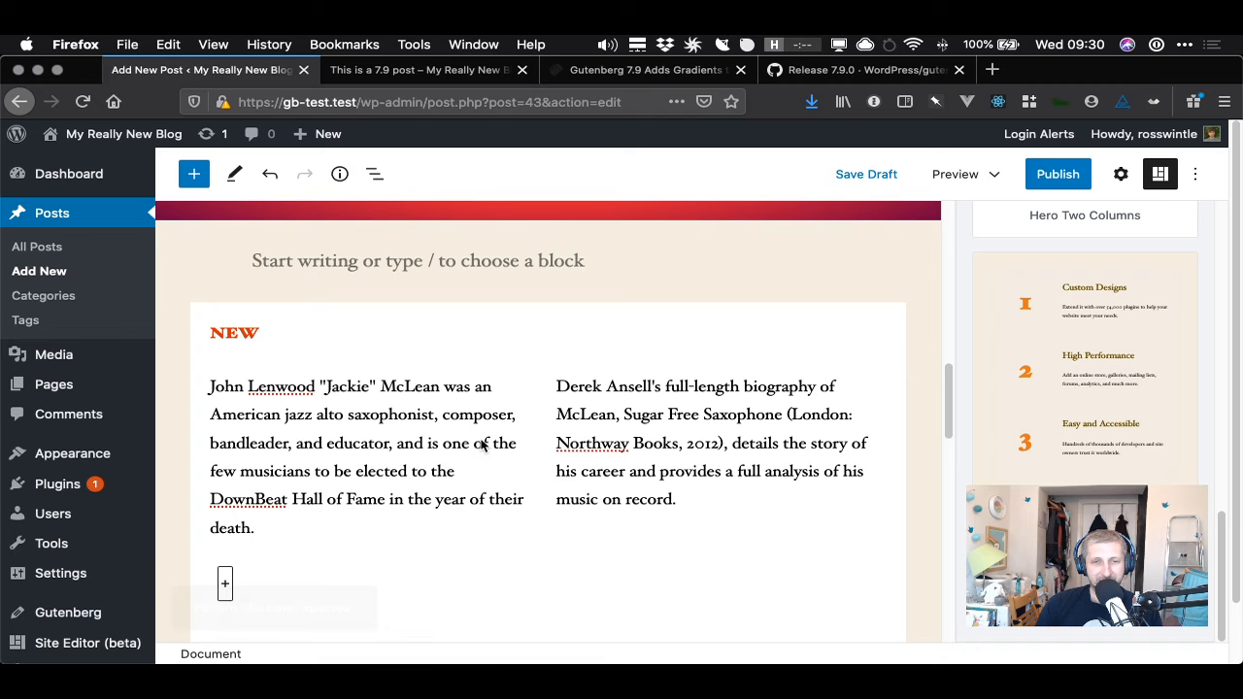
scroll(477, 439, down, 2)
scroll(473, 438, down, 2)
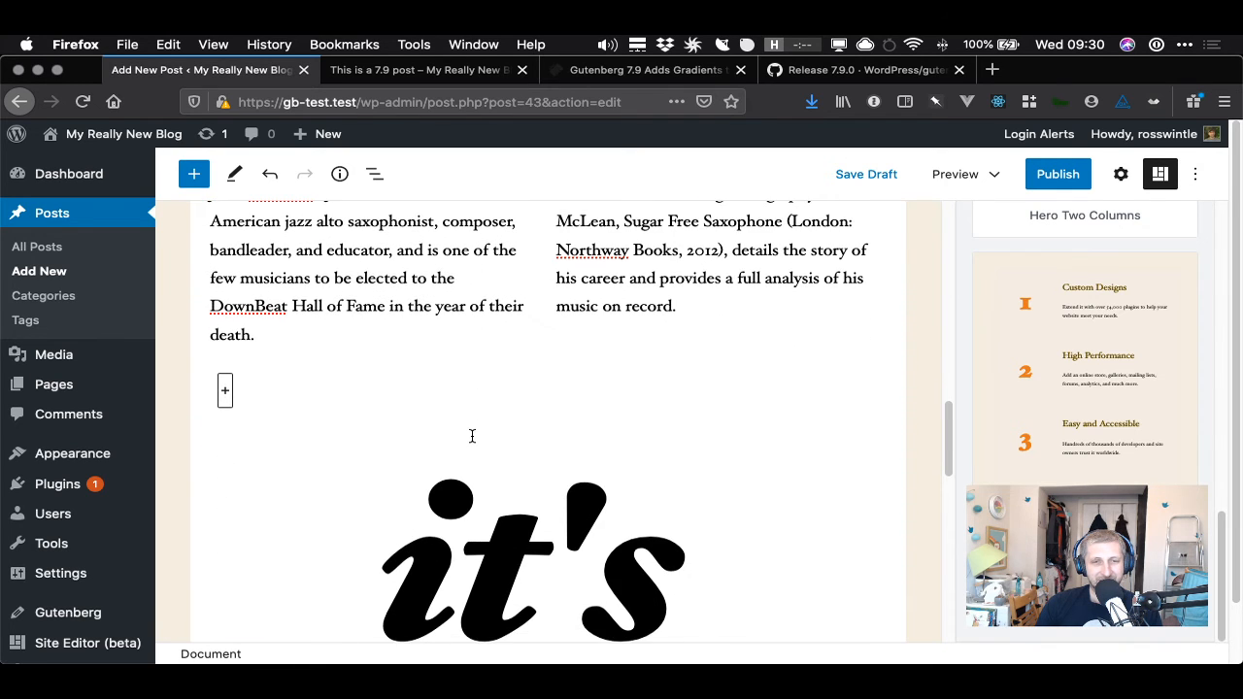
- Switch to the release notes and read through the enhancement entries following the new patterns list
scroll(468, 434, down, 3)
scroll(469, 433, up, 3)
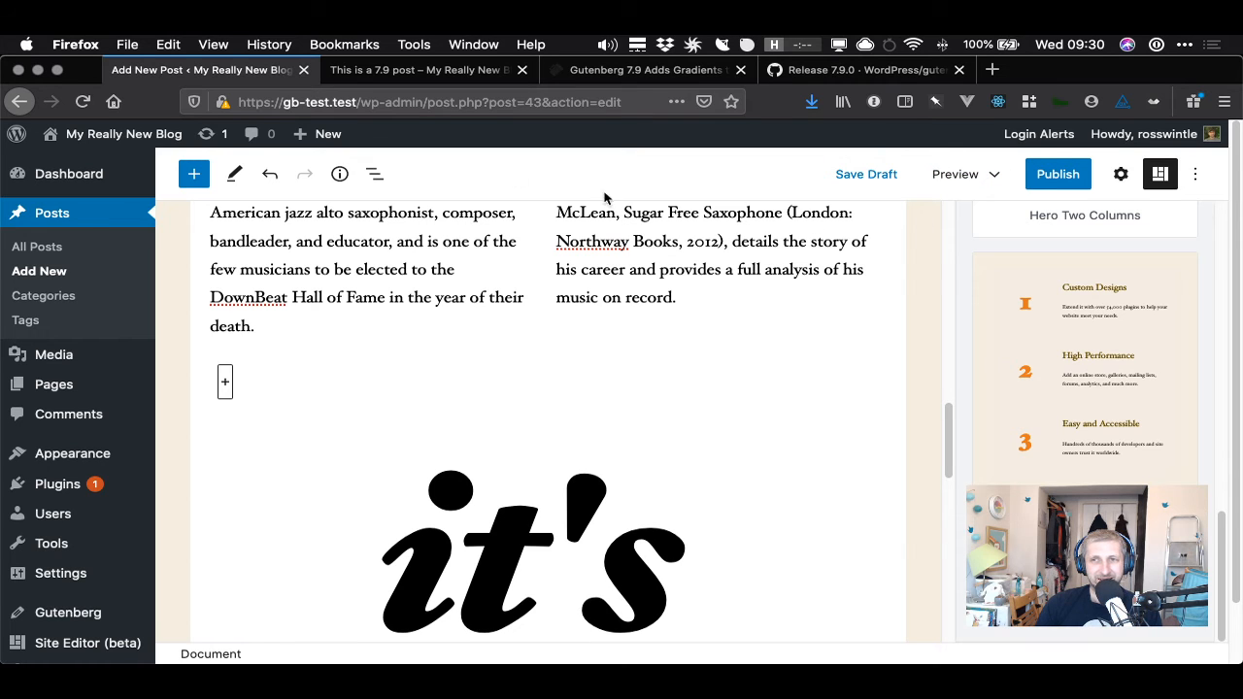
click(855, 69)
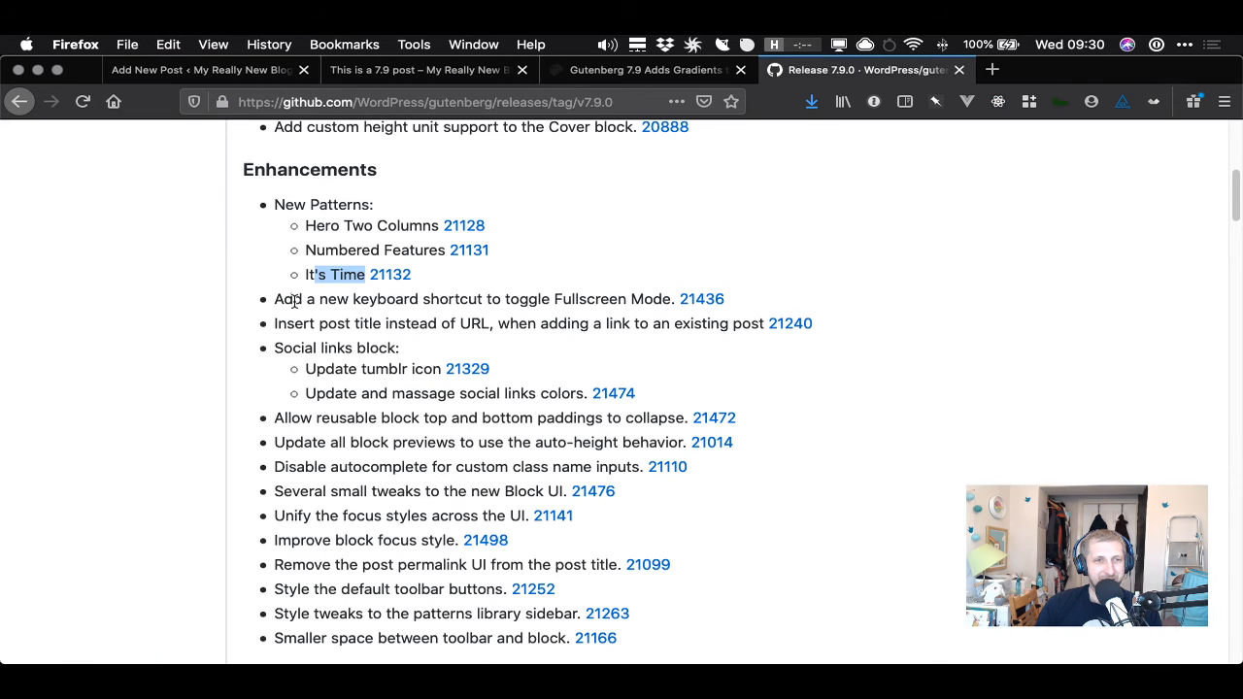
drag(279, 302, 636, 299)
click(466, 297)
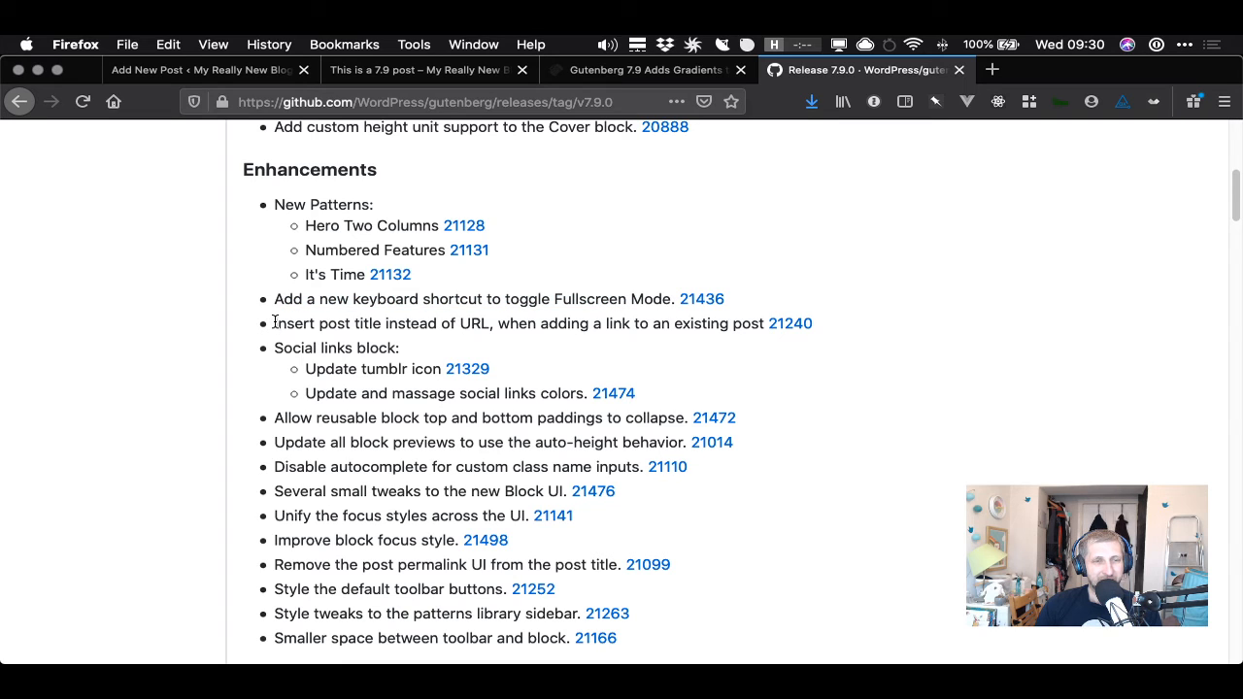
drag(277, 324, 734, 324)
click(736, 325)
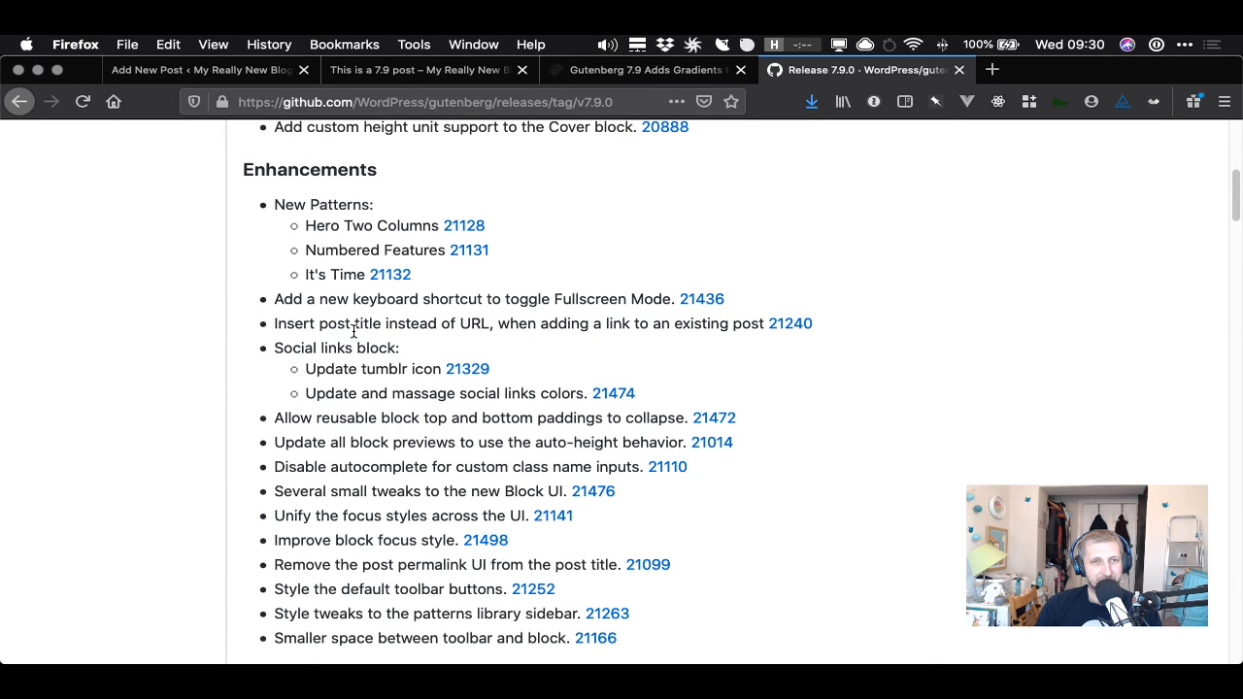
drag(276, 342, 555, 392)
click(524, 393)
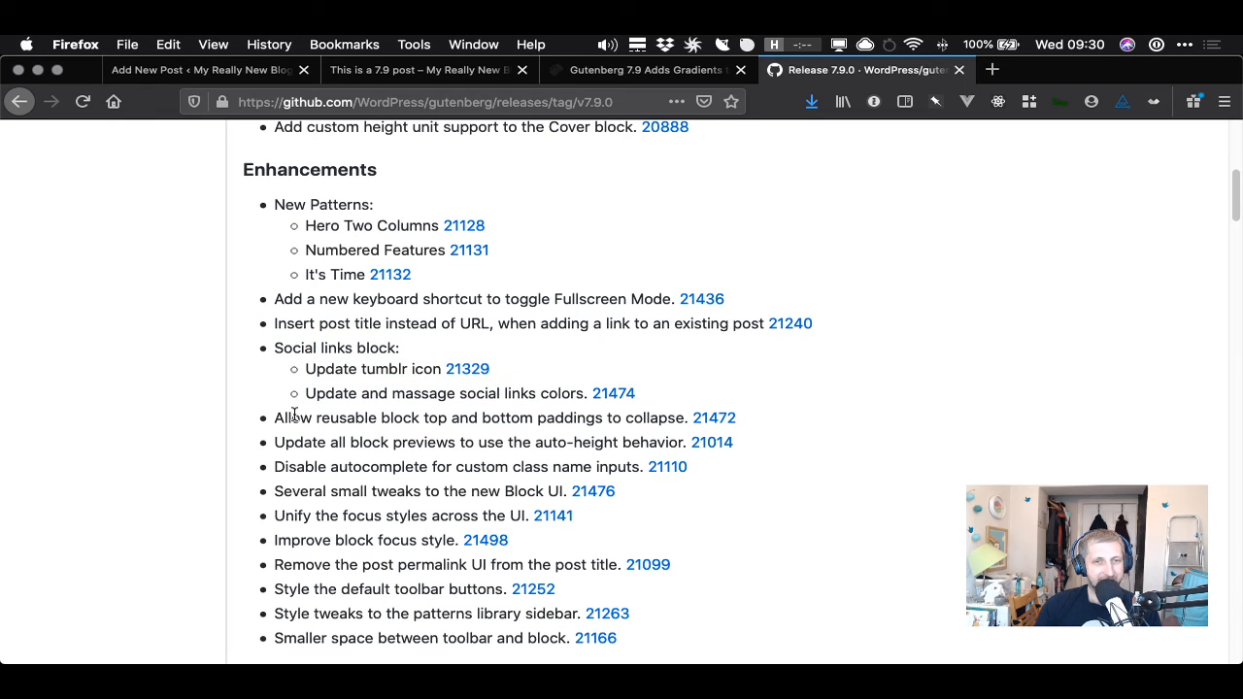
drag(284, 418, 670, 418)
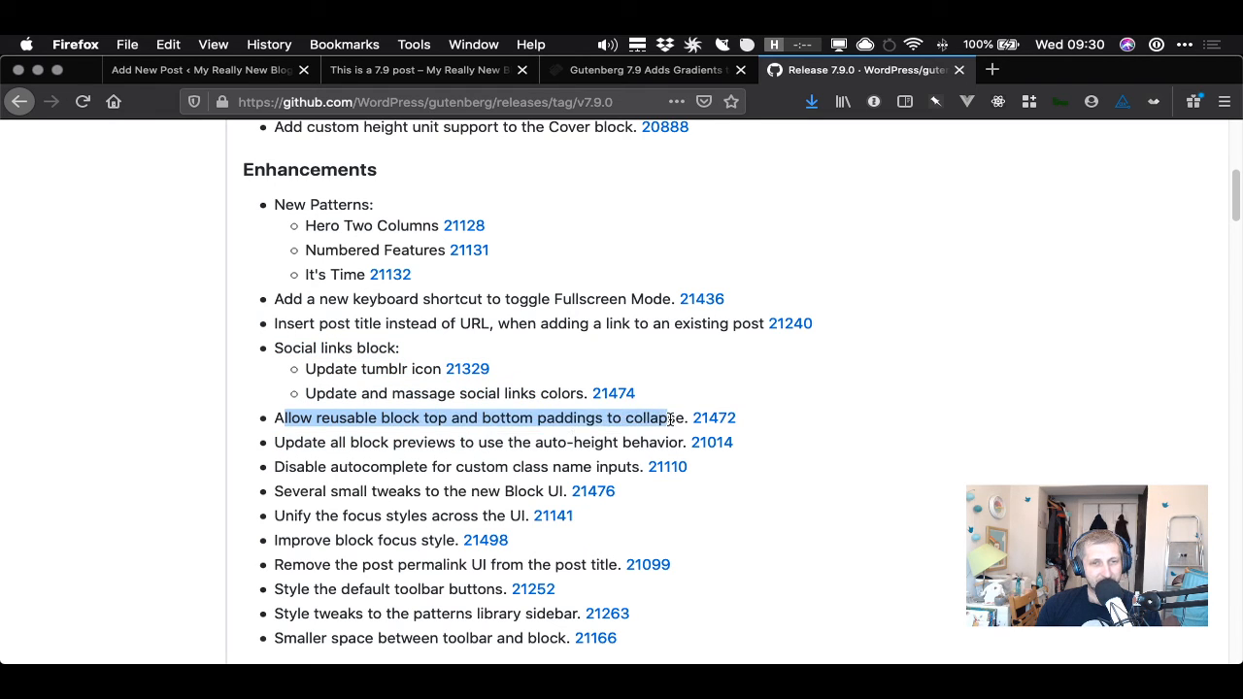
click(411, 419)
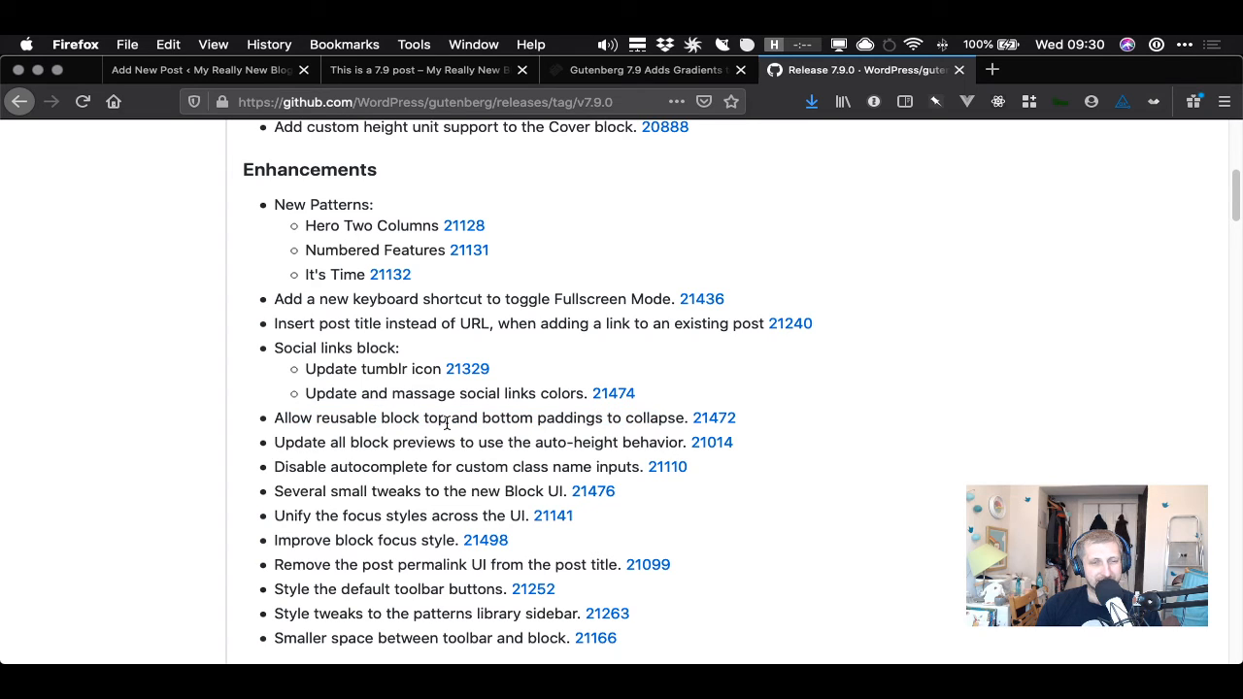
drag(301, 439, 660, 442)
click(659, 442)
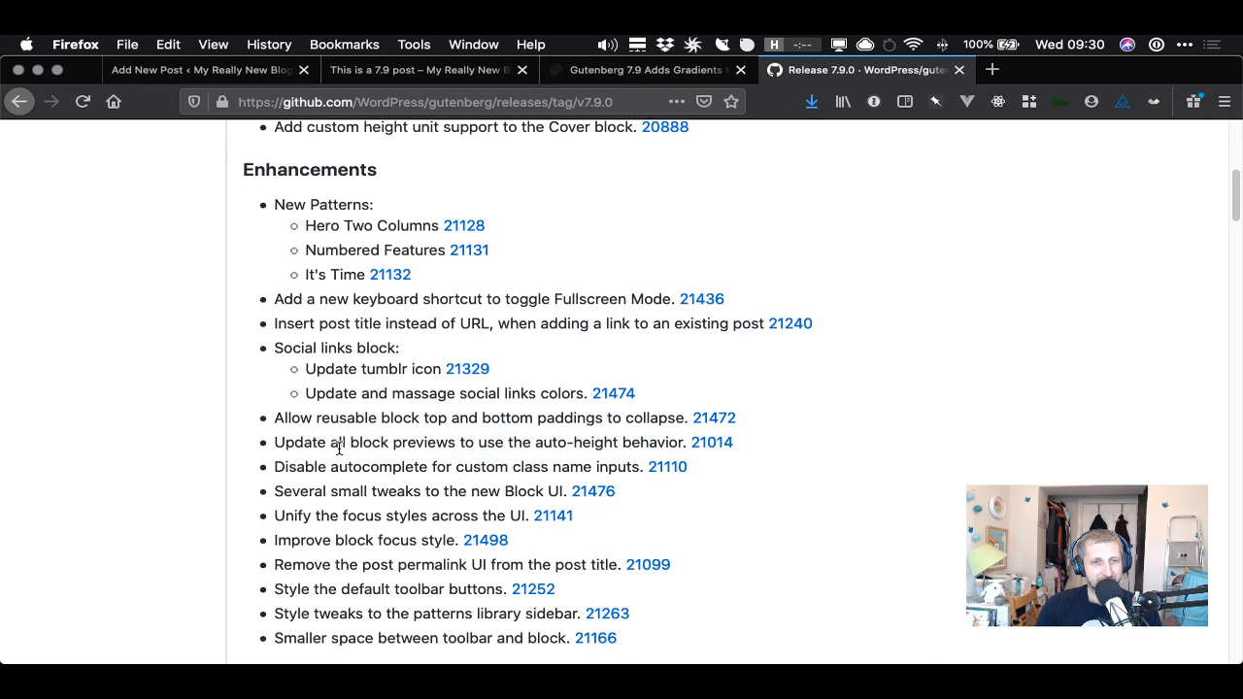
- Open the block inserter in the editor, then check the release note about disabling autocomplete for custom class names
click(260, 74)
click(194, 174)
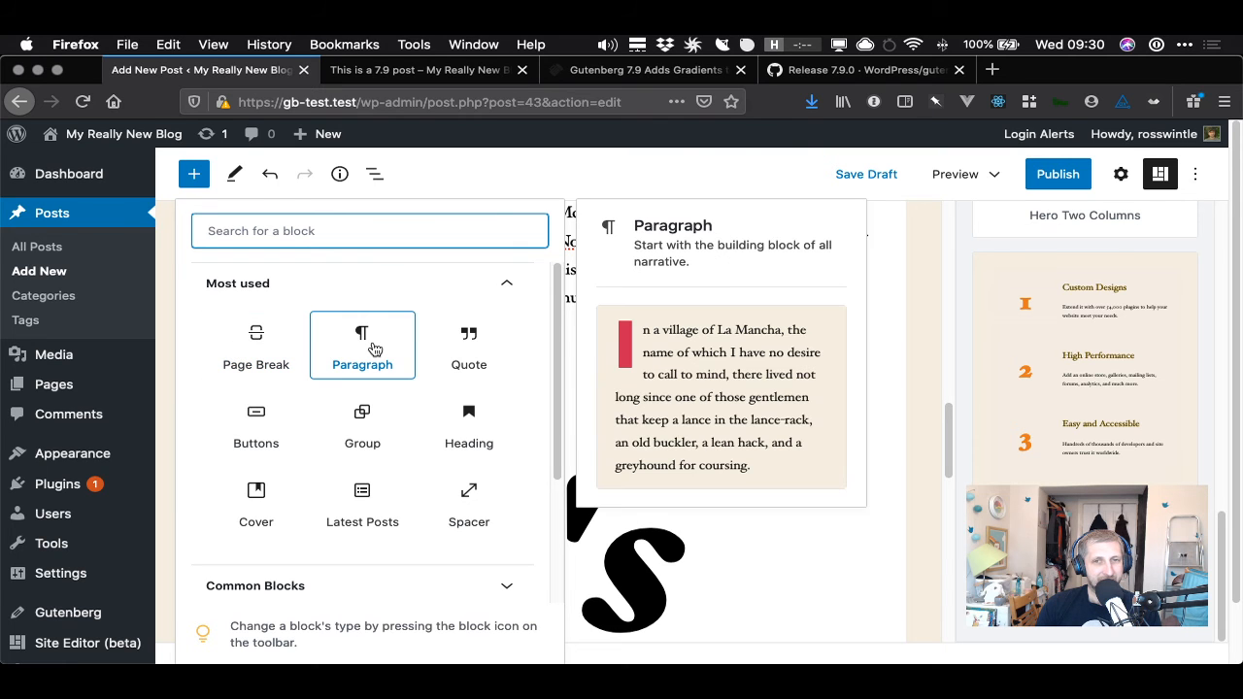
click(847, 70)
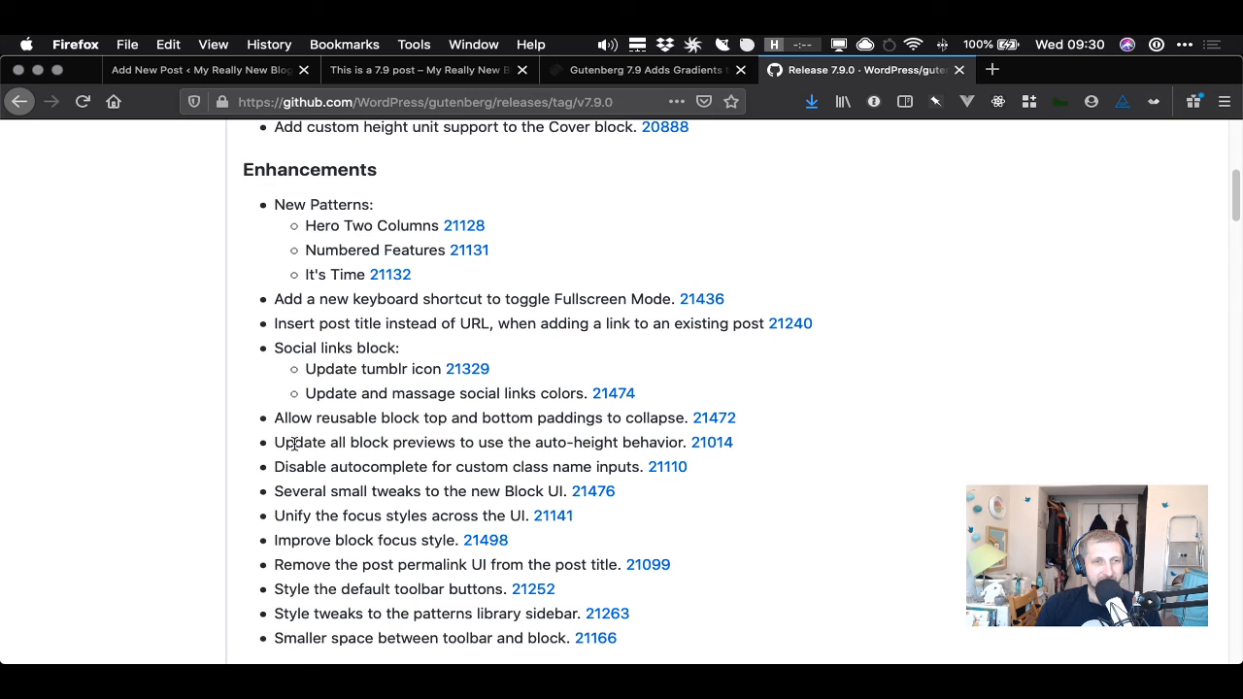
drag(289, 466, 623, 467)
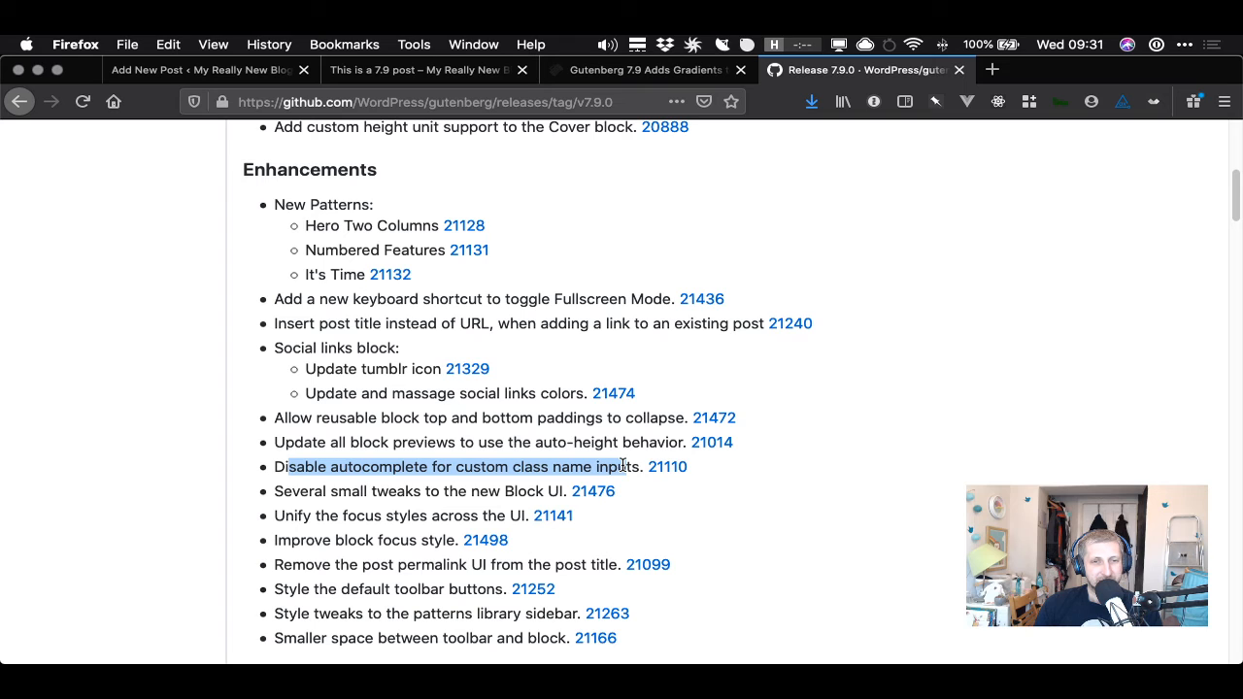
- Return to the editor, close the block inserter and select the quote inside the gradient cover
click(242, 74)
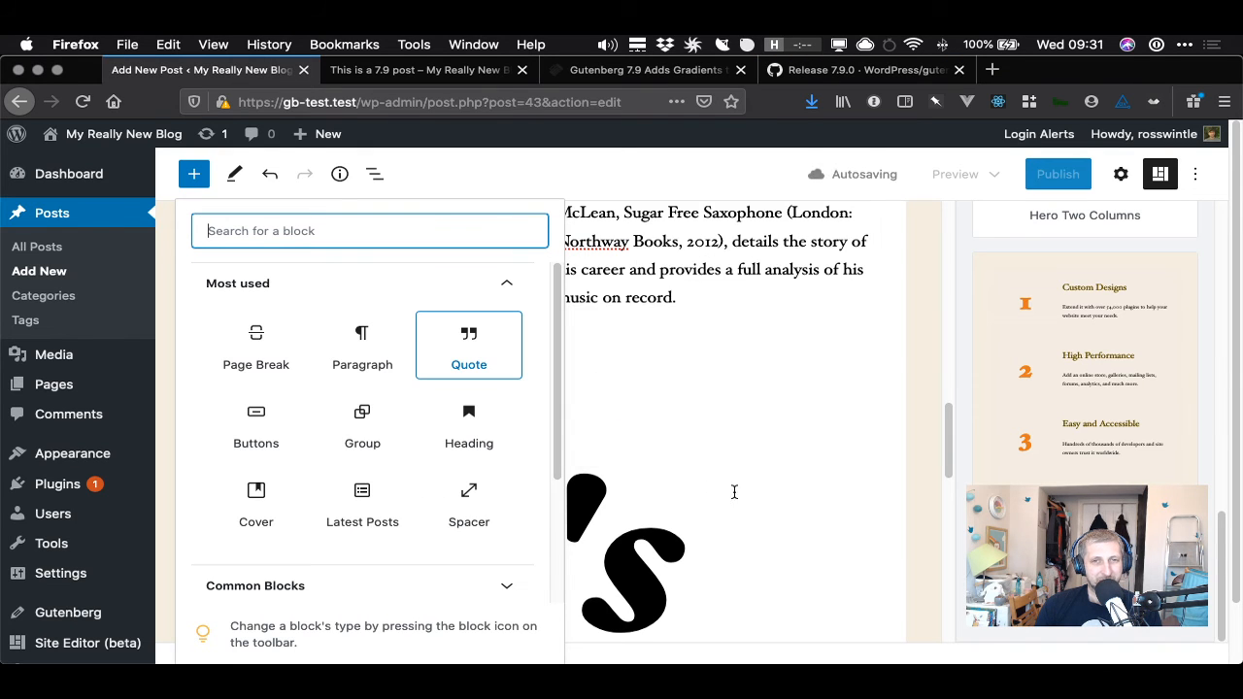
click(194, 175)
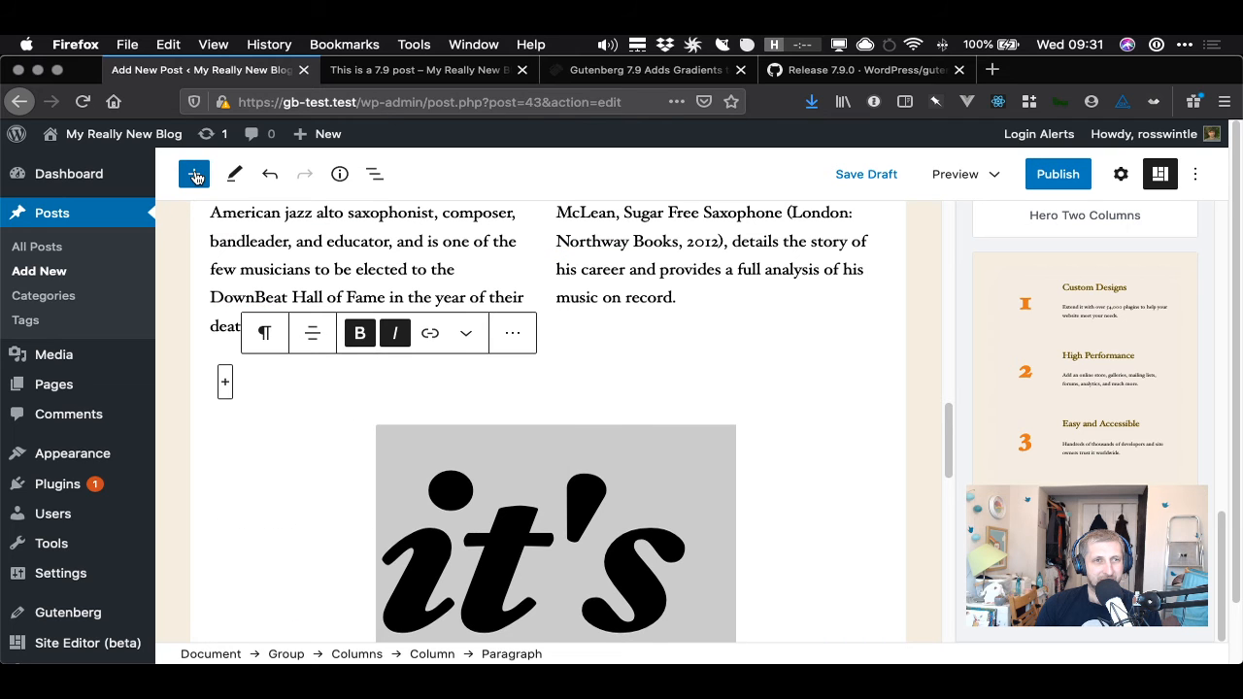
click(194, 175)
click(195, 175)
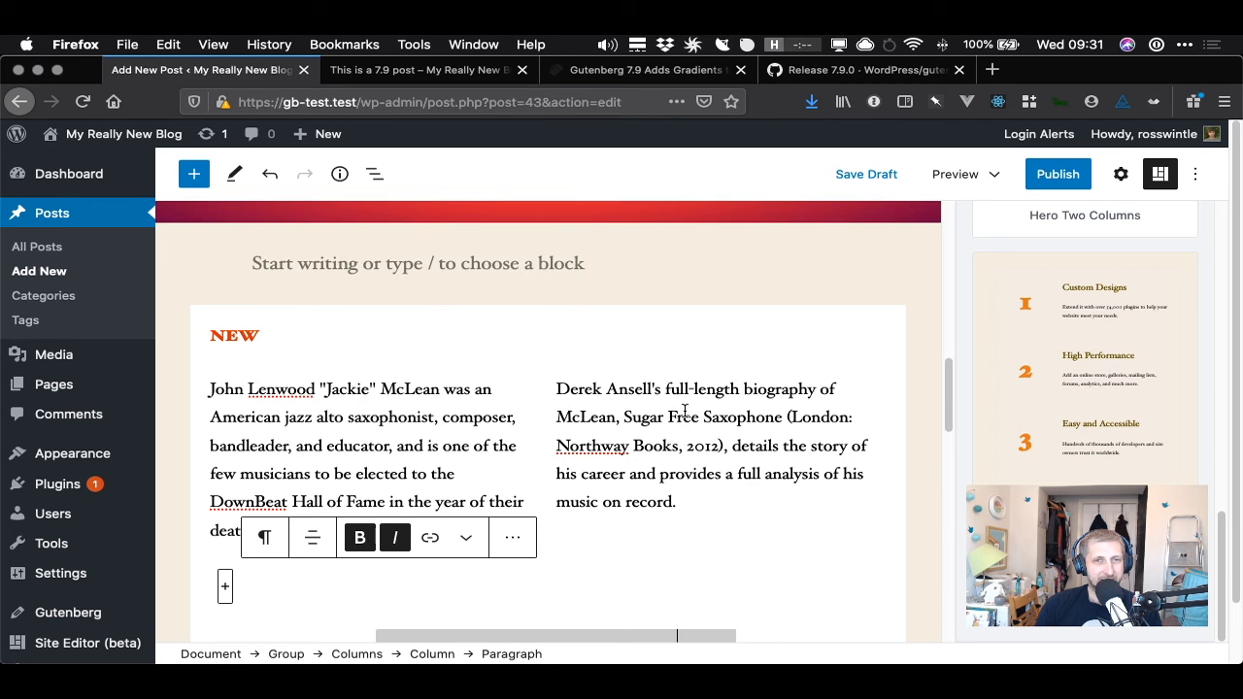
scroll(463, 291, up, 5)
click(511, 332)
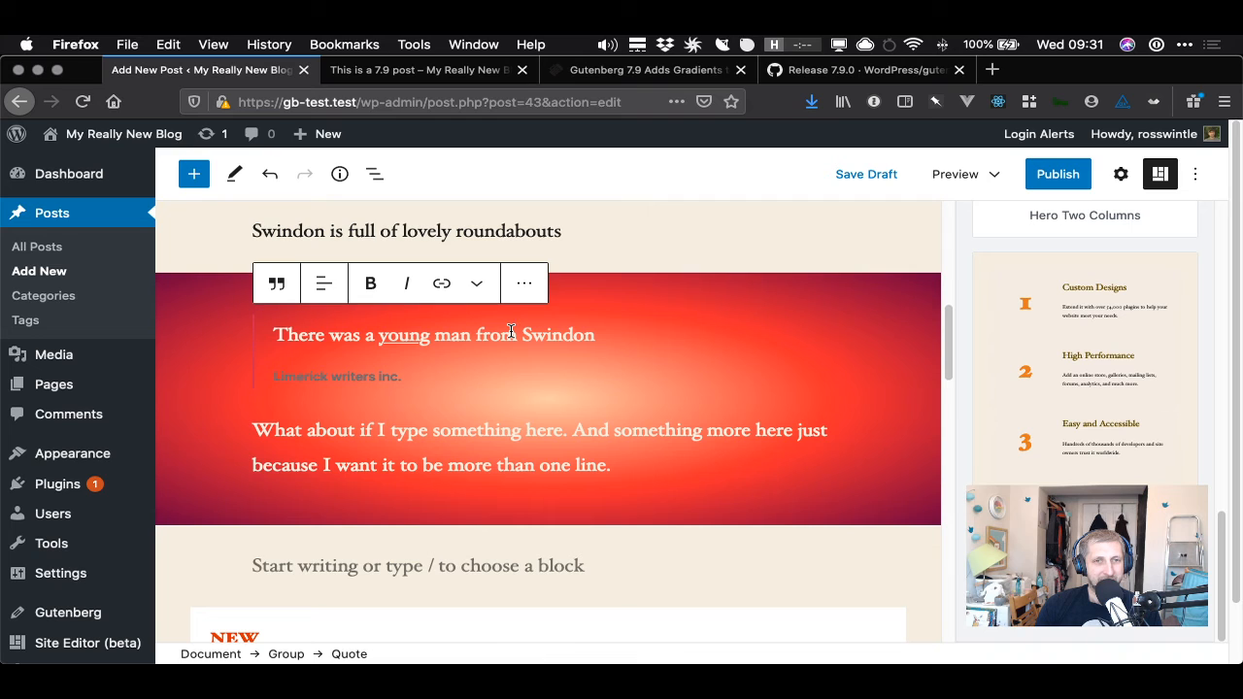
- Close the patterns panel and open the settings sidebar to view the quote block's styles
click(1163, 175)
click(1189, 176)
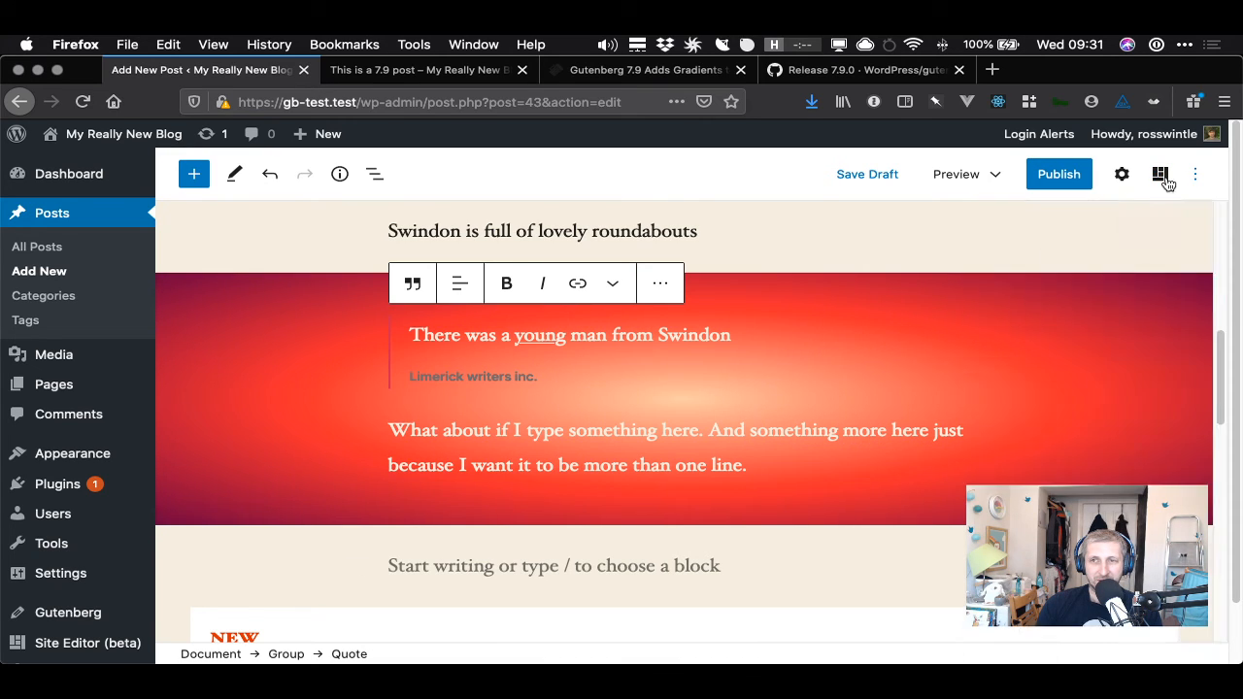
click(1118, 174)
click(1121, 175)
click(1121, 176)
click(1121, 176)
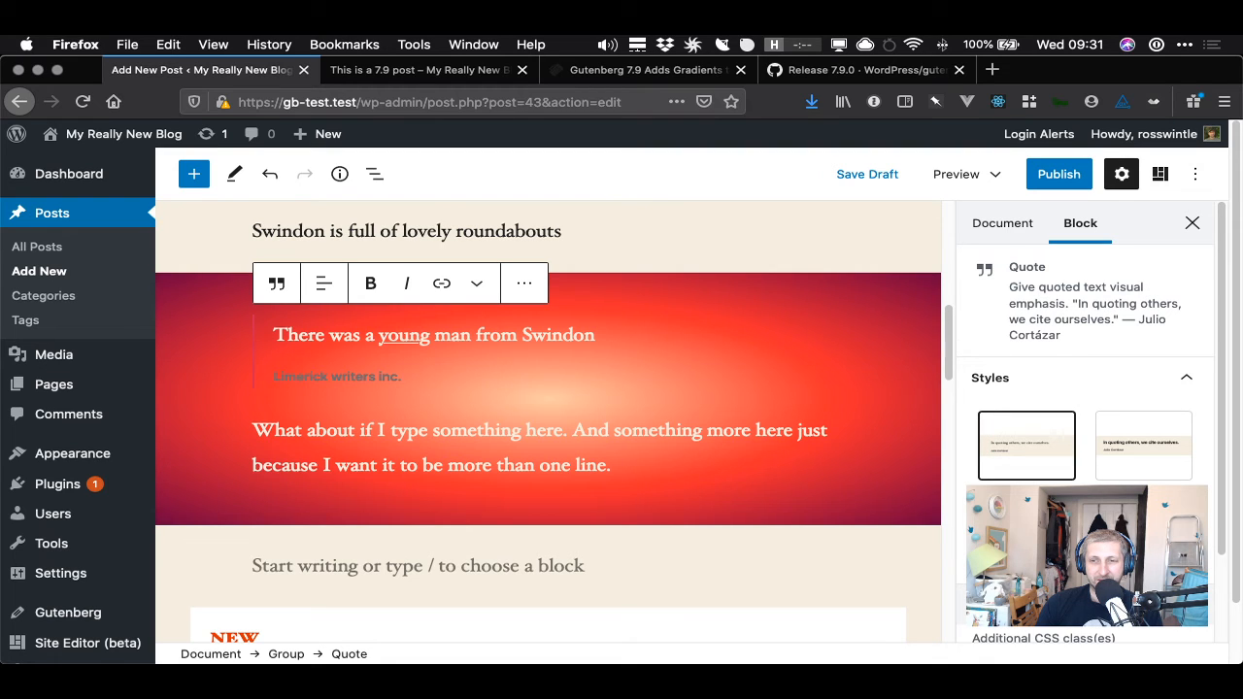
scroll(1225, 540, down, 2)
scroll(1216, 592, down, 3)
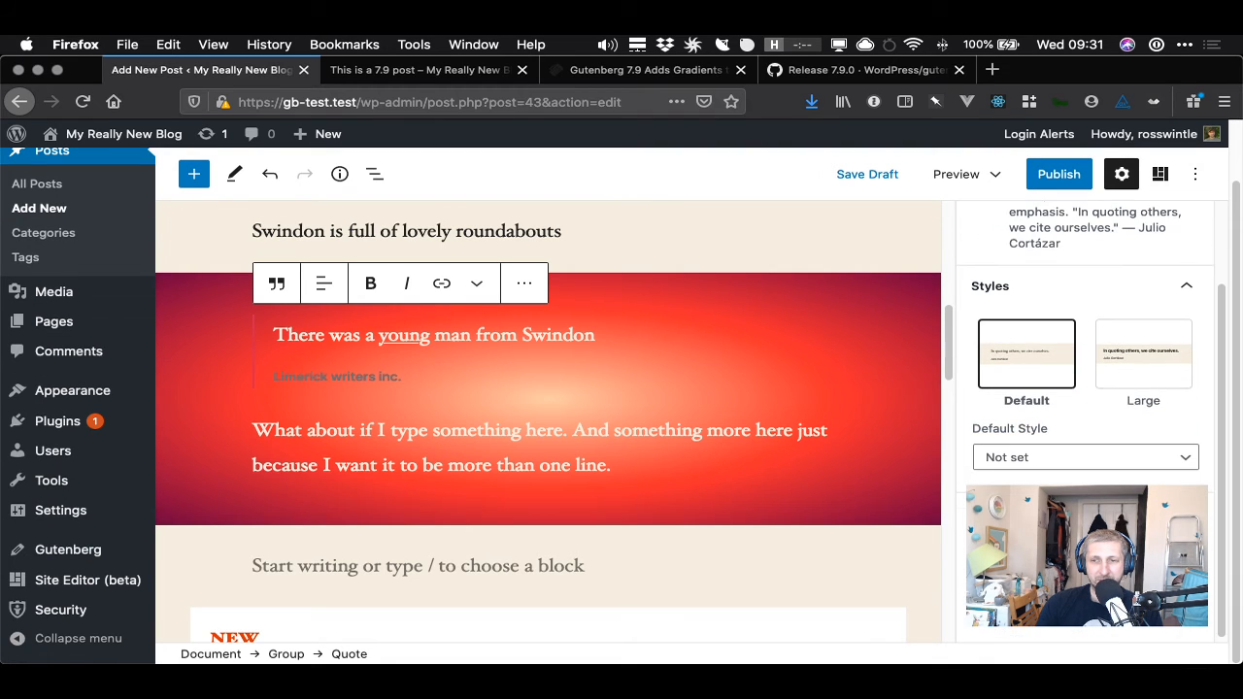
- Switch to the release notes and read the block UI, focus style and permalink enhancement entries
click(835, 72)
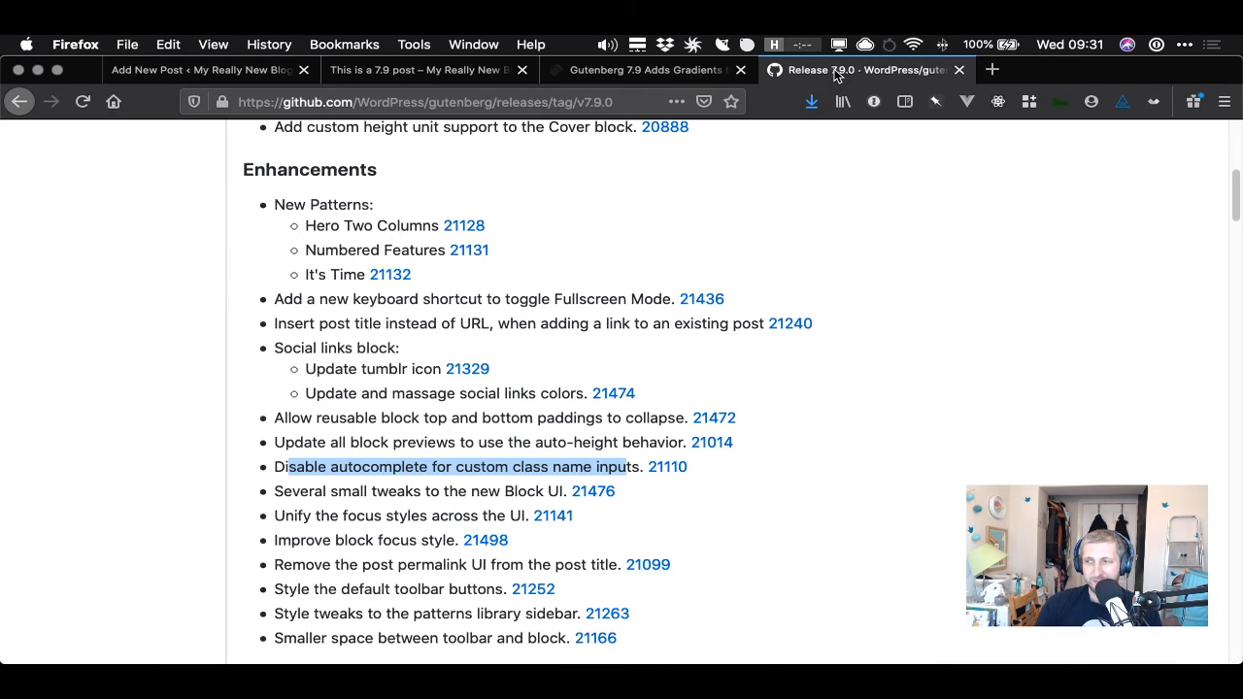
drag(309, 493, 540, 493)
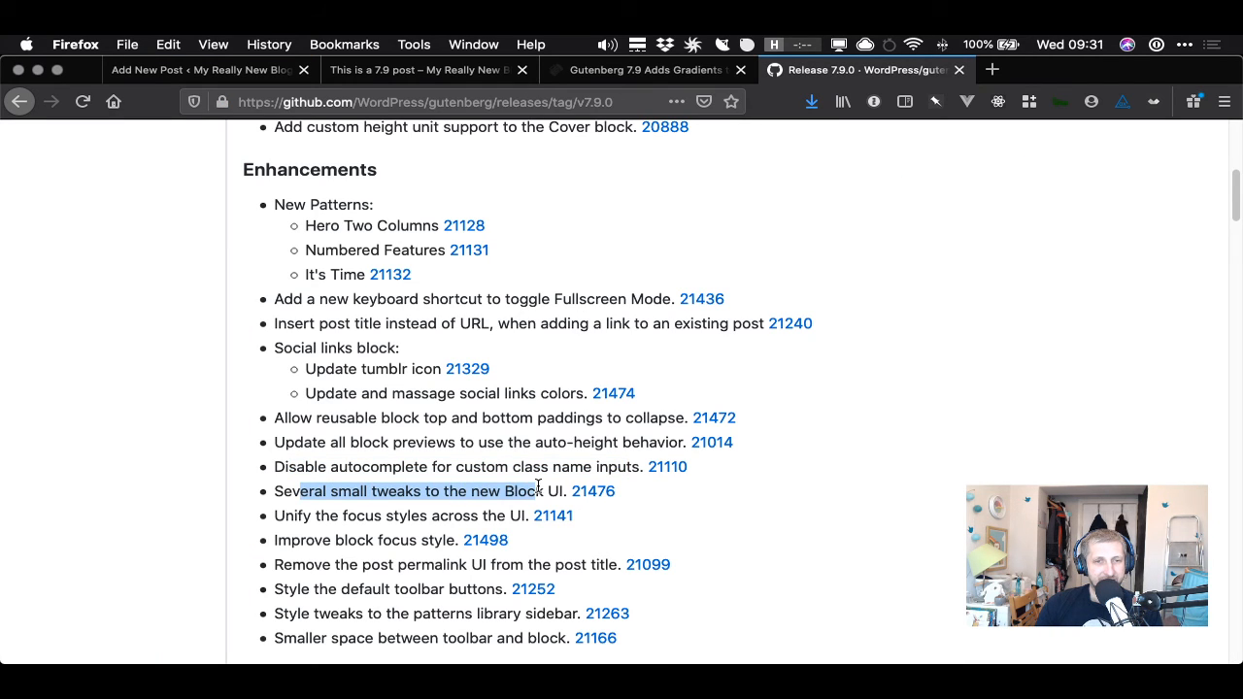
click(475, 496)
drag(305, 518, 478, 515)
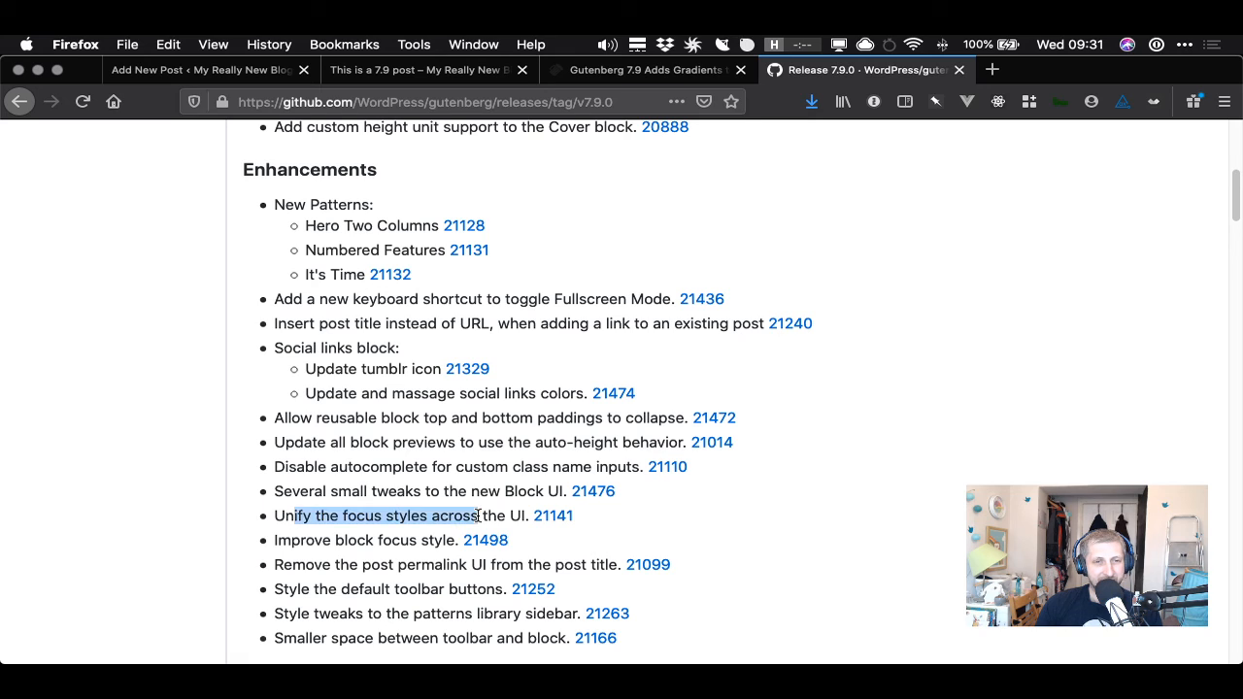
click(355, 534)
drag(301, 541, 448, 543)
drag(285, 564, 622, 565)
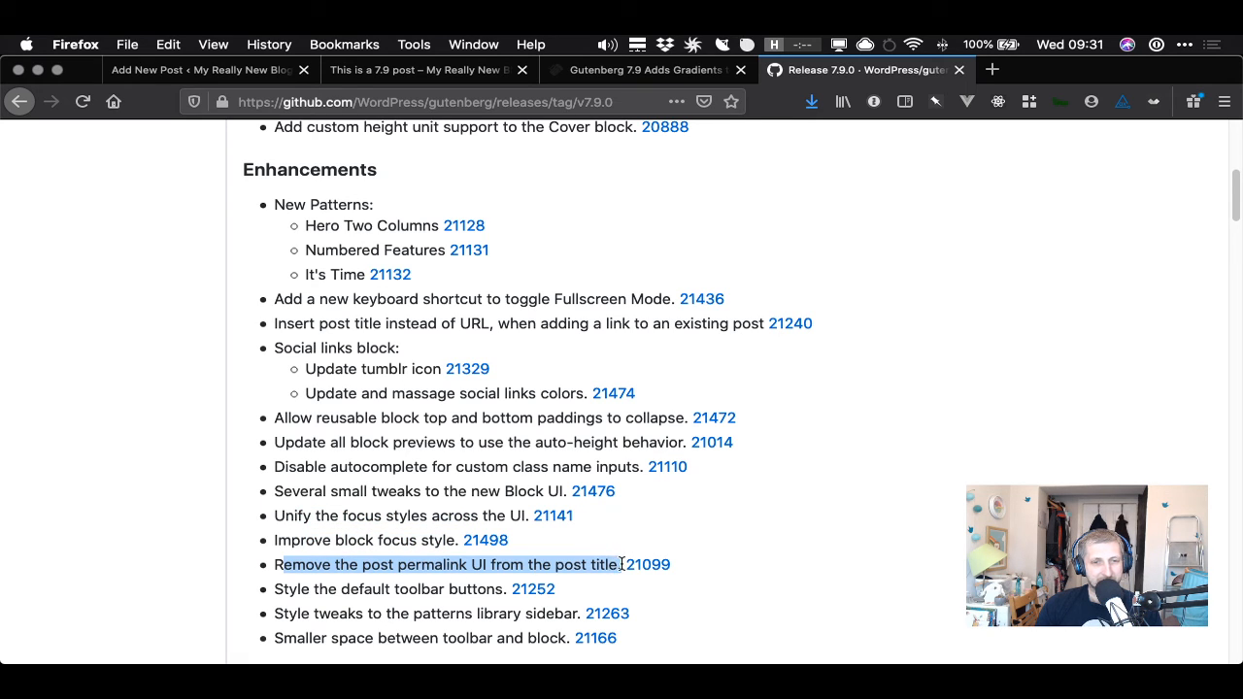
scroll(478, 562, down, 2)
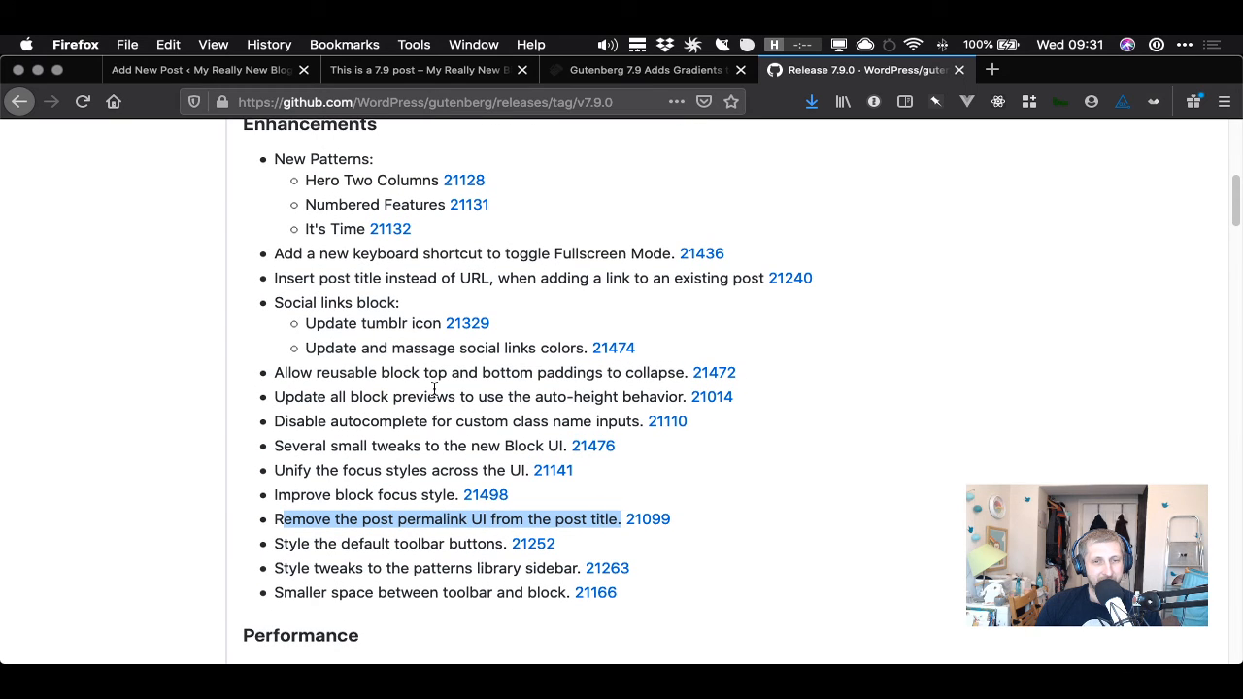
- Return to the editor, show the Document settings and check the post title for the removed permalink UI
click(282, 70)
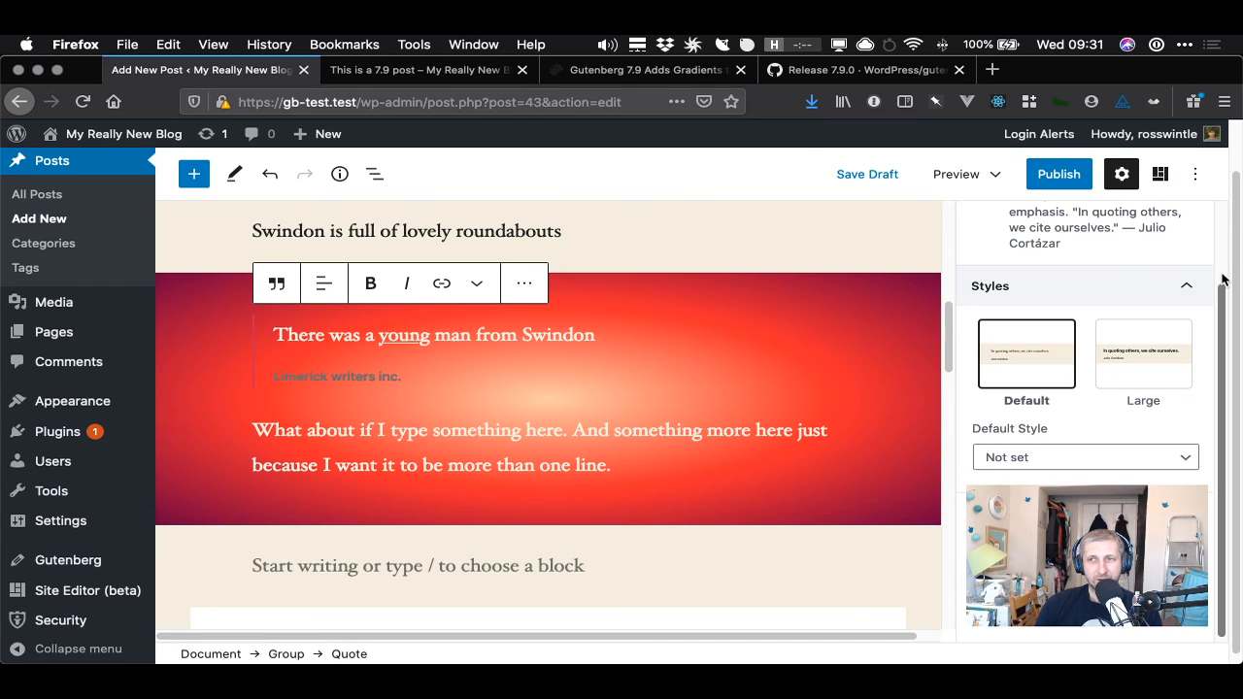
scroll(1156, 261, up, 2)
click(996, 224)
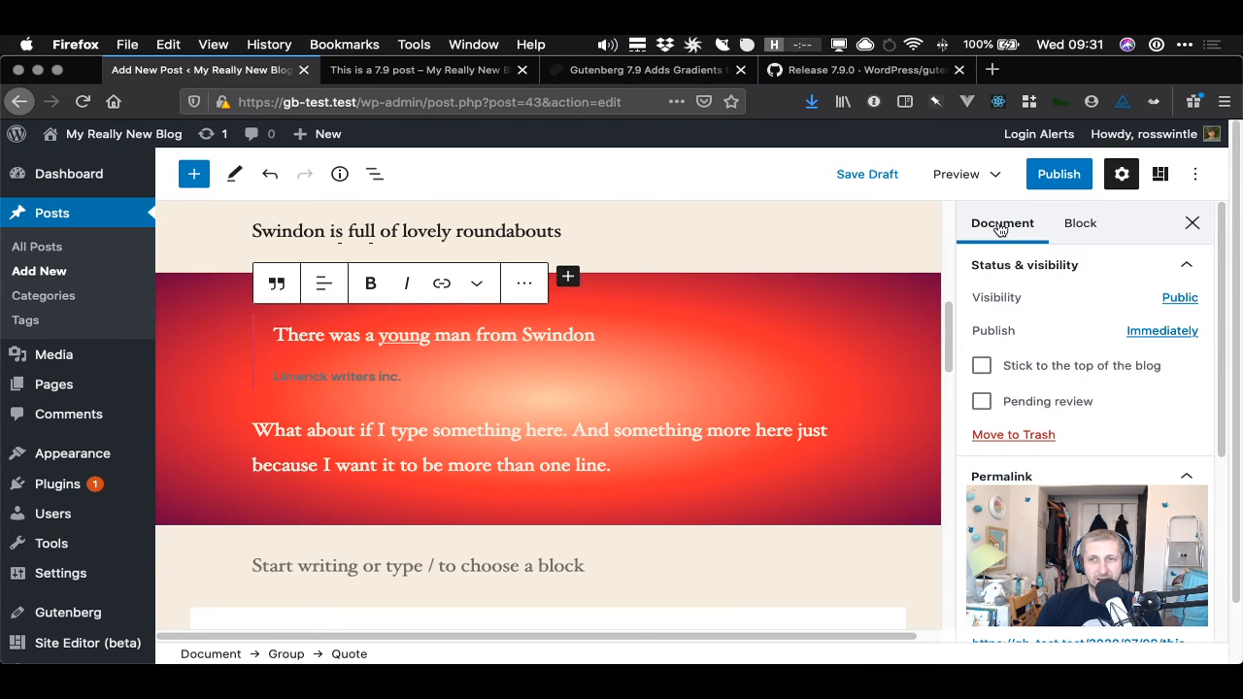
click(1187, 475)
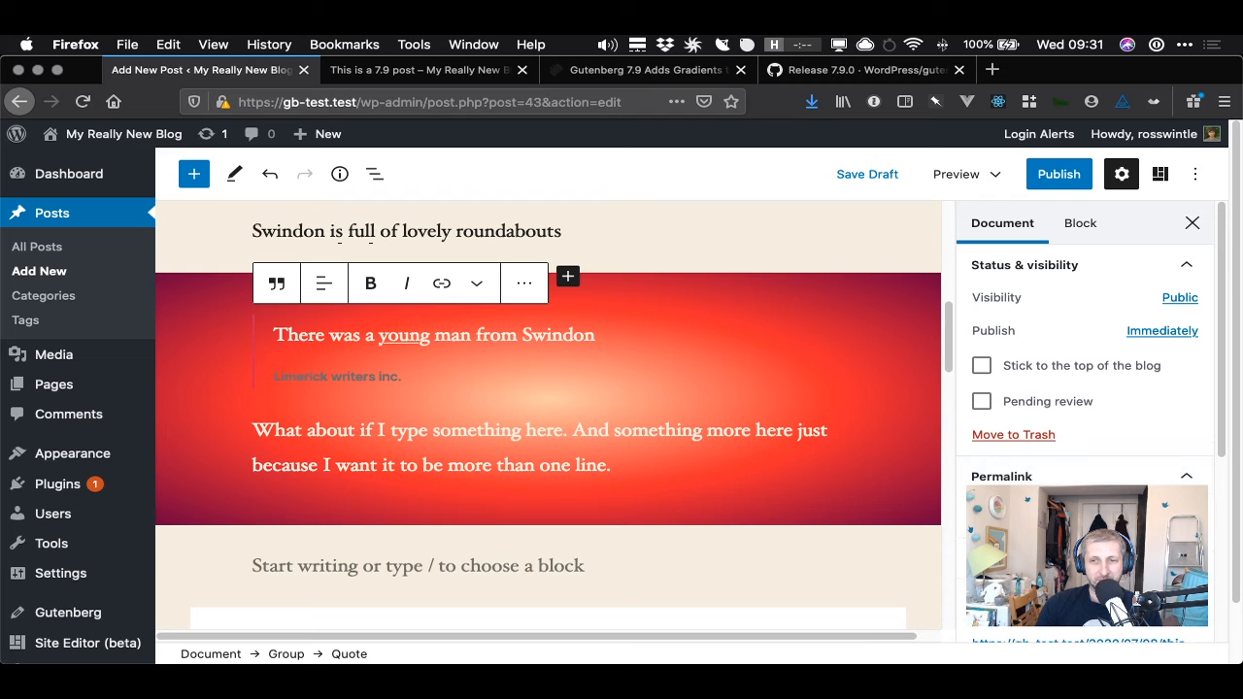
scroll(875, 286, up, 10)
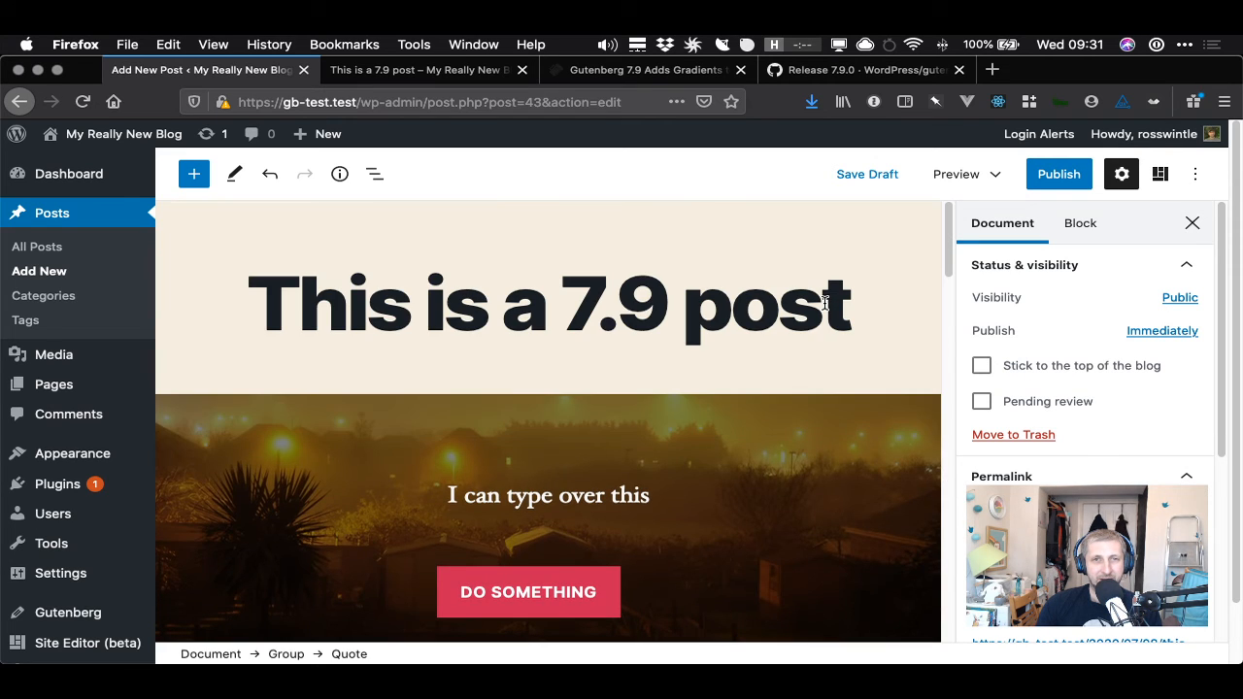
click(778, 306)
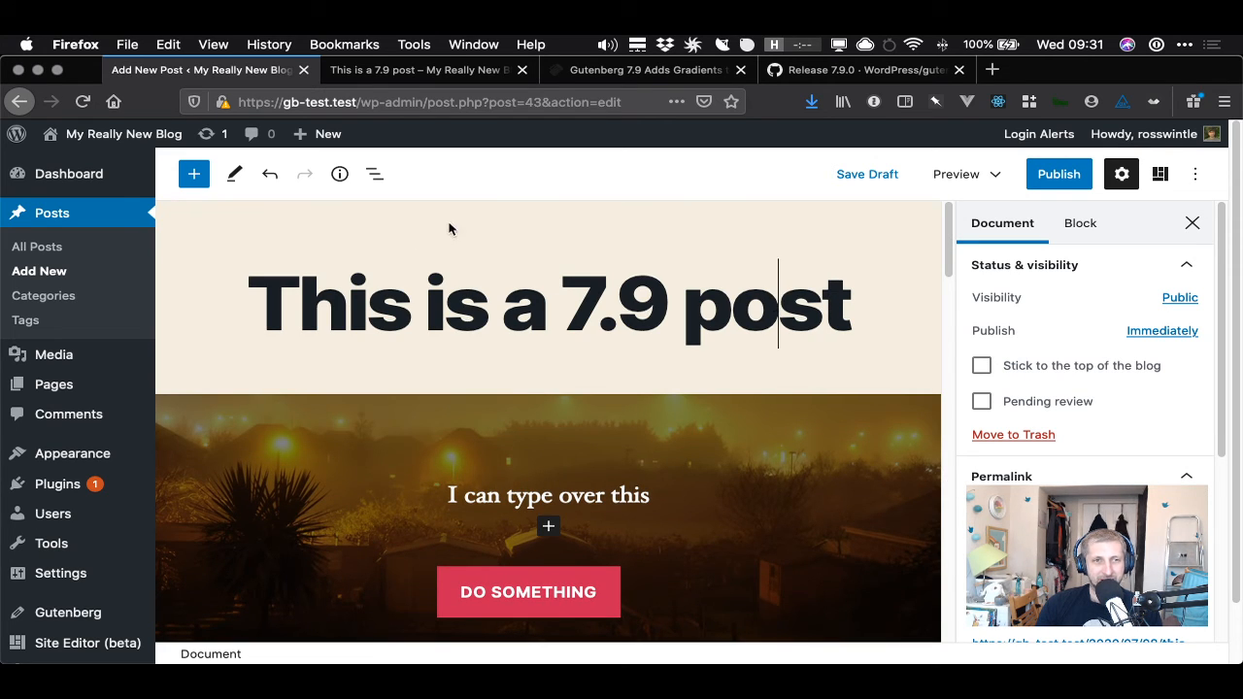
- Switch to the release notes and read the remaining enhancements, performance, bug fix and experiments entries
click(853, 75)
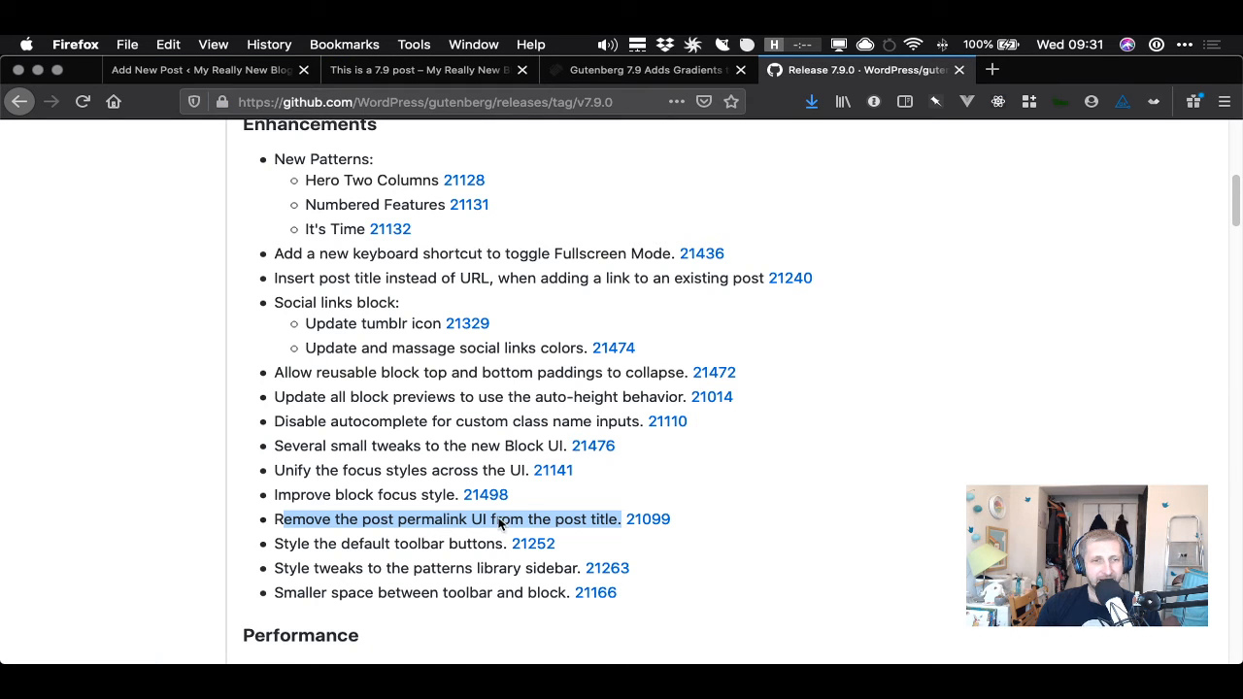
click(278, 545)
drag(279, 545, 496, 547)
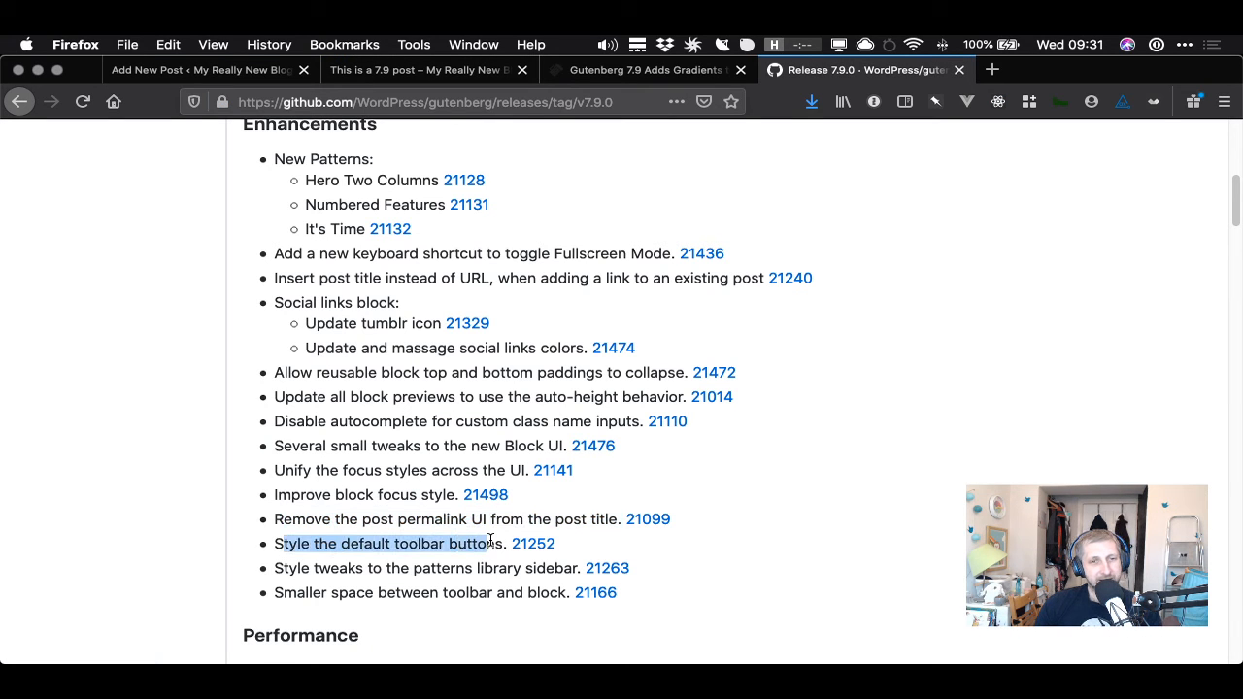
click(496, 547)
drag(283, 573, 555, 568)
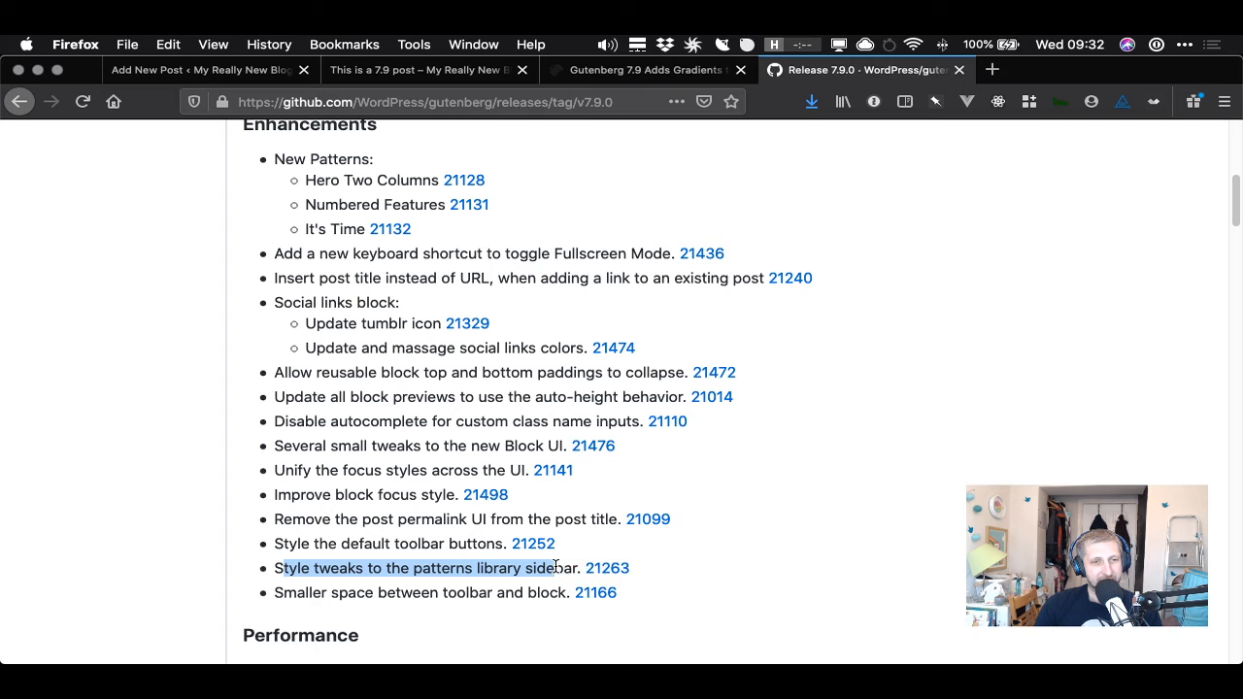
click(555, 569)
drag(284, 594, 560, 593)
scroll(556, 569, down, 5)
scroll(556, 570, down, 20)
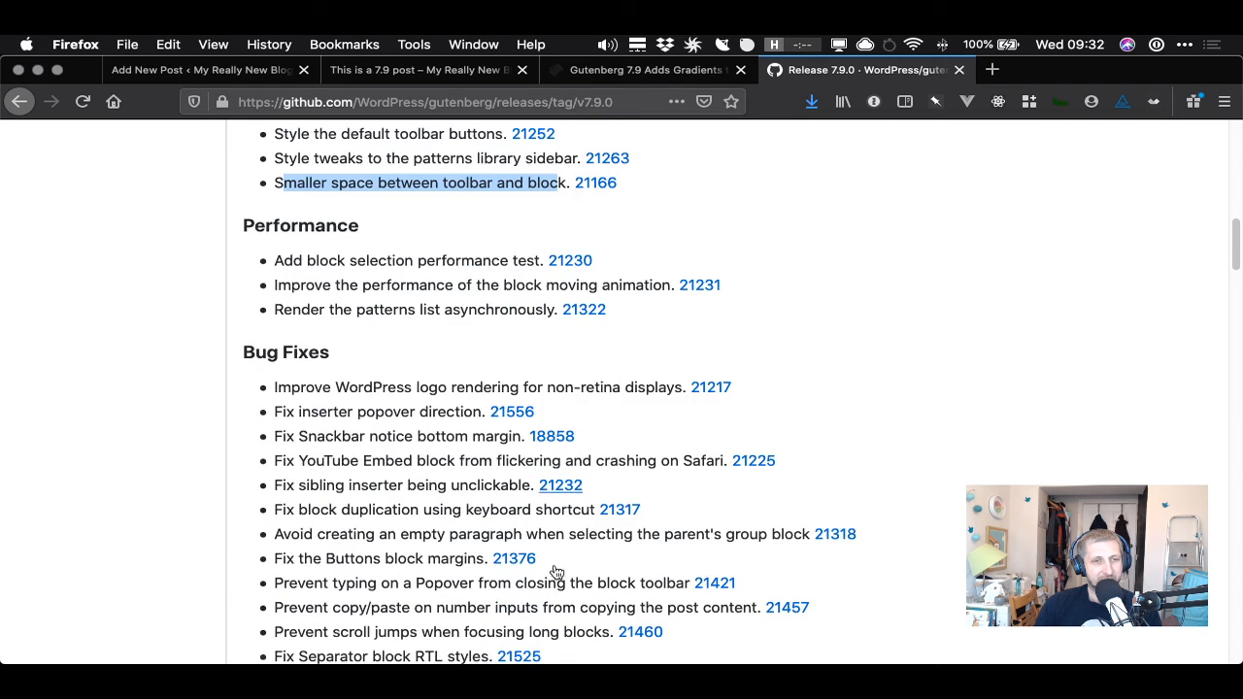
scroll(539, 561, down, 8)
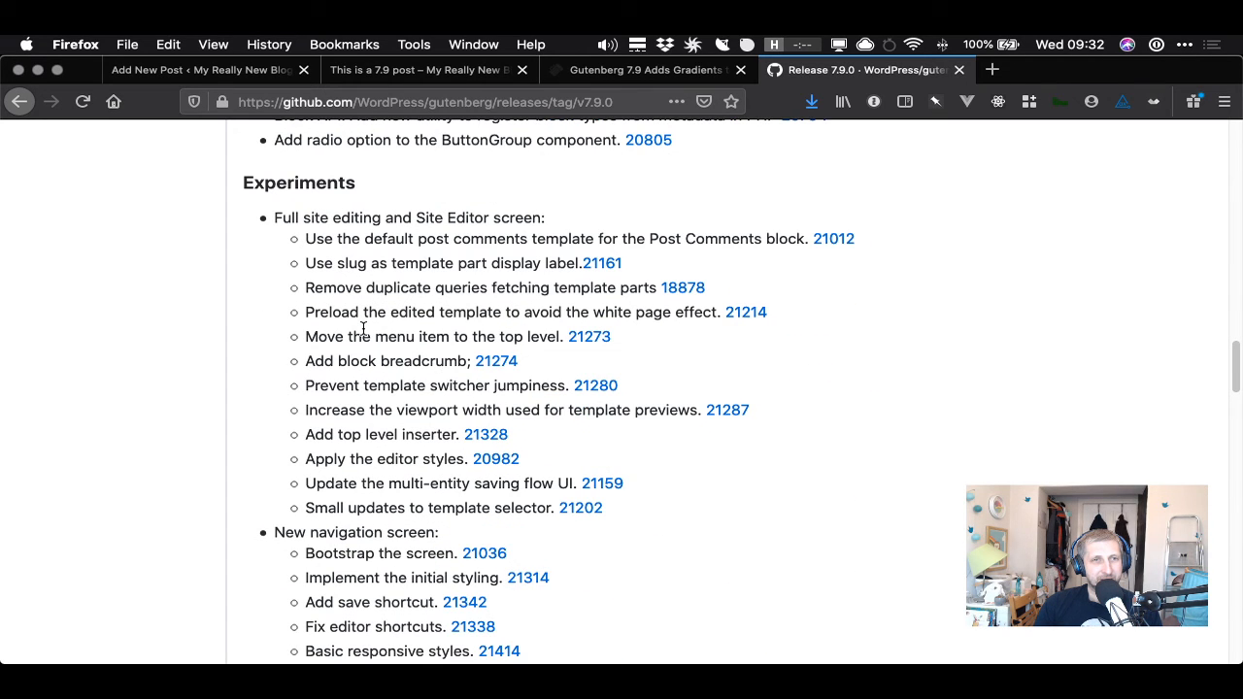
scroll(364, 331, down, 1)
drag(324, 228, 613, 228)
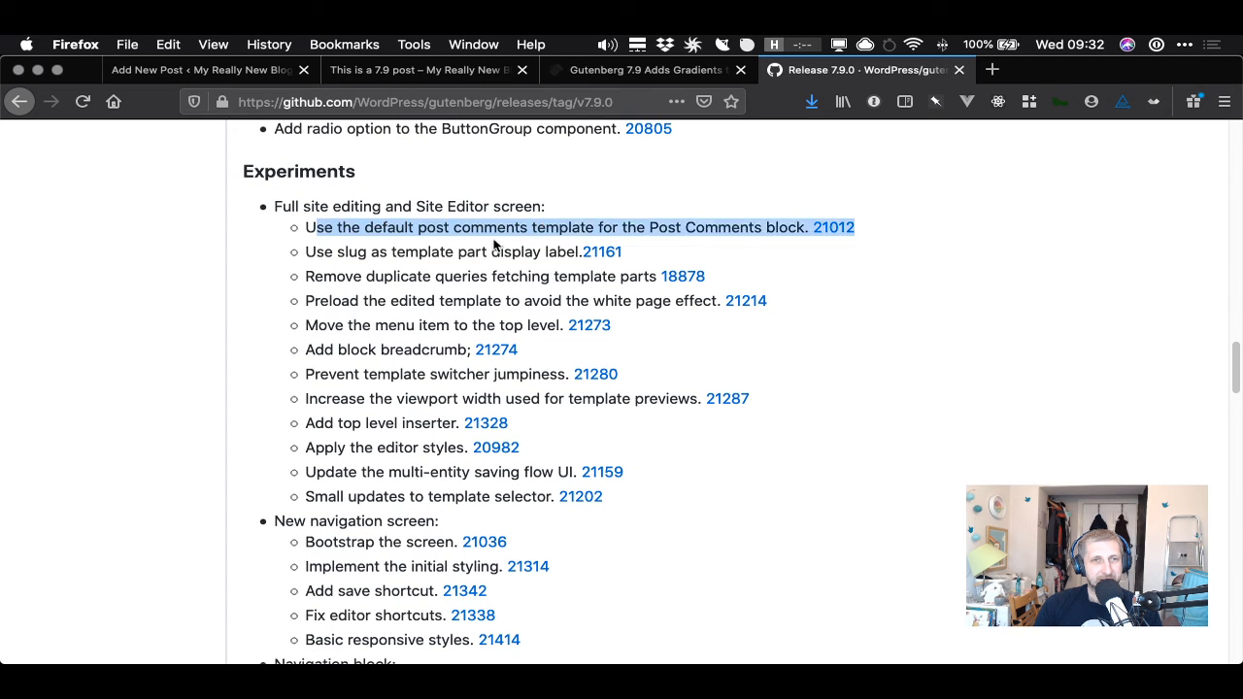
click(613, 227)
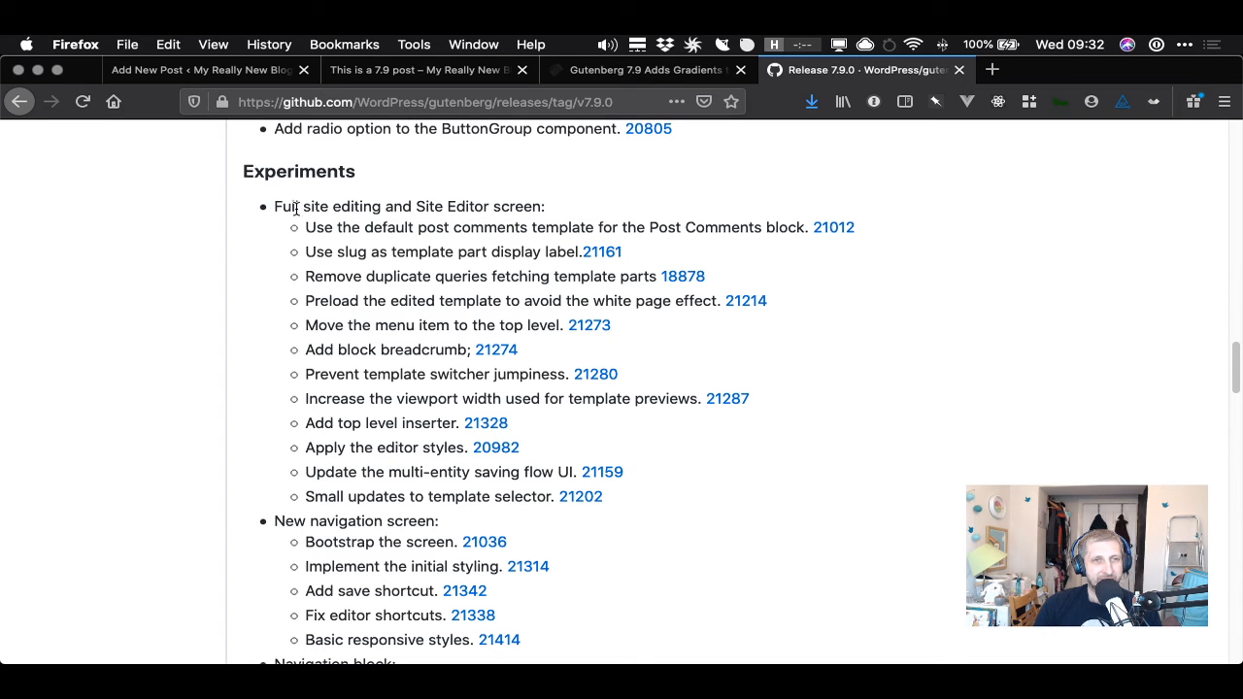
- Return to the post editor and save the post as a draft
drag(280, 207, 362, 207)
click(235, 72)
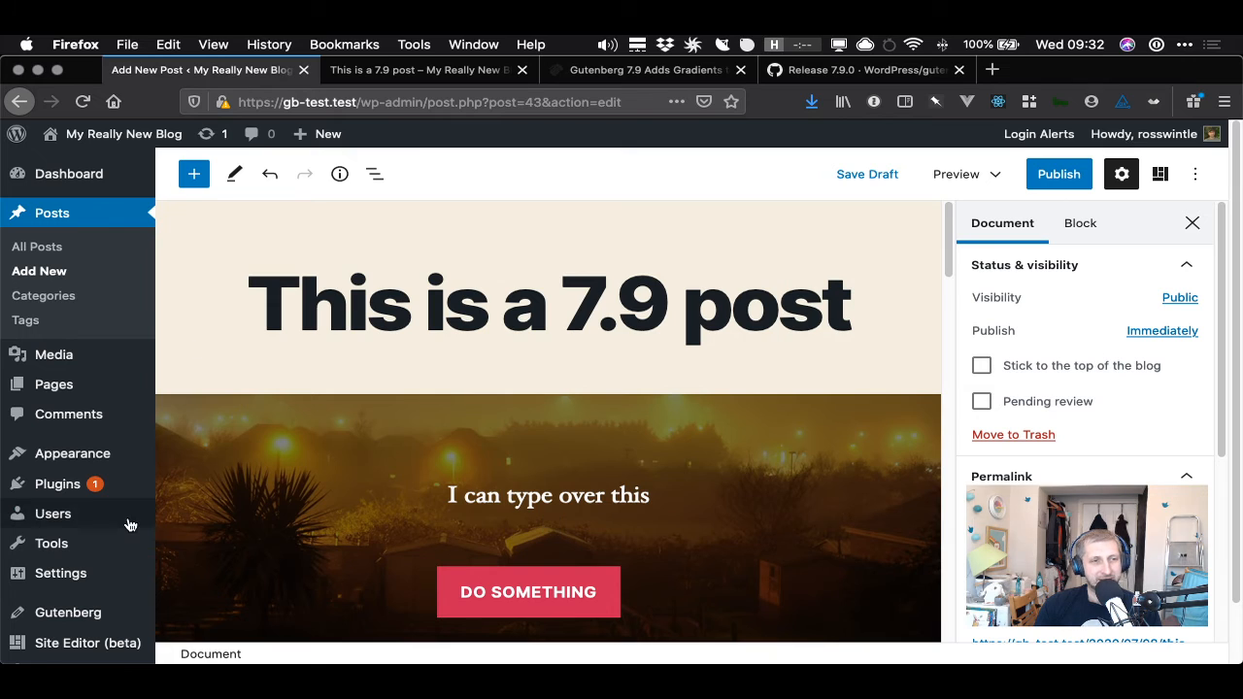
mouse_move(104, 527)
mouse_move(83, 555)
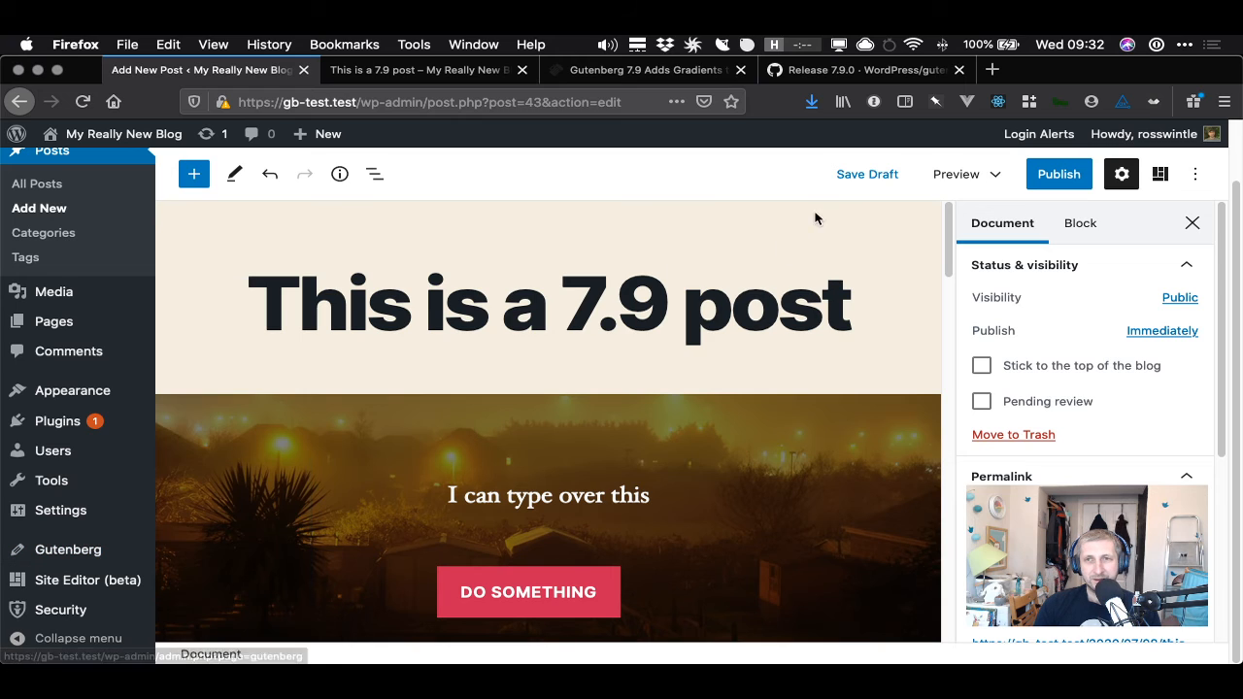
click(888, 173)
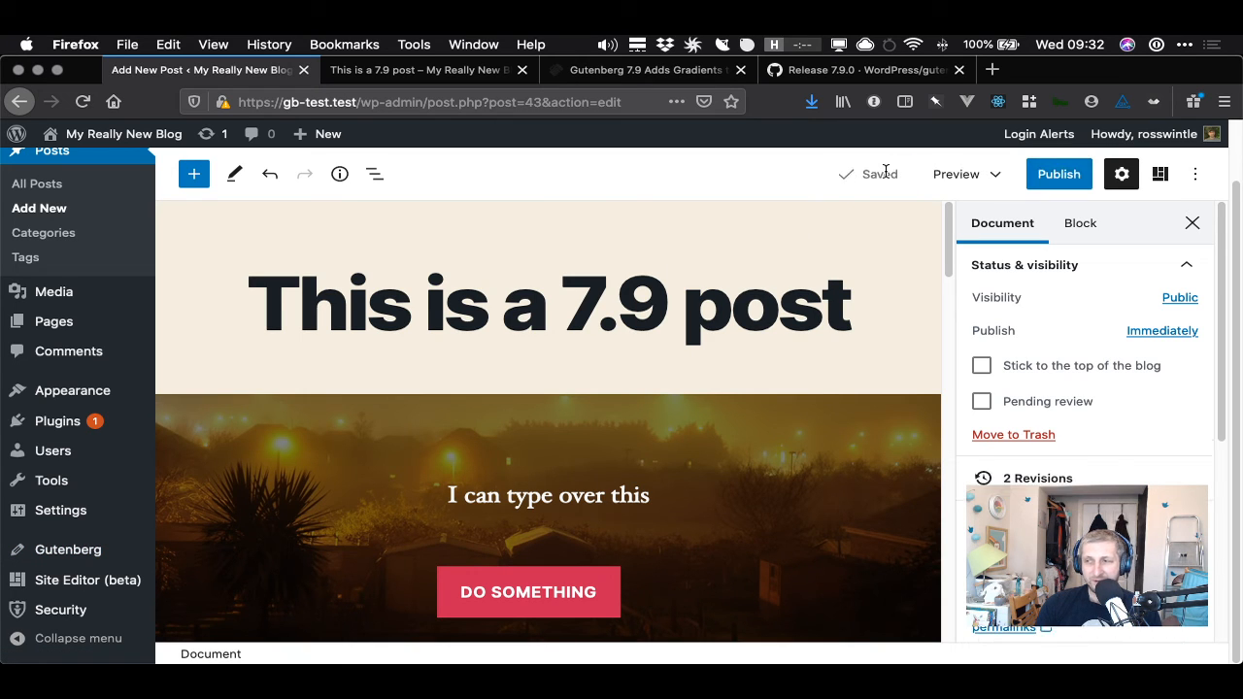
- Open the Gutenberg Experiments settings, enable the Navigation screen and save the changes
mouse_move(58, 550)
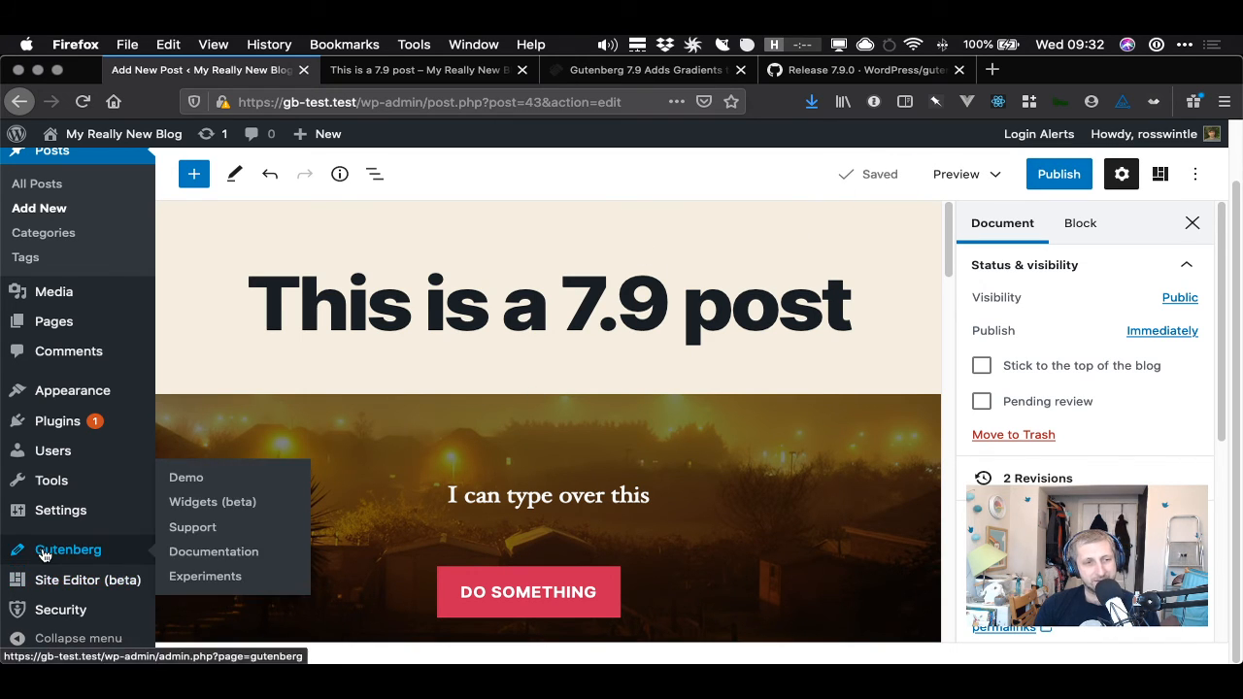
click(204, 578)
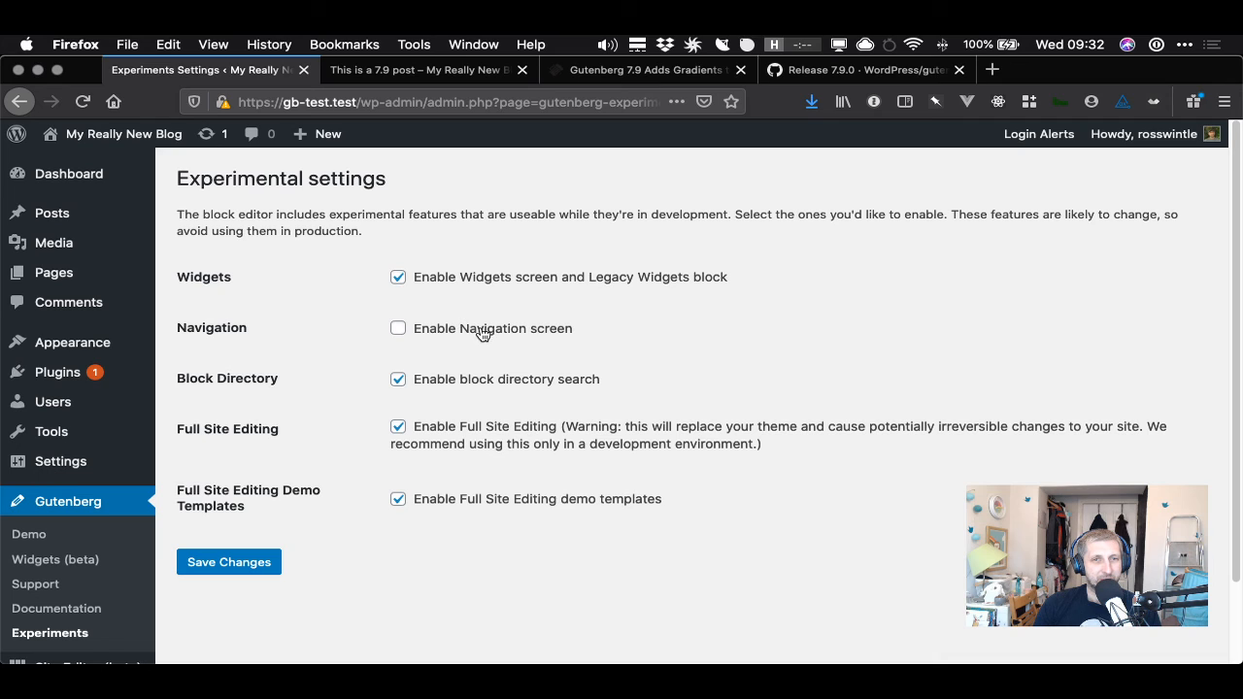
click(405, 328)
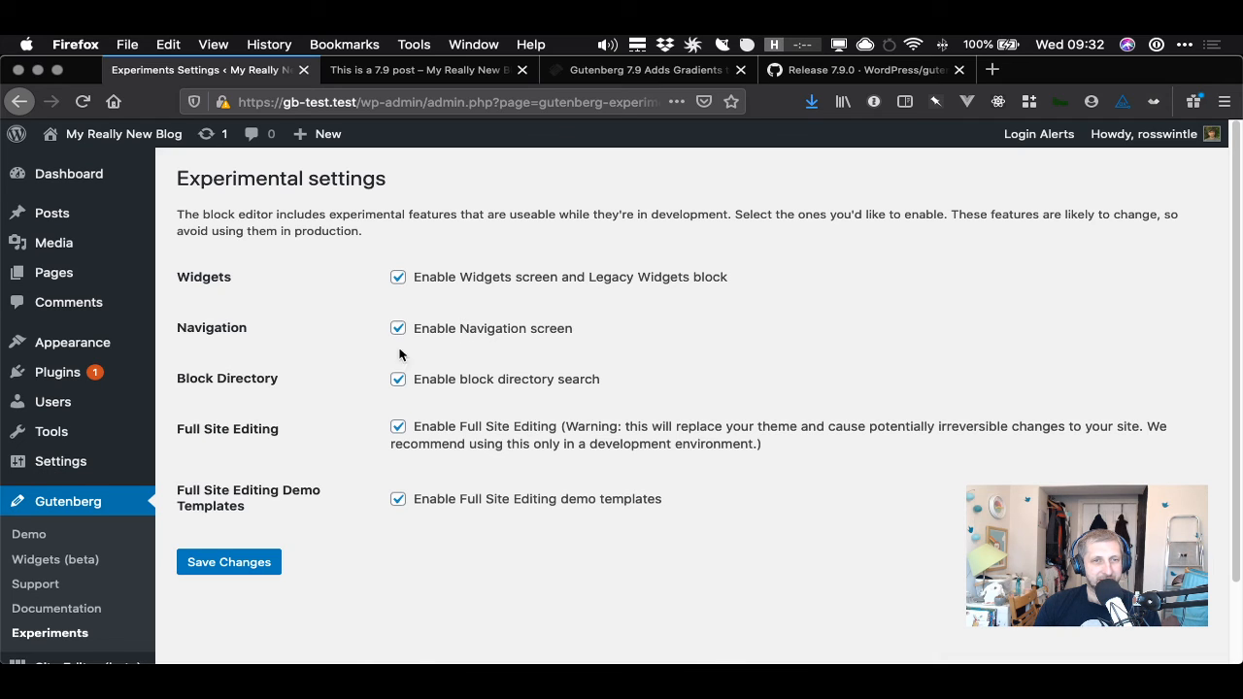
click(251, 573)
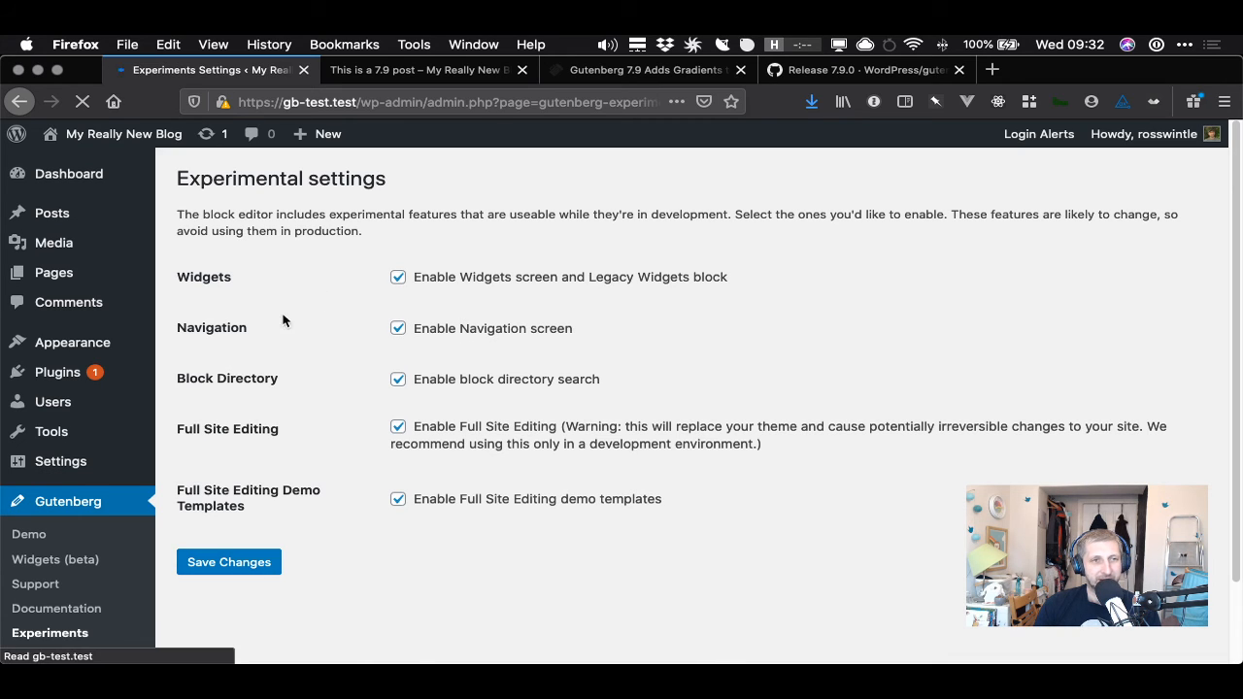
- Read the Full Site Editing and Navigation experiment option descriptions
drag(437, 467, 641, 486)
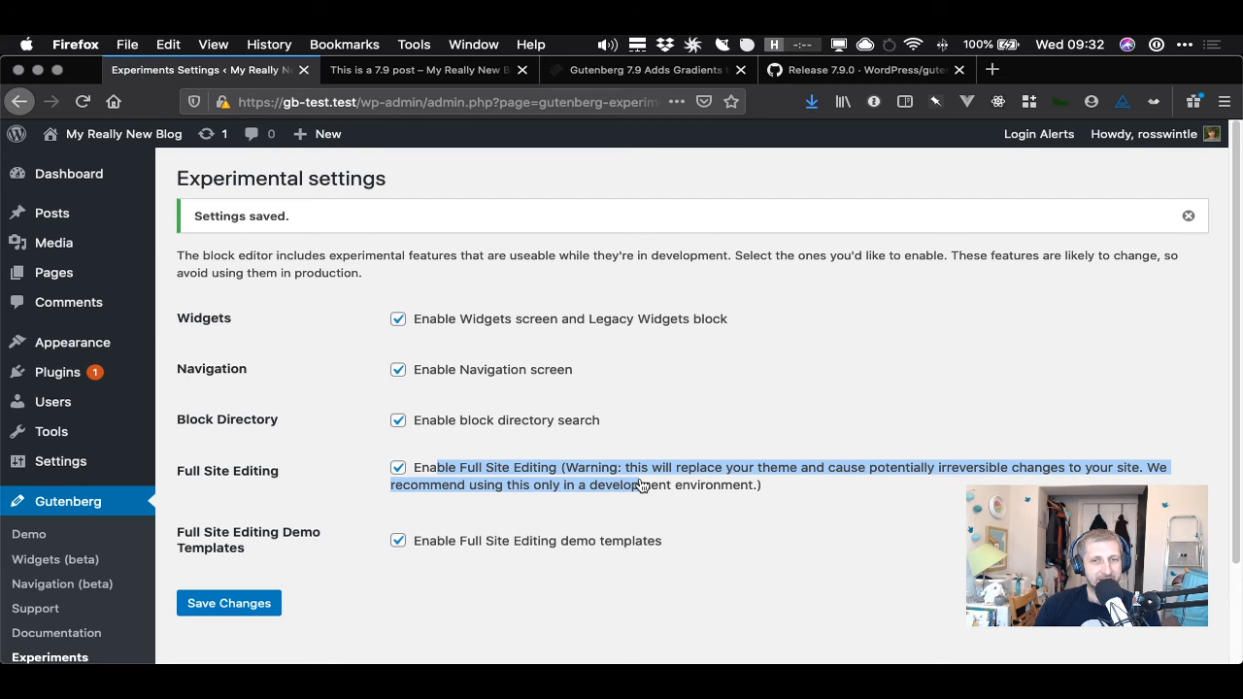
click(775, 488)
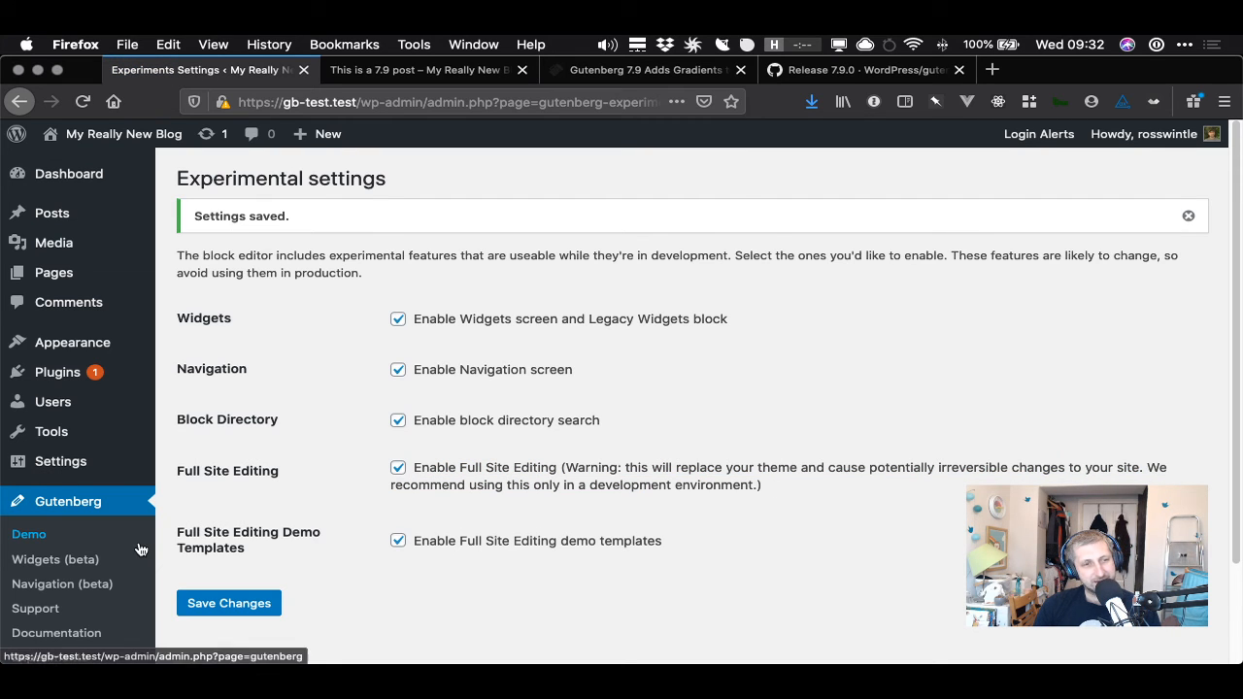
scroll(63, 583, down, 2)
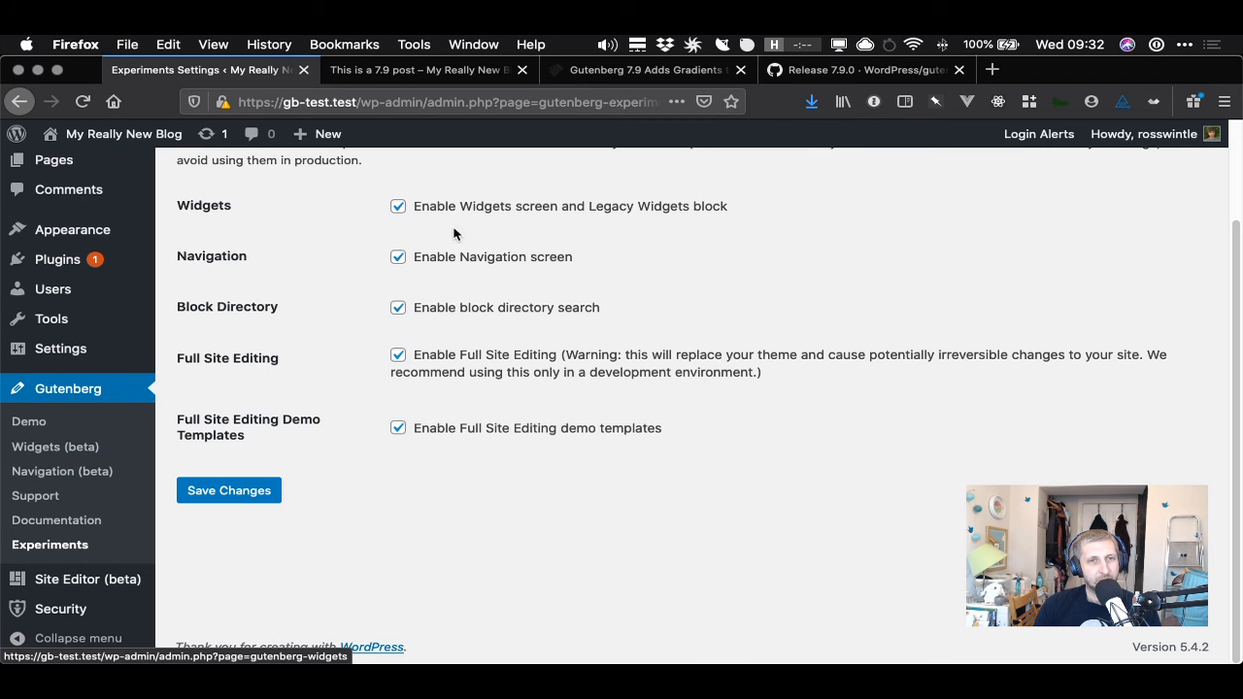
drag(449, 258, 575, 257)
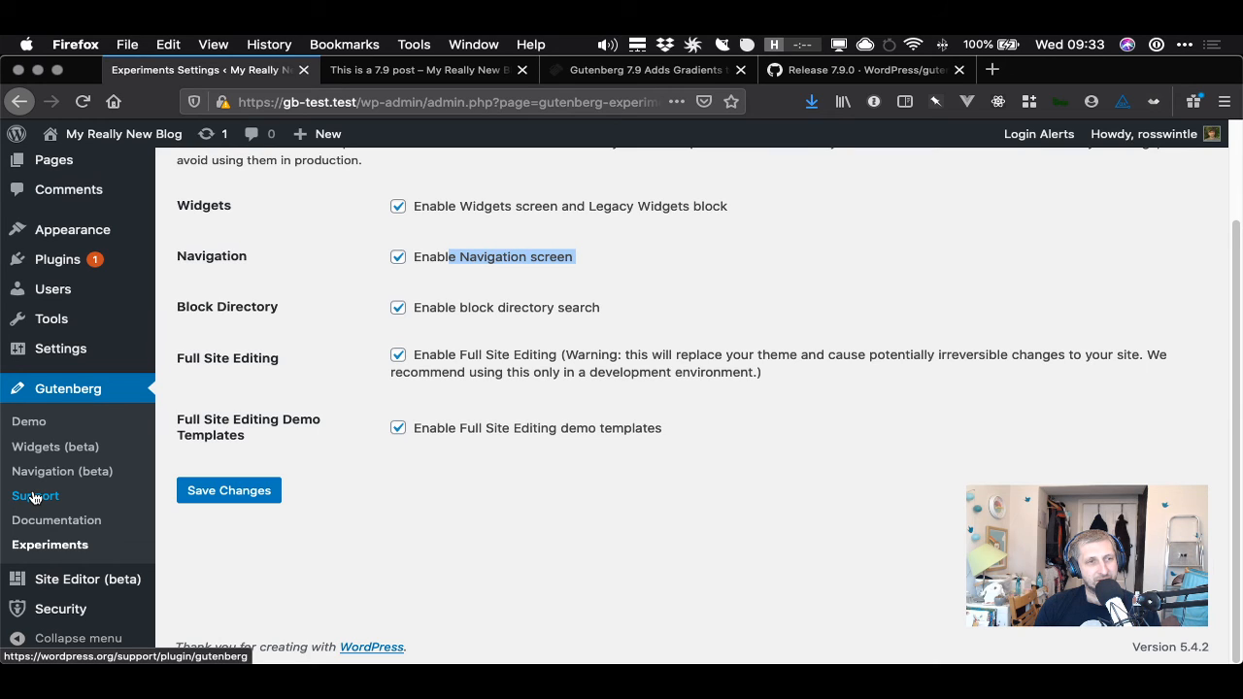
- Open the Site Editor (beta) and scroll through the front-page template
click(73, 584)
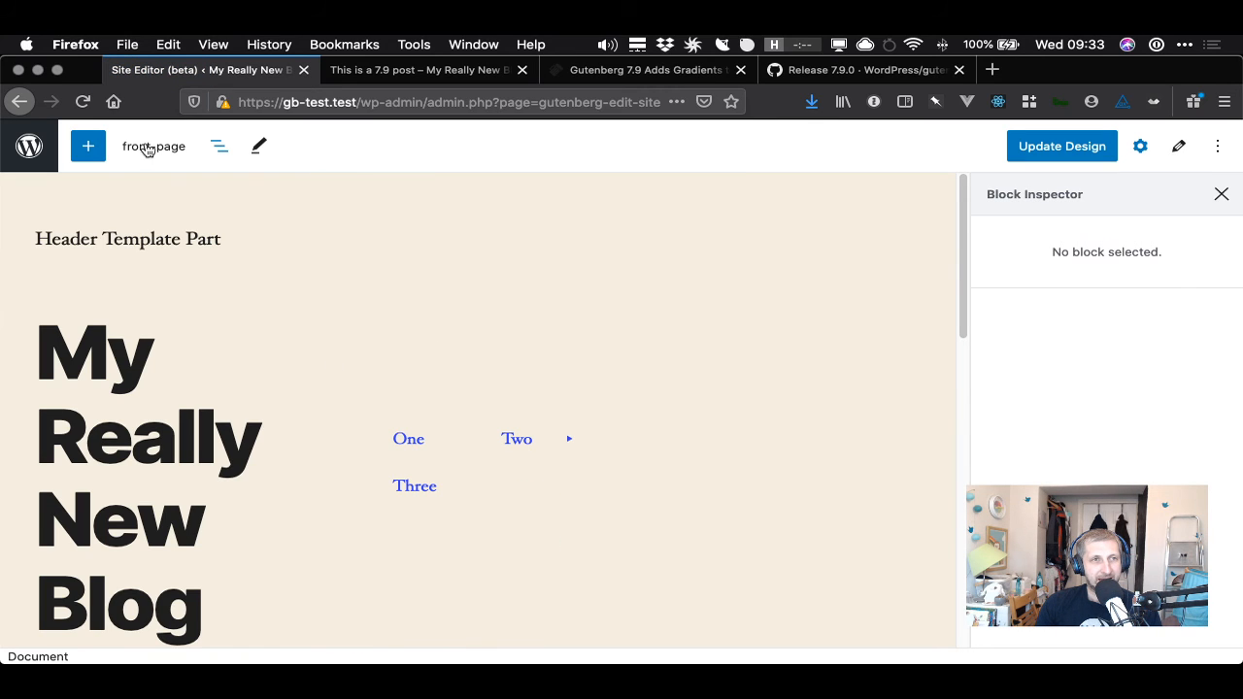
scroll(417, 455, down, 10)
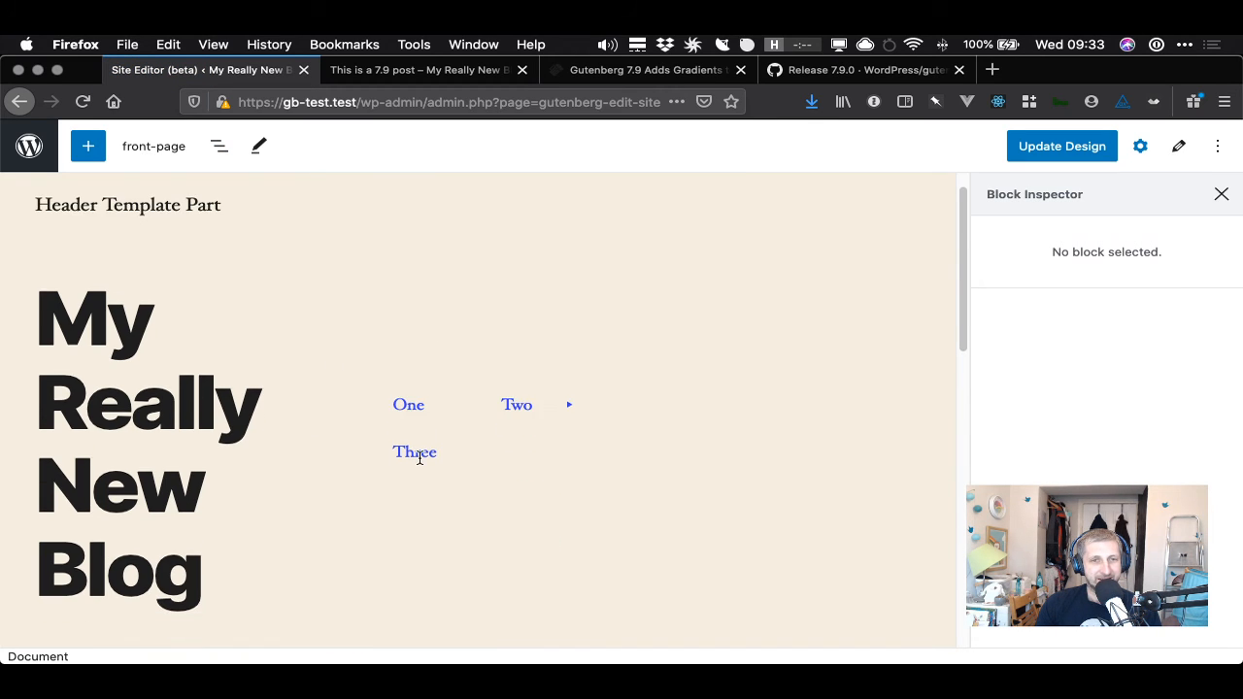
scroll(420, 463, up, 10)
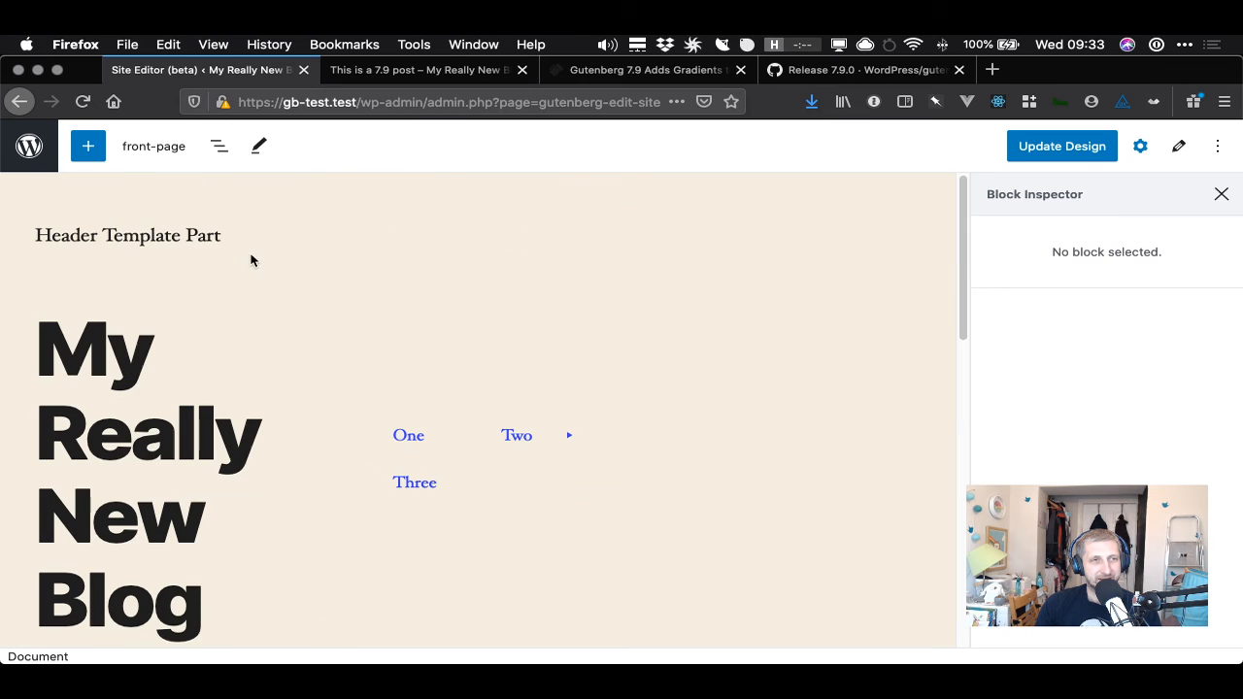
- Try adding a new template with the slug archive through the template switcher, then close the dialog
click(88, 146)
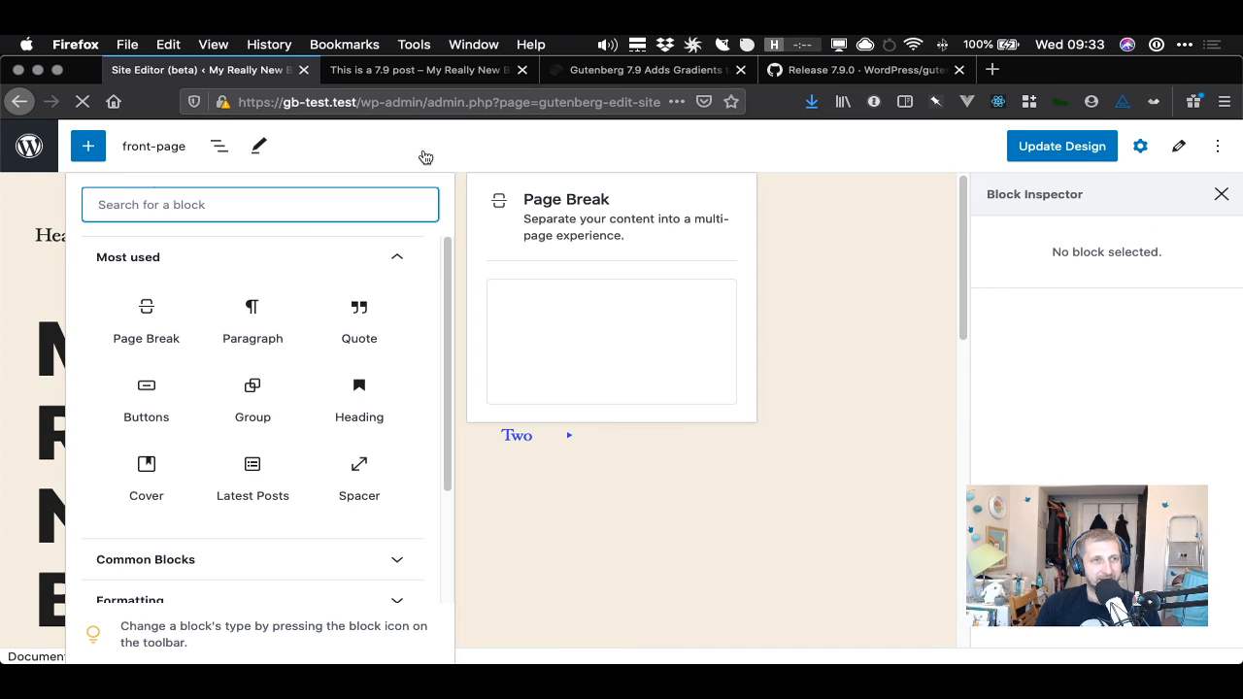
click(155, 145)
click(158, 147)
mouse_move(224, 224)
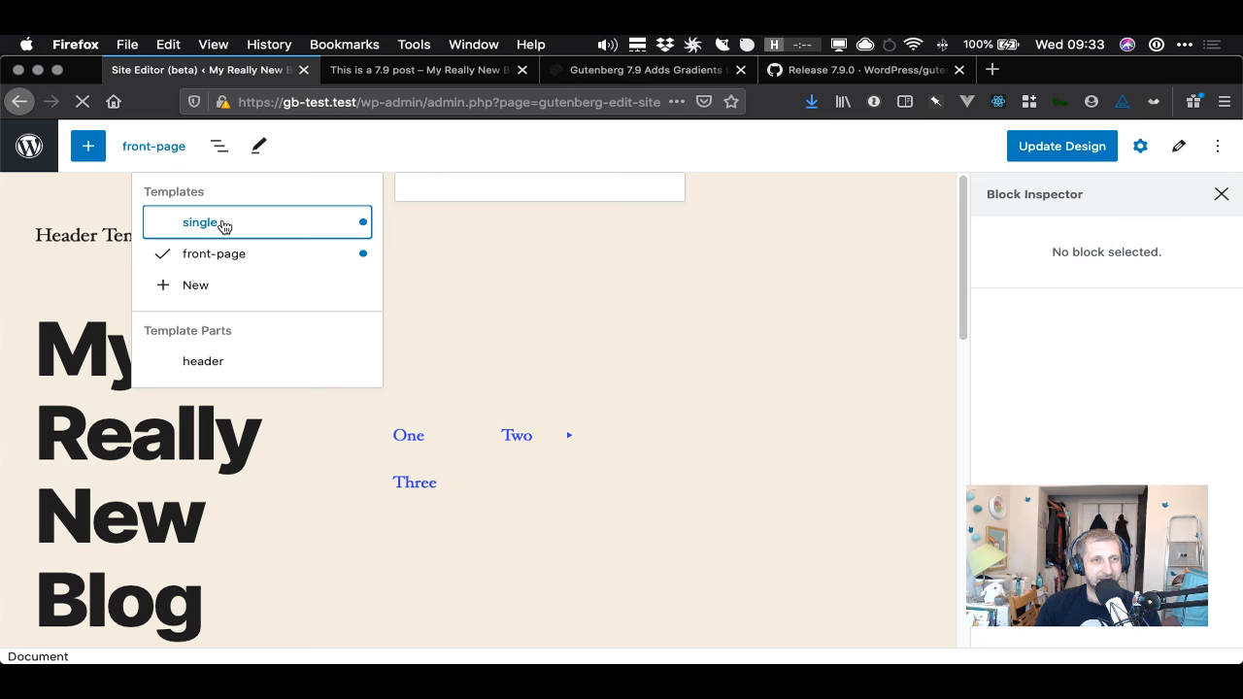
click(206, 288)
click(552, 409)
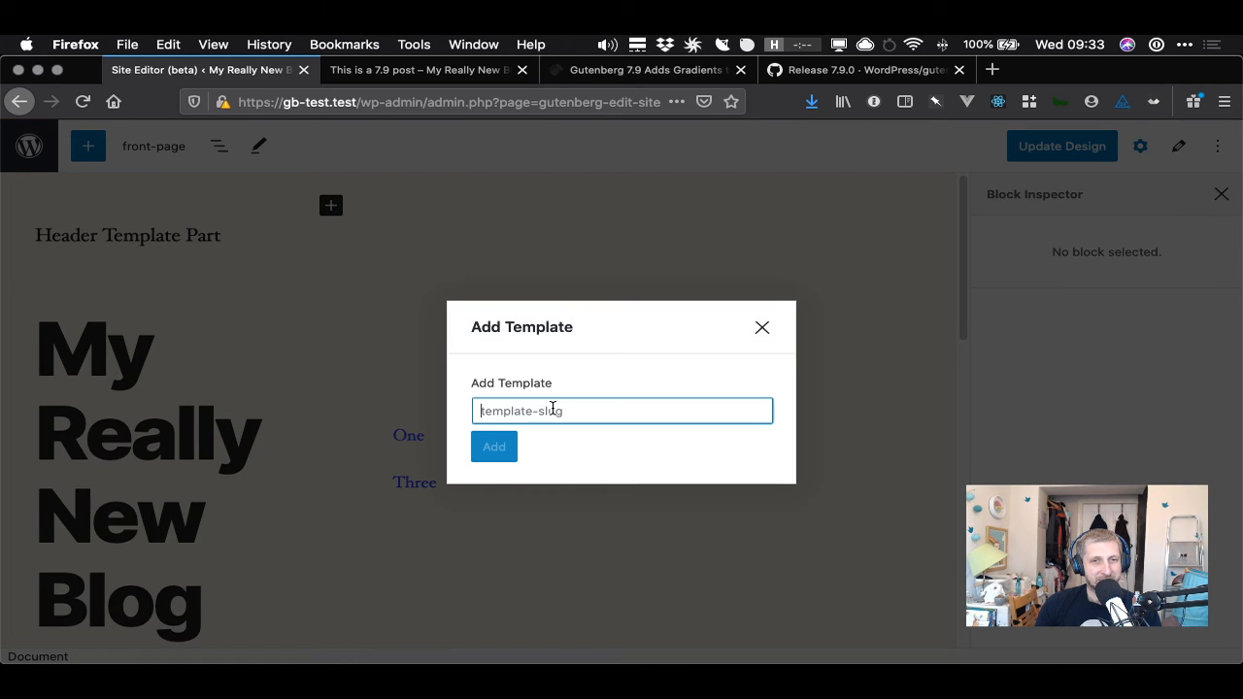
text(archive)
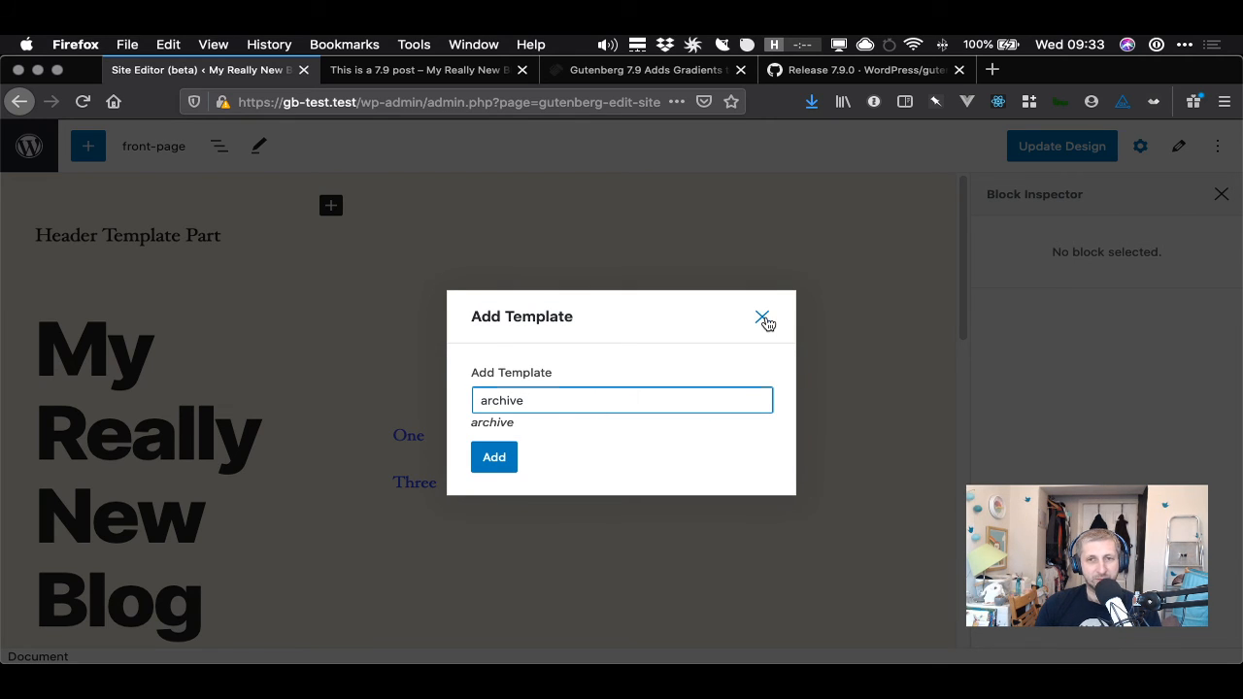
click(764, 318)
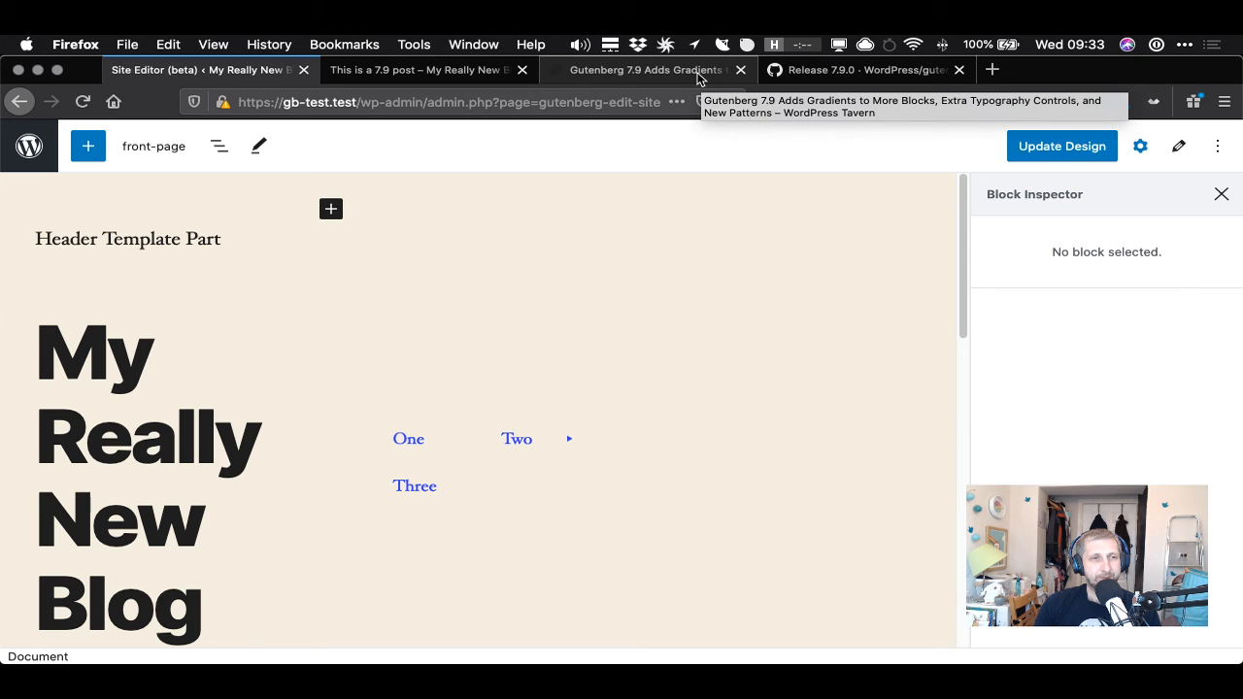
- Switch to the release notes and read the full site editing experiment entries
click(700, 77)
click(801, 72)
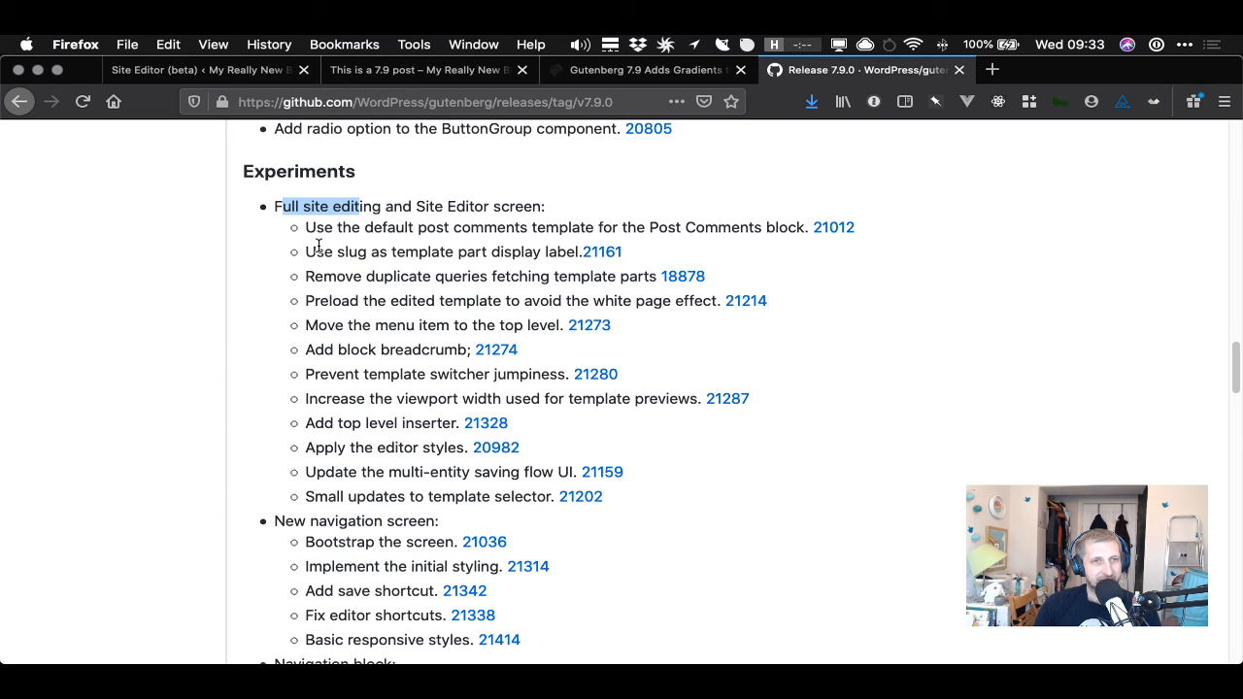
drag(316, 233, 498, 229)
click(379, 251)
drag(329, 252, 557, 252)
click(550, 258)
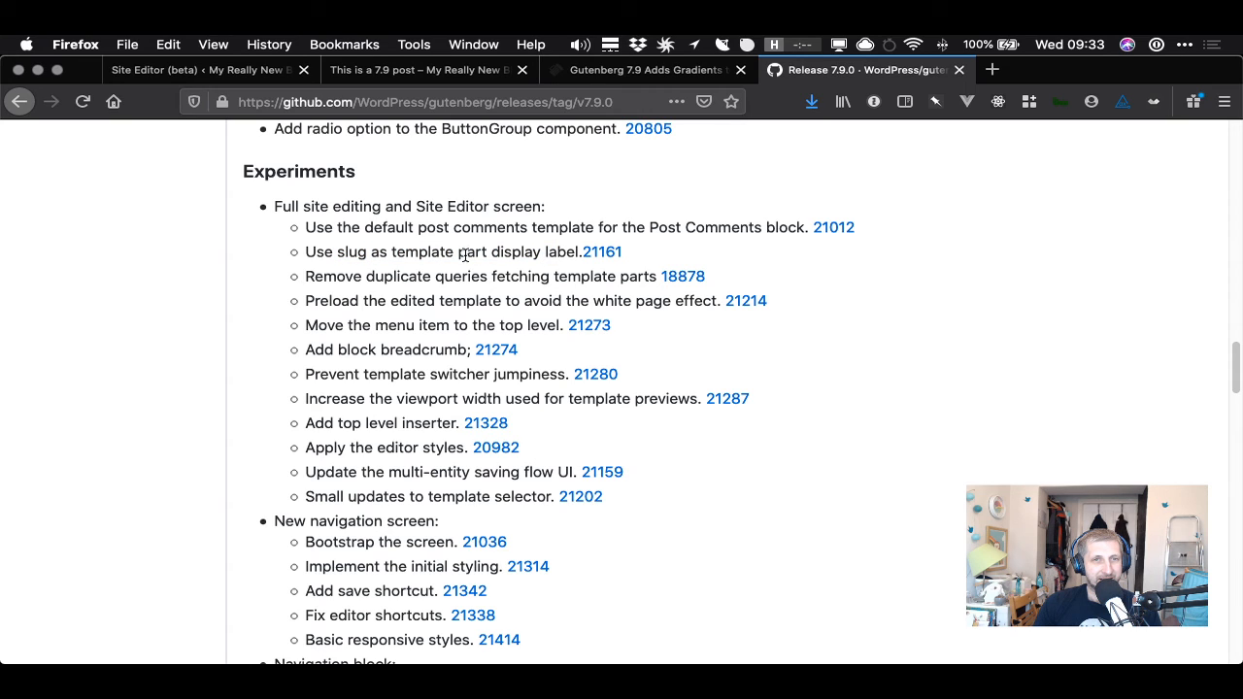
- Compare the Site Editor with the release notes' template-part query and template preloading entries
click(199, 71)
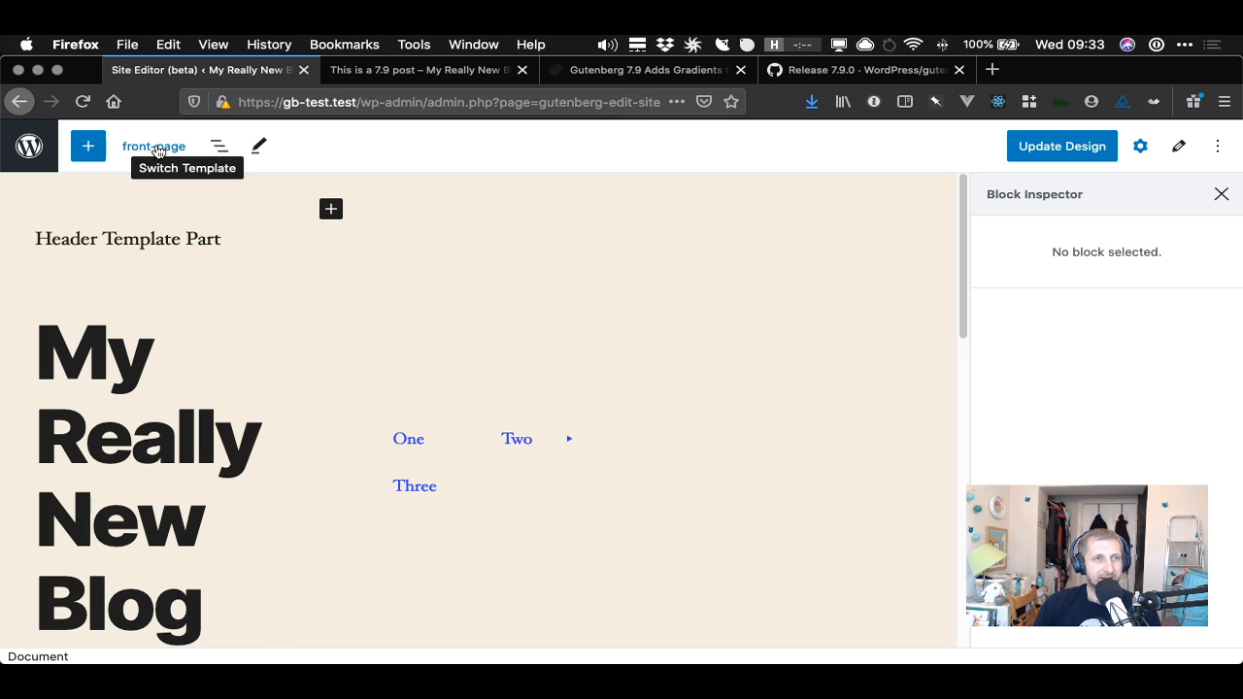
click(856, 72)
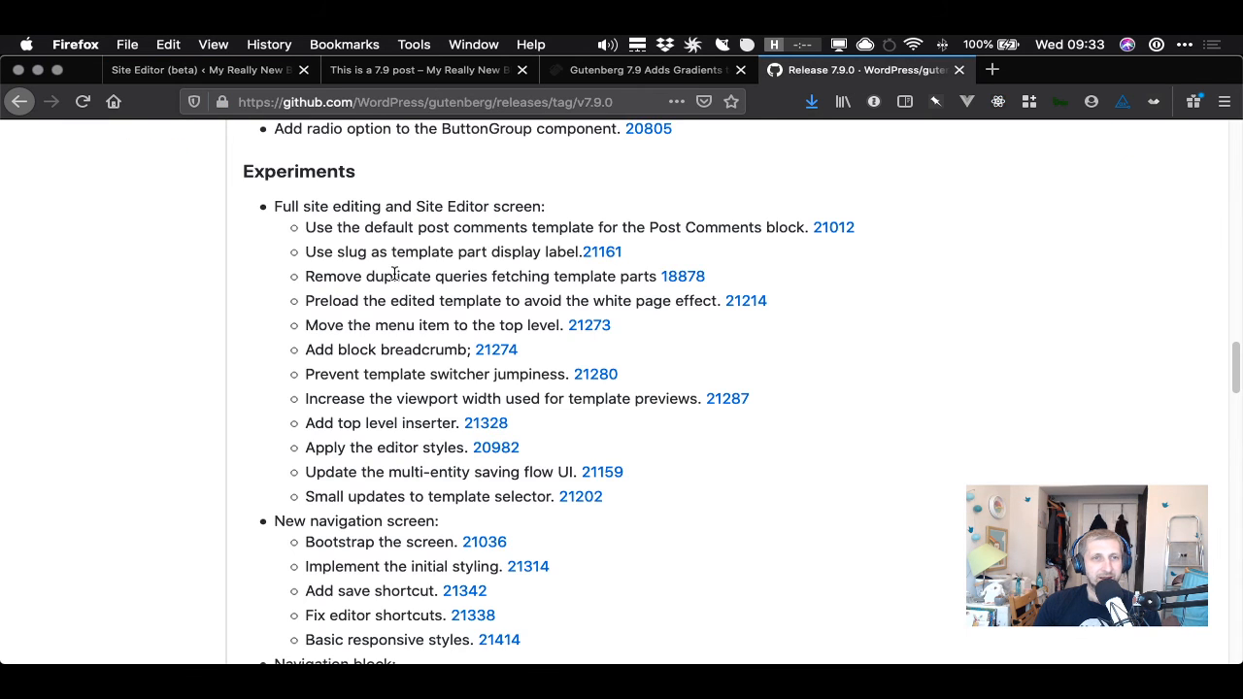
drag(312, 275, 650, 279)
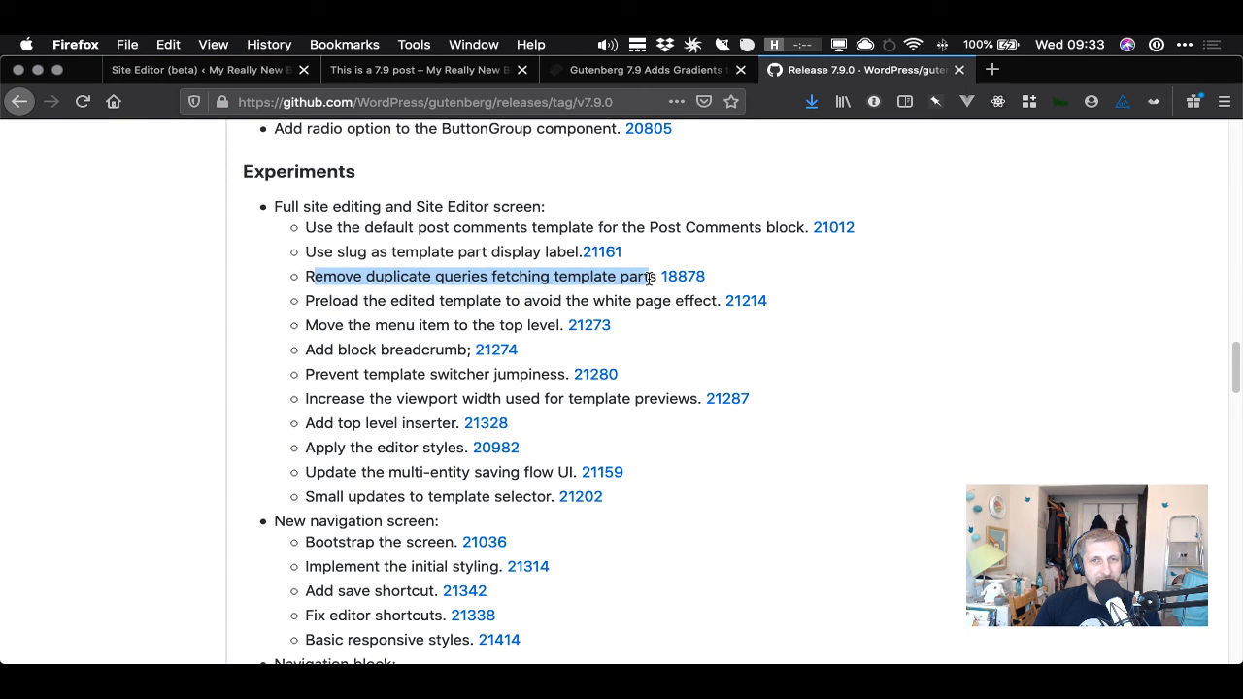
click(650, 279)
drag(307, 300, 724, 303)
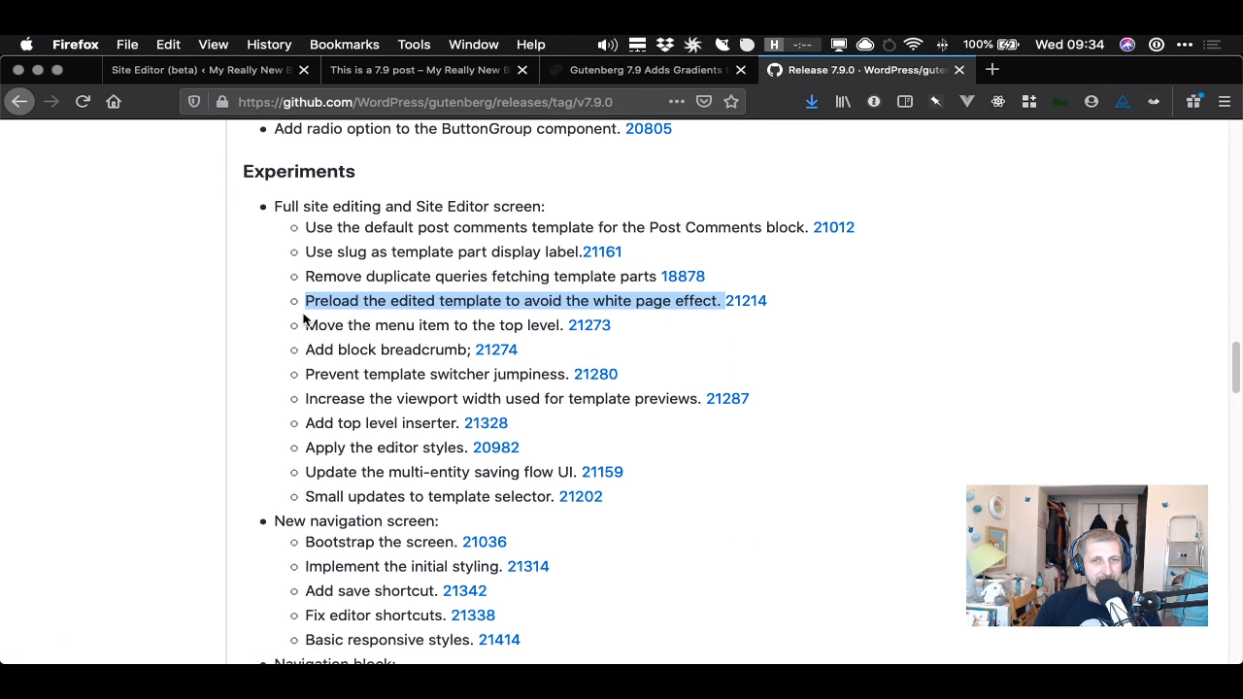
drag(318, 325, 536, 325)
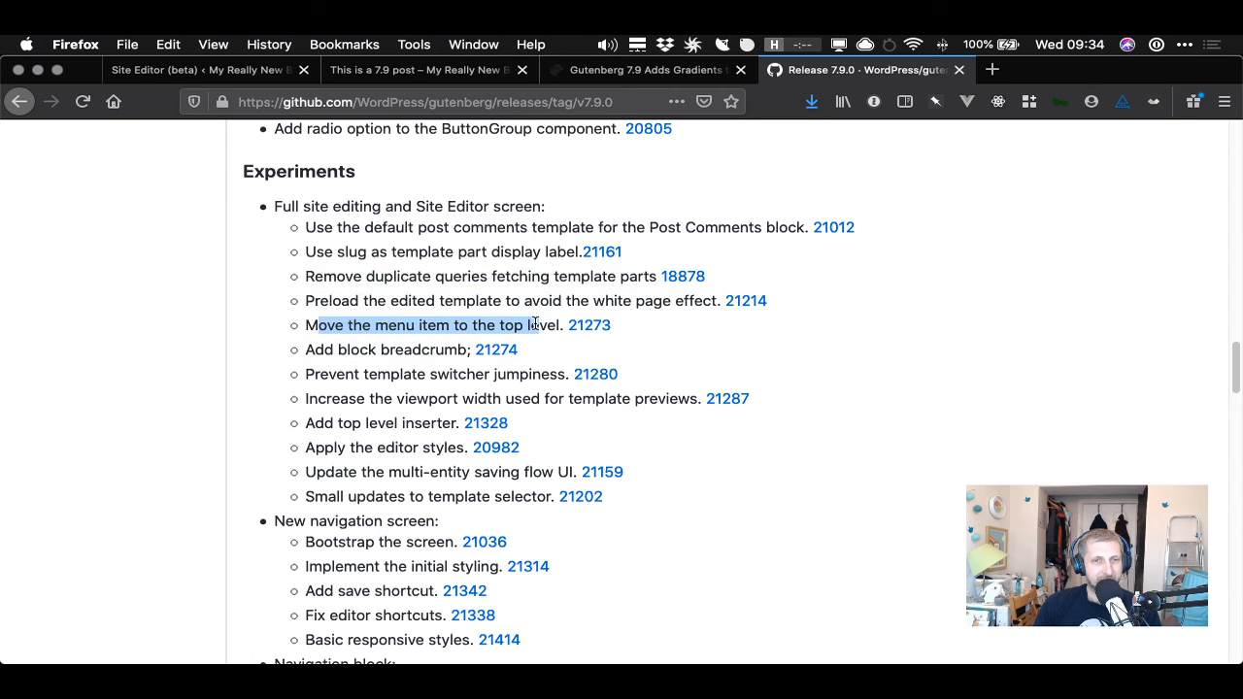
- Exit the Site Editor to the dashboard and read the block breadcrumb entry in the release notes
click(199, 70)
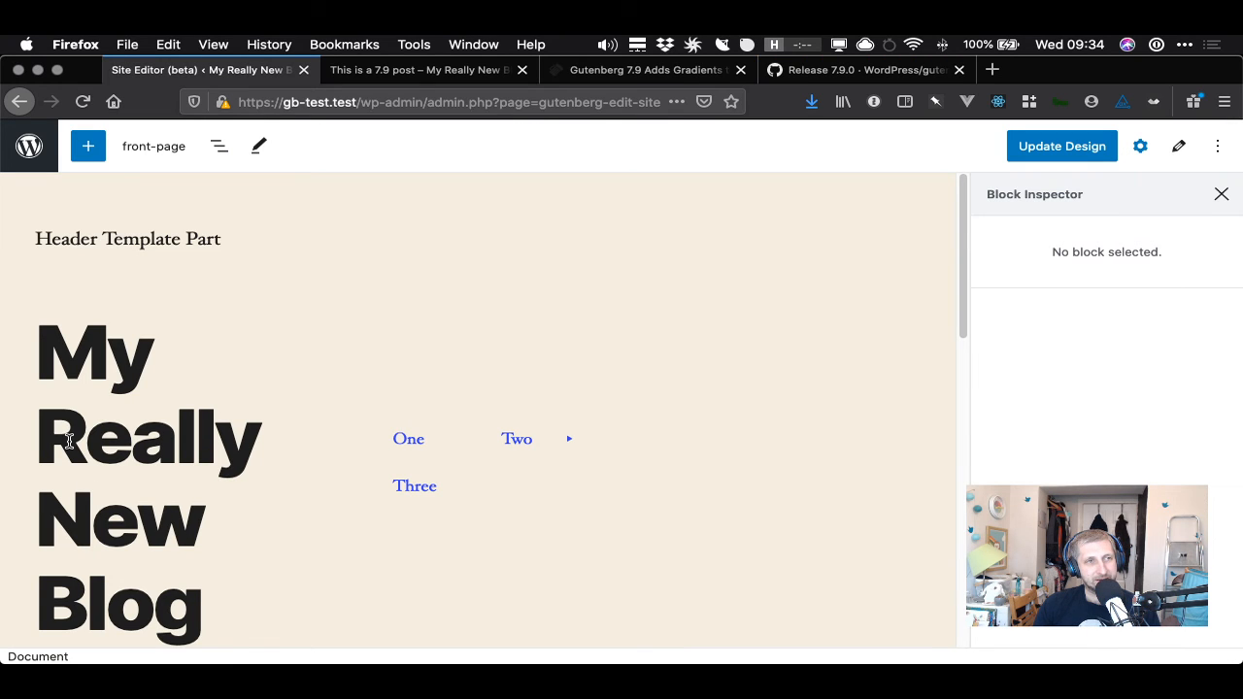
click(28, 147)
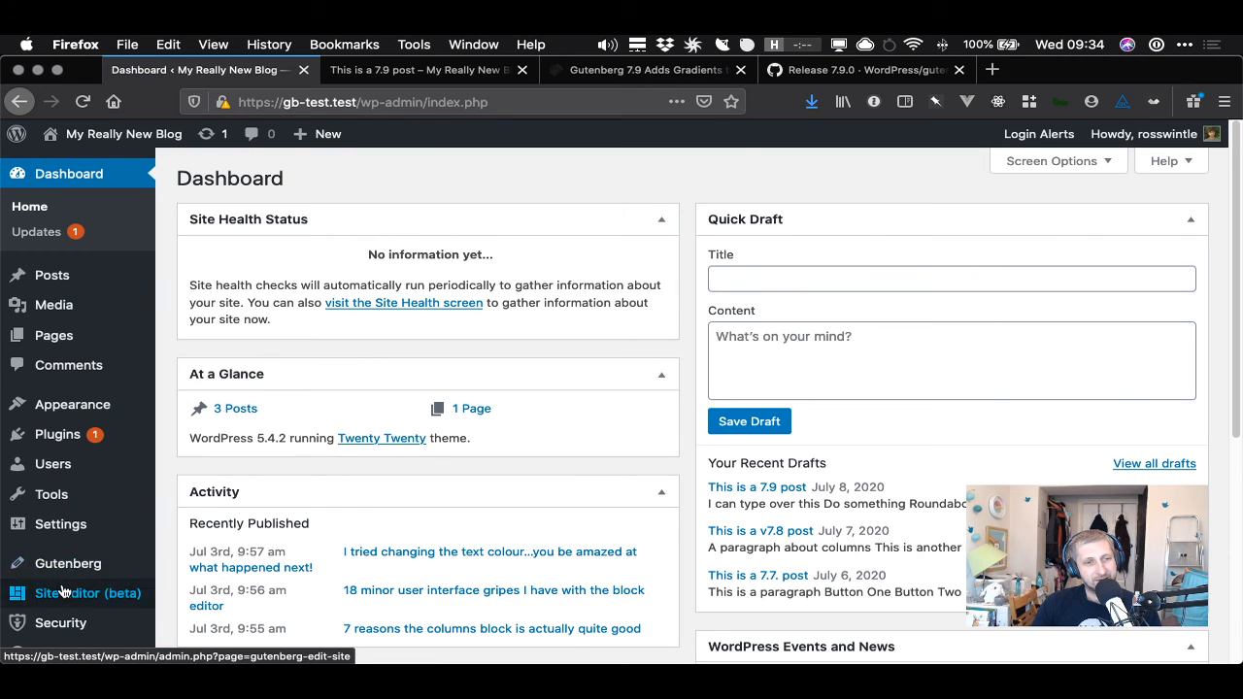
click(861, 72)
drag(327, 351, 415, 349)
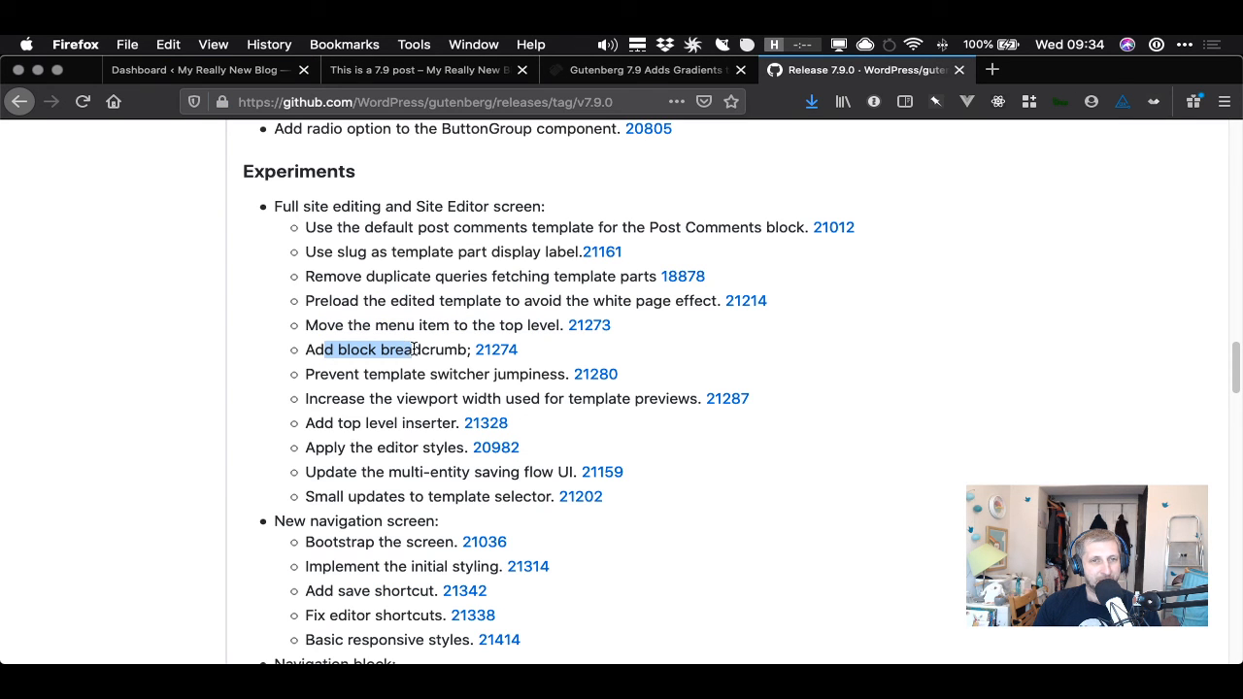
- Go back to the Site Editor and select the image block to view the block breadcrumb
click(233, 69)
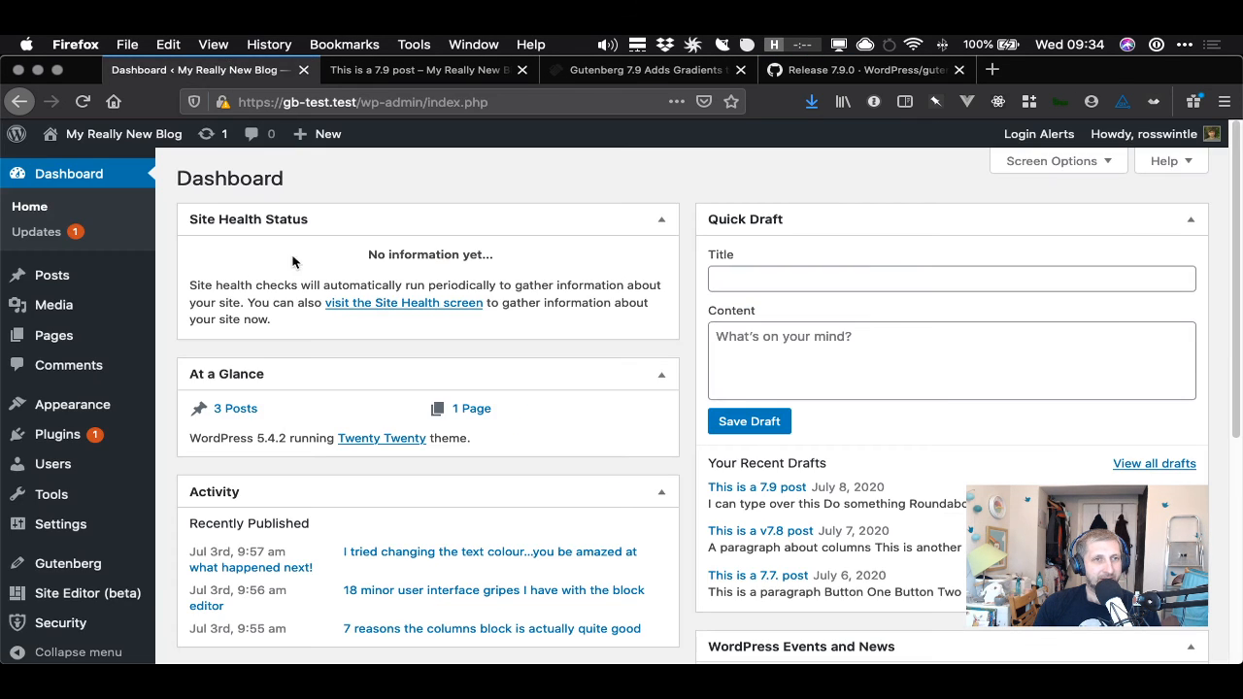
click(425, 74)
click(281, 75)
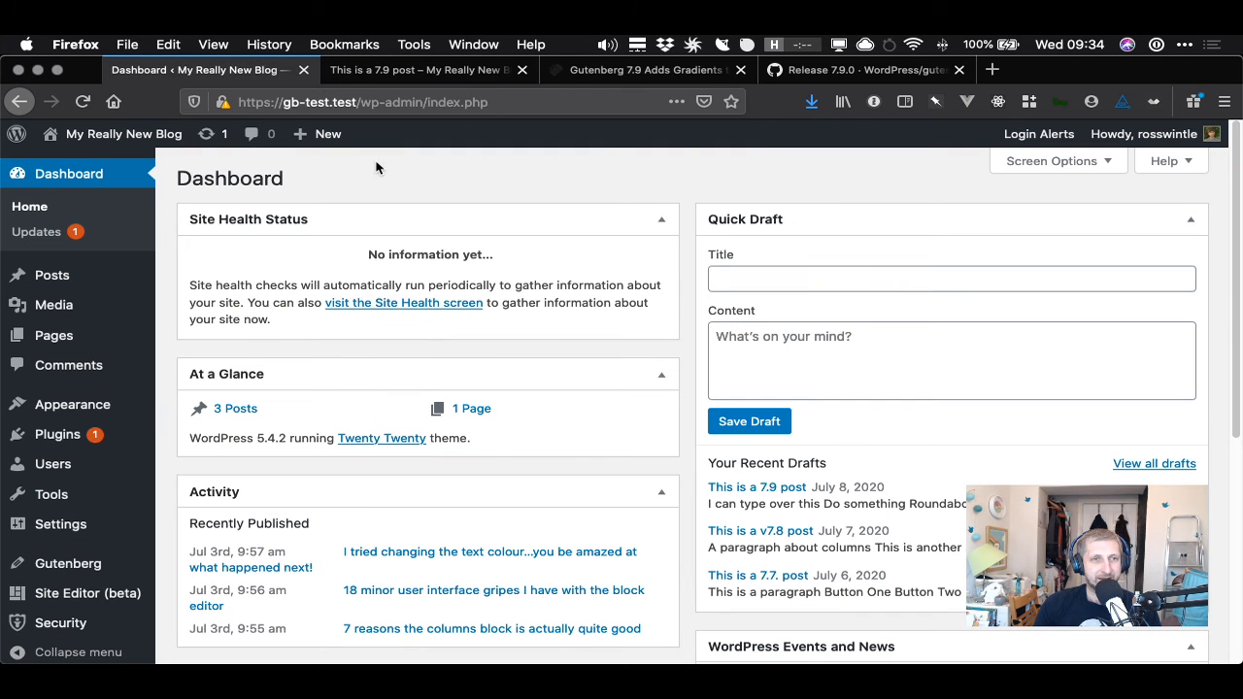
click(18, 102)
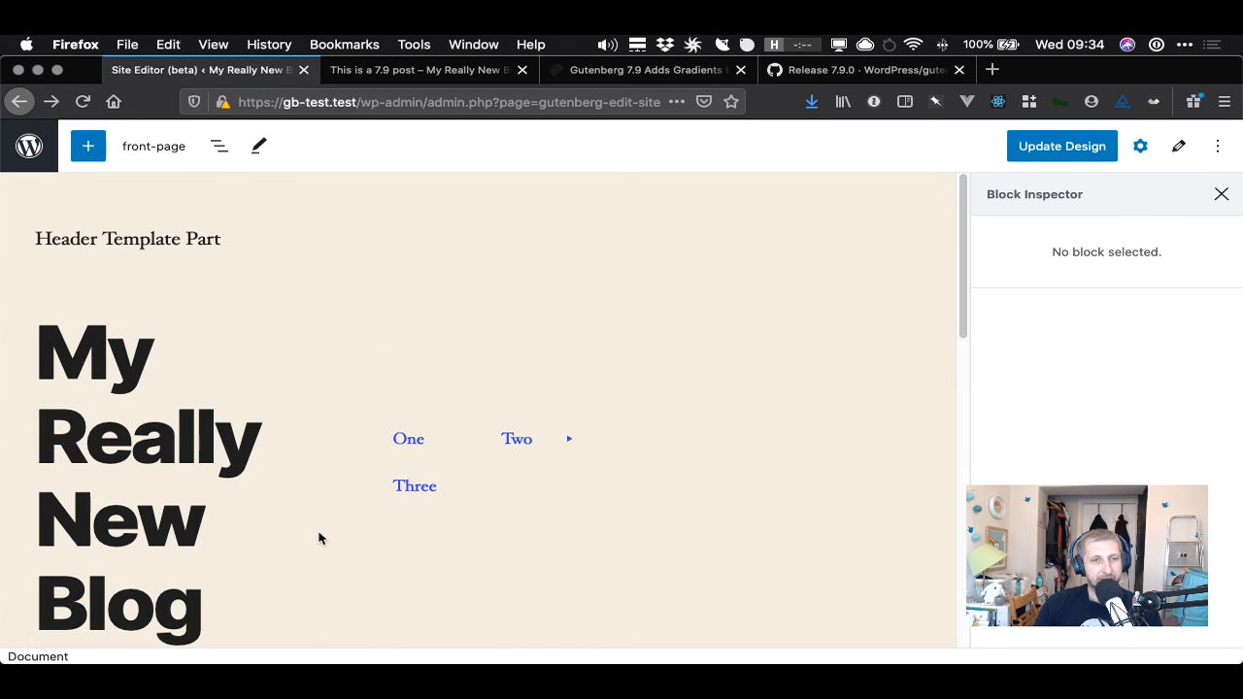
scroll(315, 505, down, 3)
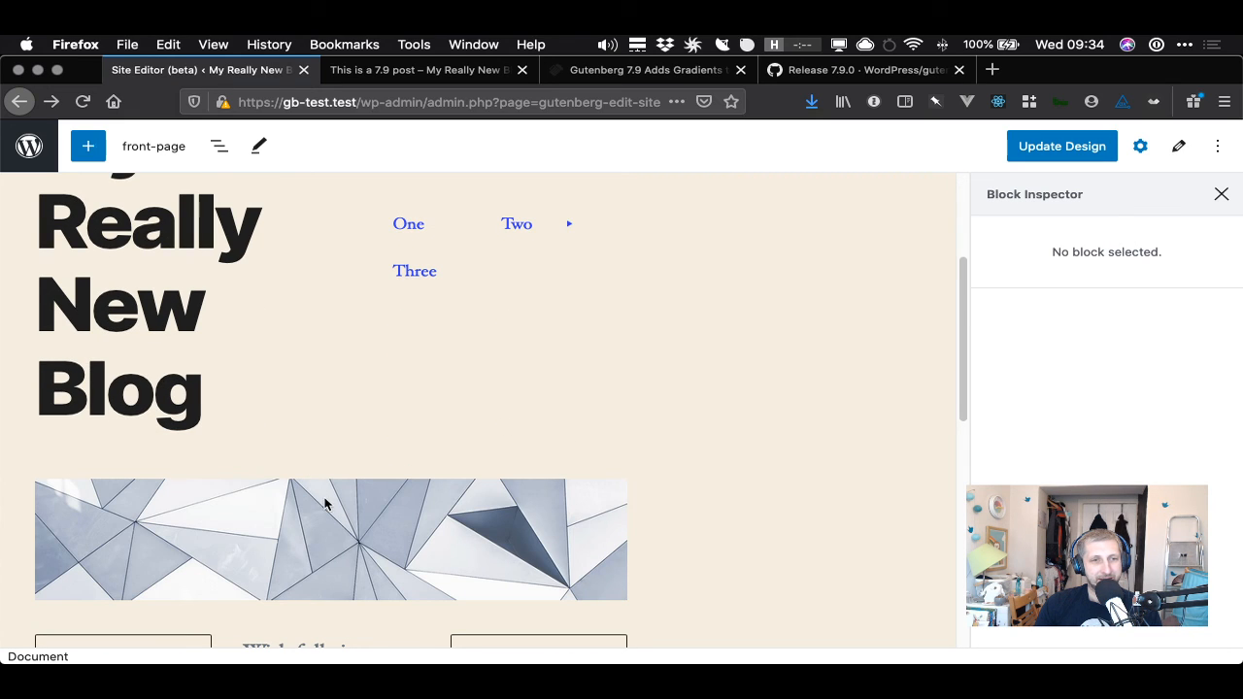
click(340, 525)
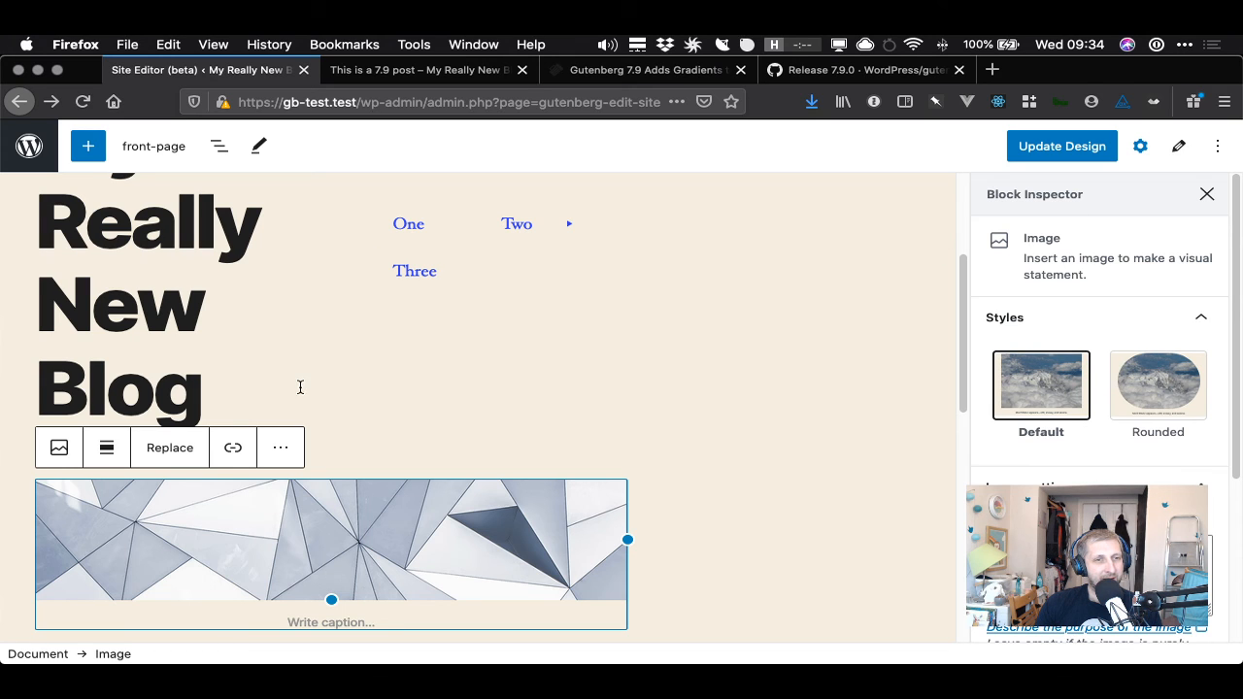
scroll(309, 419, up, 1)
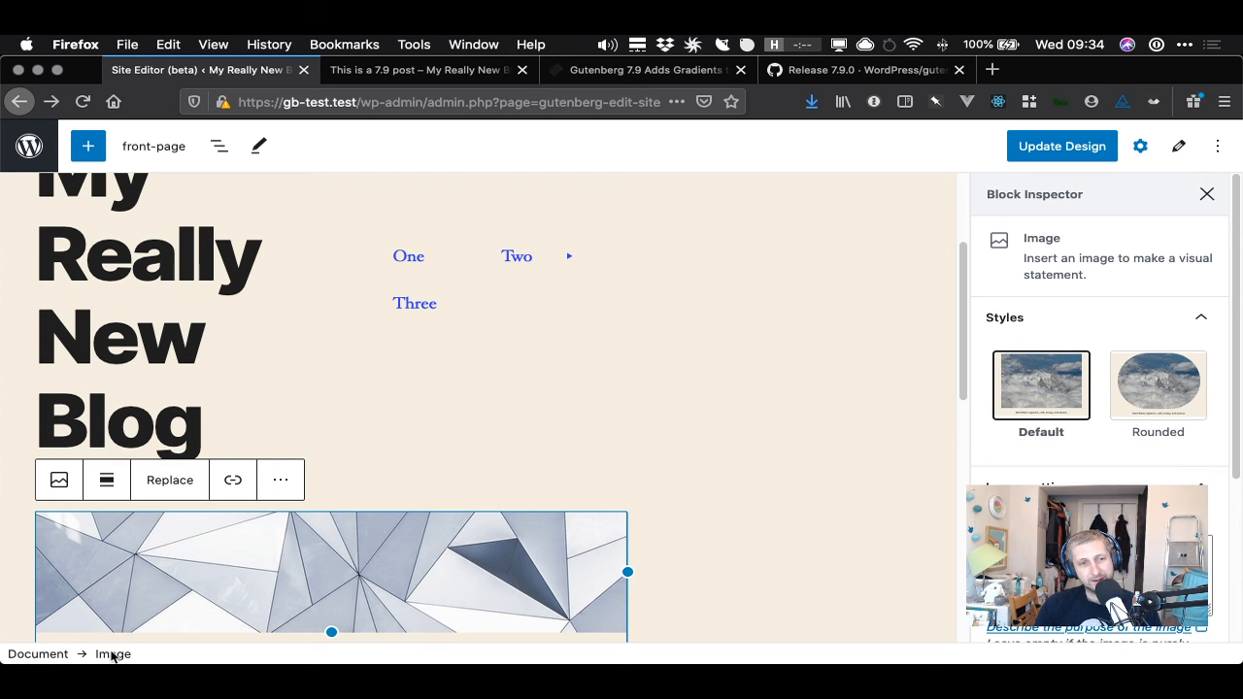
- Select the site title and use the block breadcrumb to select its parent Columns and Column blocks, then open block navigation
click(126, 366)
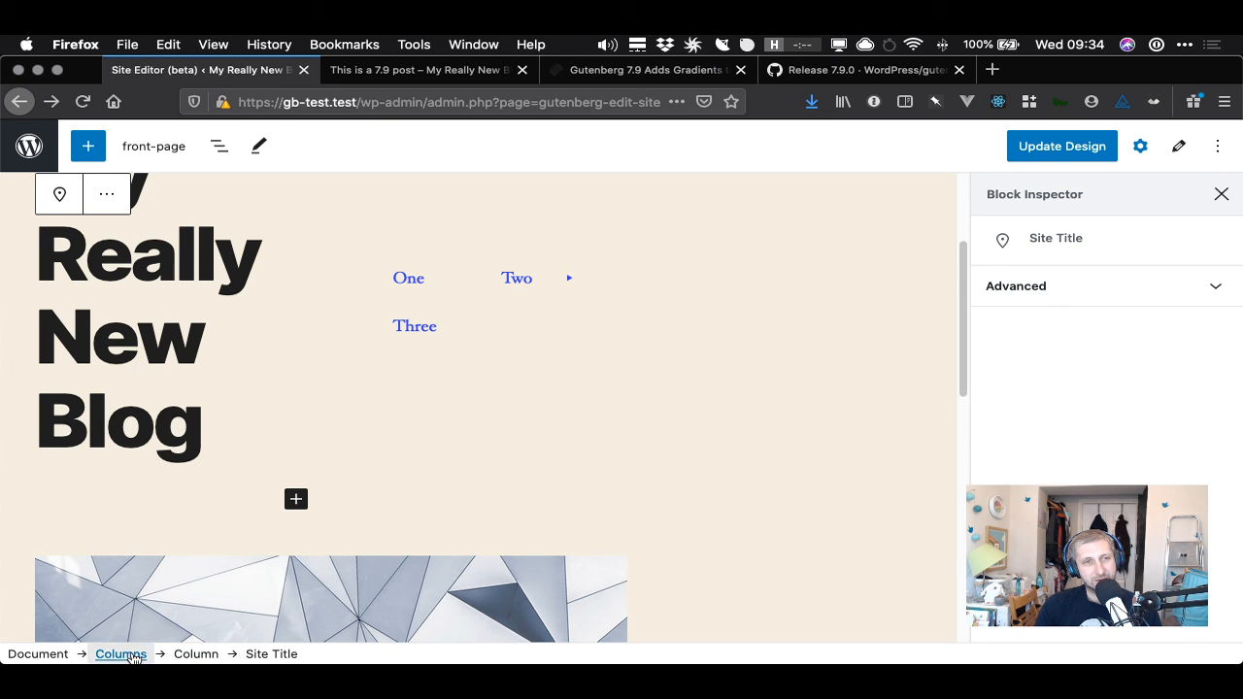
click(121, 654)
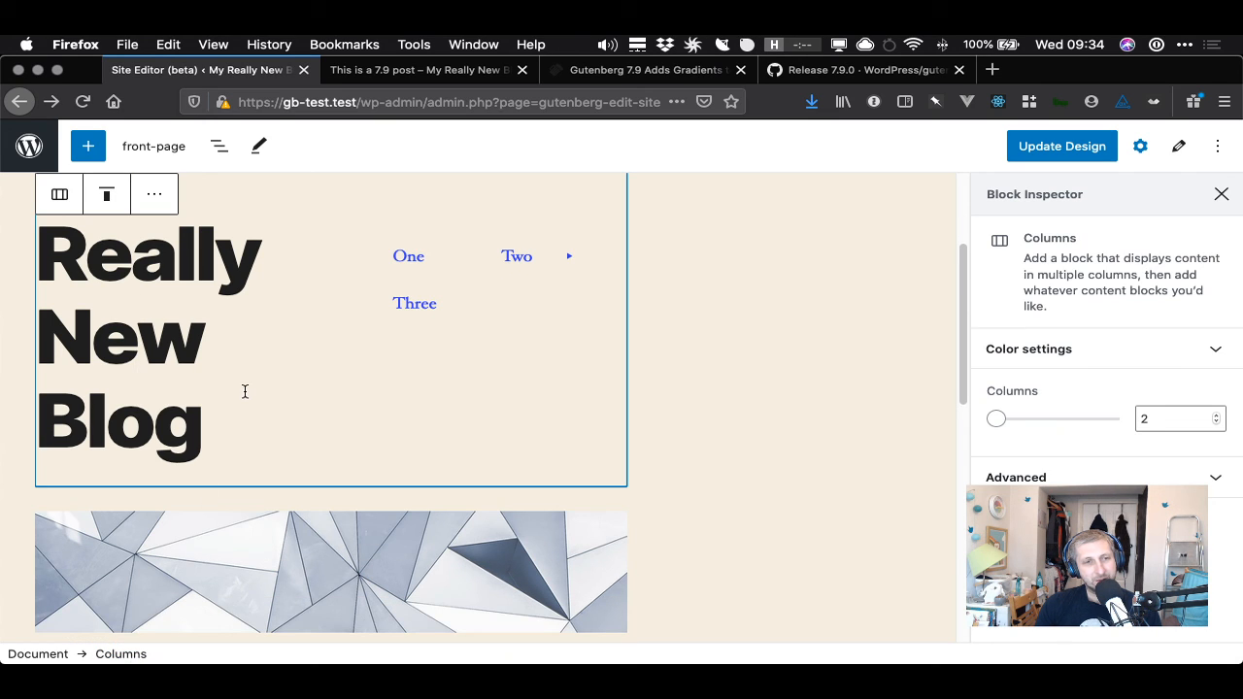
click(183, 395)
click(194, 655)
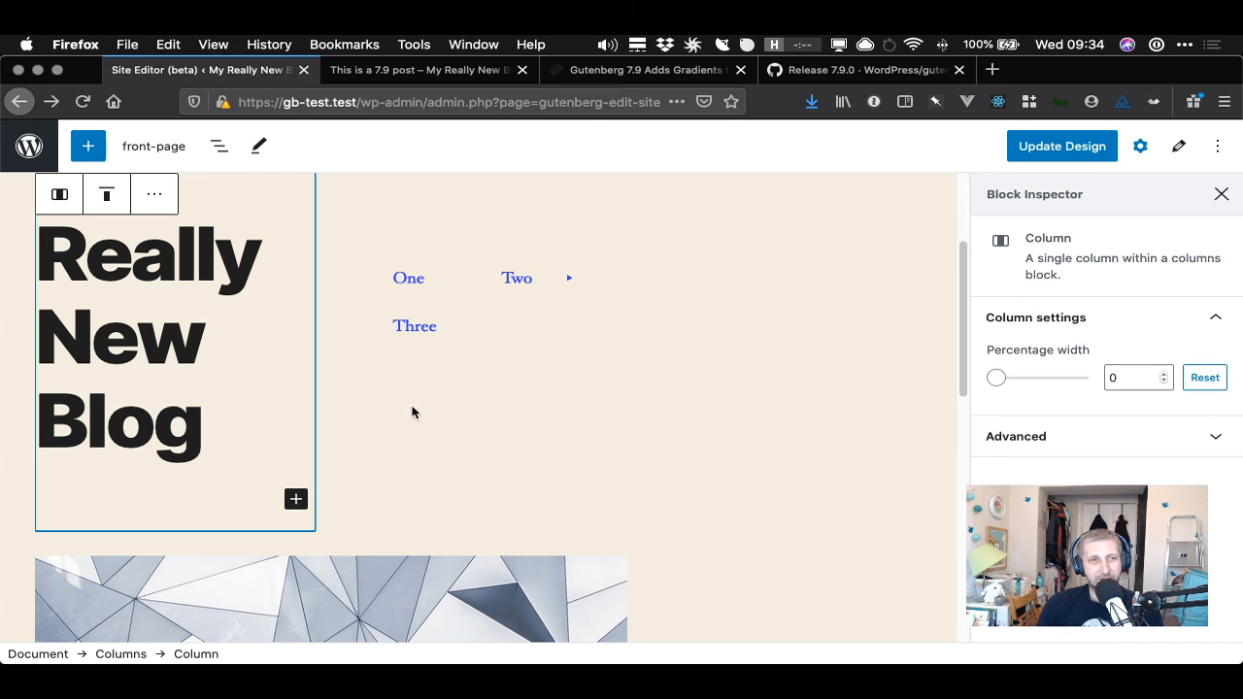
click(219, 147)
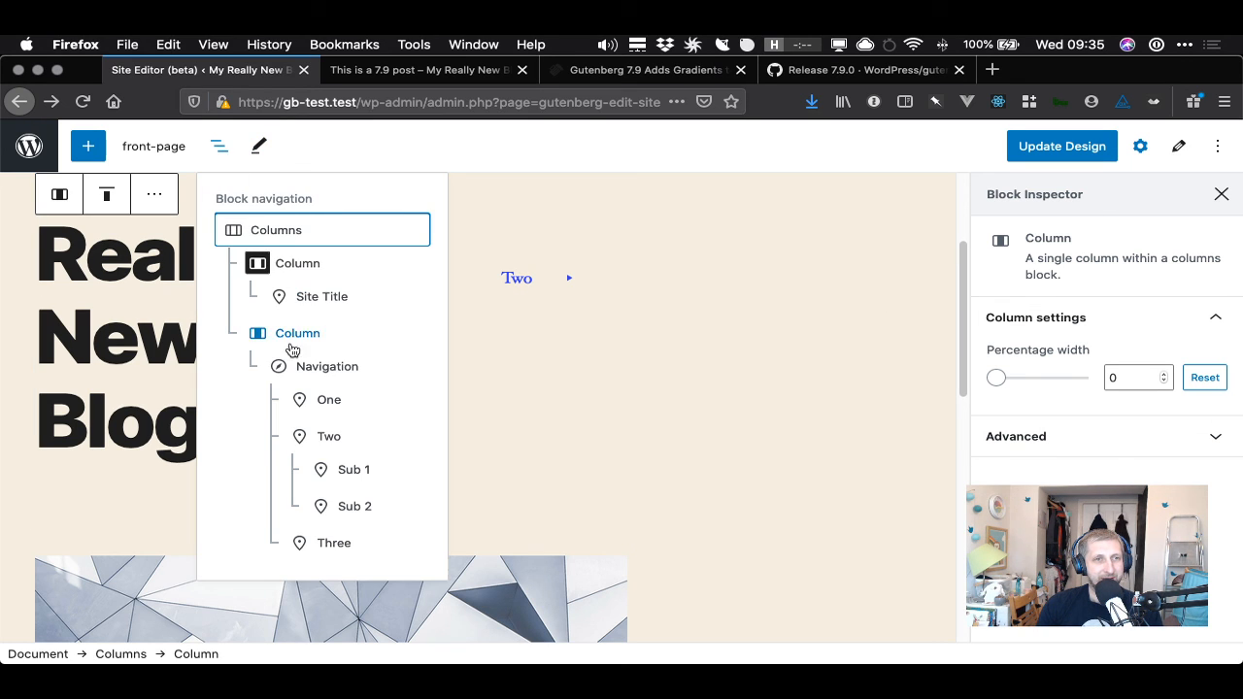
click(408, 143)
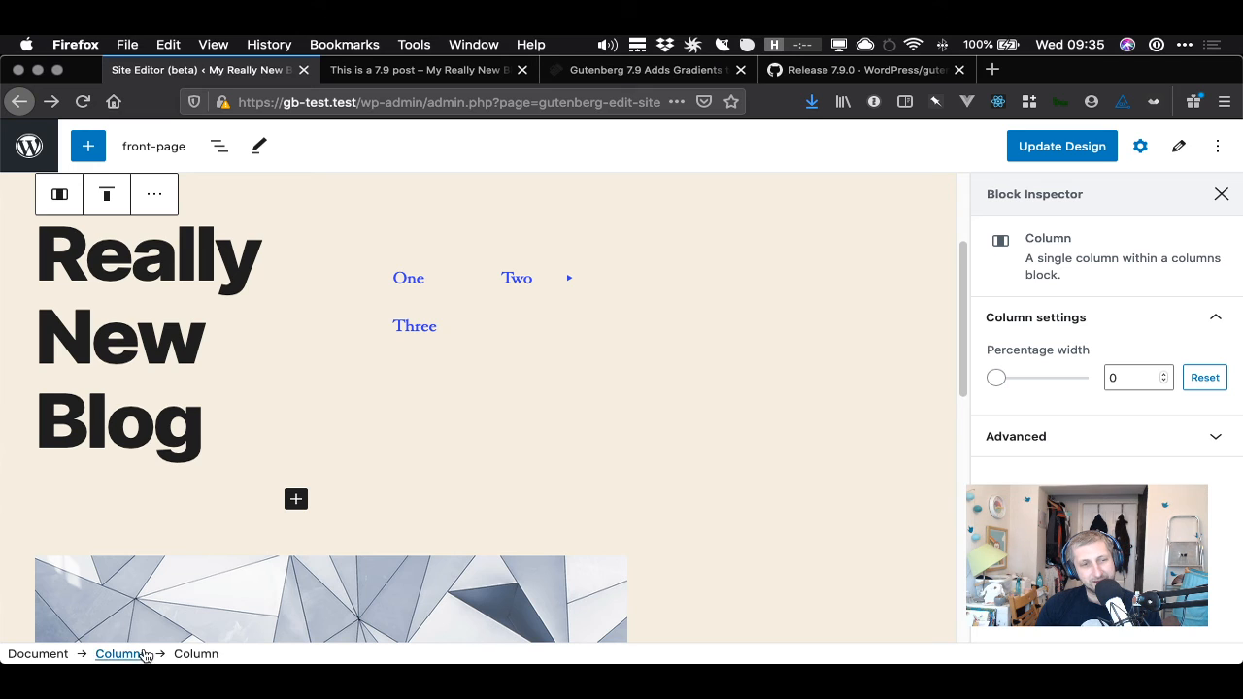
- Read the release notes' site editing entries on block breadcrumb, template switcher, viewport width, top-level inserter and editor styles
click(855, 70)
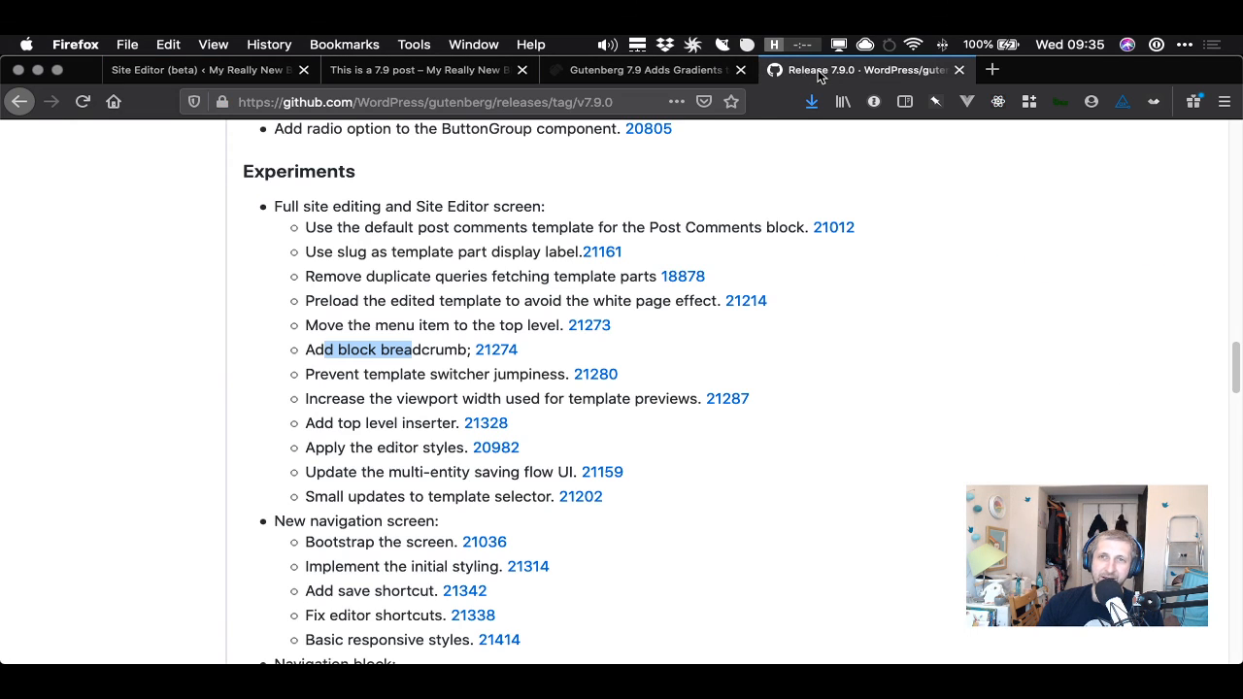
drag(314, 379, 551, 375)
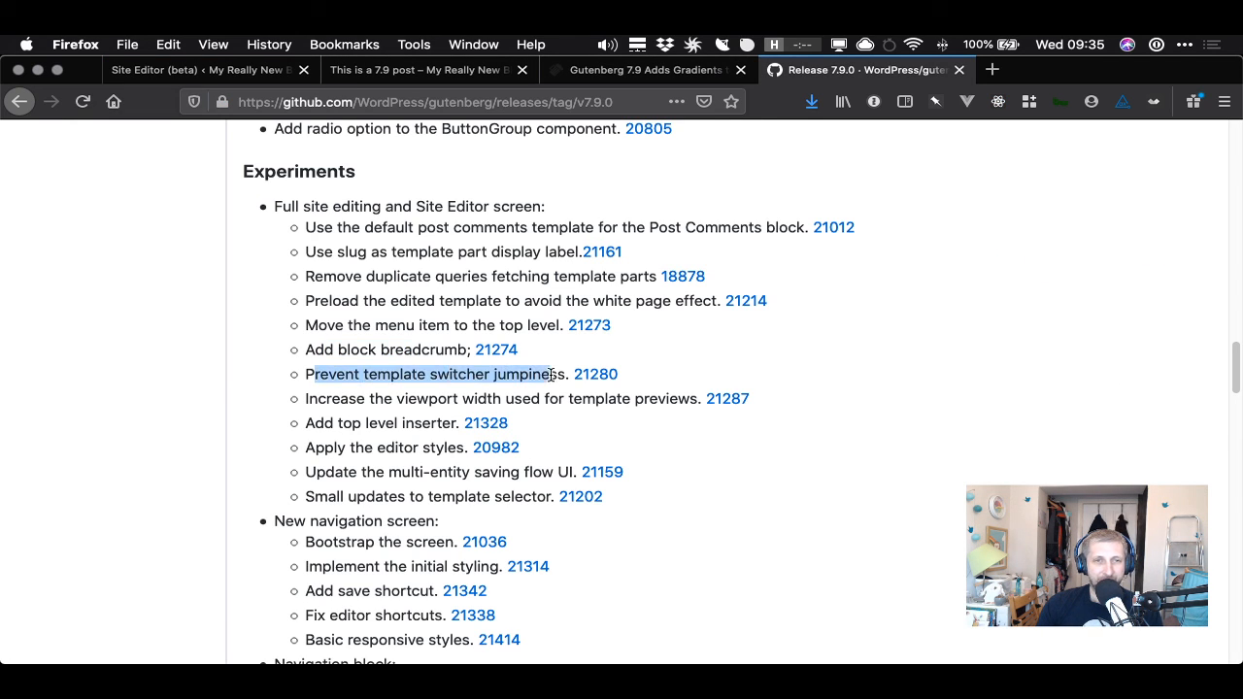
drag(321, 399, 670, 398)
click(575, 409)
drag(306, 424, 440, 425)
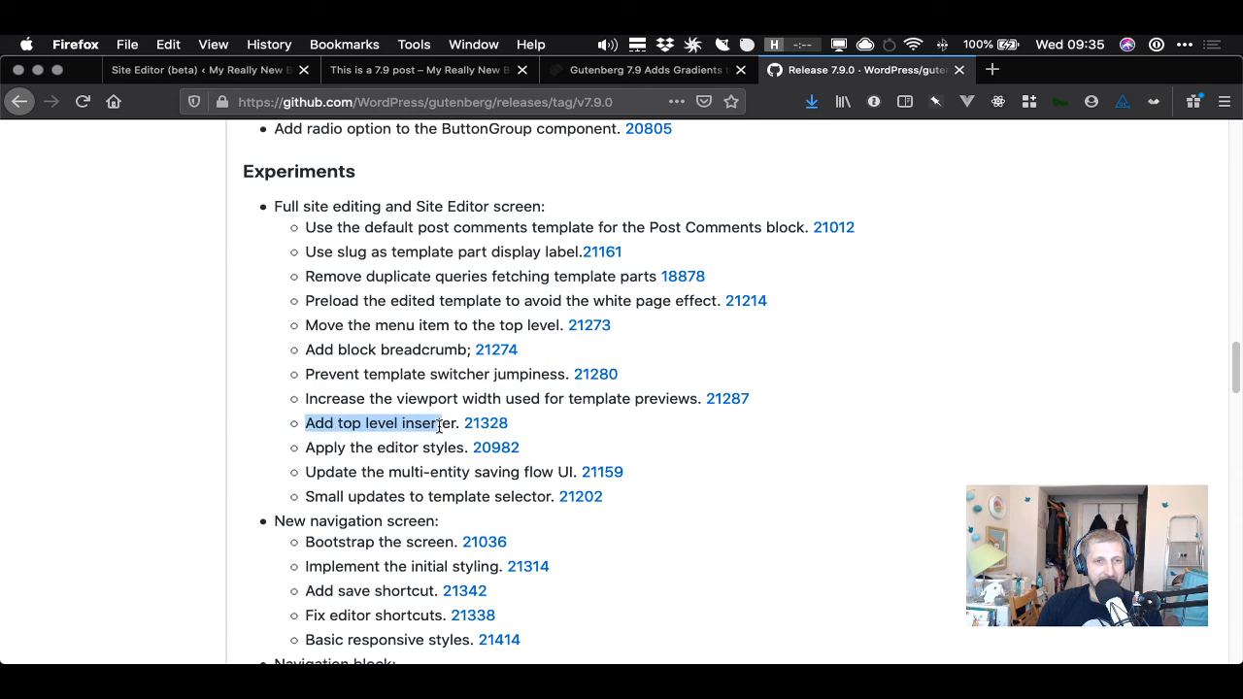
click(440, 425)
drag(315, 456, 437, 453)
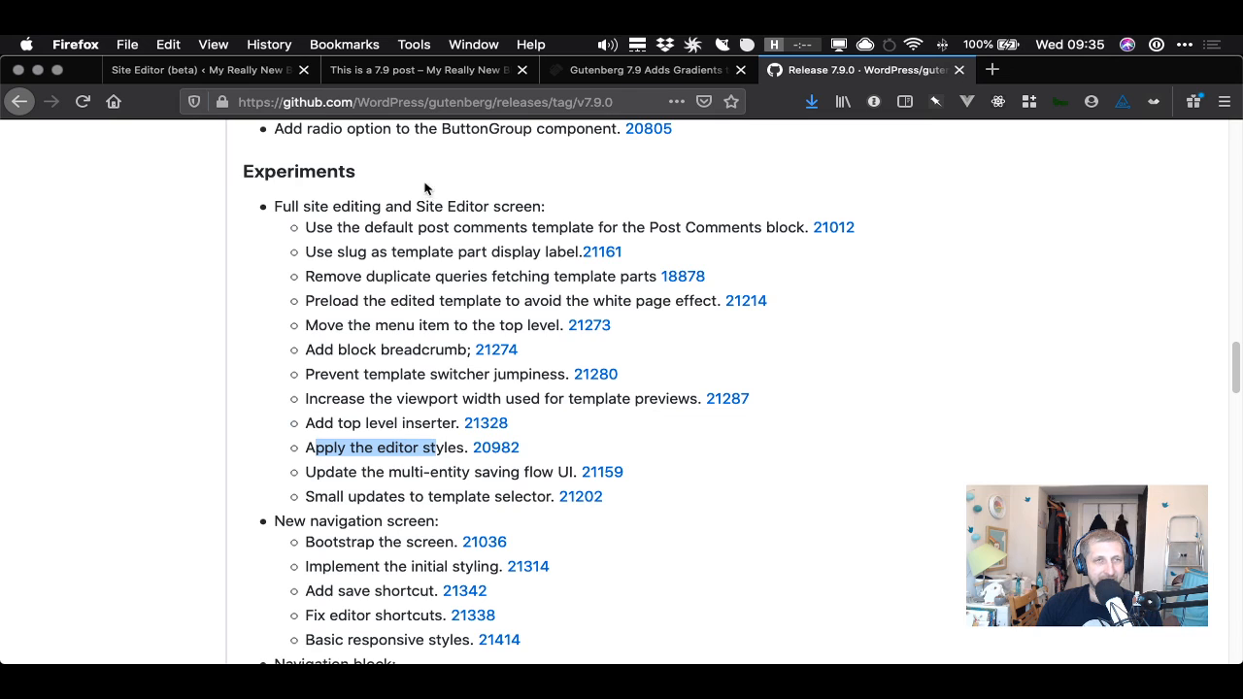
click(206, 70)
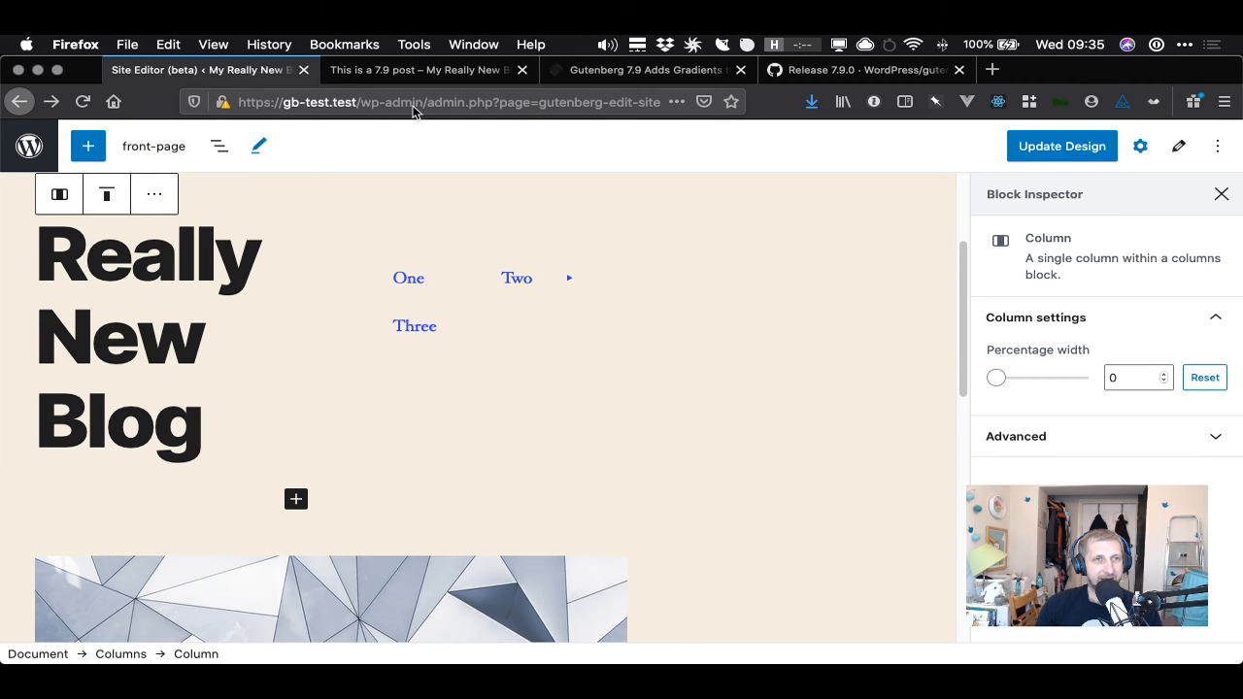
- Read the remaining site editing entries and the new navigation screen section of the release notes
click(841, 72)
drag(309, 473, 528, 477)
click(374, 496)
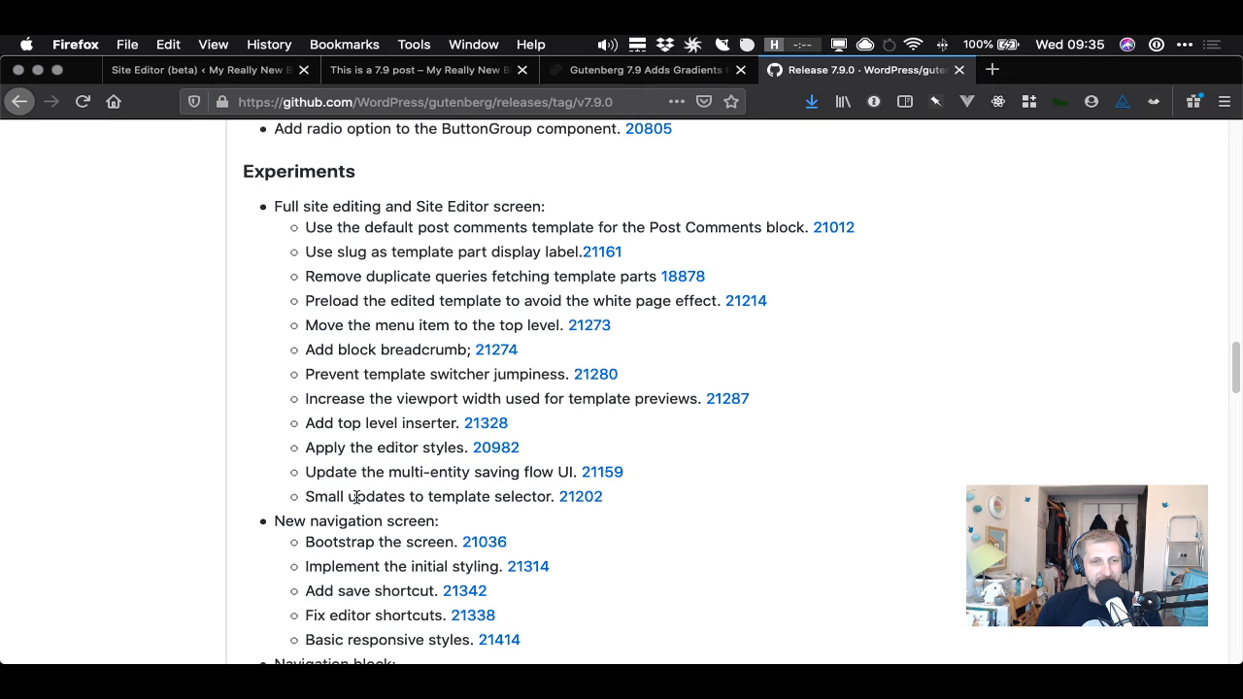
drag(315, 497, 506, 495)
click(507, 496)
scroll(456, 491, down, 3)
drag(309, 391, 392, 392)
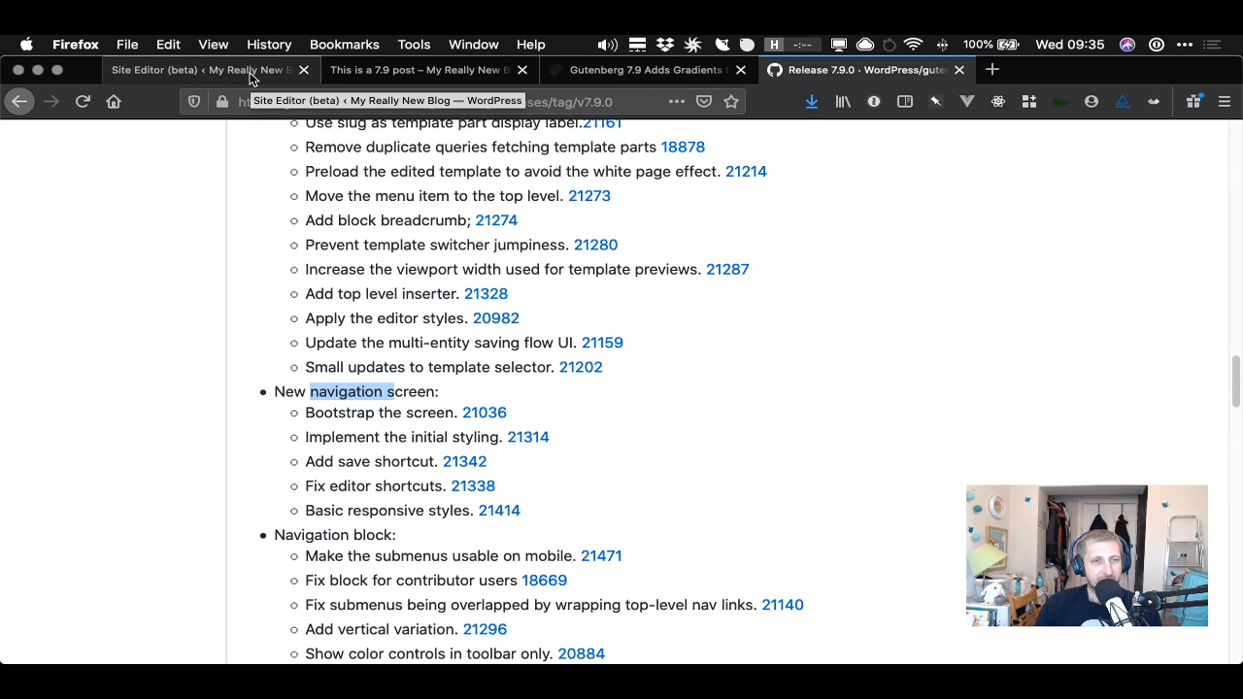
scroll(391, 507, down, 2)
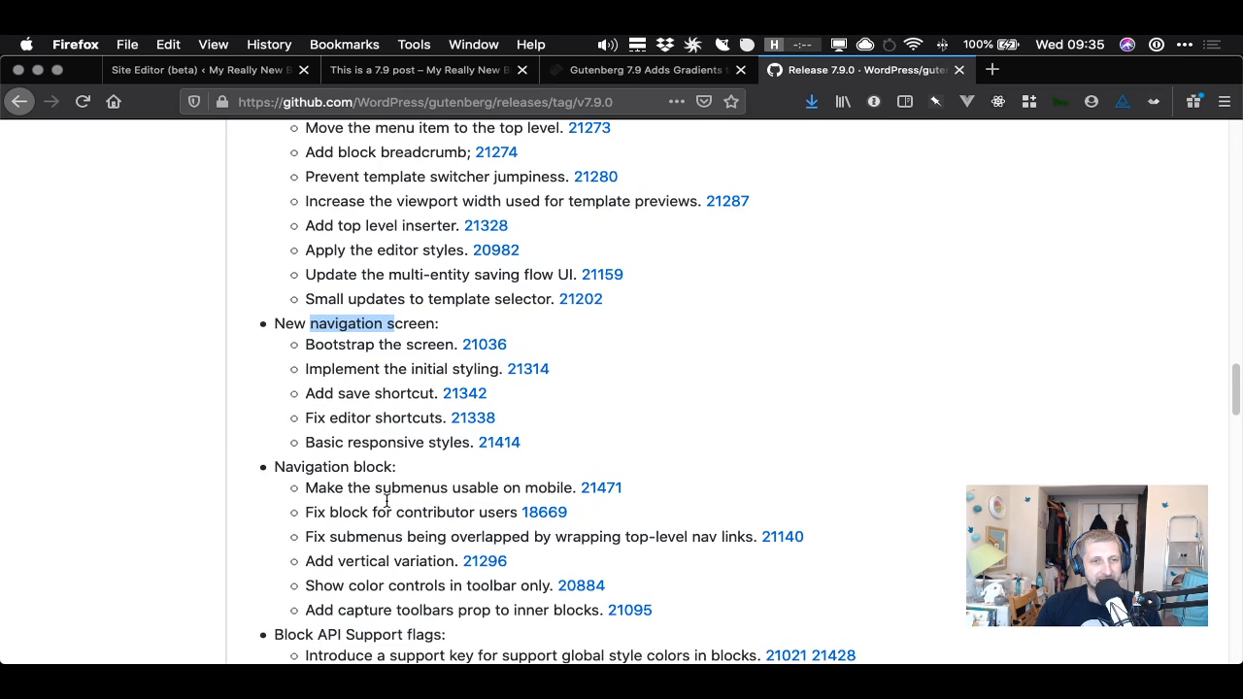
- Read the WP Tavern article's sections on gradients, typography and the three new block patterns
click(434, 69)
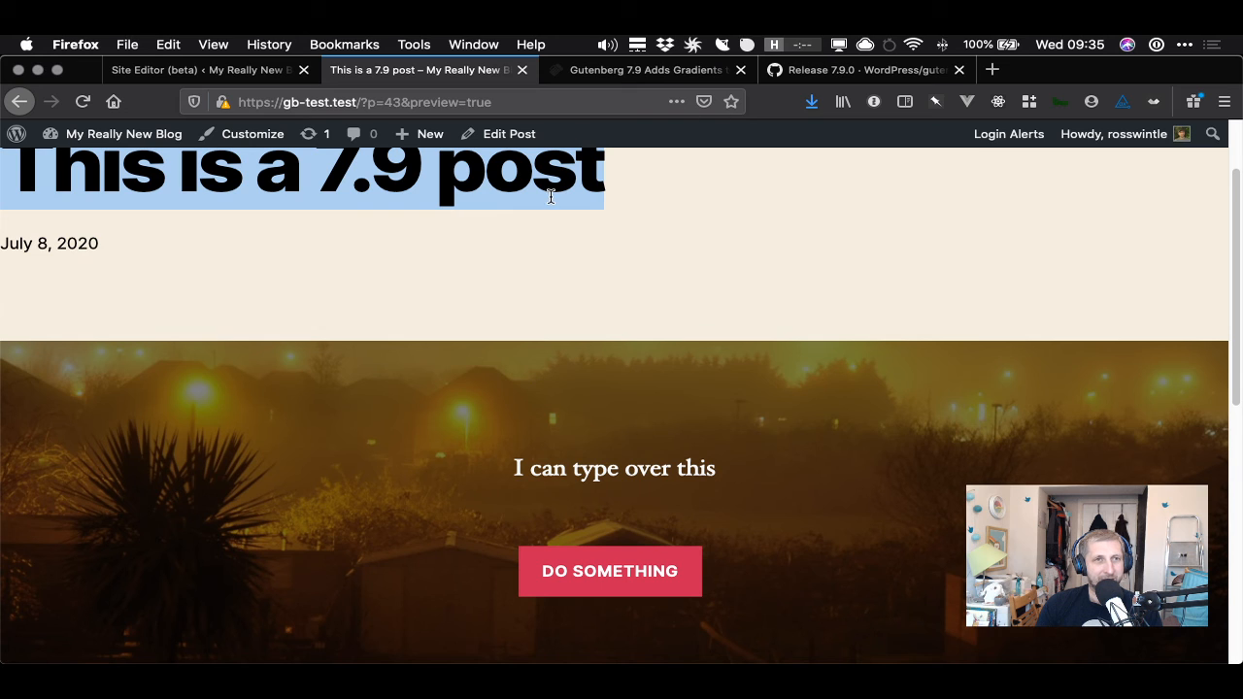
click(633, 72)
scroll(620, 403, down, 1)
scroll(648, 432, up, 3)
scroll(648, 439, down, 10)
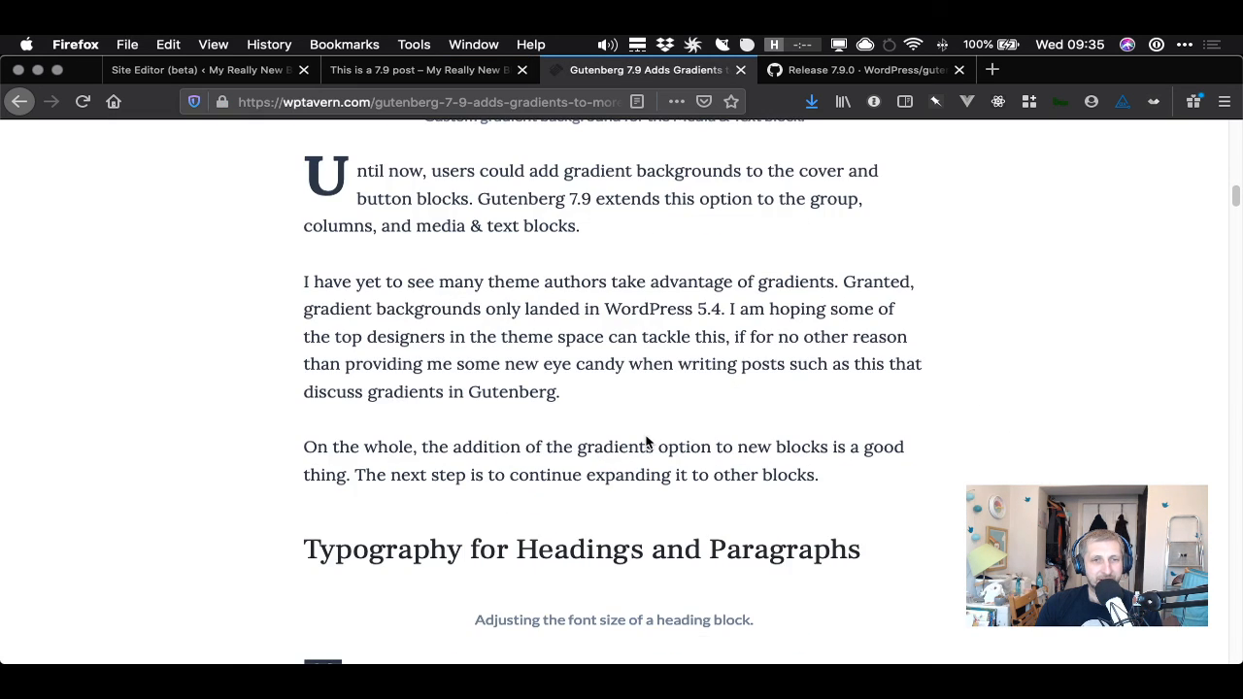
scroll(646, 439, down, 10)
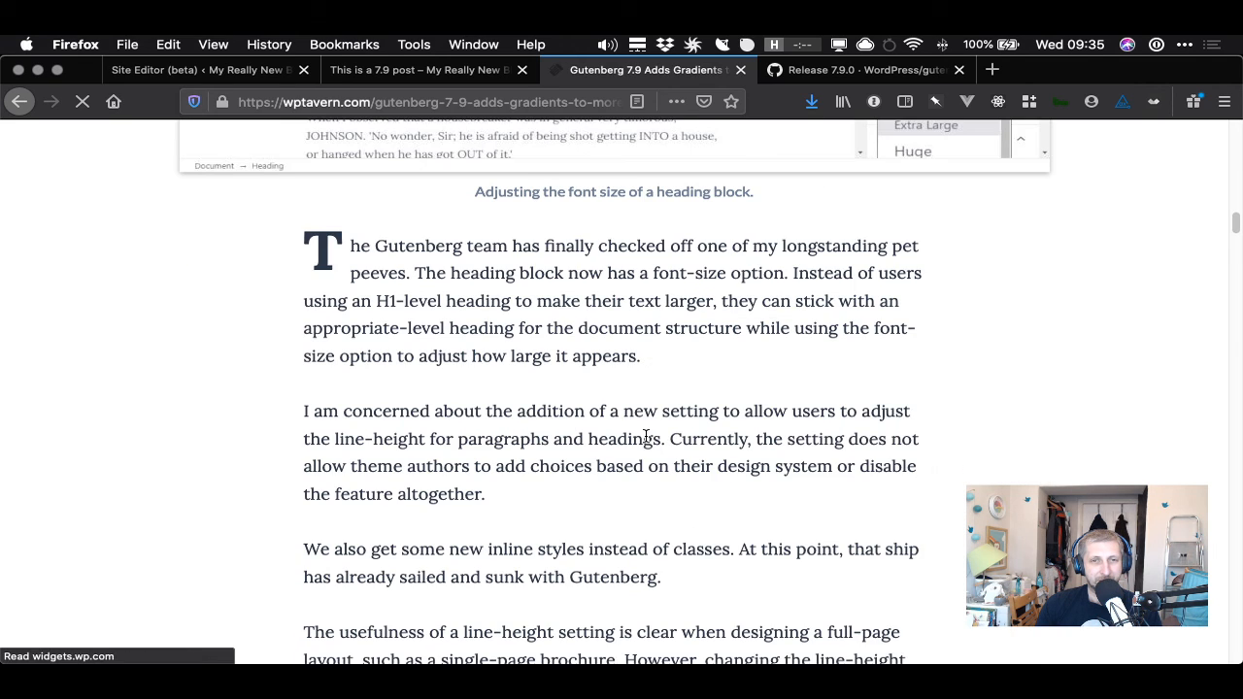
scroll(646, 439, down, 8)
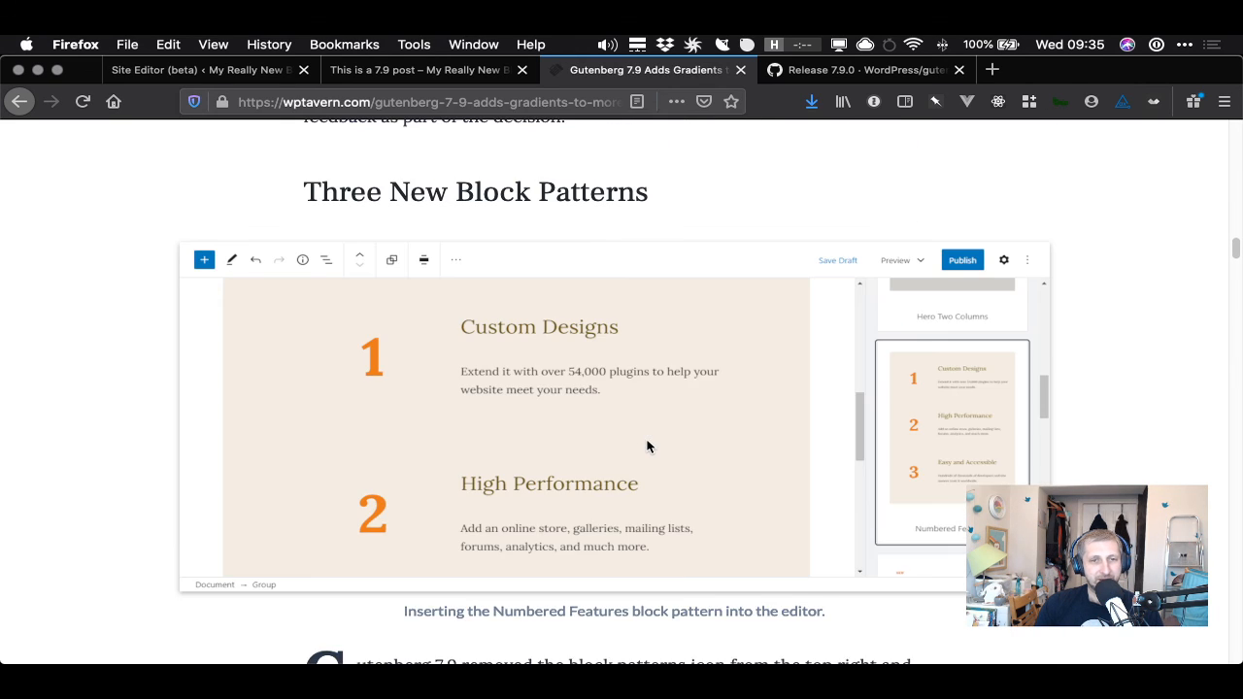
scroll(648, 445, down, 5)
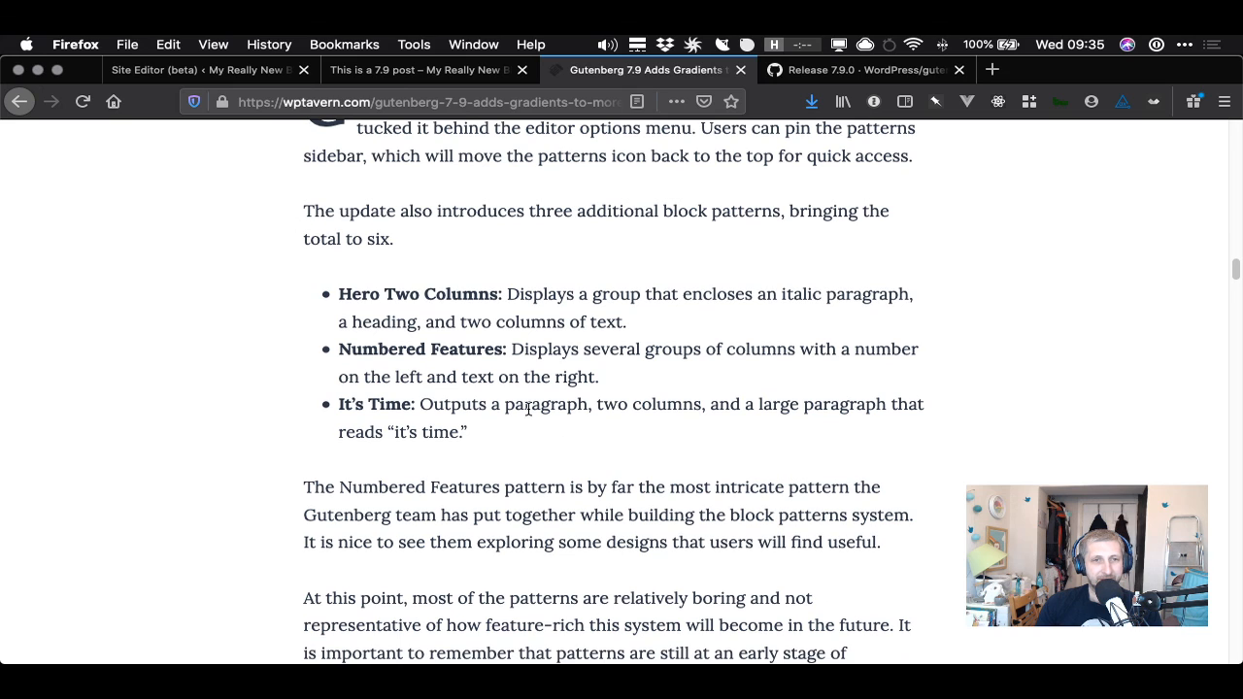
drag(420, 406, 484, 424)
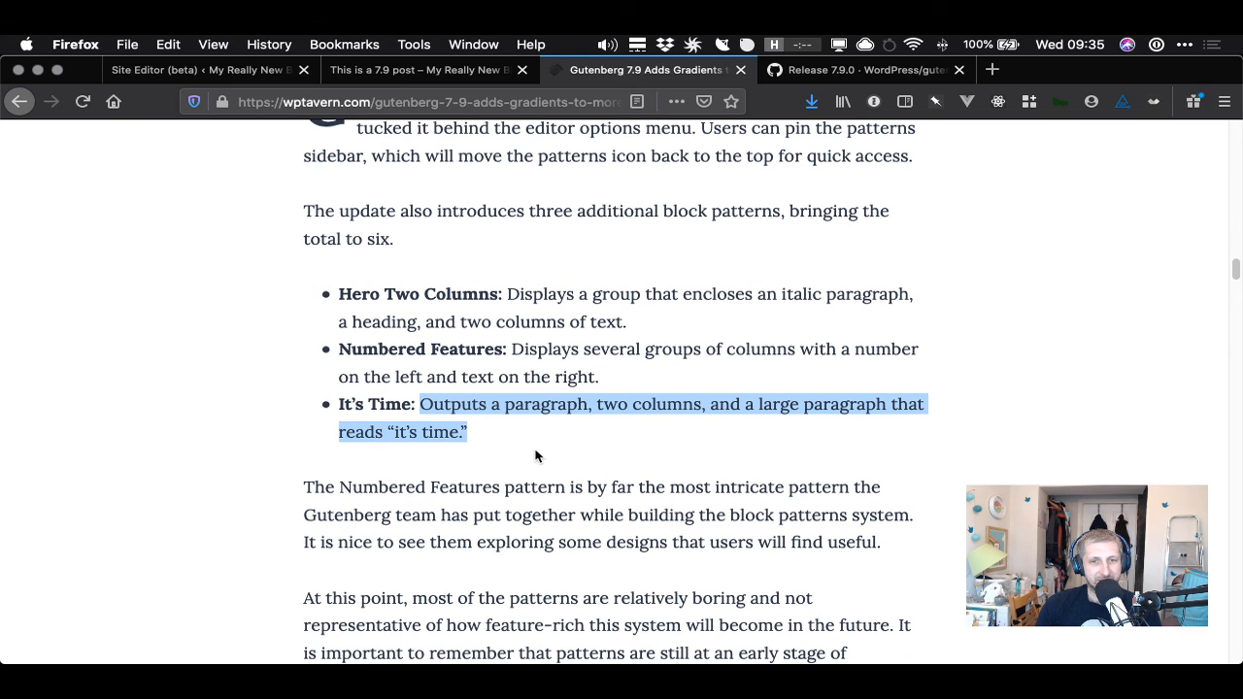
scroll(633, 486, down, 2)
scroll(637, 489, down, 5)
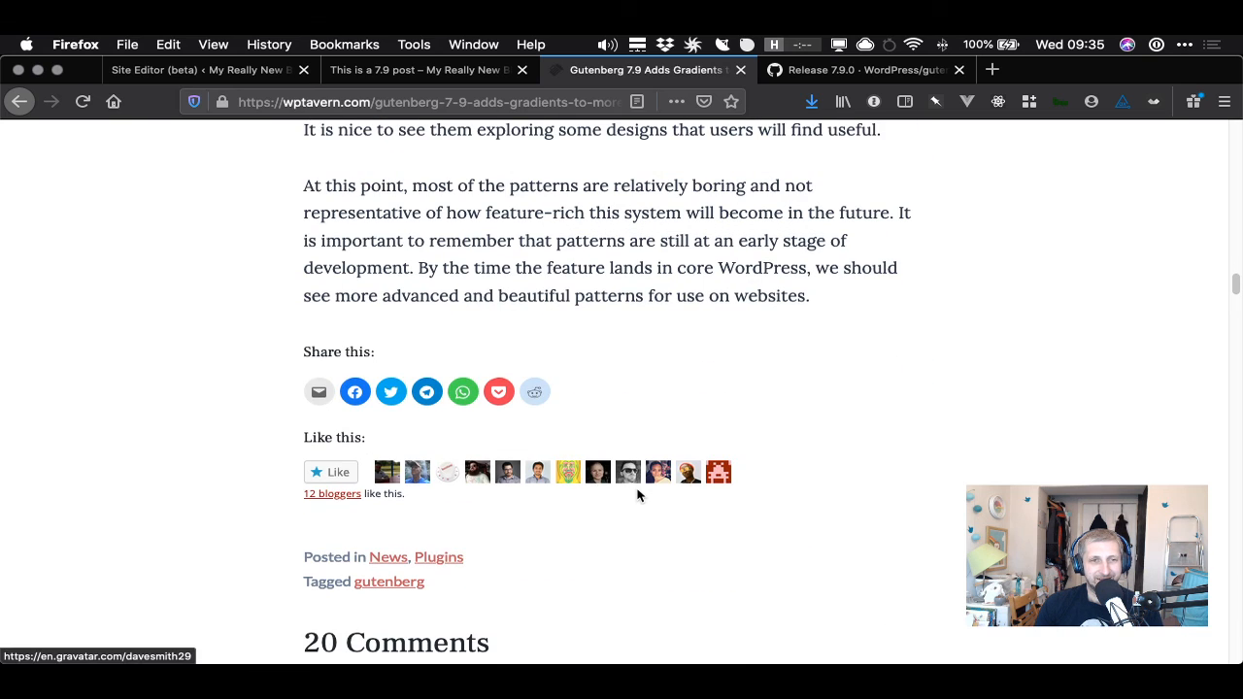
scroll(637, 488, up, 3)
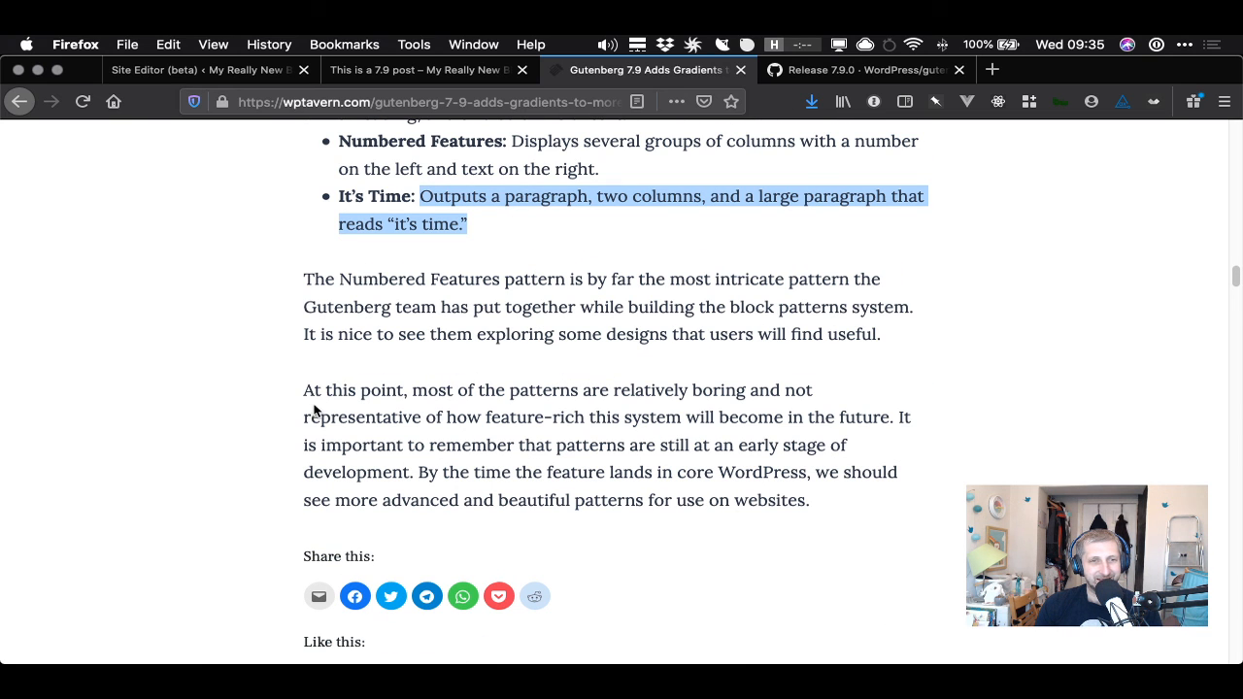
drag(326, 390, 790, 474)
click(791, 474)
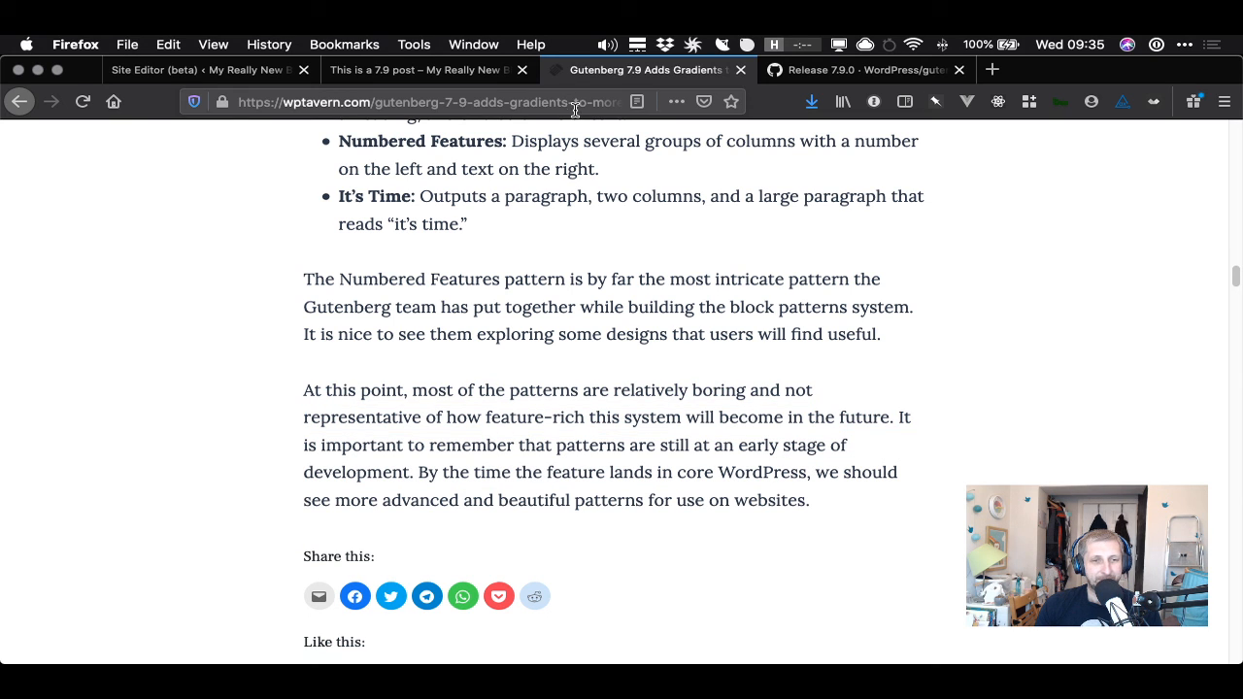
- Exit the Site Editor to the dashboard and open the Gutenberg Navigation (beta) screen
click(223, 74)
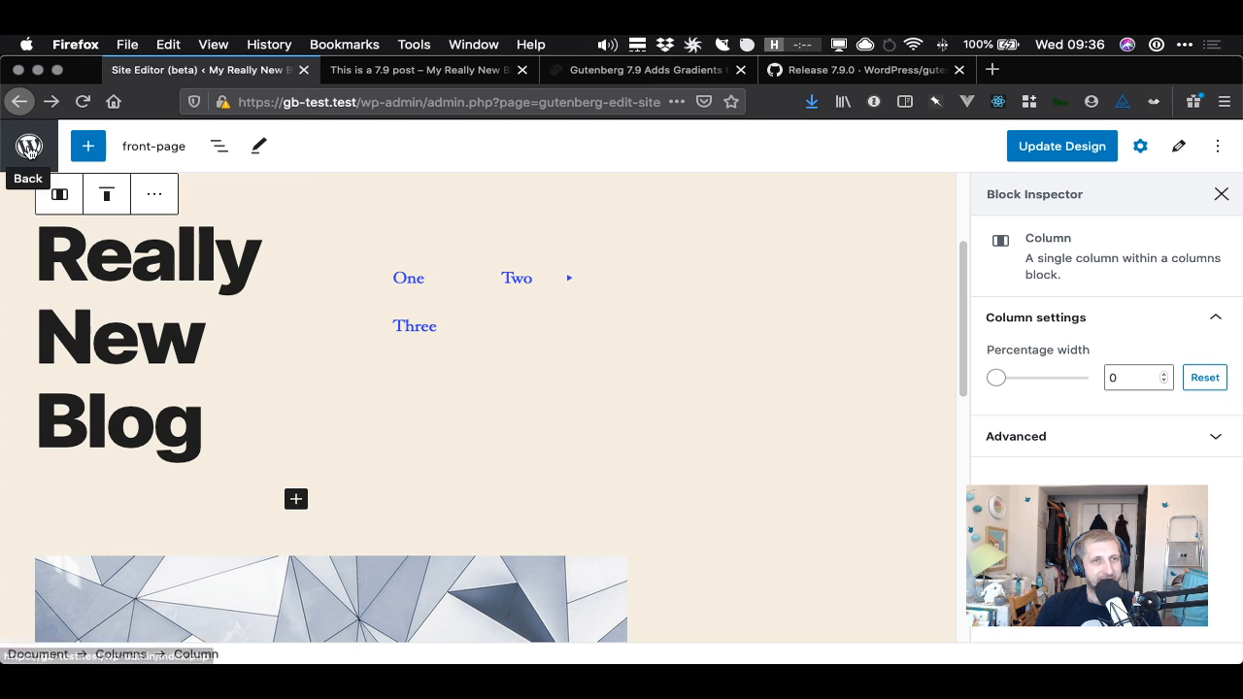
click(28, 146)
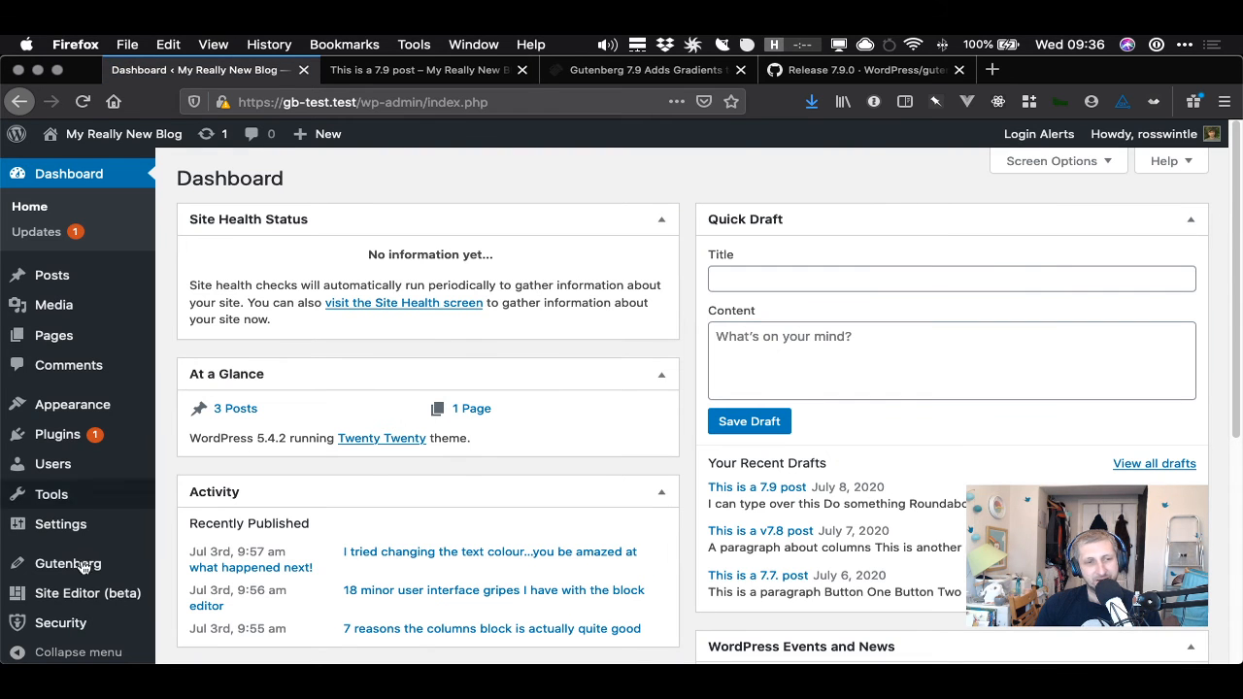
mouse_move(53, 625)
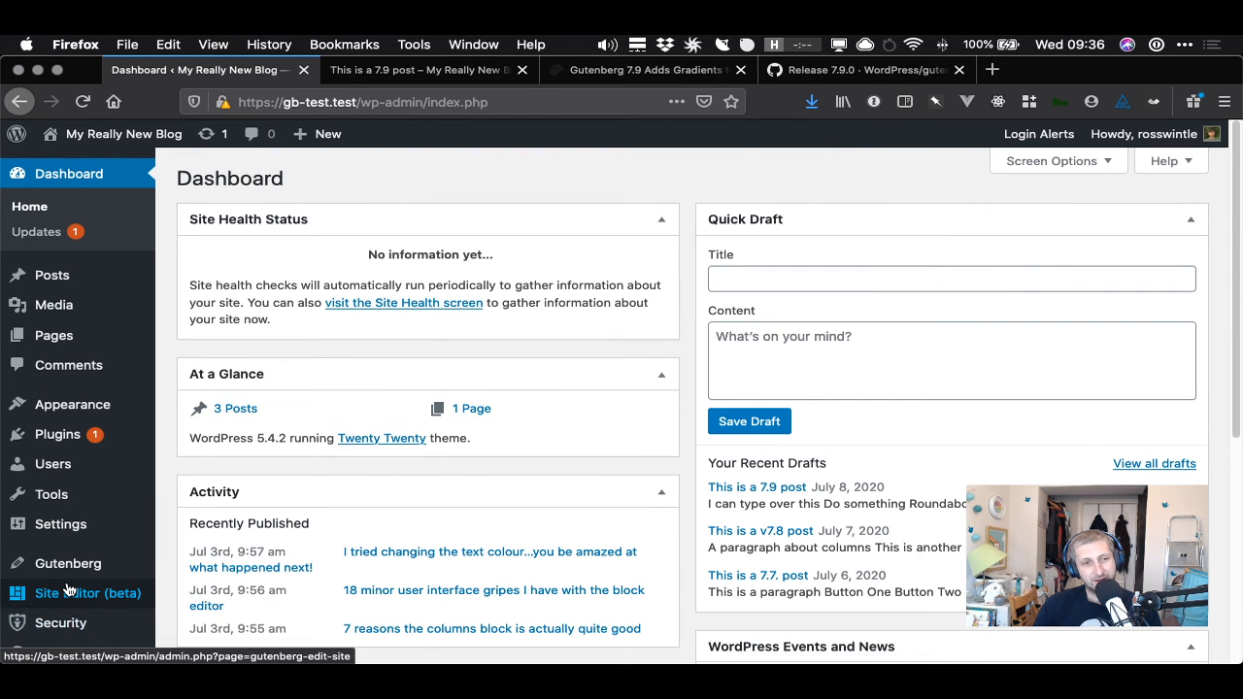
mouse_move(59, 565)
click(206, 541)
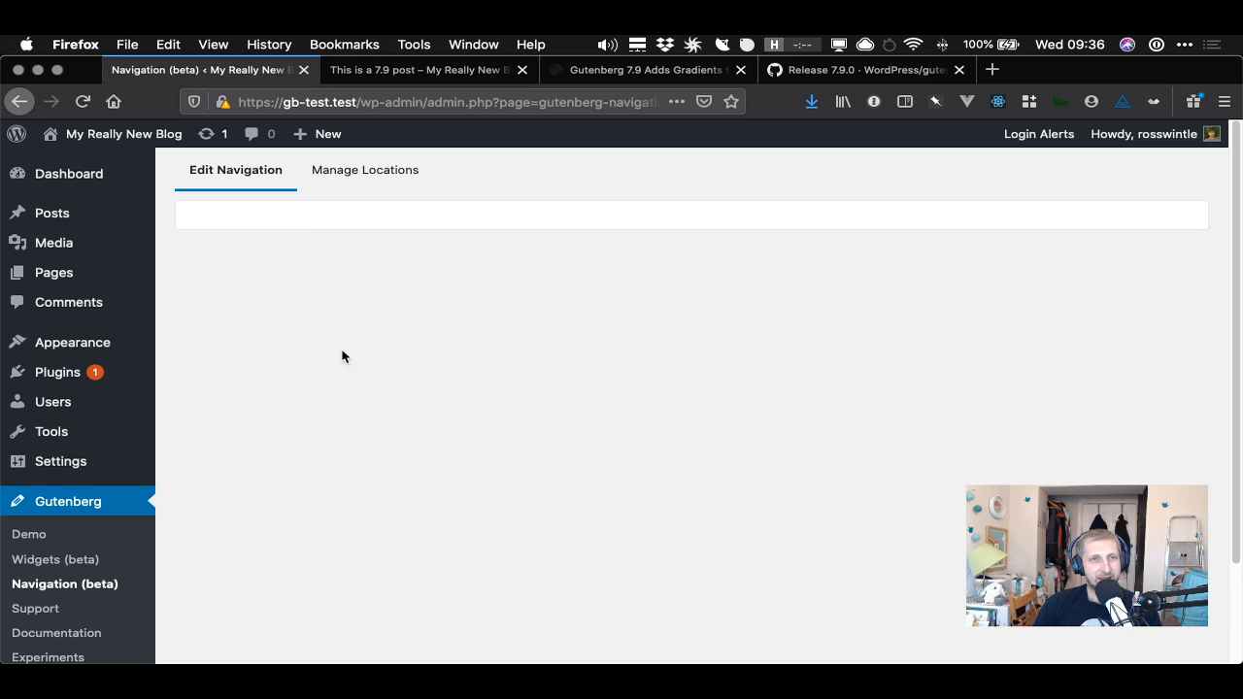
- Switch between the Edit Navigation and Manage Locations views of the navigation screen
click(393, 167)
click(240, 174)
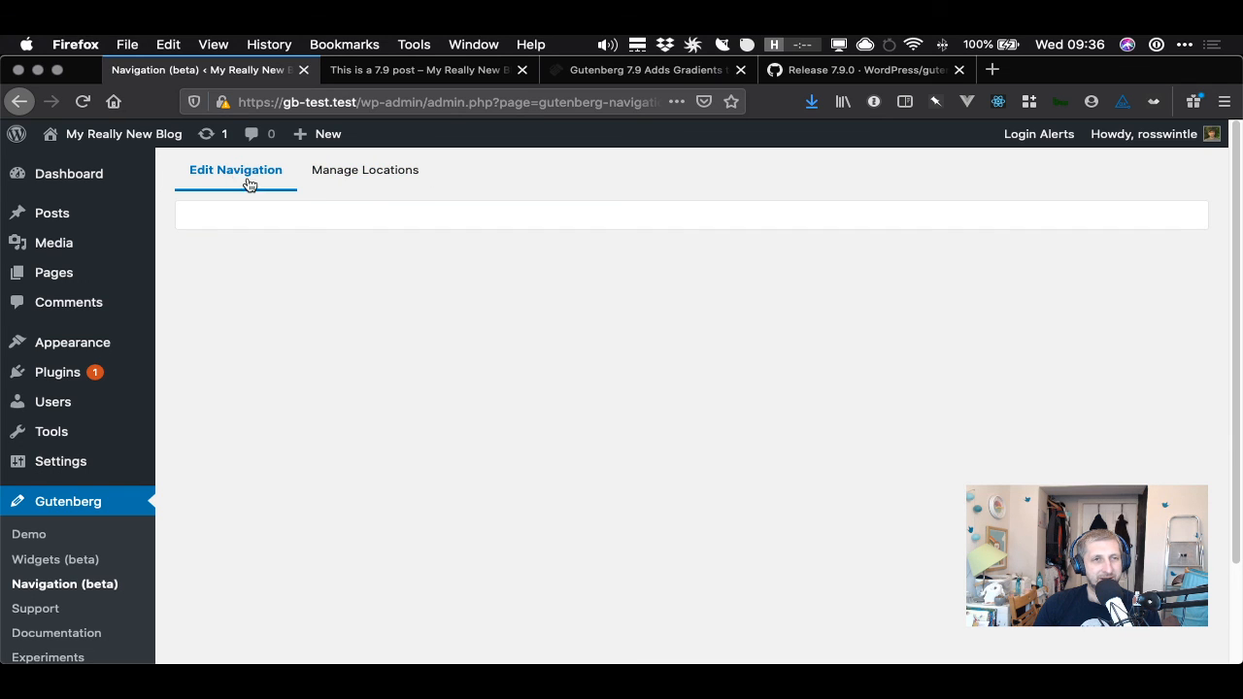
click(342, 172)
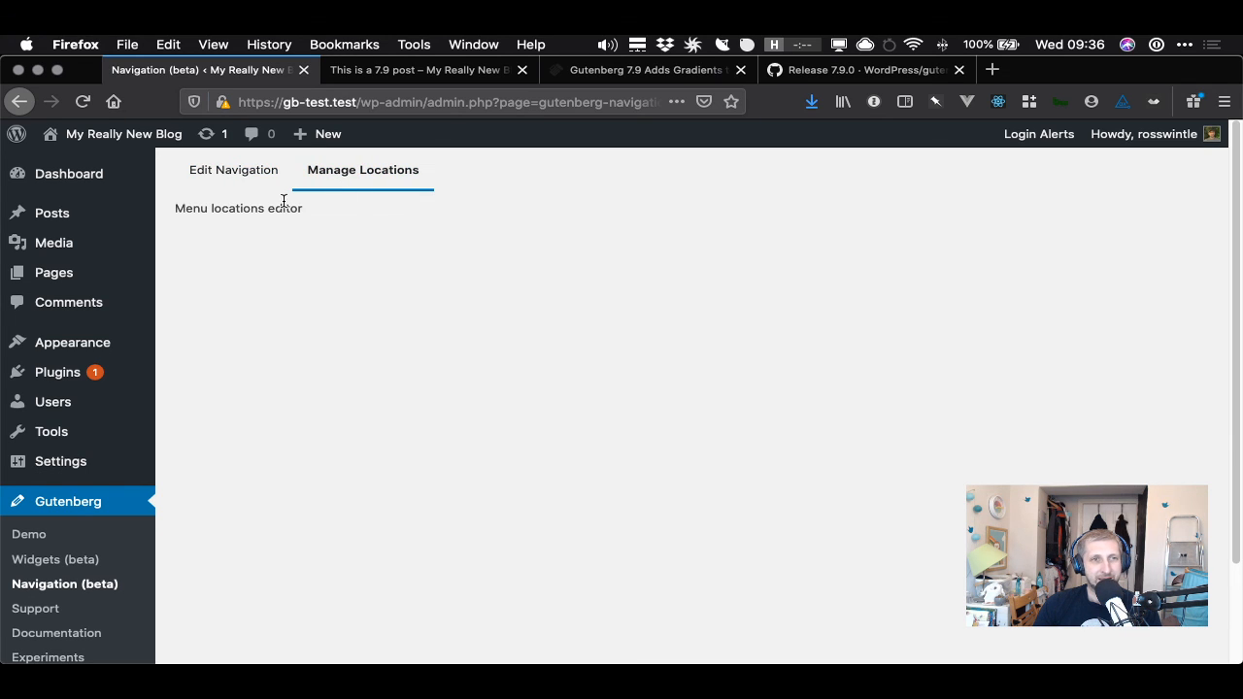
click(248, 176)
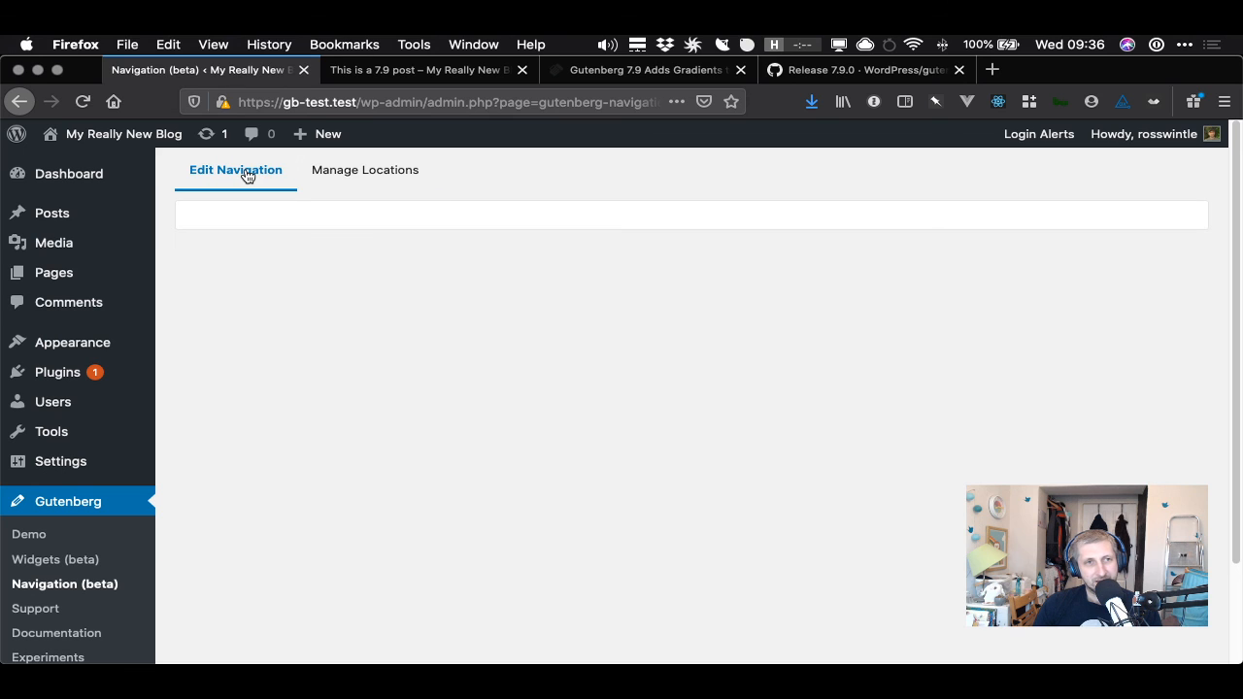
click(390, 185)
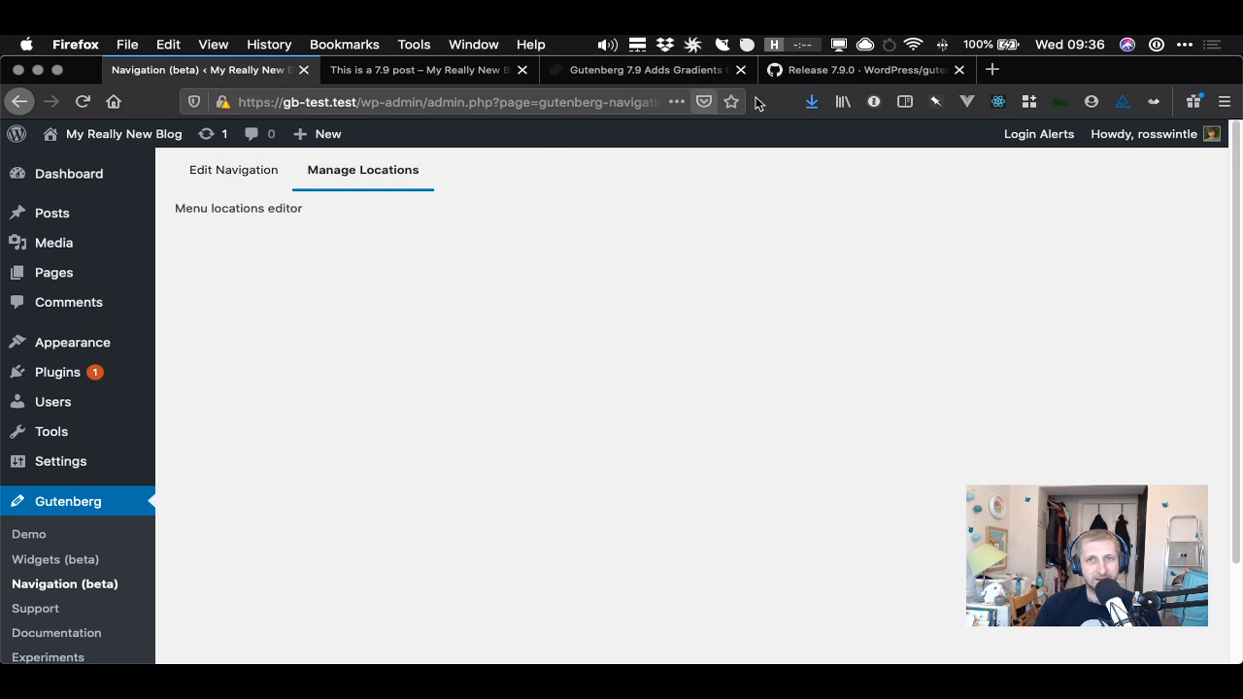
- Read the release notes' navigation block, block API support flag and experimental component entries
click(832, 73)
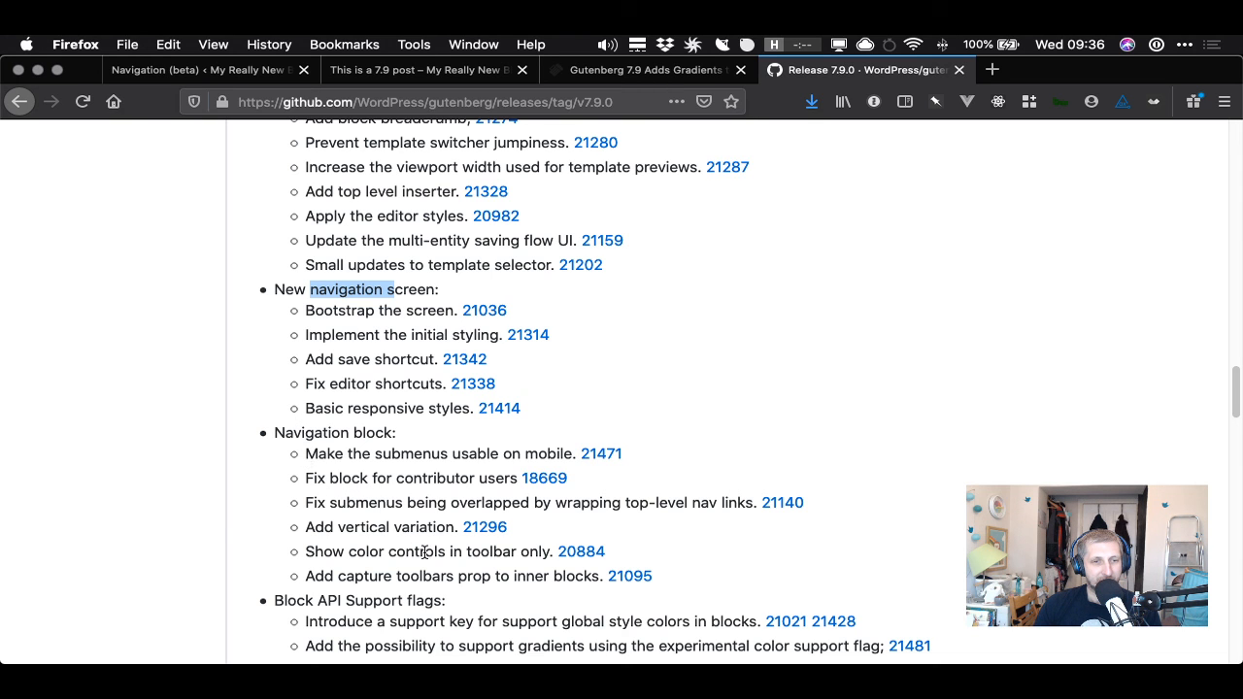
scroll(440, 567, down, 3)
drag(284, 471, 421, 475)
click(386, 497)
drag(302, 493, 351, 497)
scroll(443, 497, down, 1)
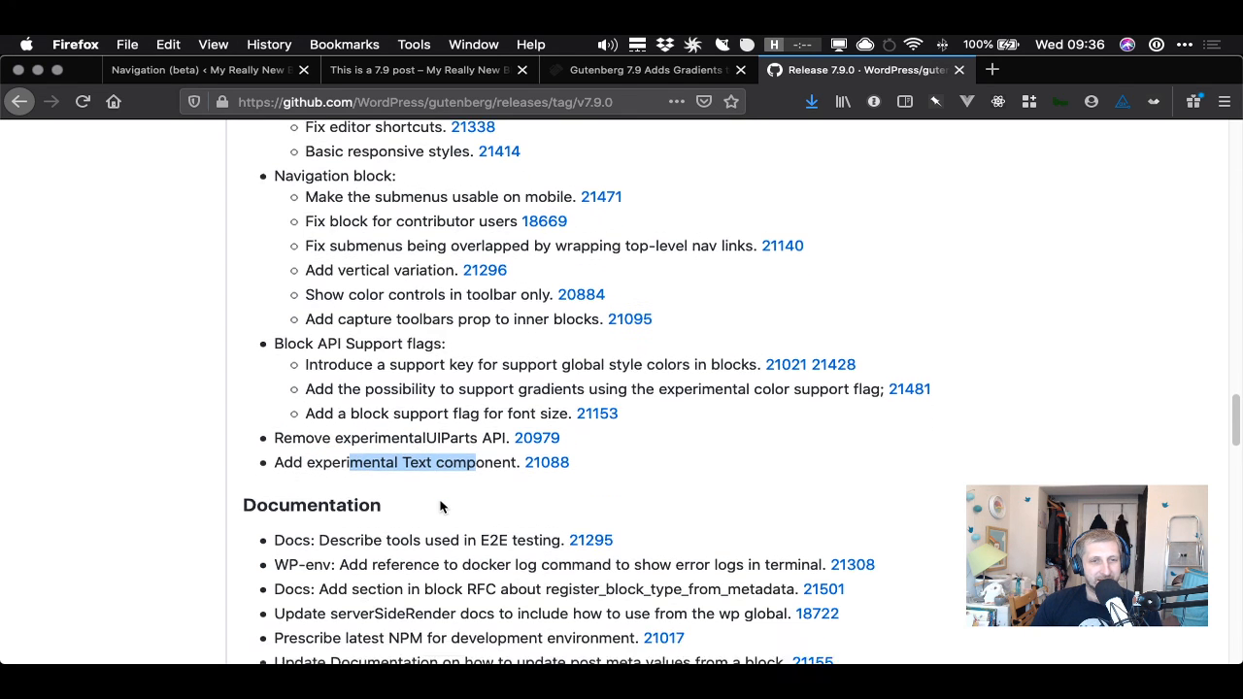
scroll(440, 506, down, 6)
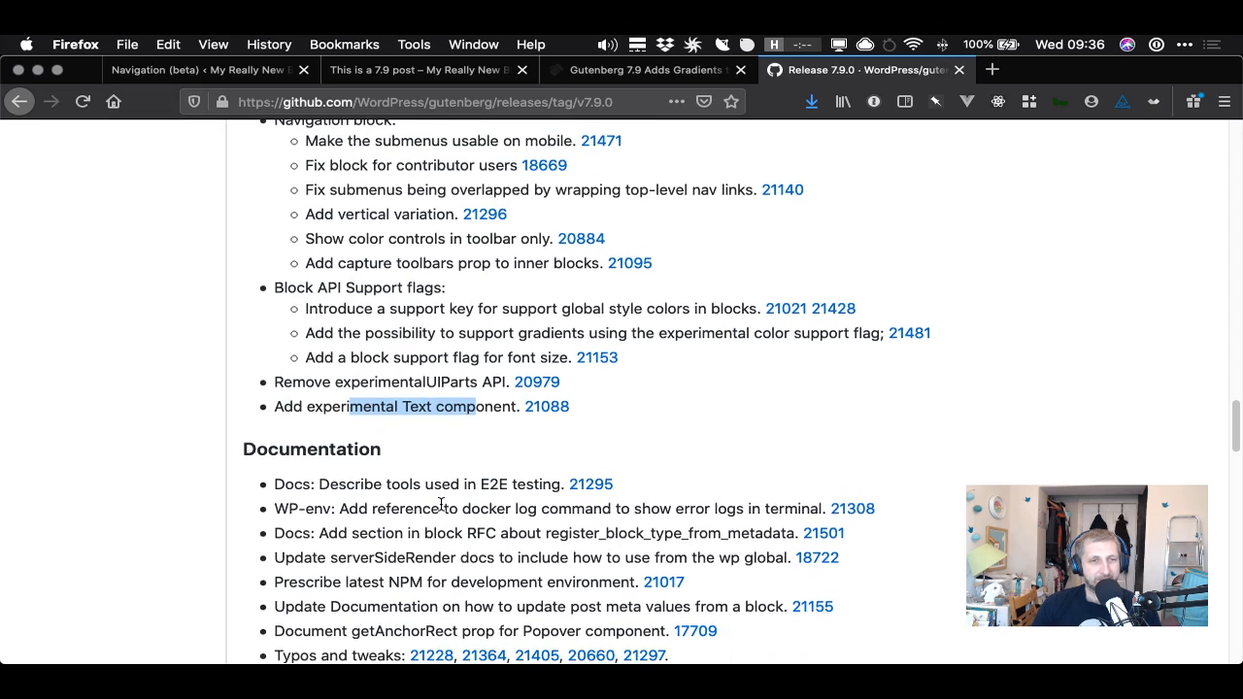
scroll(442, 505, up, 20)
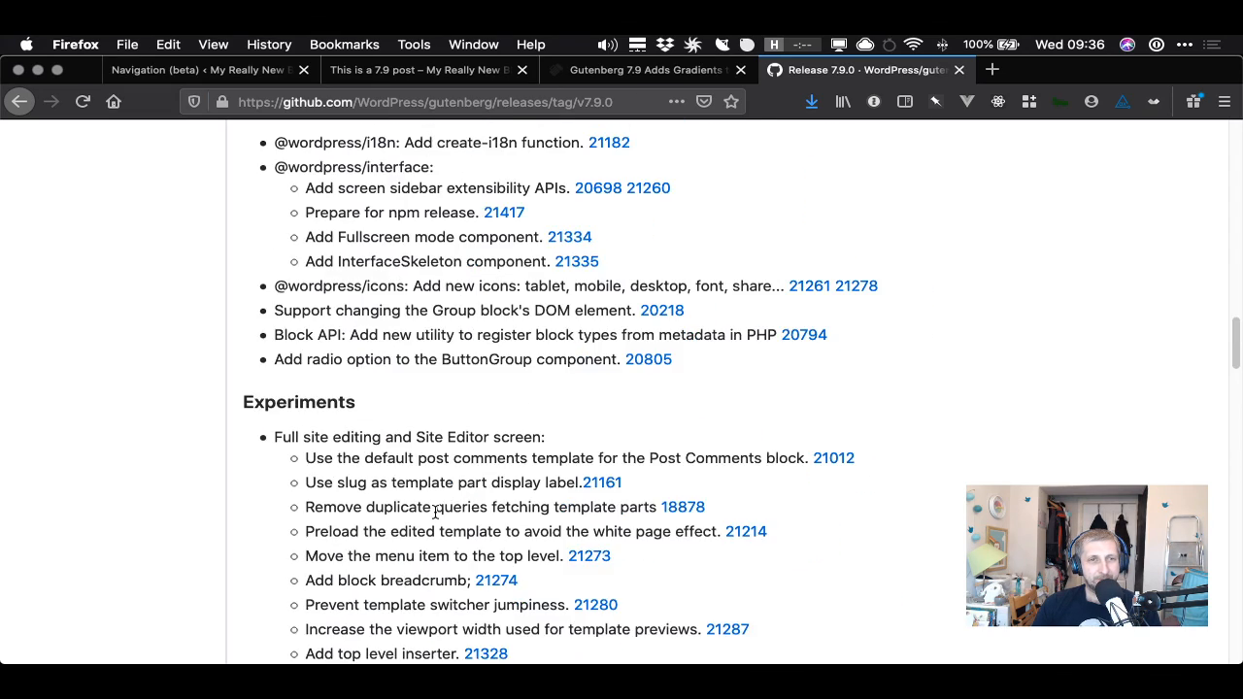
scroll(428, 512, up, 2)
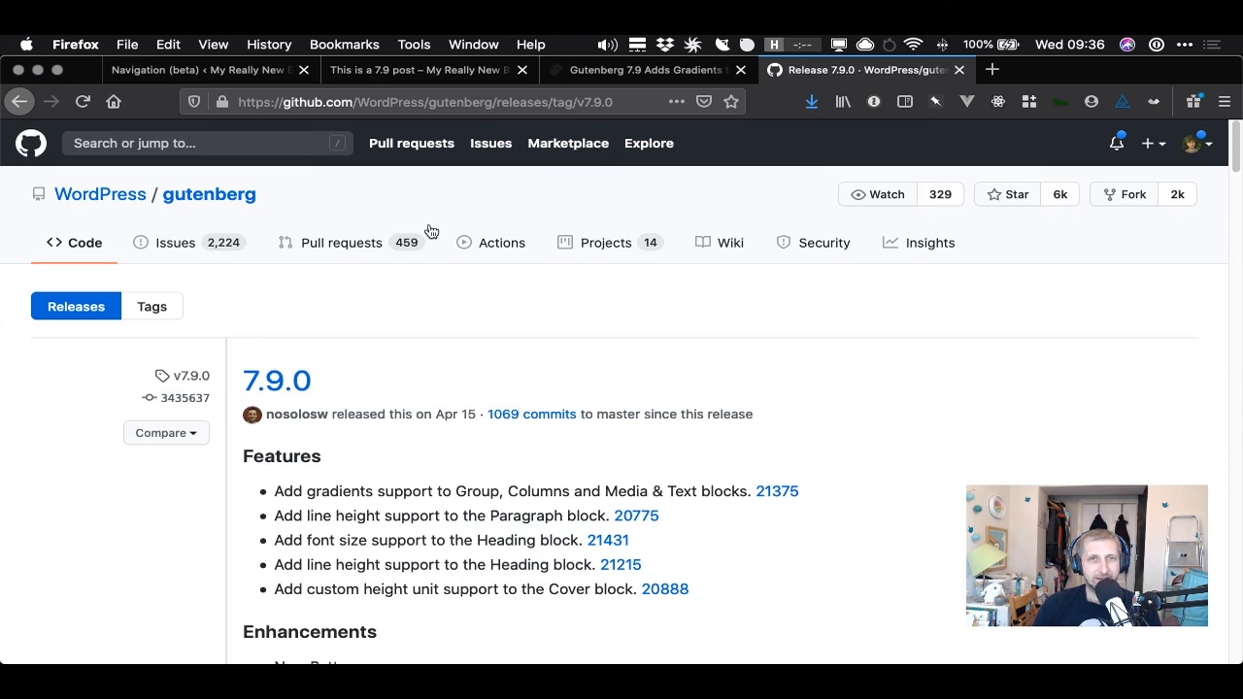
click(222, 68)
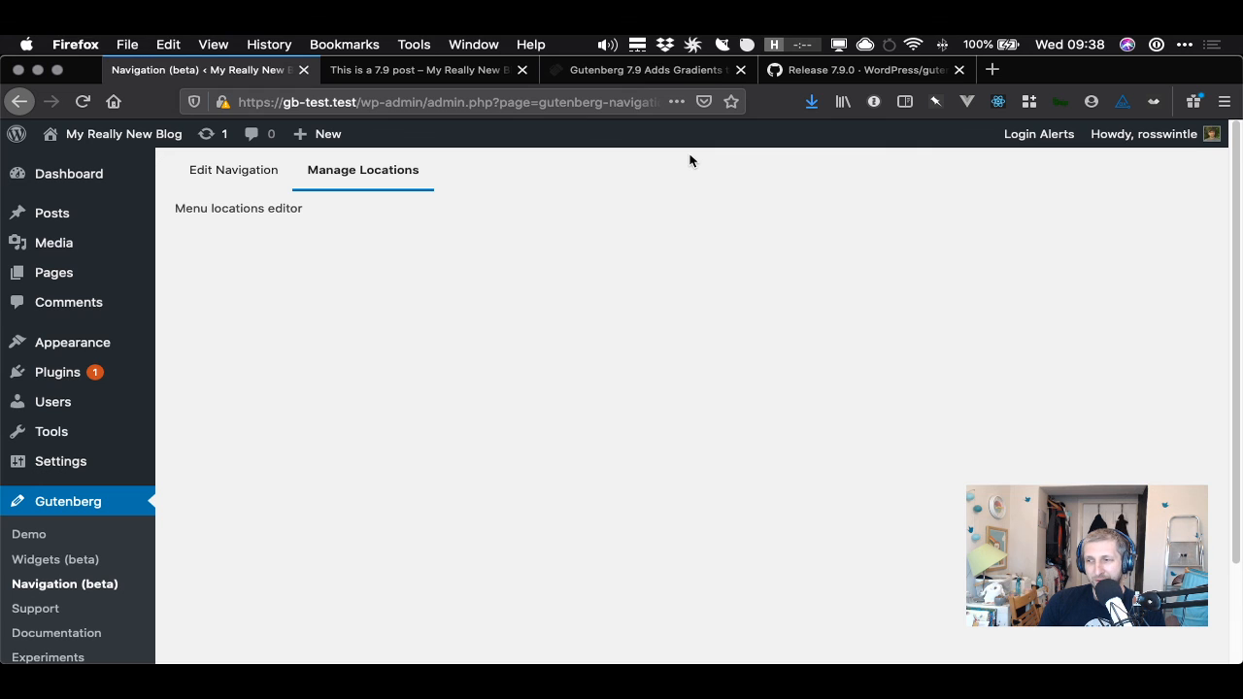
click(827, 72)
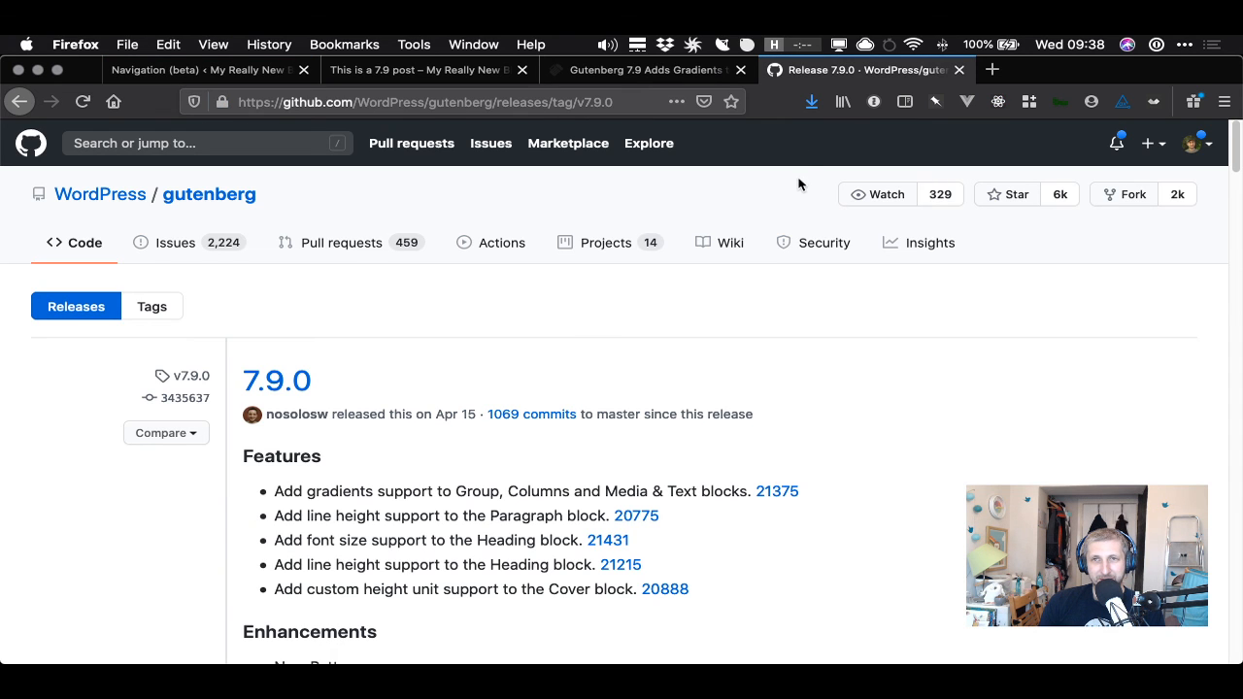